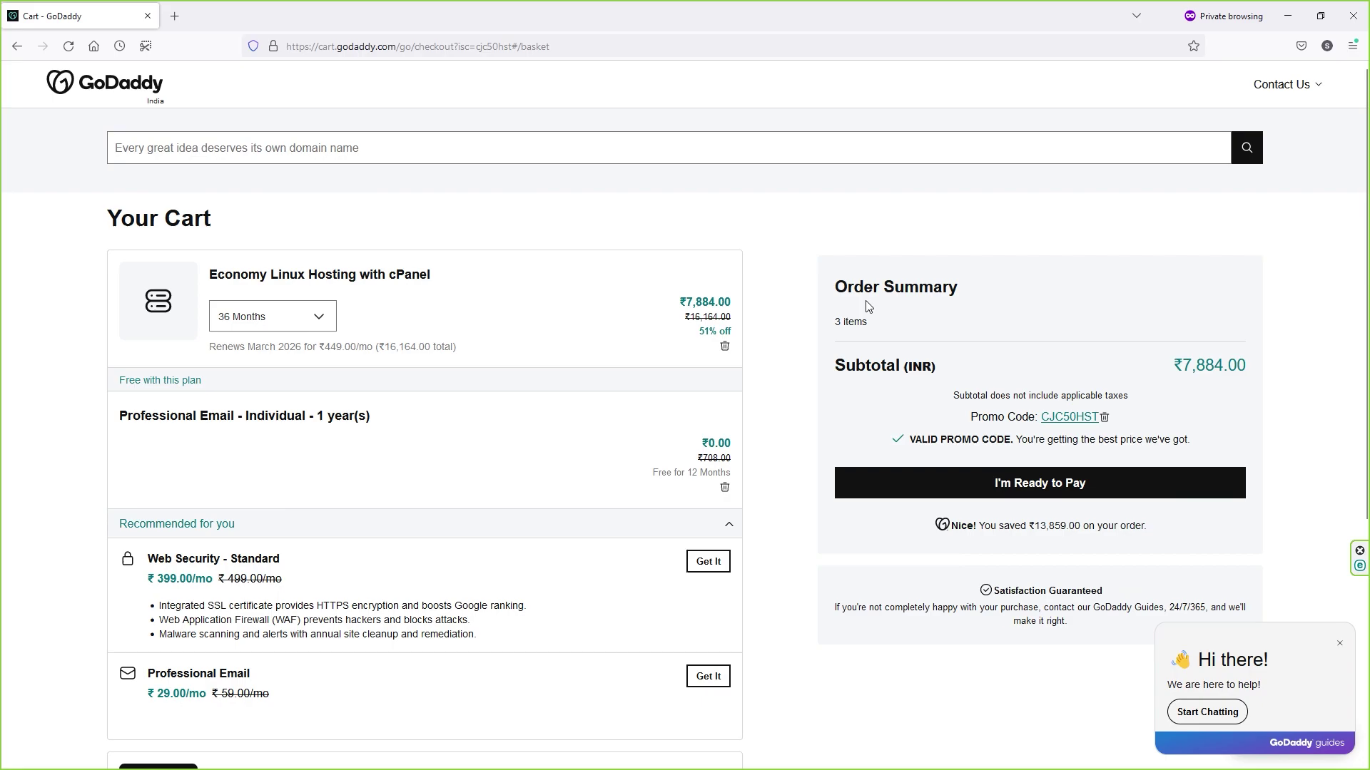
# Step: Change the Economy Linux Hosting term to 12 Months and review the cart's ₹3,294.00 subtotal
pyautogui.click(302, 326)
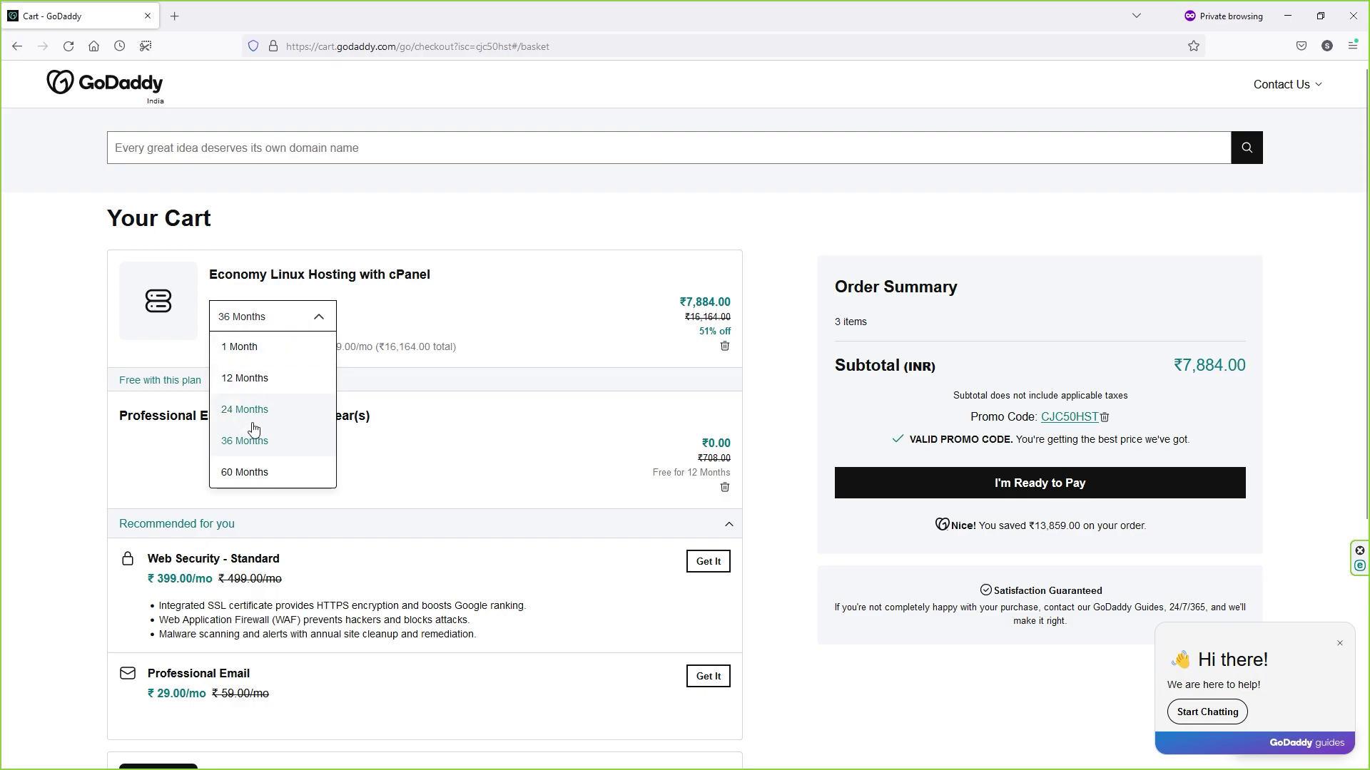
pyautogui.click(269, 389)
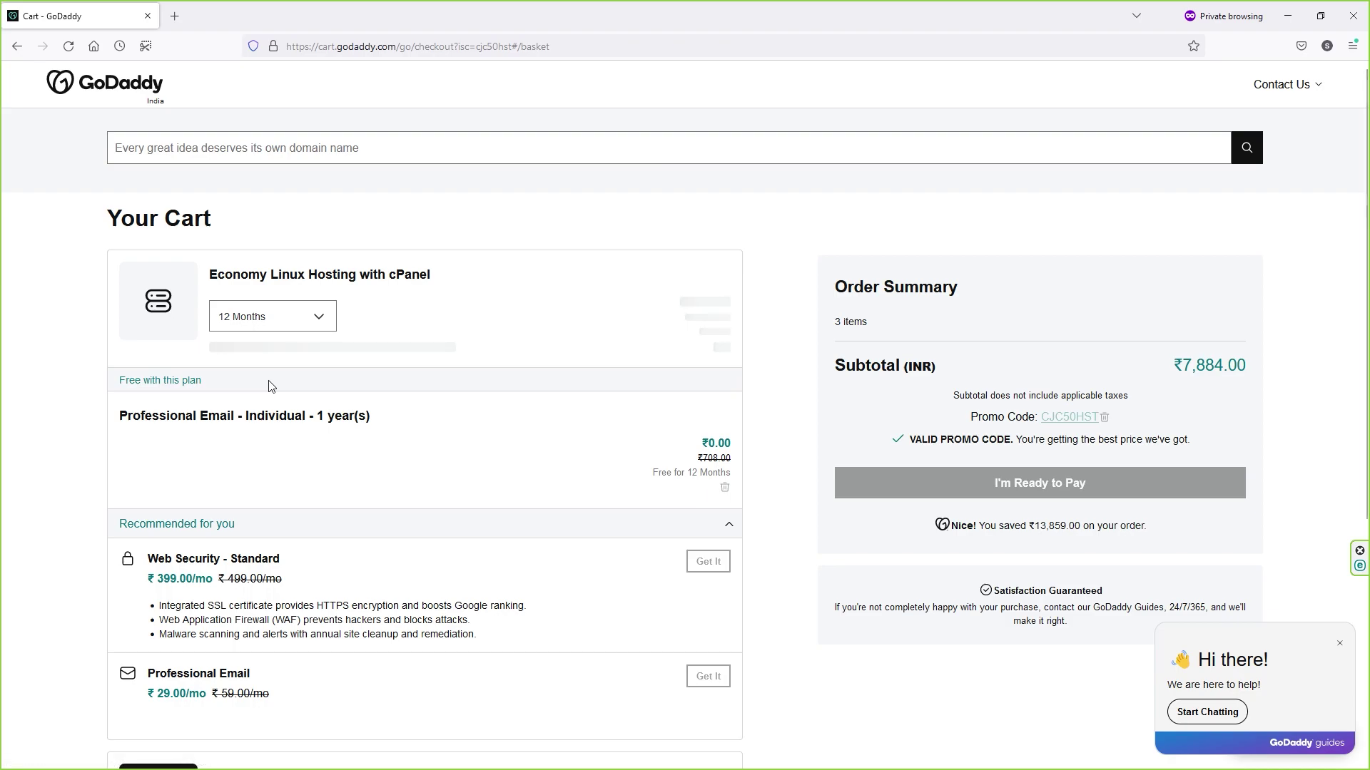
pyautogui.scroll(-2, 270, 386)
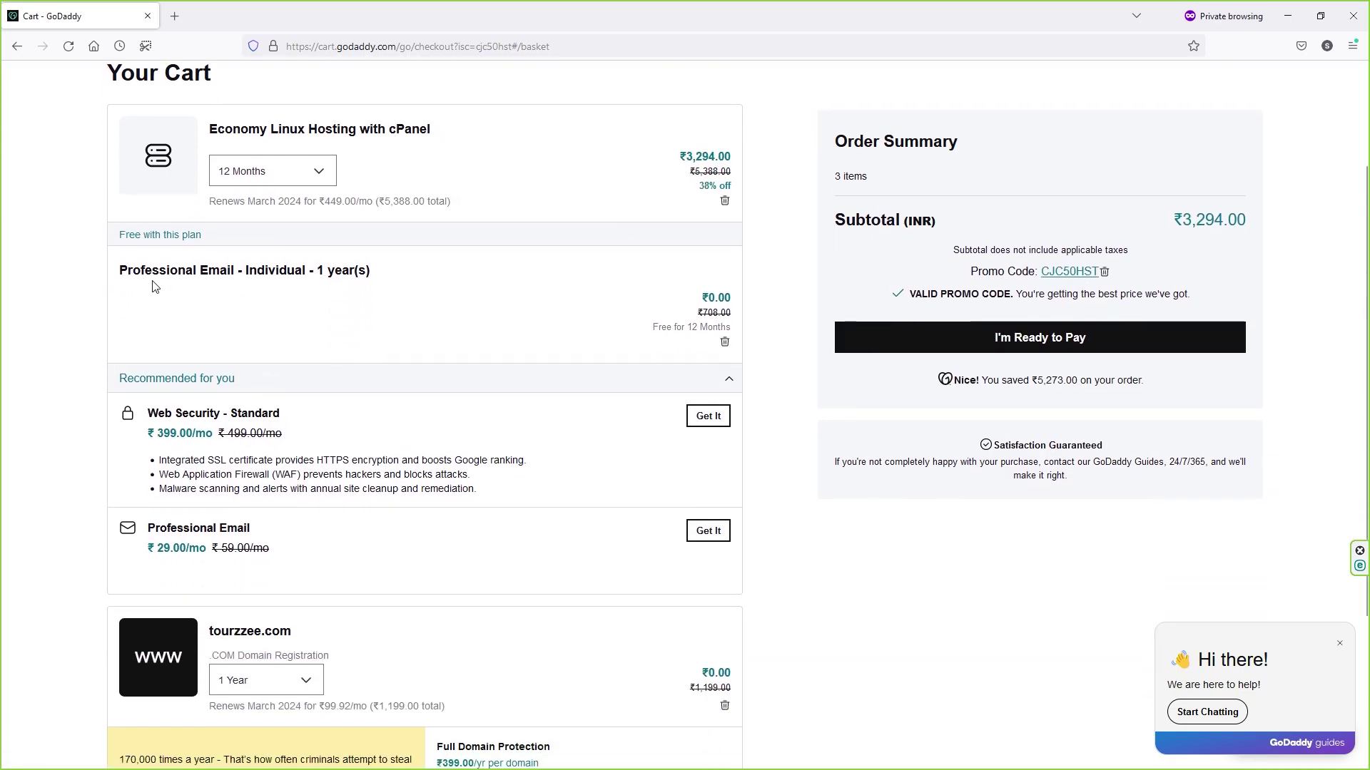
pyautogui.moveTo(130, 272); pyautogui.dragTo(242, 272)
pyautogui.click(282, 265)
pyautogui.scroll(-2, 319, 273)
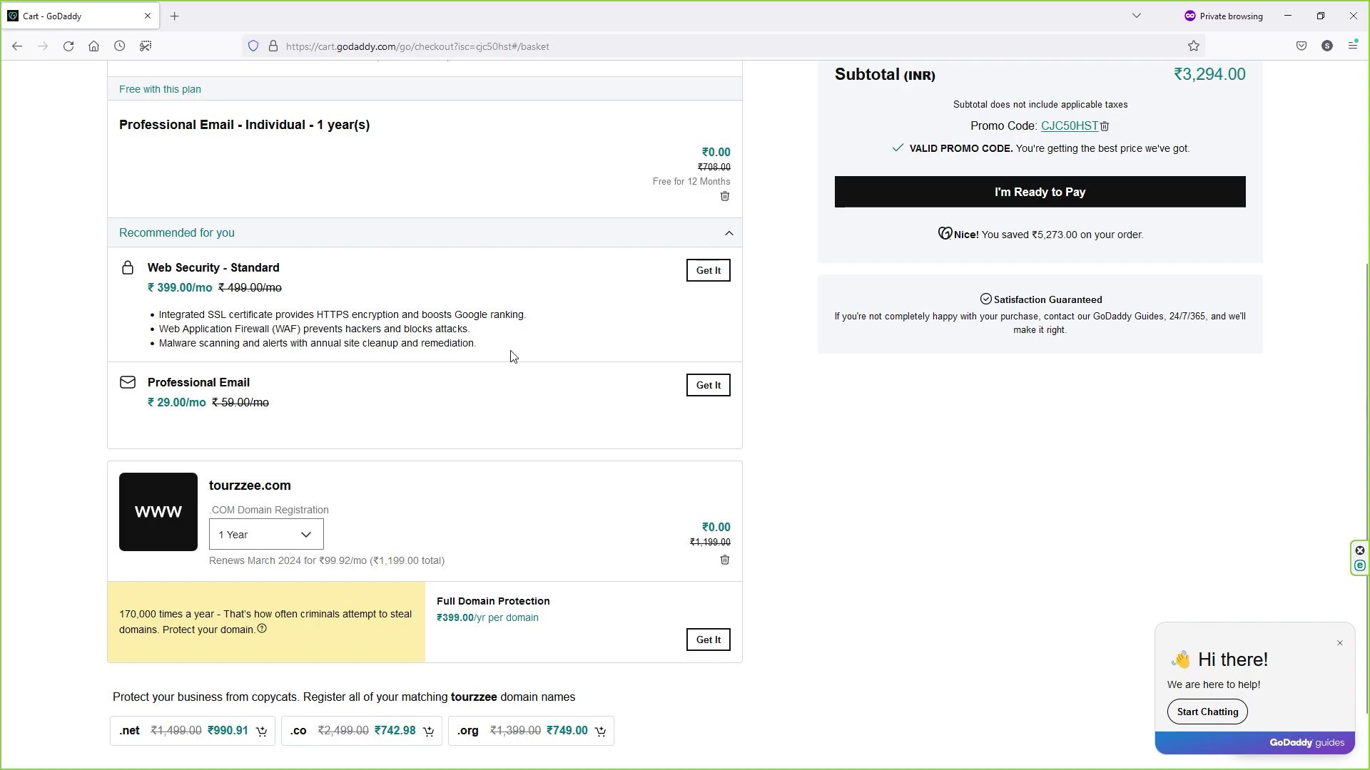
pyautogui.scroll(-1, 511, 357)
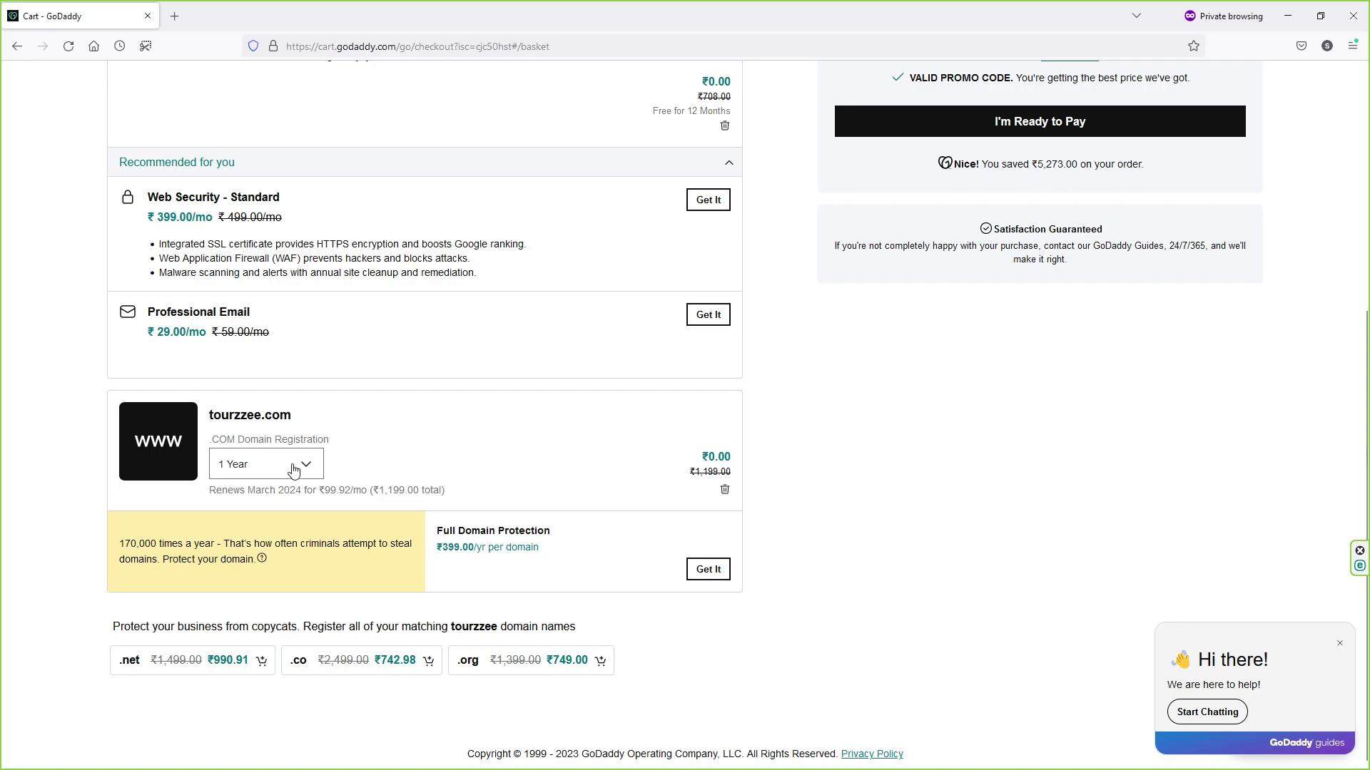
pyautogui.scroll(4, 523, 552)
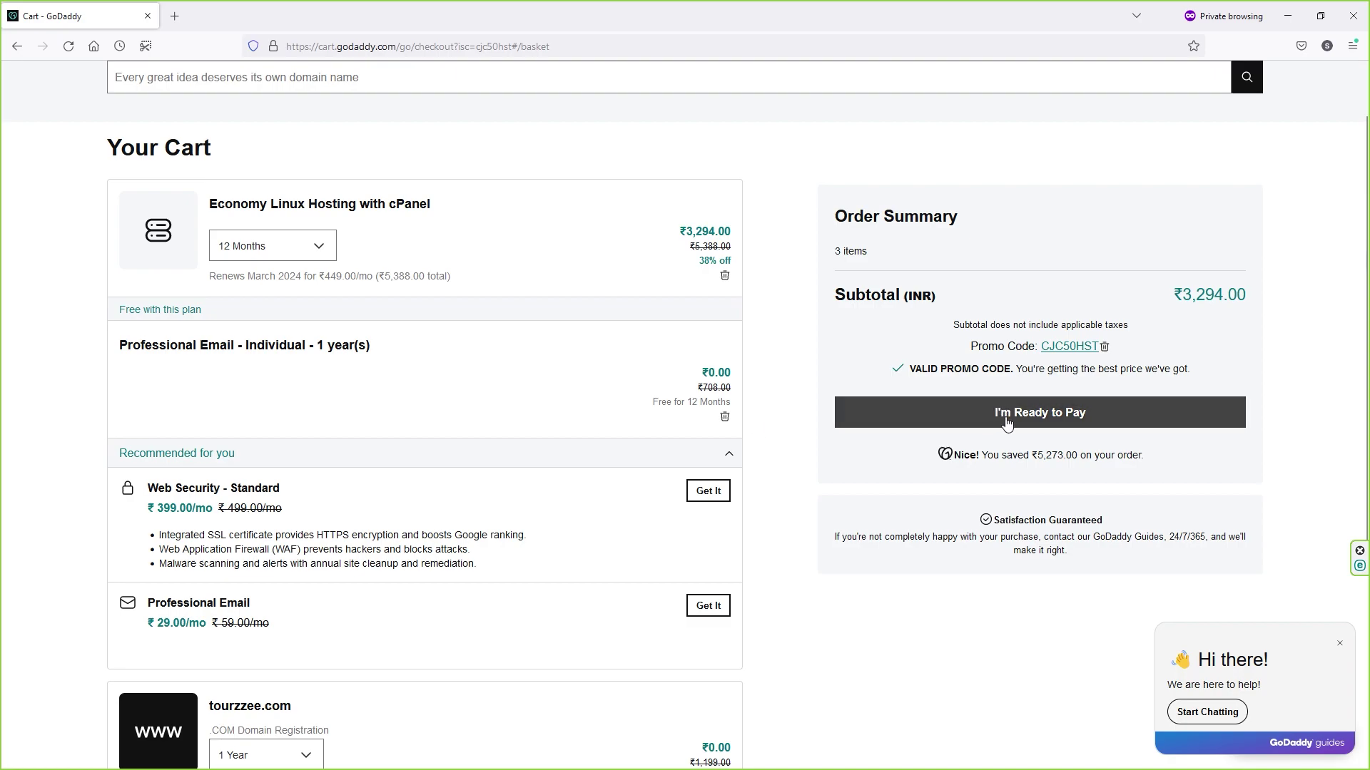
# Step: Proceed to checkout and save the billing information, bringing the total to ₹3,904.12 with GST
pyautogui.click(1048, 421)
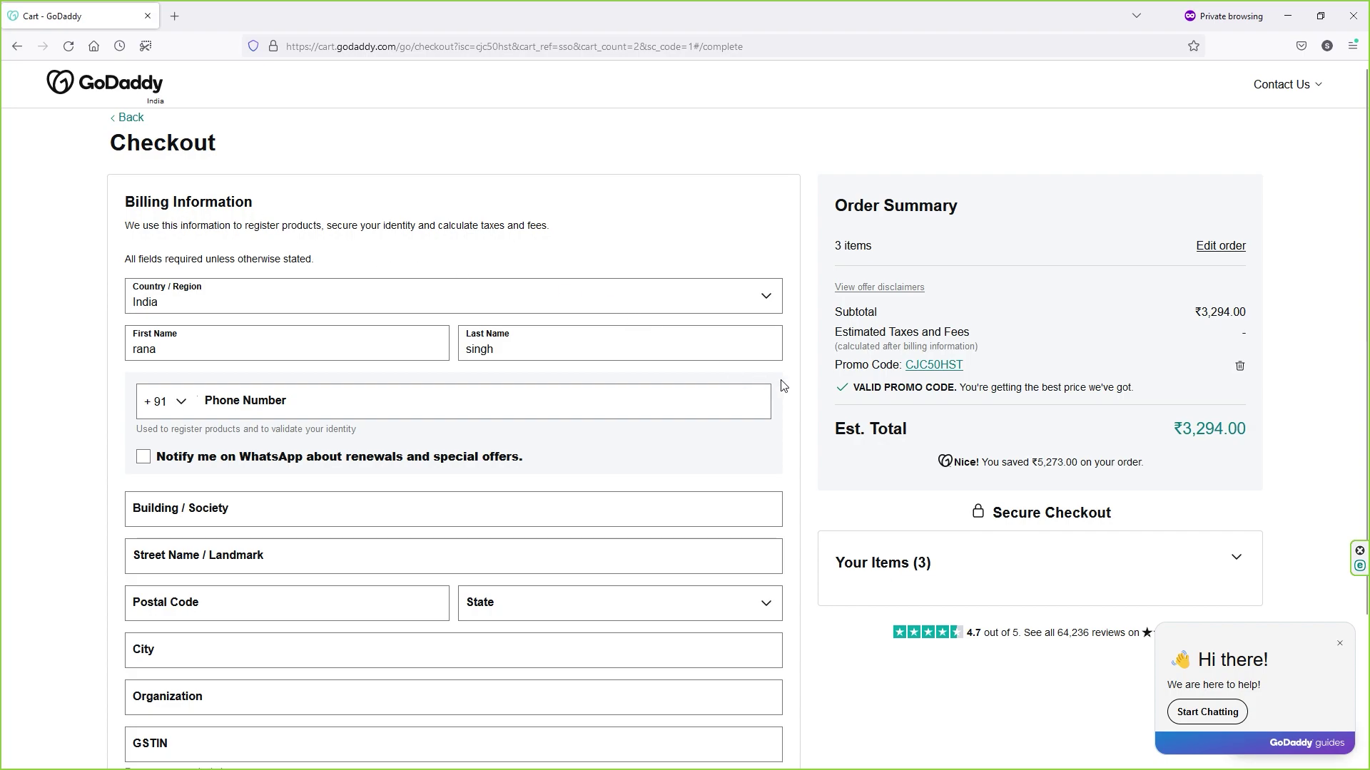
pyautogui.scroll(-1, 784, 385)
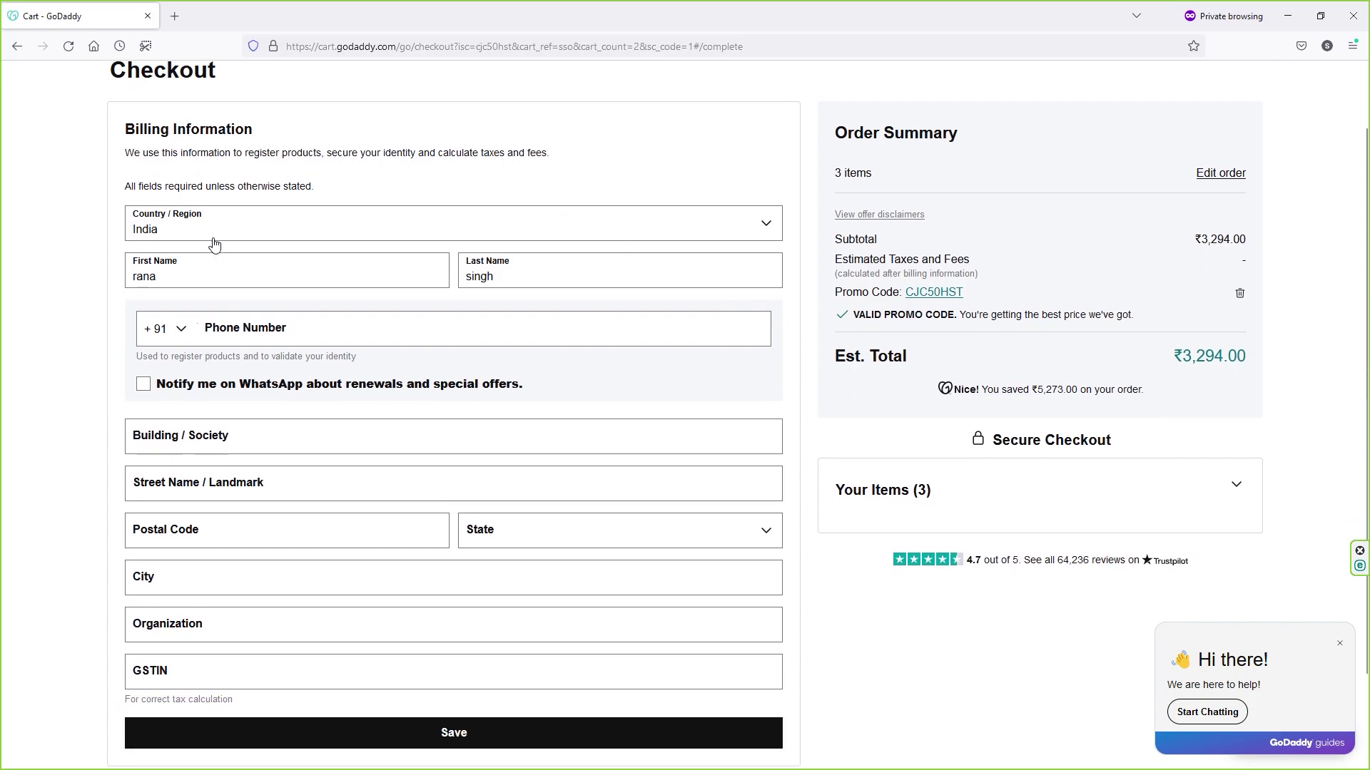
pyautogui.click(319, 329)
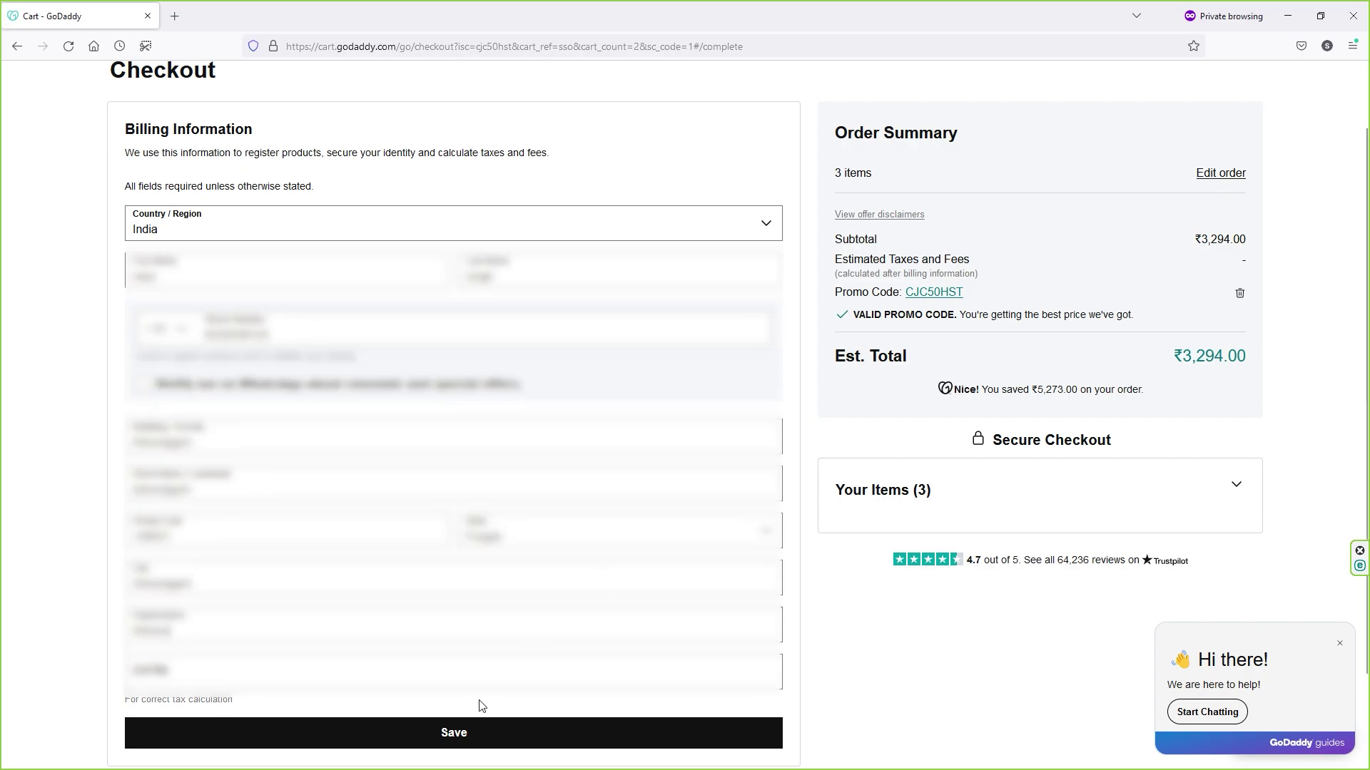
pyautogui.click(480, 729)
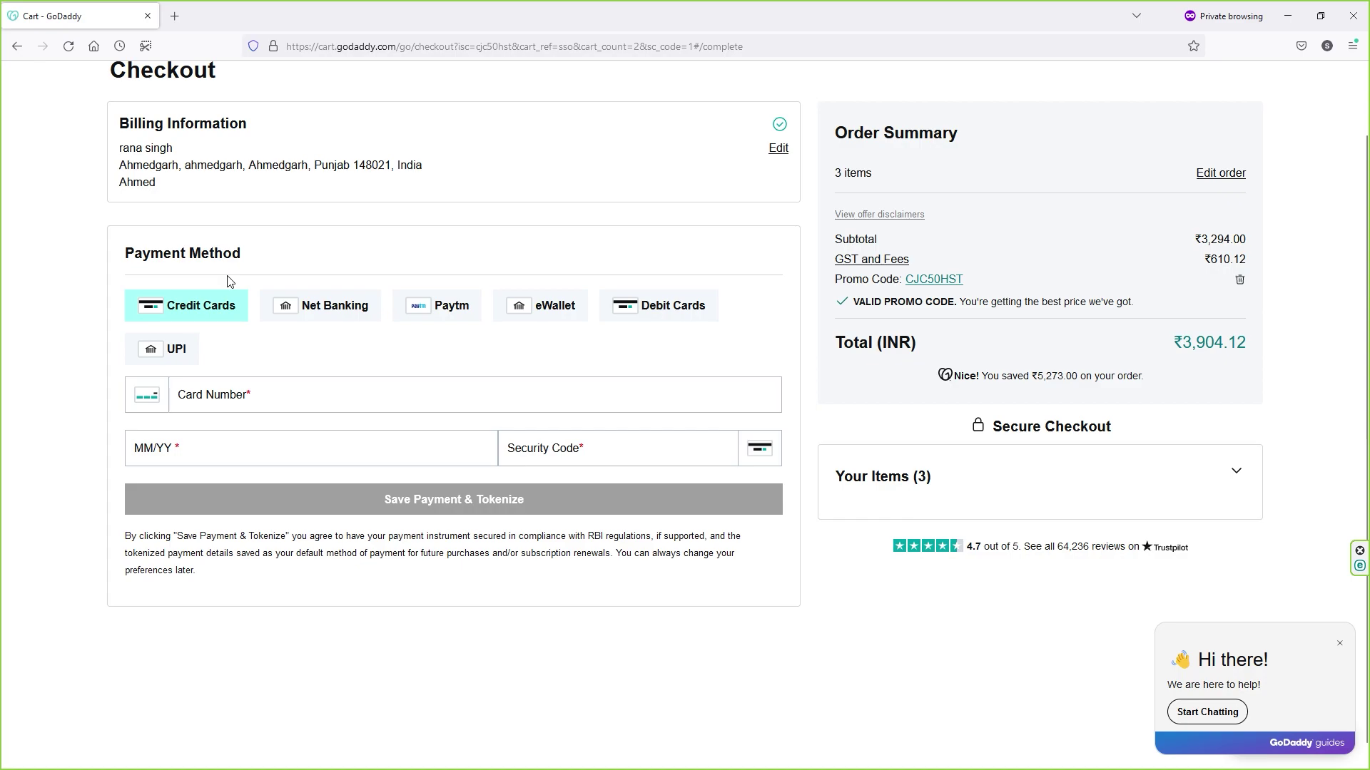
# Step: Pay with UPI using the pasted payment address, review the order and complete the purchase
pyautogui.click(176, 353)
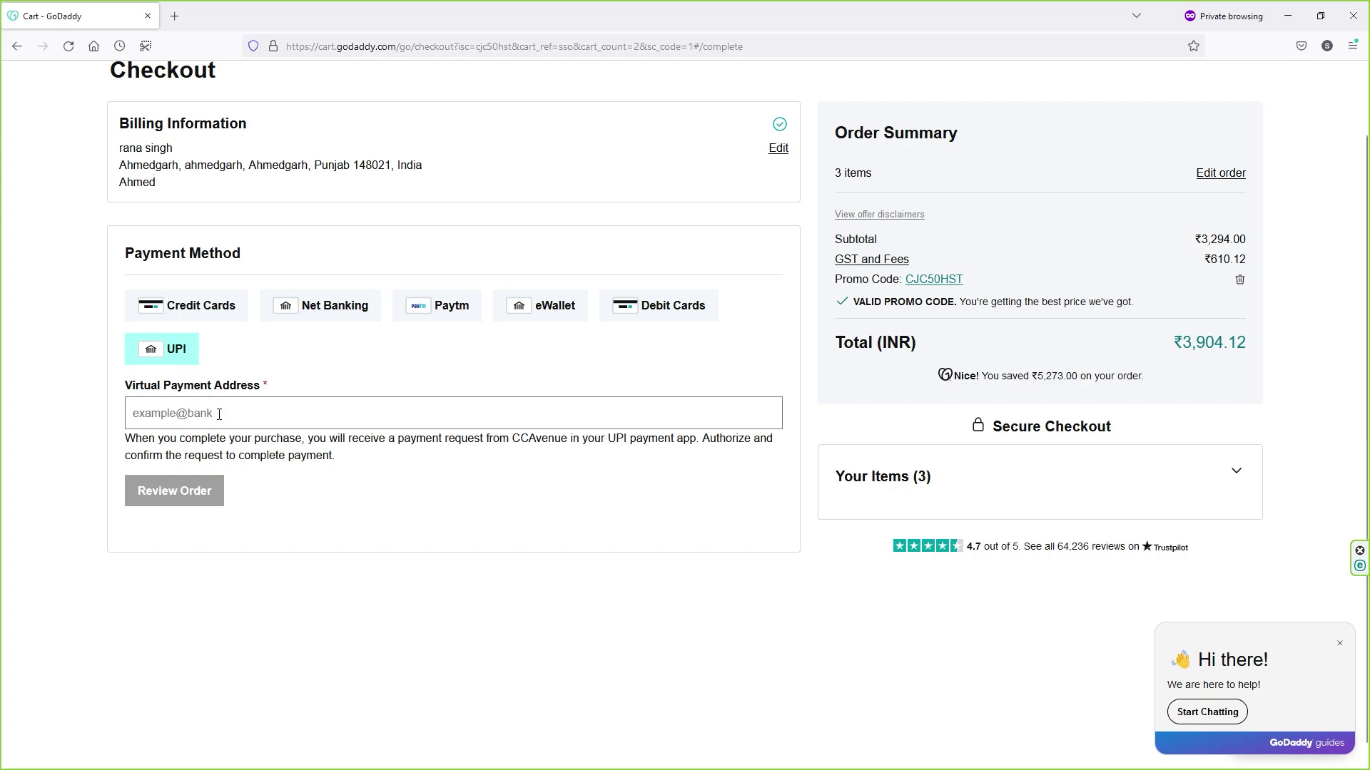
pyautogui.hotkey('ctrl', 'v')
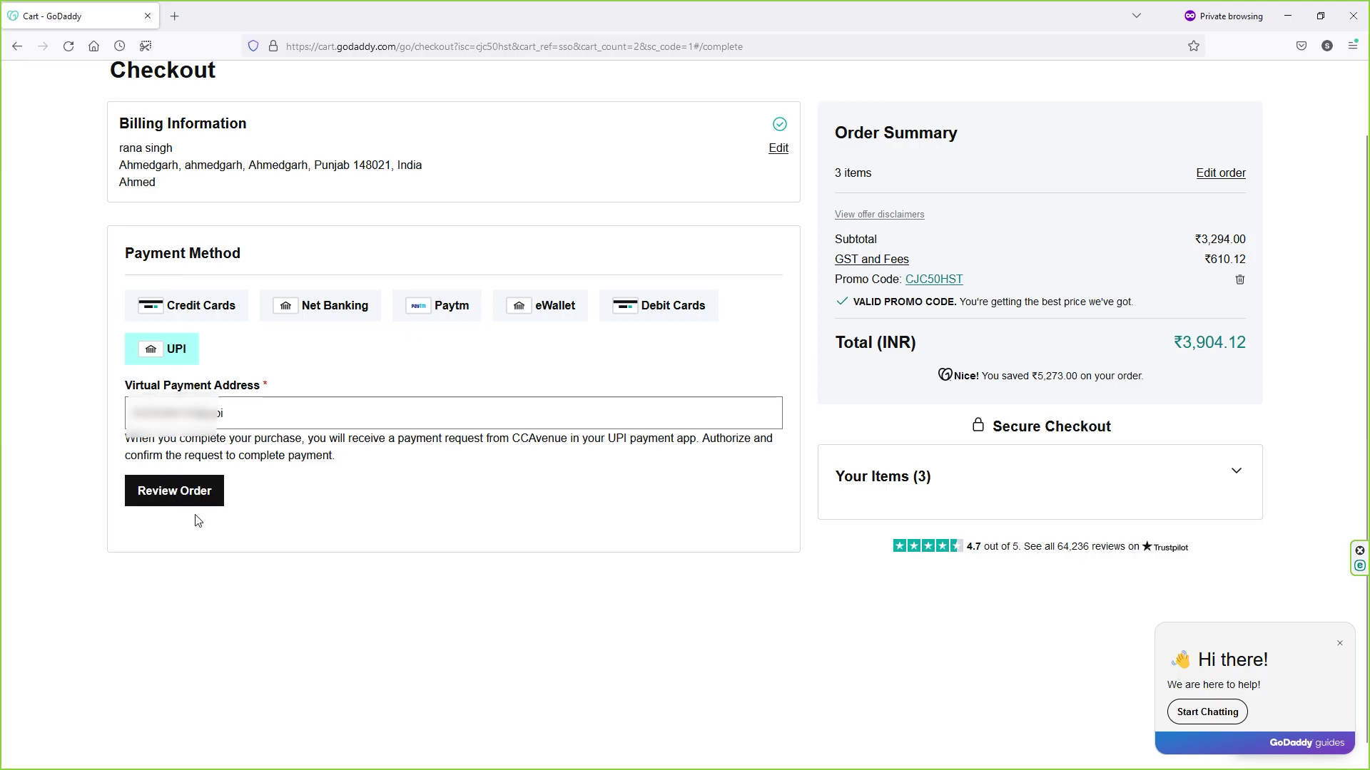
pyautogui.click(199, 505)
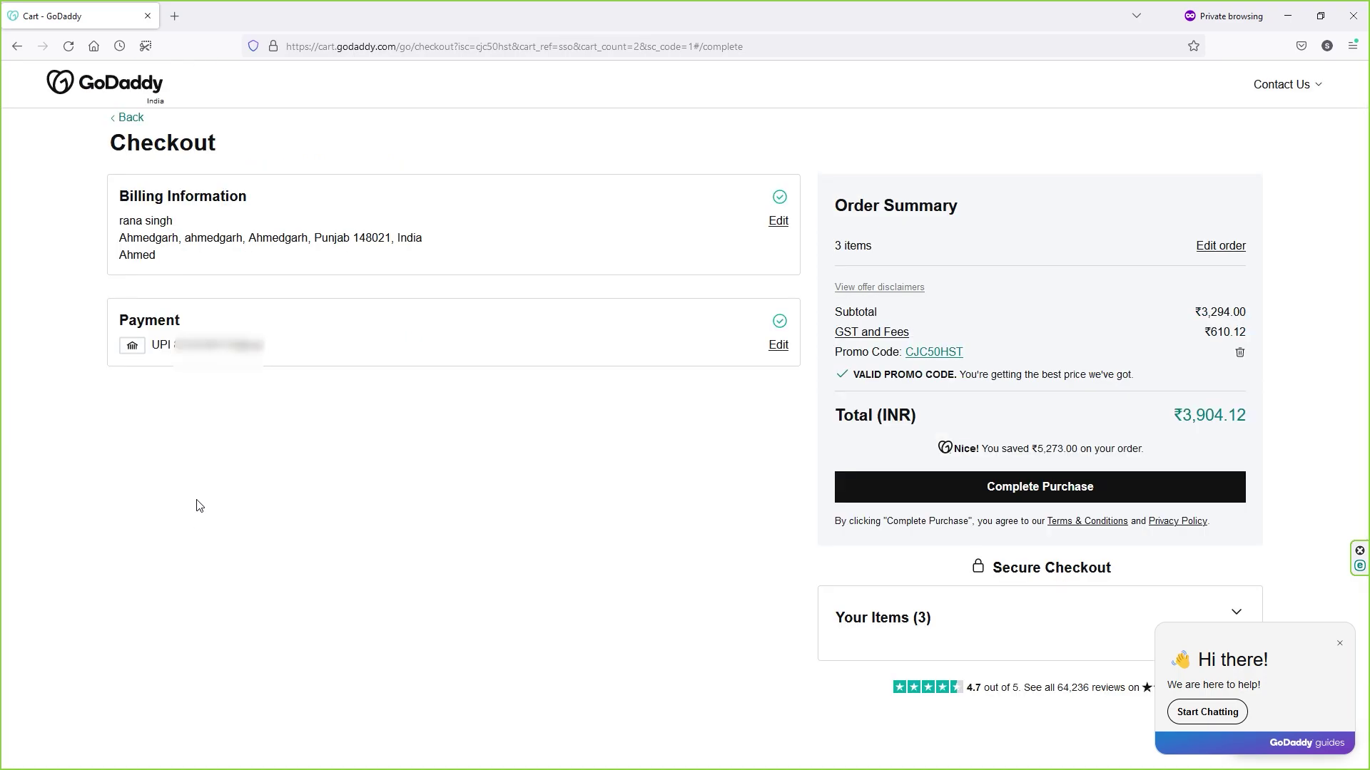
pyautogui.click(998, 503)
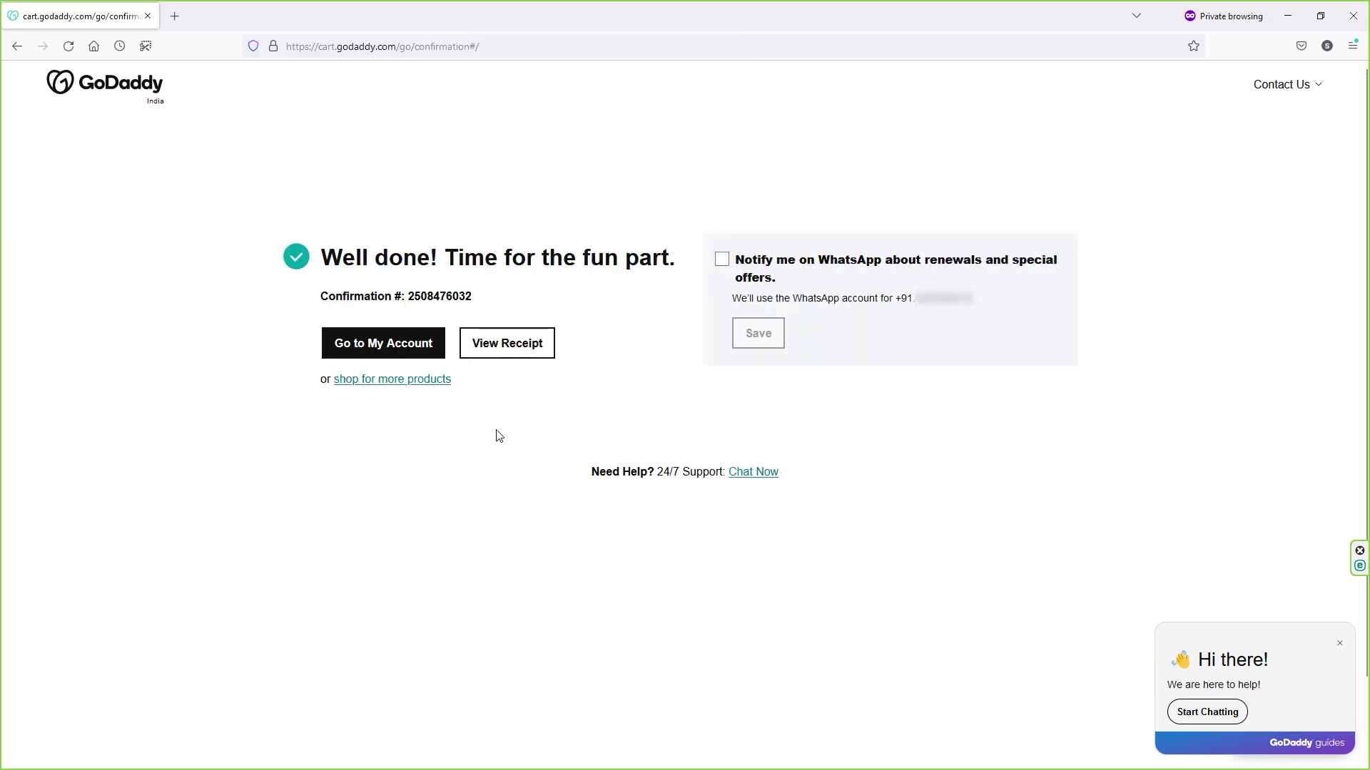
# Step: Go to My Products, view all Web Hosting accounts and bring up the Economy account's actions
pyautogui.click(376, 345)
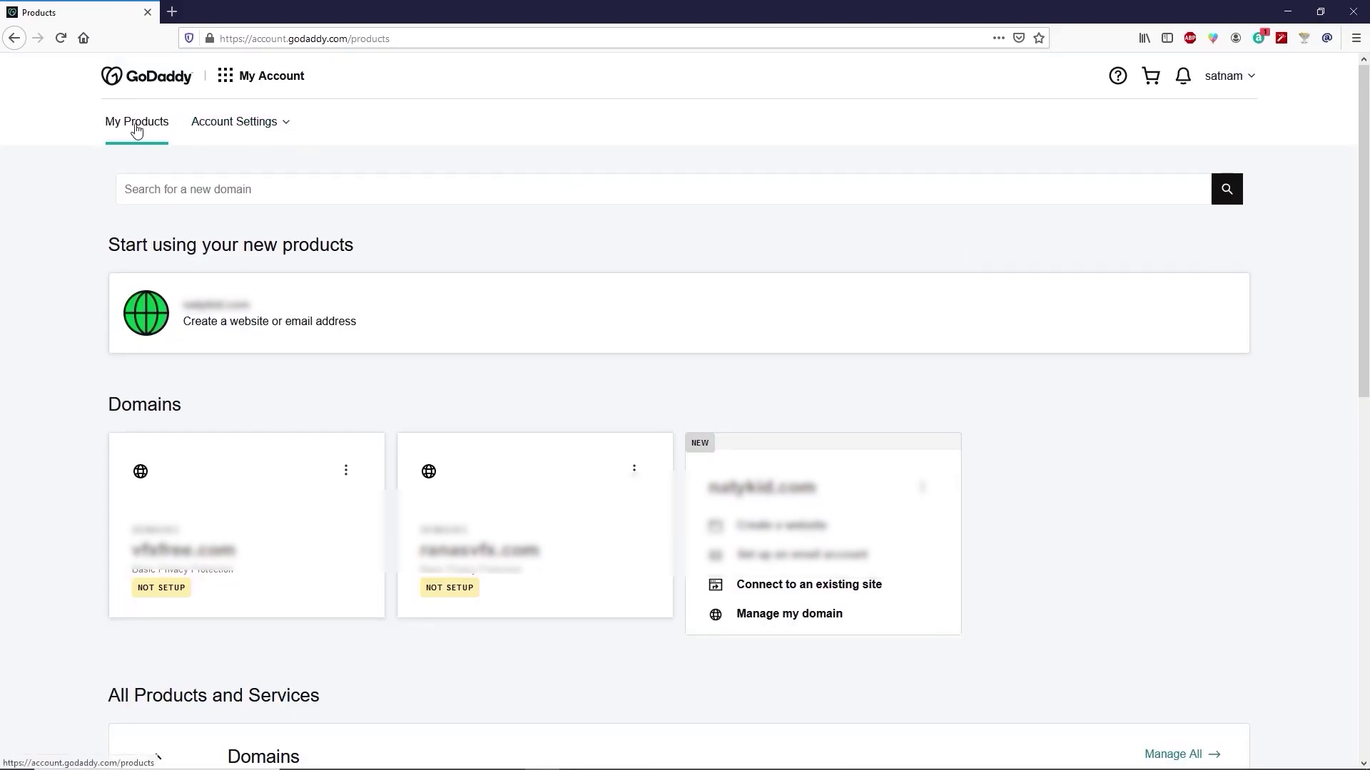
pyautogui.click(1253, 80)
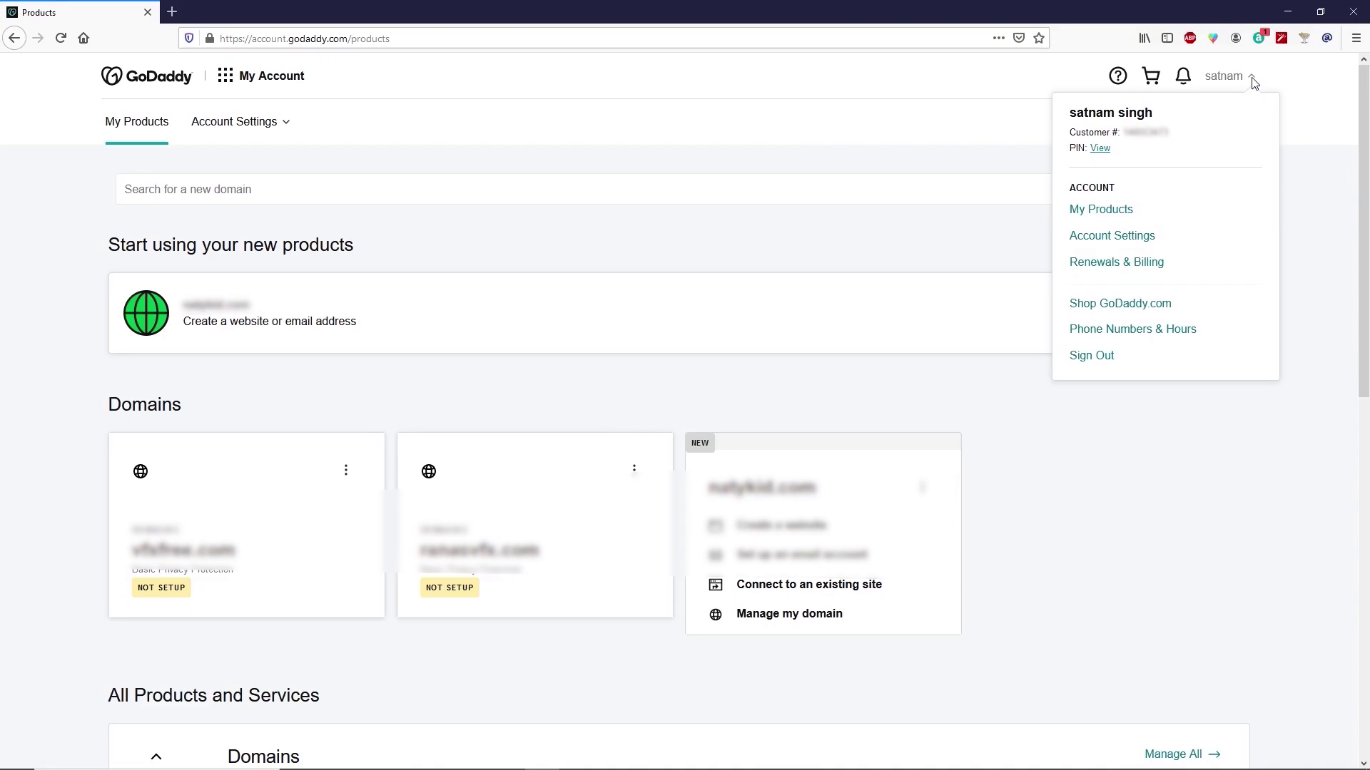
pyautogui.click(1107, 216)
pyautogui.scroll(-8, 889, 399)
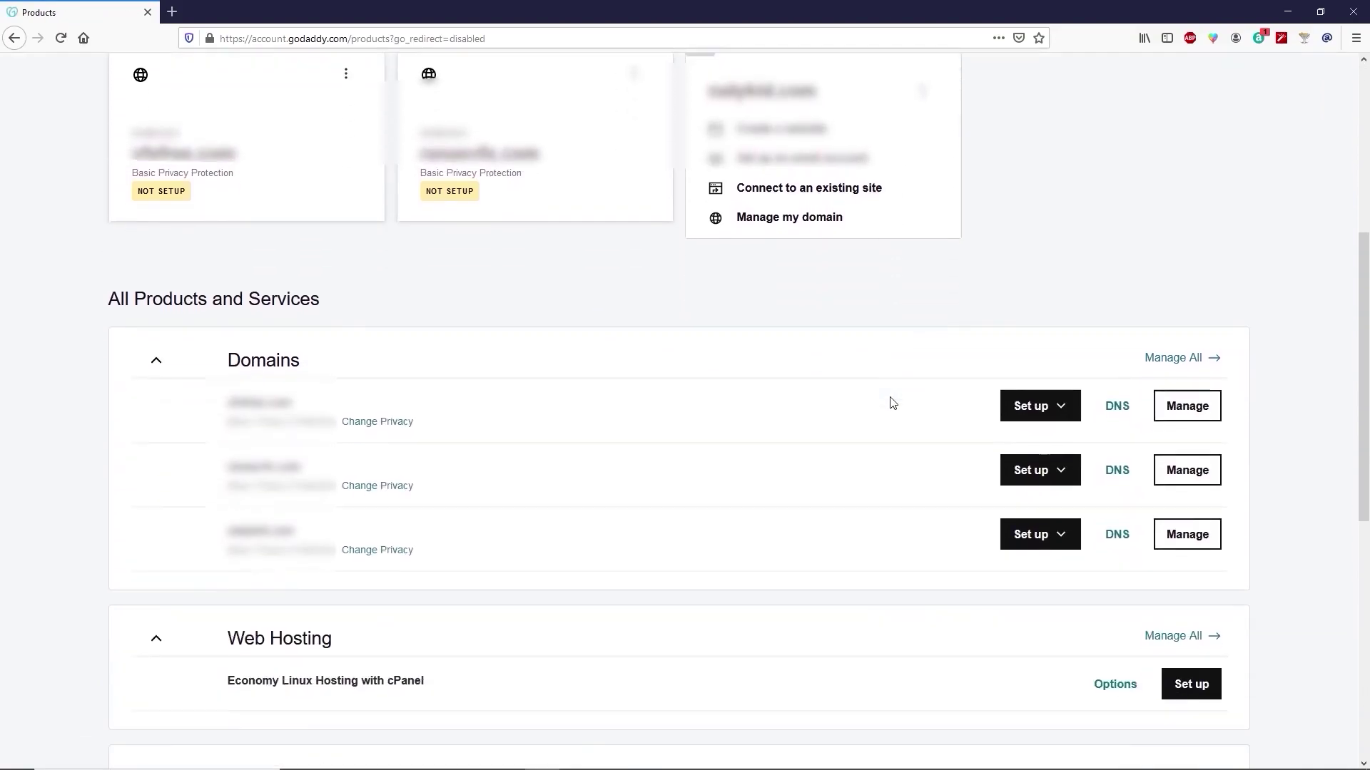
pyautogui.scroll(-2, 890, 404)
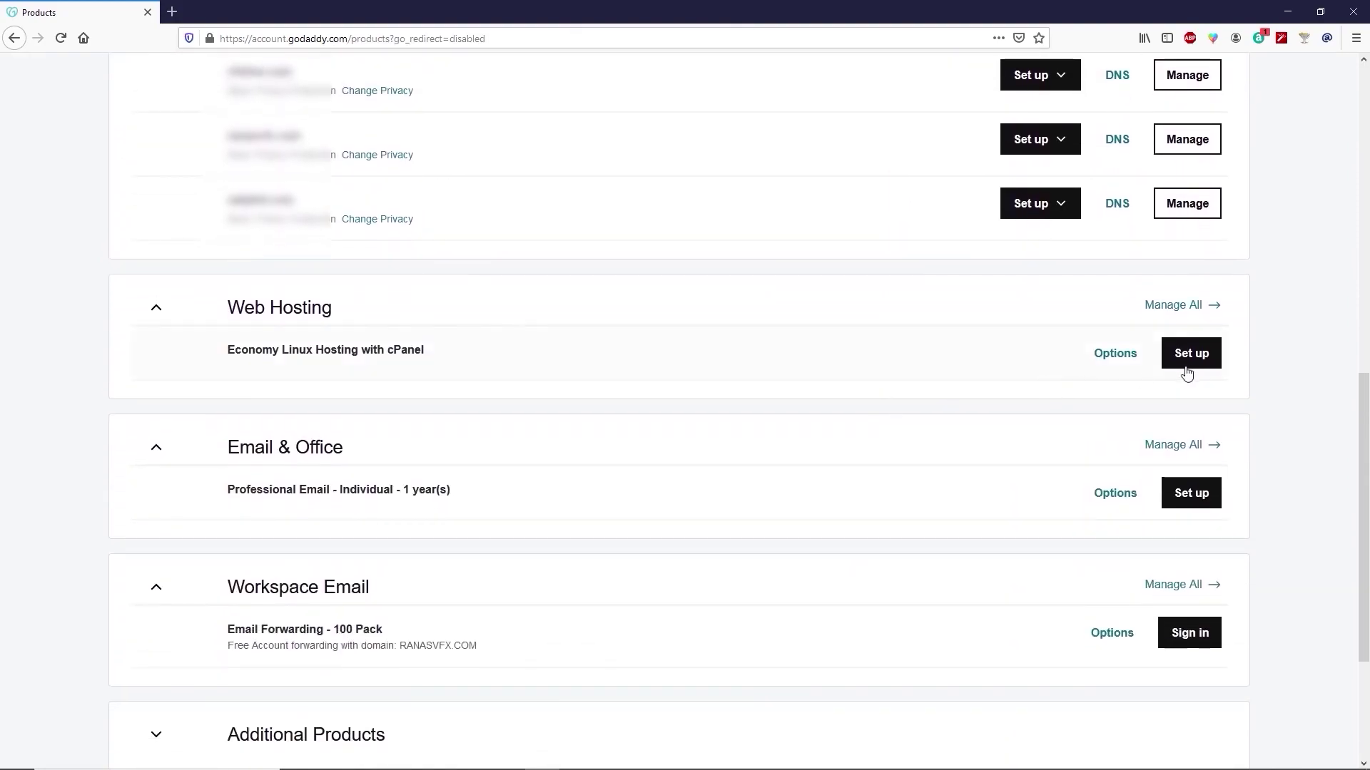
pyautogui.click(1208, 320)
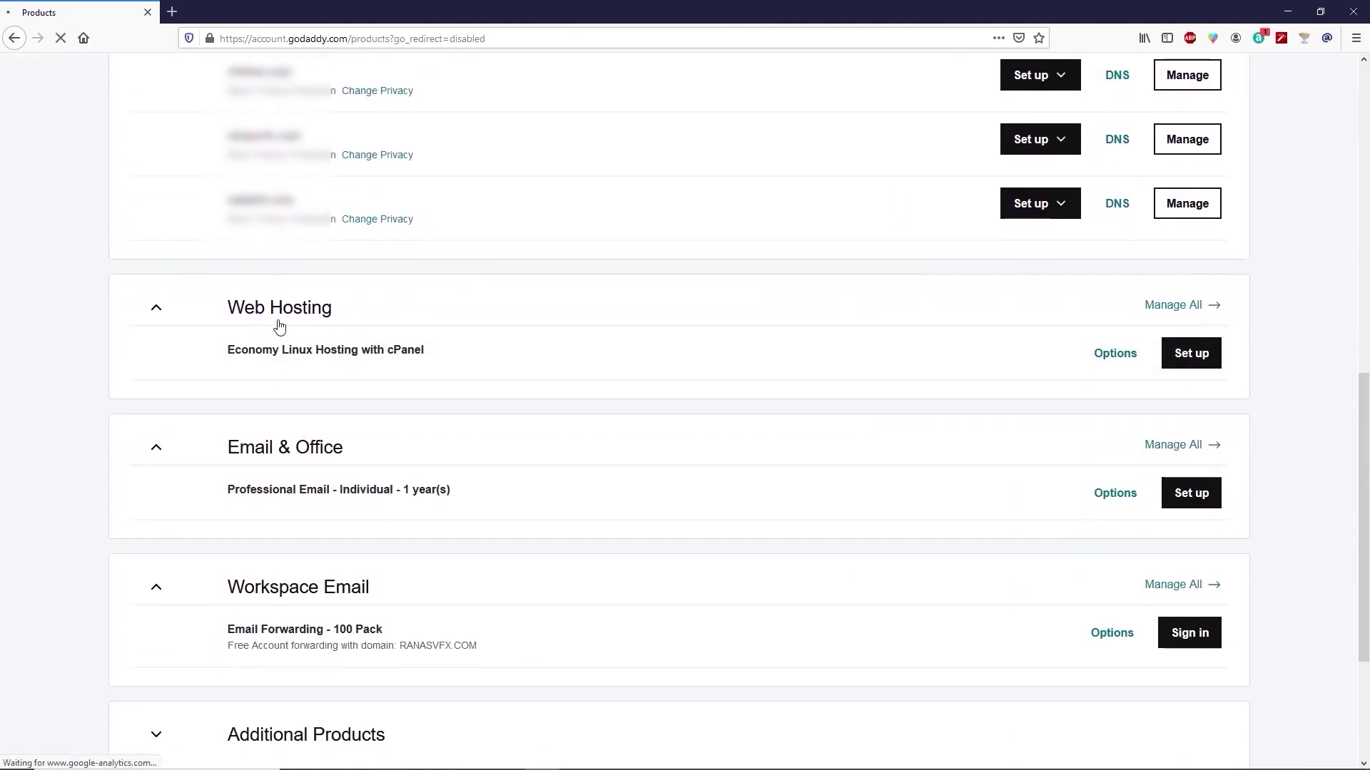
pyautogui.click(1240, 312)
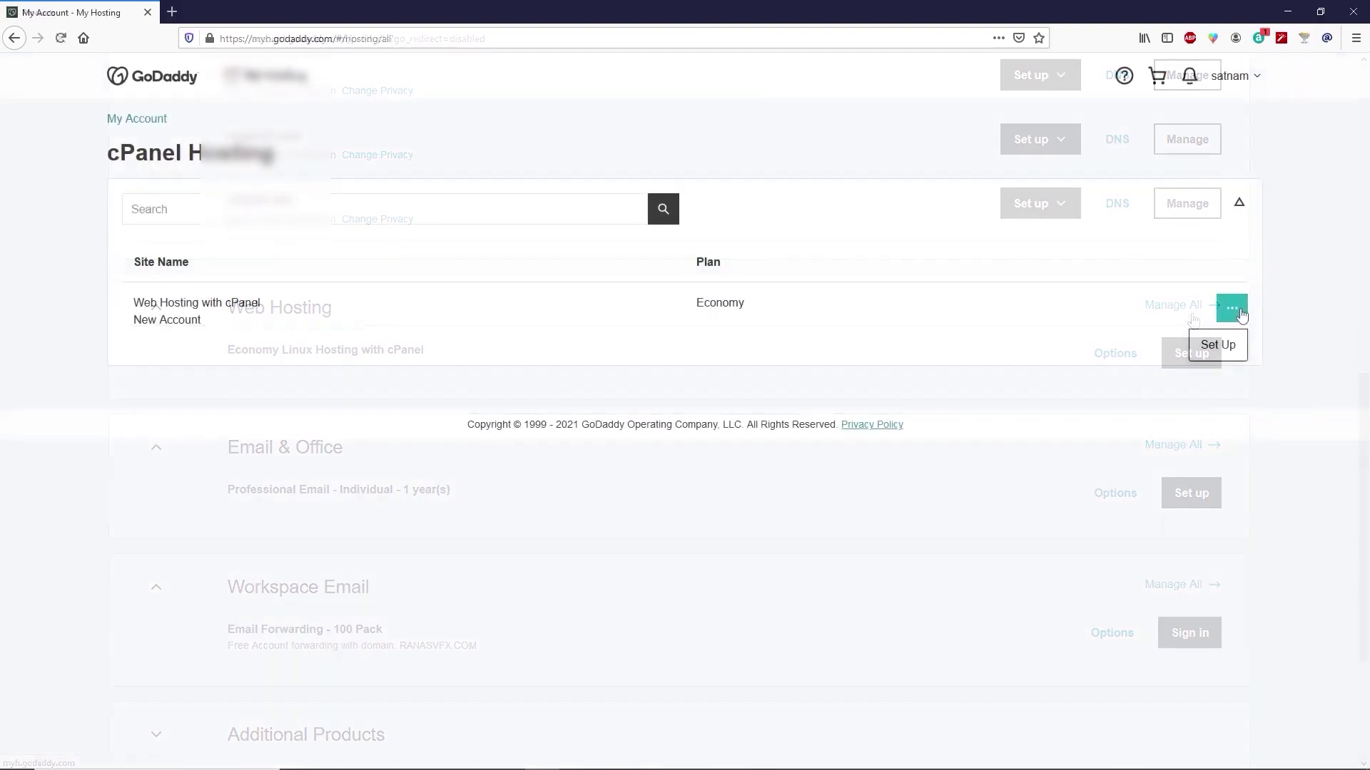
# Step: Set up hosting on the first domain in the Asia data center with WordPress and an admin password
pyautogui.click(1218, 346)
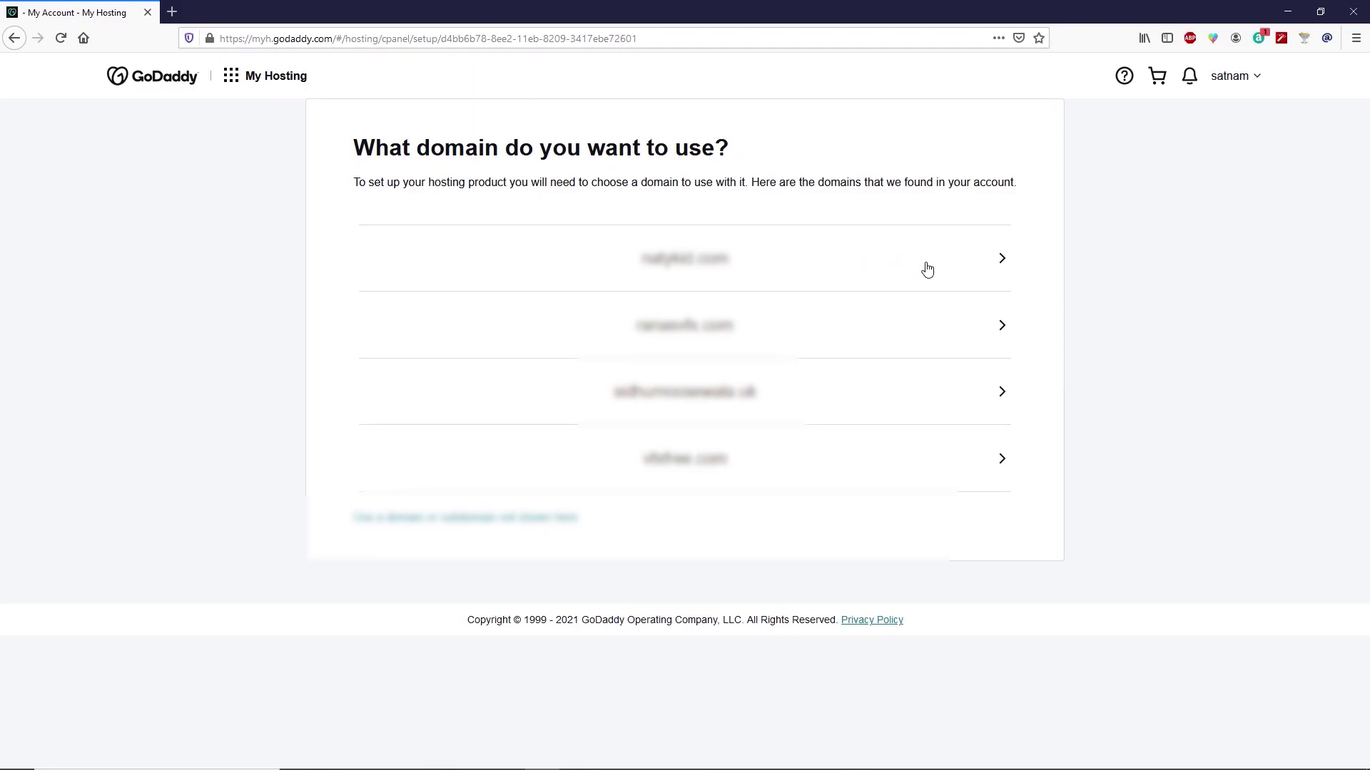
pyautogui.click(982, 266)
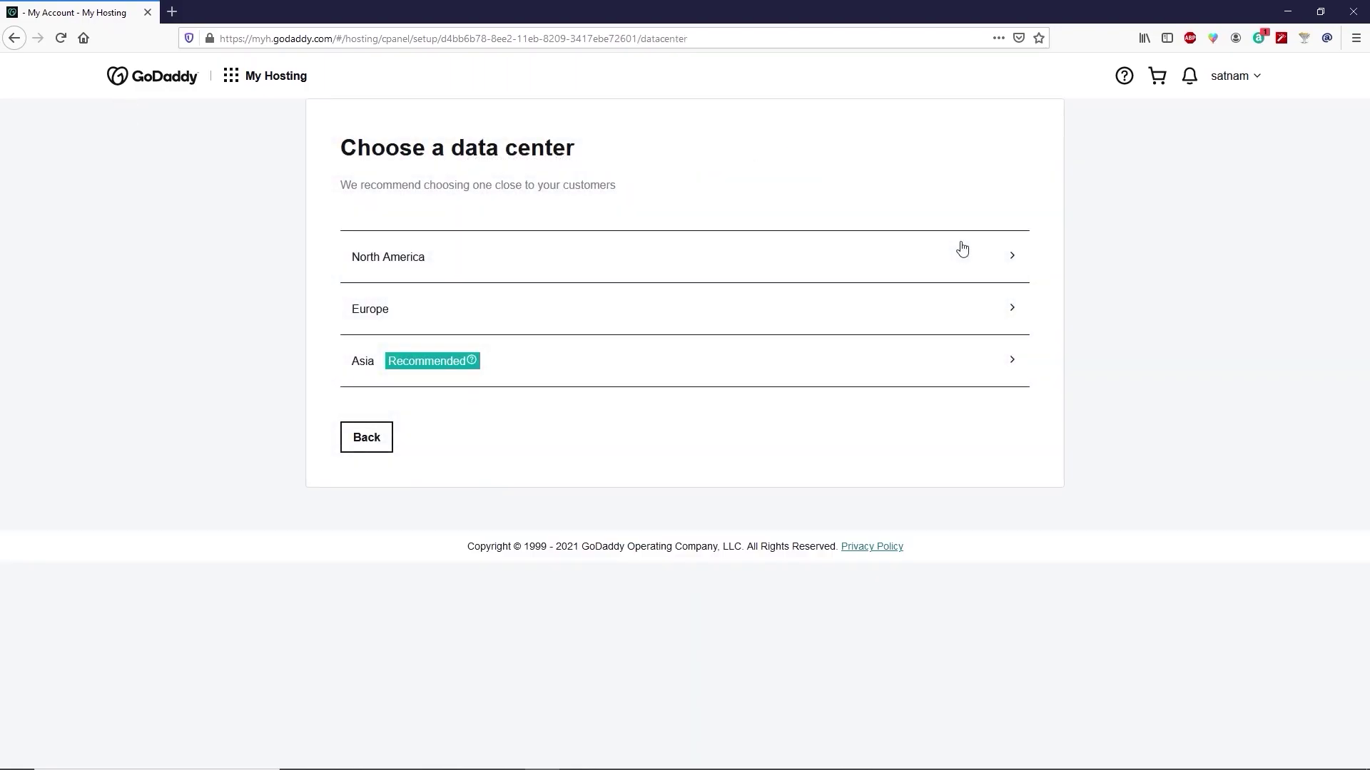
pyautogui.click(673, 373)
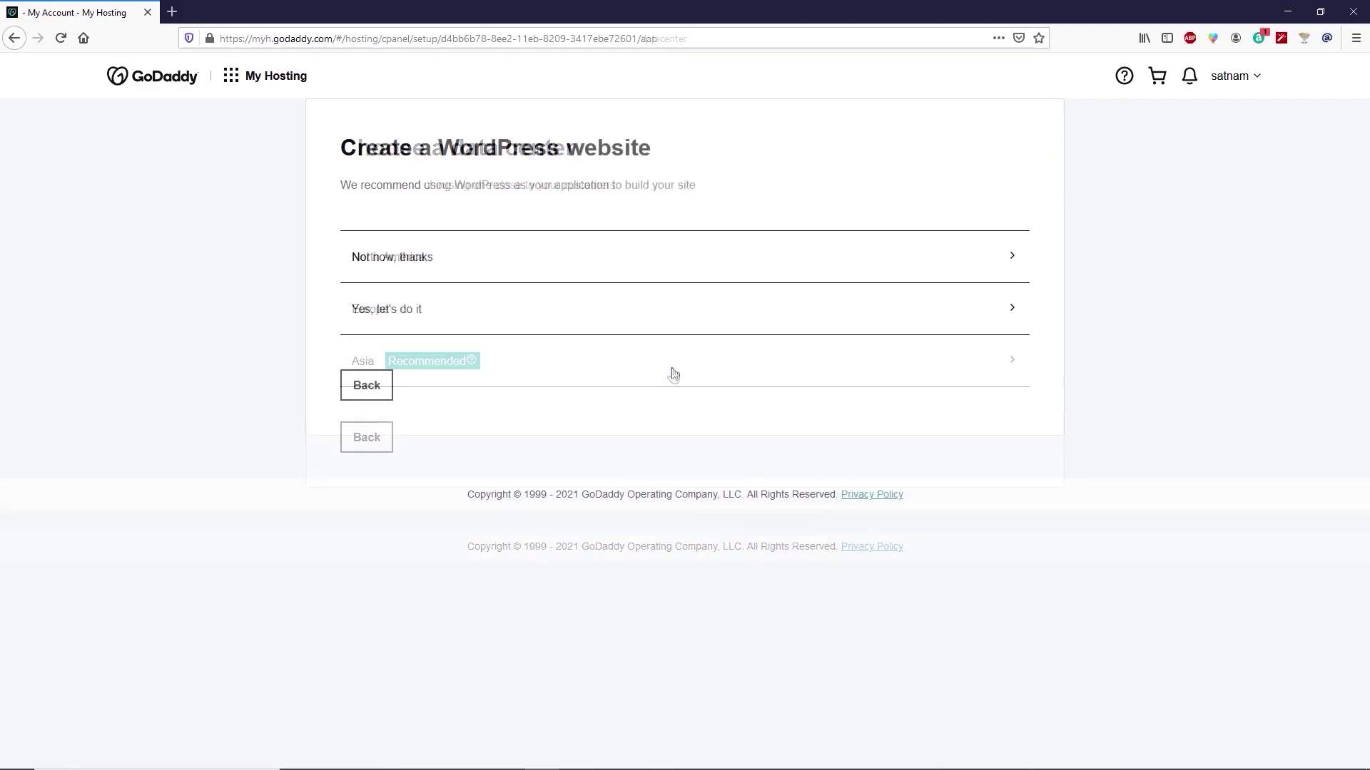
pyautogui.click(592, 320)
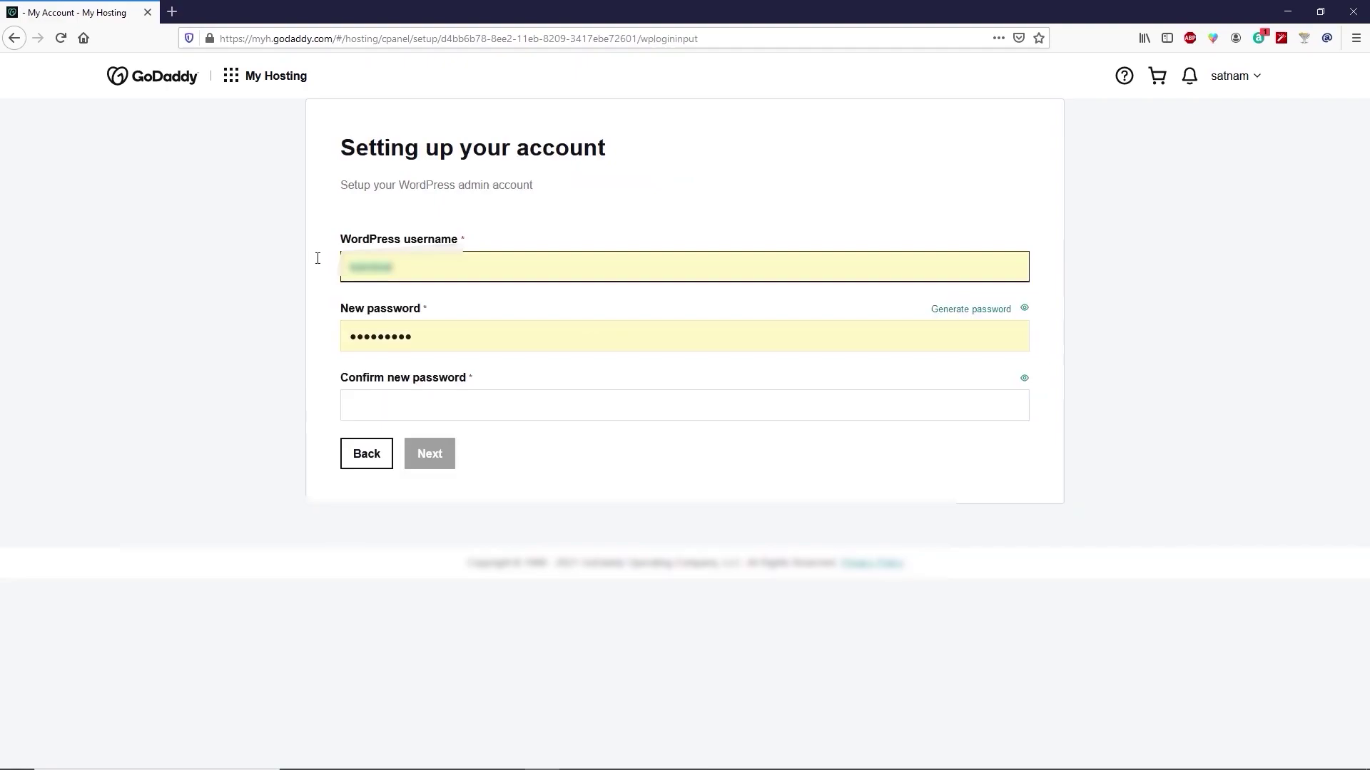
pyautogui.click(420, 338)
pyautogui.press('Tab')
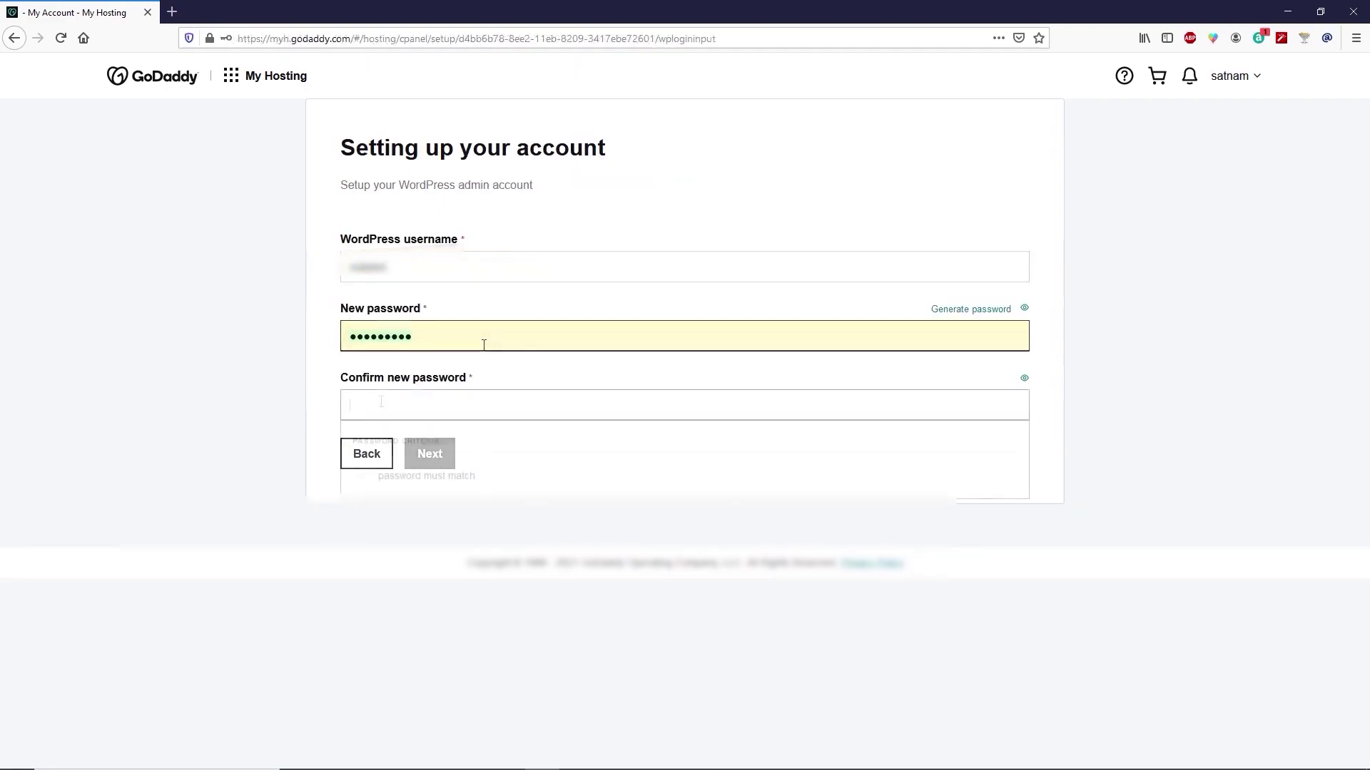
pyautogui.hotkey('ctrl', 'v')
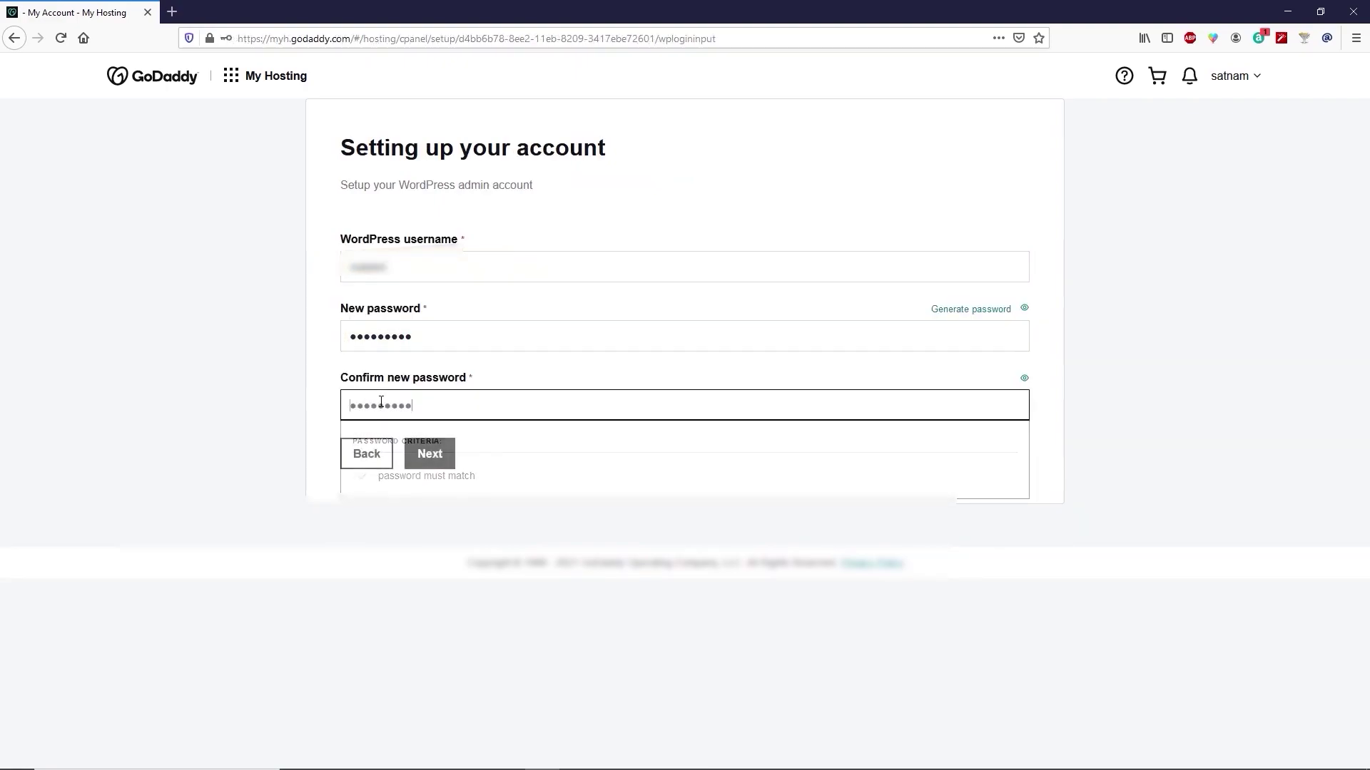
pyautogui.click(443, 455)
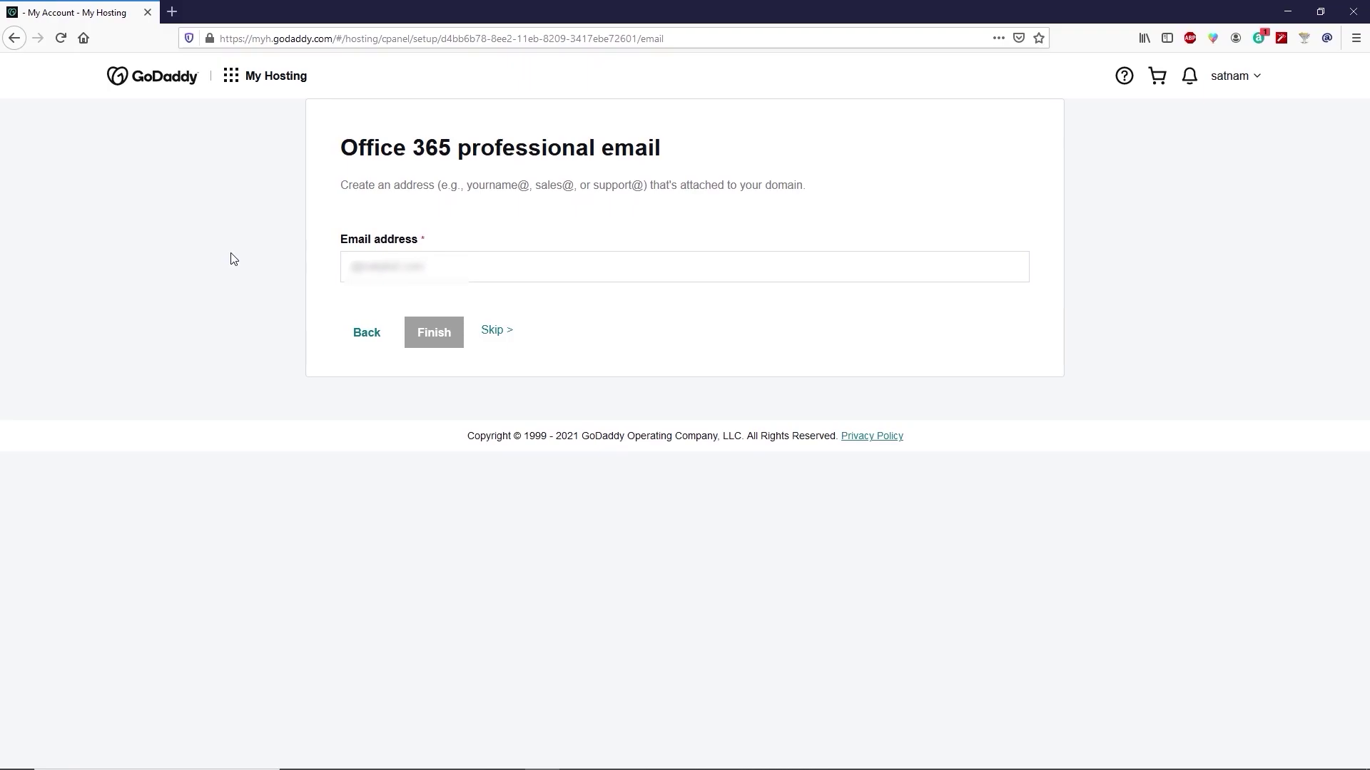
pyautogui.click(435, 334)
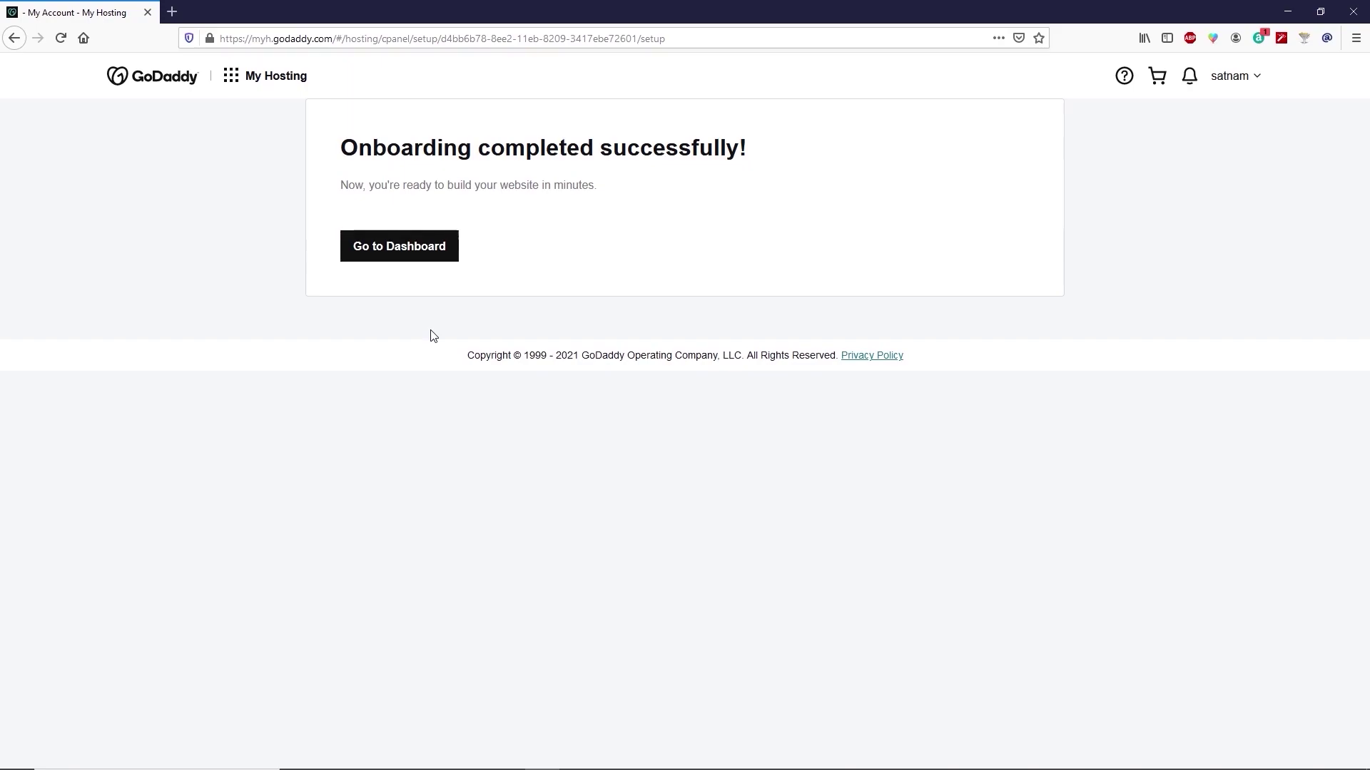
# Step: Decline the customer experience program and launch the WordPress site setup in a new tab
pyautogui.click(428, 265)
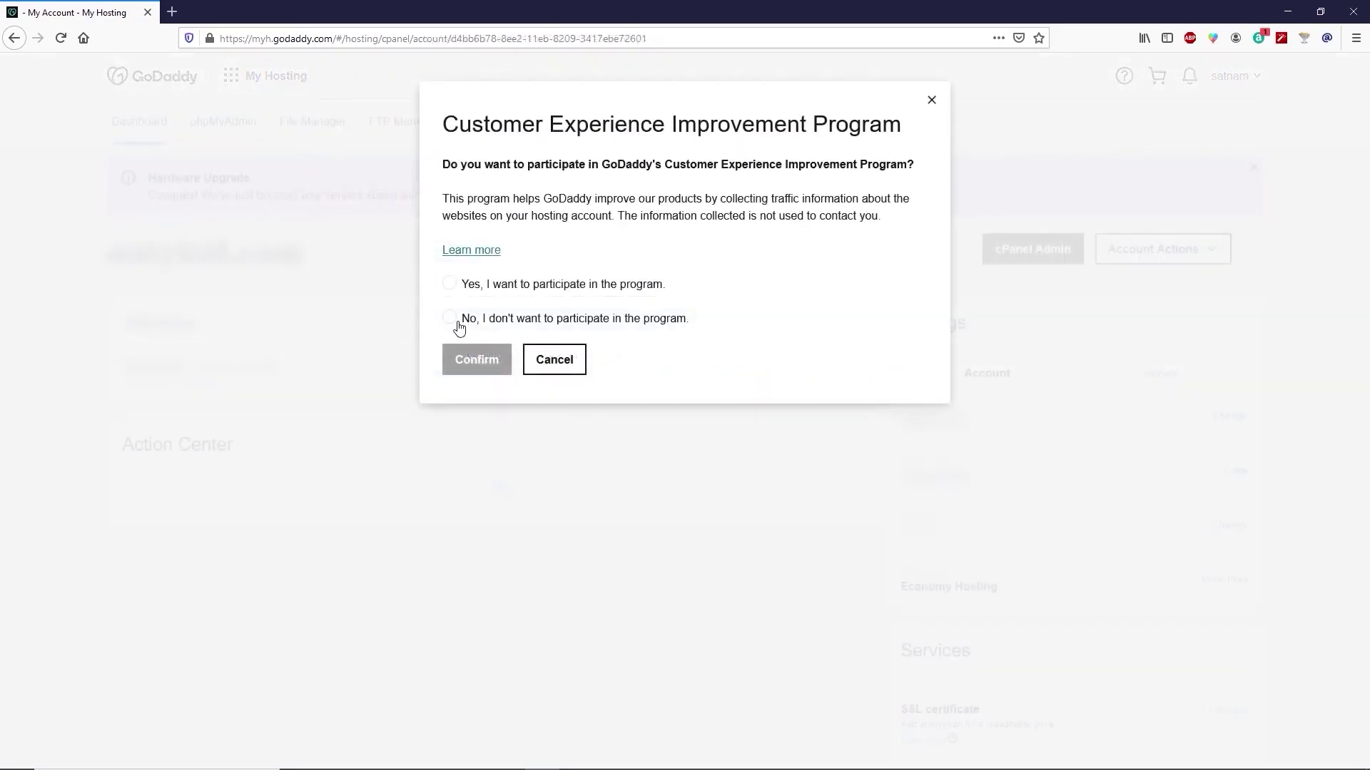
pyautogui.click(450, 318)
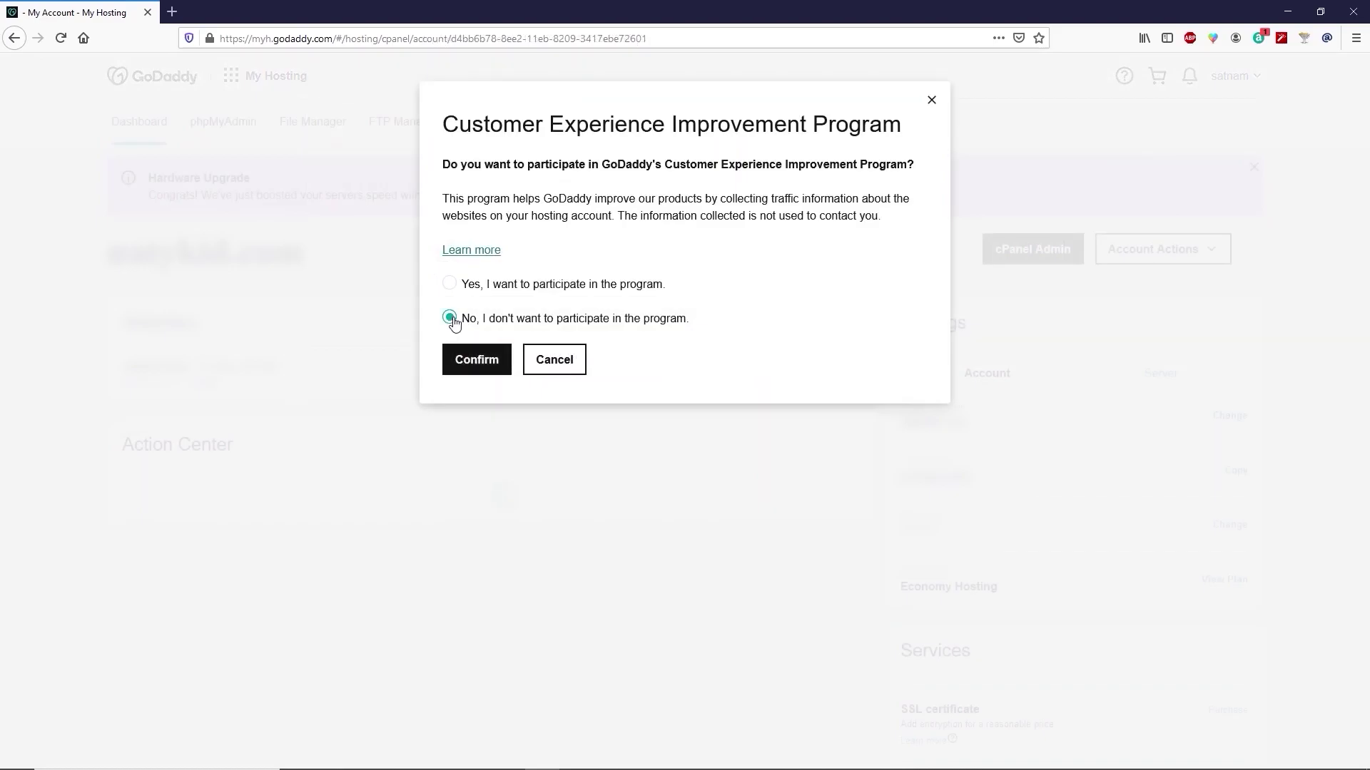
pyautogui.click(471, 362)
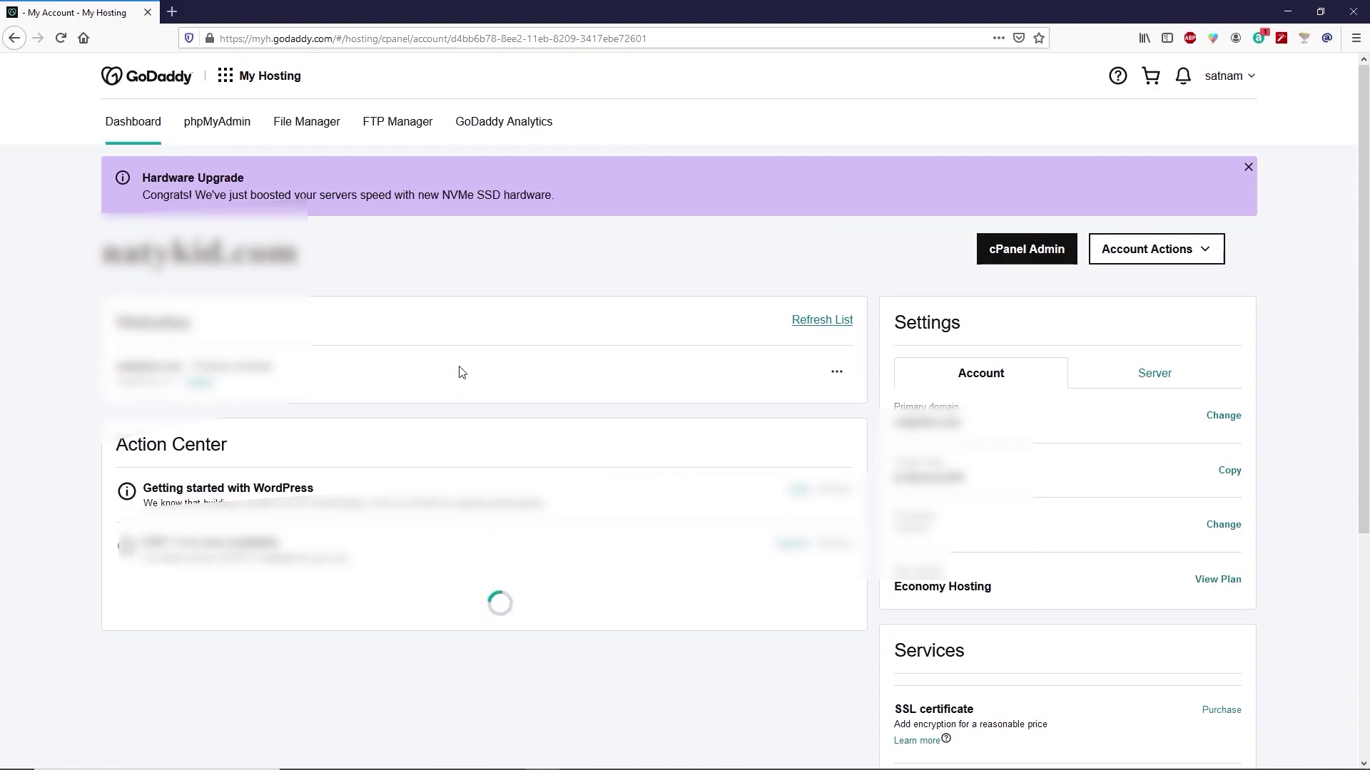
pyautogui.click(203, 389)
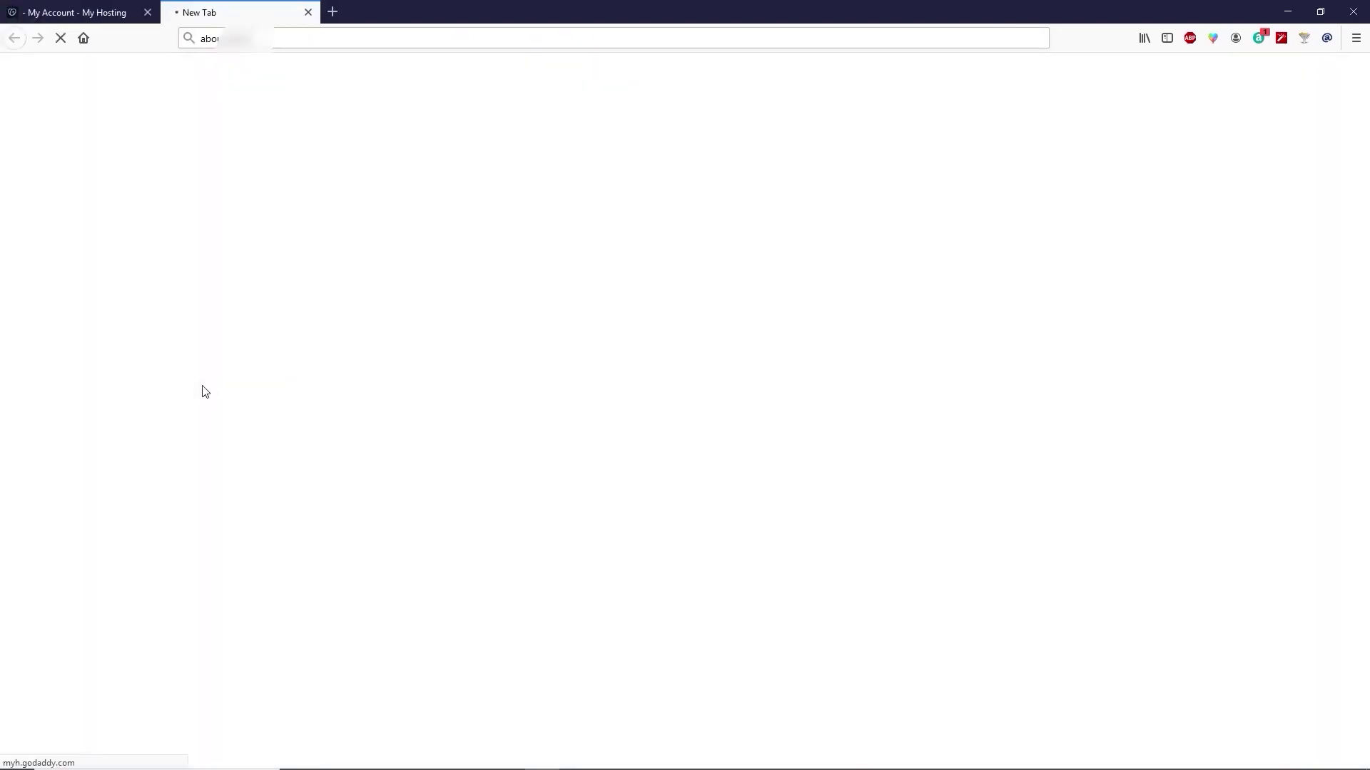
# Step: Choose default WordPress over a starter template, confirm, and exit the survey without answering
pyautogui.scroll(-5, 276, 382)
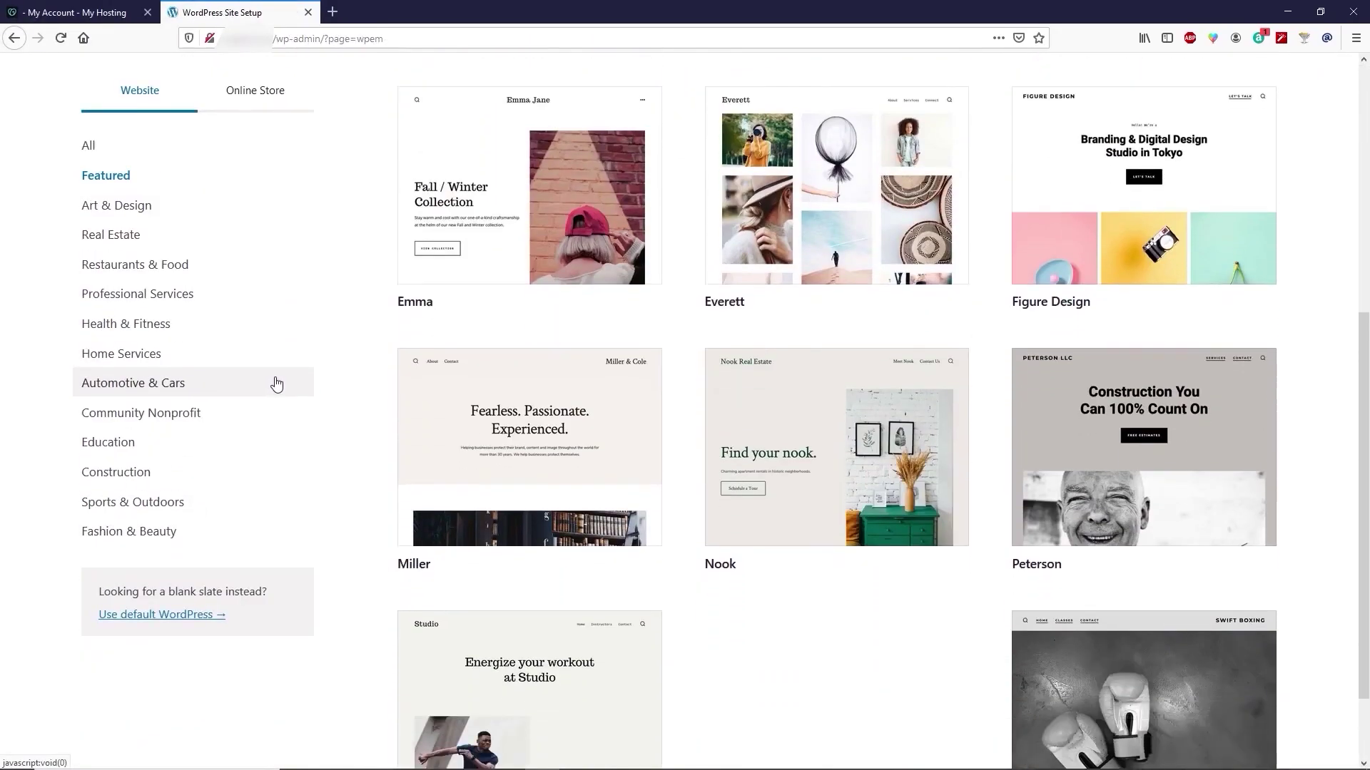
pyautogui.click(179, 619)
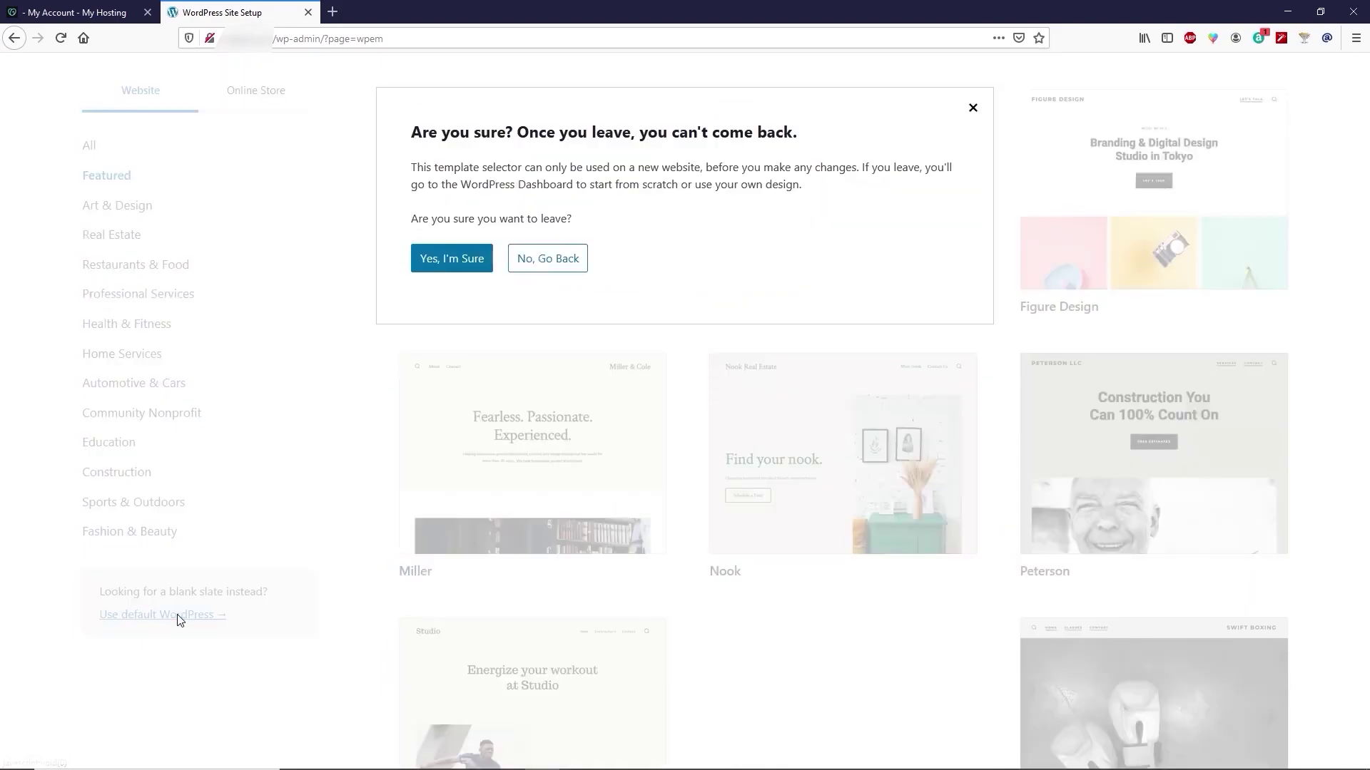
pyautogui.click(459, 265)
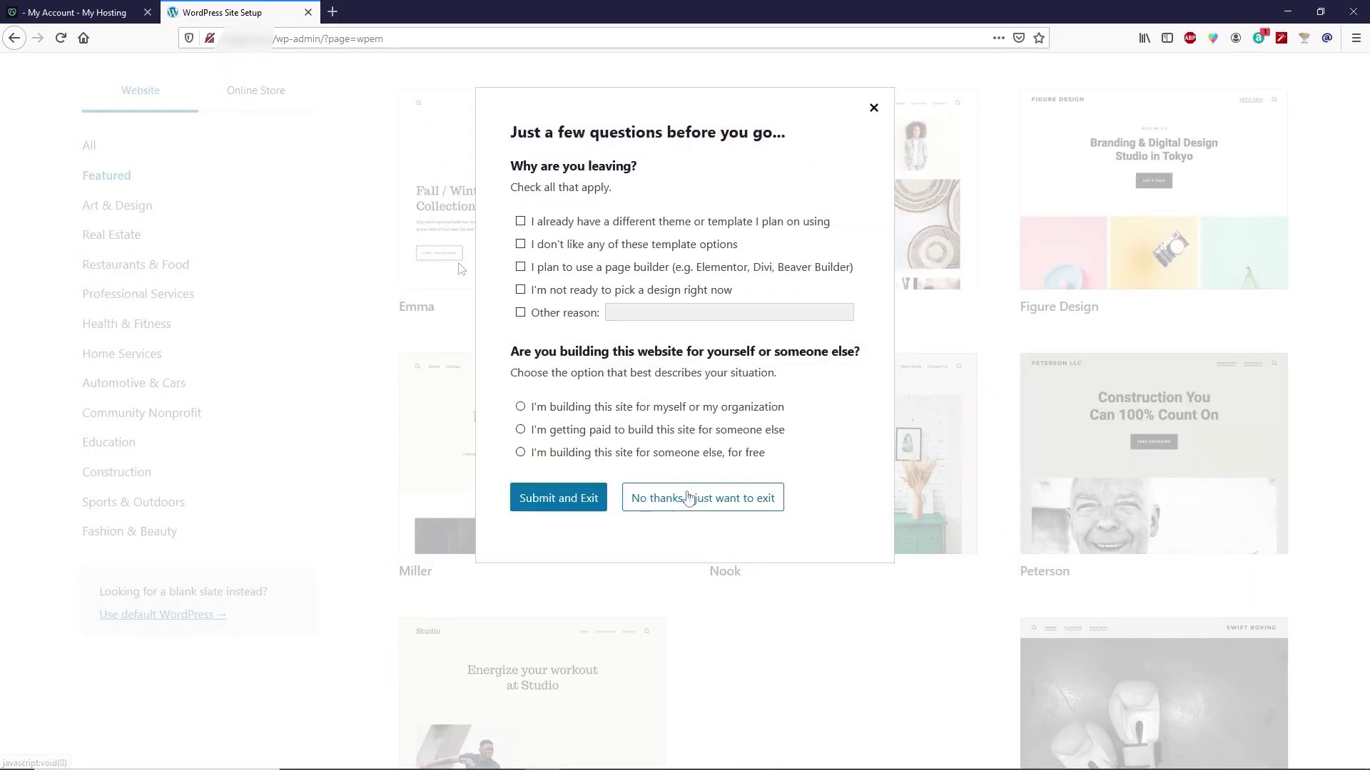
pyautogui.click(754, 507)
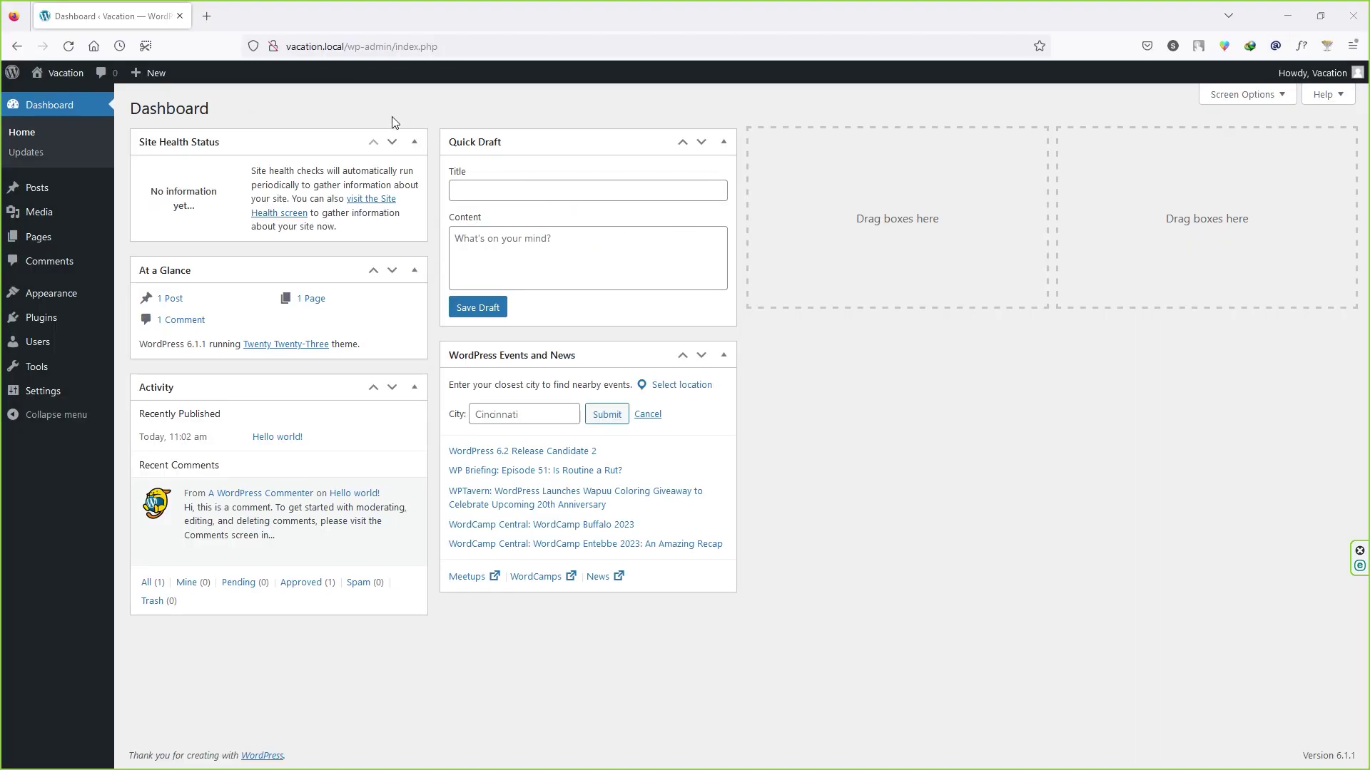
pyautogui.doubleClick(336, 46)
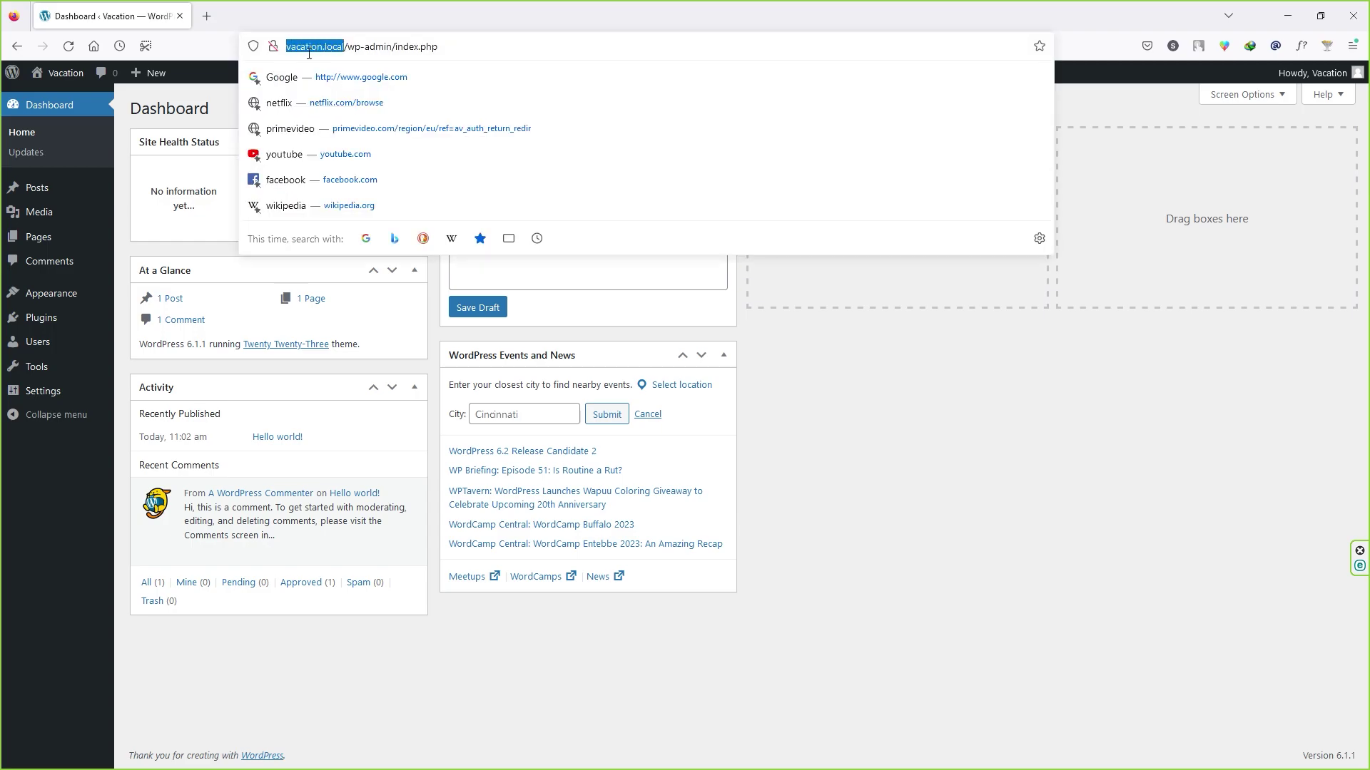
pyautogui.click(221, 94)
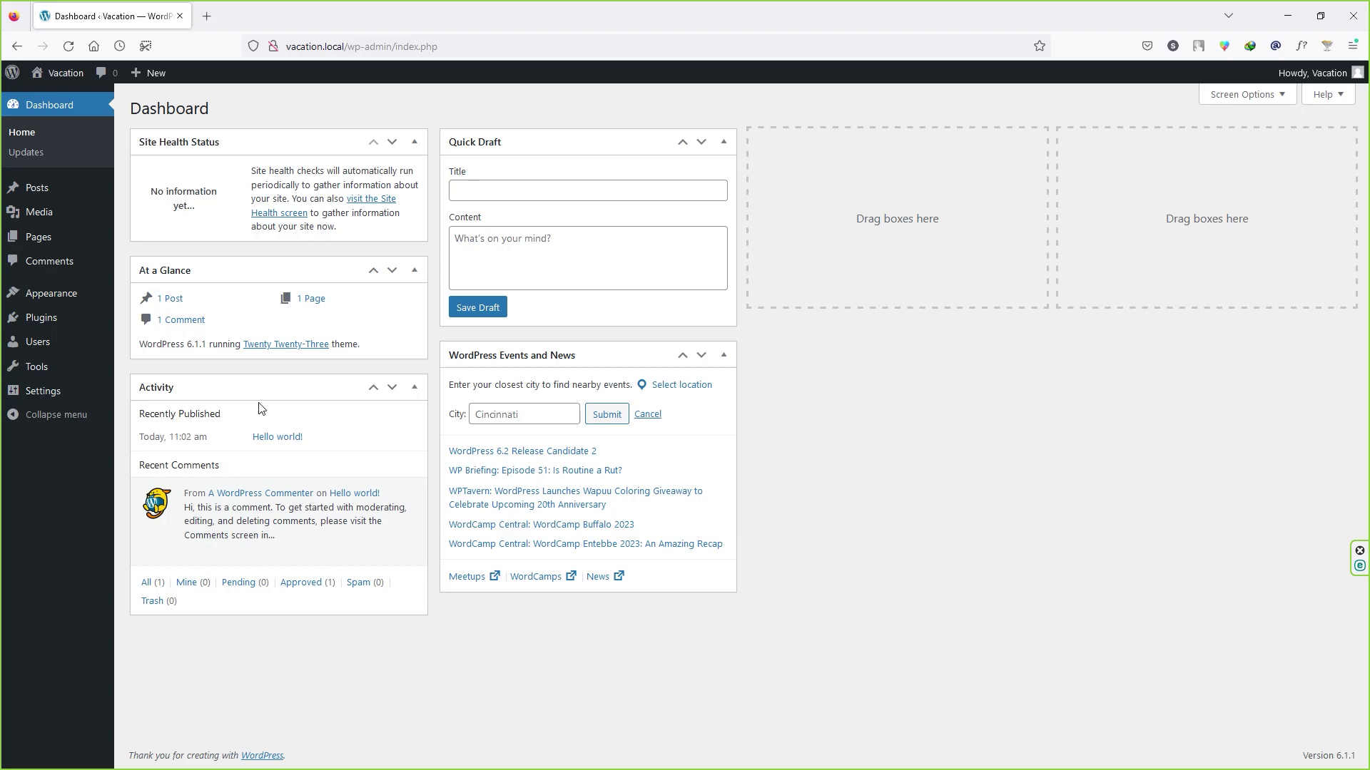
pyautogui.moveTo(57, 321)
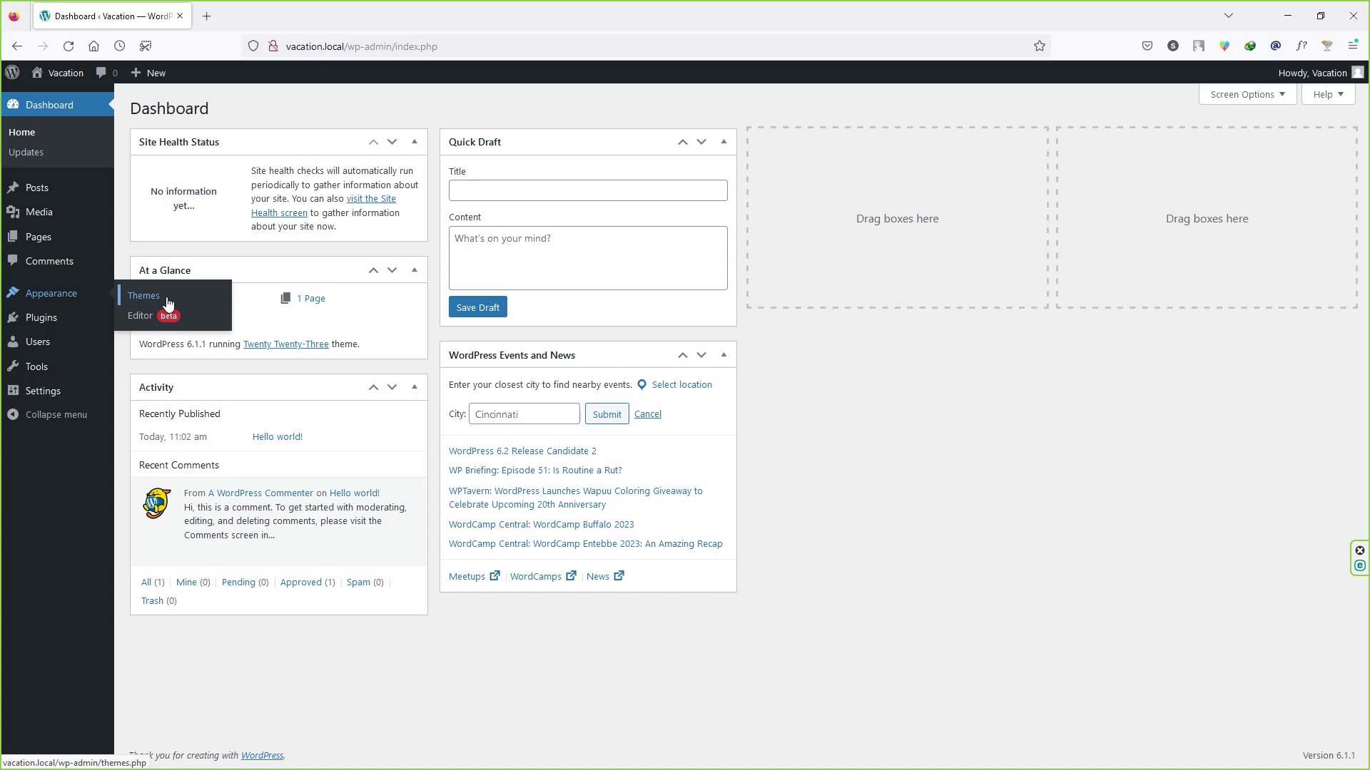
pyautogui.moveTo(59, 75)
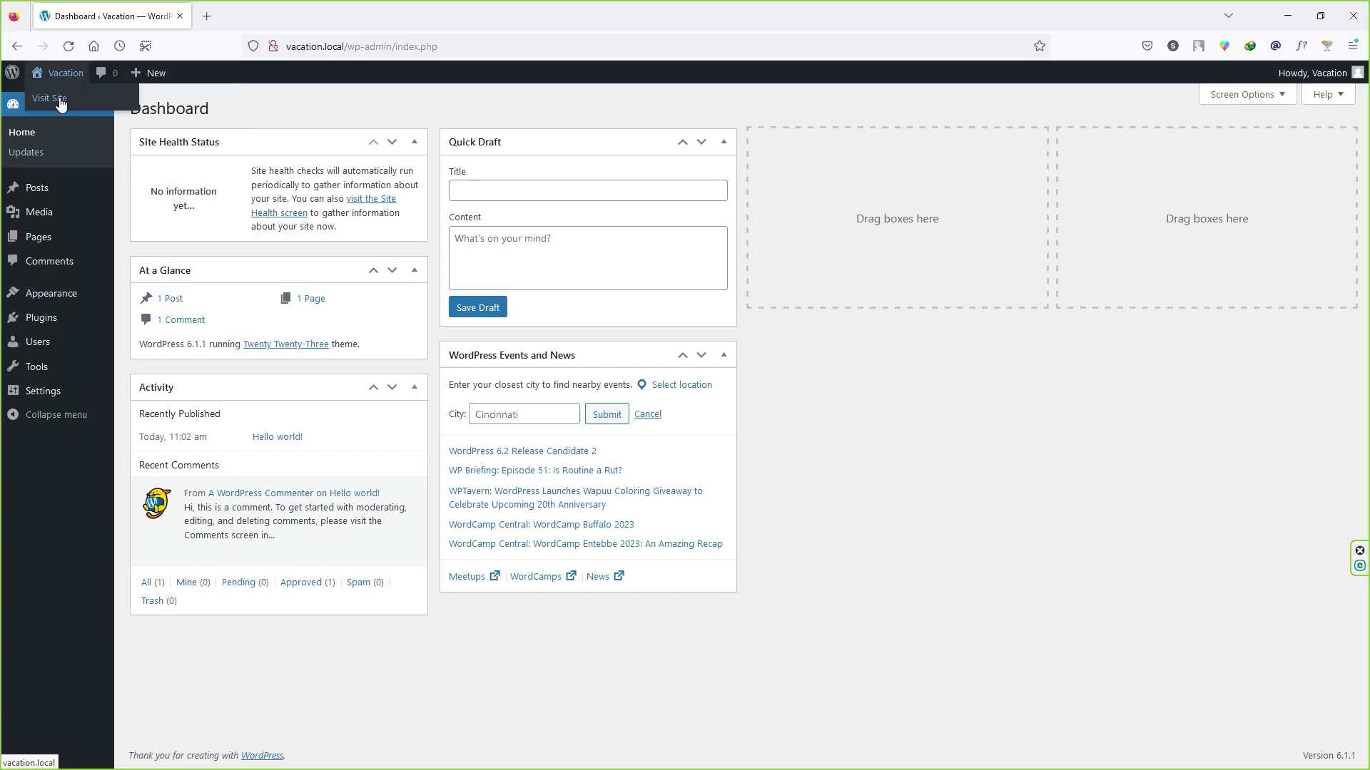
pyautogui.rightClick(60, 102)
pyautogui.click(90, 117)
pyautogui.click(285, 16)
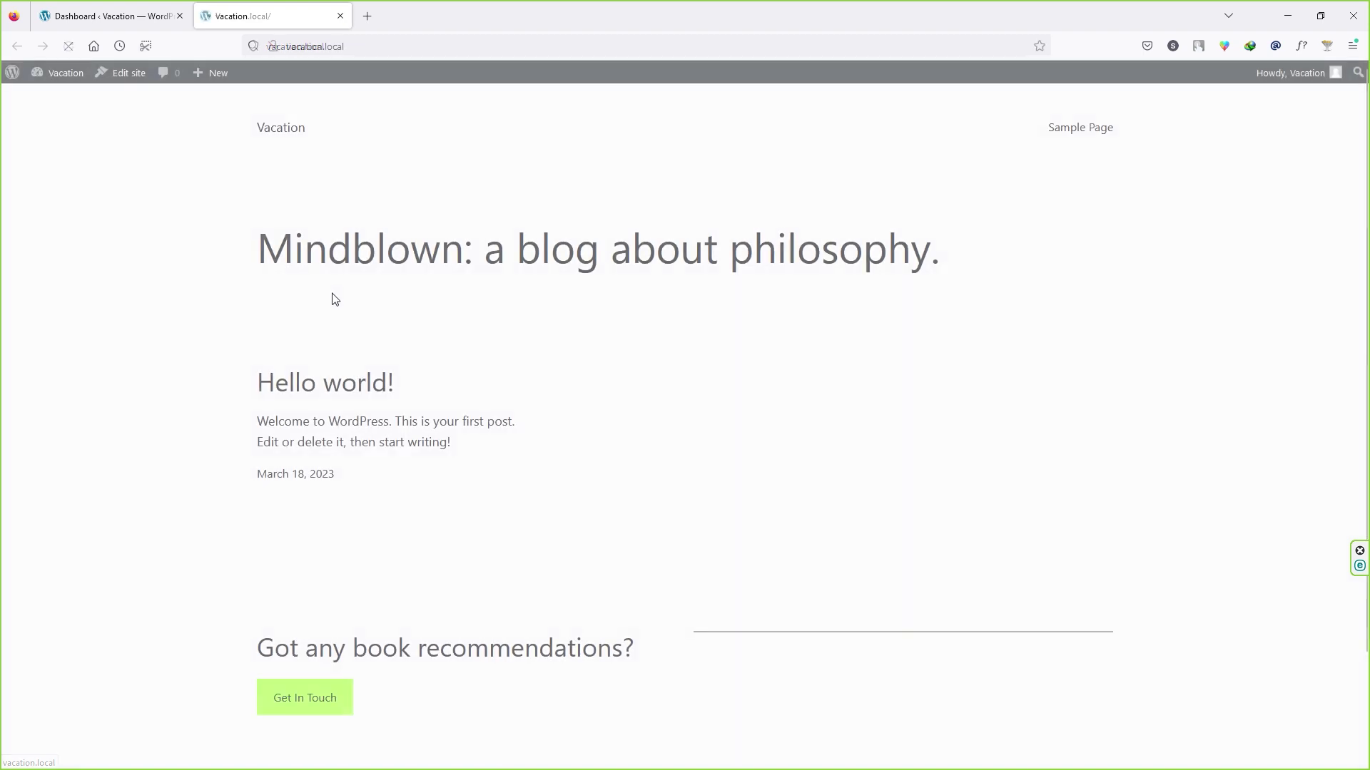
pyautogui.scroll(-2, 627, 468)
pyautogui.scroll(2, 742, 485)
pyautogui.scroll(-2, 714, 492)
pyautogui.scroll(2, 690, 468)
pyautogui.scroll(-2, 640, 566)
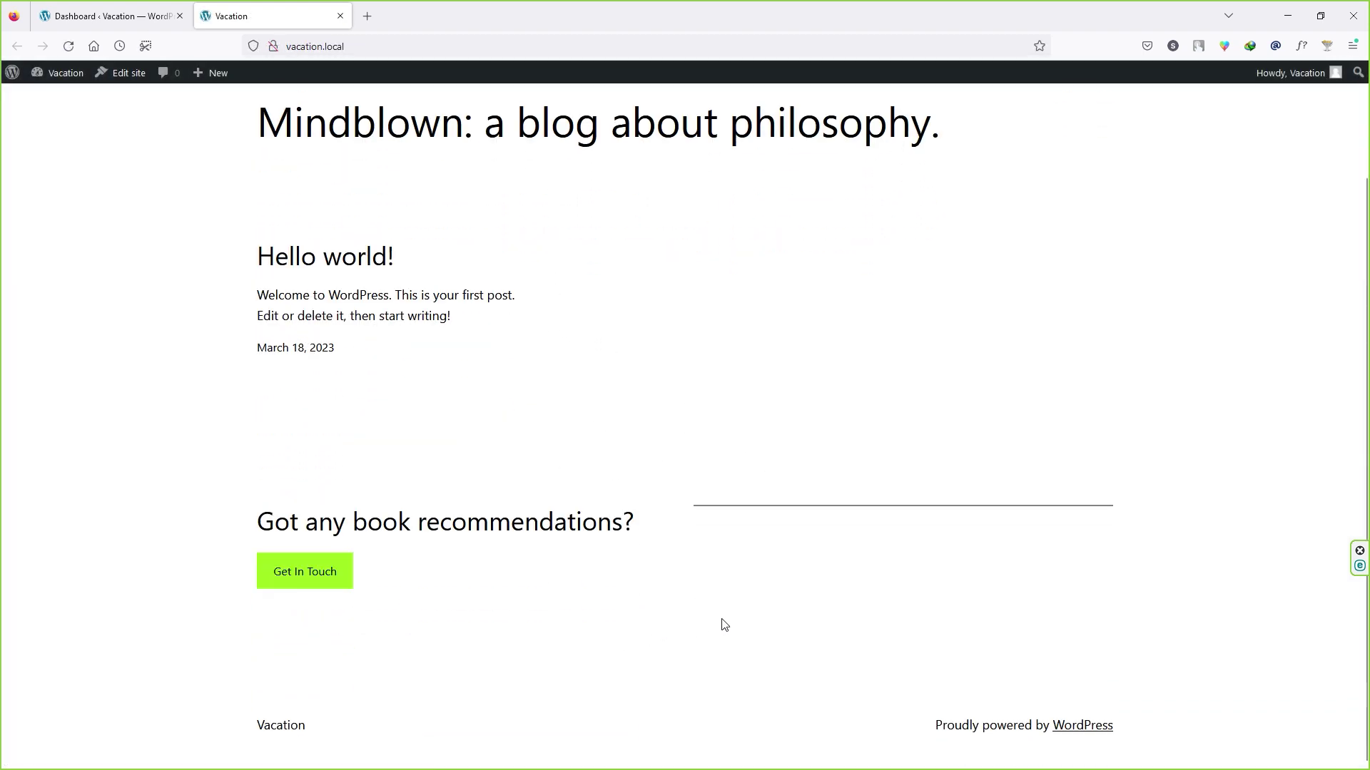
pyautogui.moveTo(261, 257); pyautogui.dragTo(277, 268)
pyautogui.moveTo(336, 348); pyautogui.dragTo(259, 296)
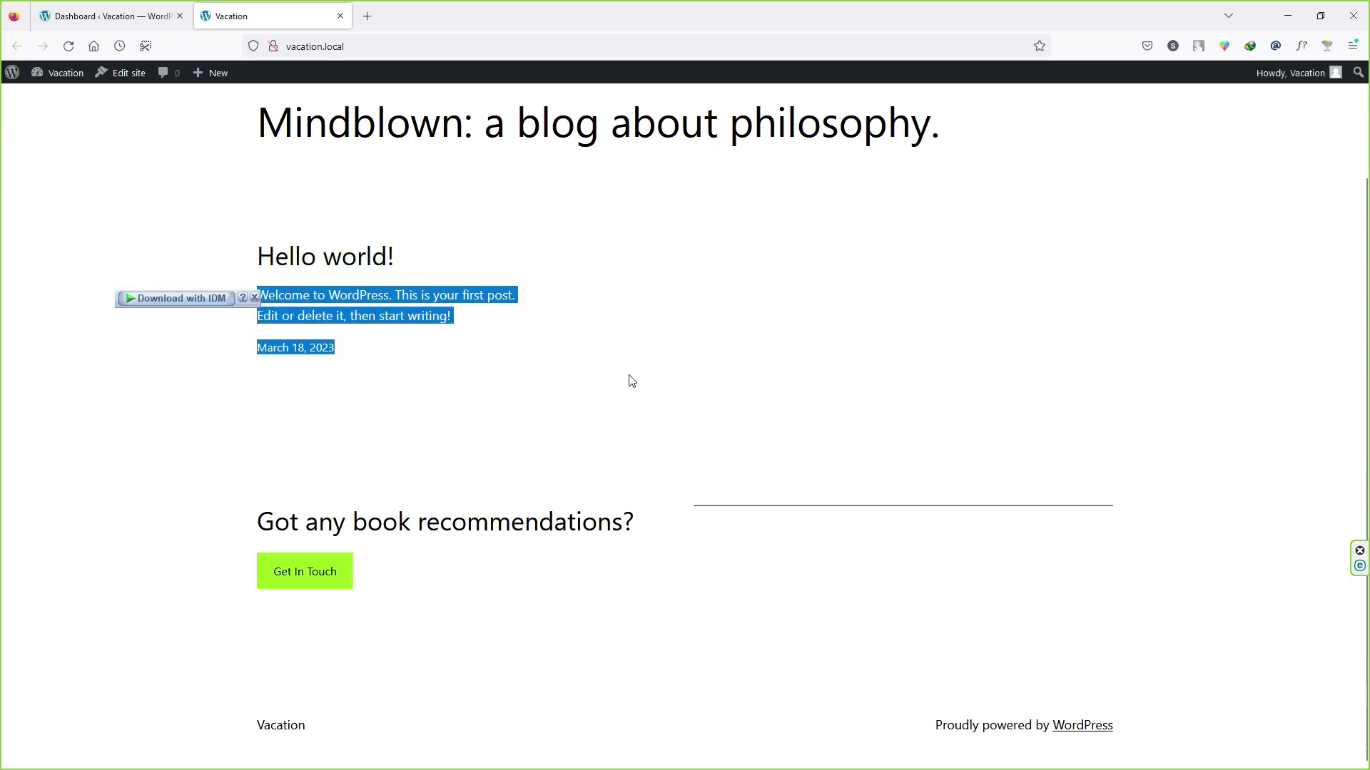
pyautogui.click(254, 298)
pyautogui.scroll(2, 692, 503)
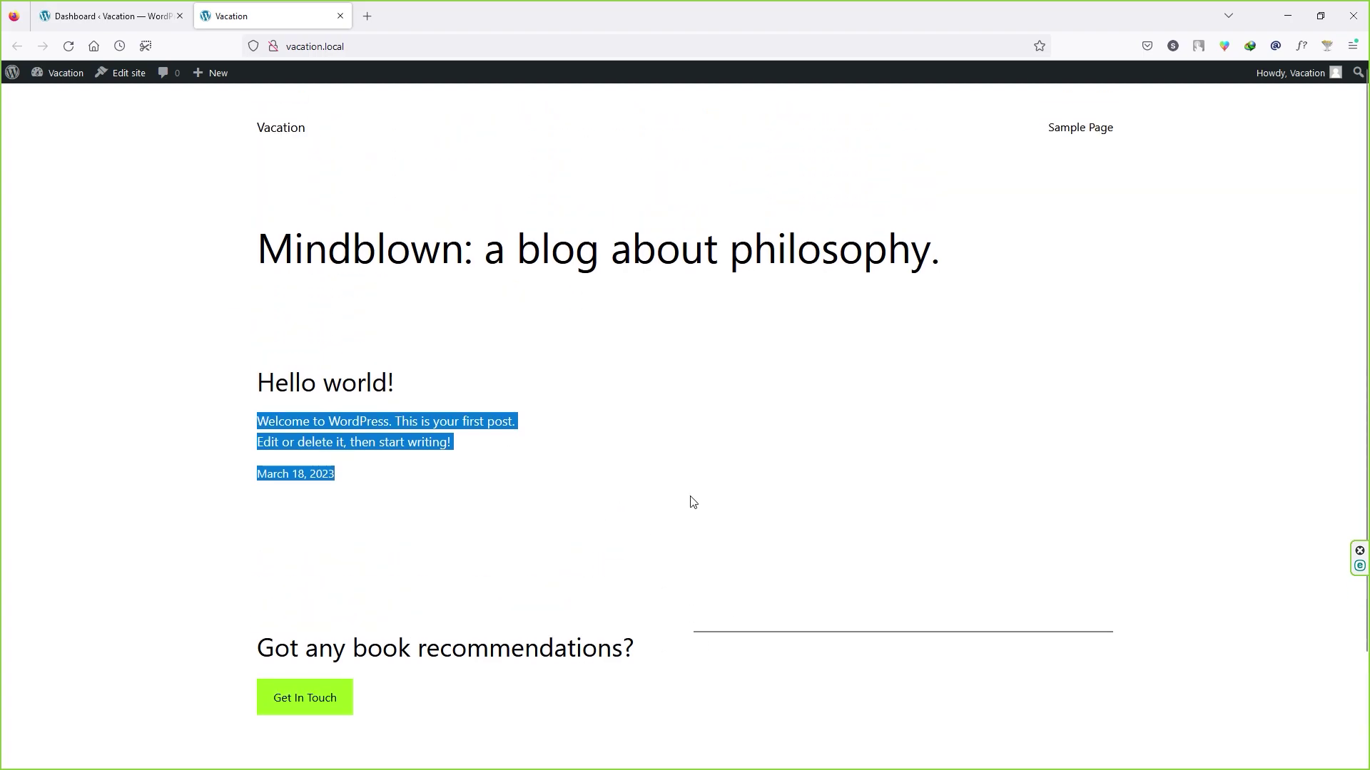
pyautogui.moveTo(940, 251); pyautogui.dragTo(395, 257)
pyautogui.click(486, 258)
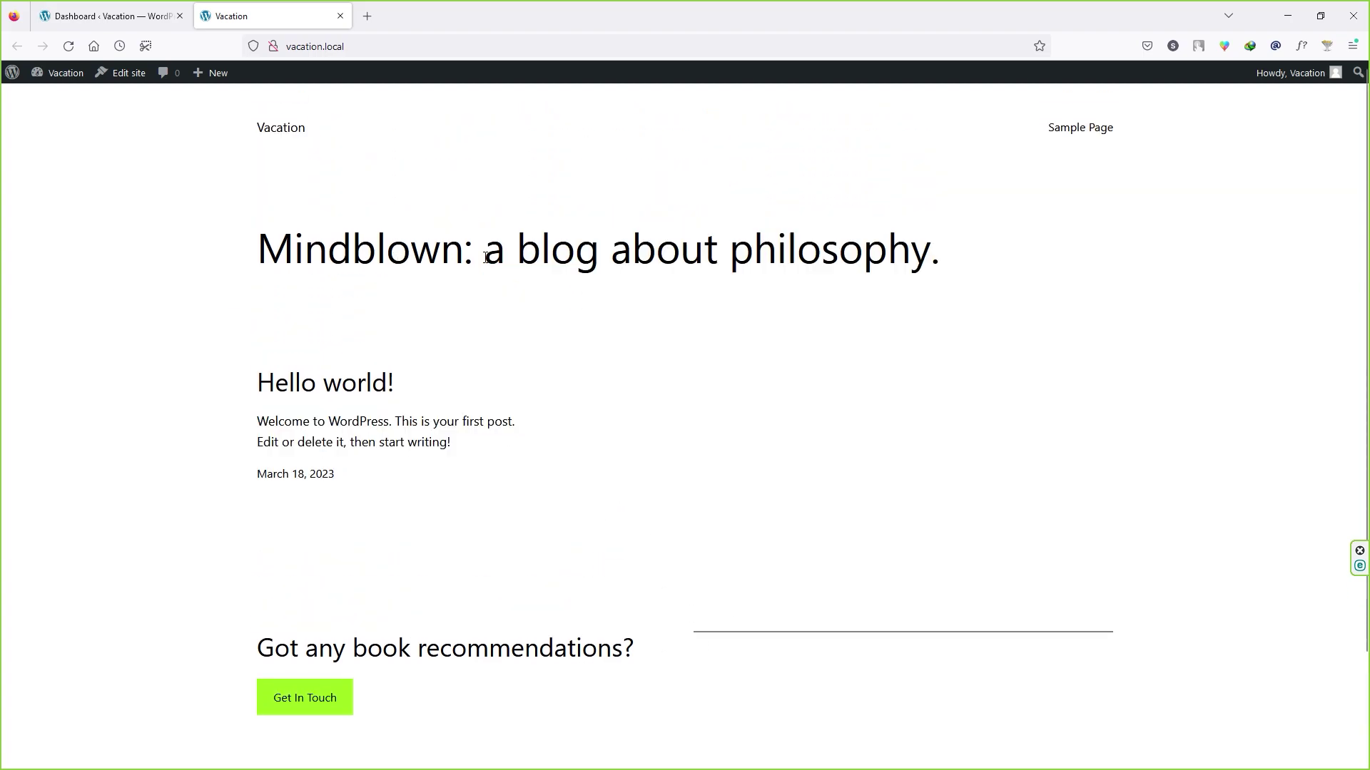
pyautogui.scroll(-1, 398, 281)
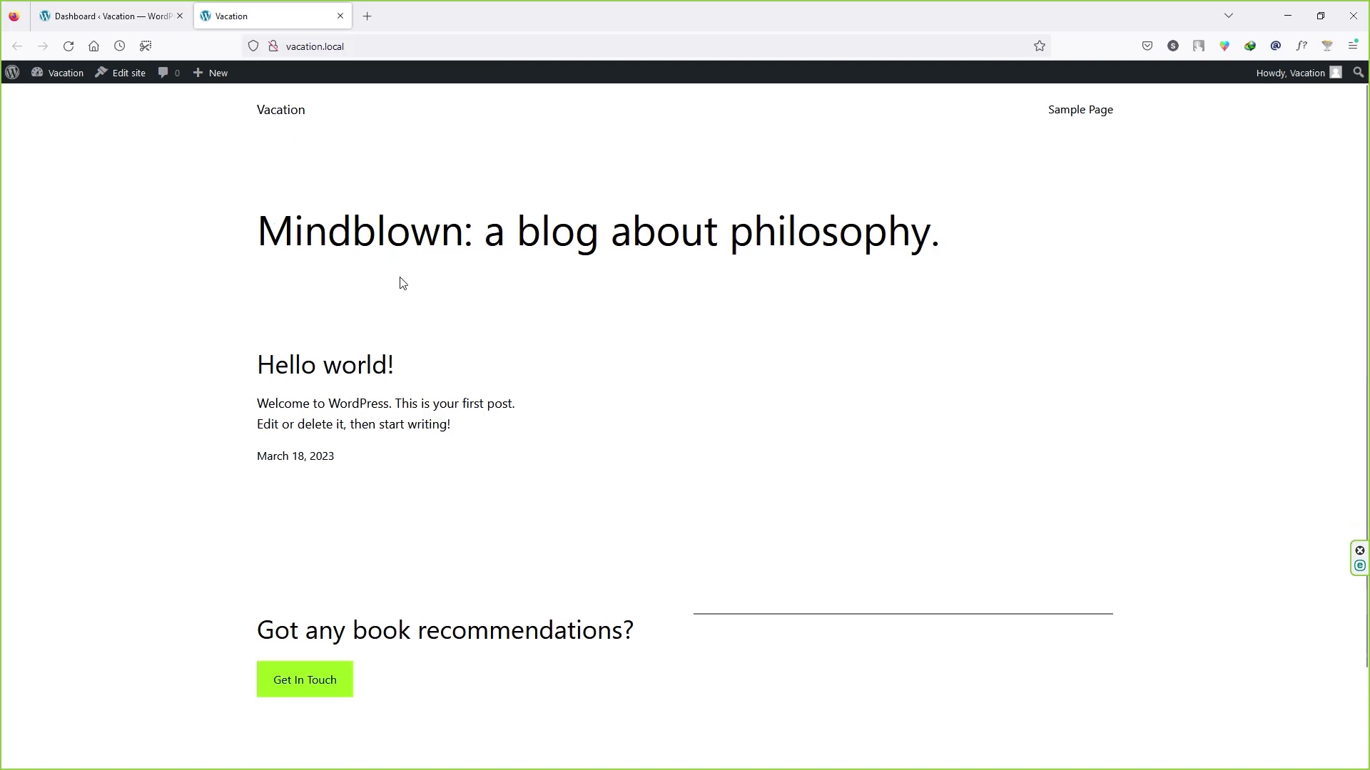
pyautogui.scroll(1, 419, 314)
pyautogui.click(340, 16)
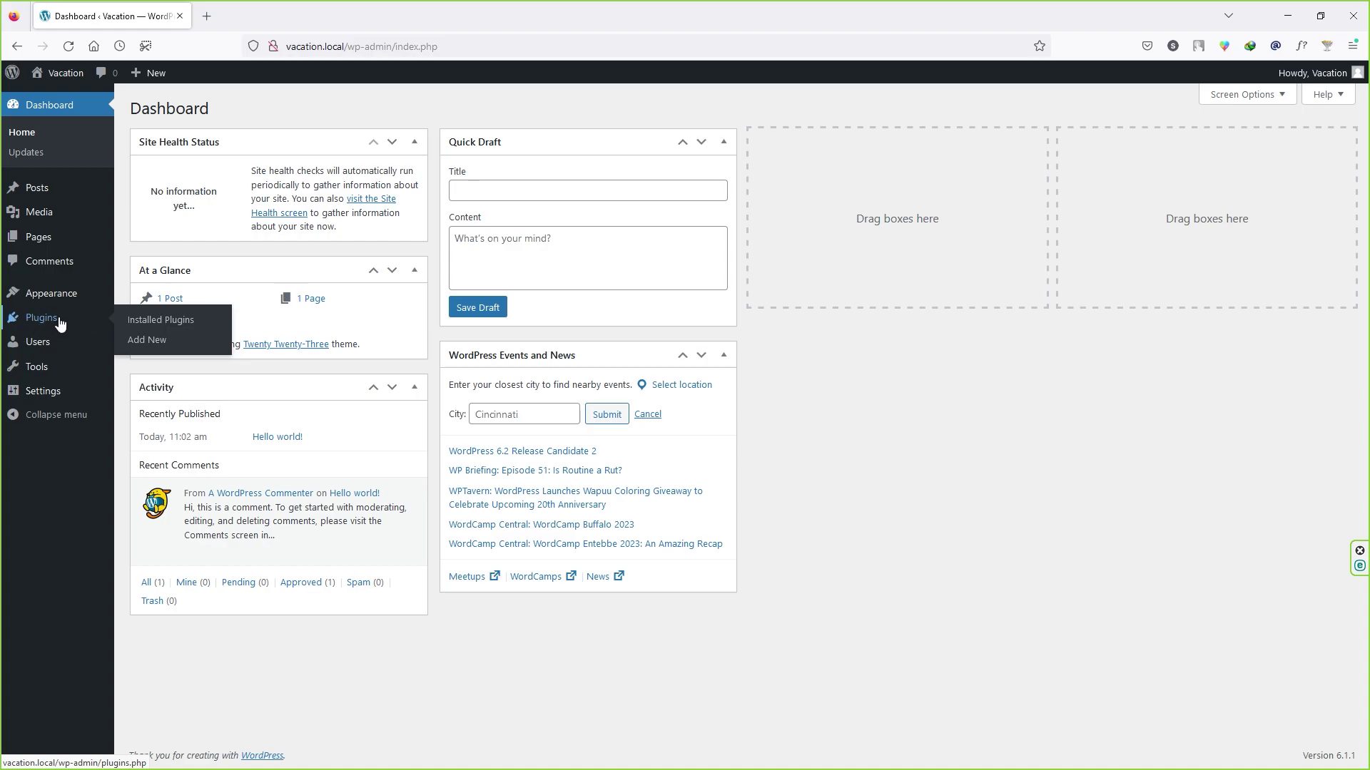
# Step: Open Installed Plugins and toggle the select-all checkbox on the empty plugin list
pyautogui.click(205, 323)
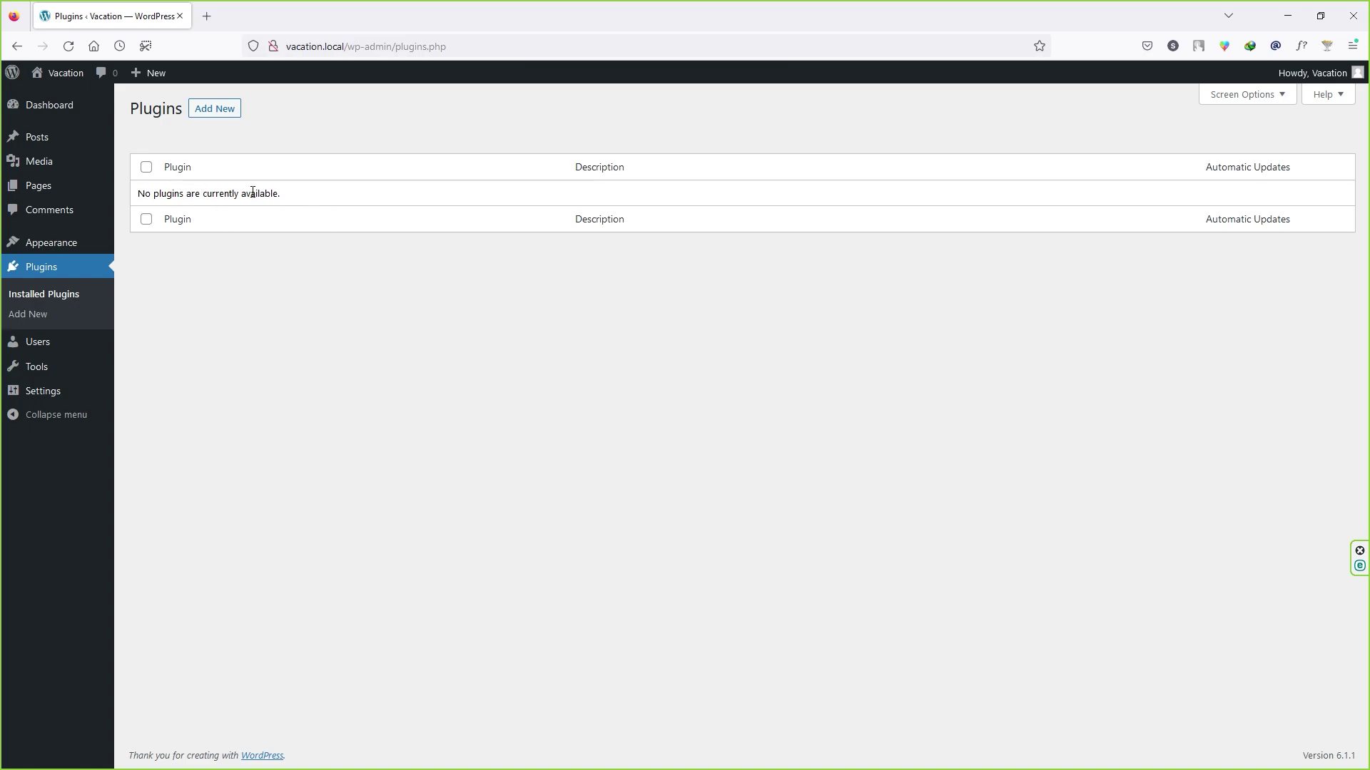
pyautogui.click(148, 169)
pyautogui.click(148, 169)
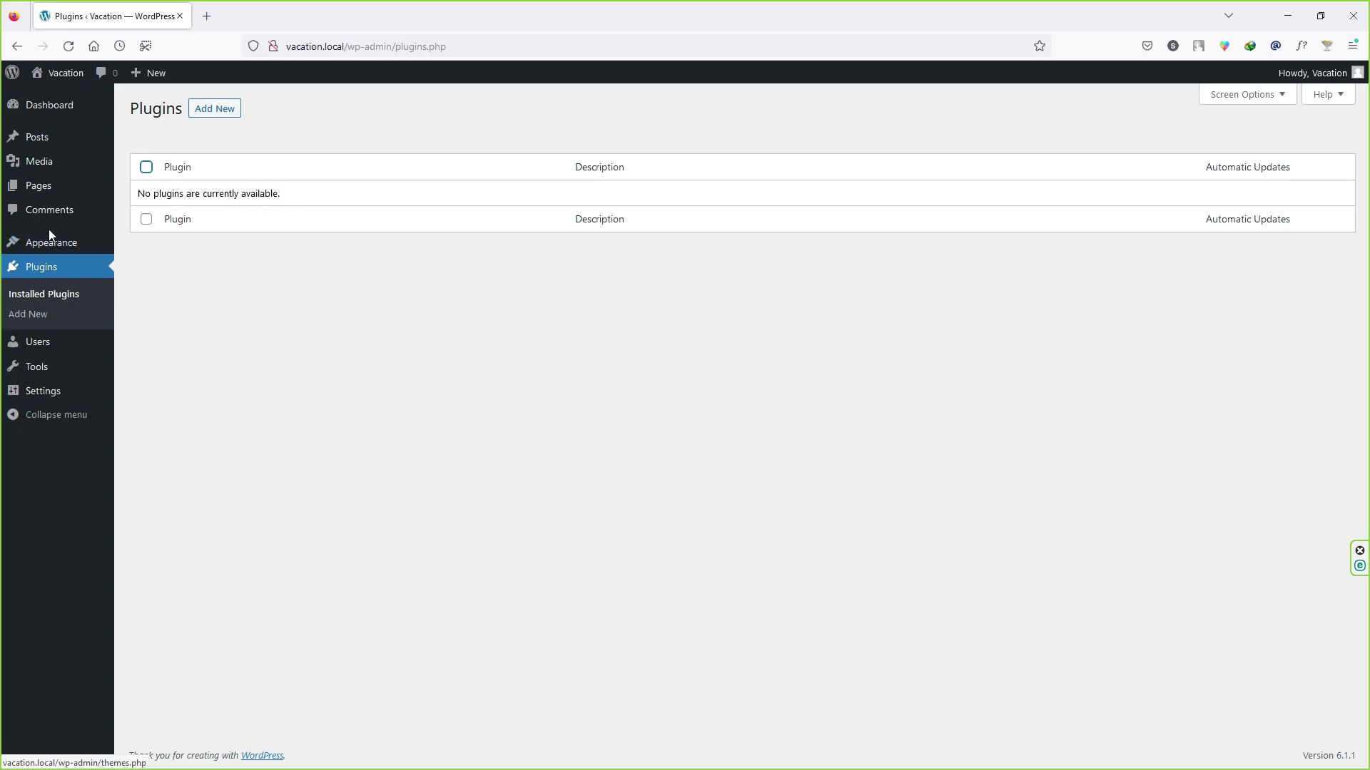
# Step: In Themes, delete Twenty Twenty-Two and start deleting Twenty Twenty-One
pyautogui.moveTo(49, 235)
pyautogui.click(168, 246)
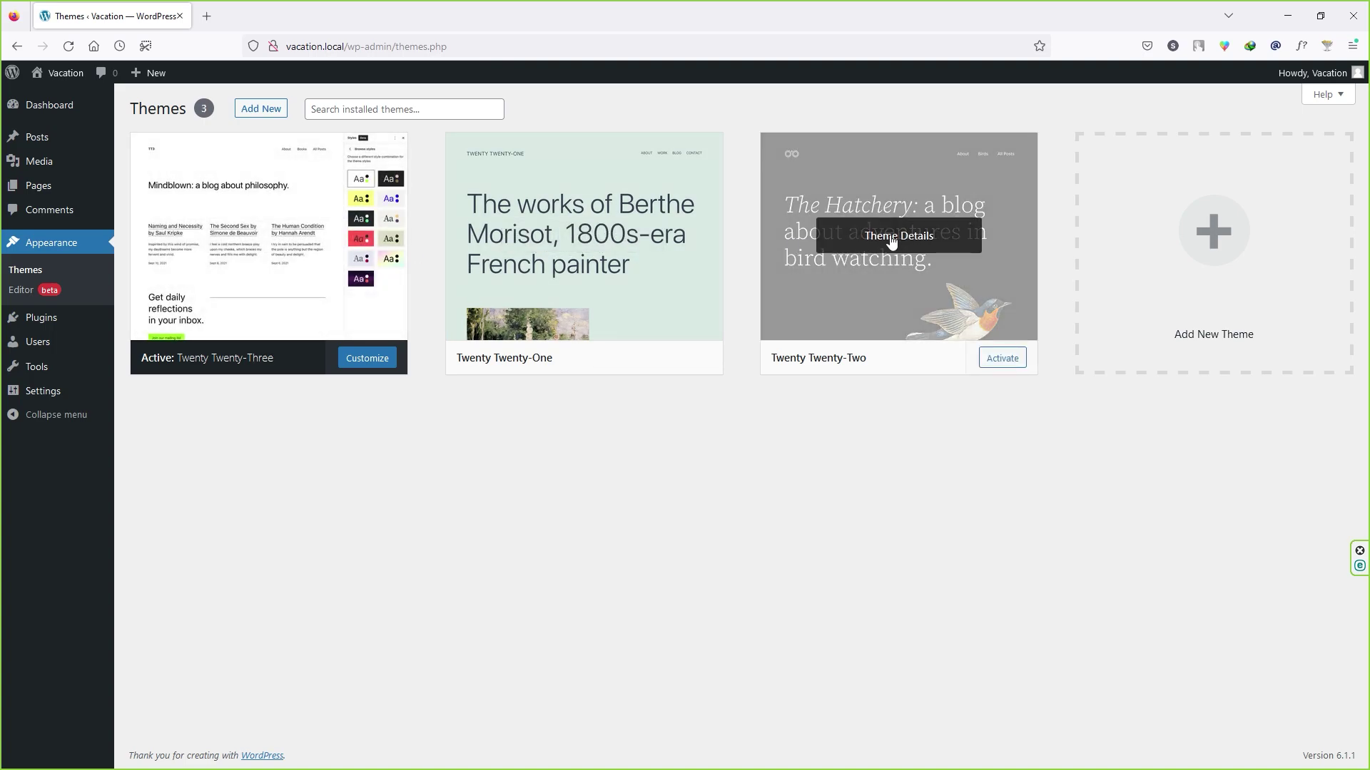
pyautogui.click(891, 241)
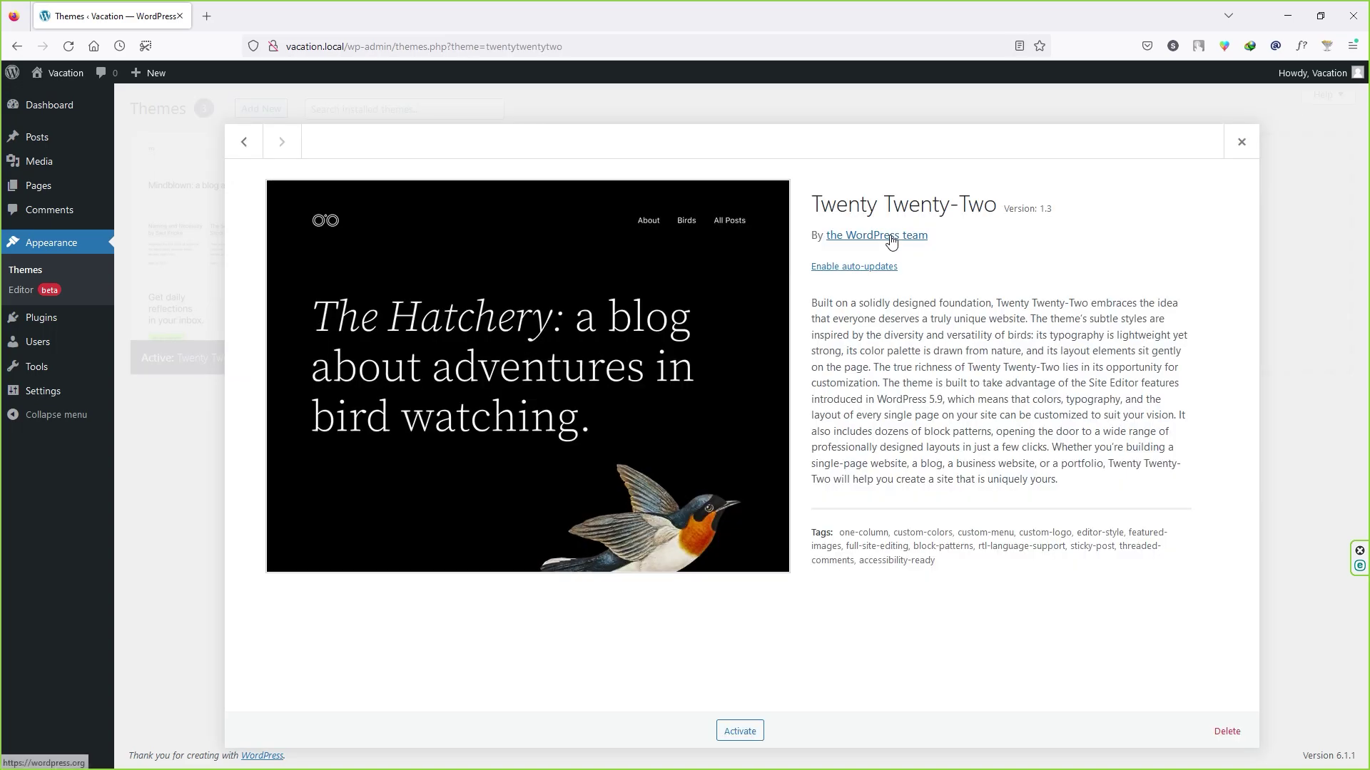
pyautogui.click(1228, 732)
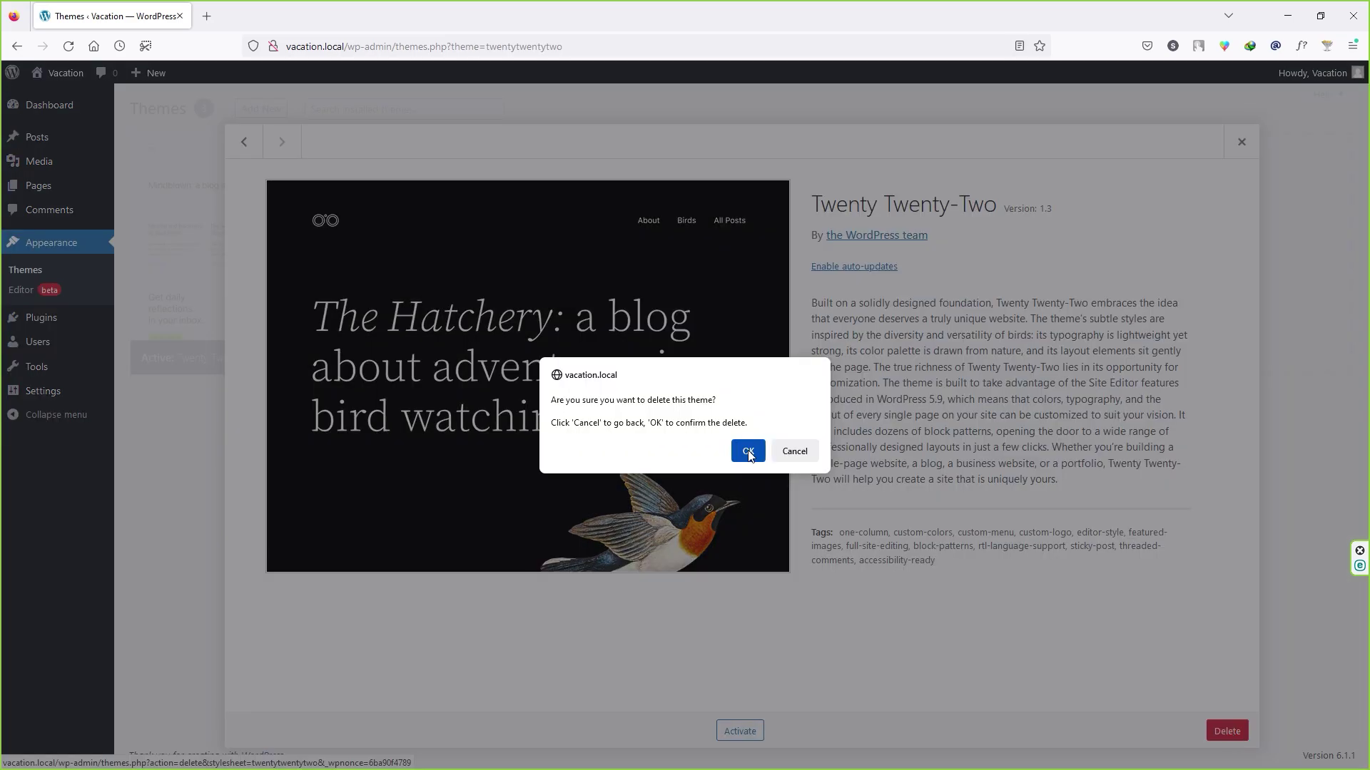
pyautogui.click(748, 451)
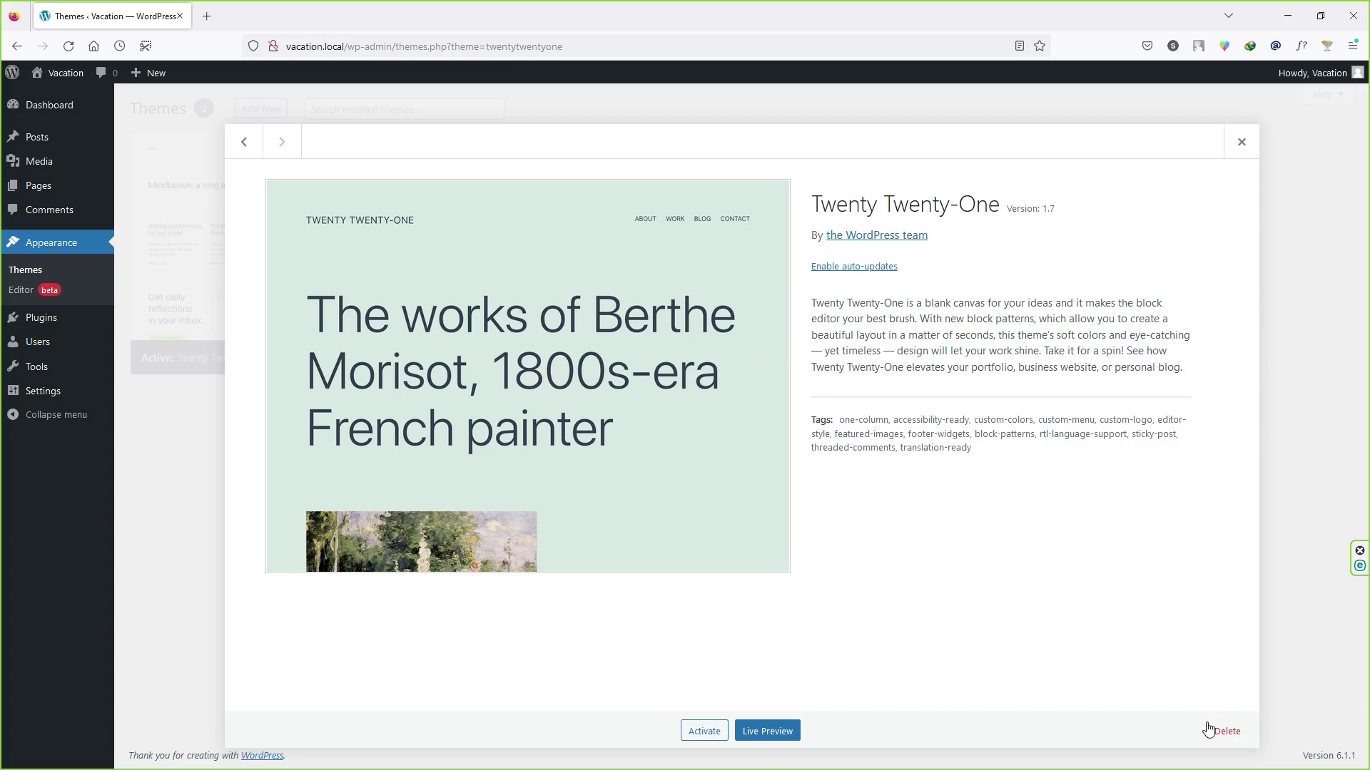
pyautogui.click(1207, 728)
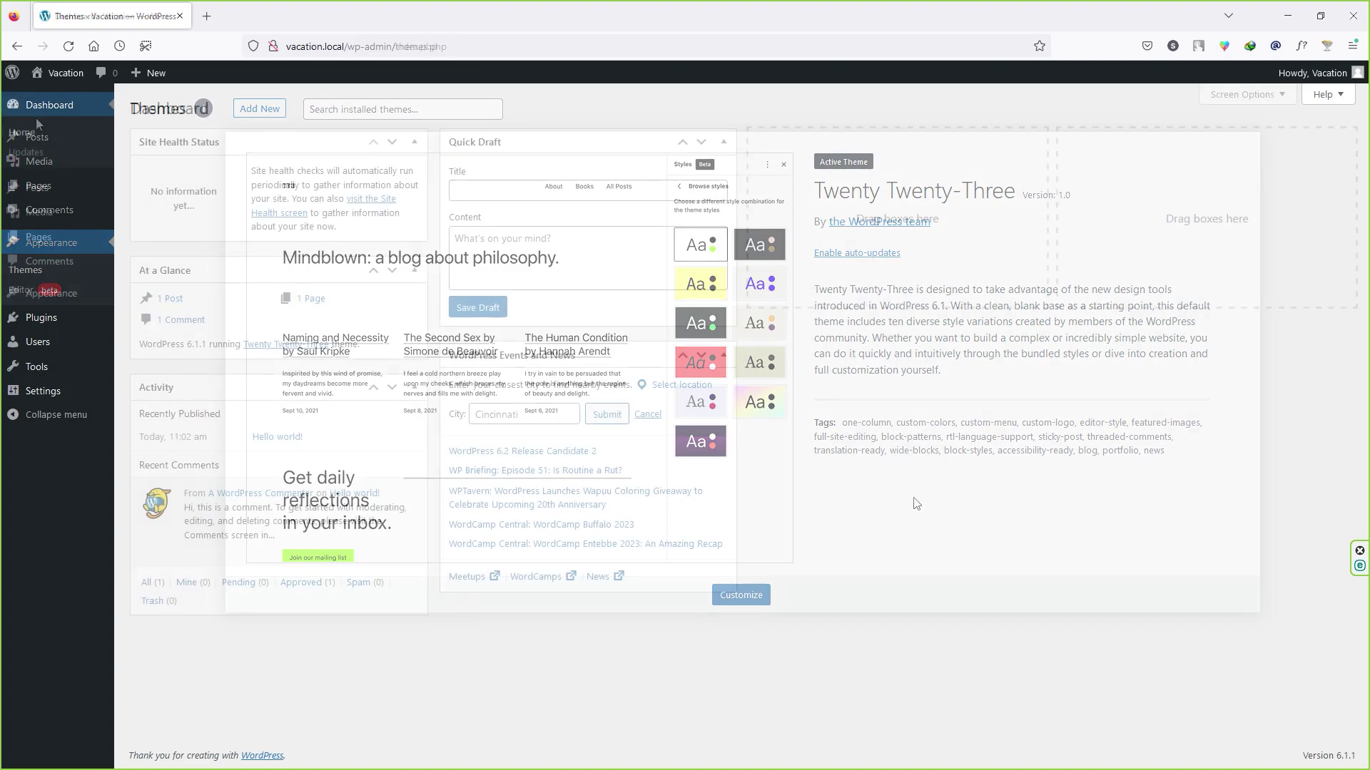
# Step: Set the tagline to 'Expert in Travel & Tour in Goa' in General Settings
pyautogui.click(46, 112)
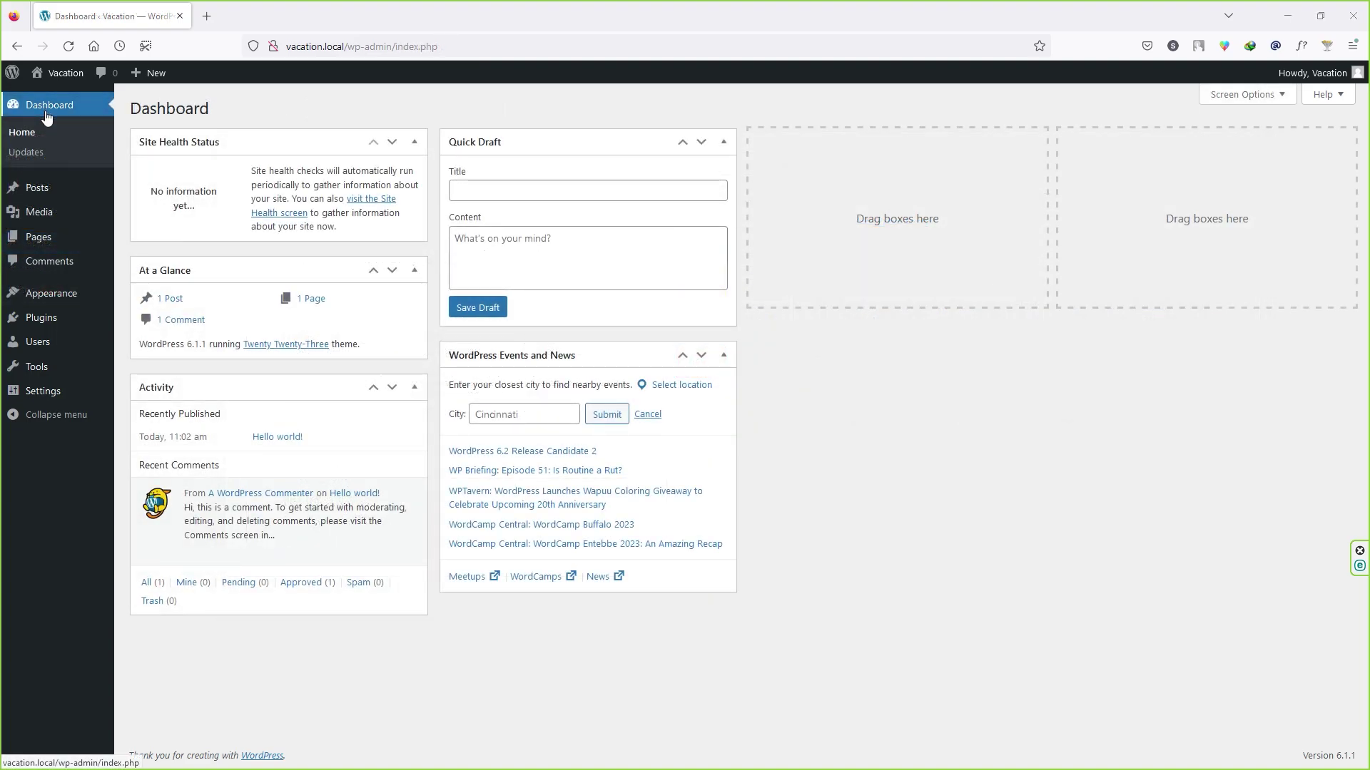
pyautogui.moveTo(84, 396)
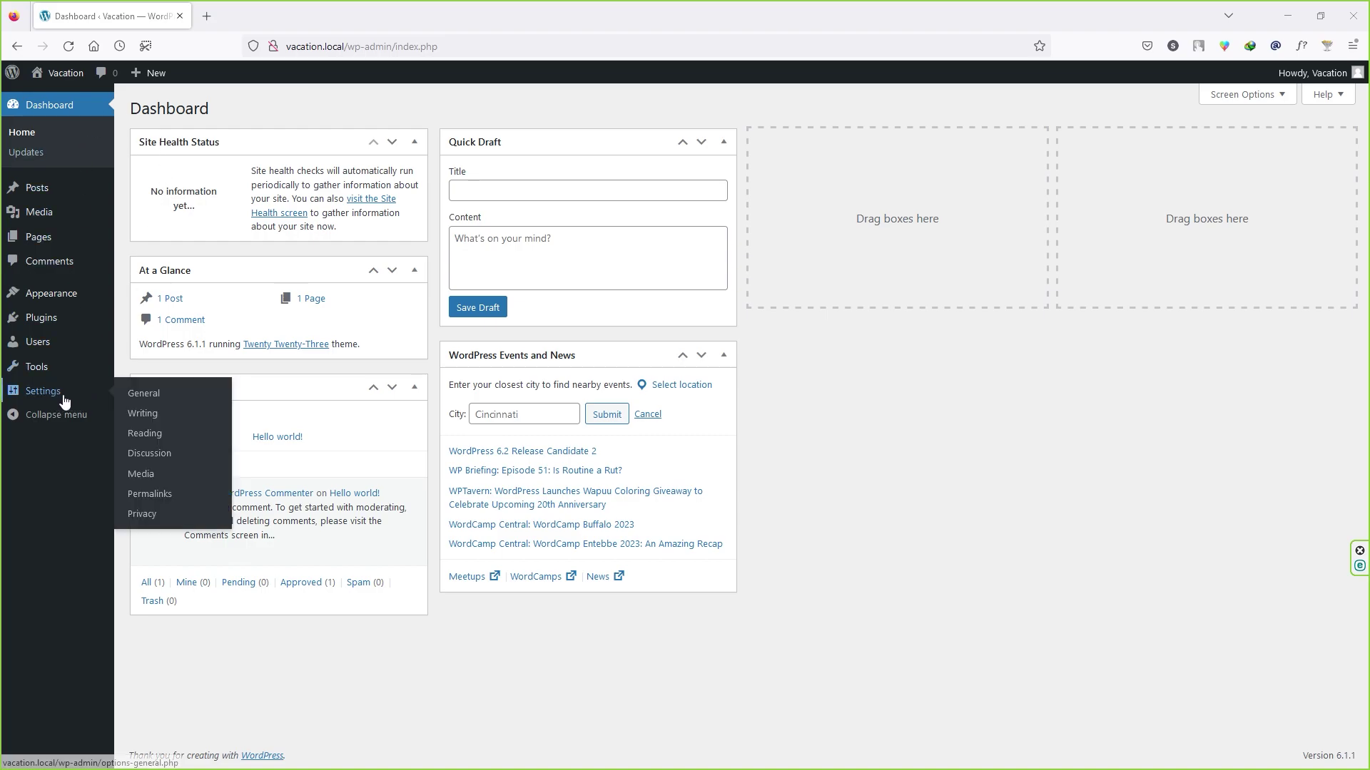
pyautogui.click(154, 397)
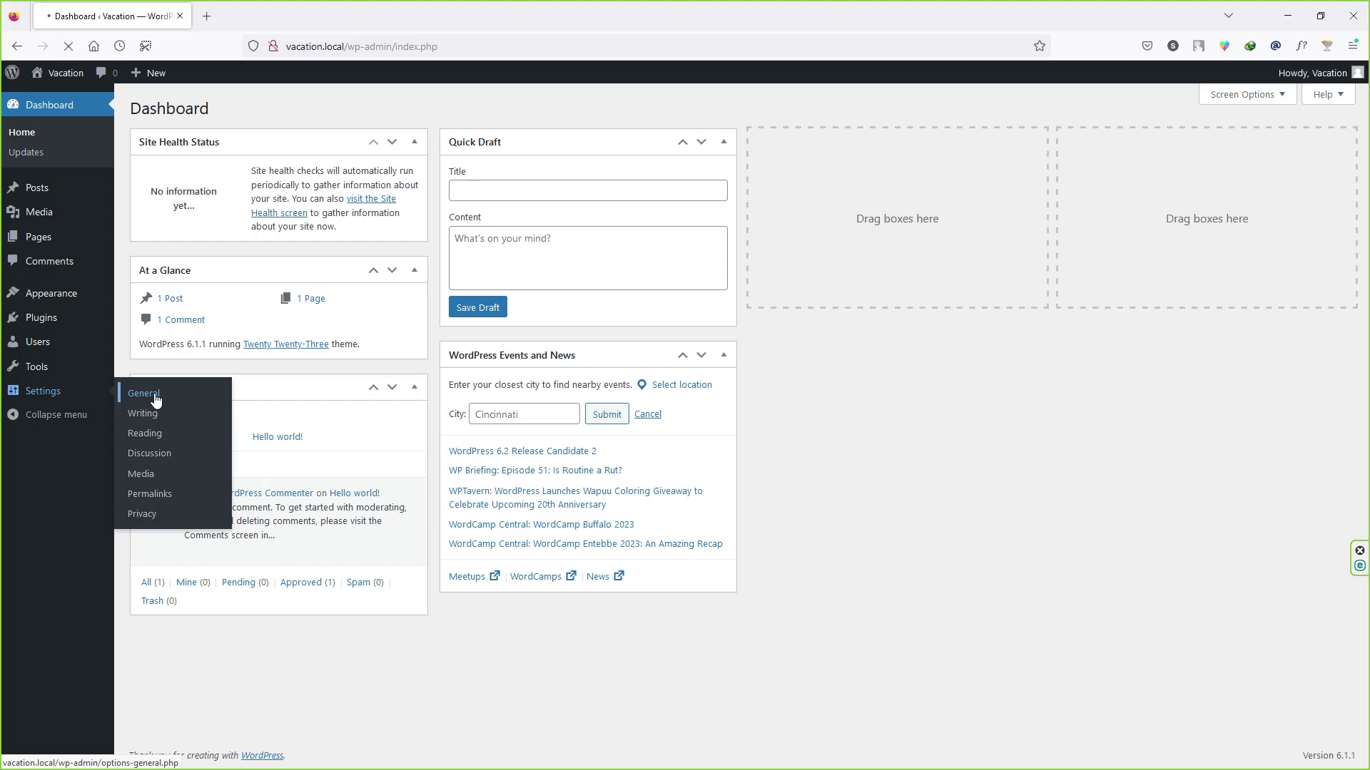
pyautogui.moveTo(346, 149); pyautogui.dragTo(287, 146)
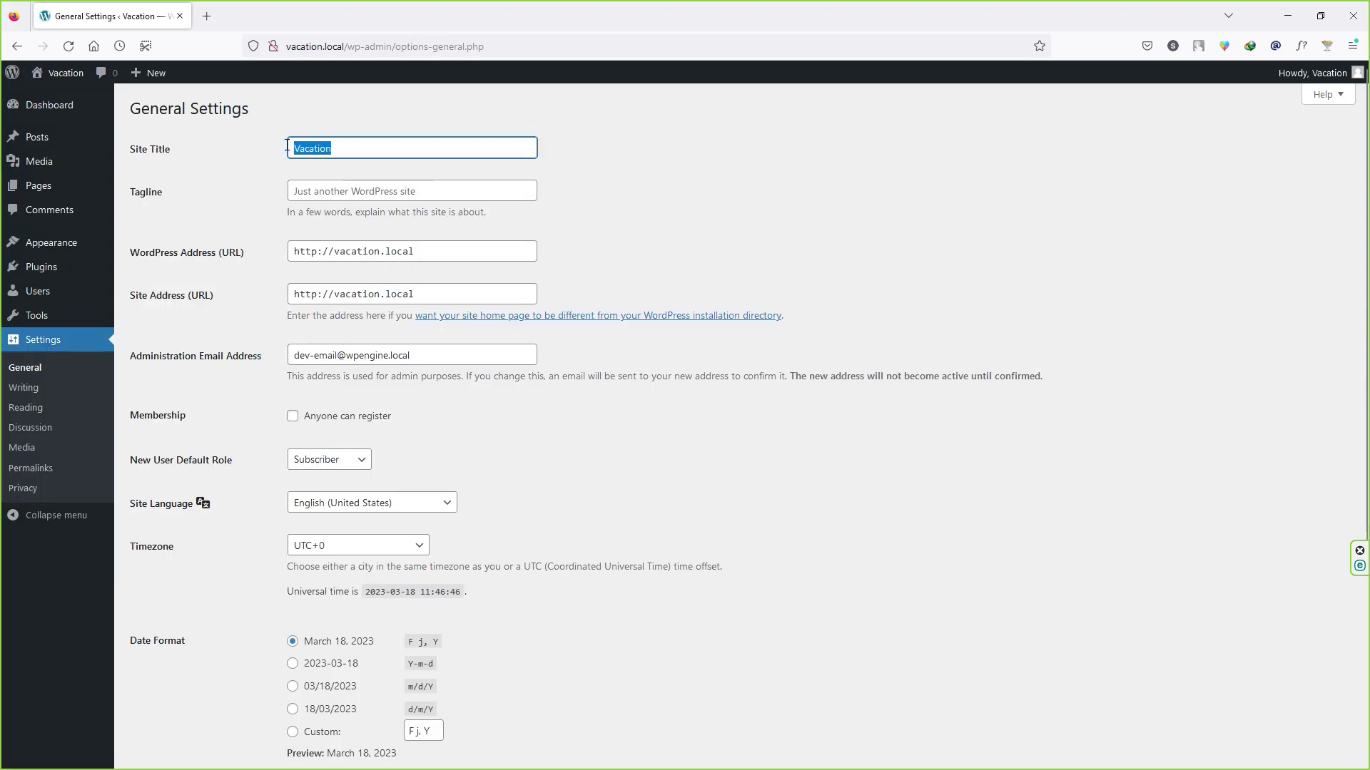
pyautogui.click(380, 194)
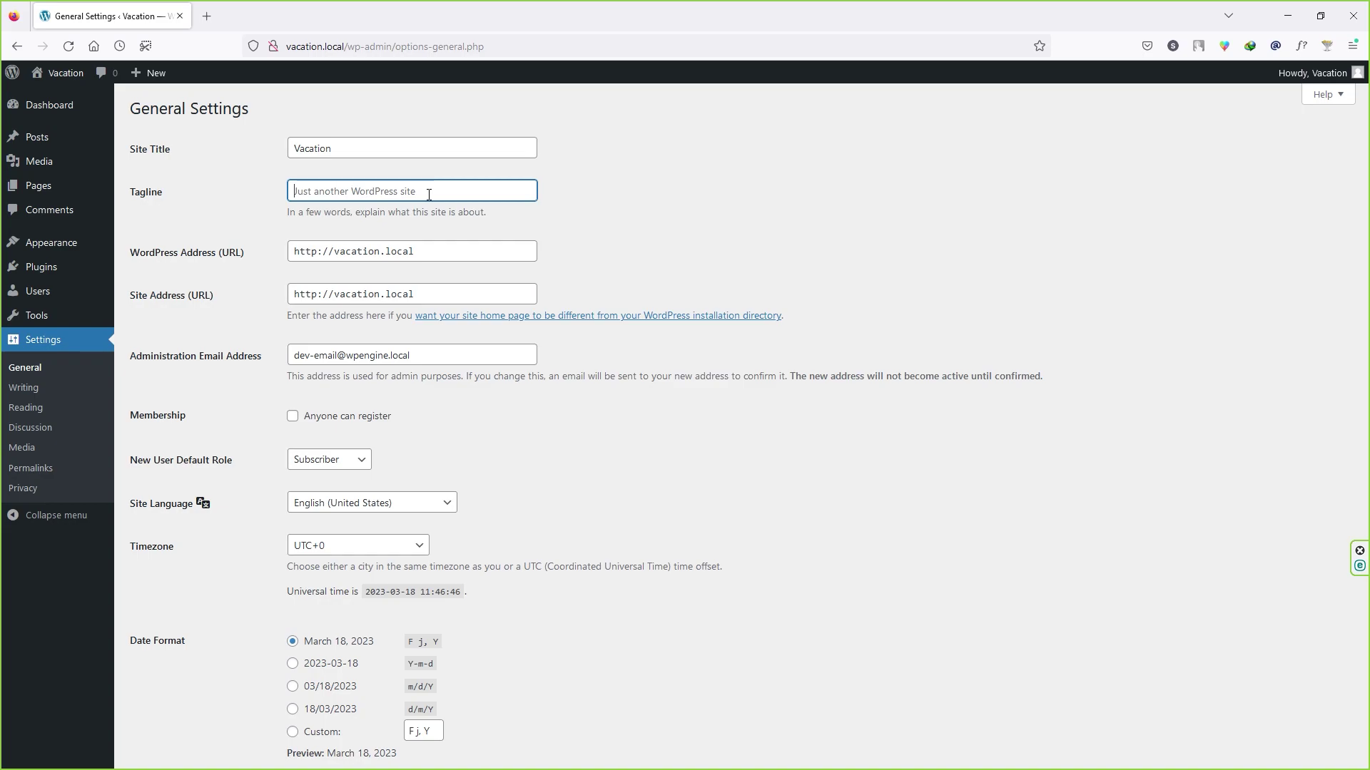
pyautogui.write('Expert in Travel & Tour in Goa')
# Step: Allow anyone to register, keeping Subscriber as the default new user role
pyautogui.scroll(-2, 210, 232)
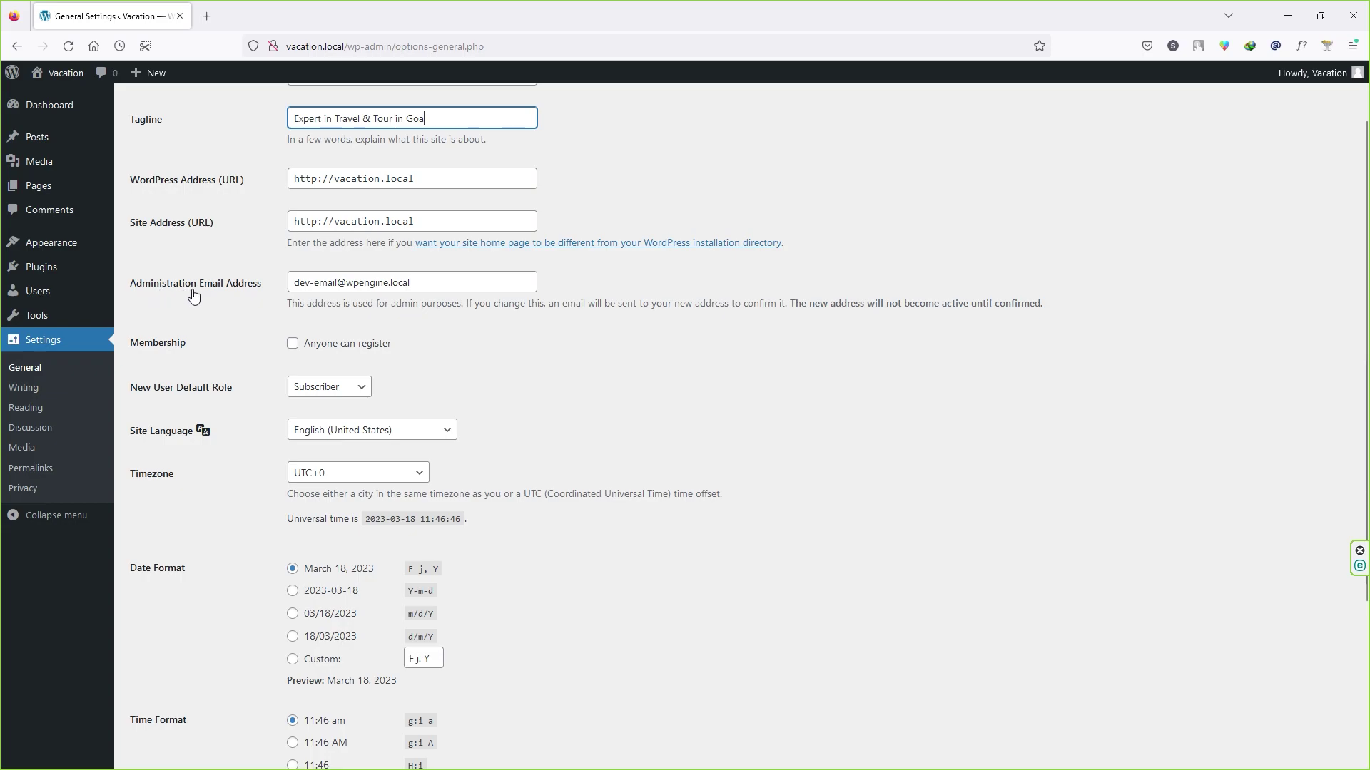
pyautogui.moveTo(435, 284); pyautogui.dragTo(293, 284)
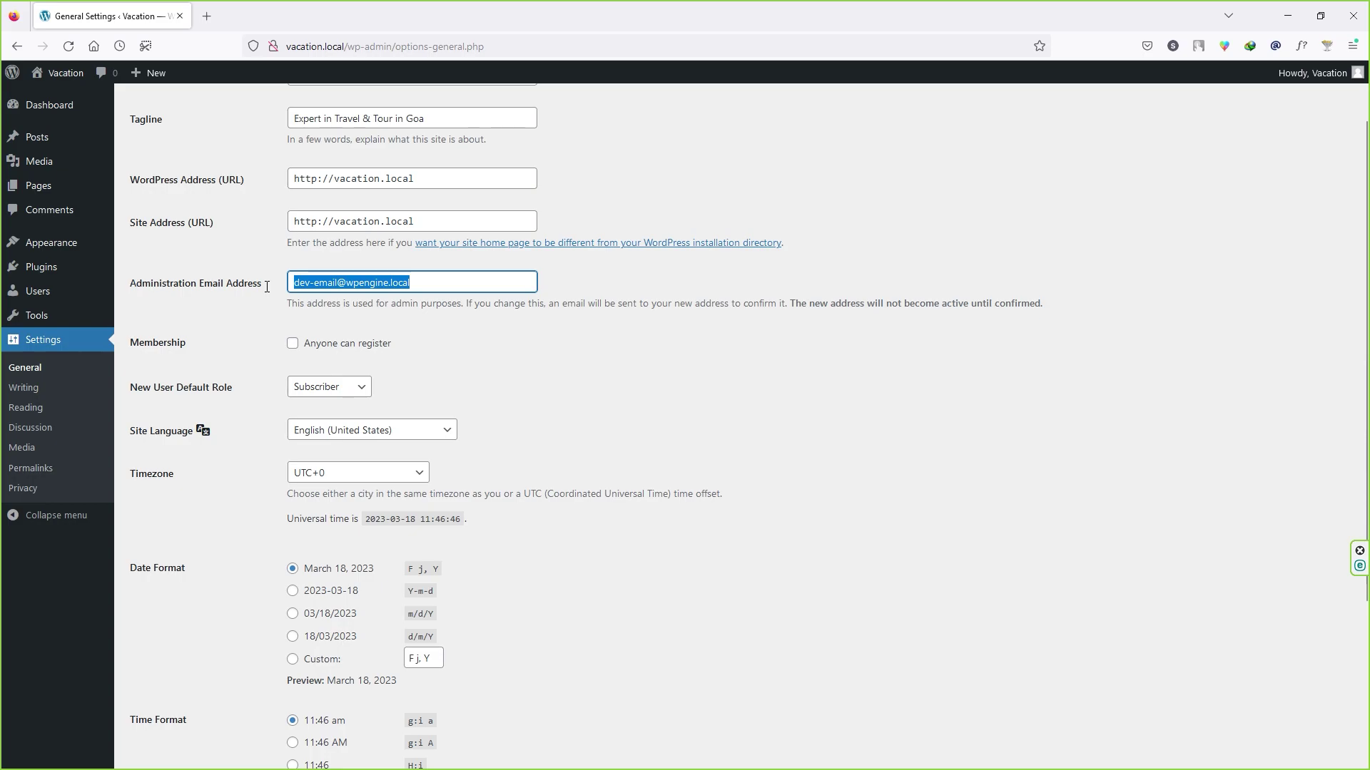
pyautogui.click(425, 285)
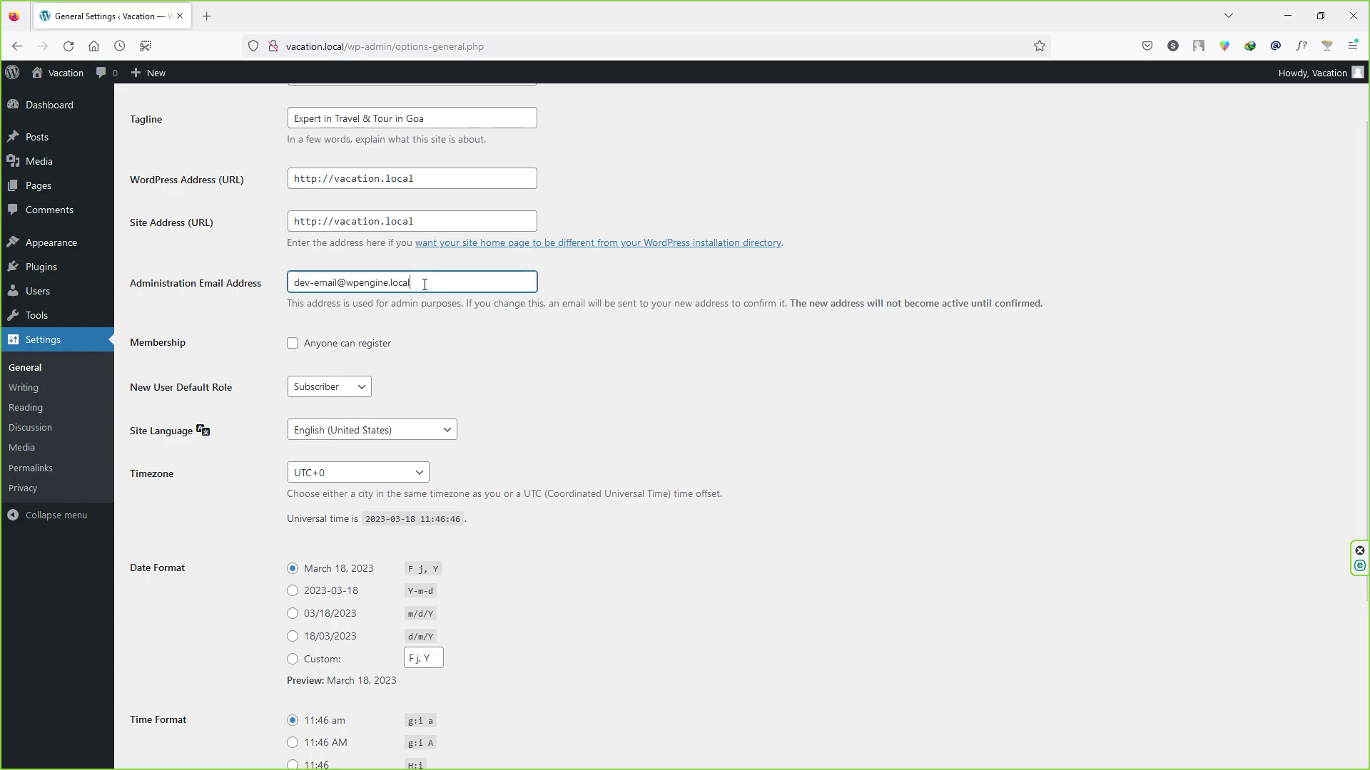
pyautogui.tripleClick(358, 286)
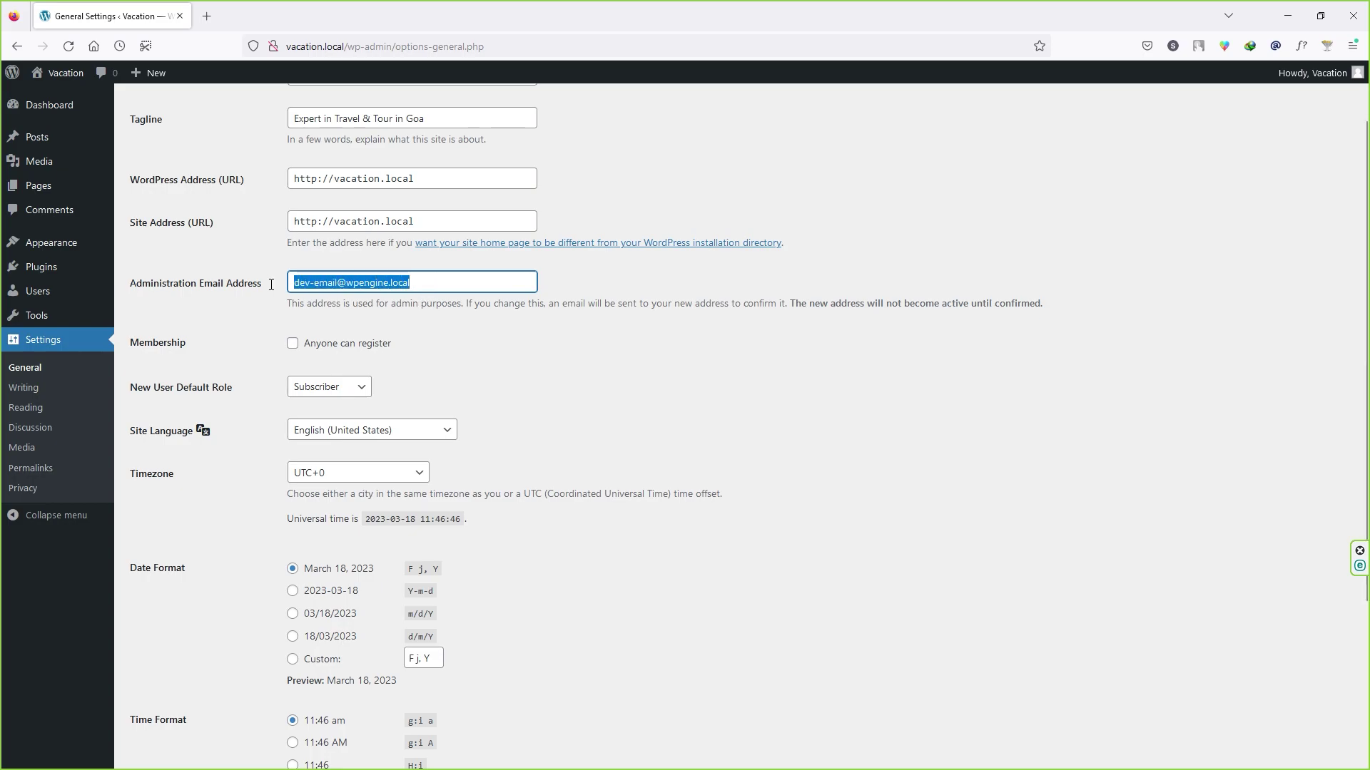
pyautogui.click(428, 280)
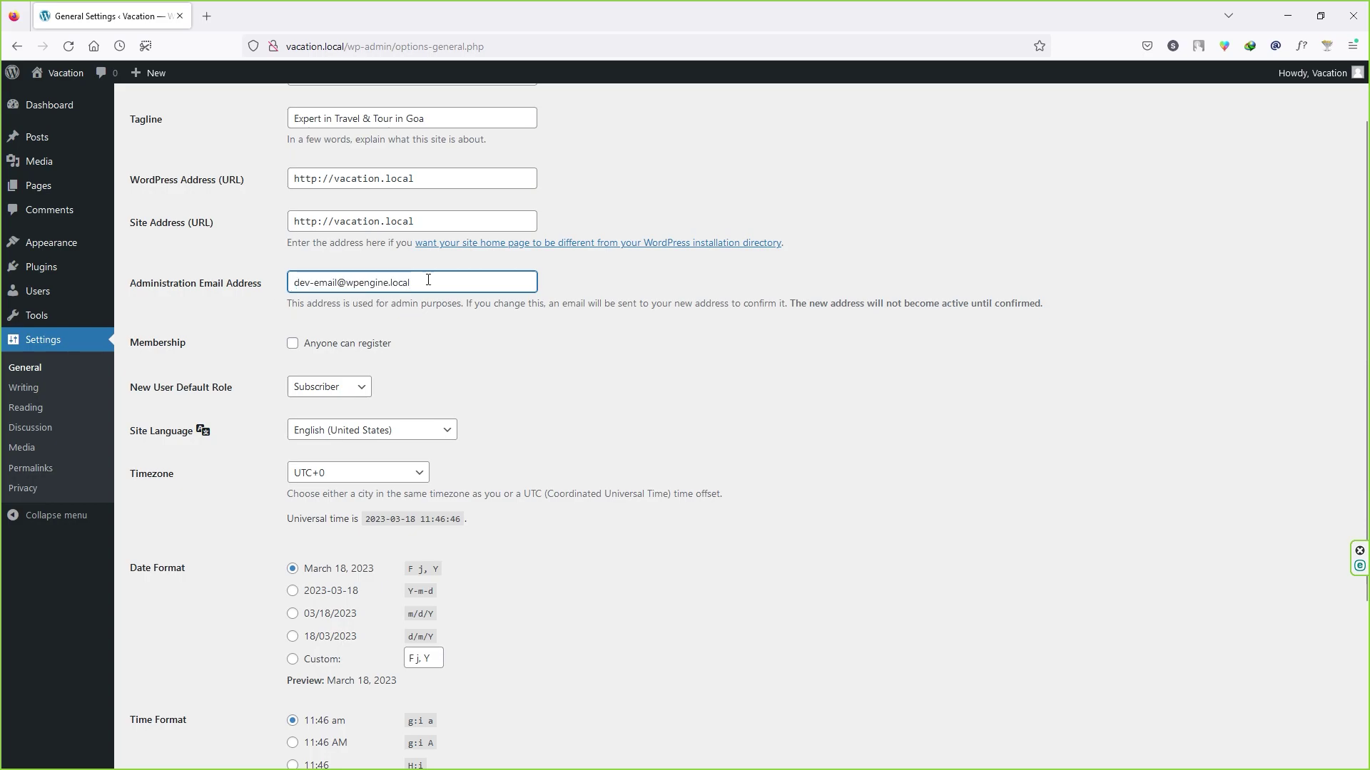
pyautogui.click(294, 345)
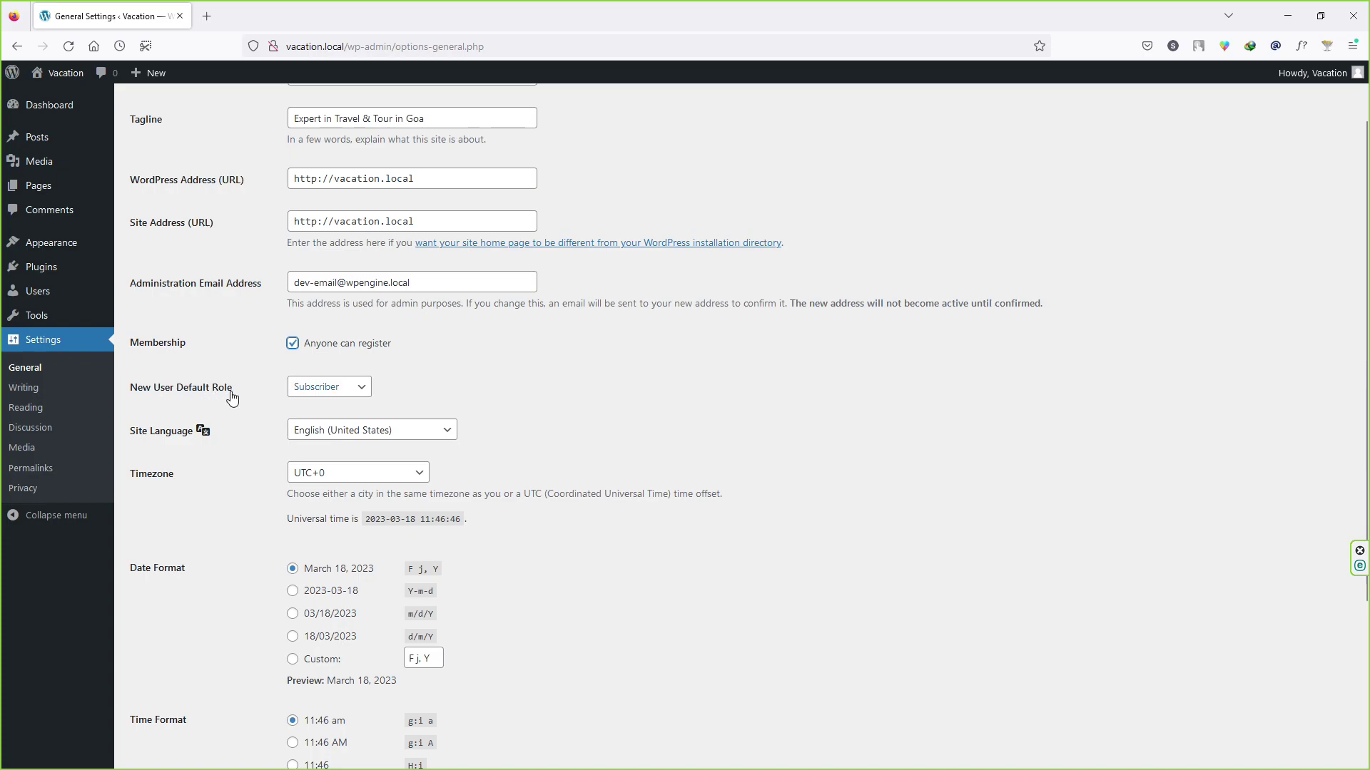
pyautogui.click(349, 397)
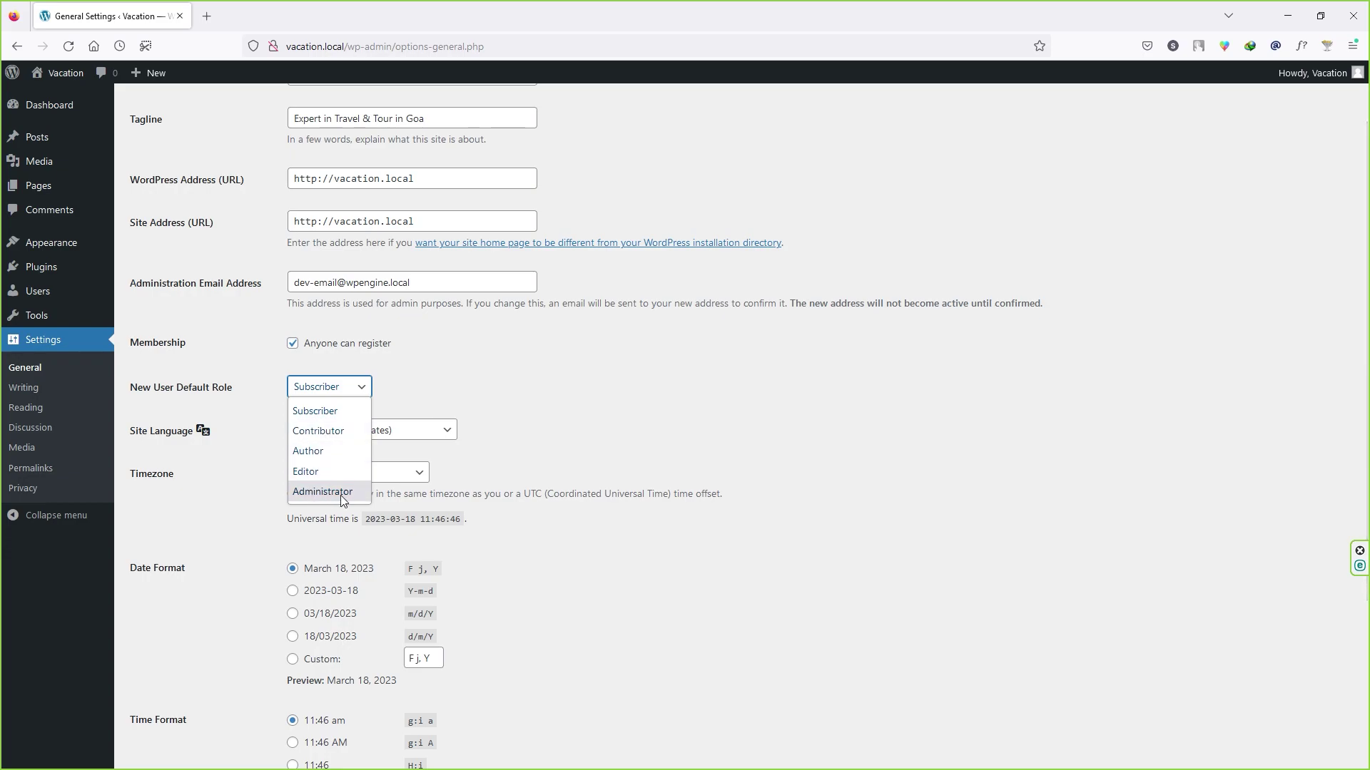
pyautogui.click(399, 411)
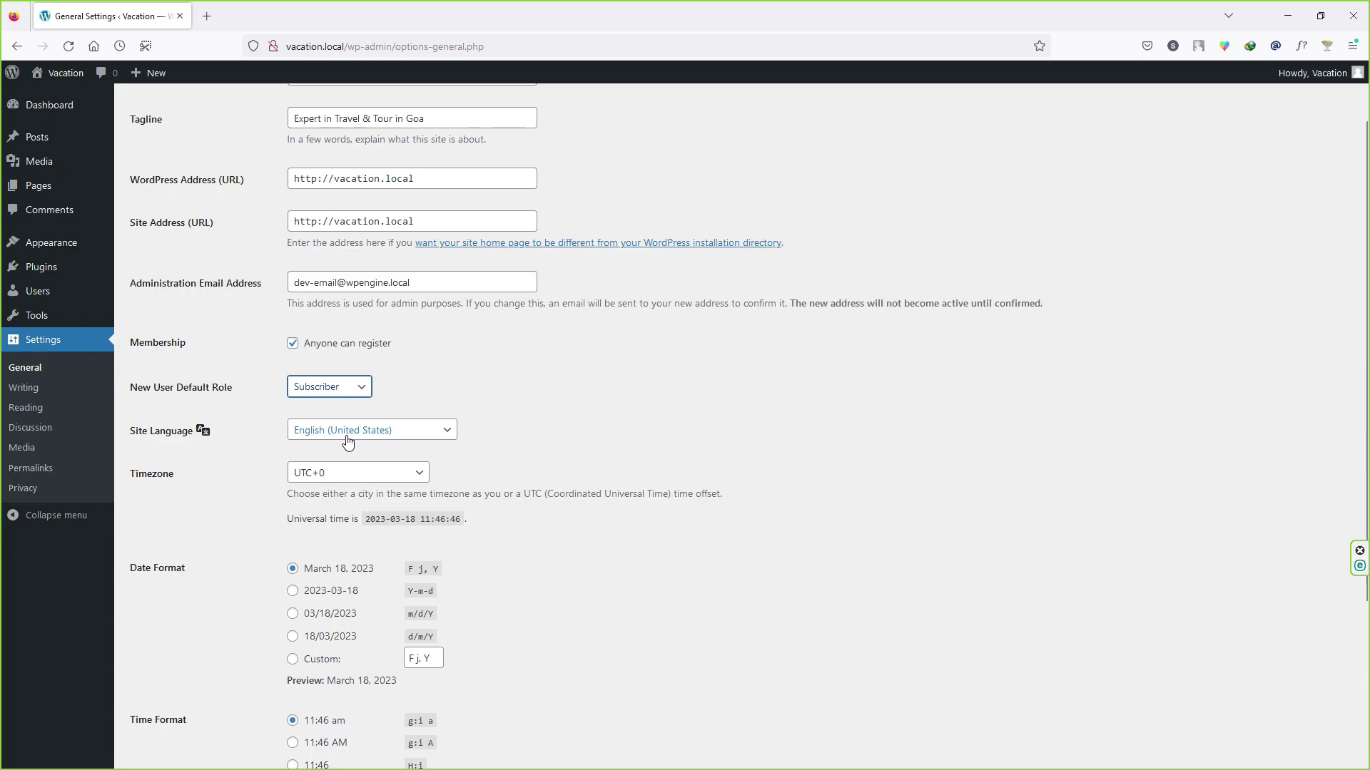
# Step: Set the timezone to UTC+5:30, keep Monday as the week start, and save
pyautogui.scroll(-1, 225, 485)
pyautogui.click(377, 401)
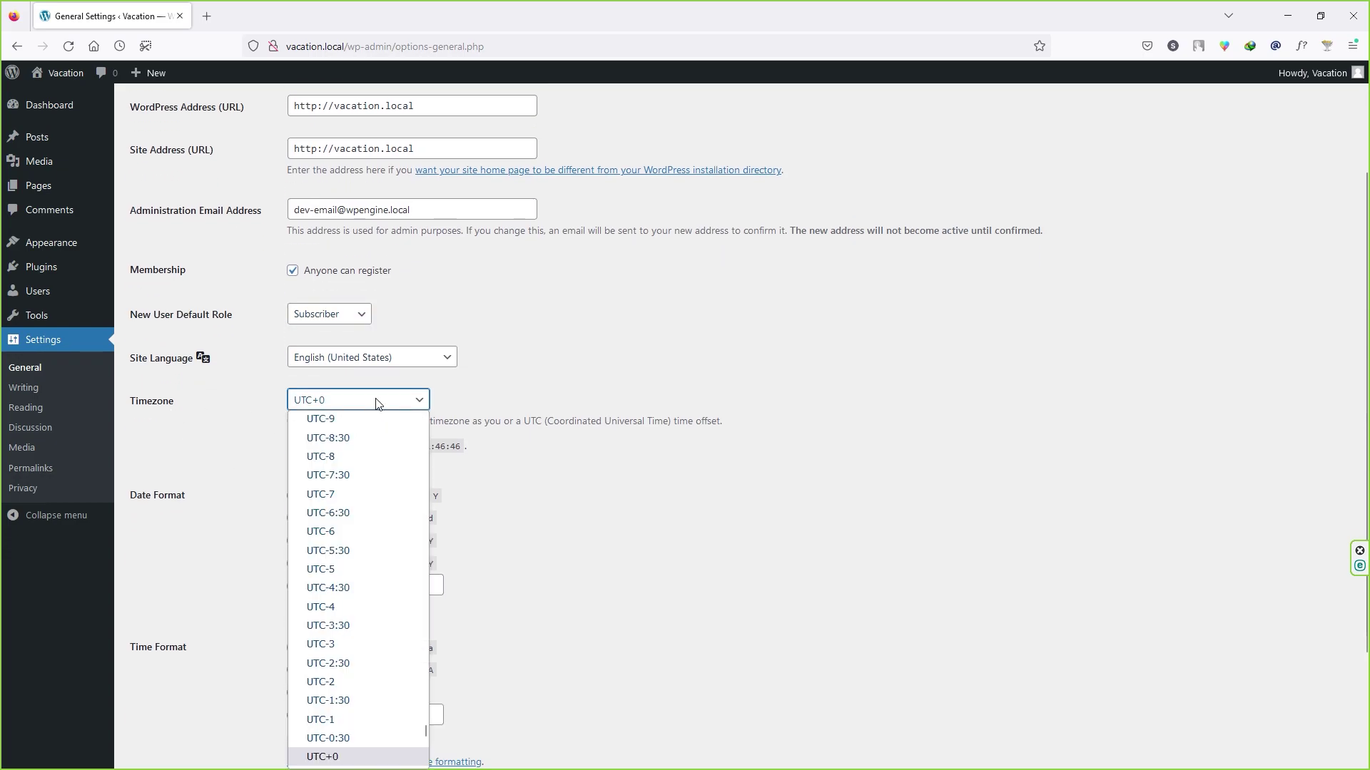
pyautogui.scroll(-8, 386, 528)
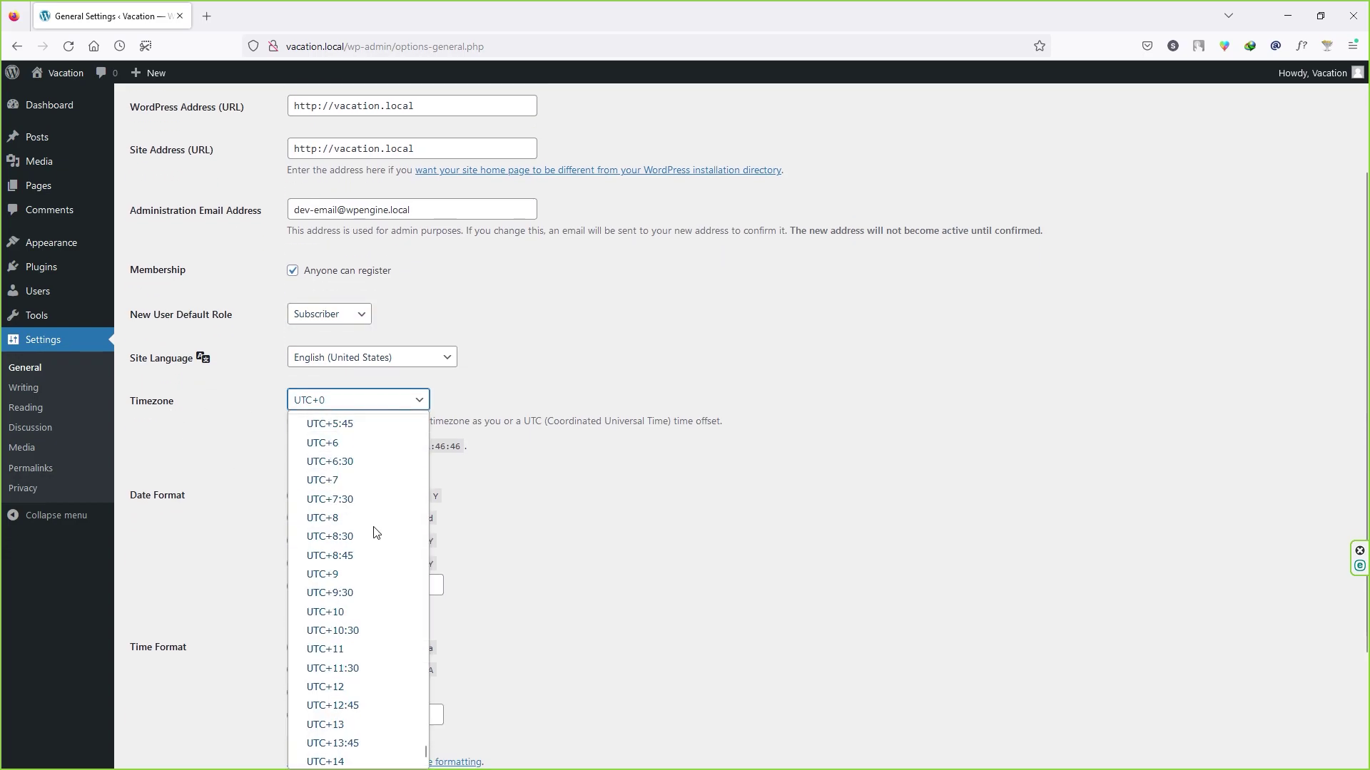
pyautogui.scroll(4, 348, 555)
pyautogui.click(332, 738)
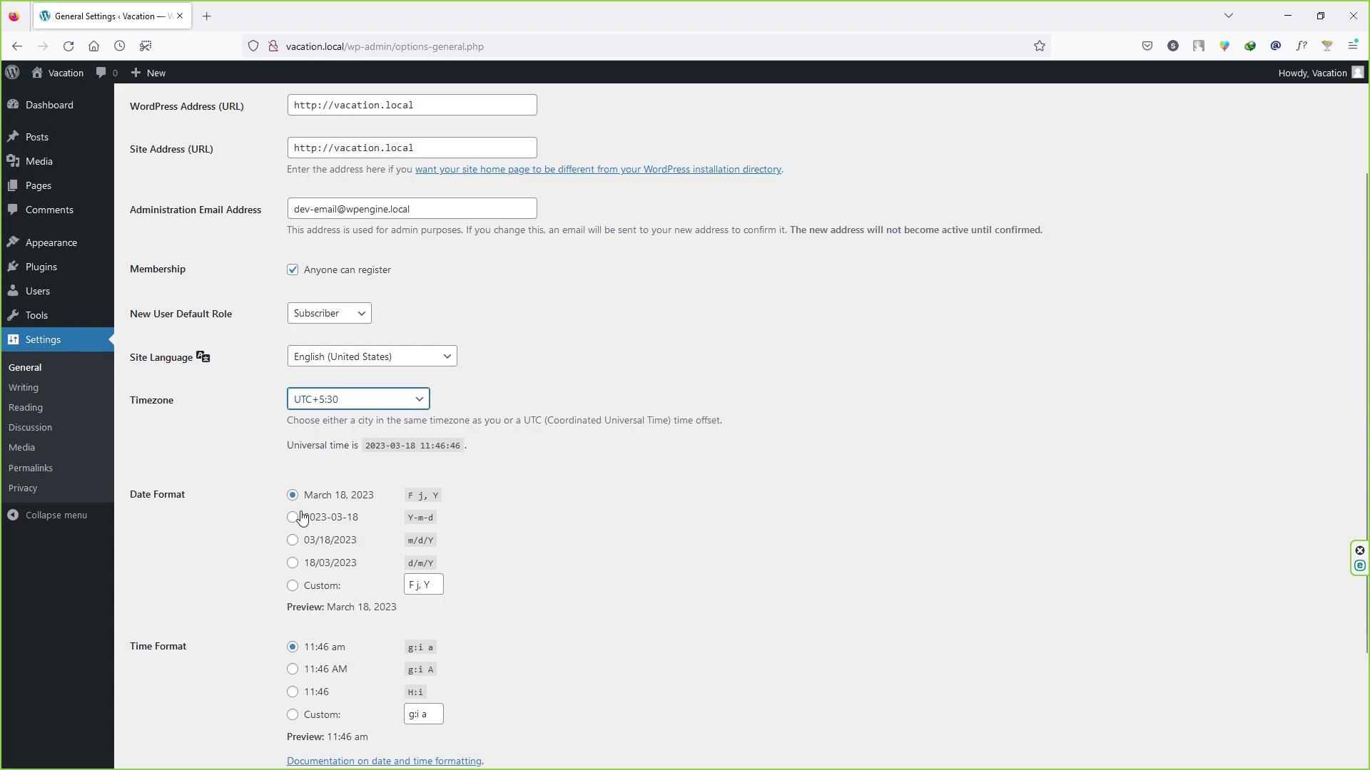
pyautogui.scroll(-2, 356, 485)
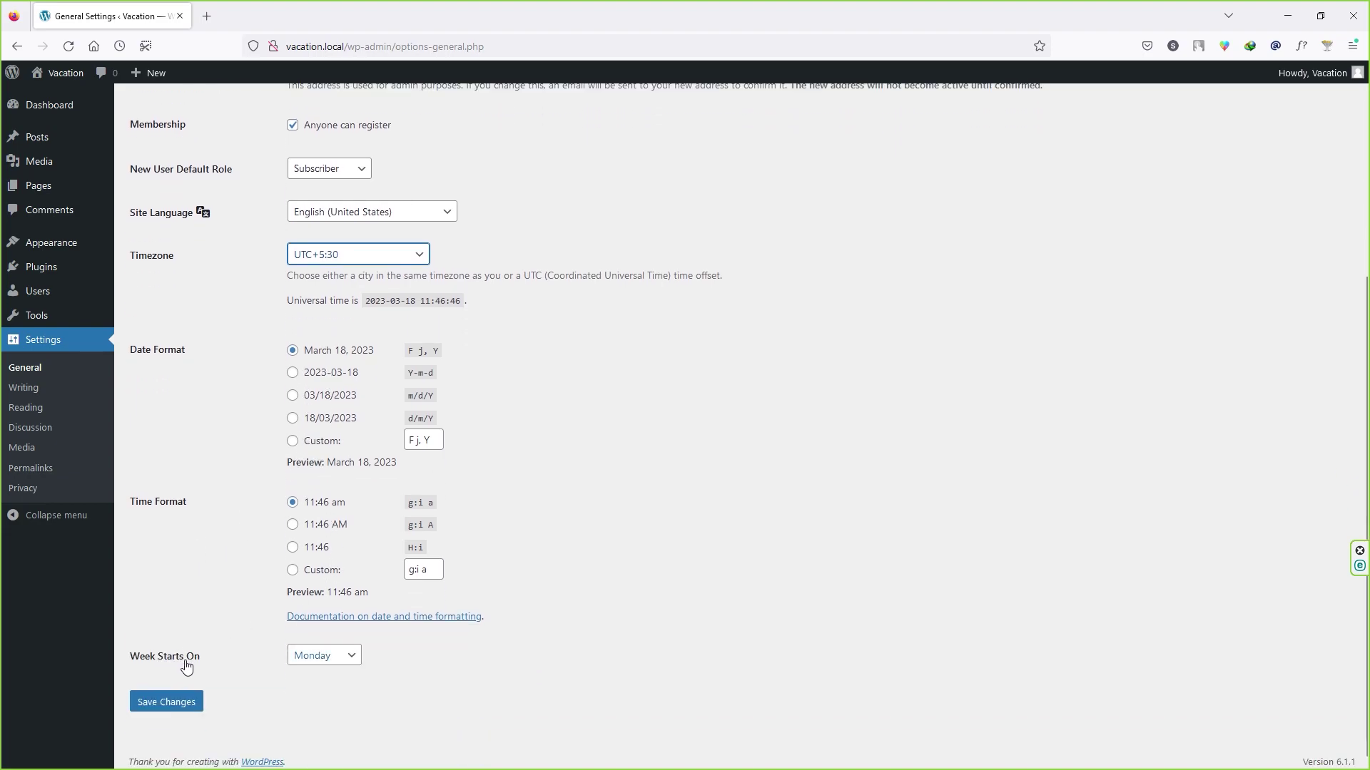
pyautogui.click(335, 662)
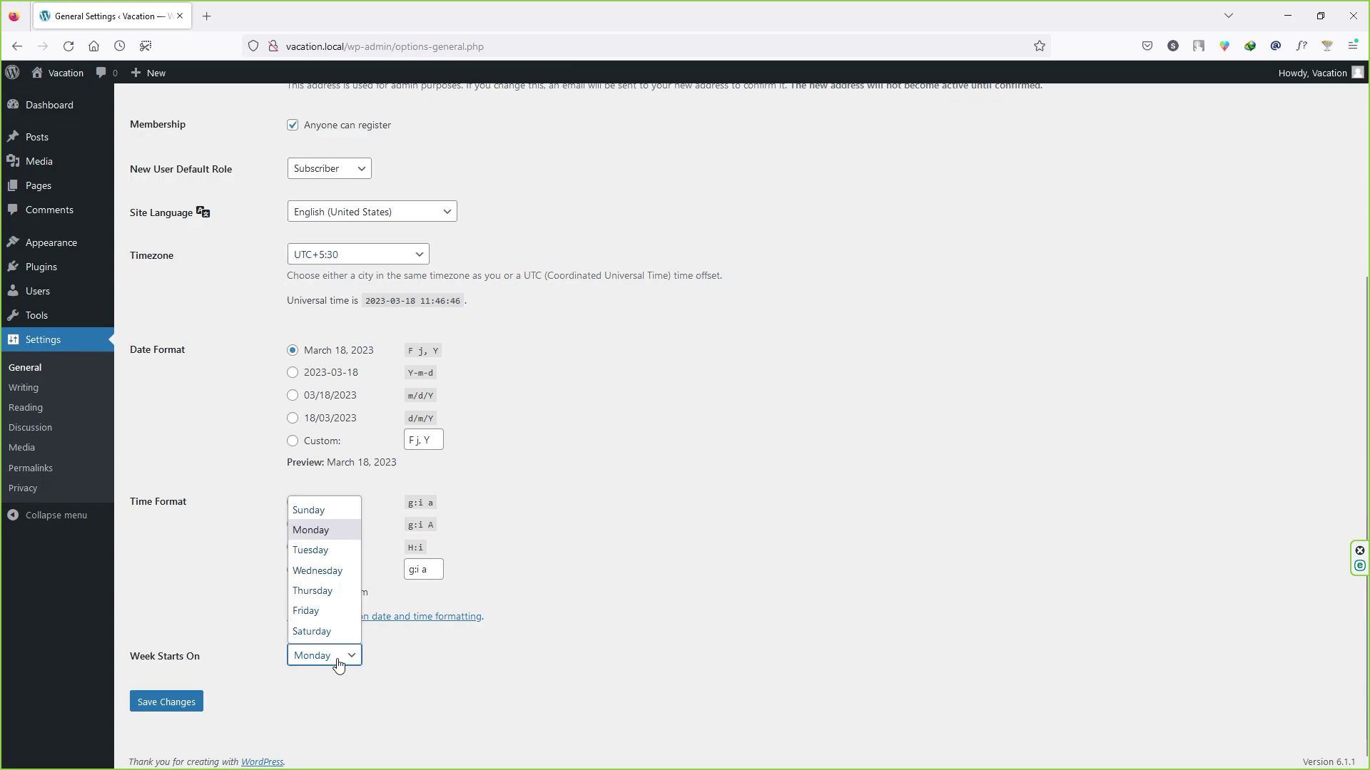
pyautogui.click(327, 532)
pyautogui.click(183, 702)
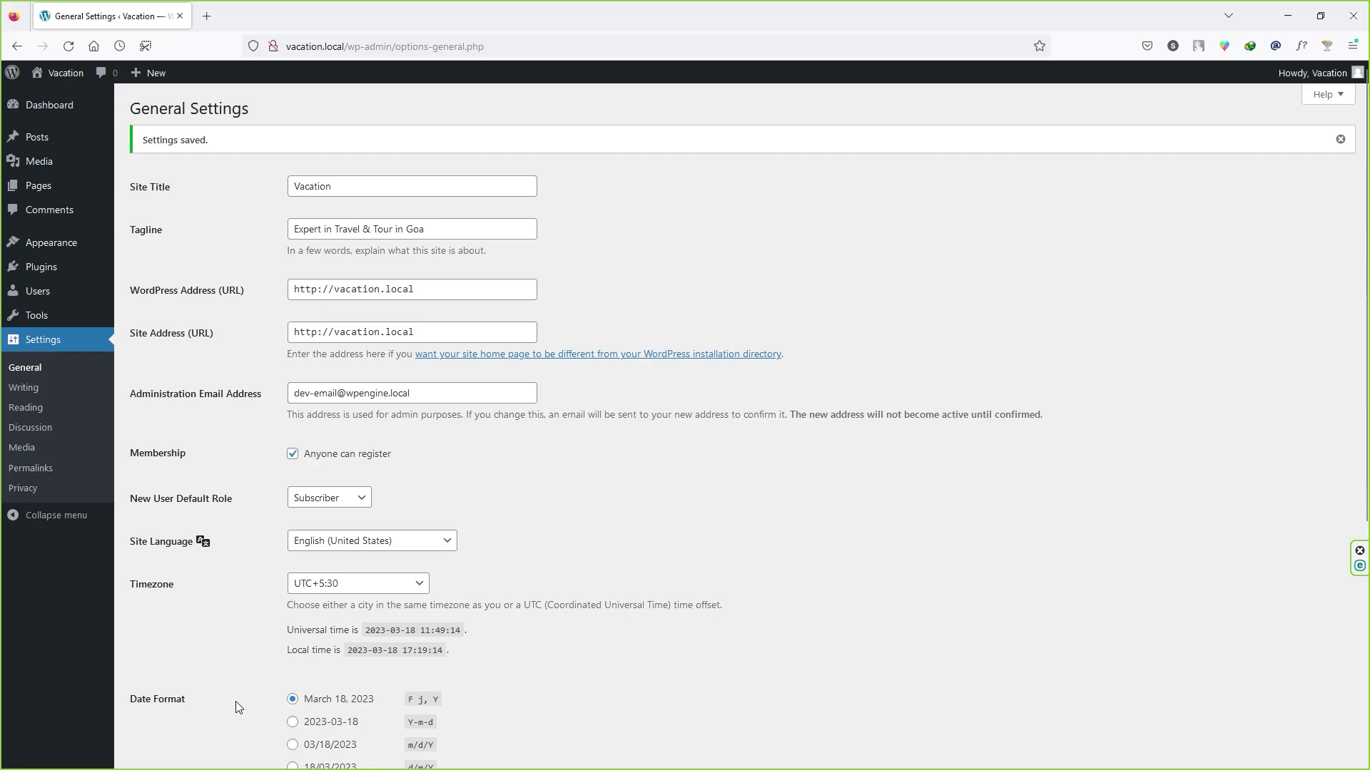
# Step: Save Writing Settings with the default category and Standard post format unchanged
pyautogui.click(44, 392)
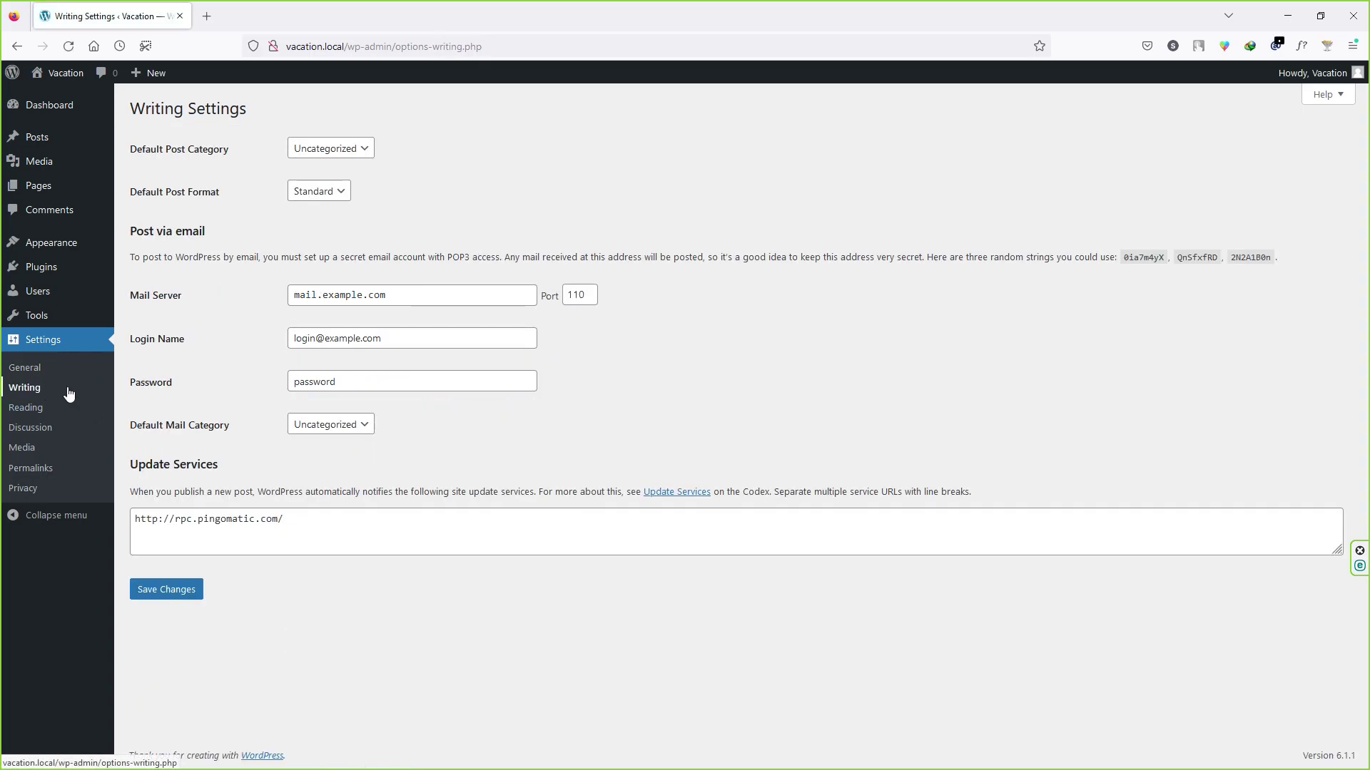
pyautogui.click(350, 155)
pyautogui.click(241, 168)
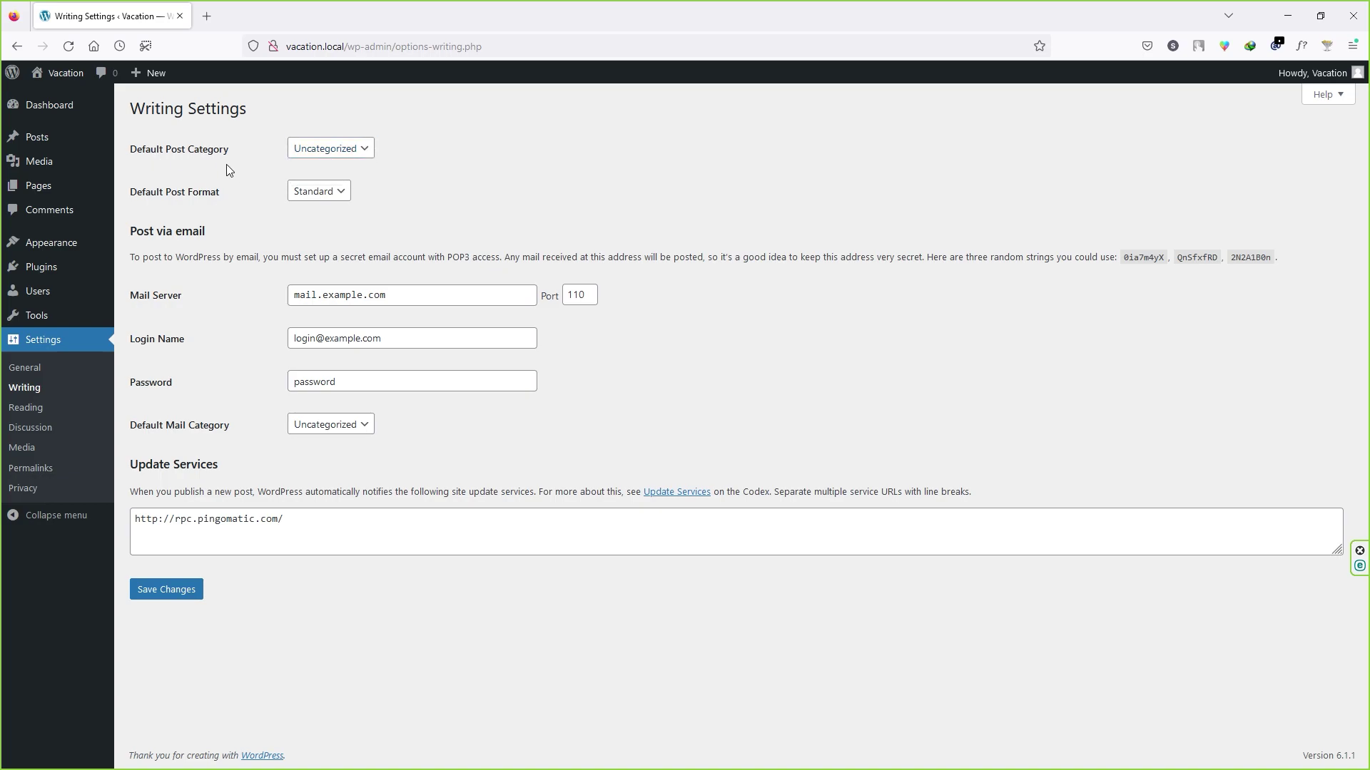
pyautogui.click(333, 151)
pyautogui.click(224, 232)
pyautogui.click(327, 191)
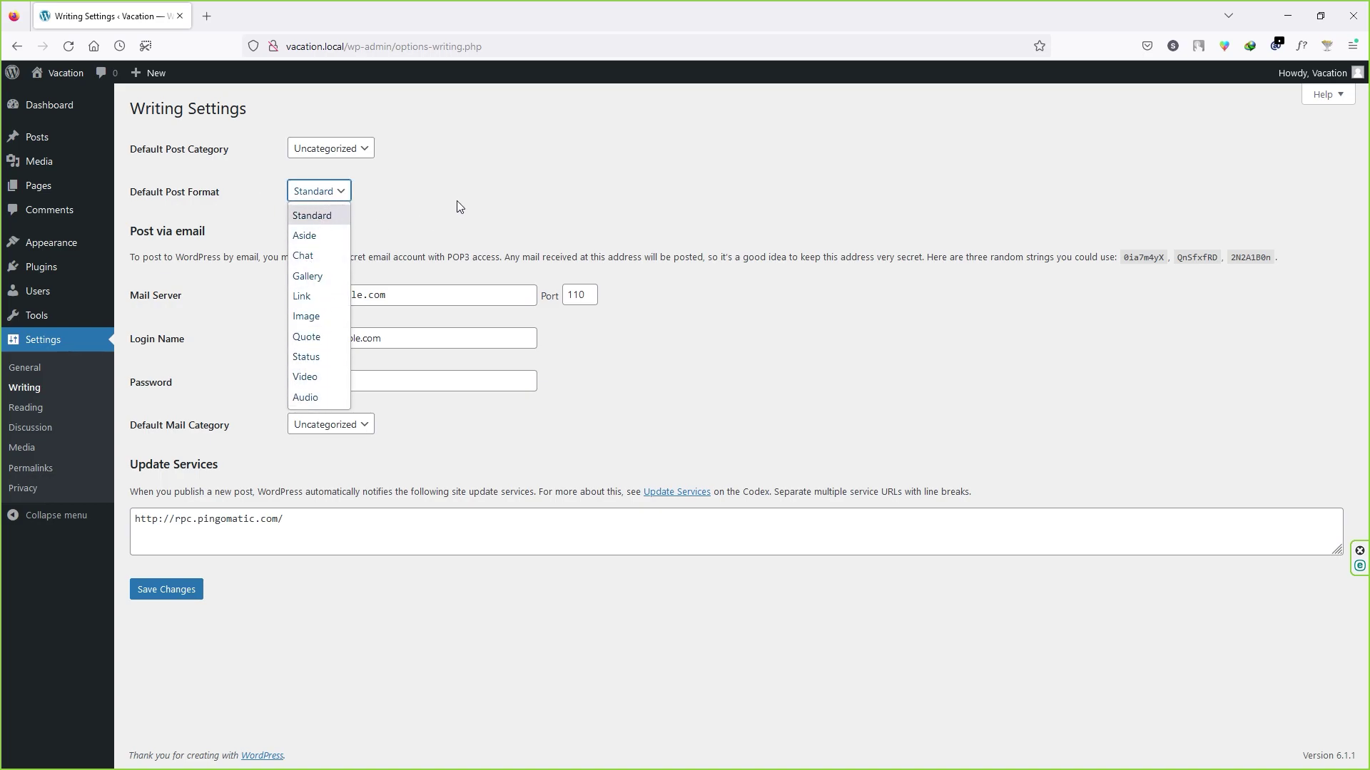
pyautogui.click(396, 216)
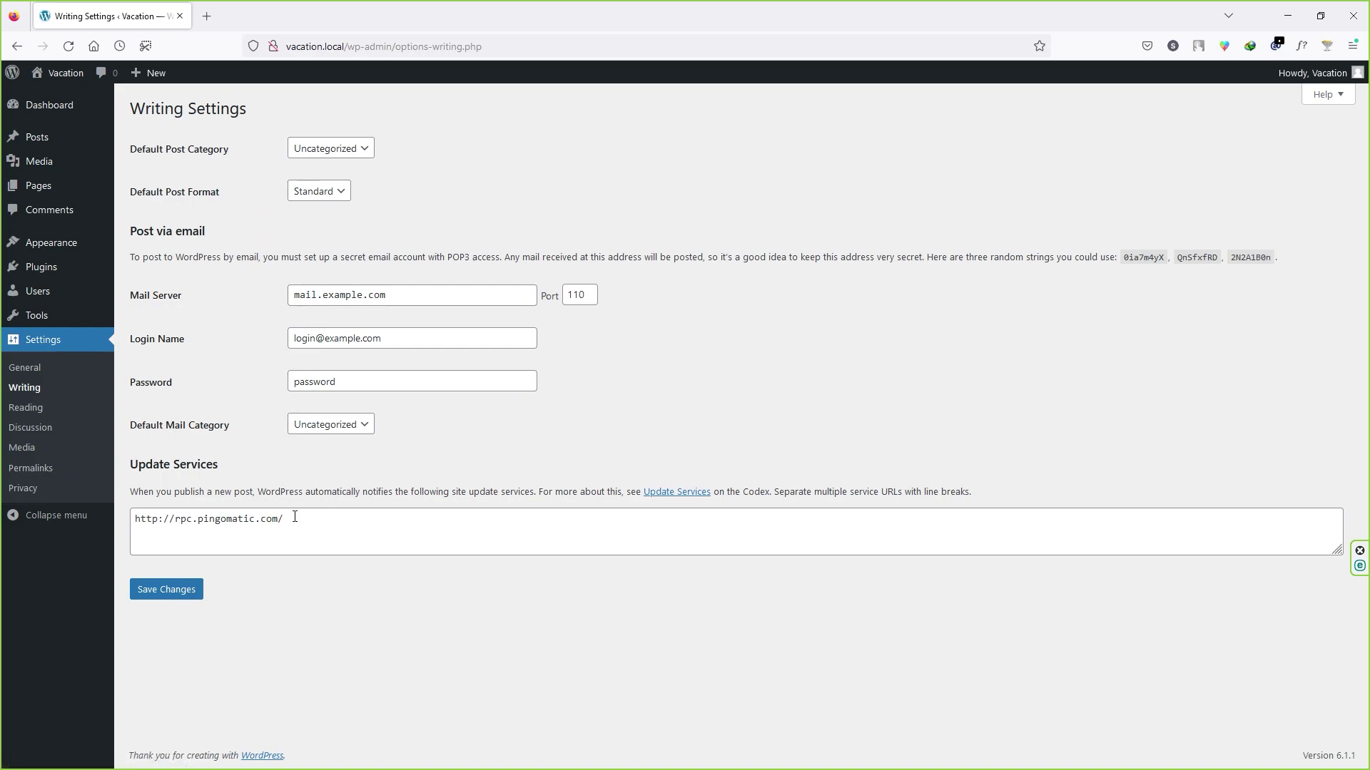
pyautogui.click(182, 595)
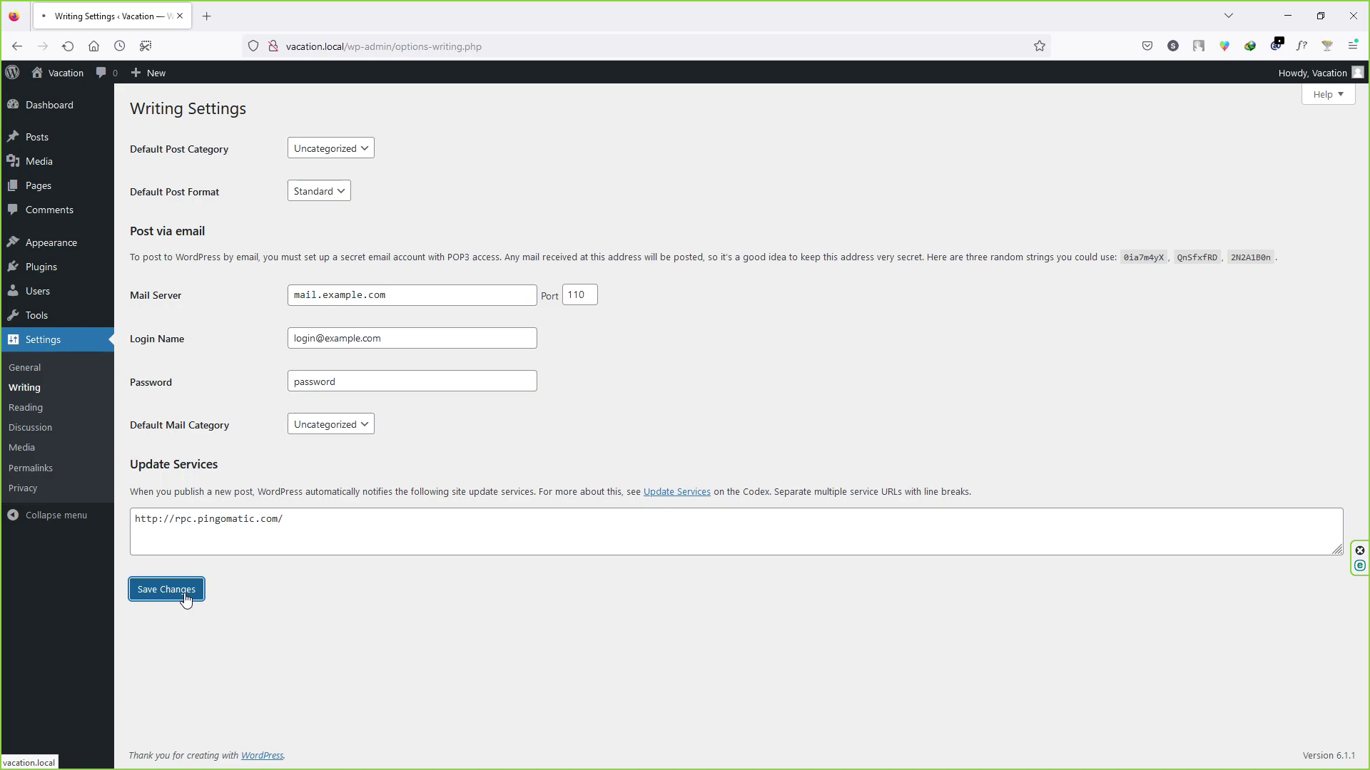
pyautogui.click(25, 407)
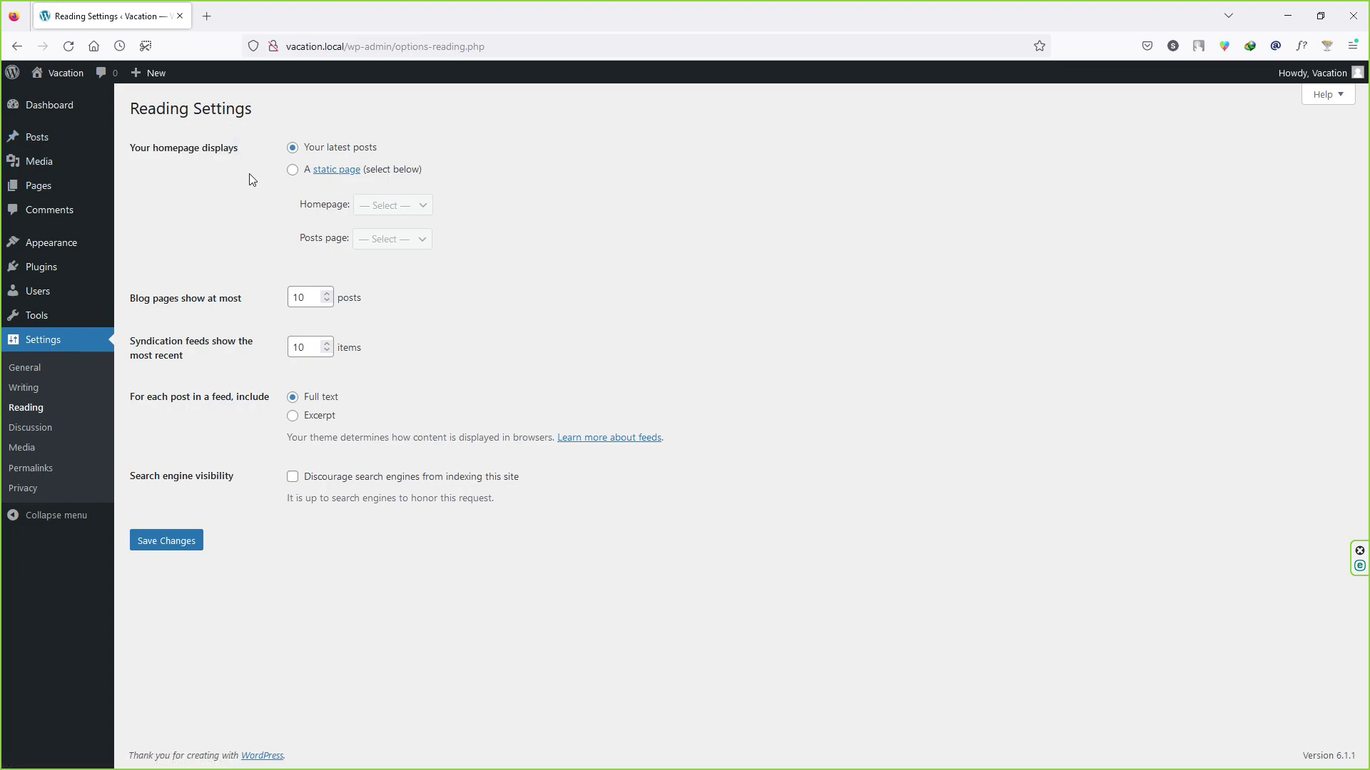
# Step: Try A static page, then keep the homepage on Your latest posts and save Reading settings
pyautogui.click(292, 172)
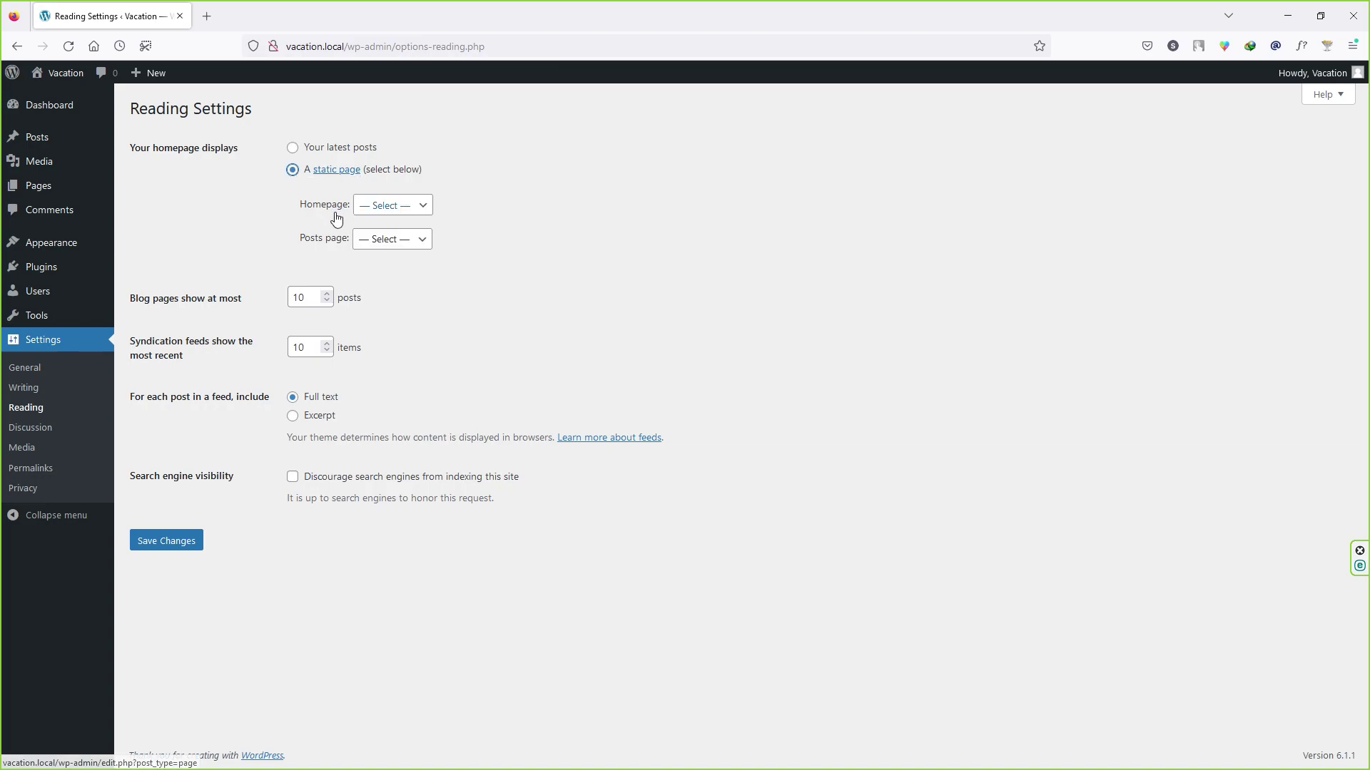
pyautogui.click(417, 210)
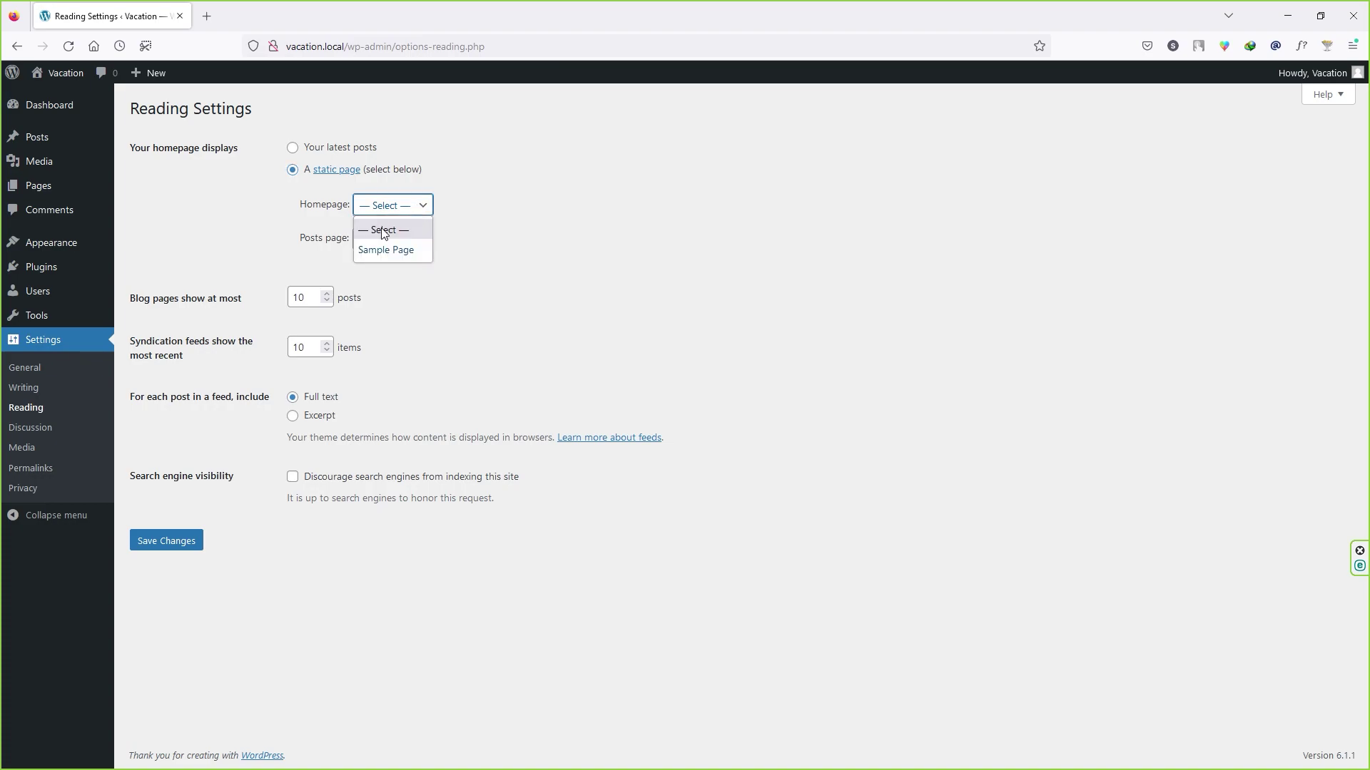
pyautogui.click(247, 208)
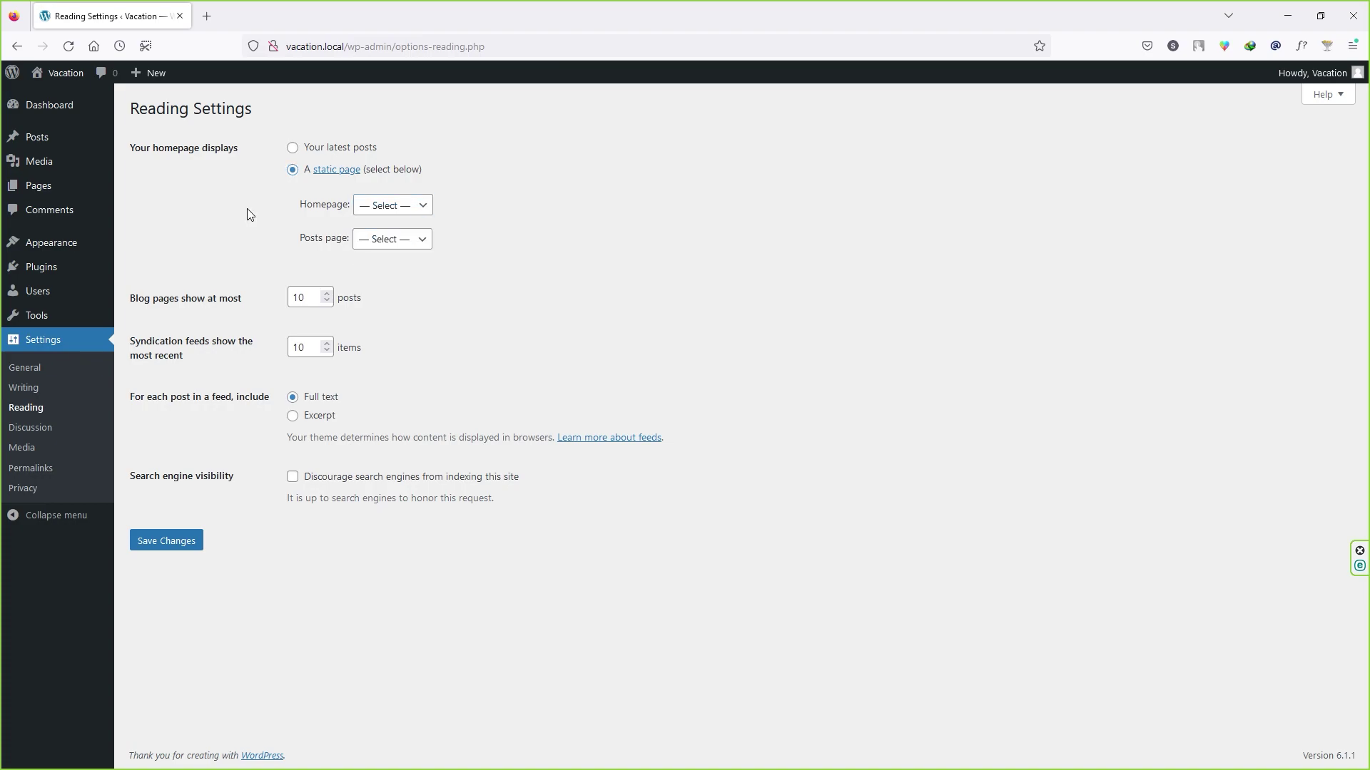
pyautogui.moveTo(61, 186)
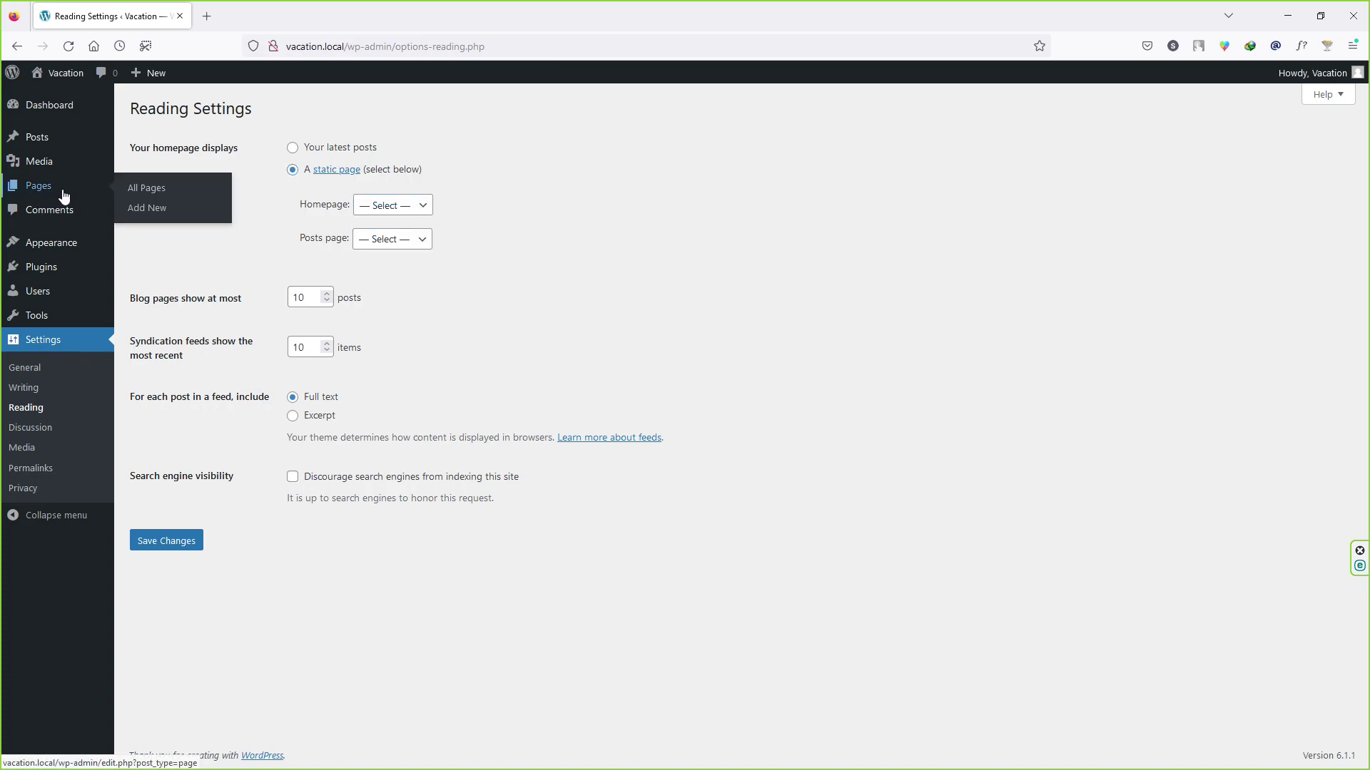
pyautogui.click(316, 154)
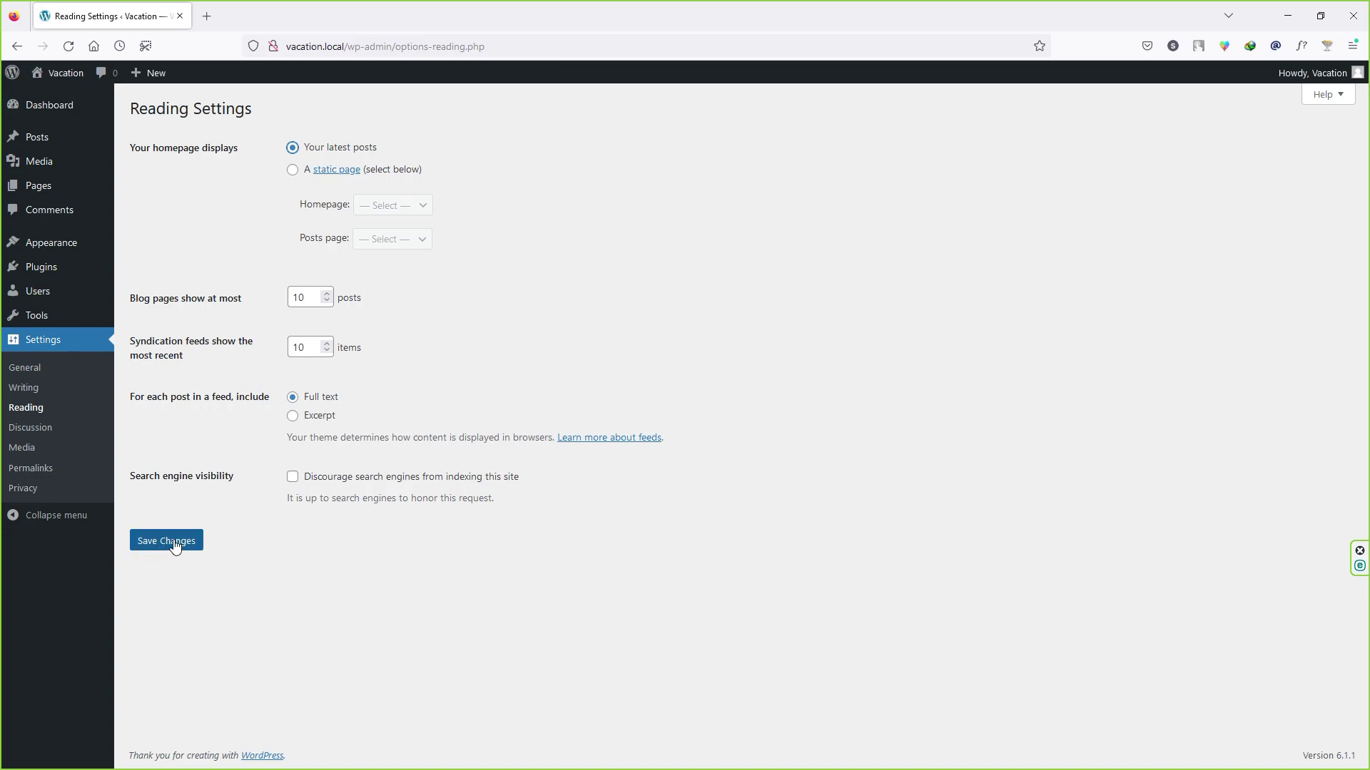
pyautogui.click(42, 437)
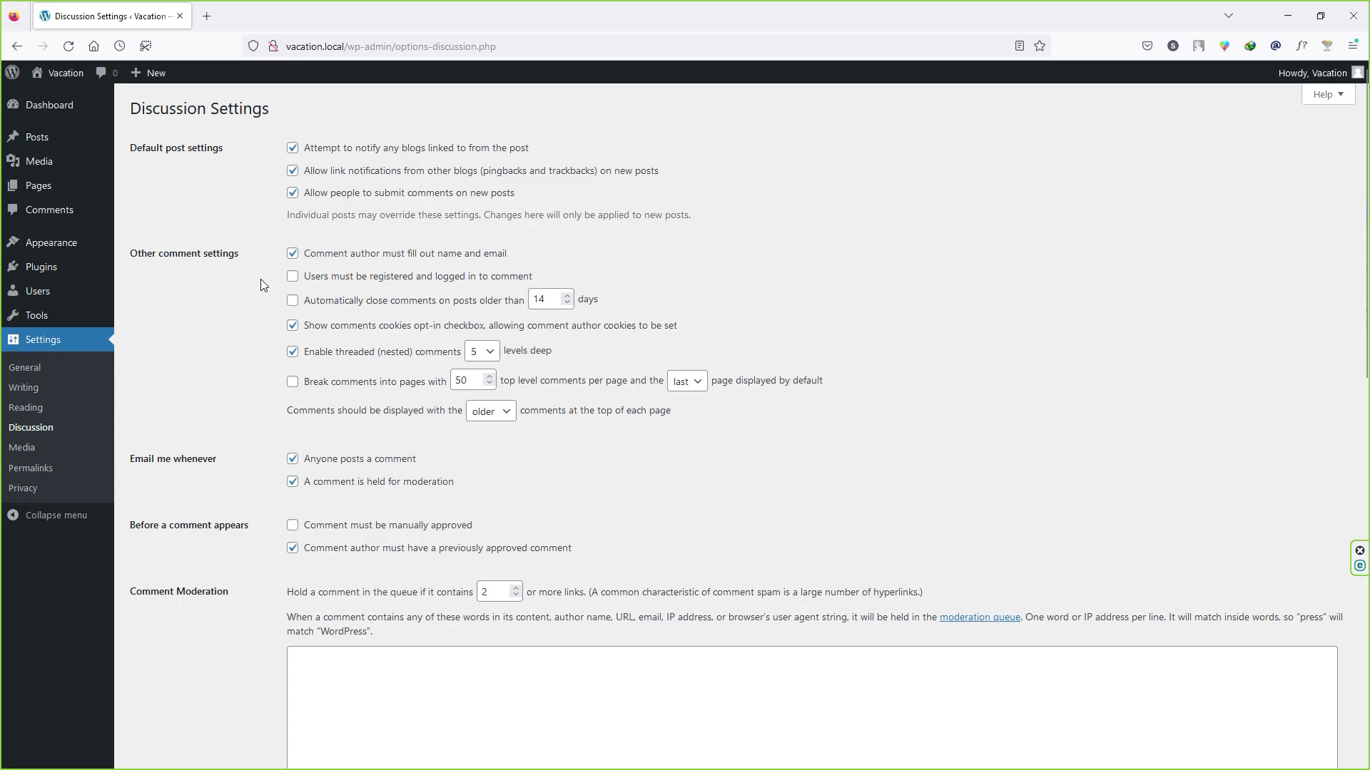
# Step: Require commenters to be registered and logged in, and save the Discussion settings
pyautogui.click(292, 277)
pyautogui.scroll(-1, 250, 300)
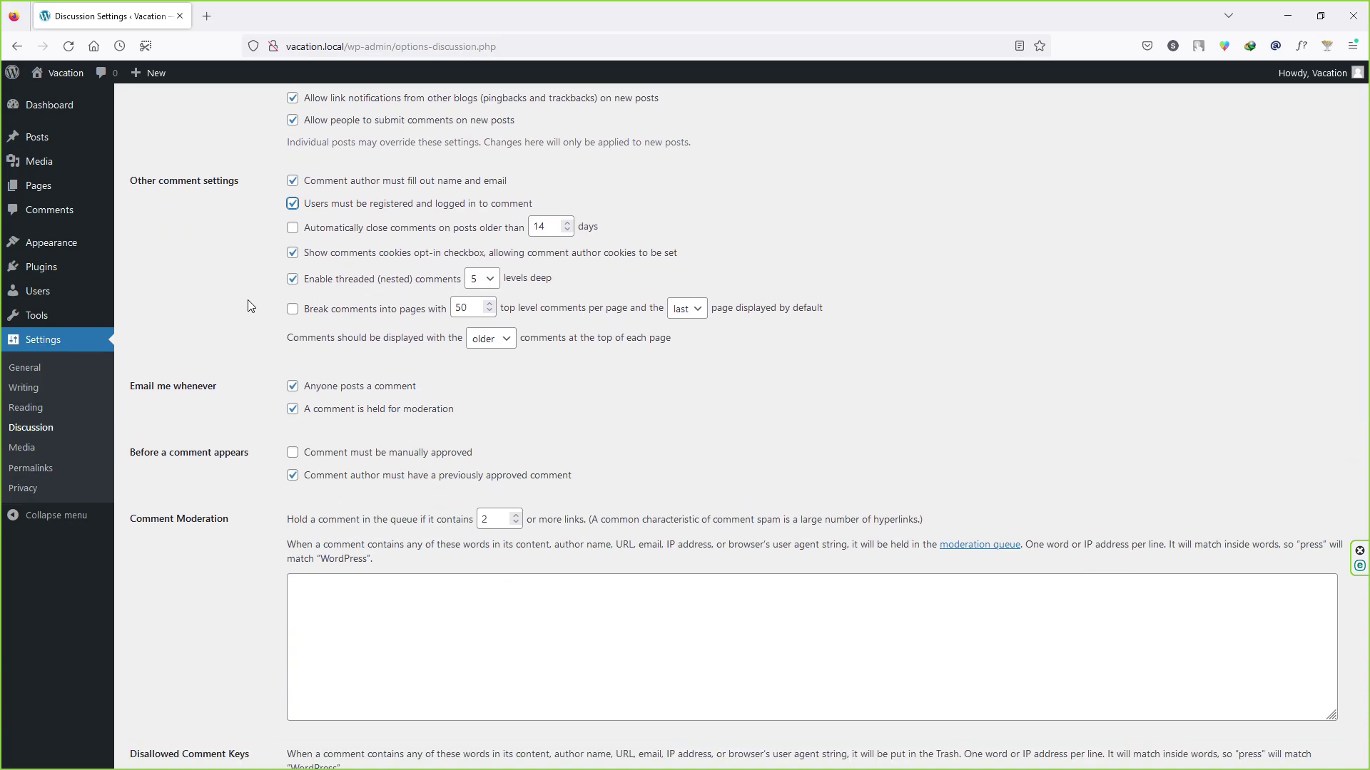
pyautogui.scroll(-4, 277, 354)
pyautogui.scroll(-6, 277, 355)
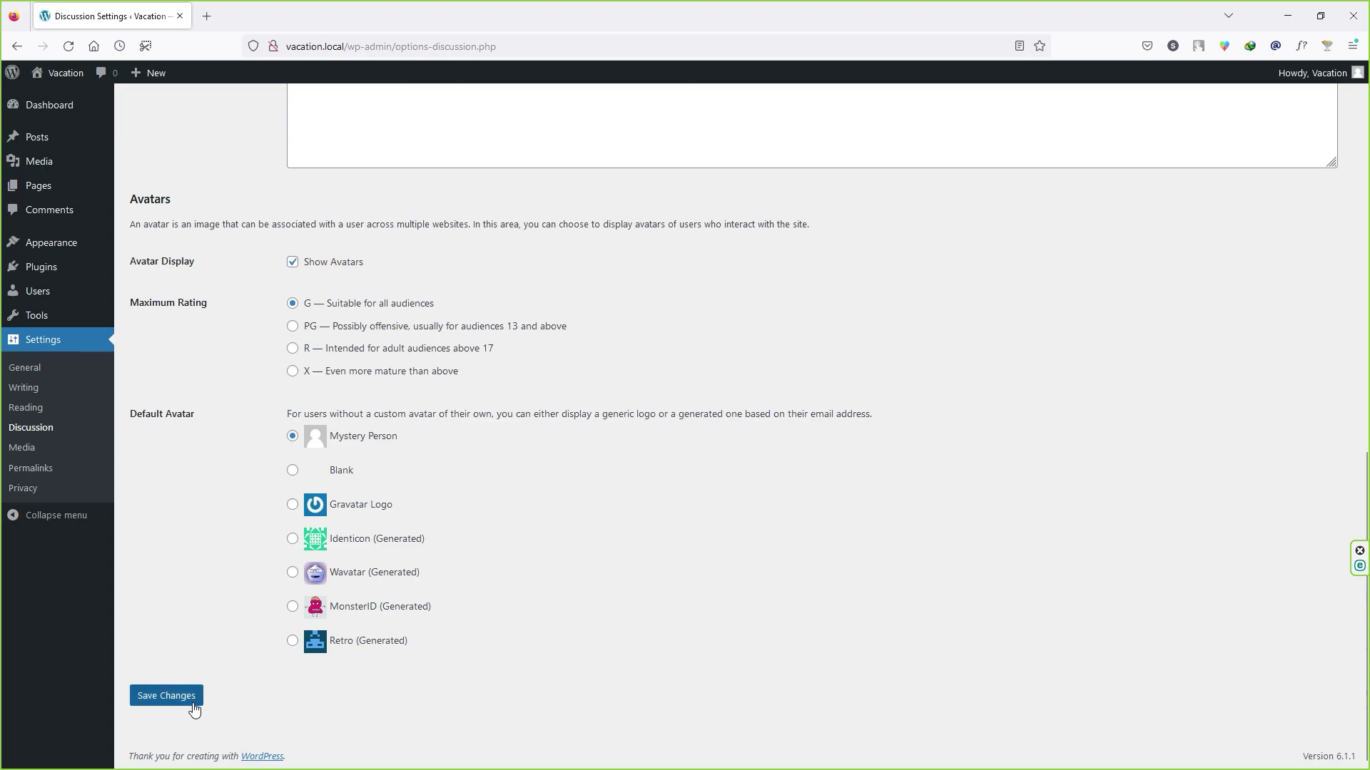
pyautogui.click(178, 702)
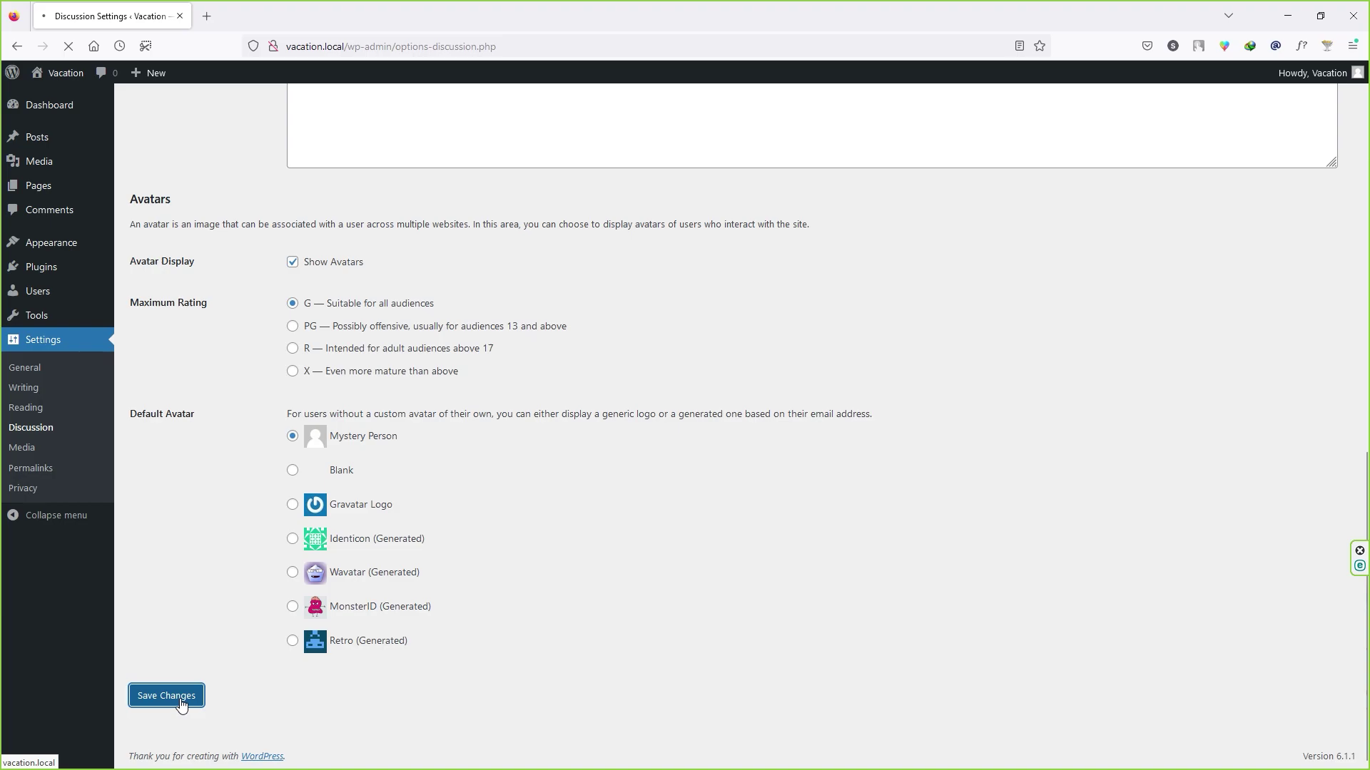
pyautogui.click(23, 448)
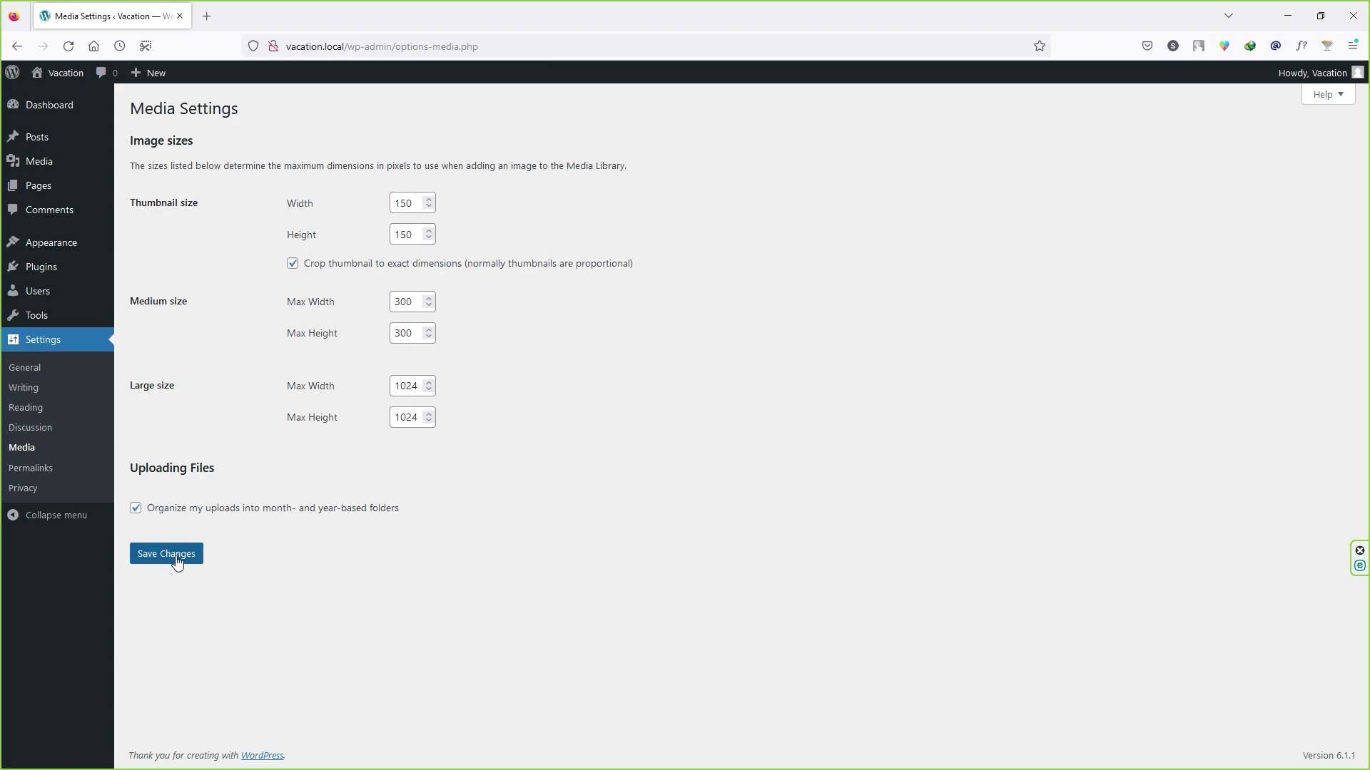
# Step: Leave the Media image sizes at their defaults and go to Settings > Permalinks
pyautogui.click(34, 477)
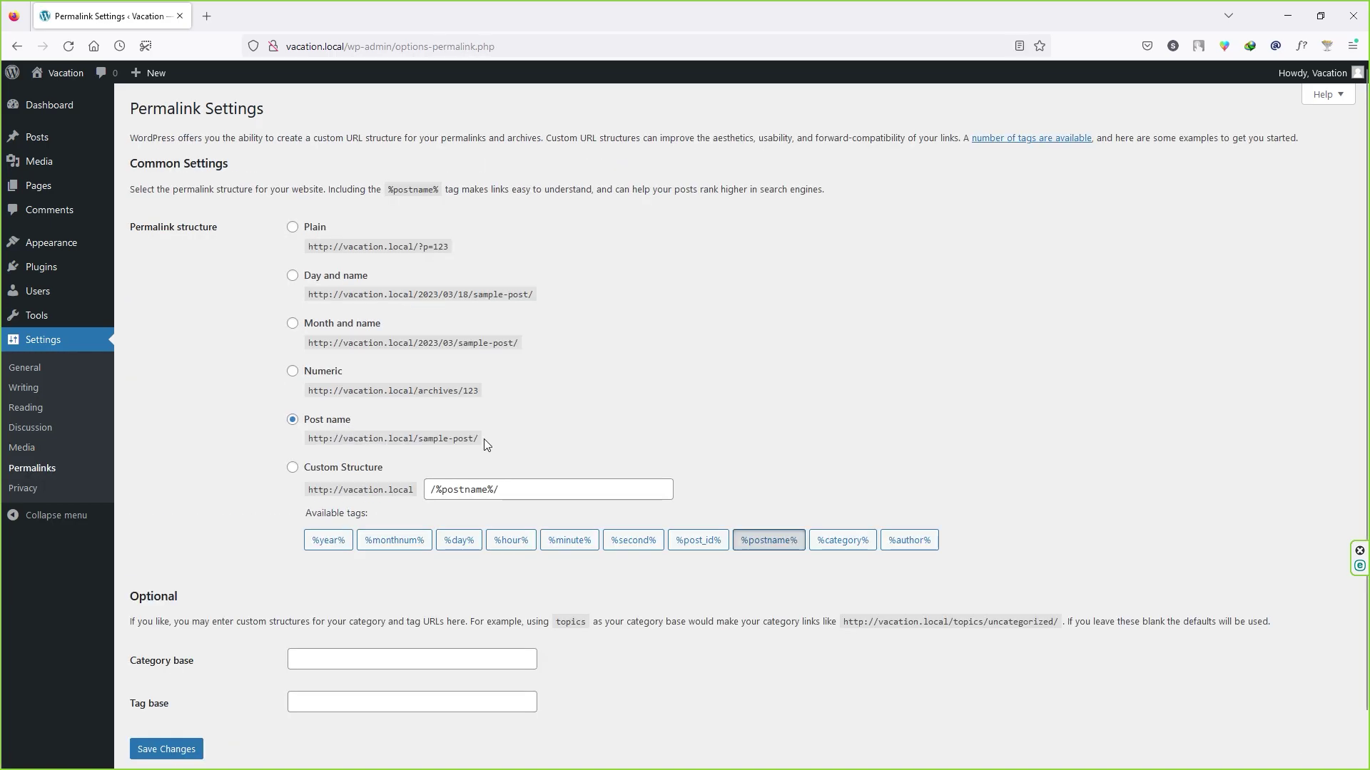
# Step: Set the permalink structure to Post name (/%postname%/) and save it
pyautogui.moveTo(479, 440); pyautogui.dragTo(292, 442)
pyautogui.click(339, 441)
pyautogui.scroll(-1, 287, 520)
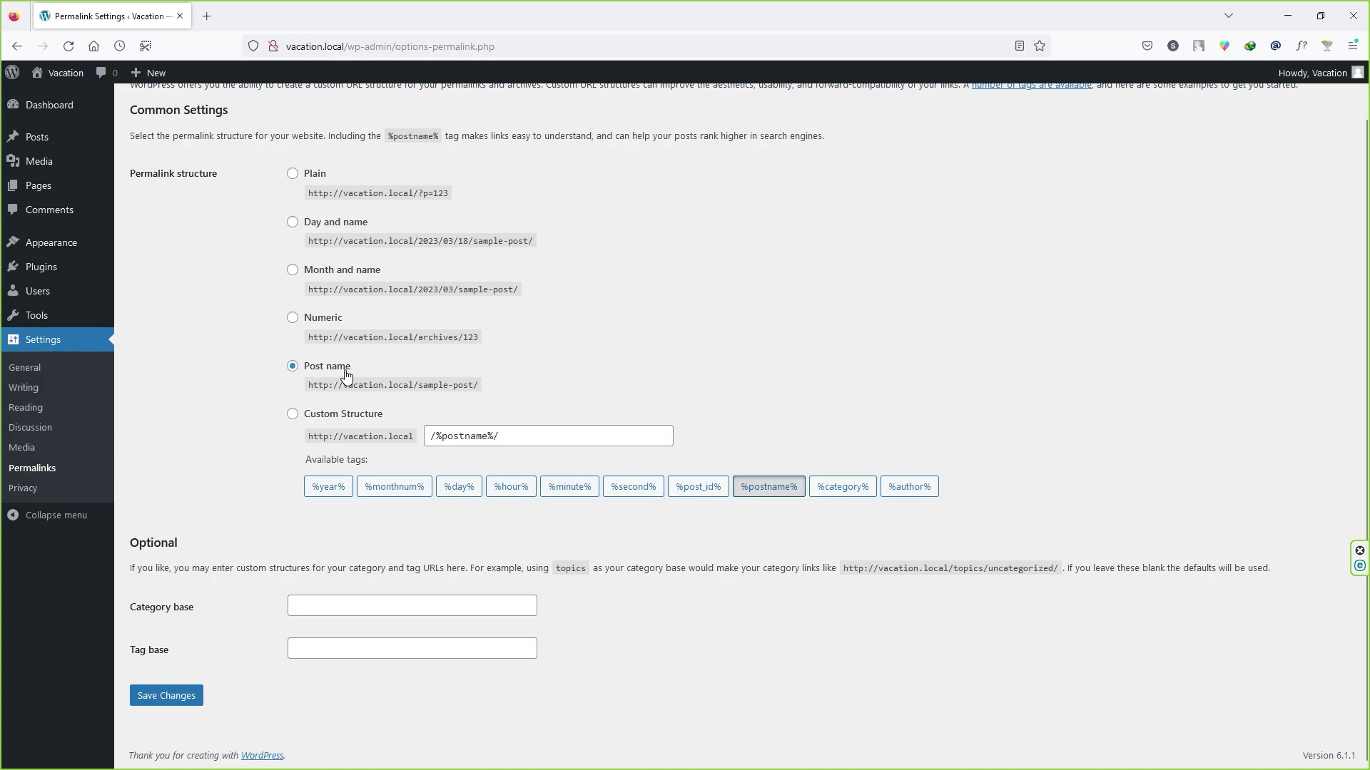
pyautogui.click(293, 174)
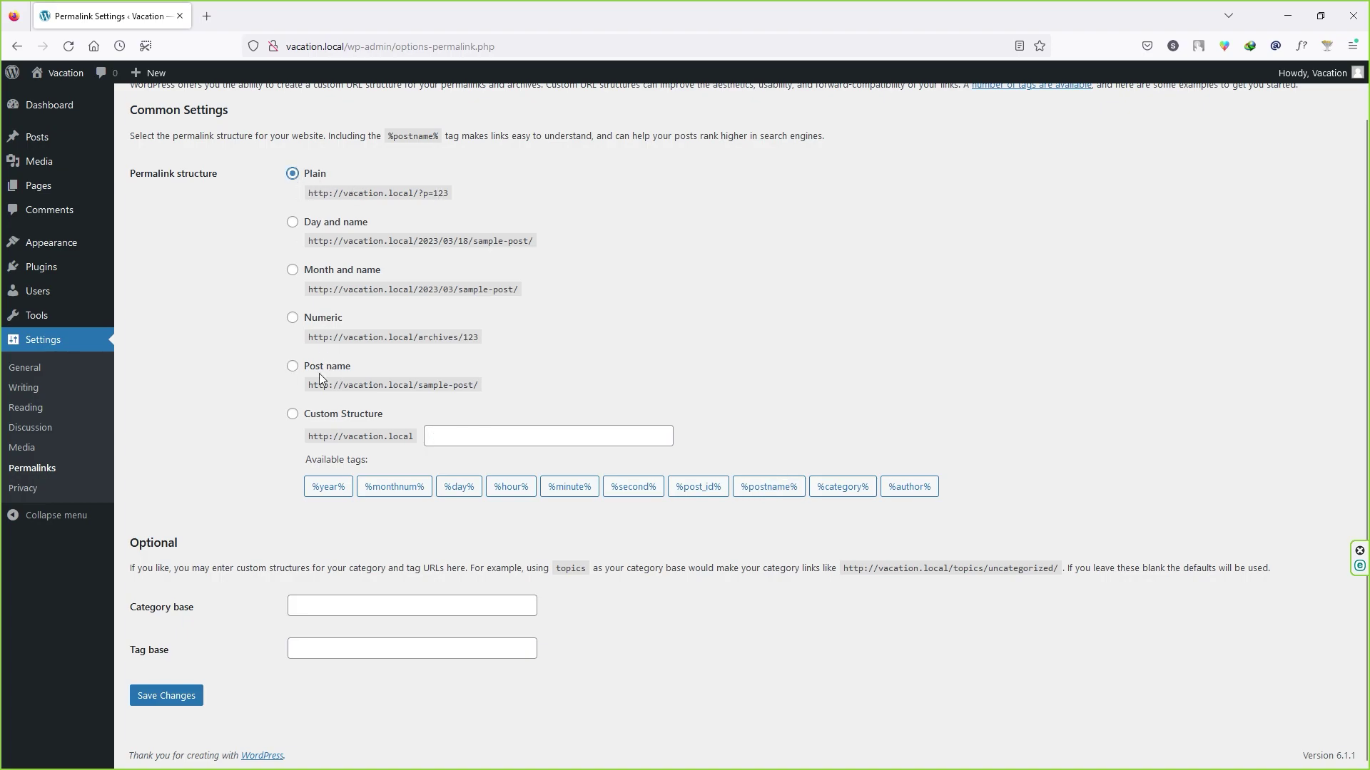
pyautogui.click(293, 367)
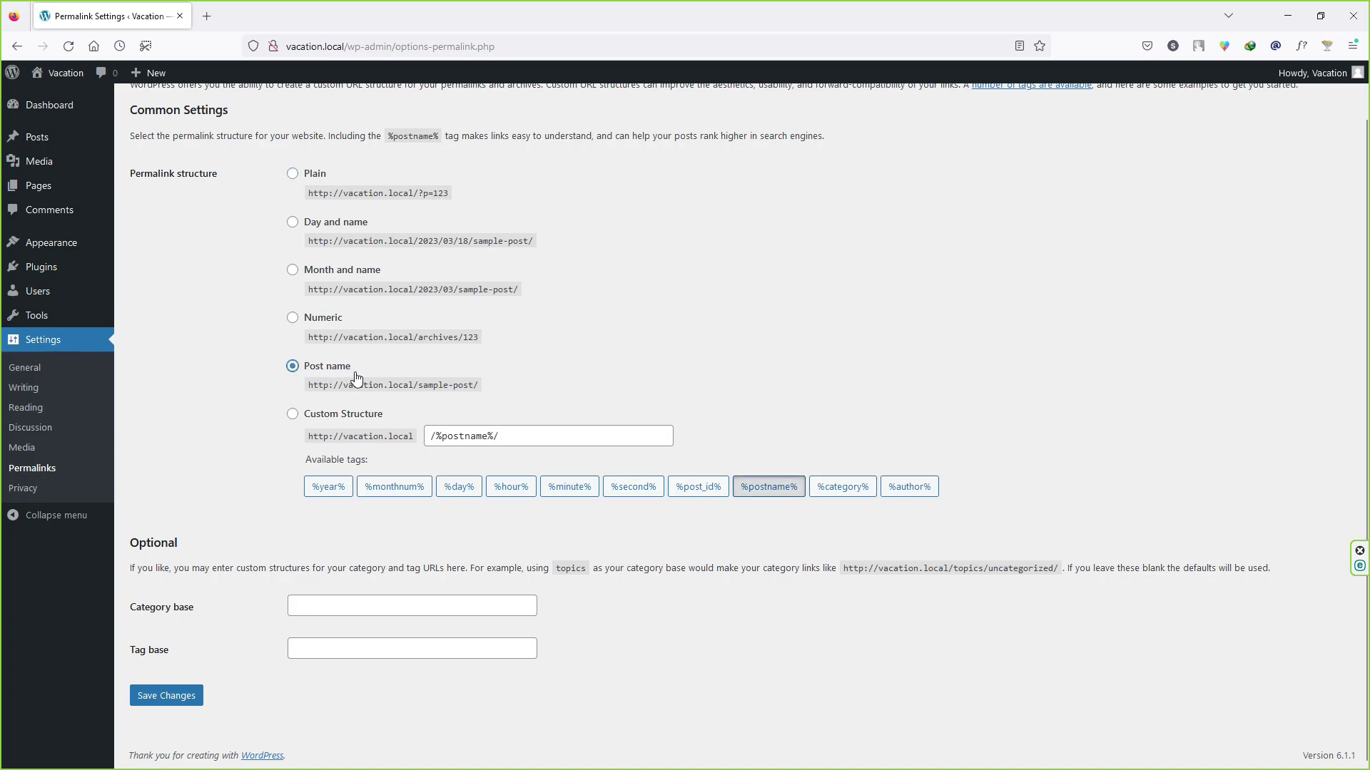
pyautogui.click(167, 699)
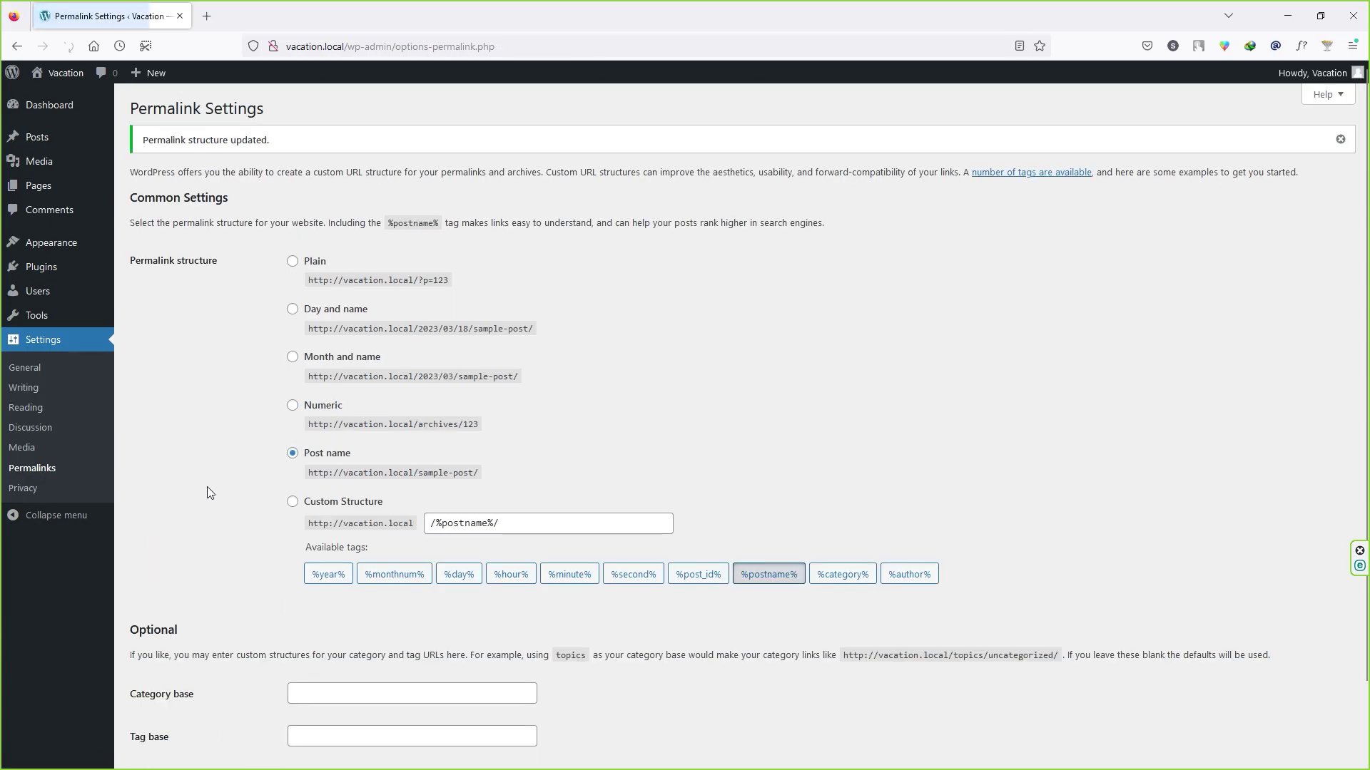
pyautogui.moveTo(148, 139); pyautogui.dragTo(244, 140)
pyautogui.click(282, 152)
# Step: In Settings > Privacy, read the Policy Guide introduction and return to the settings
pyautogui.click(40, 492)
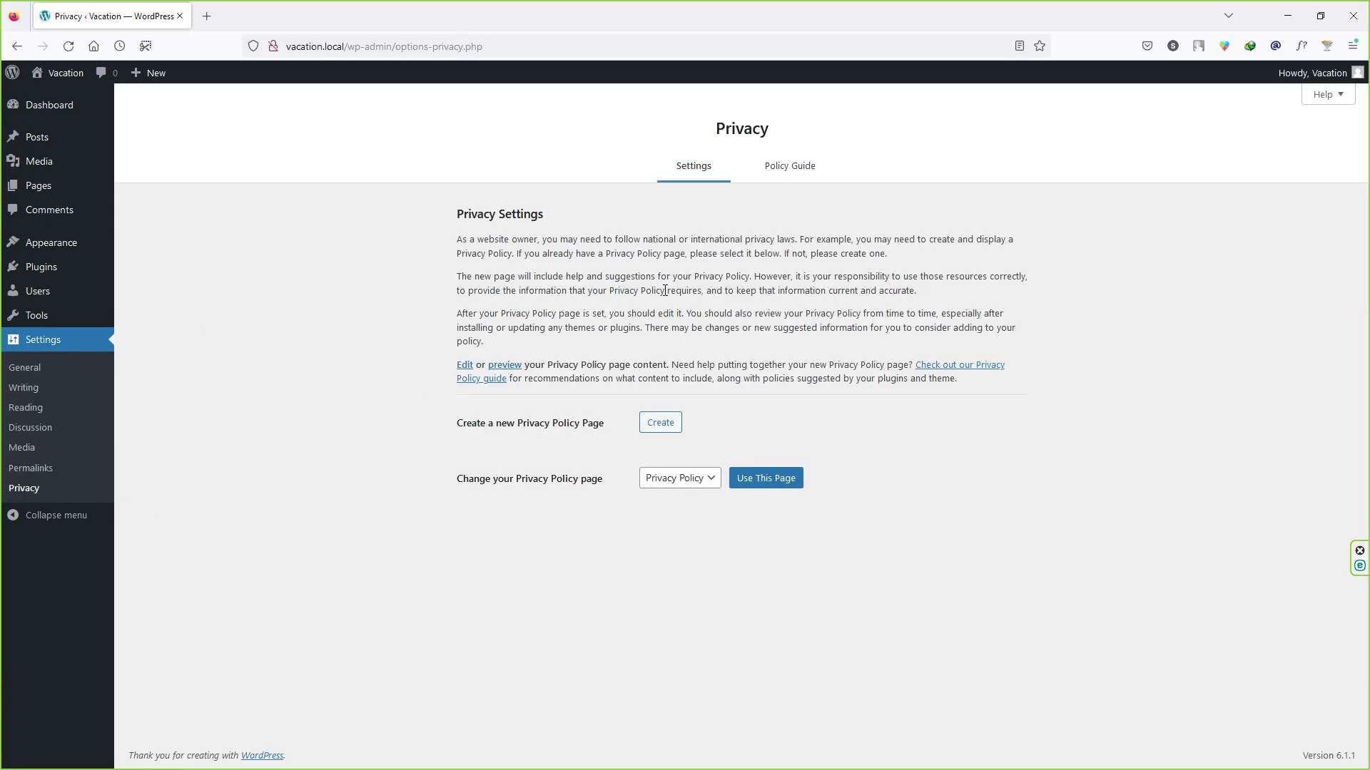
pyautogui.click(791, 173)
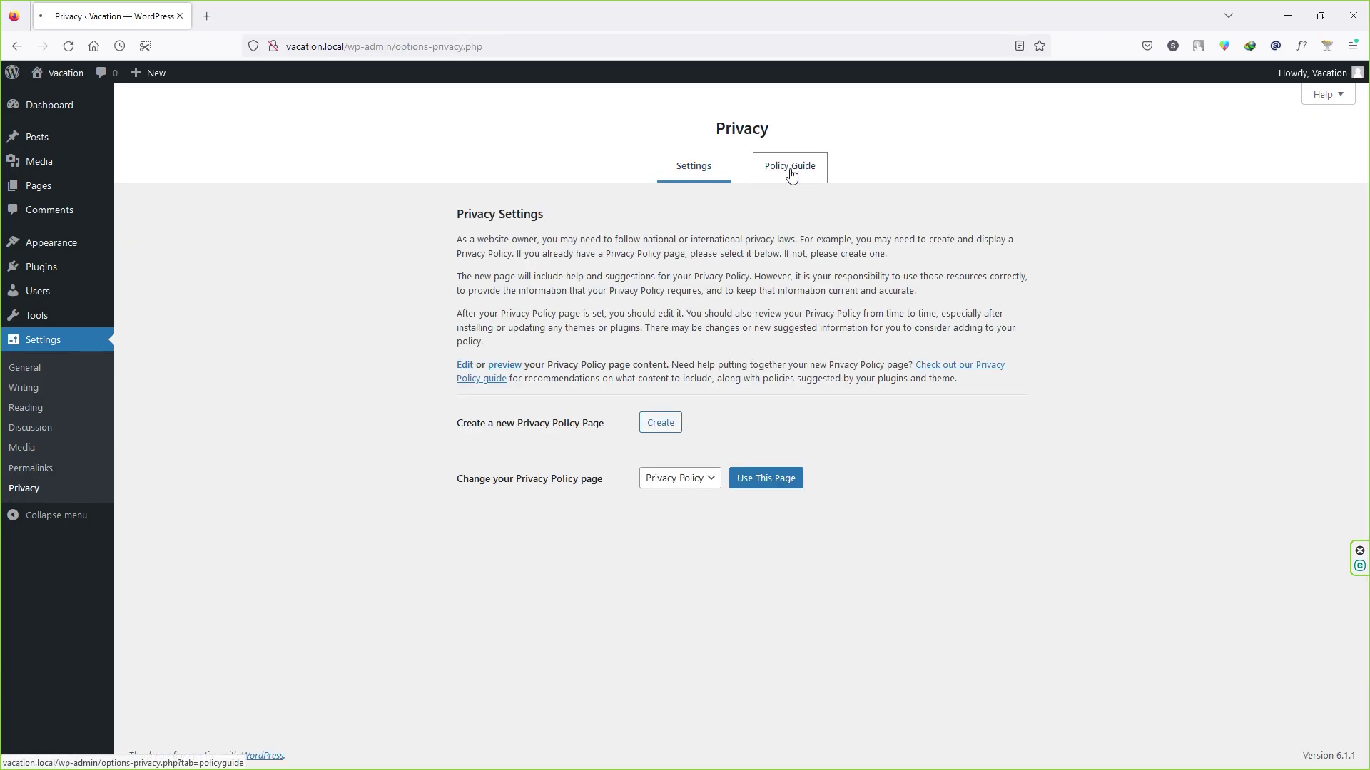
pyautogui.moveTo(461, 243); pyautogui.dragTo(703, 373)
pyautogui.click(713, 342)
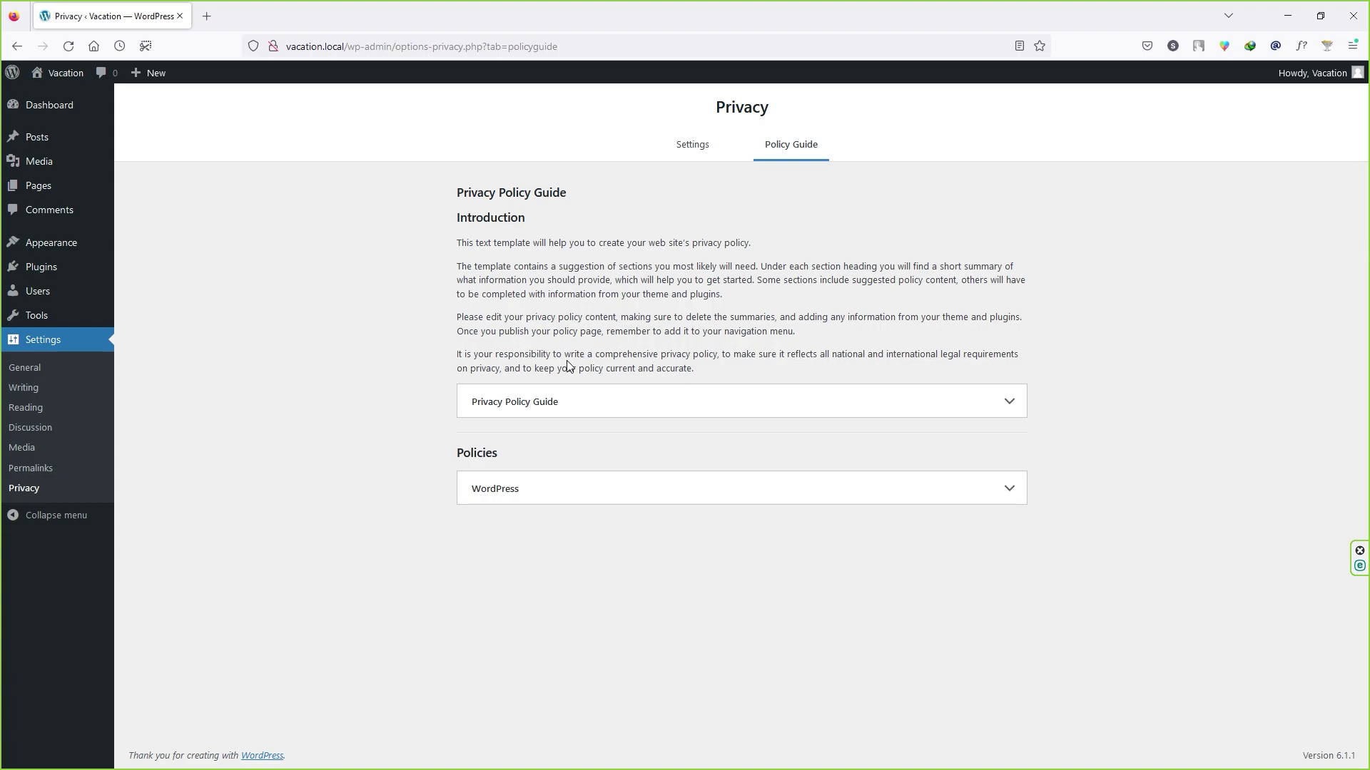
pyautogui.click(703, 151)
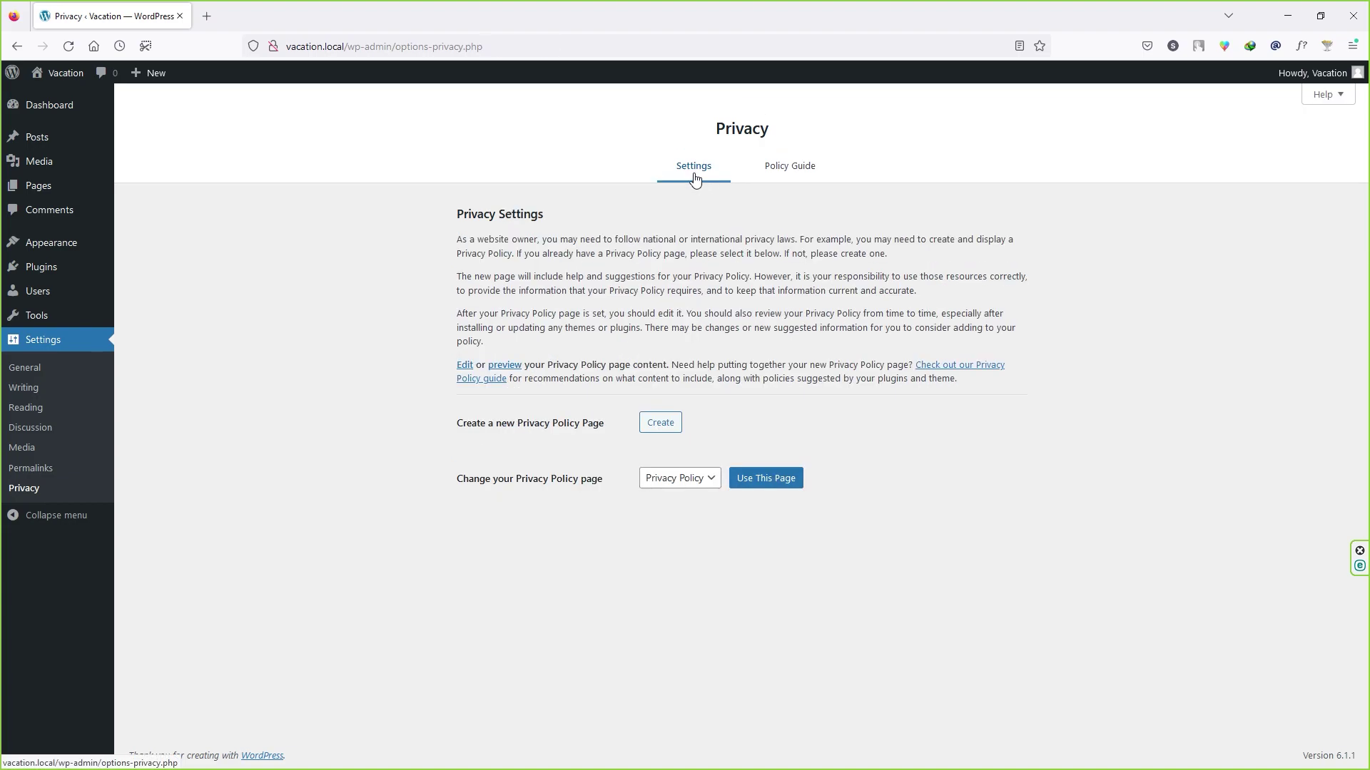
# Step: Confirm the privacy policy page dropdown stays set to Privacy Policy
pyautogui.click(689, 487)
pyautogui.click(678, 523)
pyautogui.click(695, 488)
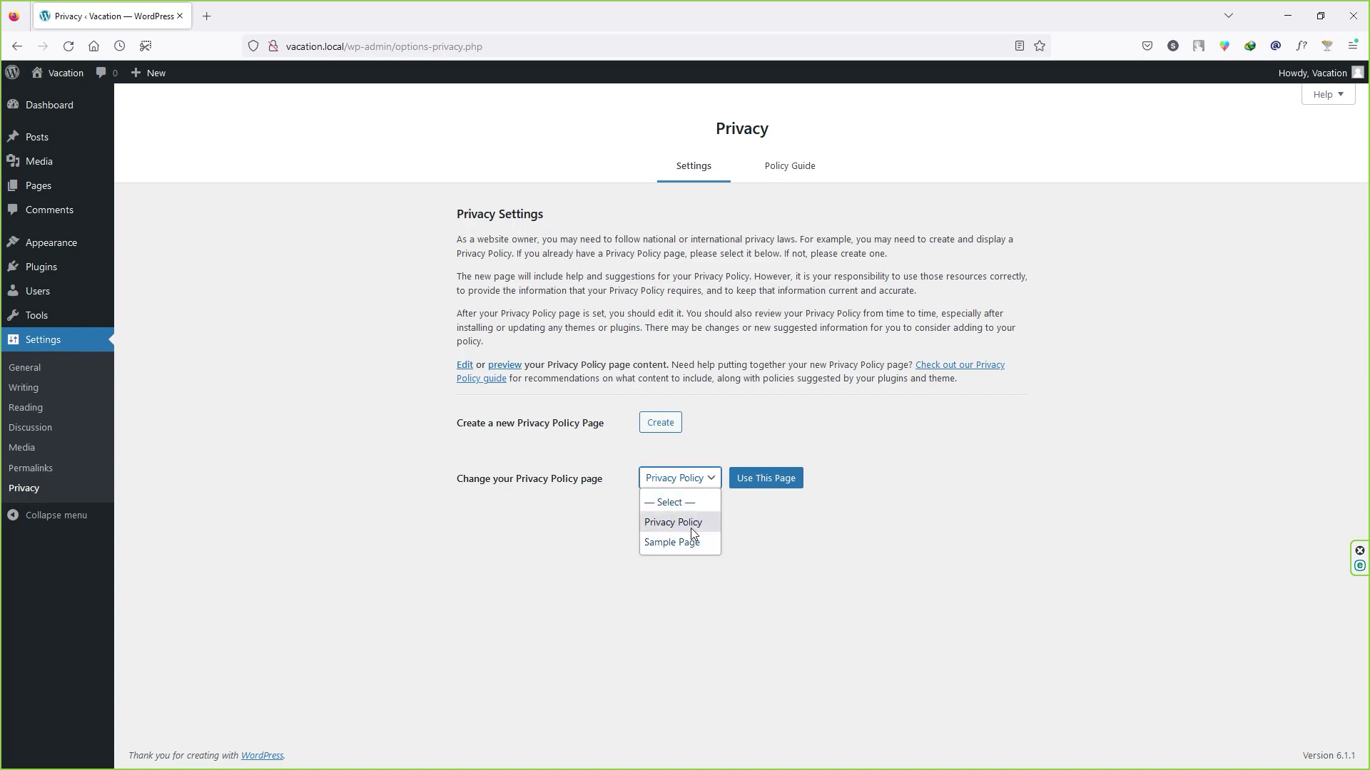
pyautogui.click(690, 491)
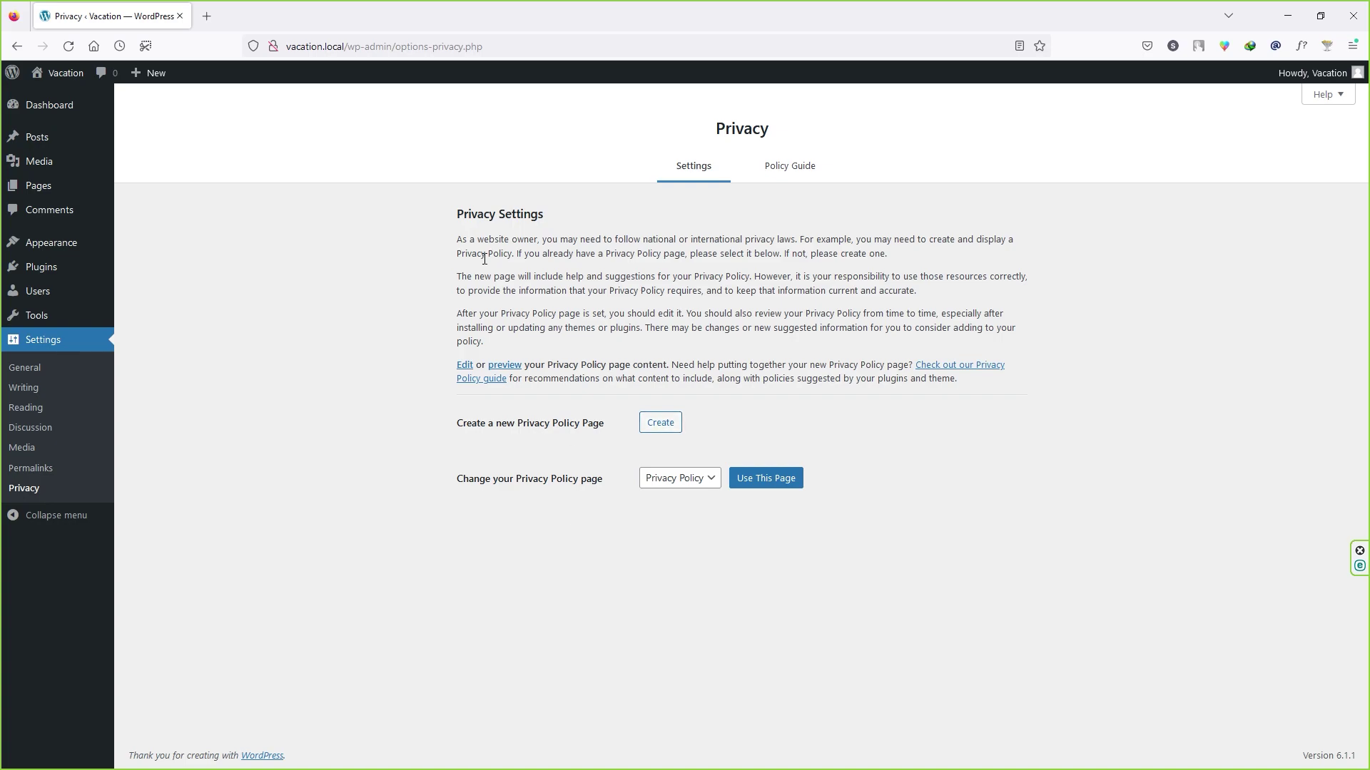
# Step: Review the privacy explanation, leave the page as Privacy Policy, and return to the Dashboard
pyautogui.moveTo(468, 240); pyautogui.dragTo(932, 394)
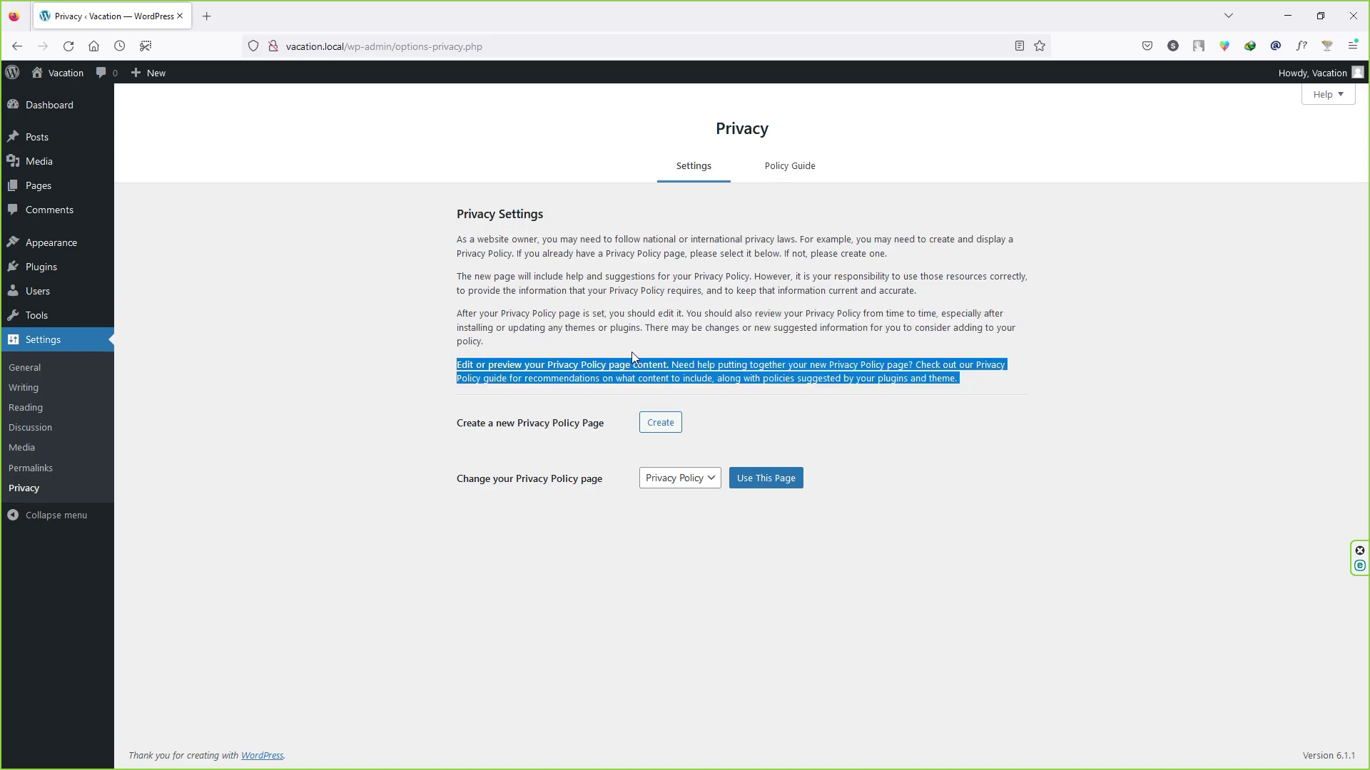
pyautogui.click(585, 313)
pyautogui.moveTo(459, 239); pyautogui.dragTo(983, 389)
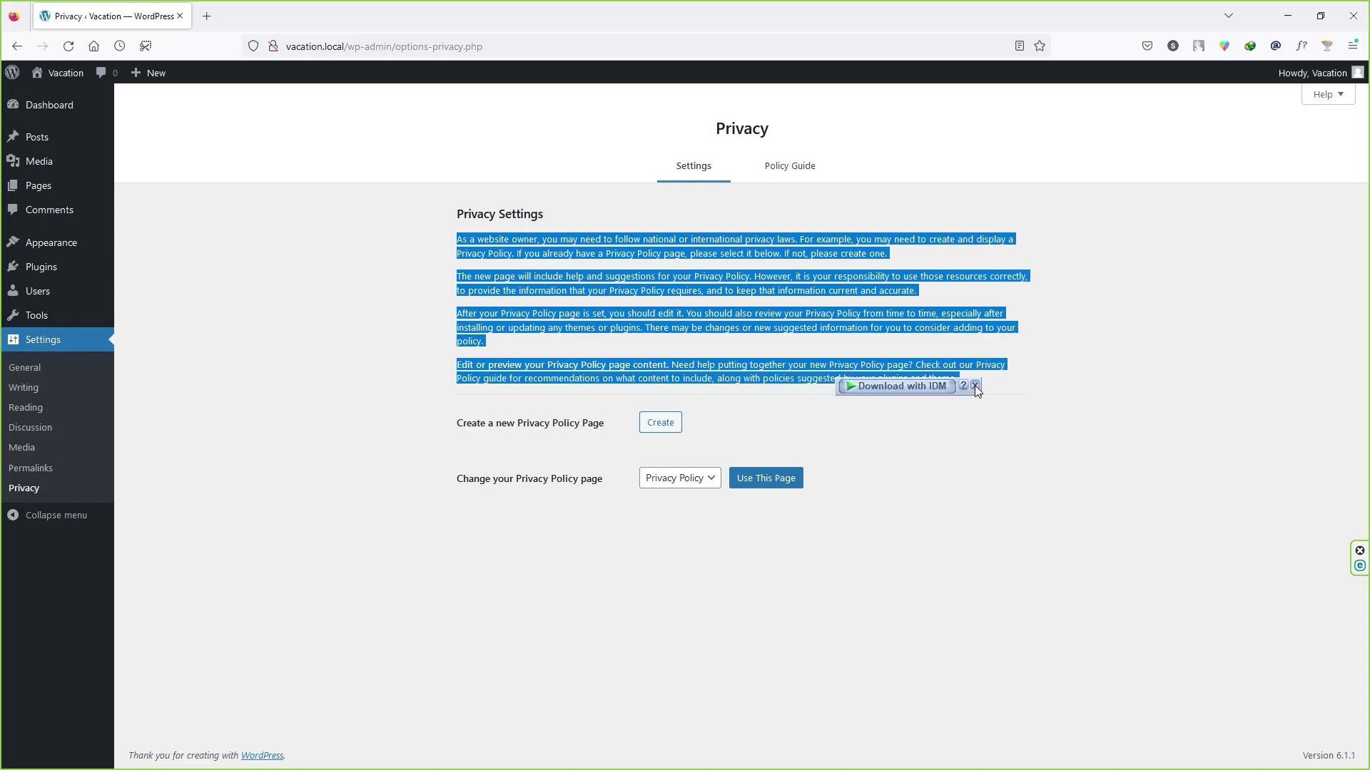
pyautogui.click(975, 386)
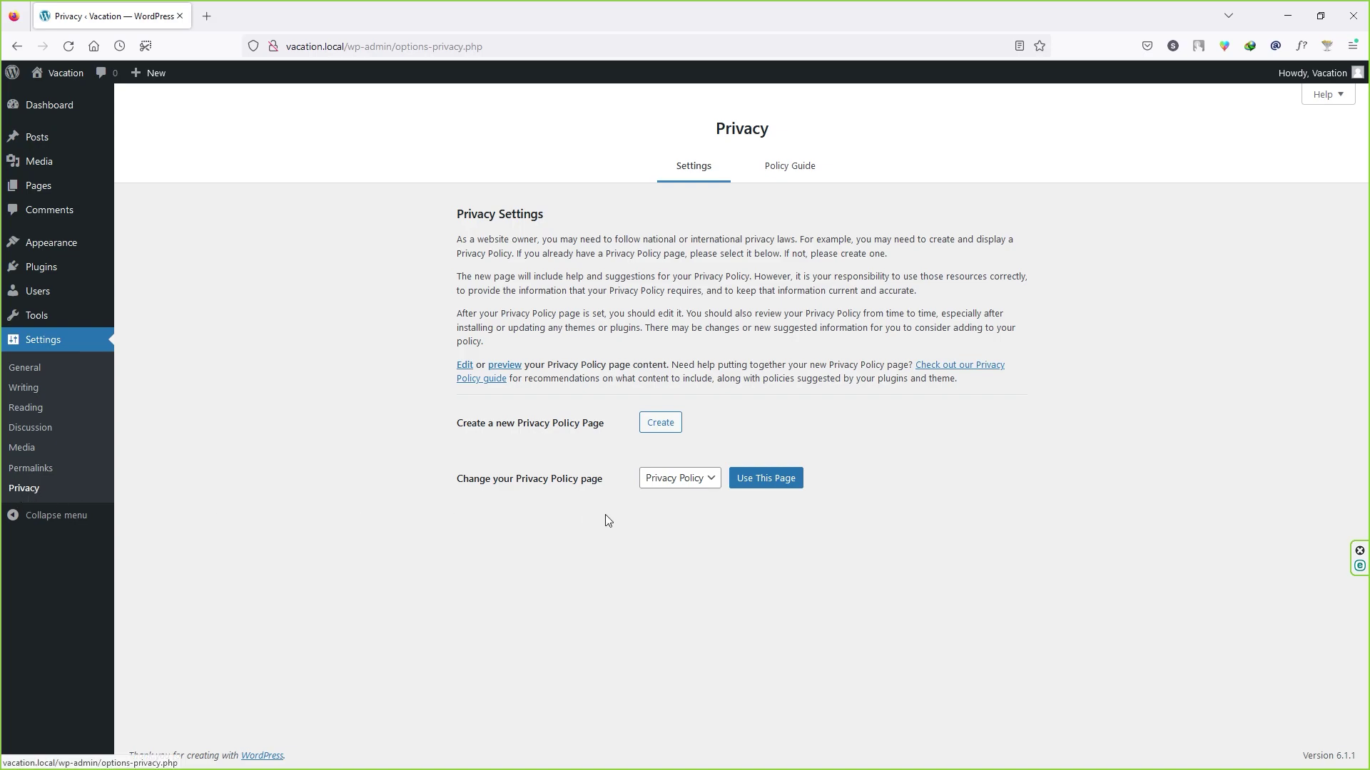
pyautogui.click(681, 482)
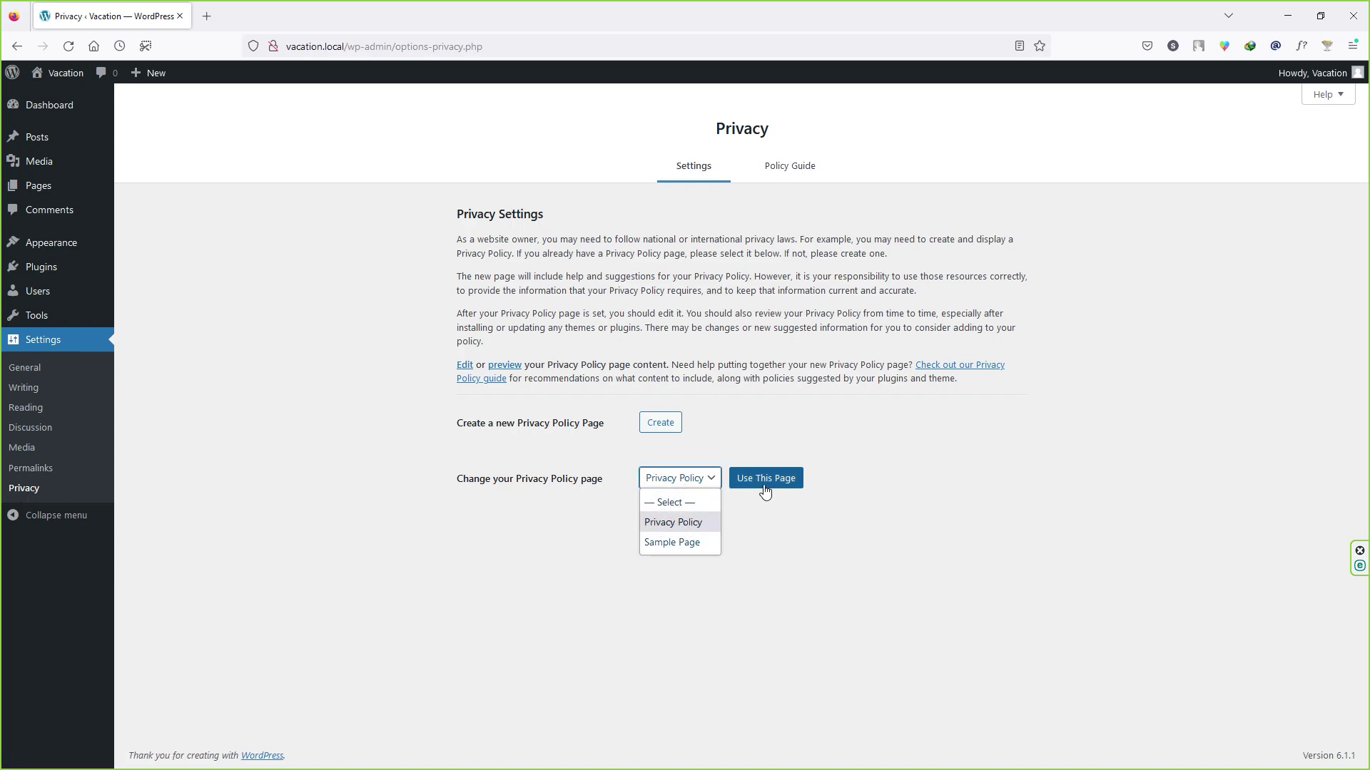
pyautogui.click(806, 573)
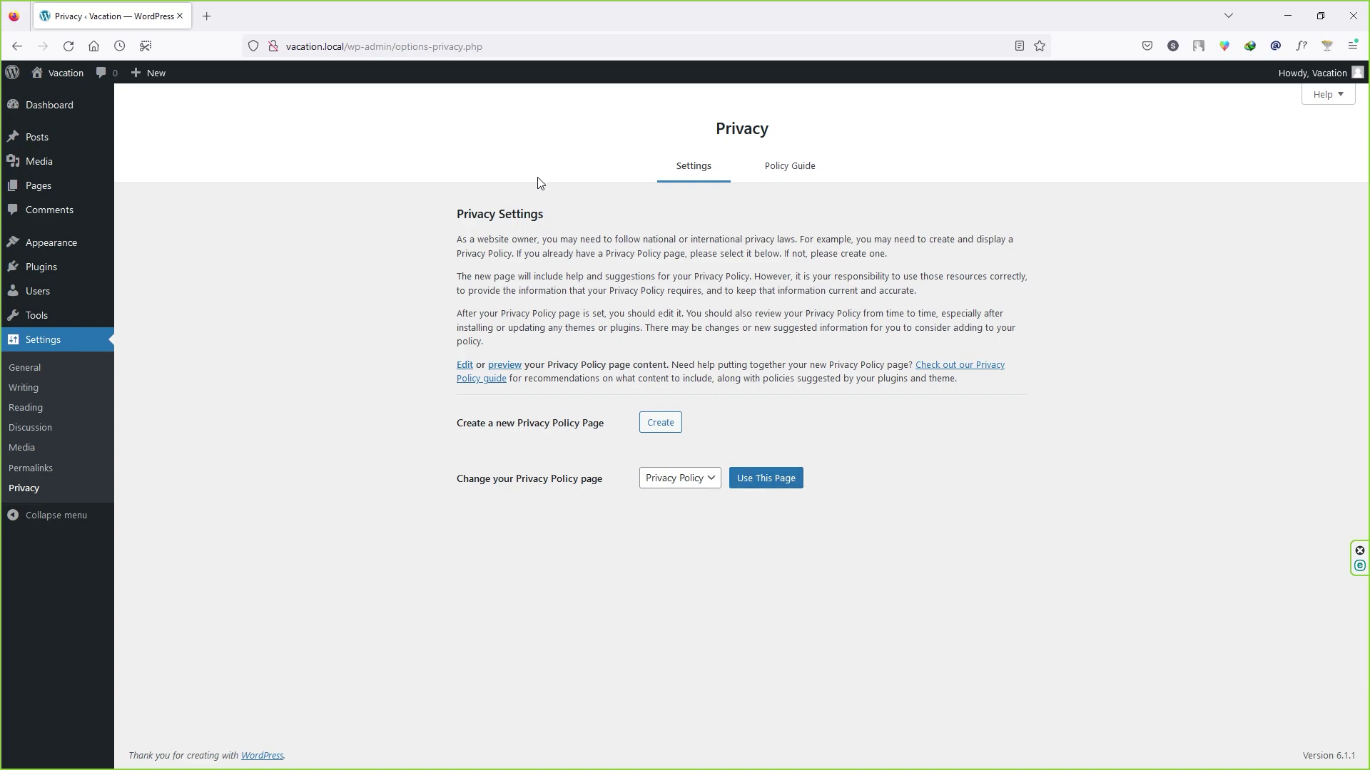
pyautogui.click(35, 106)
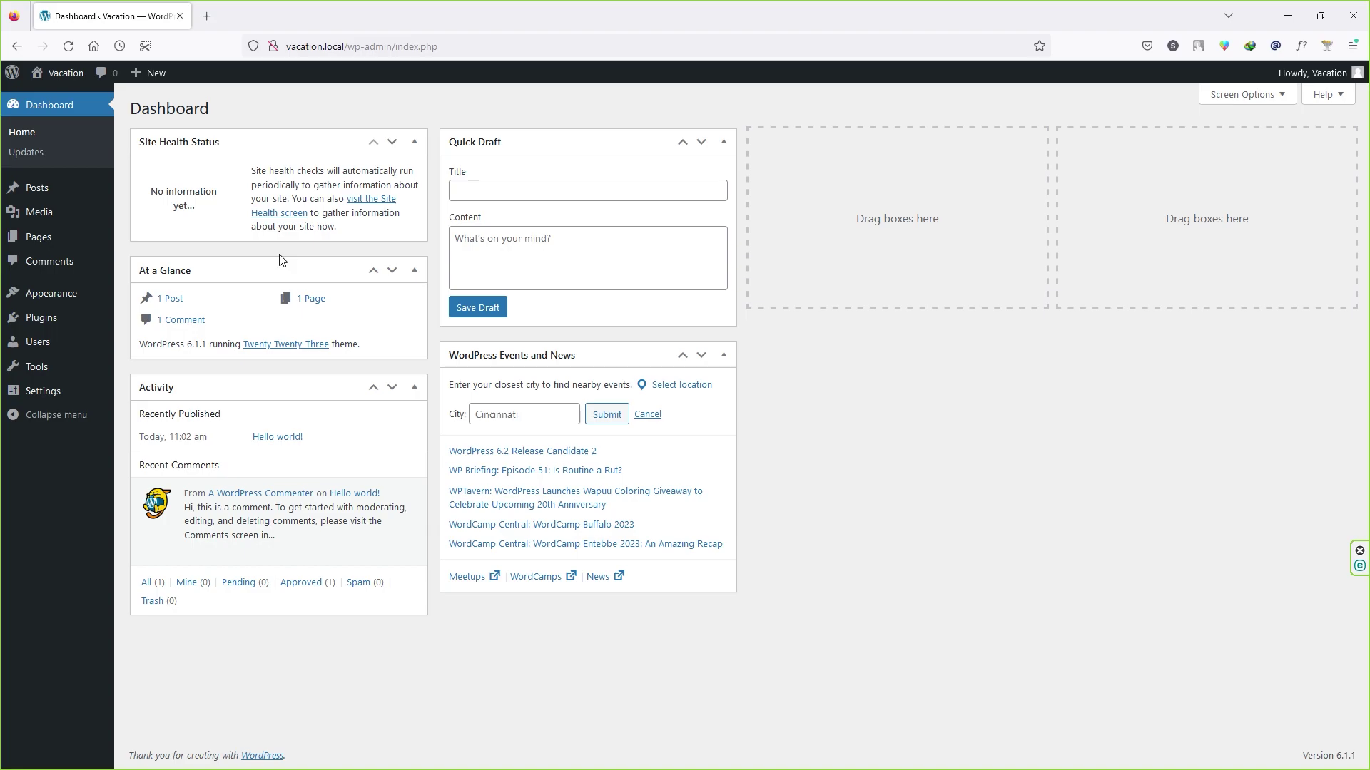
# Step: Open Plugins > Add New and reveal the Upload Plugin zip form
pyautogui.moveTo(45, 330)
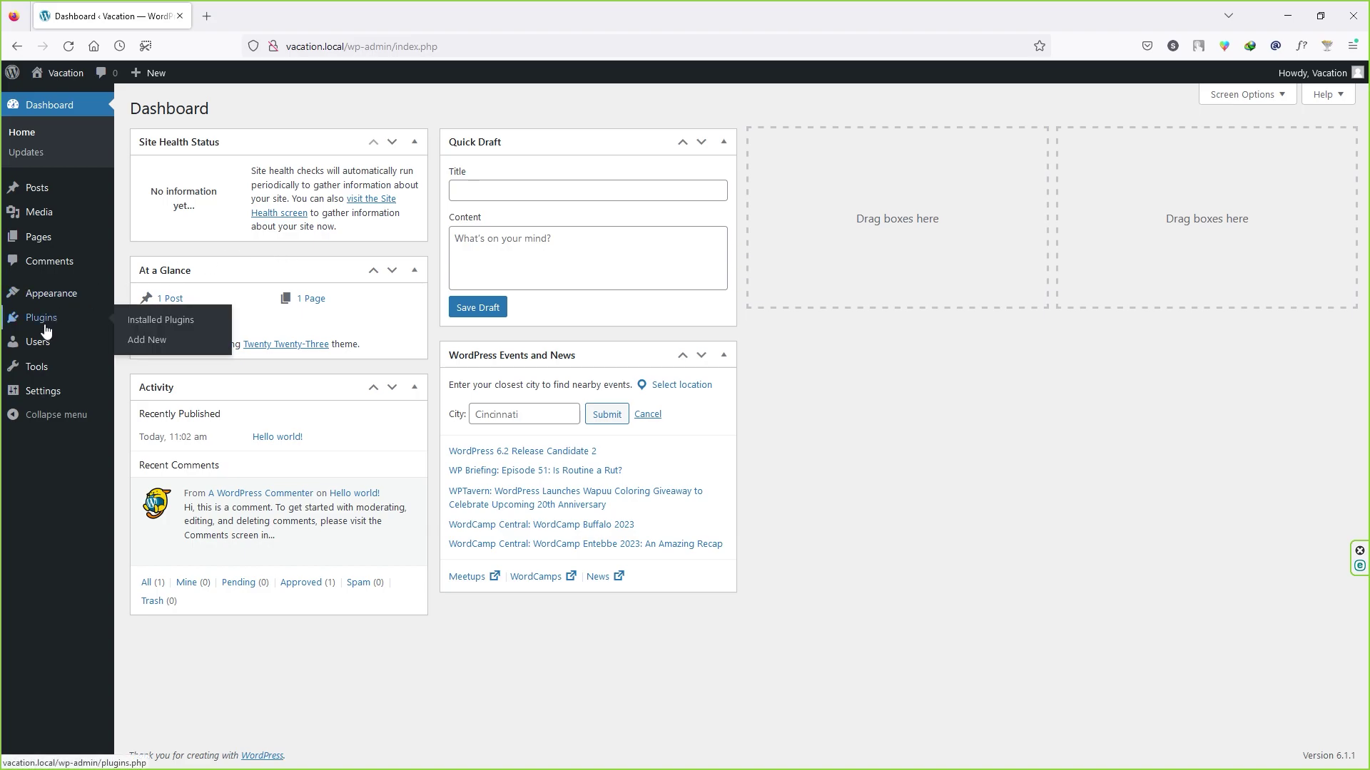
pyautogui.click(141, 342)
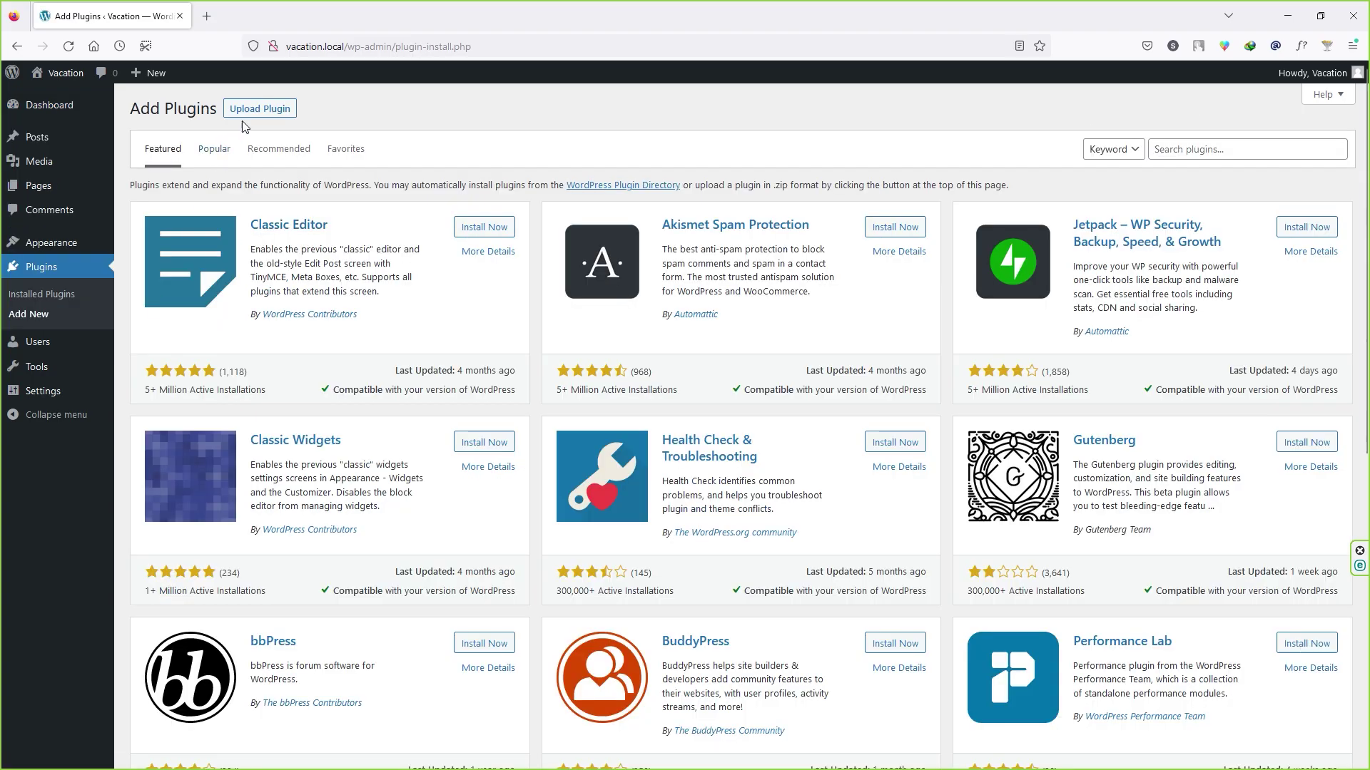
pyautogui.click(253, 115)
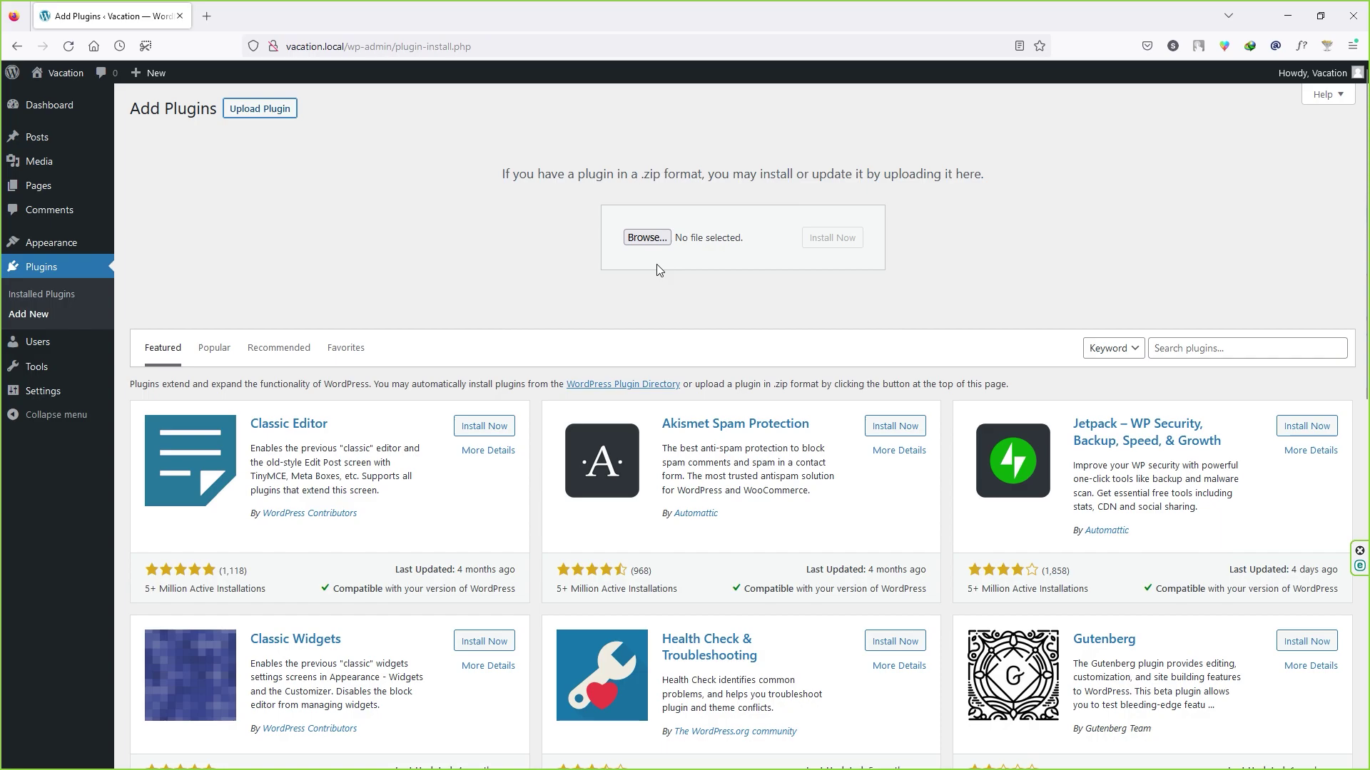
pyautogui.scroll(-5, 771, 639)
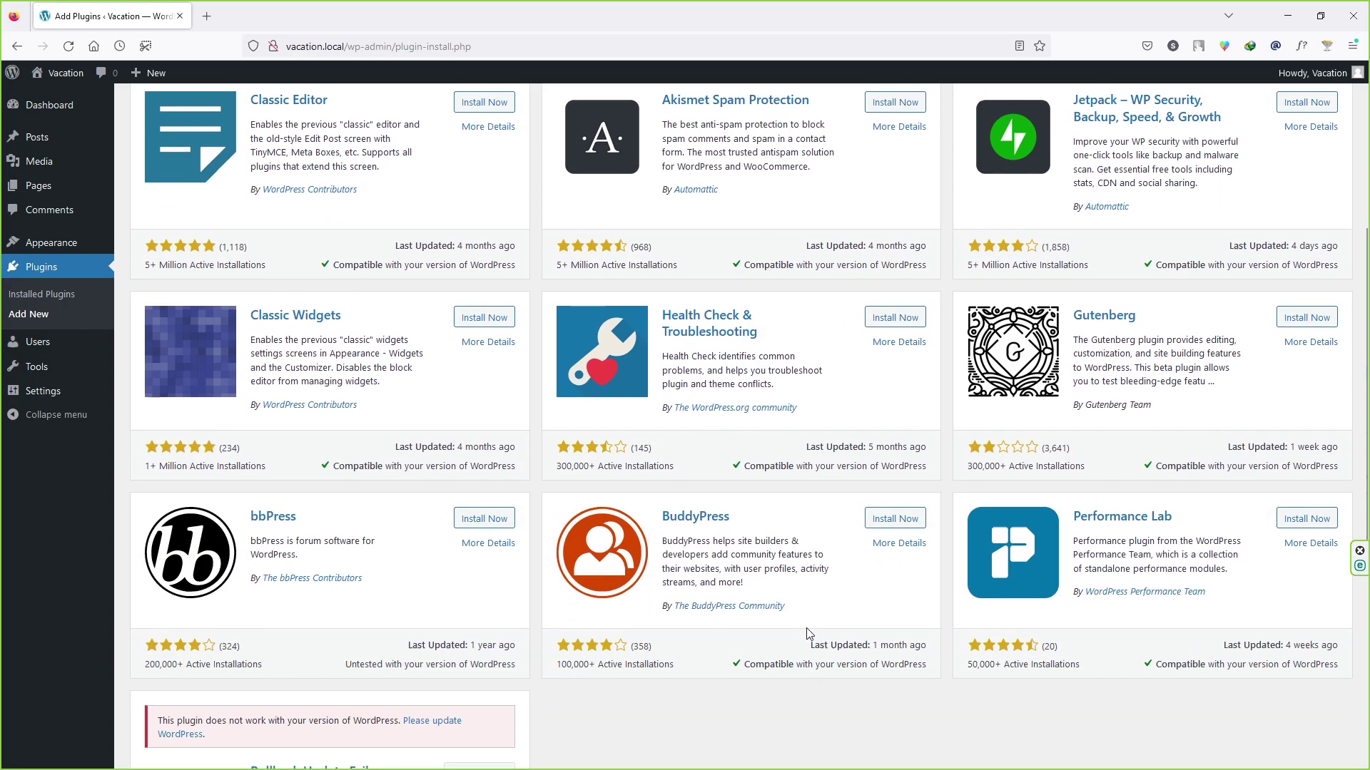
pyautogui.scroll(5, 808, 633)
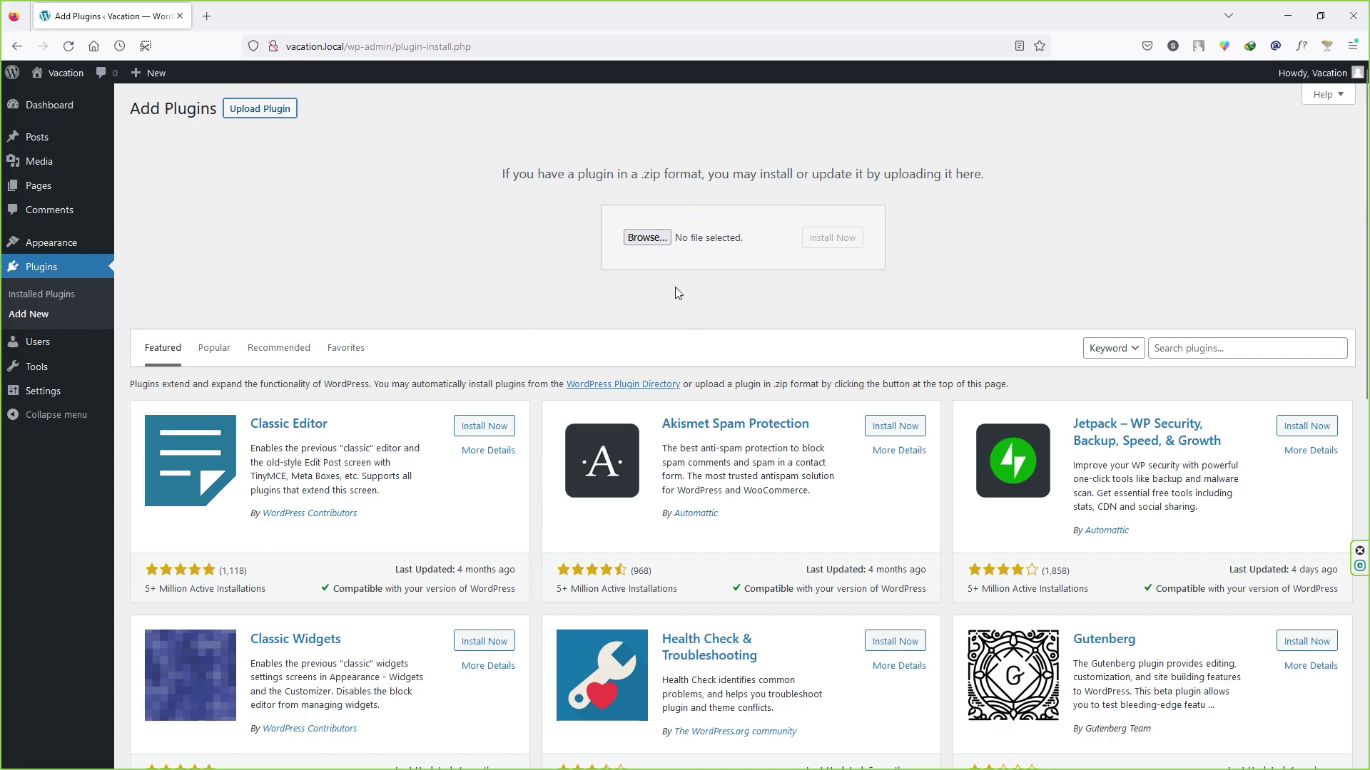
# Step: Load ranasvfx.com/crocoblock in a new browser tab
pyautogui.click(206, 16)
pyautogui.write('ranasvfx.com/crocoblock')
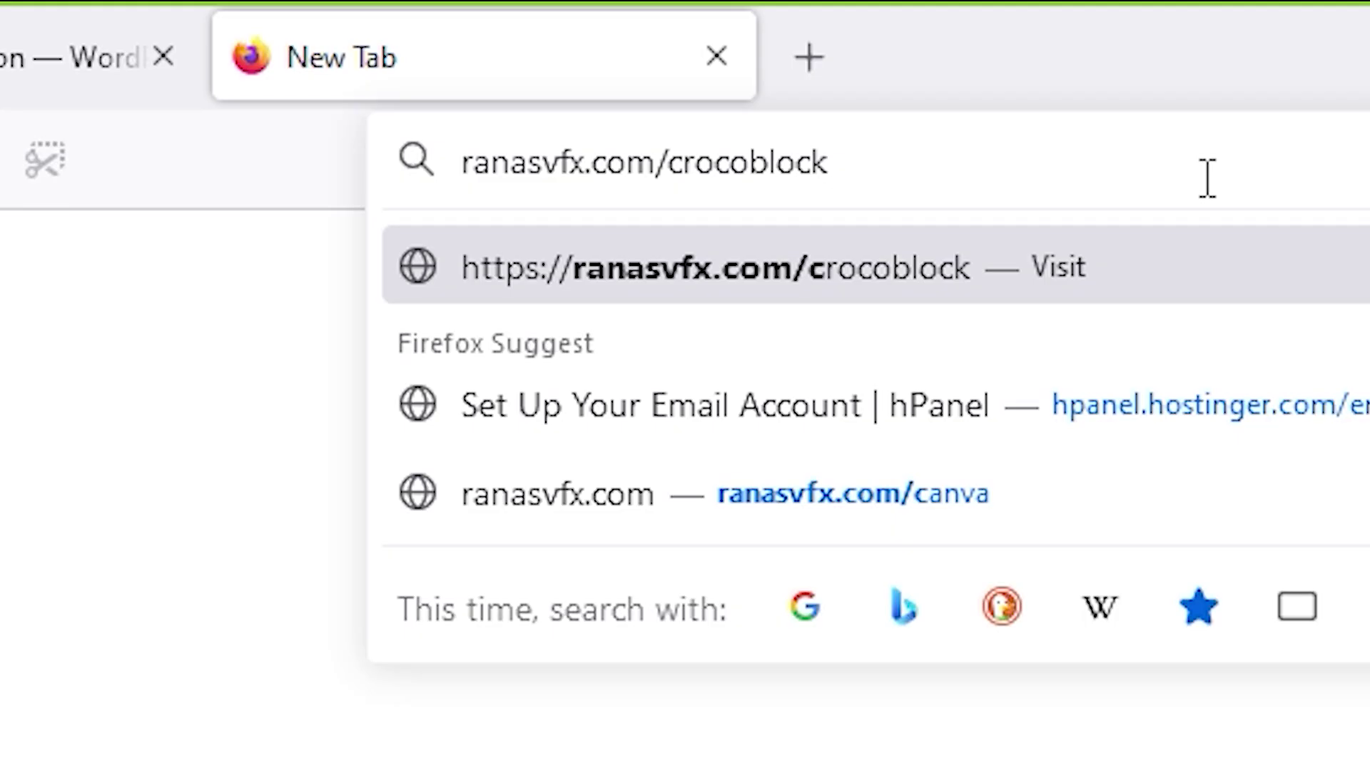
pyautogui.press('Return')
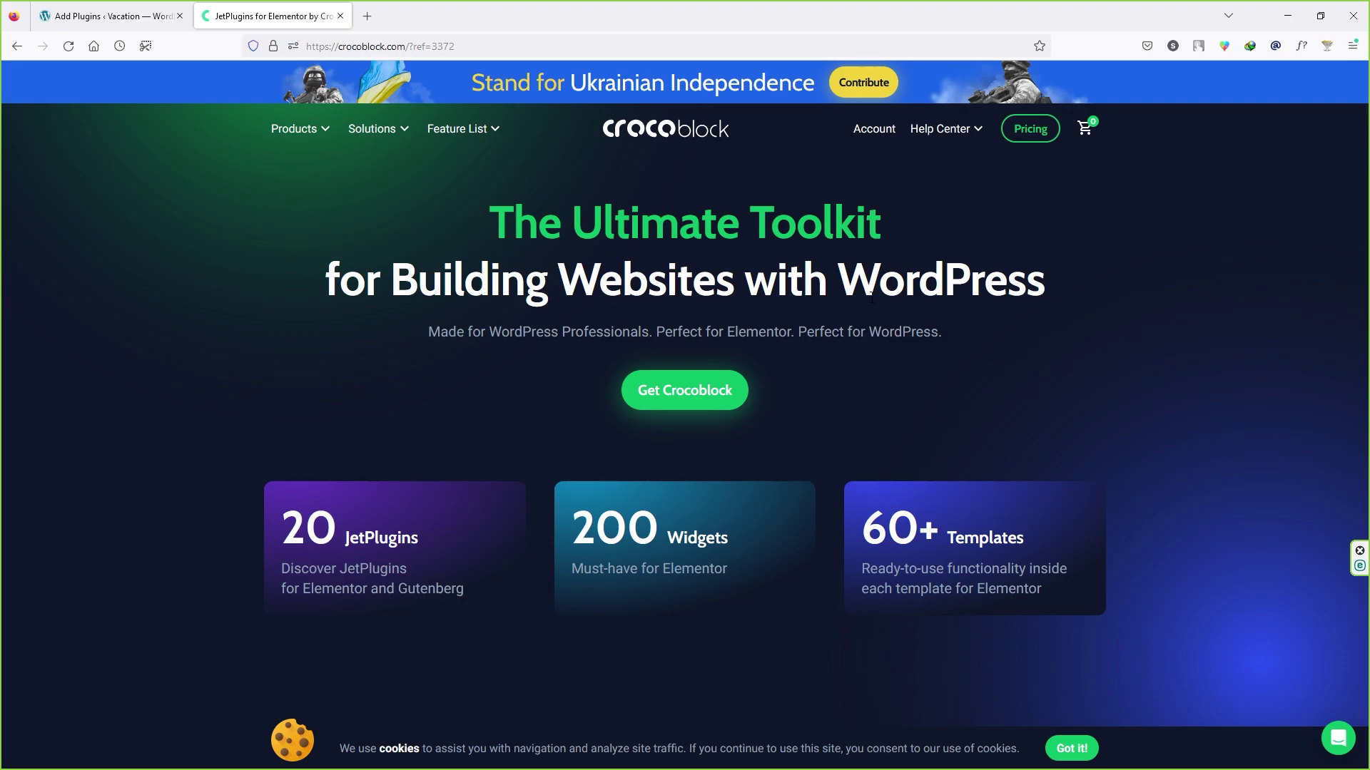
# Step: Open the Vacation Rental Directory (BaliRento) template page and bring up its subscription plans
pyautogui.moveTo(405, 134)
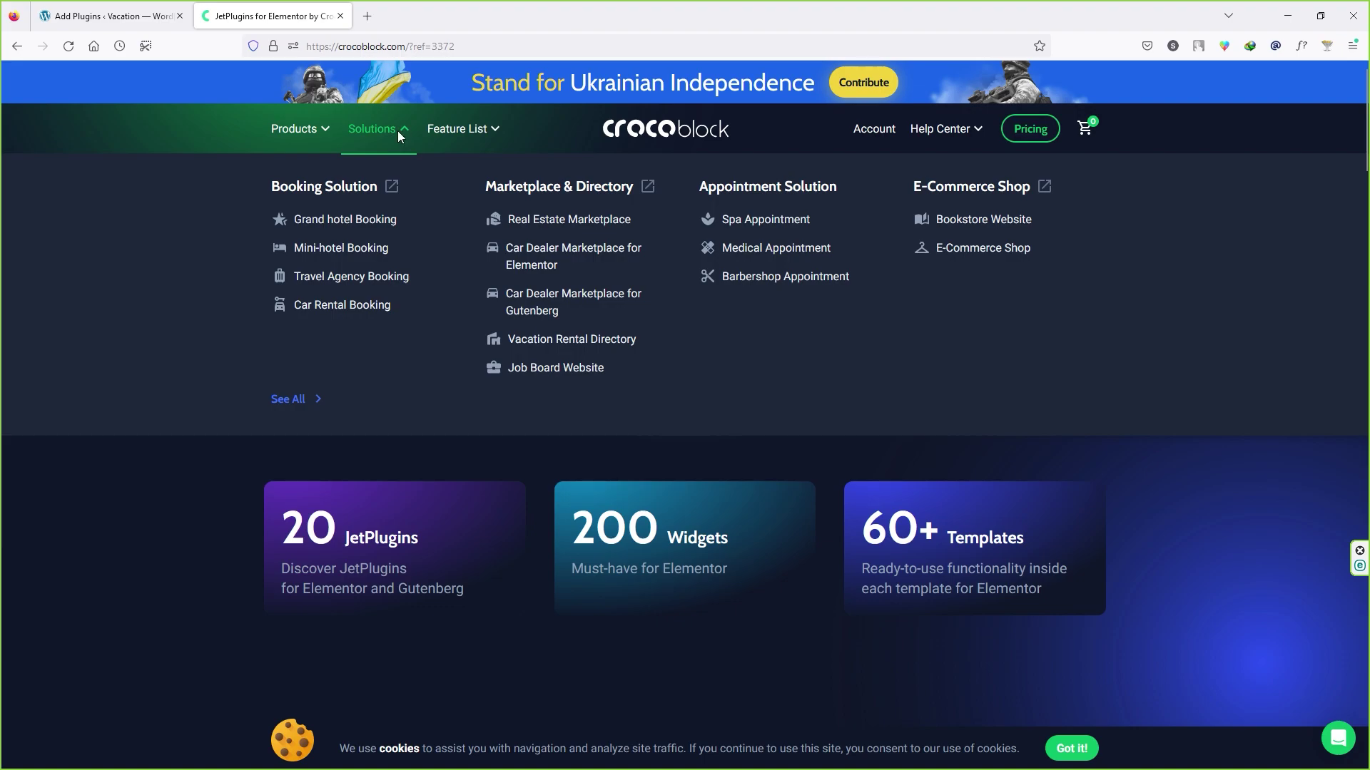
pyautogui.click(582, 342)
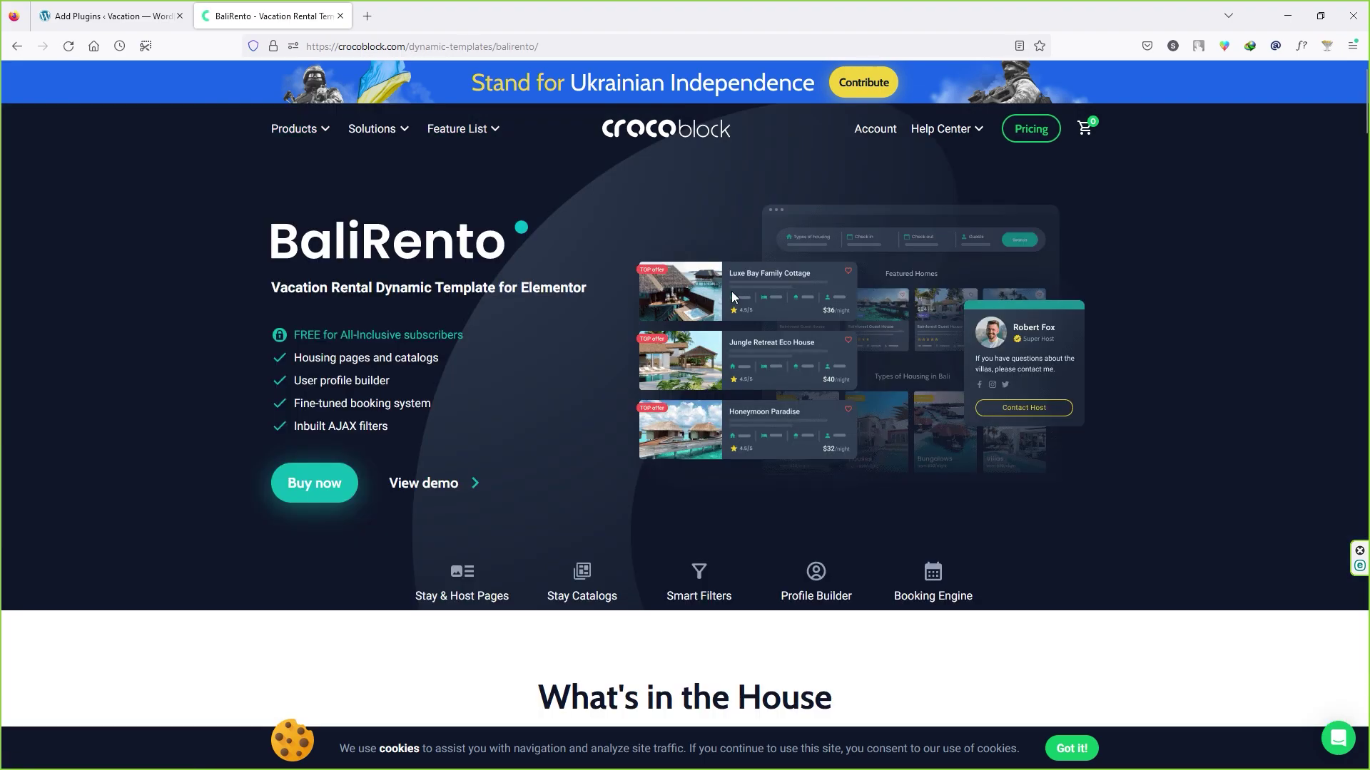
pyautogui.scroll(-6, 680, 311)
pyautogui.scroll(-3, 684, 311)
pyautogui.scroll(4, 671, 324)
pyautogui.scroll(-10, 687, 344)
pyautogui.scroll(-6, 682, 349)
pyautogui.press('Home')
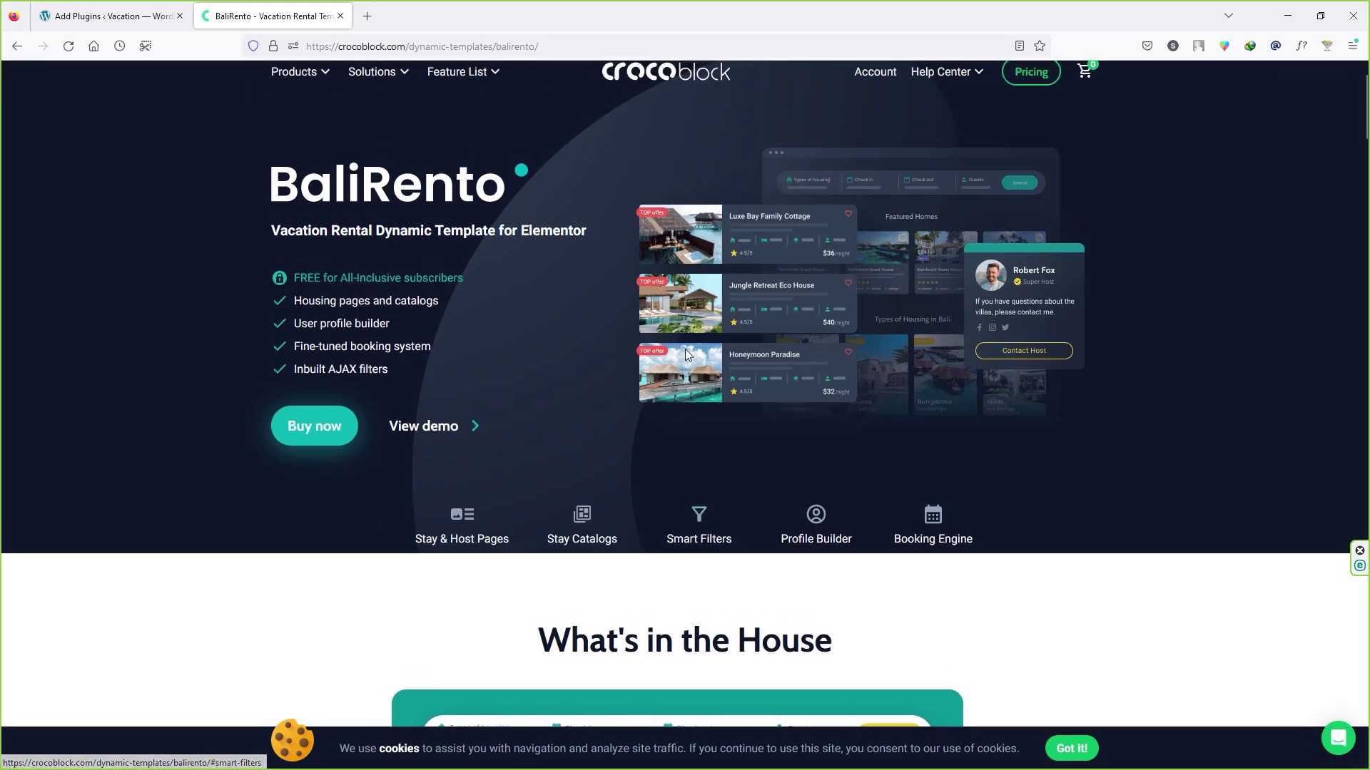
pyautogui.scroll(-5, 697, 471)
pyautogui.scroll(5, 696, 460)
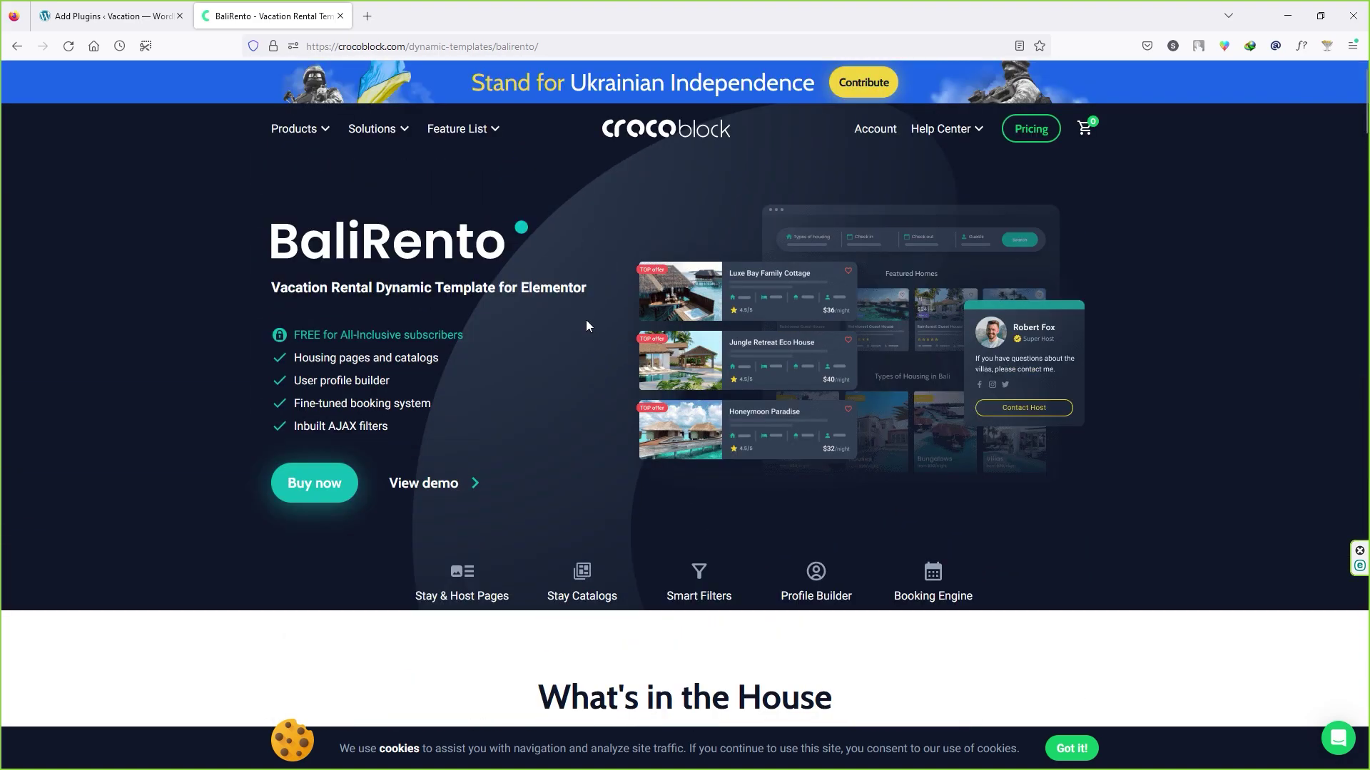
pyautogui.click(311, 493)
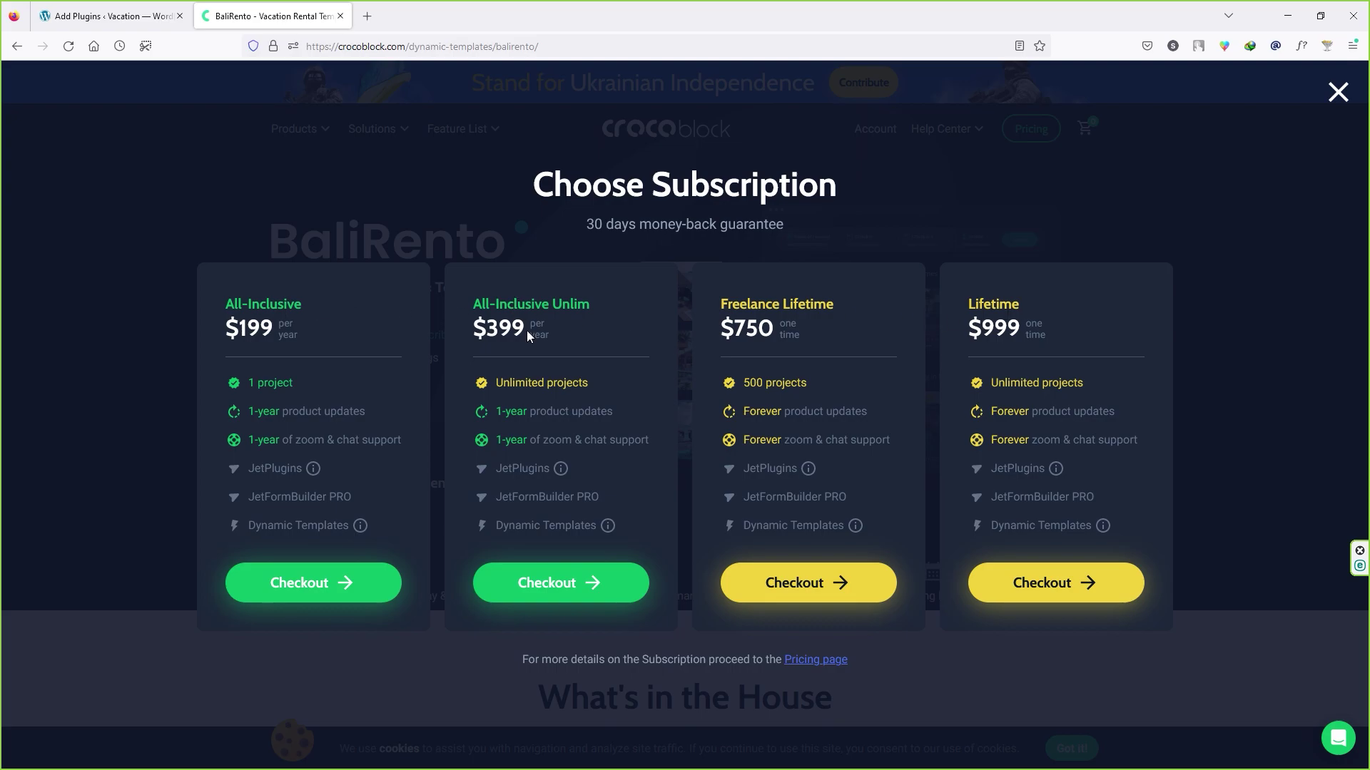
# Step: Compare the Freelance Lifetime, All-Inclusive and All-Inclusive Unlim plan features
pyautogui.doubleClick(796, 305)
pyautogui.click(985, 304)
pyautogui.moveTo(247, 383); pyautogui.dragTo(275, 384)
pyautogui.click(291, 386)
pyautogui.moveTo(255, 412); pyautogui.dragTo(293, 412)
pyautogui.moveTo(254, 440); pyautogui.dragTo(290, 440)
pyautogui.moveTo(572, 303); pyautogui.dragTo(575, 304)
pyautogui.click(618, 312)
# Step: Reach the All-Inclusive Unlim payment step with terms accepted, then close checkout and plans
pyautogui.click(567, 591)
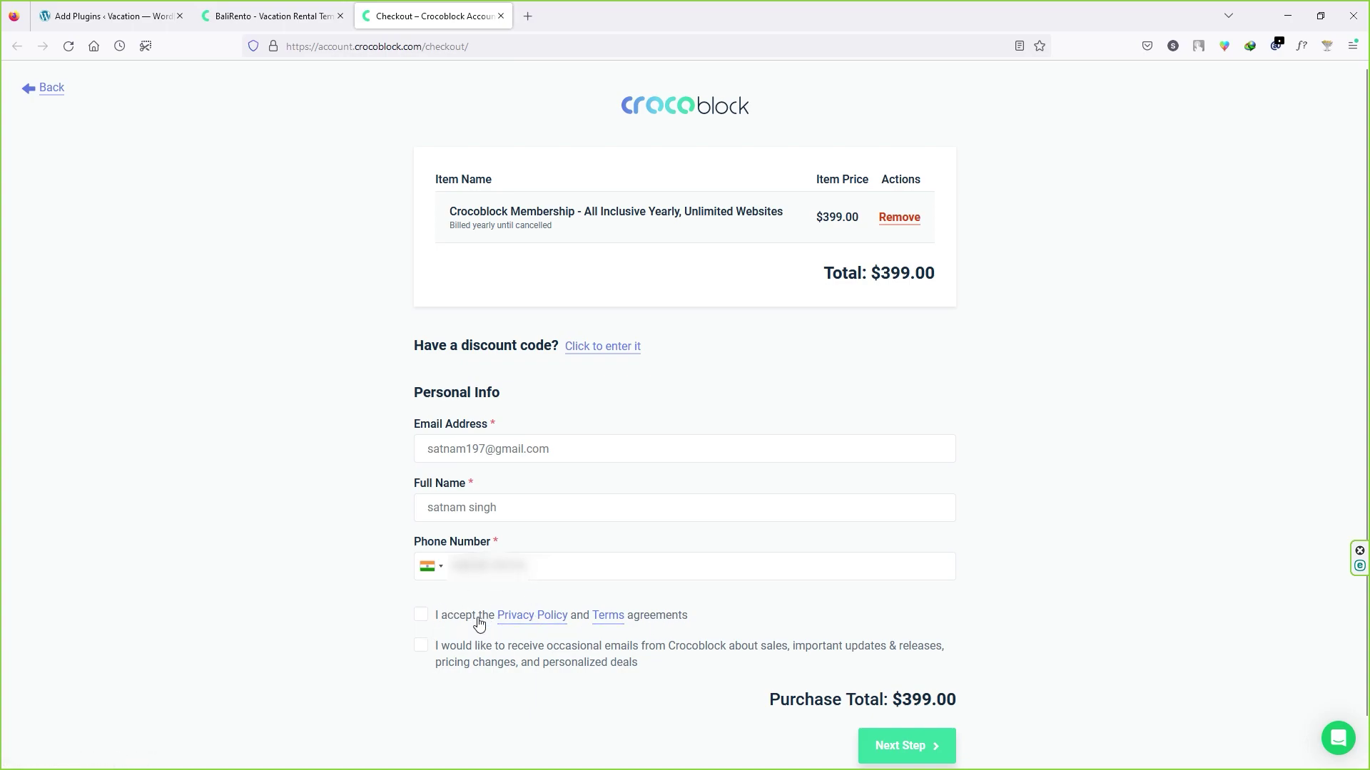
pyautogui.click(422, 620)
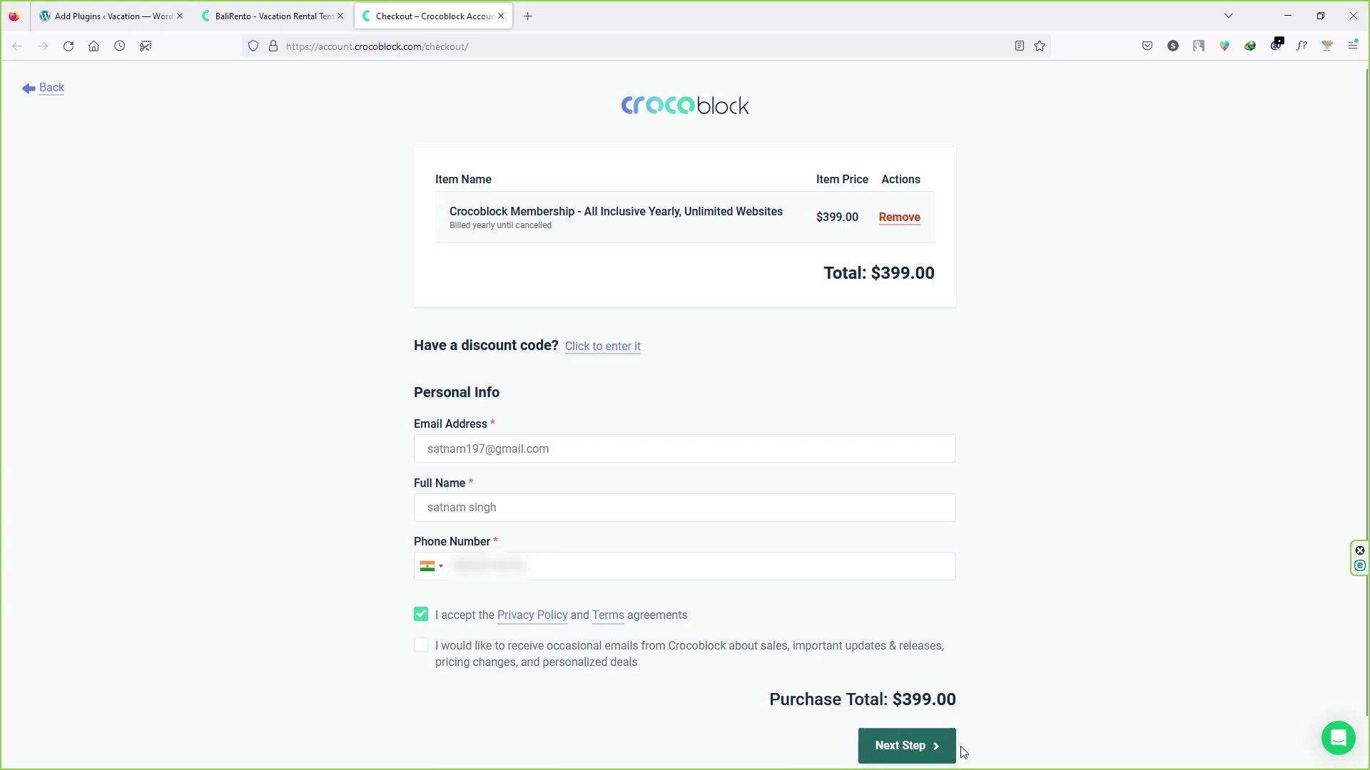
pyautogui.click(919, 751)
pyautogui.scroll(-1, 569, 345)
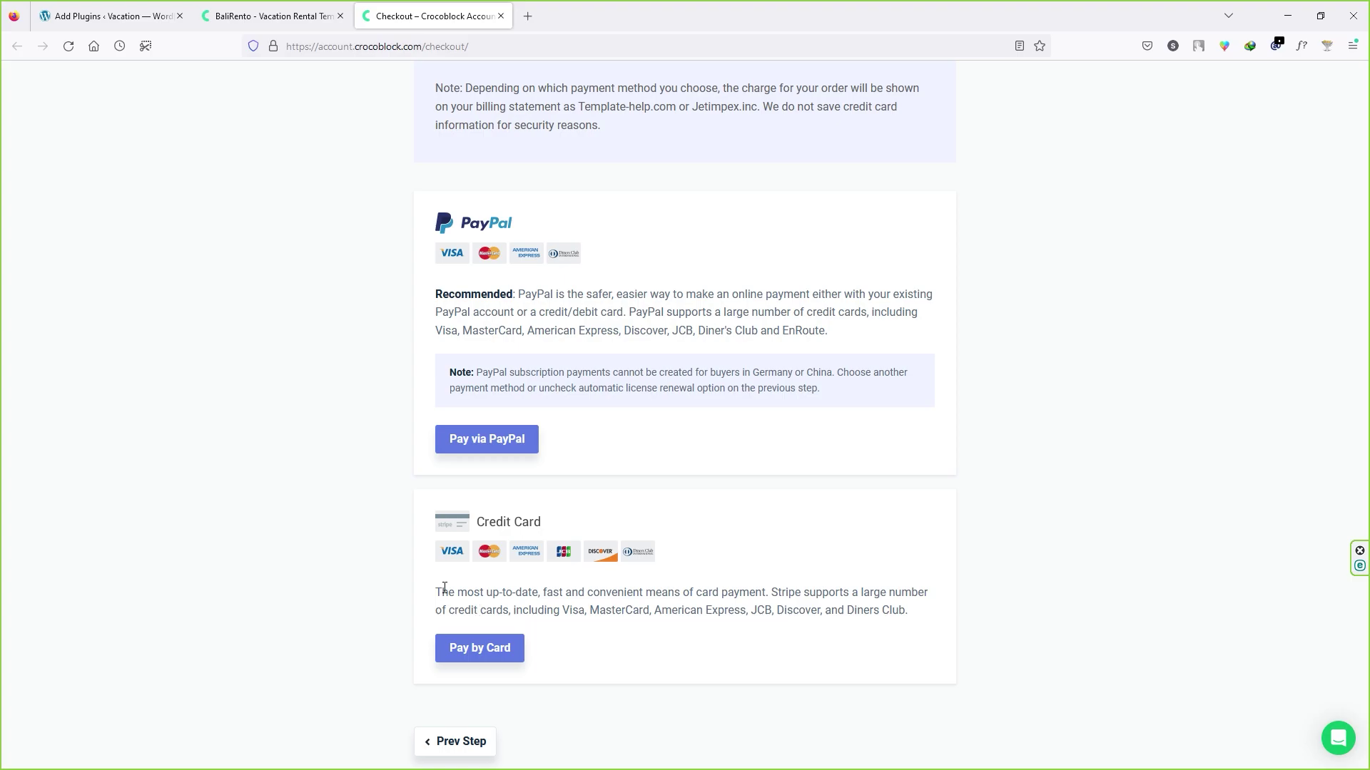
pyautogui.click(501, 16)
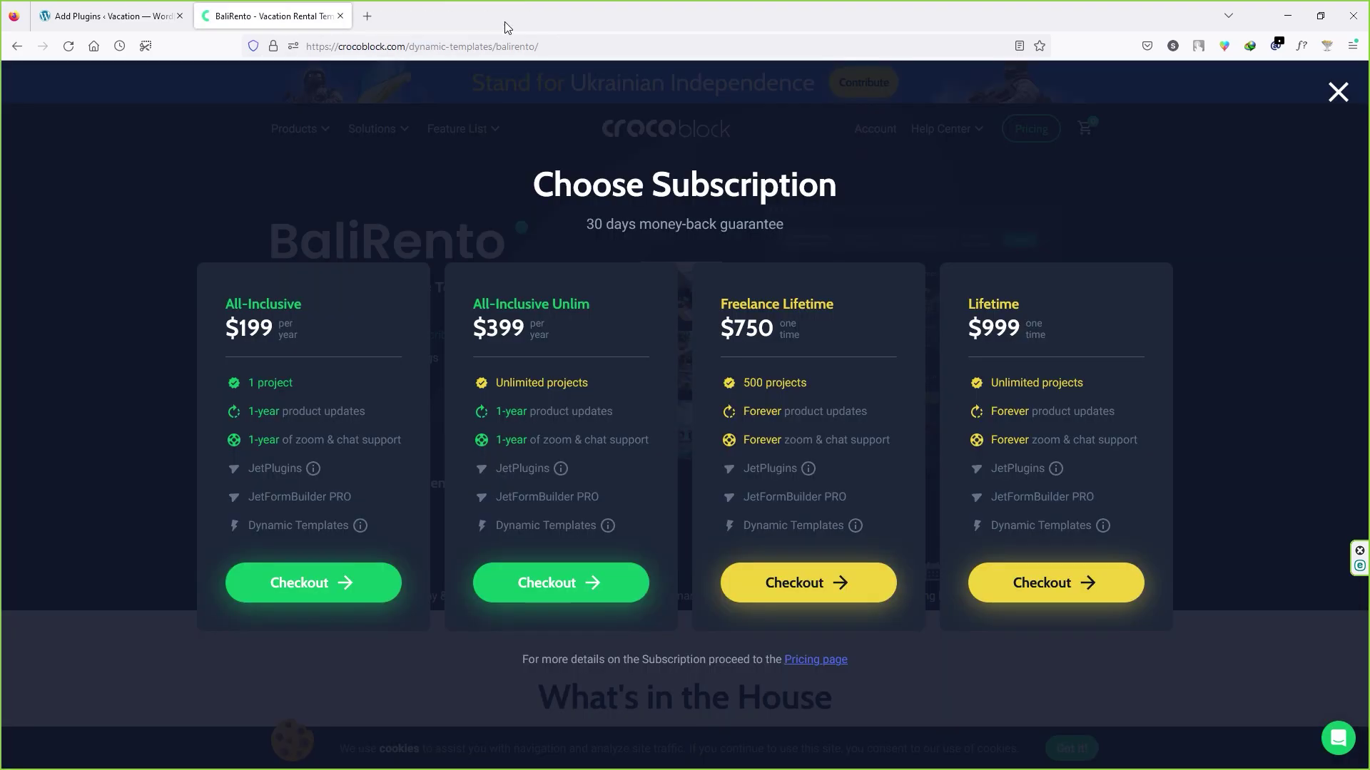
pyautogui.click(1338, 92)
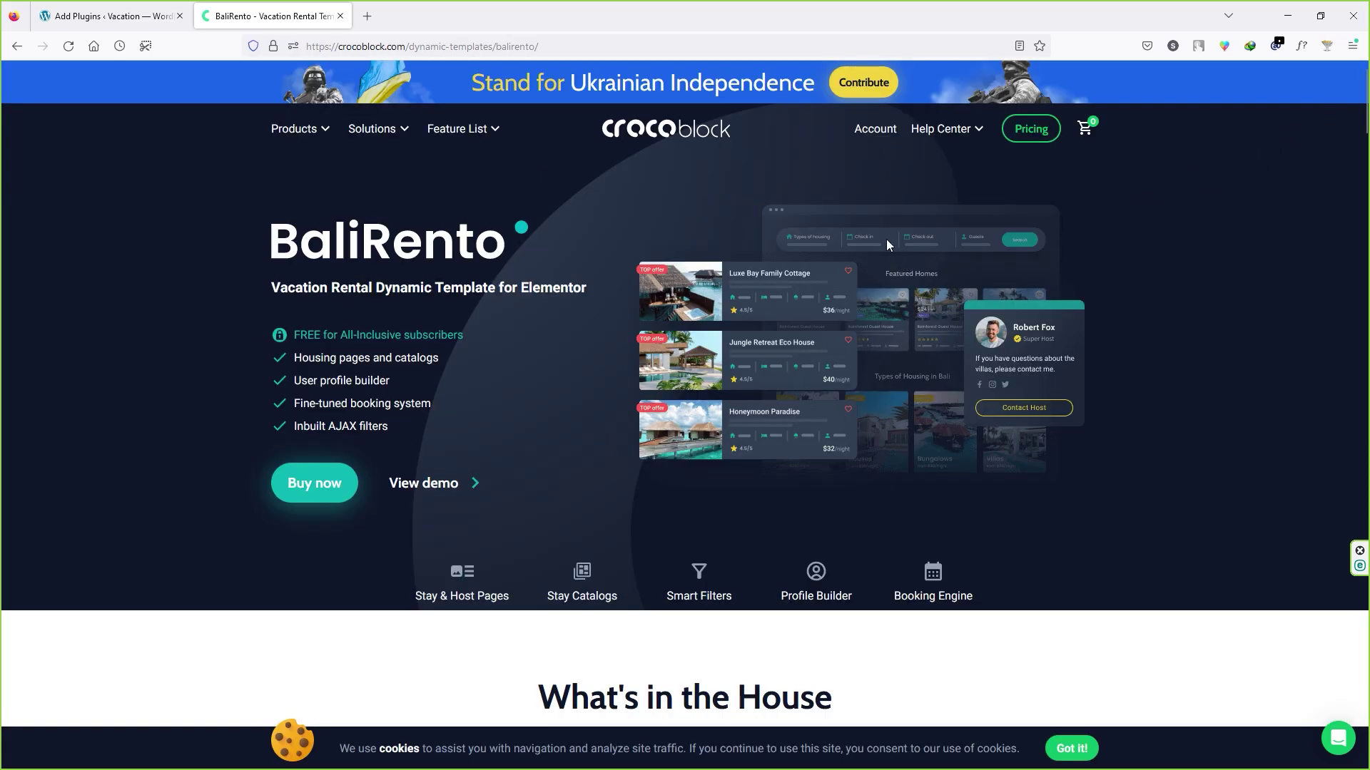
# Step: Browse the Crocoblock account downloads, then return to the WordPress Add Plugins tab
pyautogui.click(881, 135)
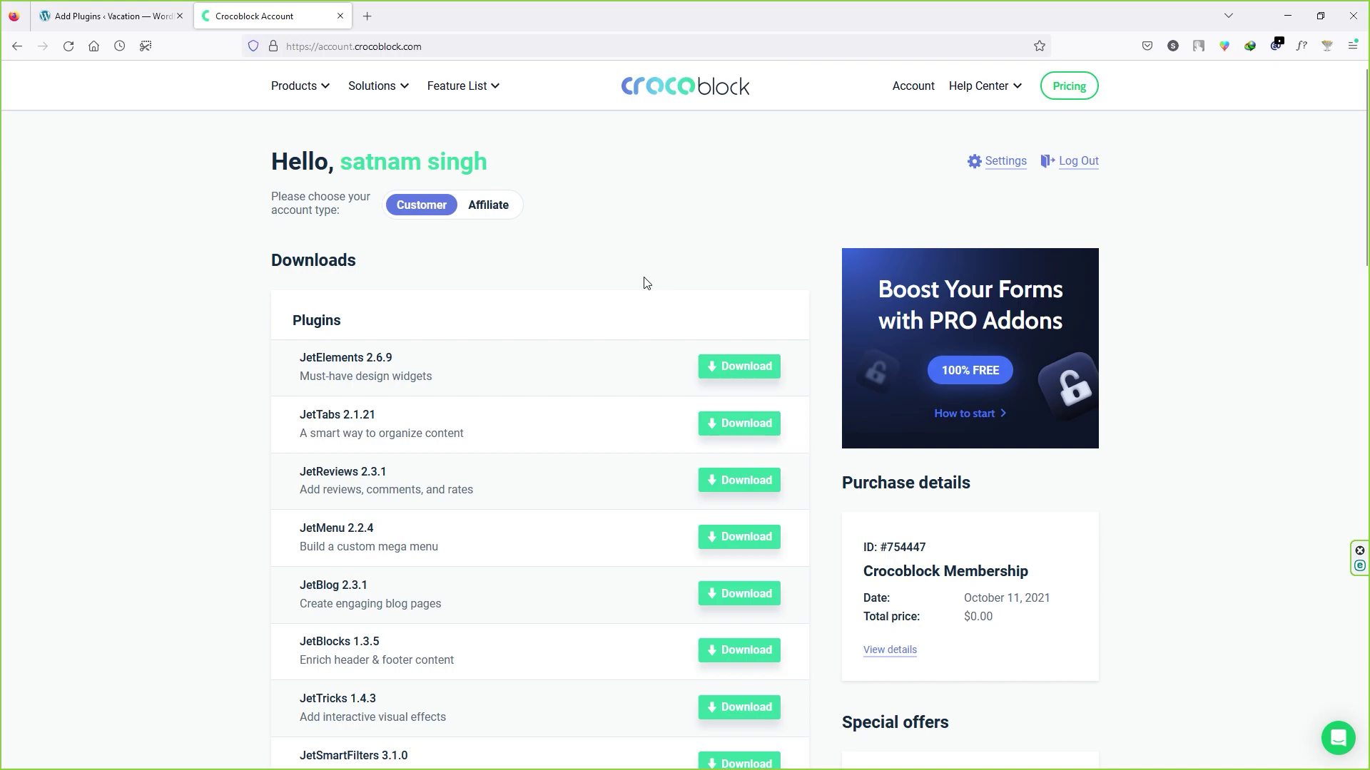
pyautogui.scroll(-3, 644, 283)
pyautogui.scroll(3, 548, 294)
pyautogui.scroll(-20, 582, 271)
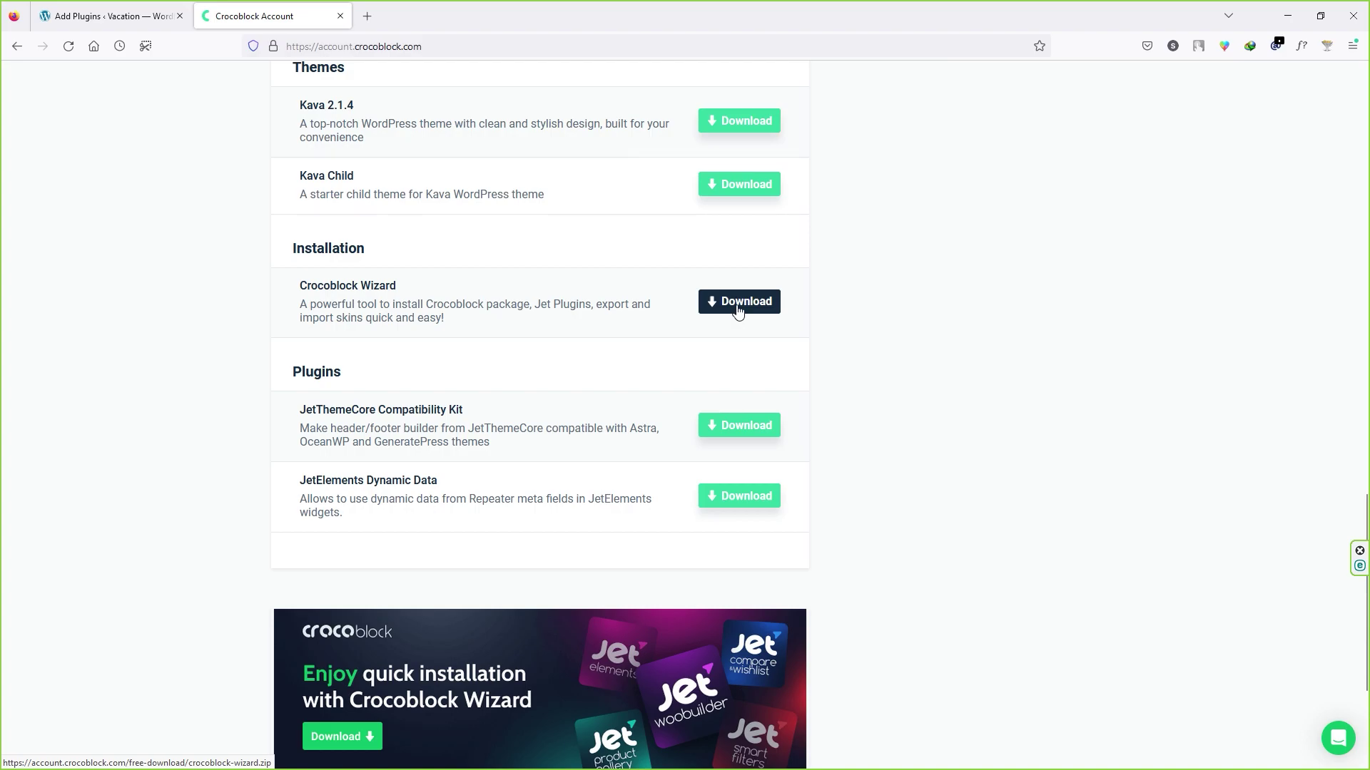
pyautogui.click(111, 9)
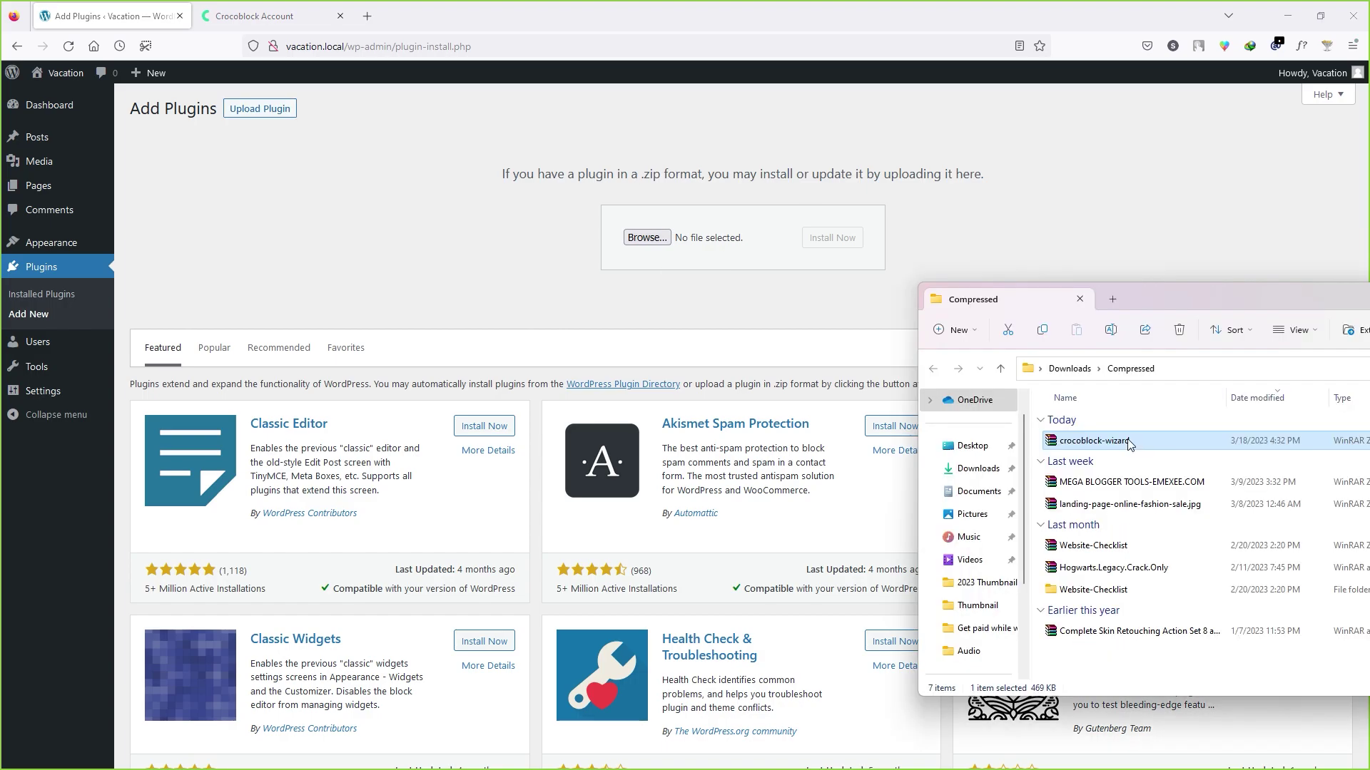
# Step: Upload, install and activate the crocoblock-wizard.zip plugin, then launch its wizard
pyautogui.moveTo(1129, 444); pyautogui.dragTo(719, 250)
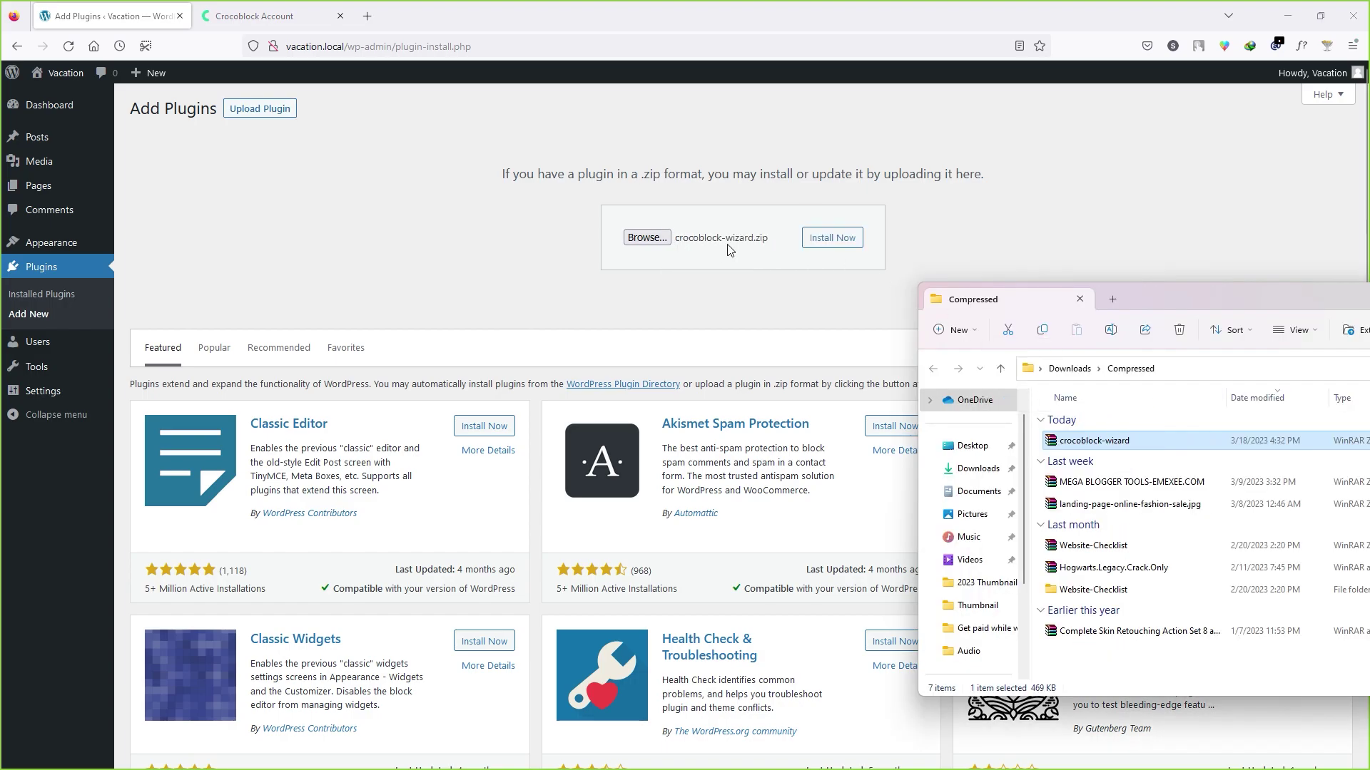
pyautogui.click(851, 248)
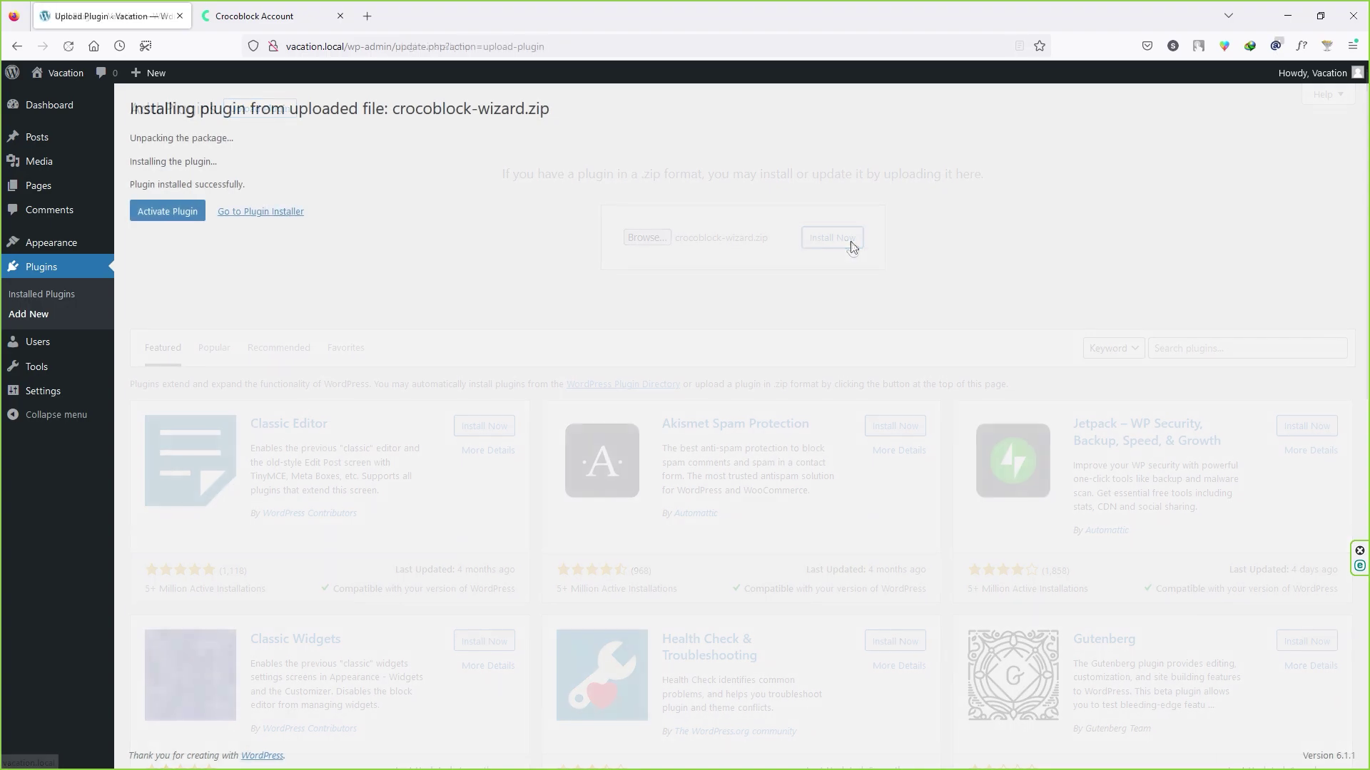
pyautogui.click(179, 225)
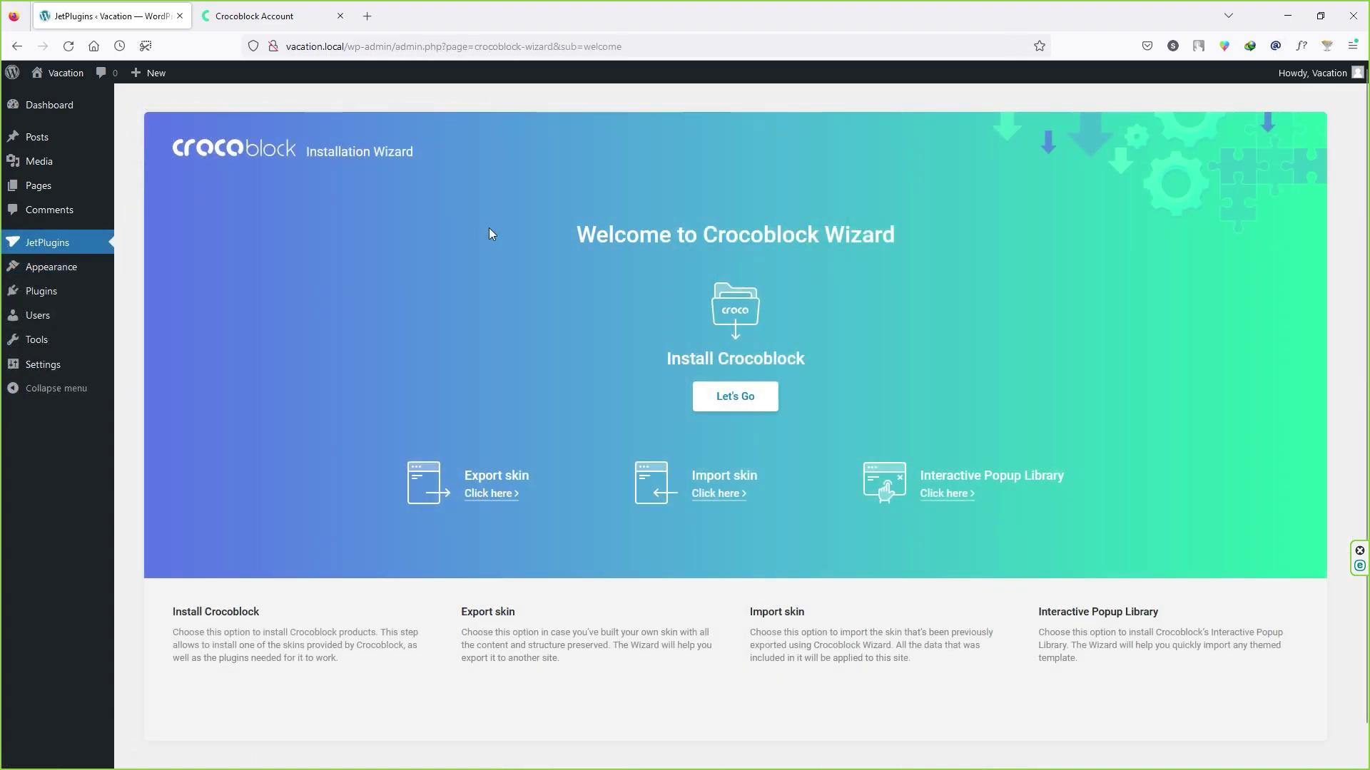
pyautogui.click(750, 401)
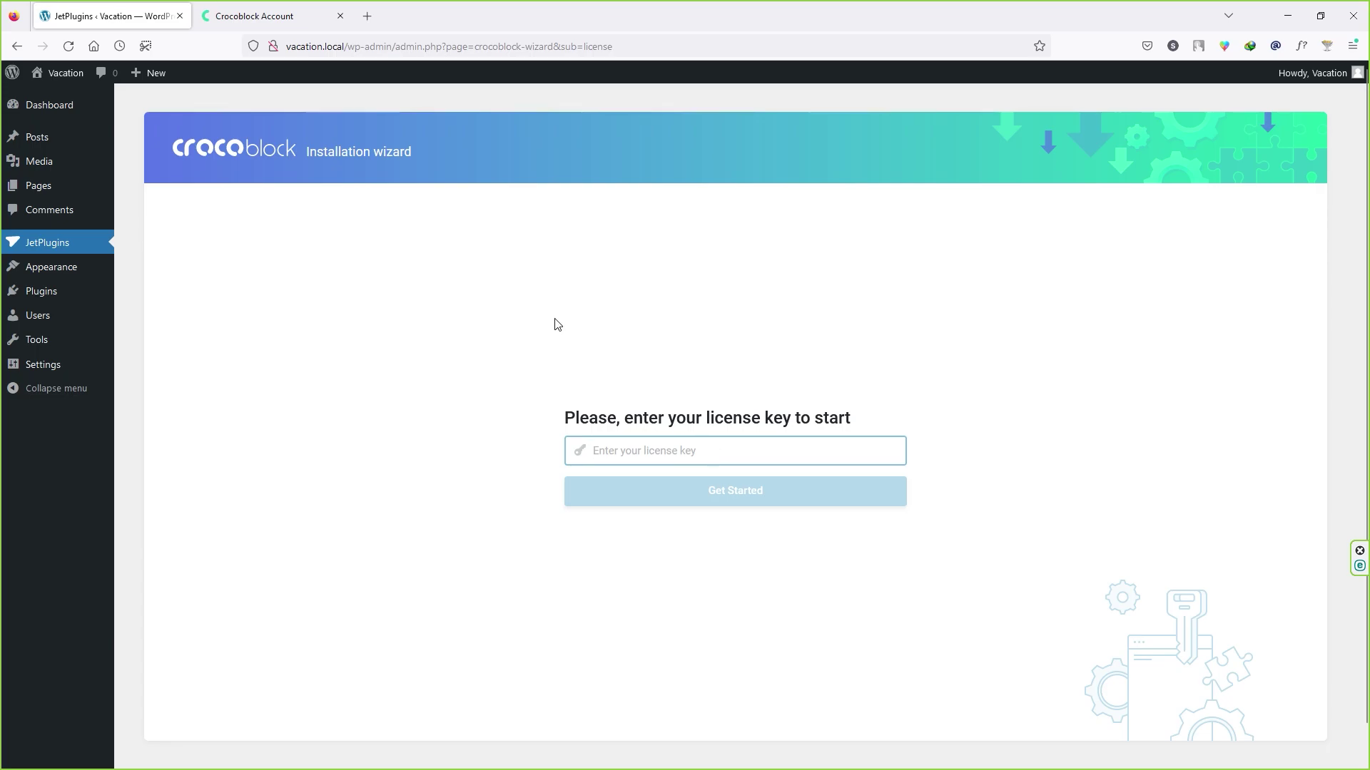
# Step: Copy the license key from the Crocoblock account and activate the wizard with it
pyautogui.click(278, 7)
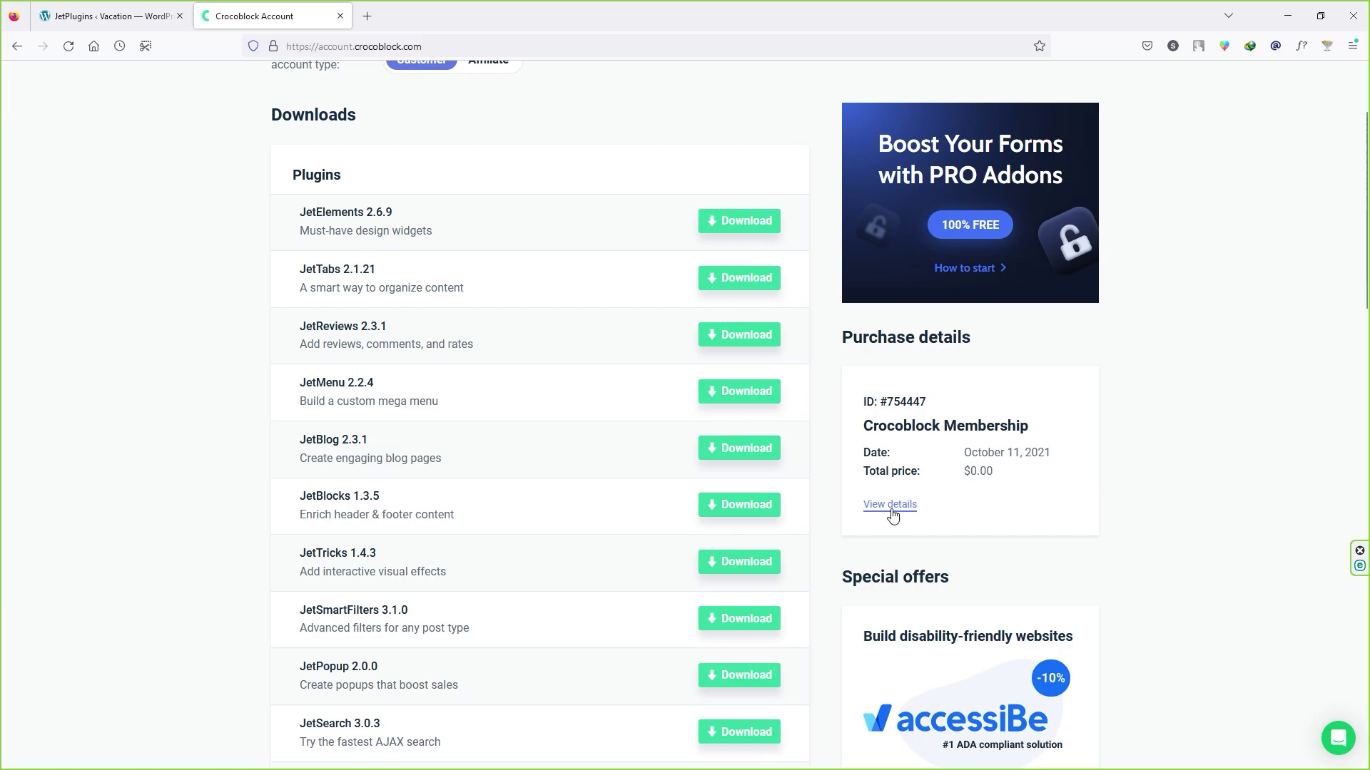
pyautogui.click(895, 513)
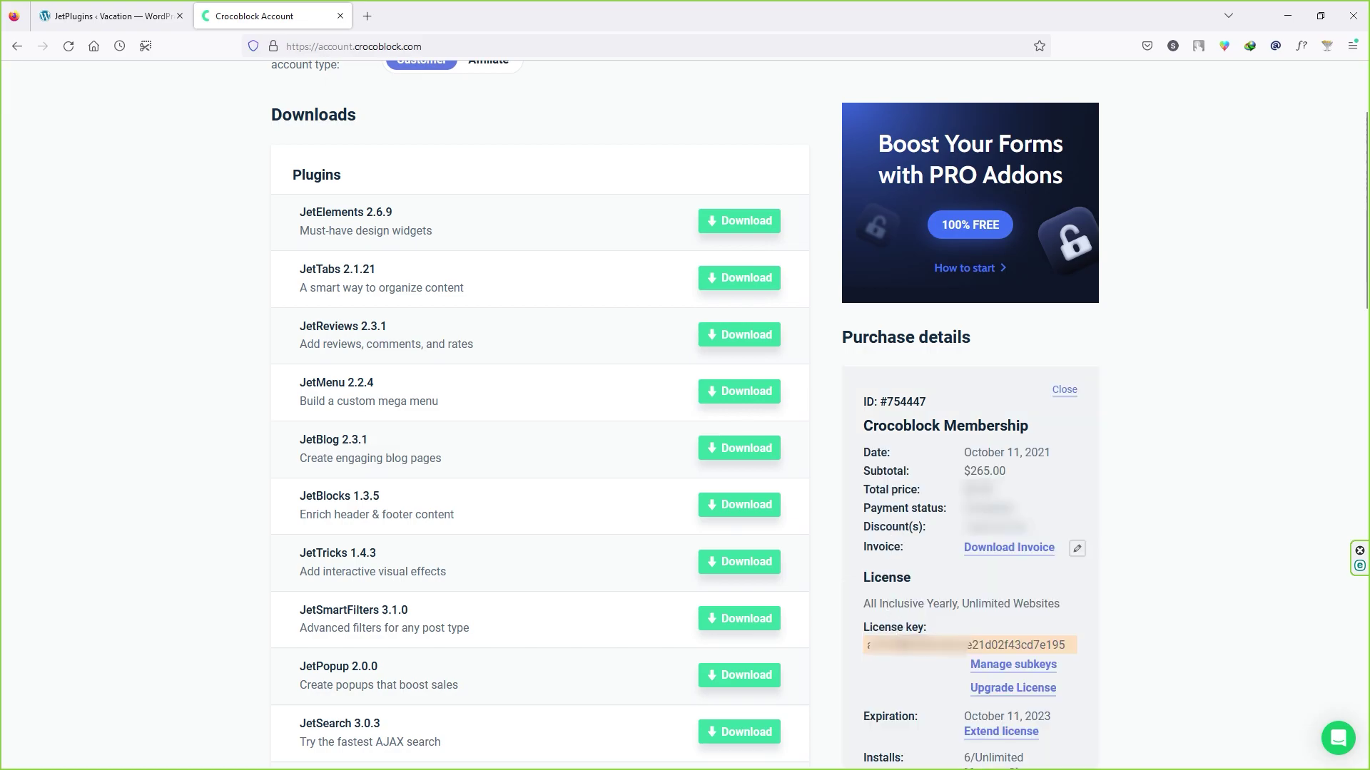
pyautogui.click(964, 645)
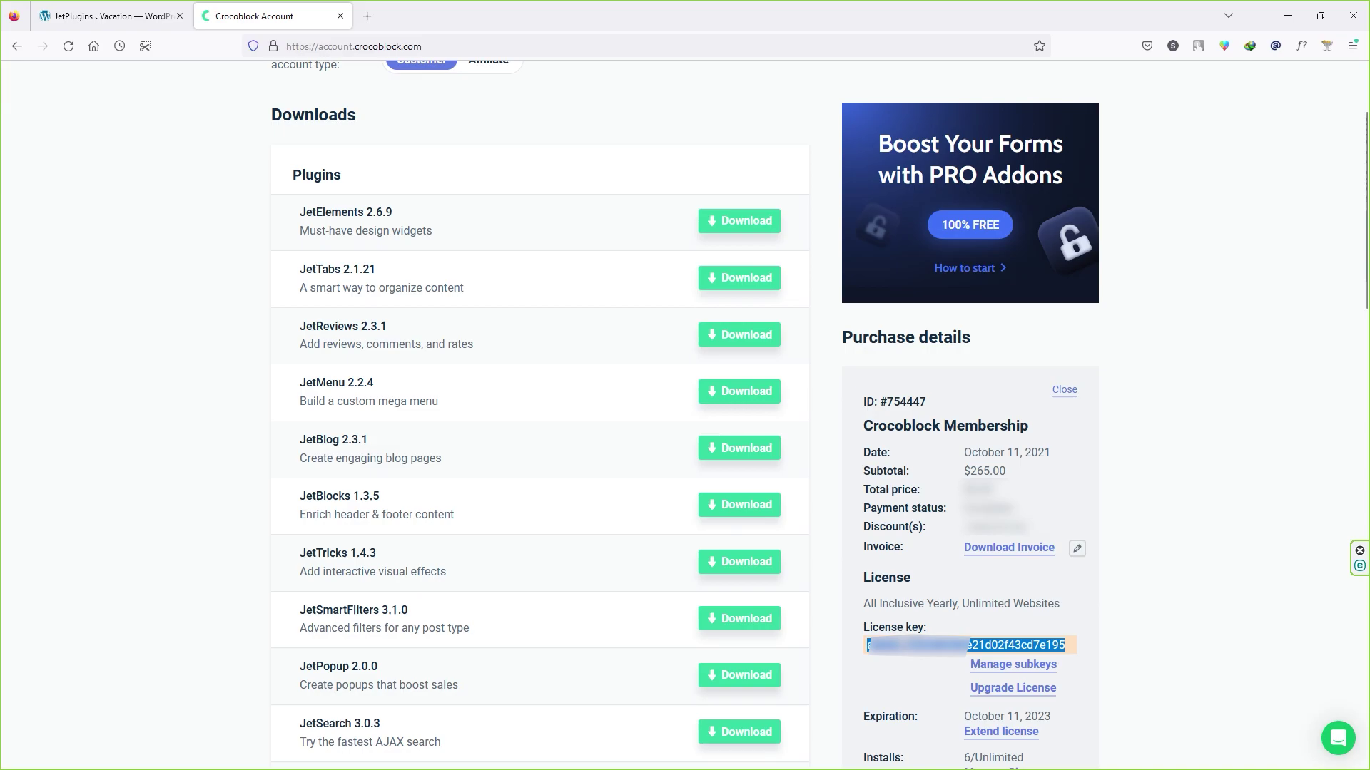
pyautogui.click(117, 17)
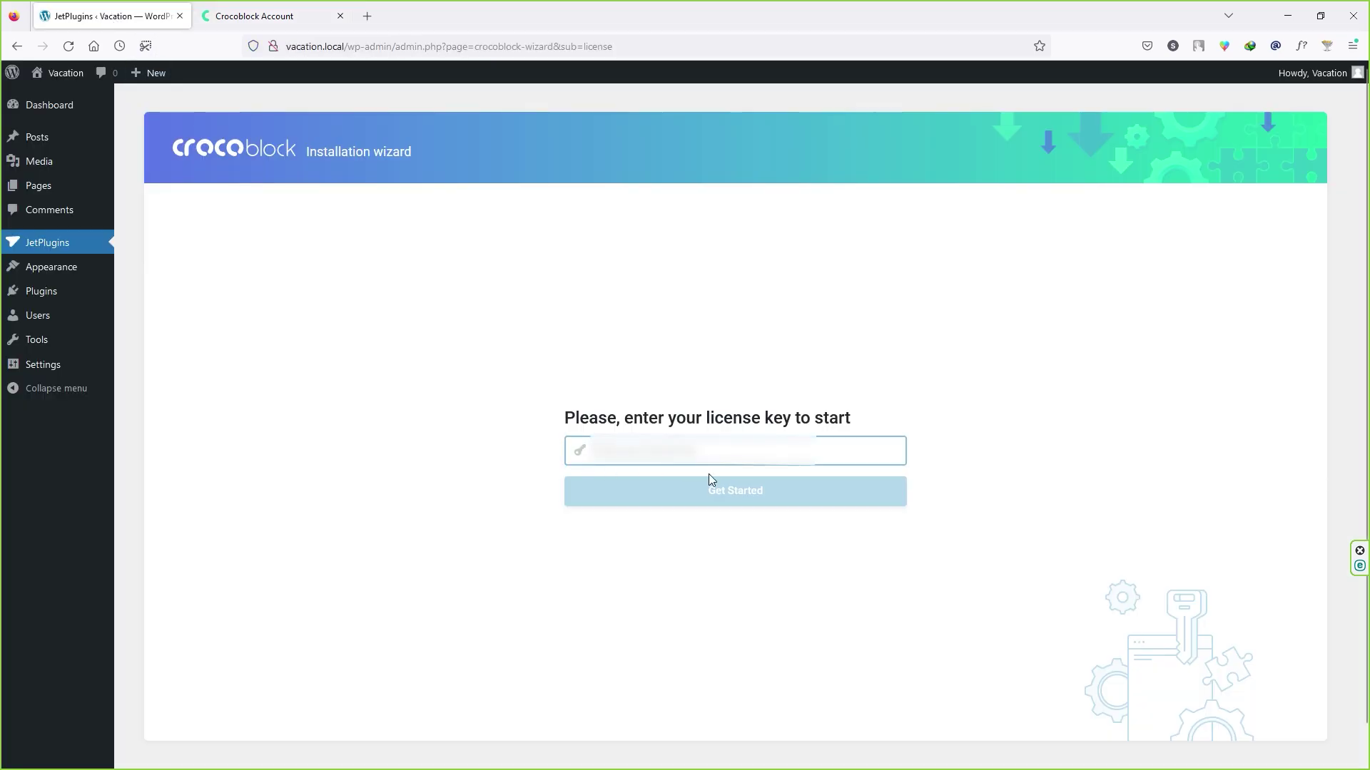
pyautogui.hotkey('ctrl', 'v')
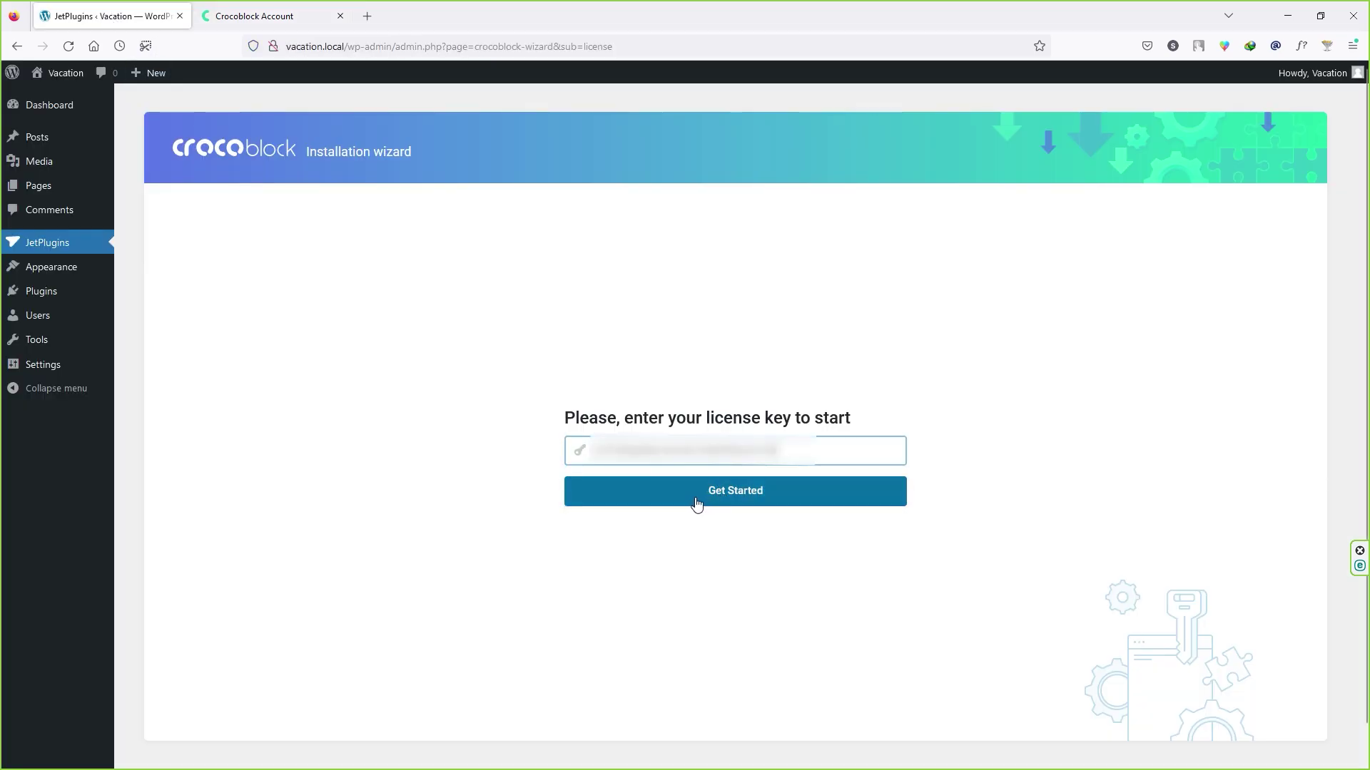
pyautogui.click(697, 503)
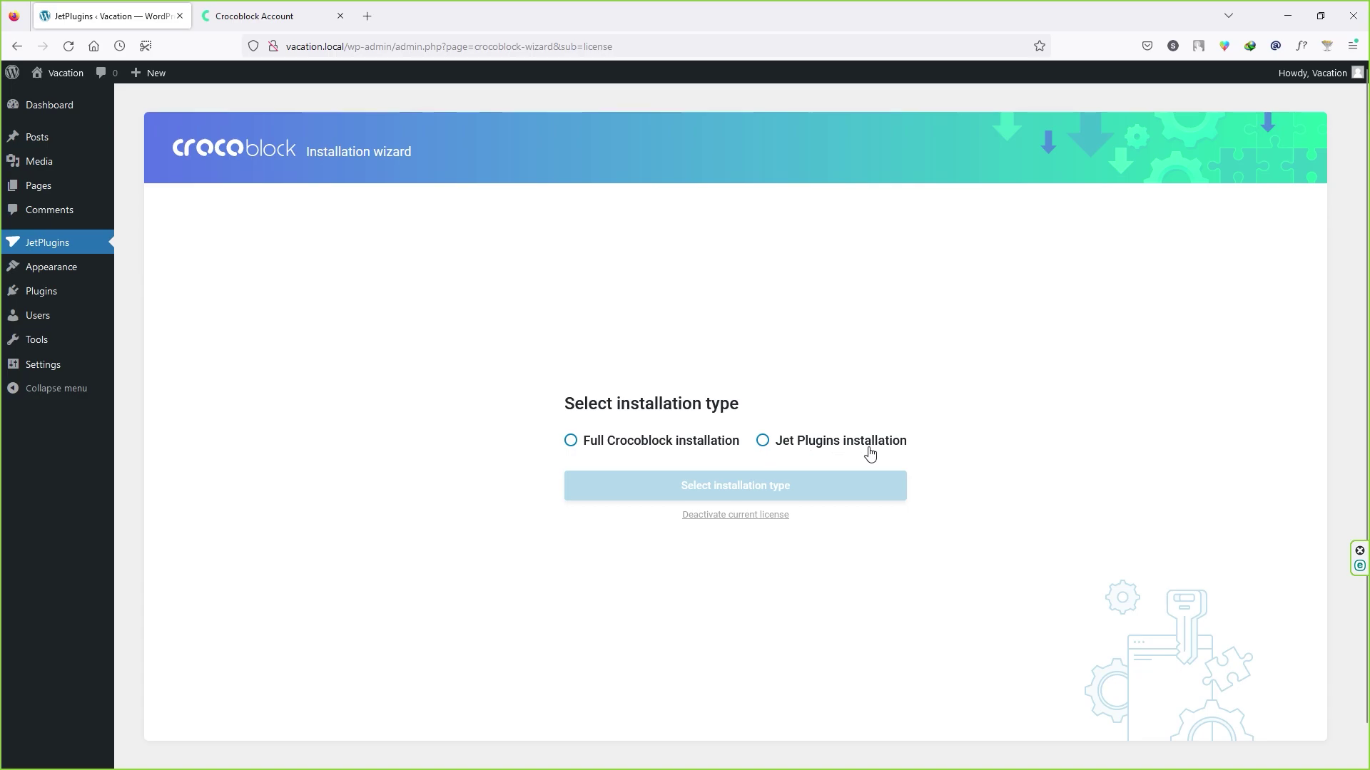
# Step: Choose Full Crocoblock installation and start installing the Kava theme
pyautogui.click(610, 453)
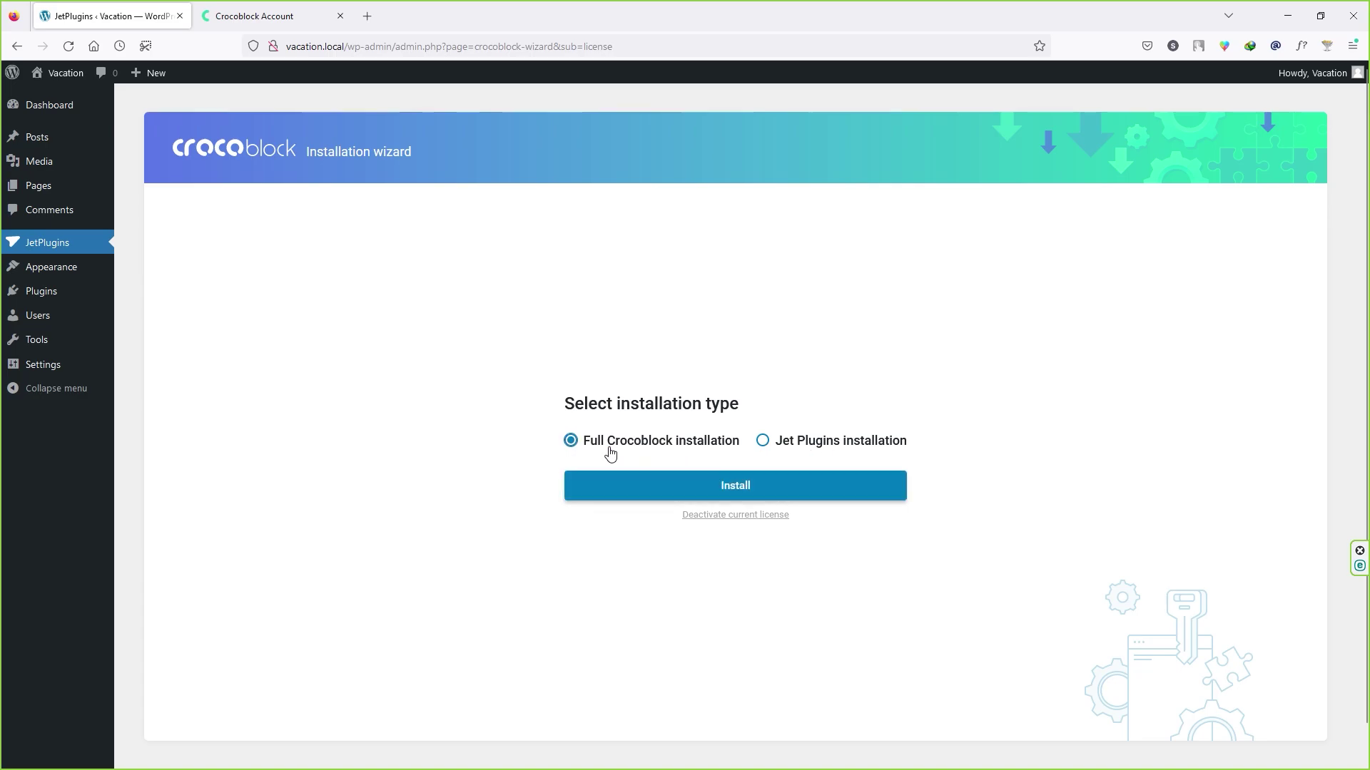
pyautogui.click(752, 485)
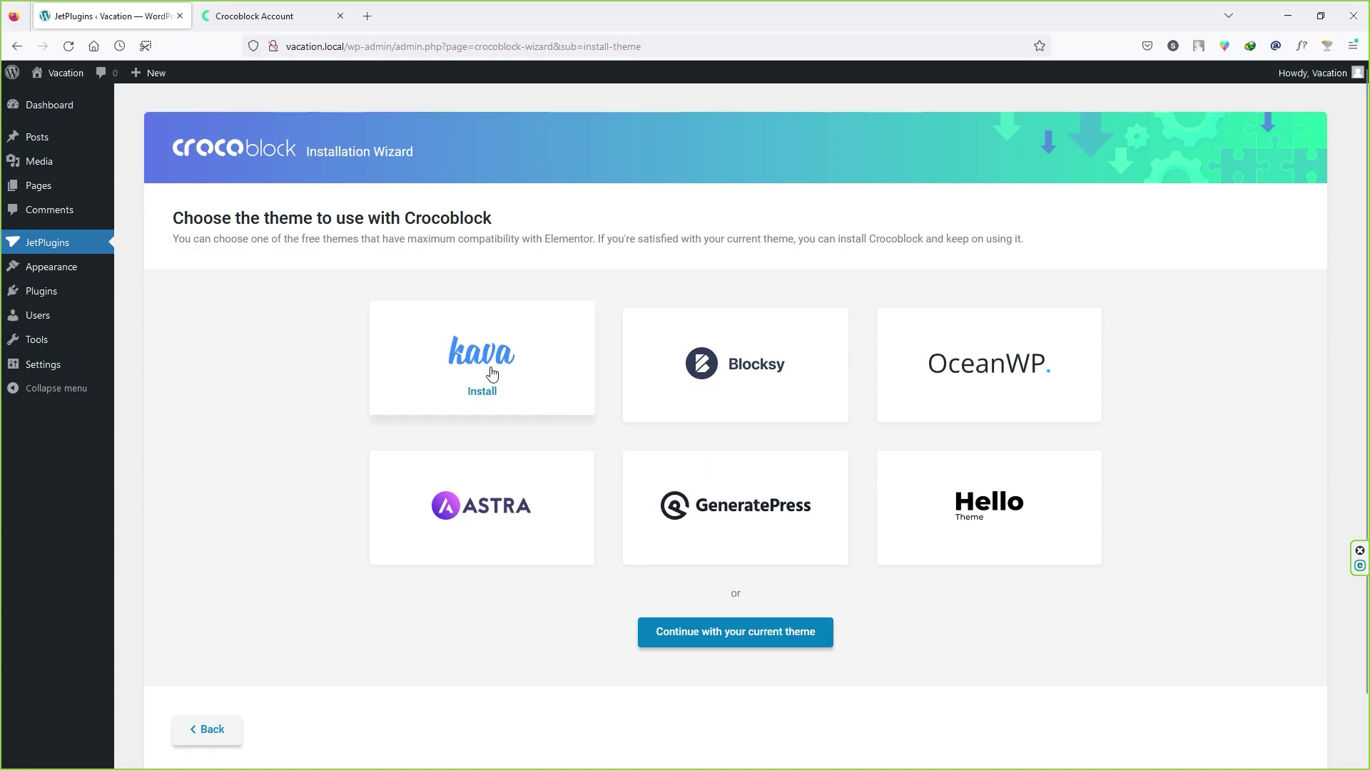
pyautogui.click(488, 394)
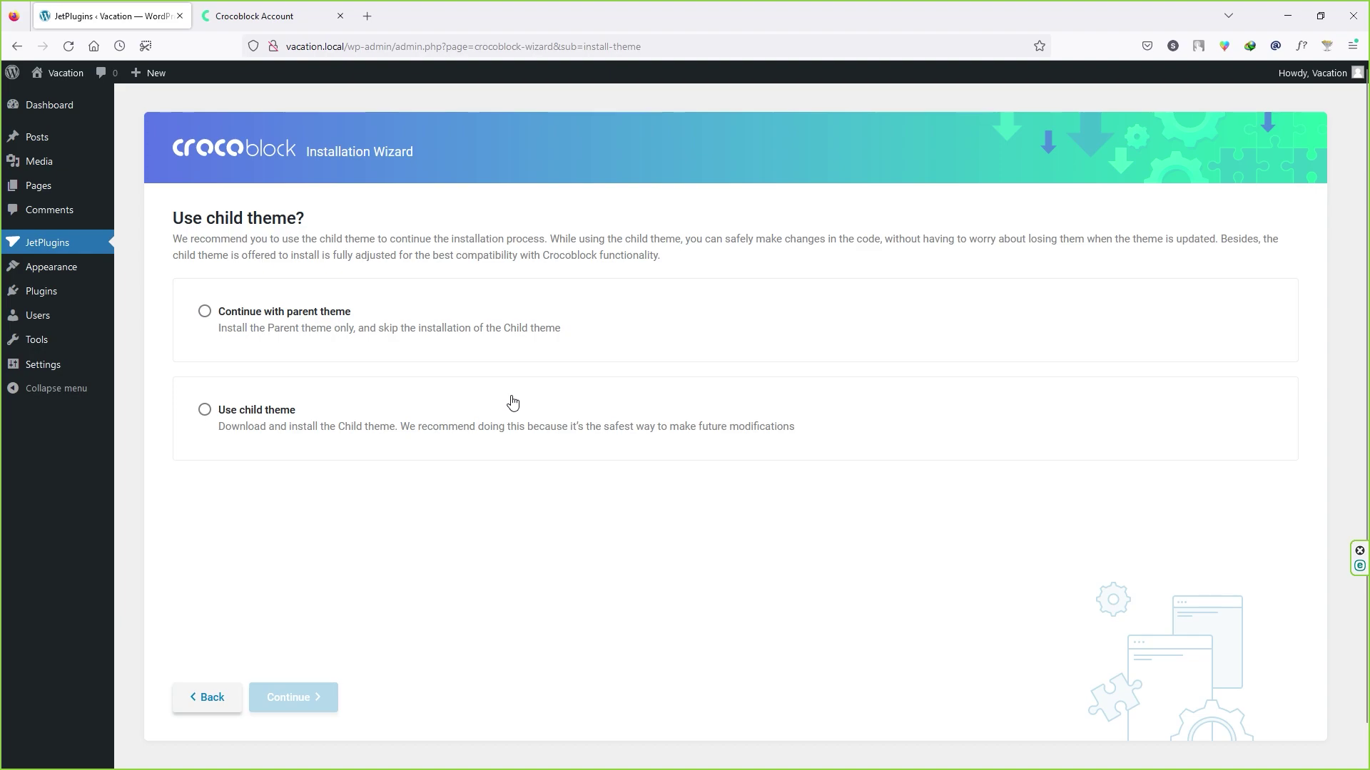
# Step: Install Kava with its child theme, then start installing the BaliRento template
pyautogui.click(272, 431)
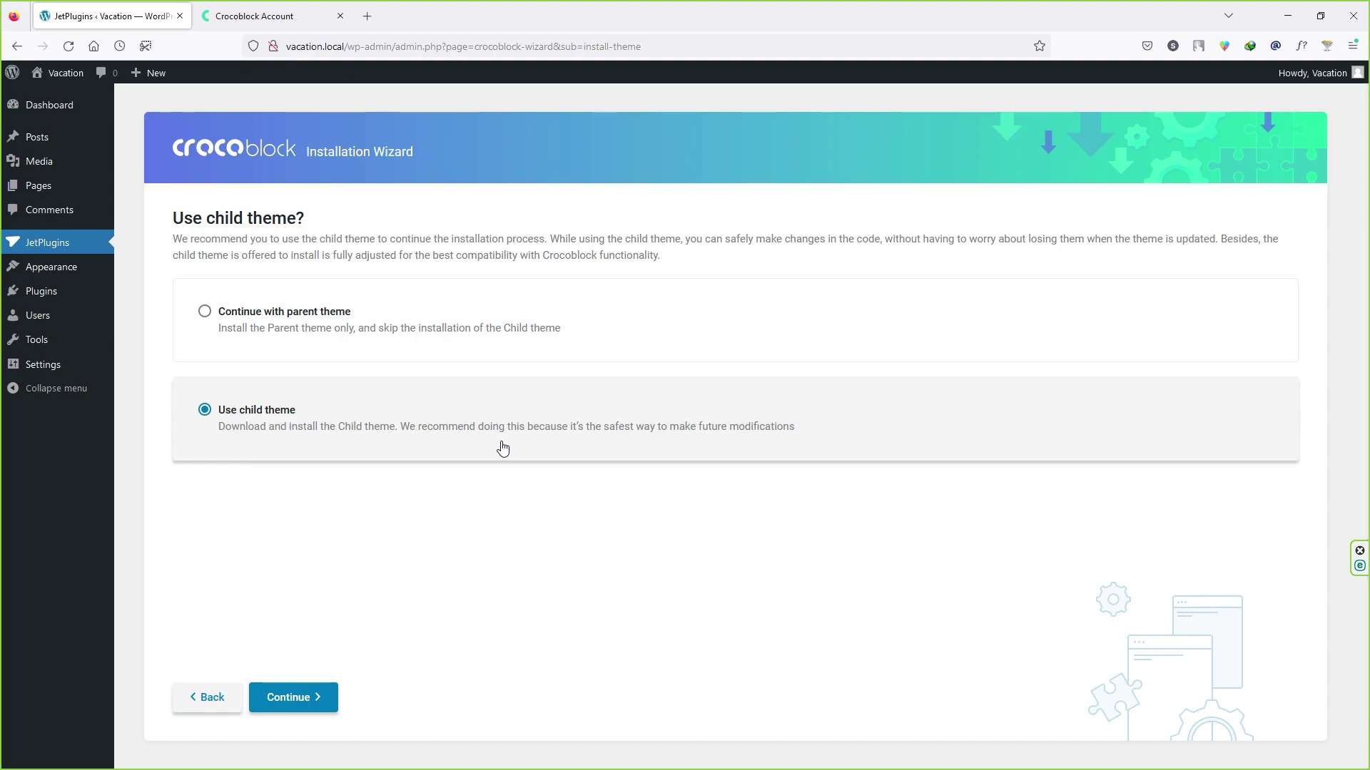
pyautogui.click(313, 700)
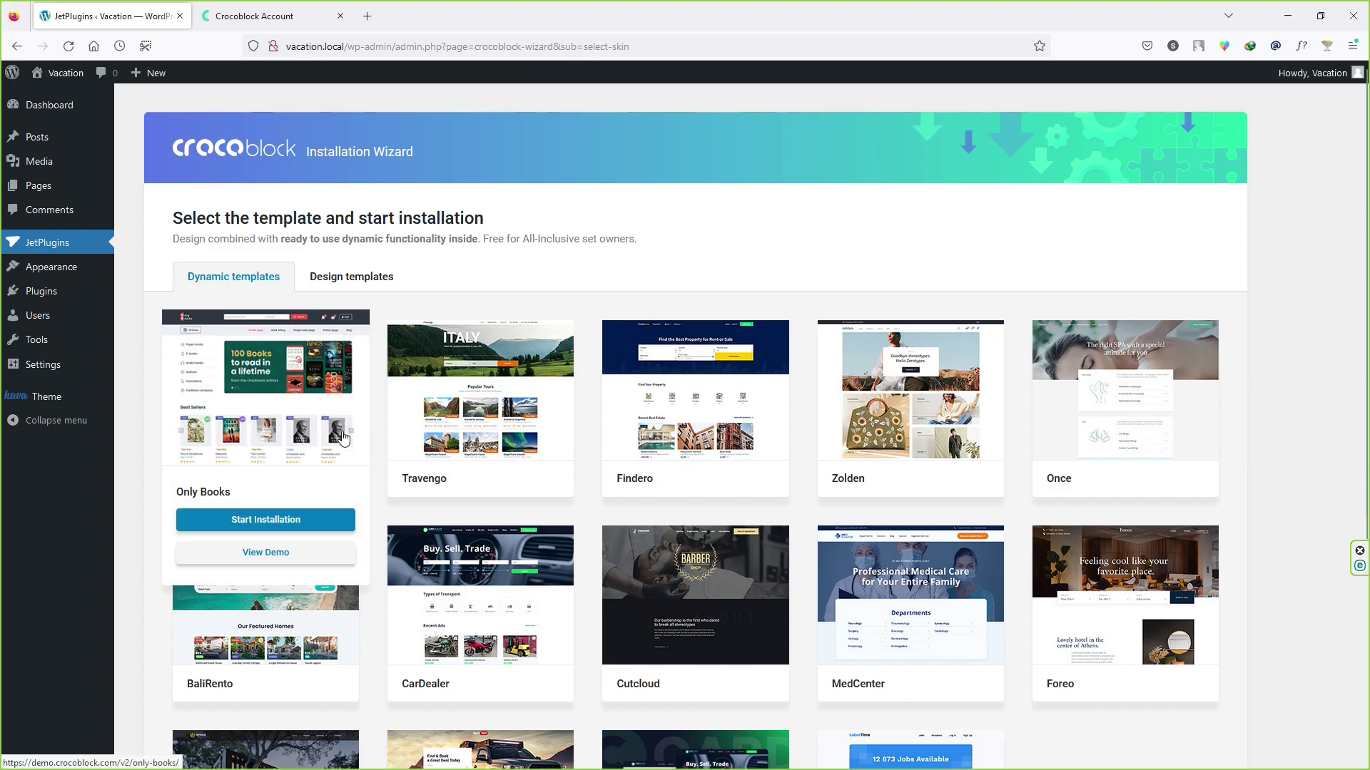
pyautogui.scroll(-3, 346, 440)
pyautogui.moveTo(343, 437)
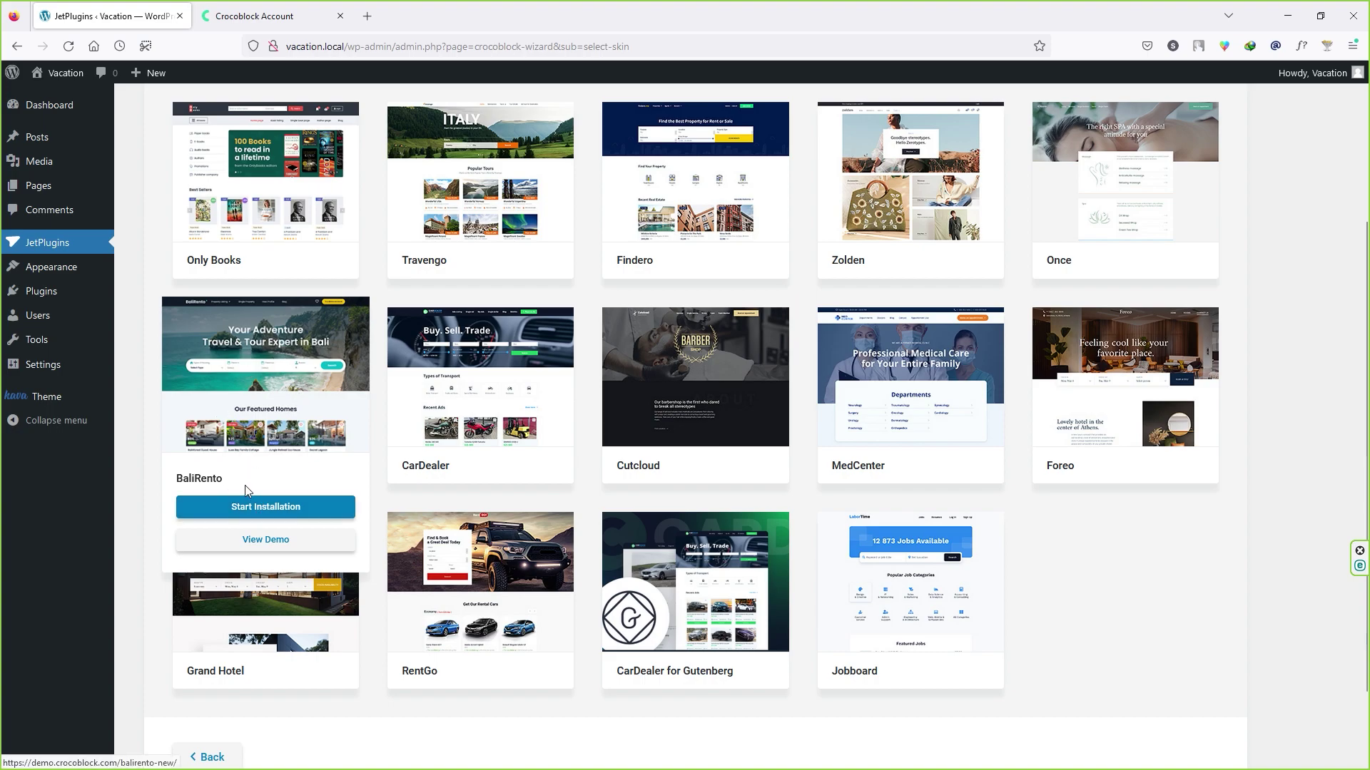
pyautogui.click(279, 510)
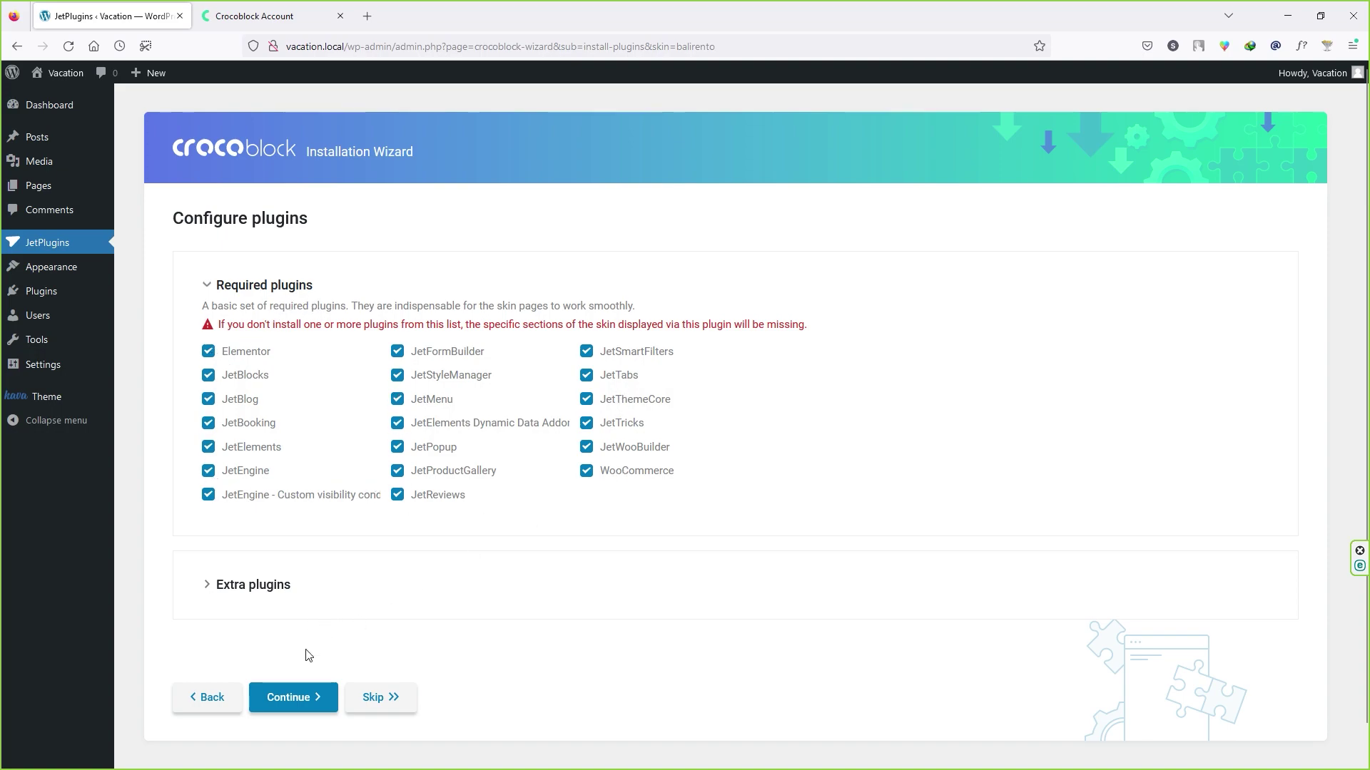
# Step: Install BaliRento's required plugins and choose to replace existing content with demo content
pyautogui.click(302, 703)
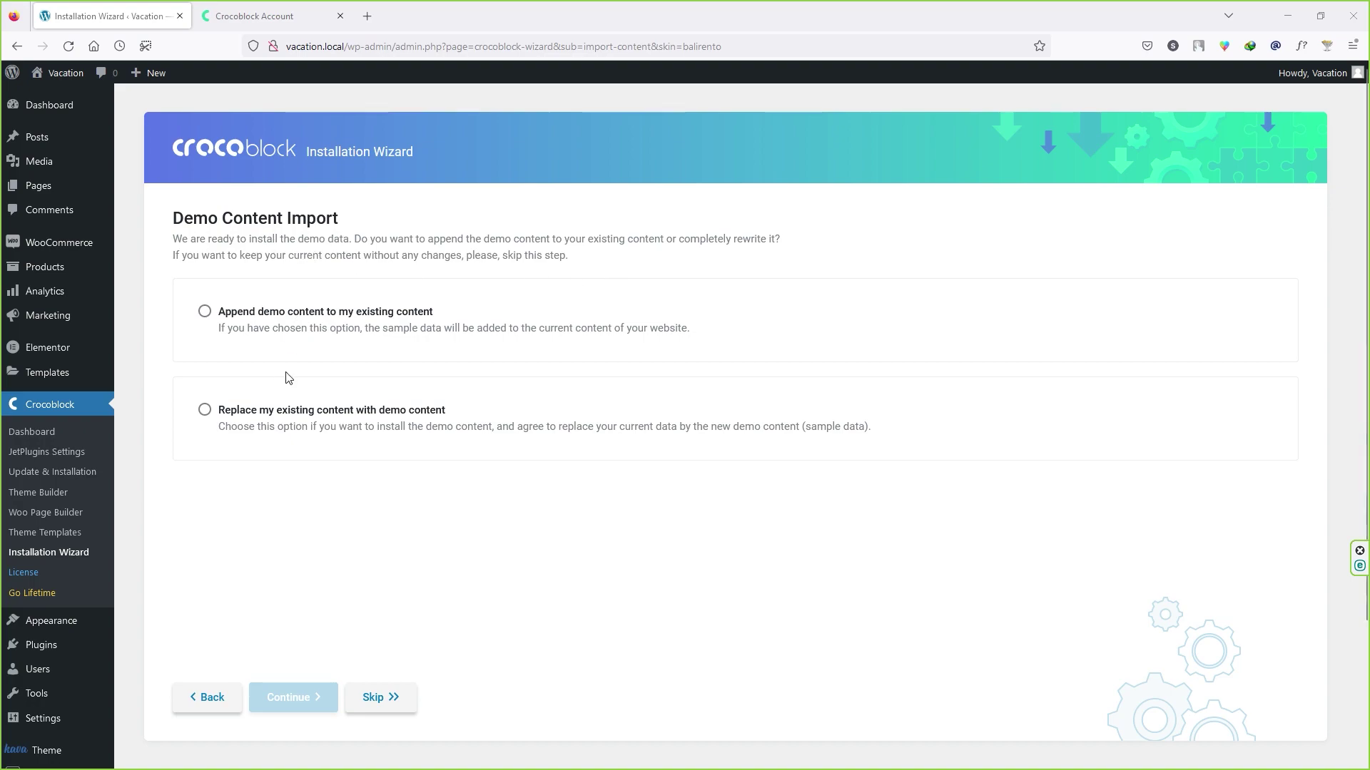
pyautogui.click(244, 432)
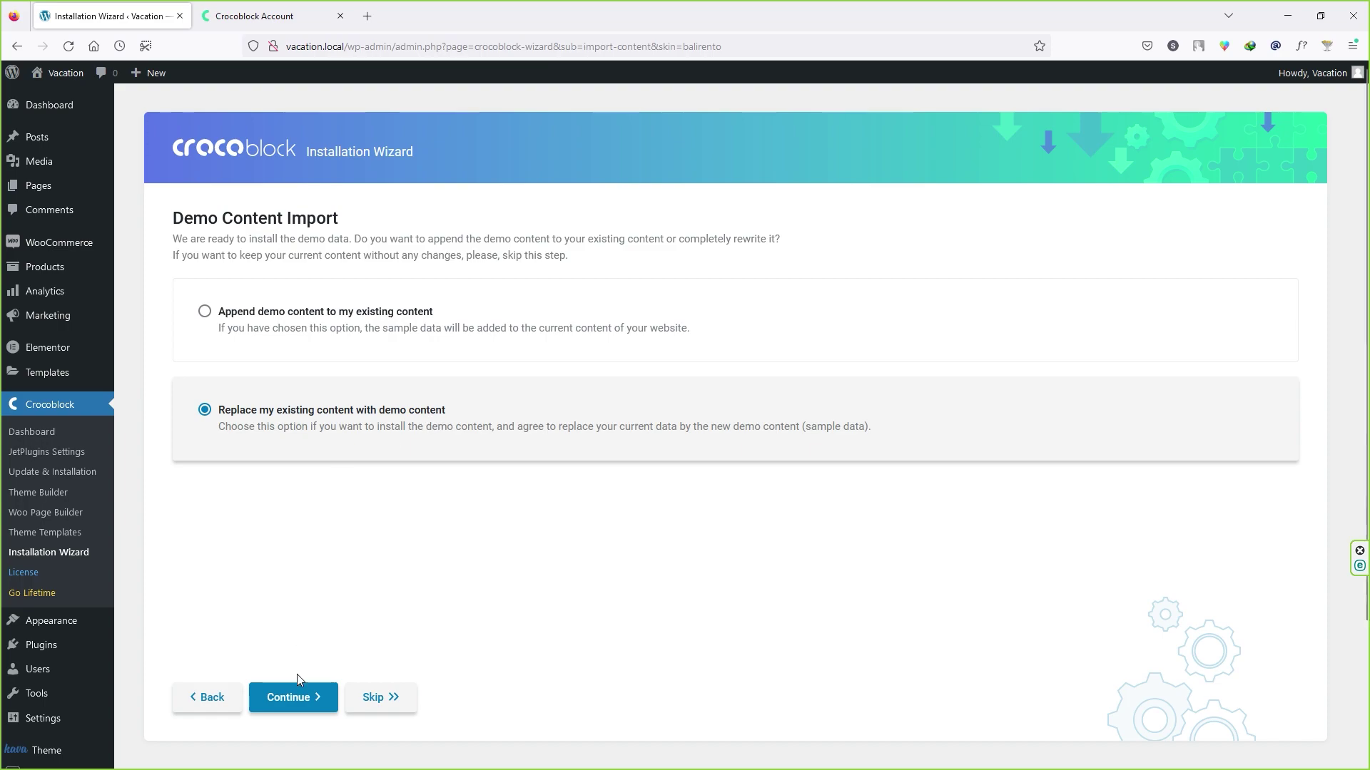
pyautogui.click(293, 697)
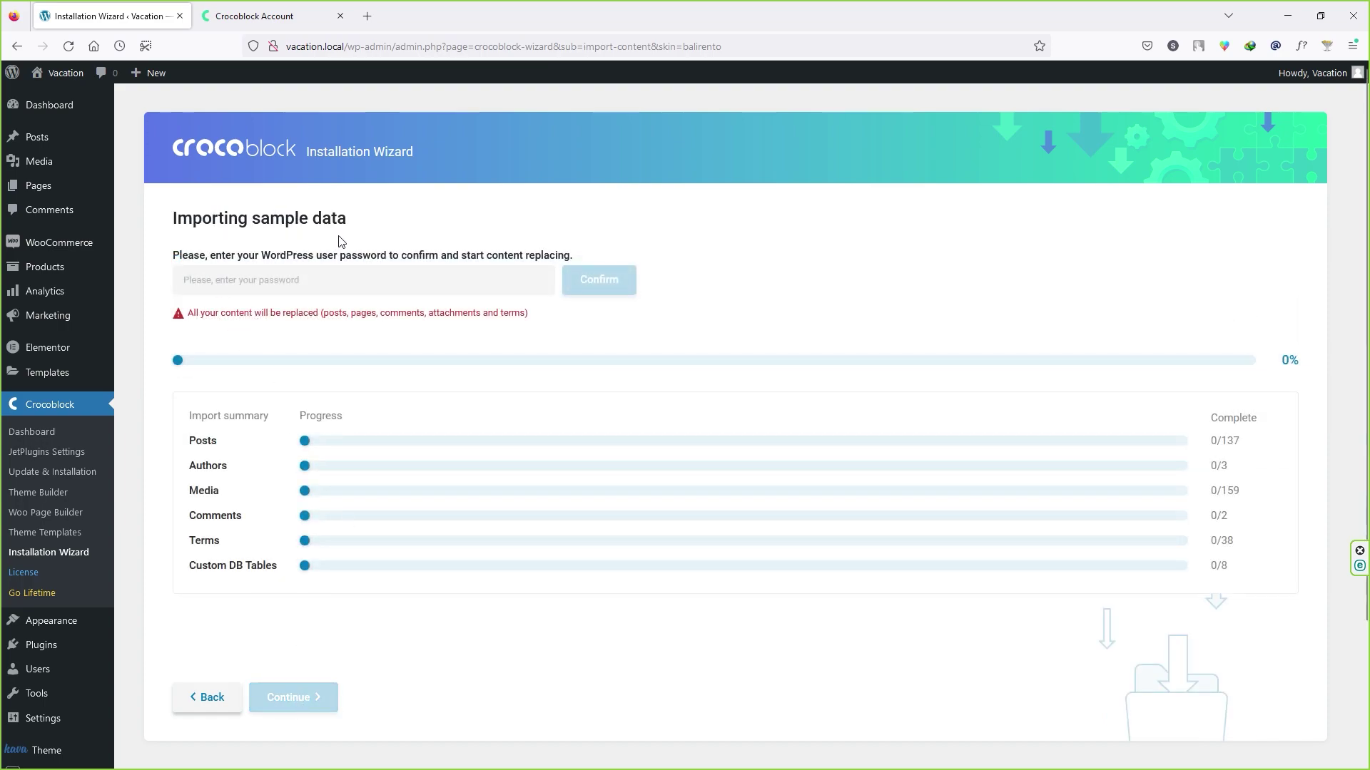
# Step: Confirm the sample-data import with the WordPress password and continue to the final screen
pyautogui.click(343, 280)
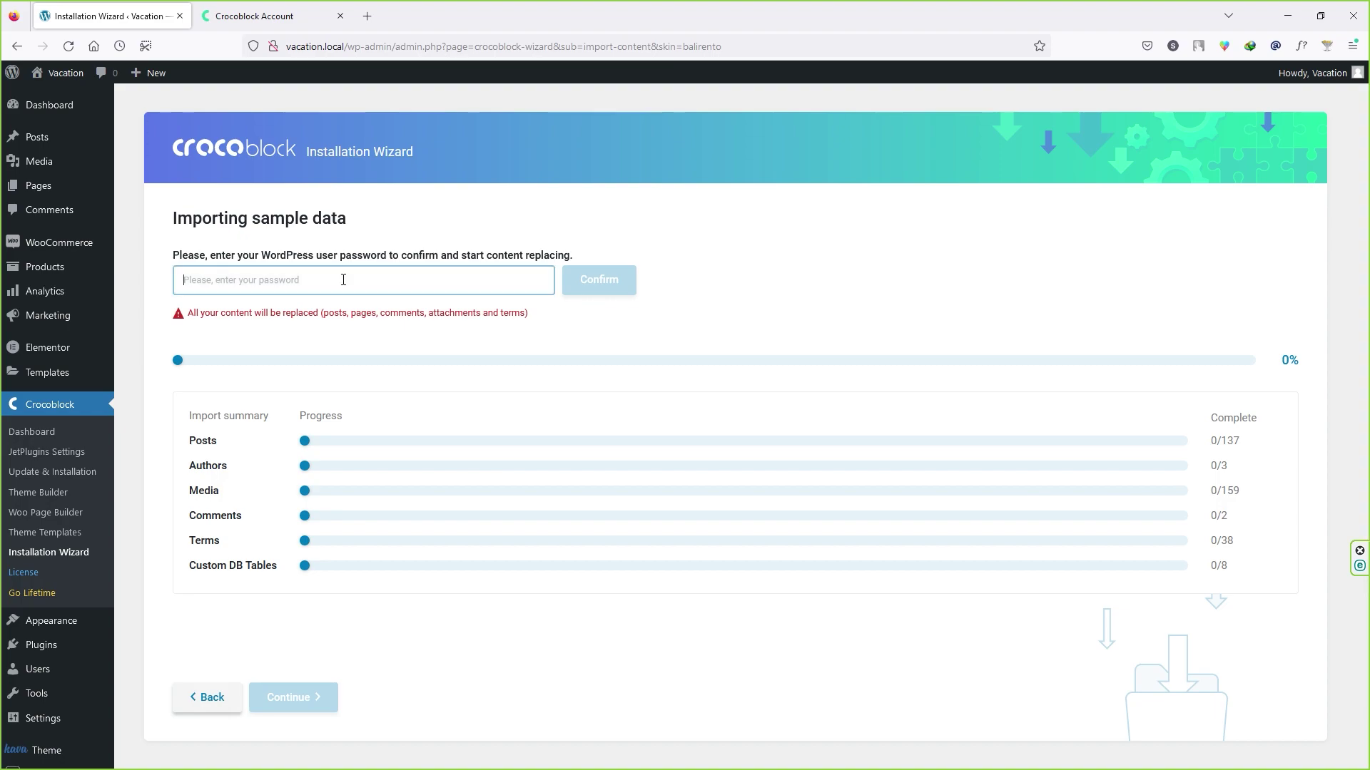
pyautogui.hotkey('ctrl', 'v')
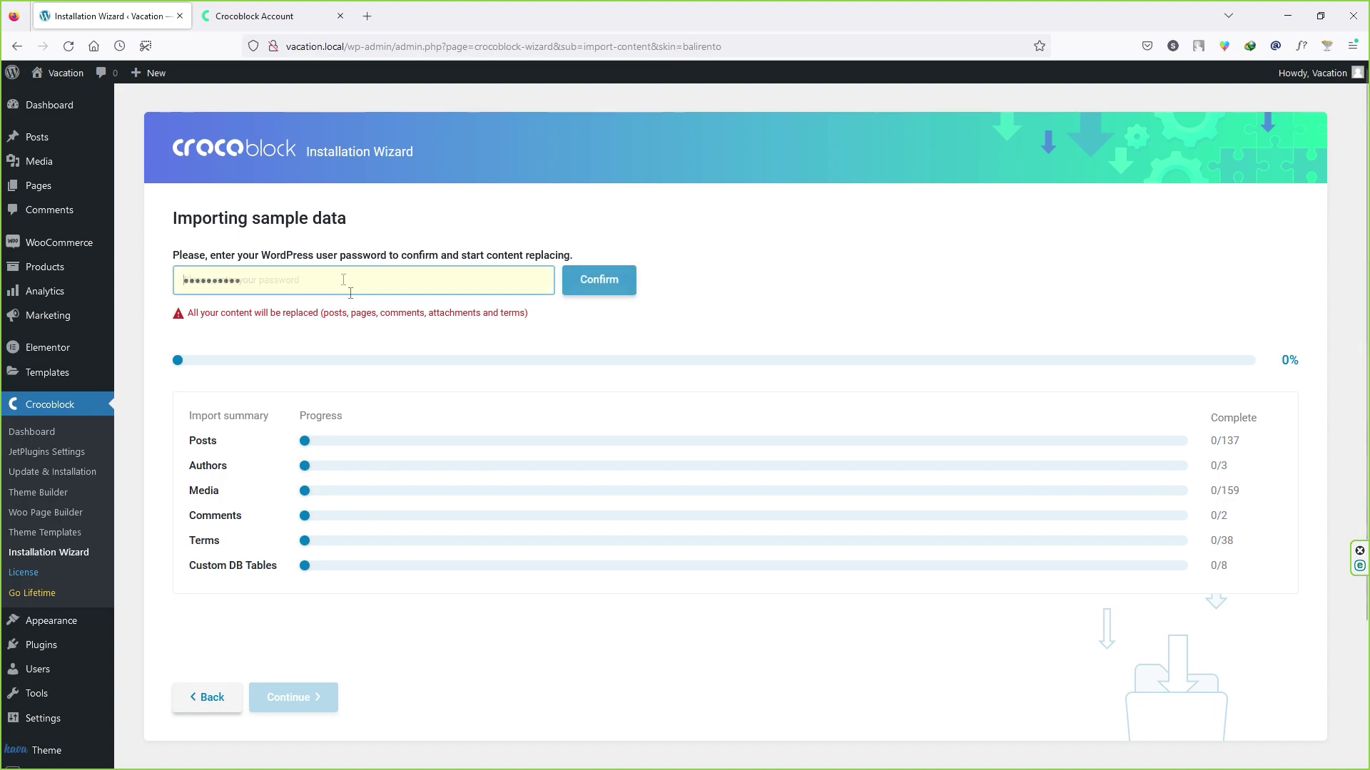
pyautogui.click(612, 290)
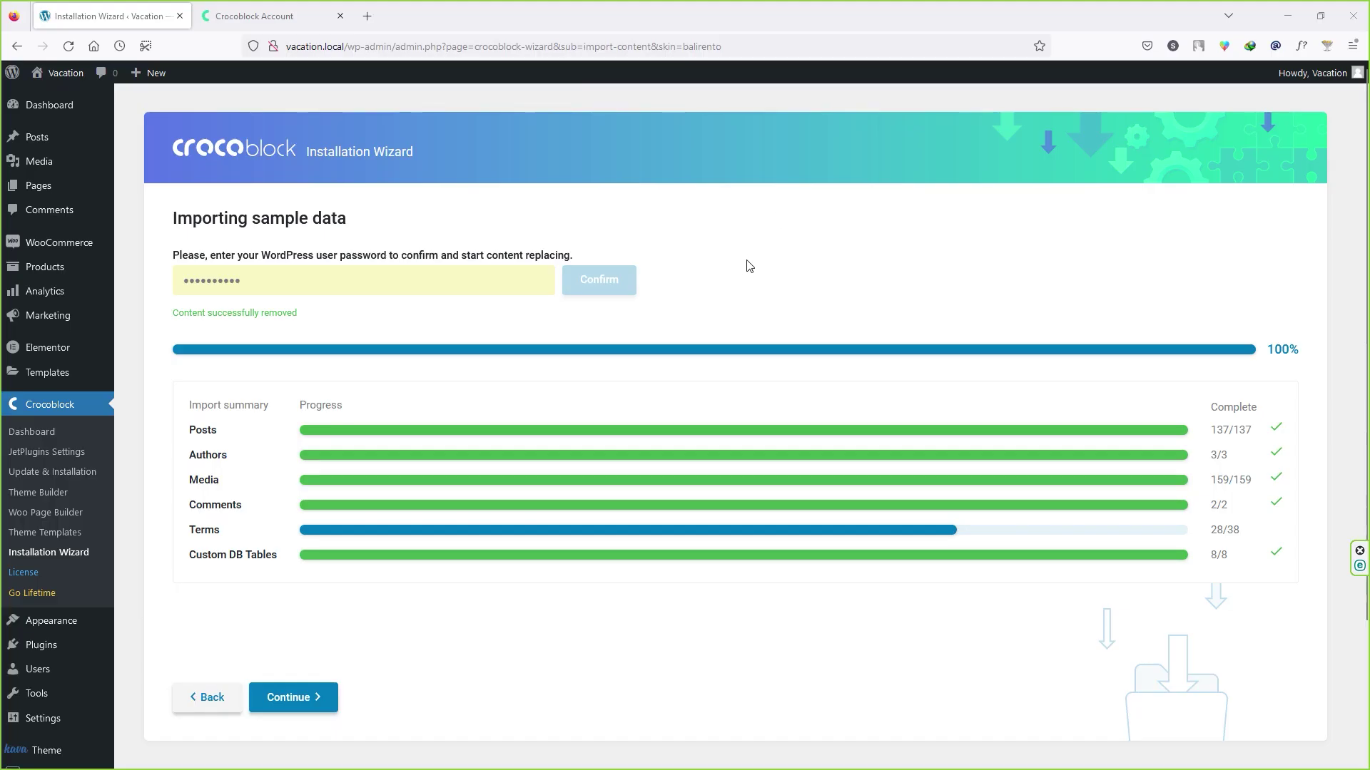
pyautogui.click(327, 698)
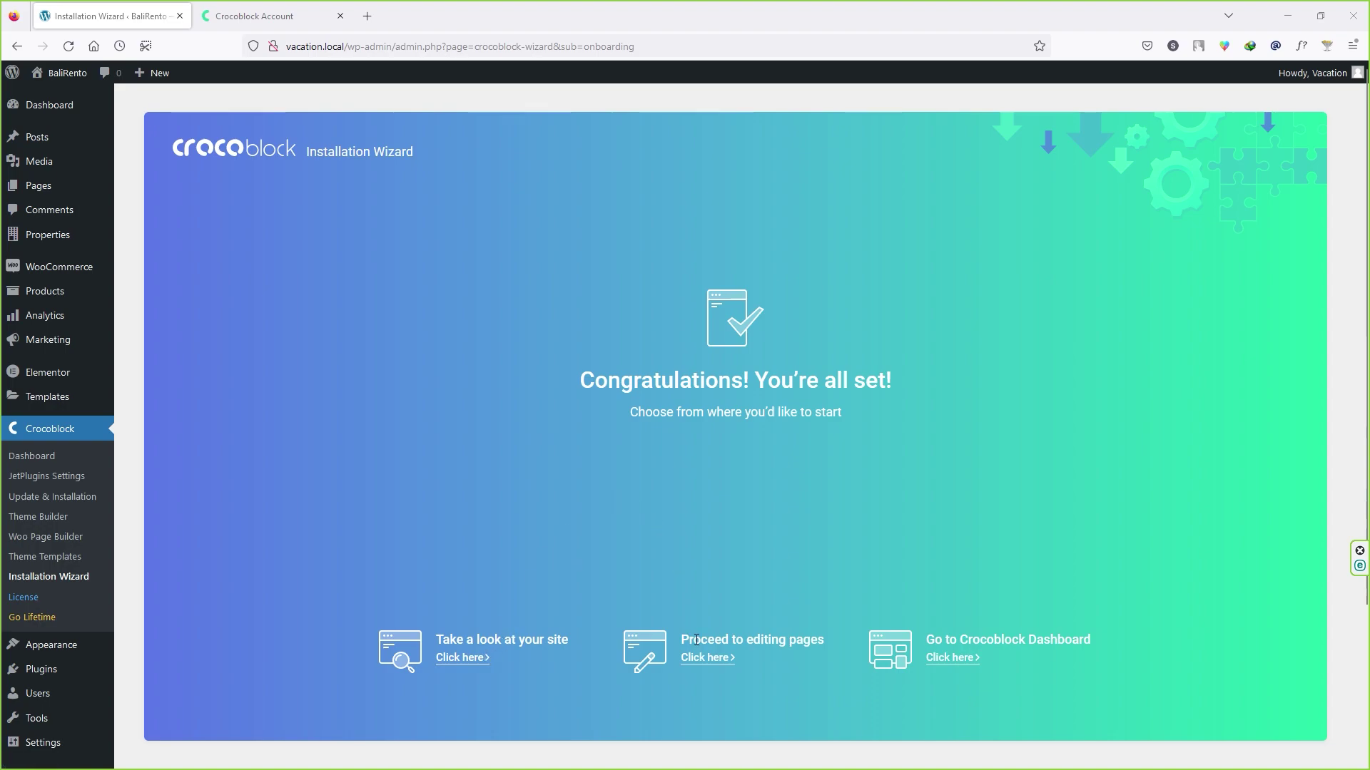
# Step: Open the Crocoblock dashboard and run the Jet Booking and Jet Blocks database updates
pyautogui.click(956, 665)
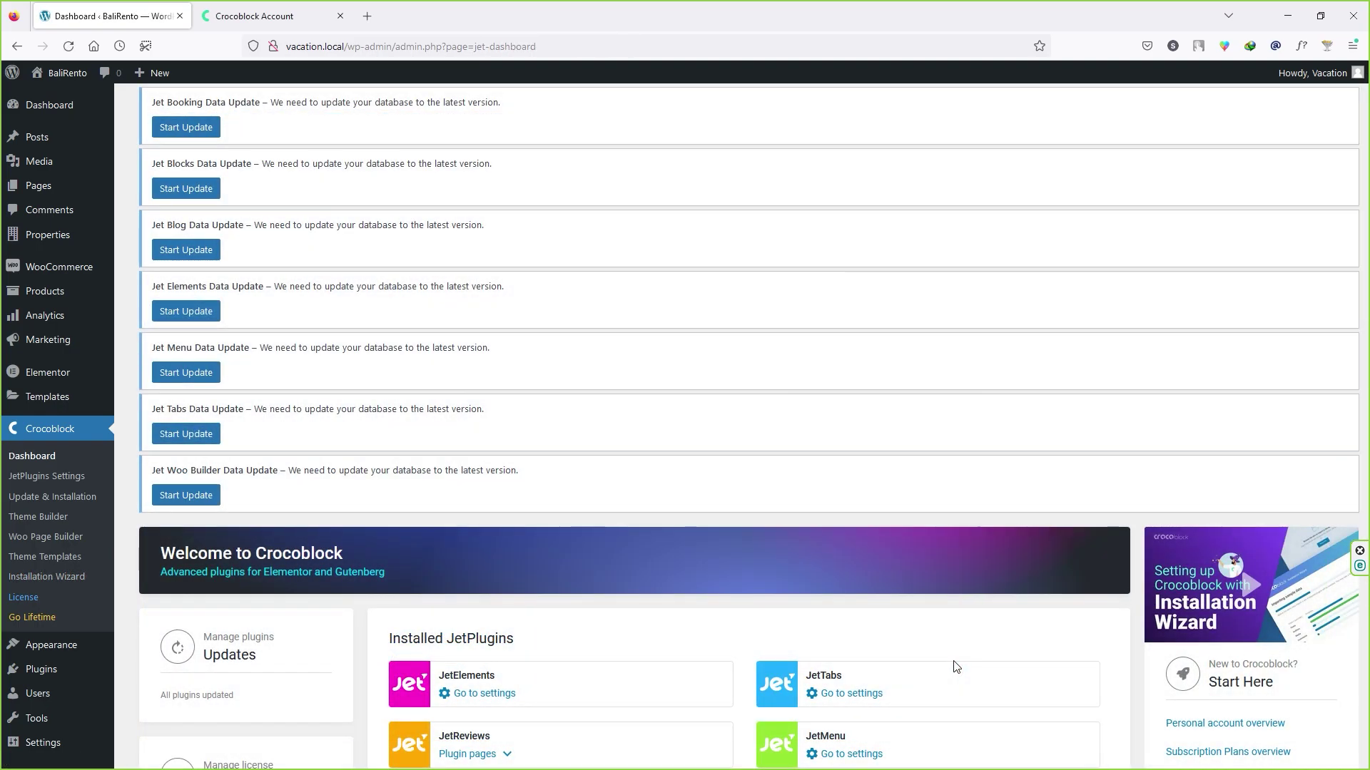
pyautogui.click(200, 136)
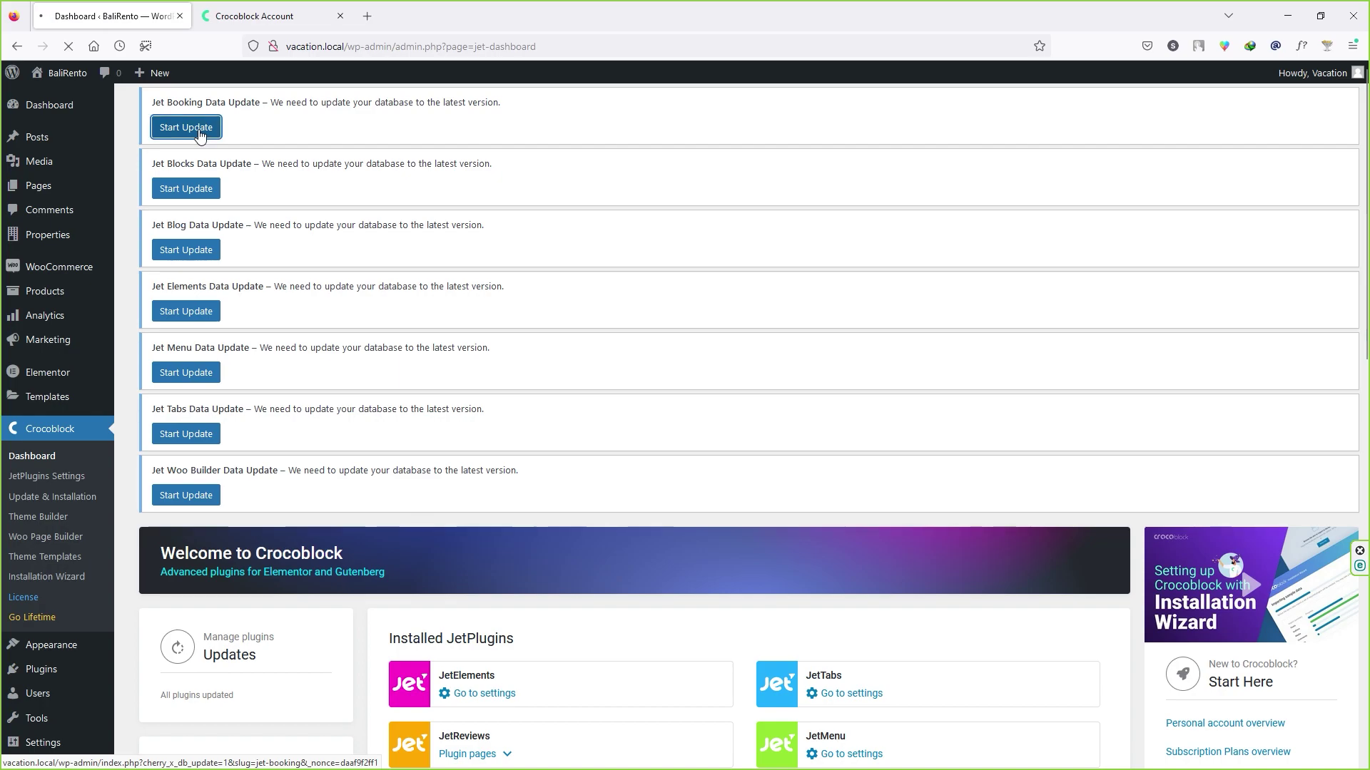
pyautogui.click(180, 208)
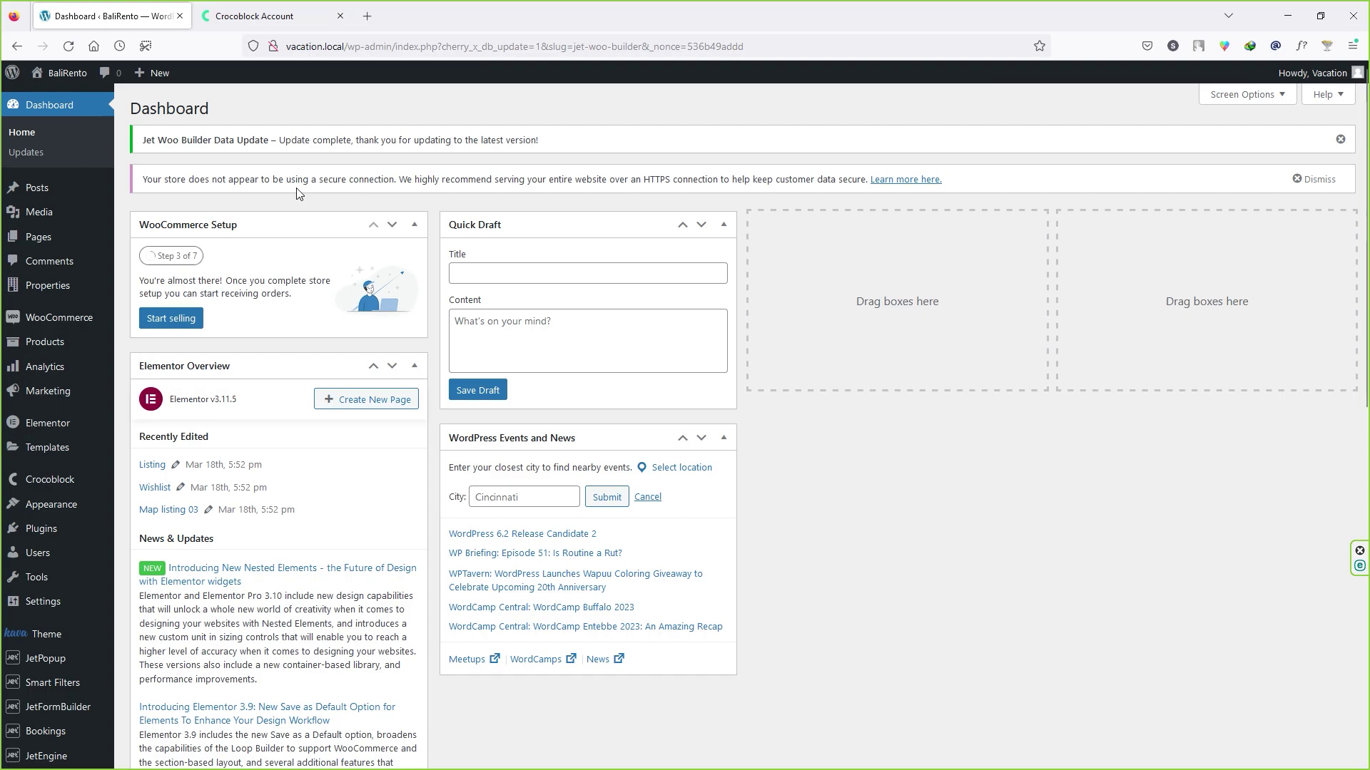
pyautogui.moveTo(210, 179); pyautogui.dragTo(442, 179)
pyautogui.click(441, 179)
pyautogui.moveTo(400, 179); pyautogui.dragTo(667, 191)
pyautogui.click(692, 192)
pyautogui.moveTo(868, 179); pyautogui.dragTo(736, 182)
pyautogui.click(431, 191)
pyautogui.moveTo(142, 141); pyautogui.dragTo(540, 151)
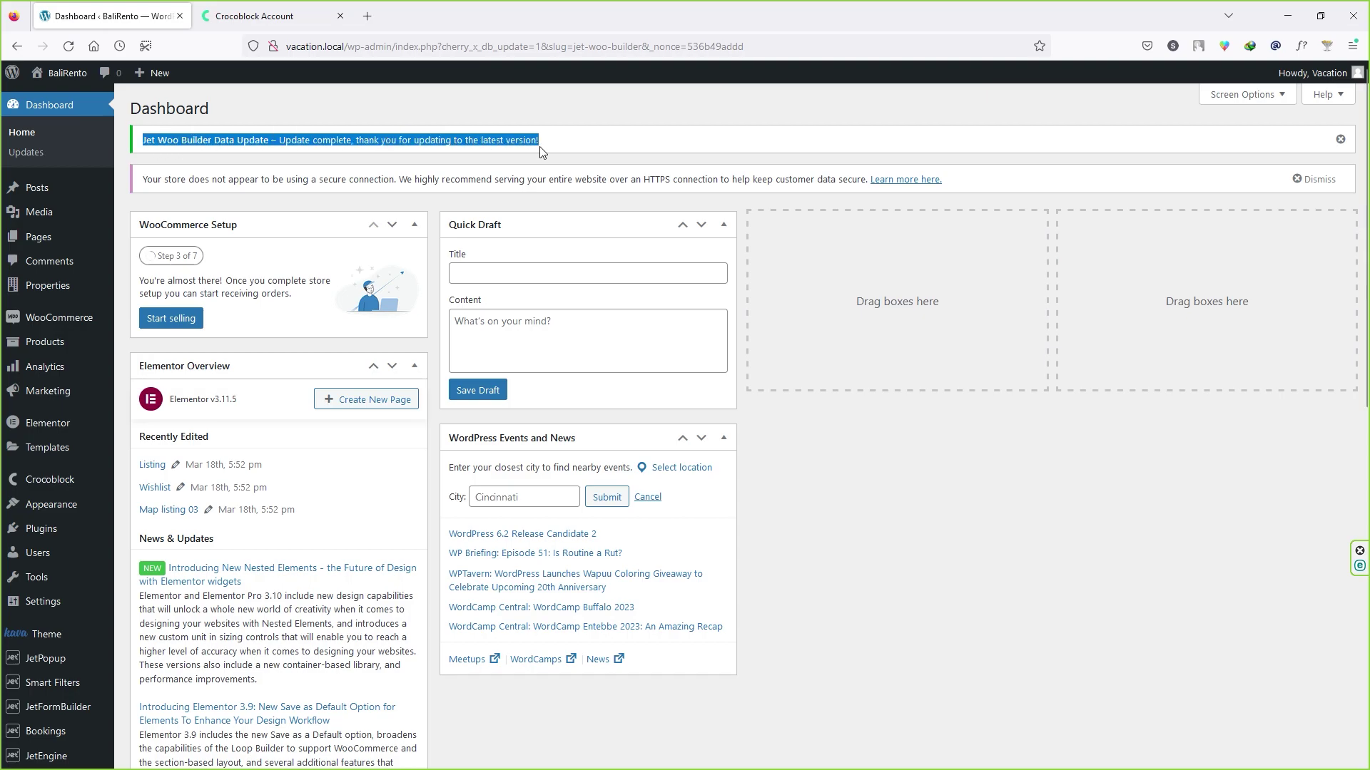
pyautogui.click(545, 152)
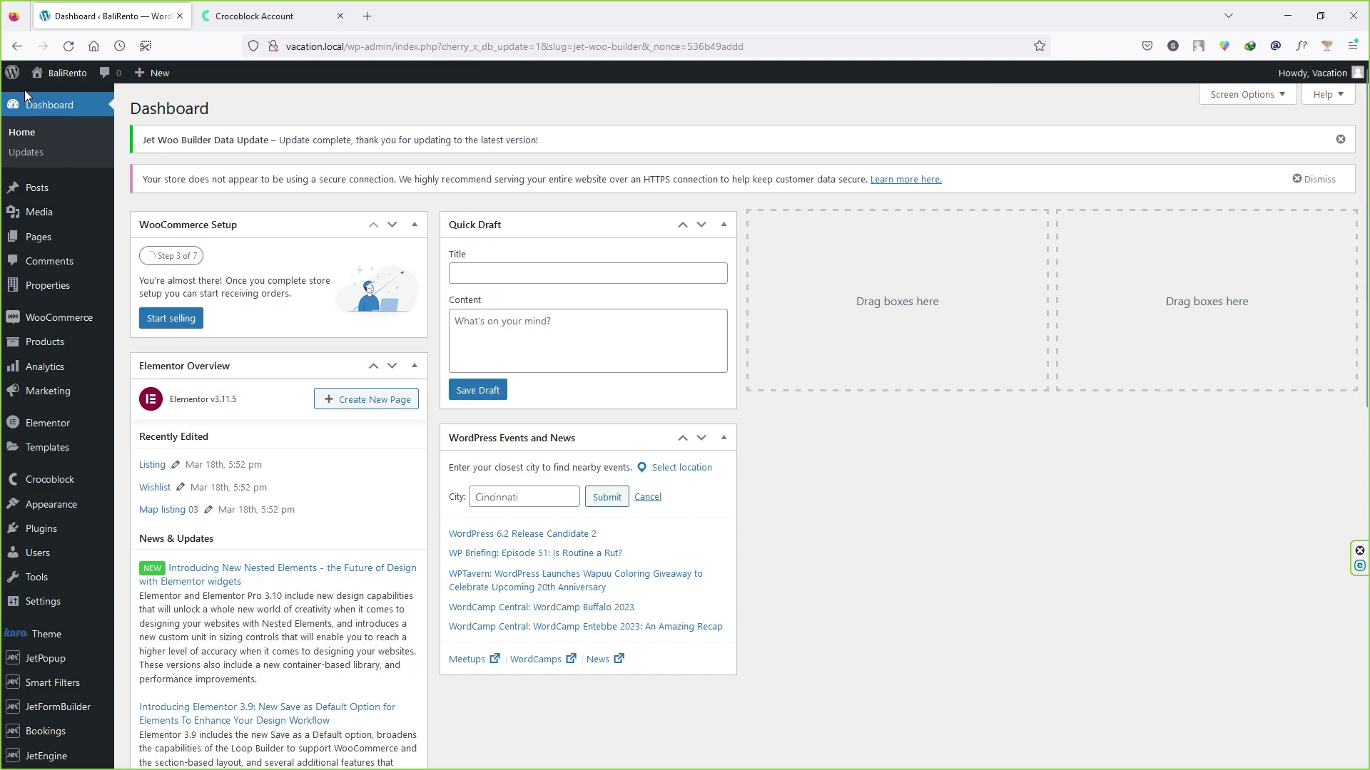
pyautogui.moveTo(61, 74)
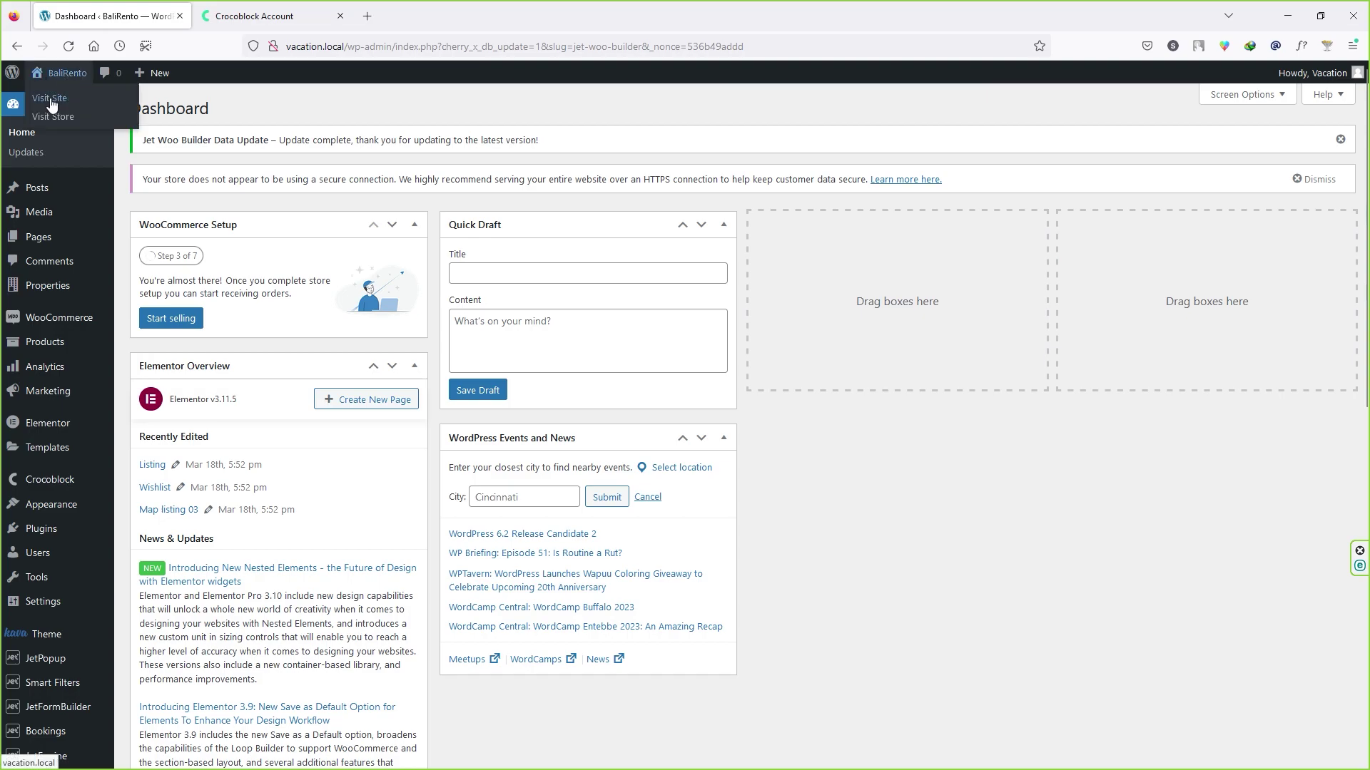
# Step: Open the live BaliRento homepage in a new tab, browse it, then close the extra tabs
pyautogui.rightClick(56, 104)
pyautogui.click(71, 113)
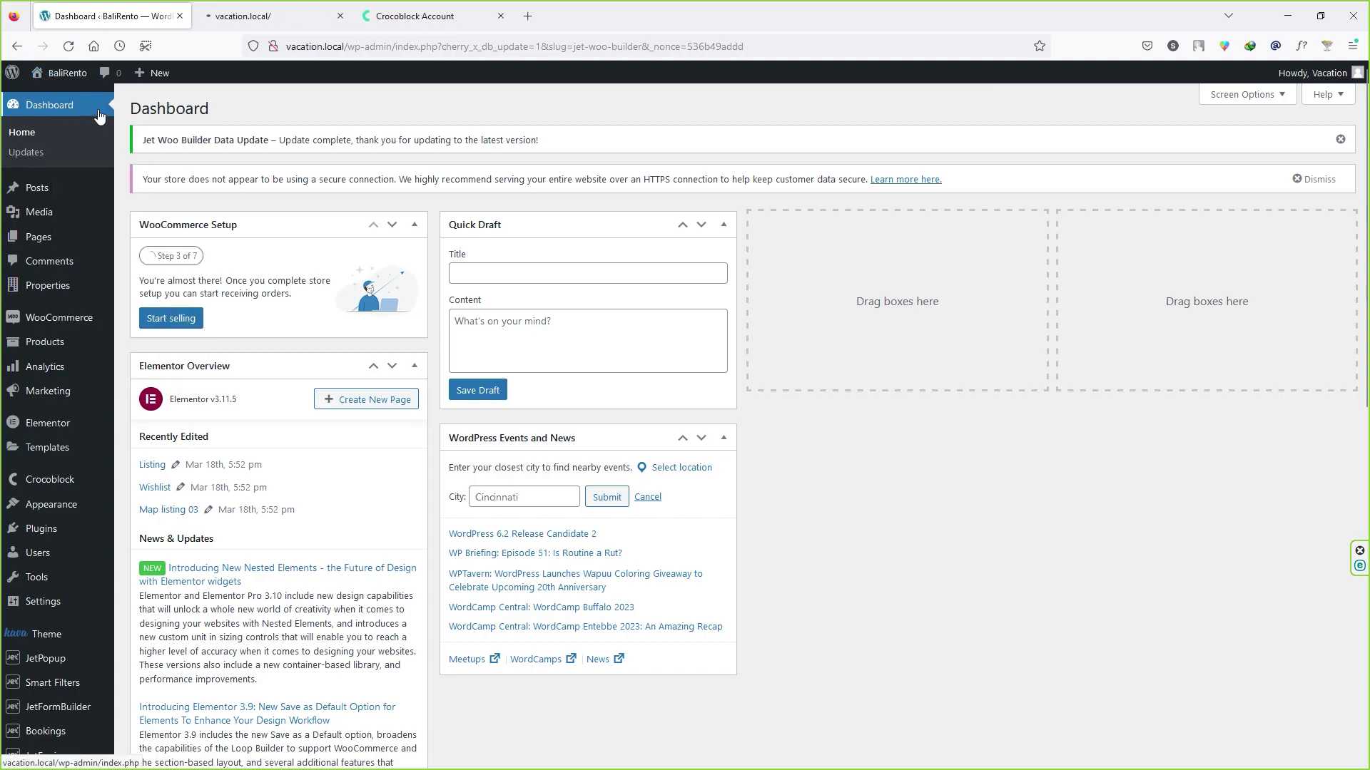
pyautogui.click(269, 9)
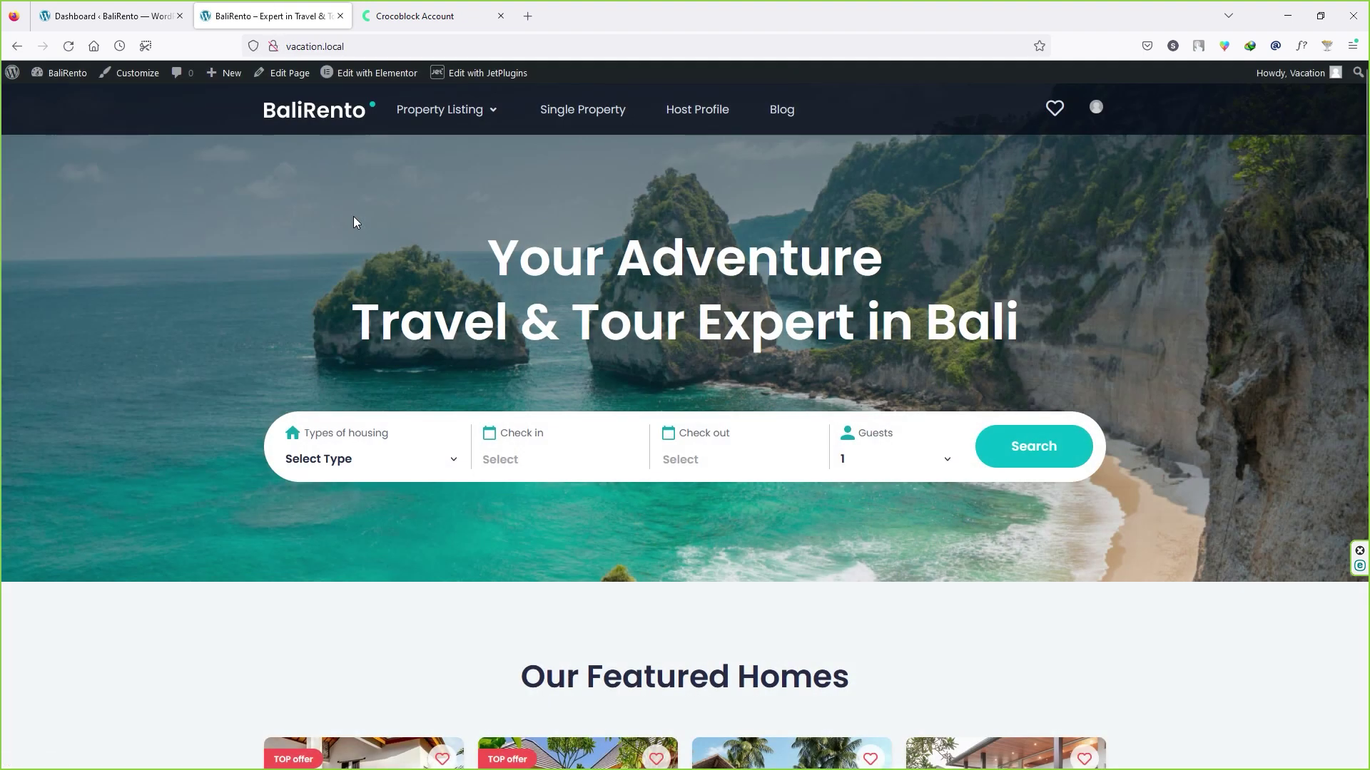
pyautogui.scroll(-15, 411, 228)
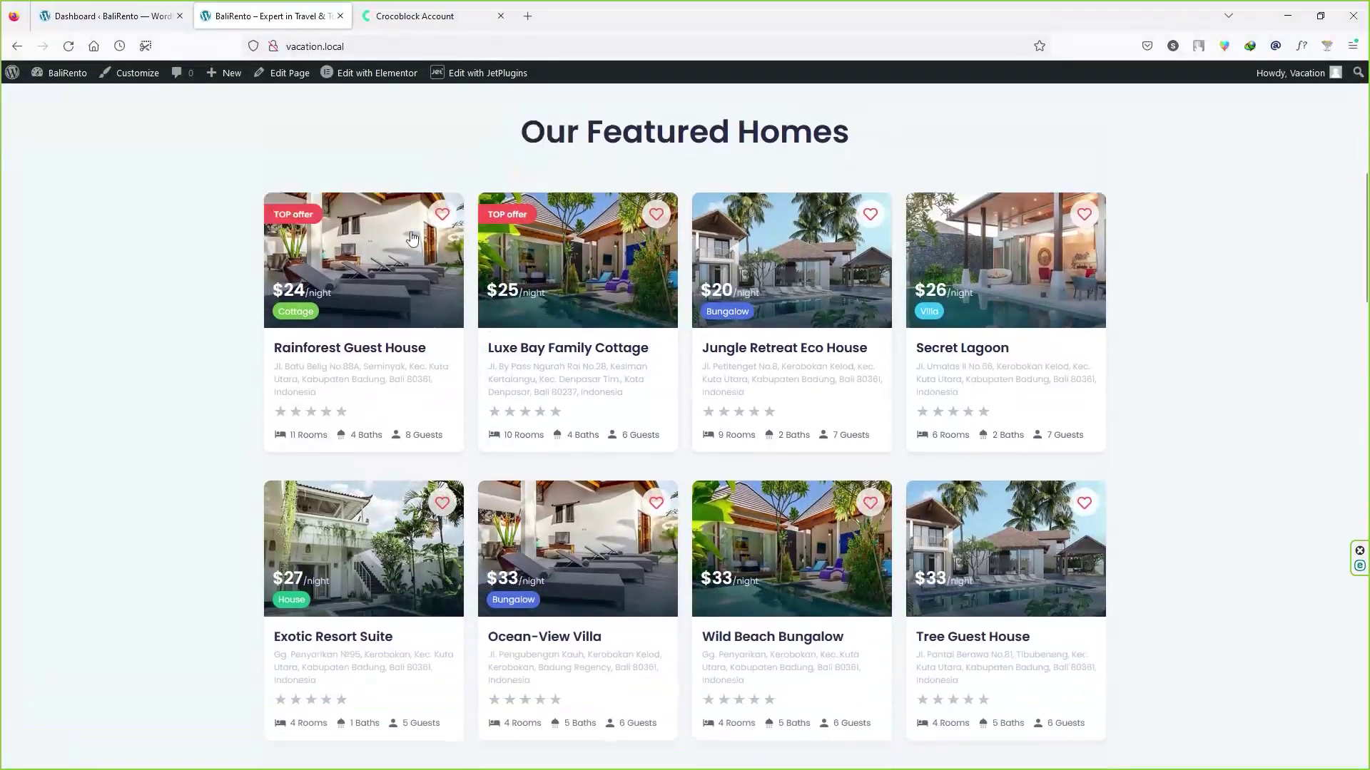
pyautogui.scroll(-10, 410, 233)
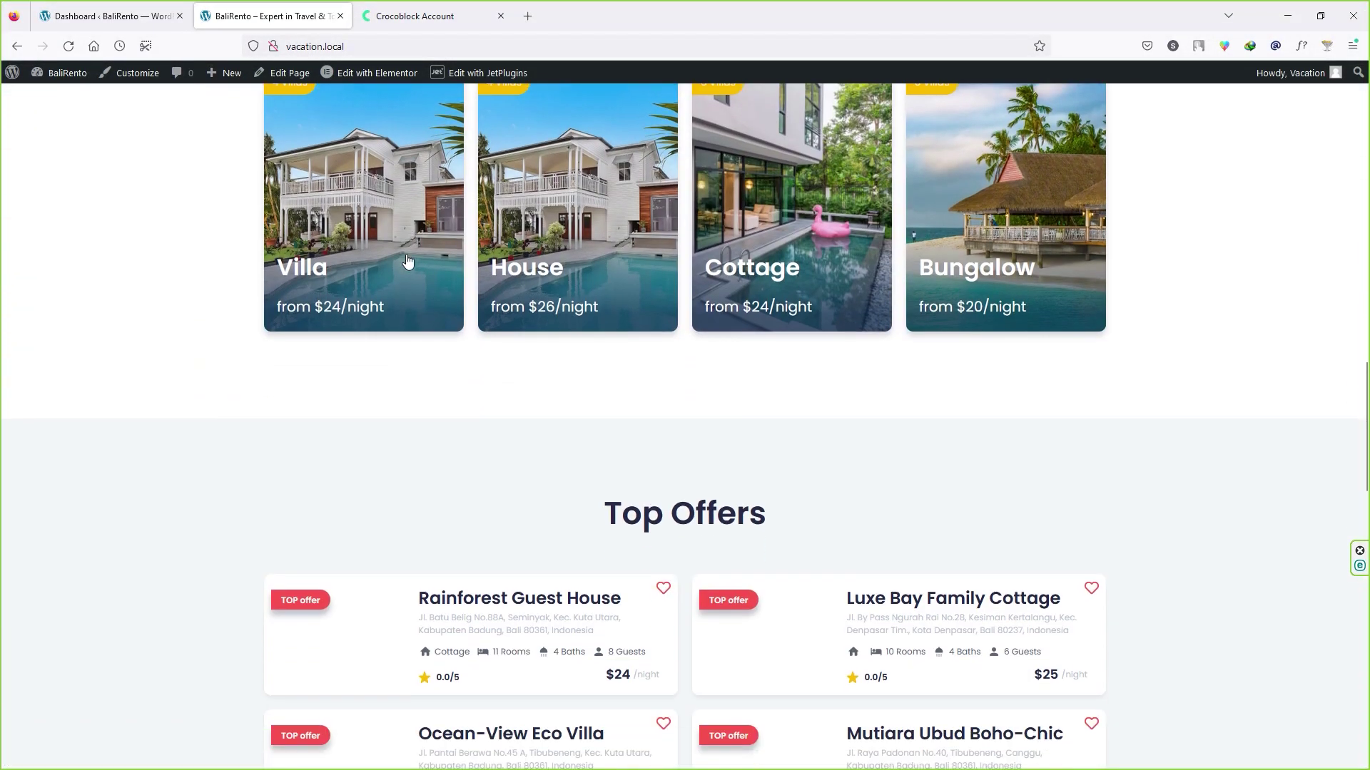
pyautogui.scroll(-8, 407, 259)
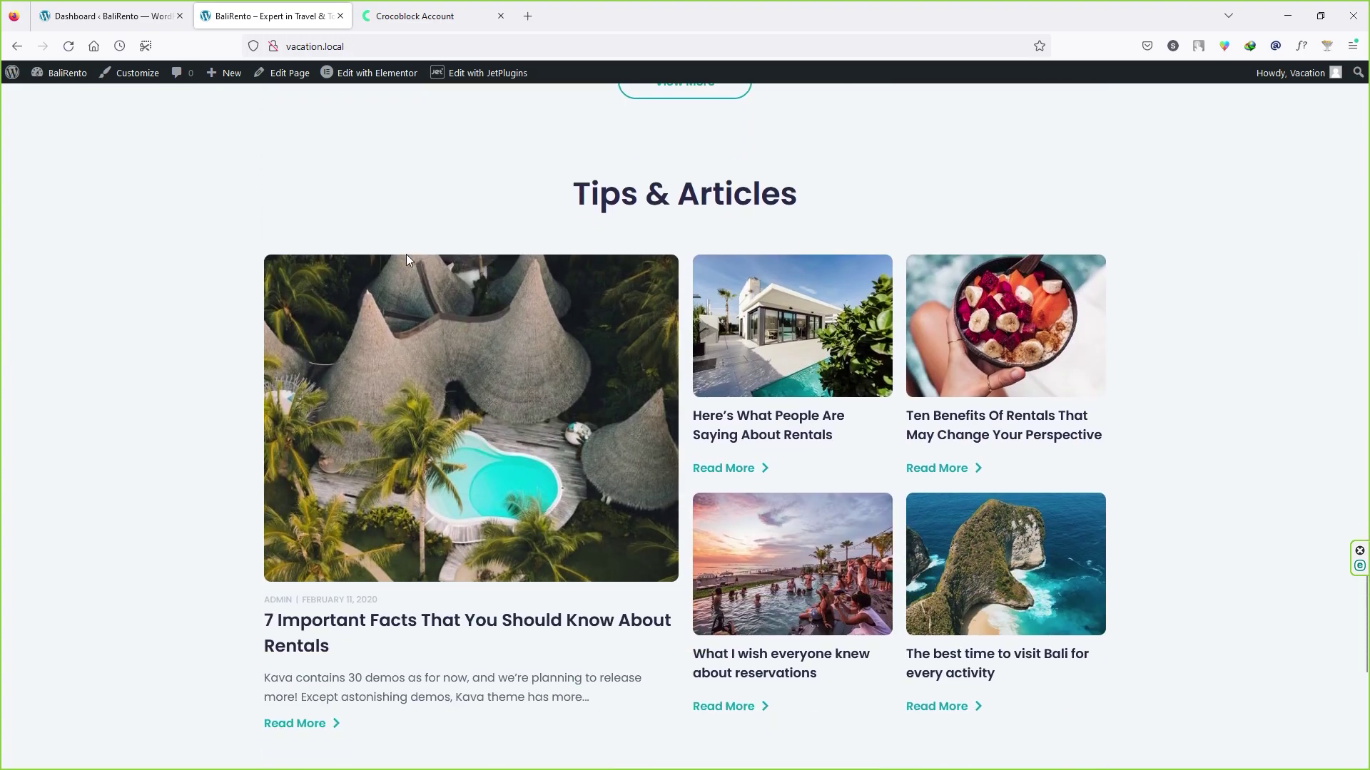
pyautogui.scroll(-6, 407, 255)
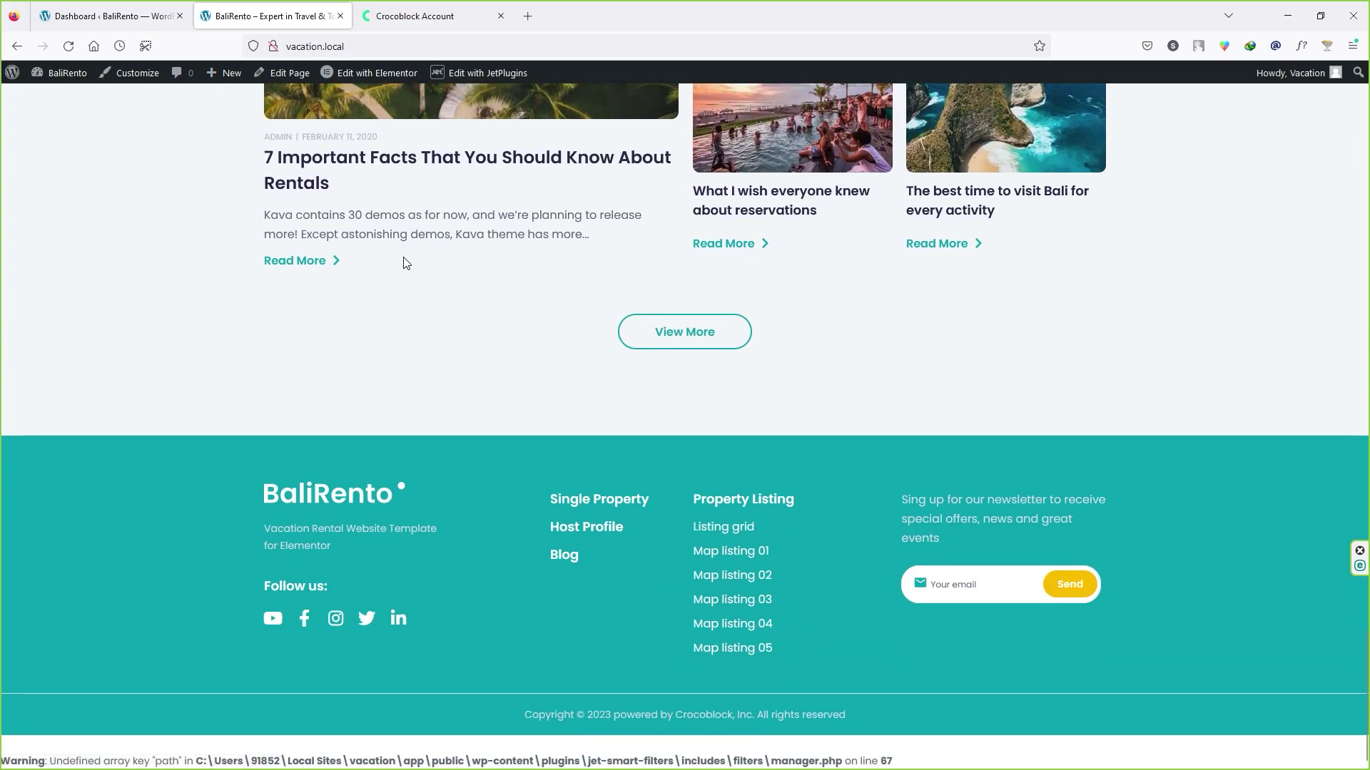
pyautogui.scroll(20, 405, 264)
pyautogui.scroll(5, 404, 264)
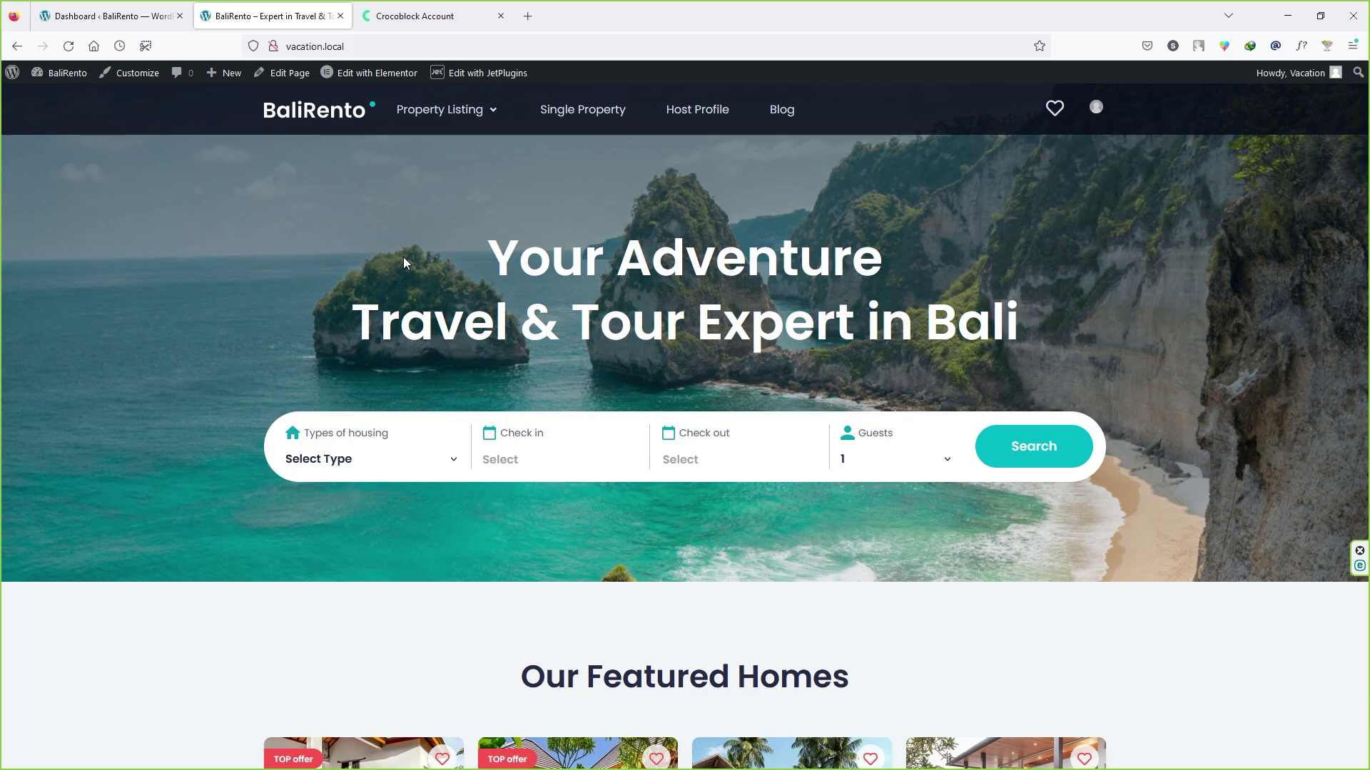
pyautogui.moveTo(461, 123)
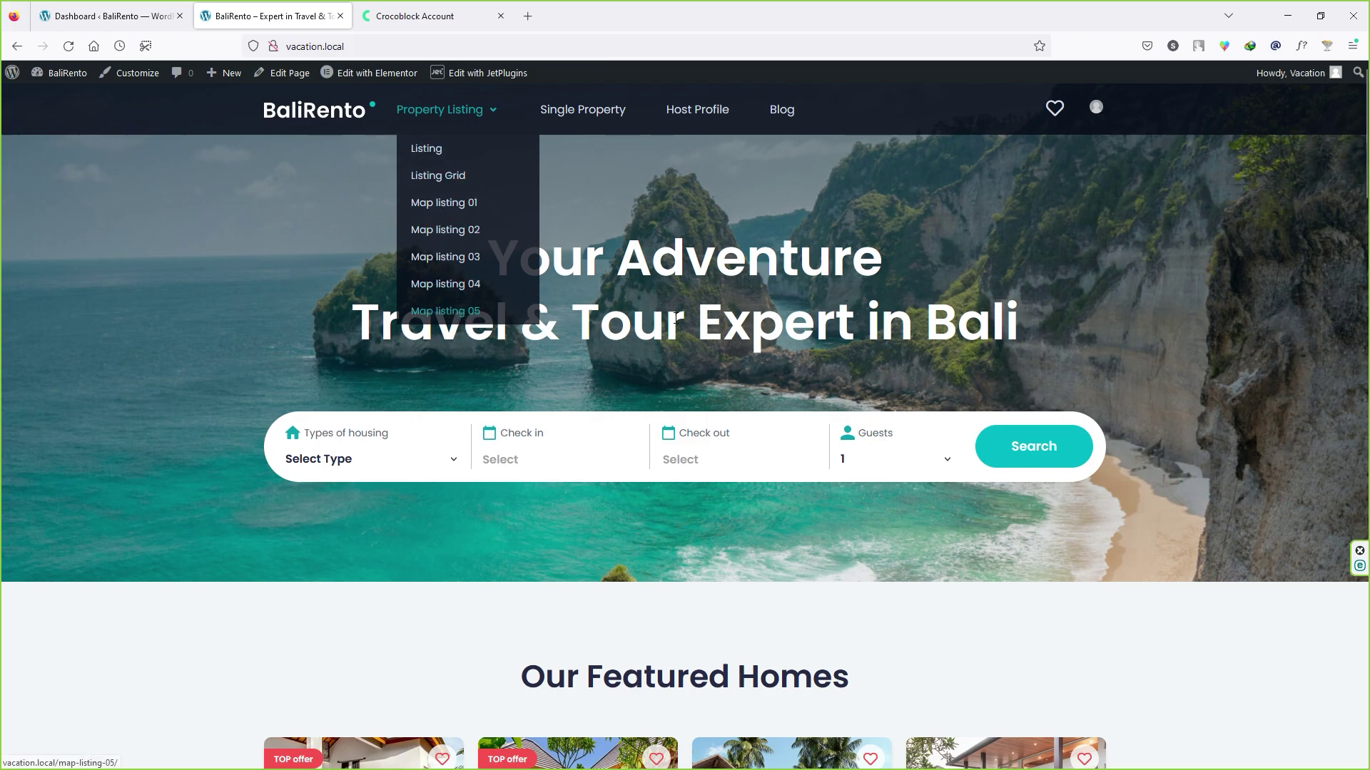
pyautogui.scroll(-15, 544, 339)
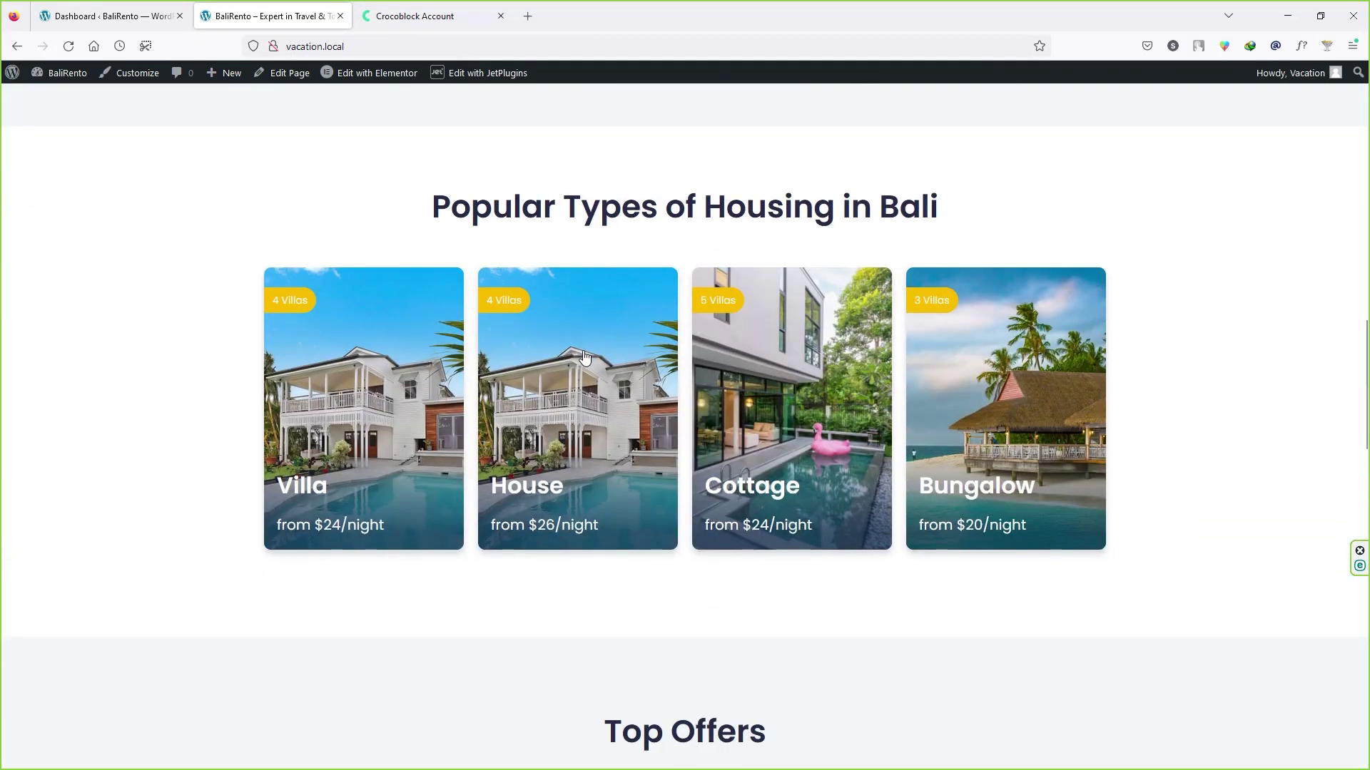
pyautogui.scroll(-12, 584, 357)
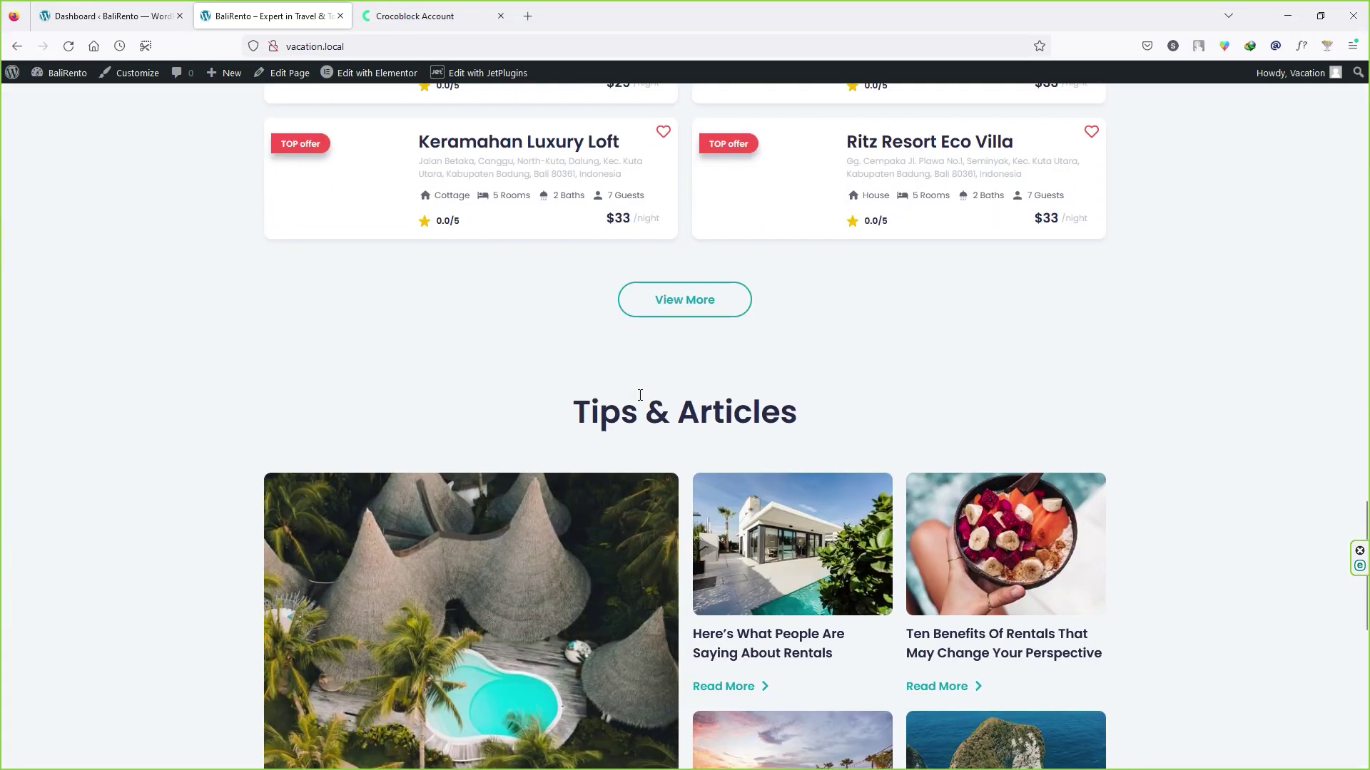
pyautogui.scroll(-8, 640, 397)
pyautogui.scroll(13, 642, 400)
pyautogui.scroll(15, 400, 331)
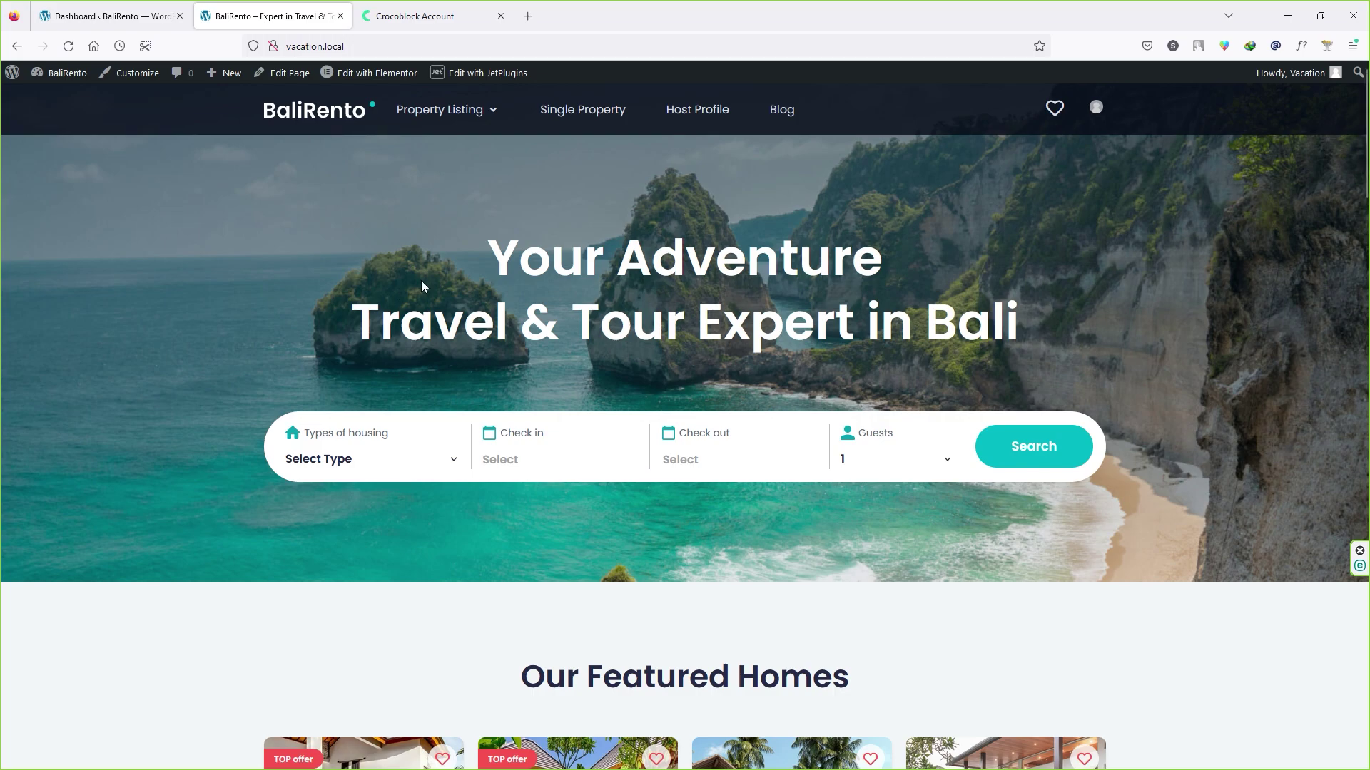
pyautogui.hotkey('ctrl', 'w')
pyautogui.hotkey('ctrl', 'w')
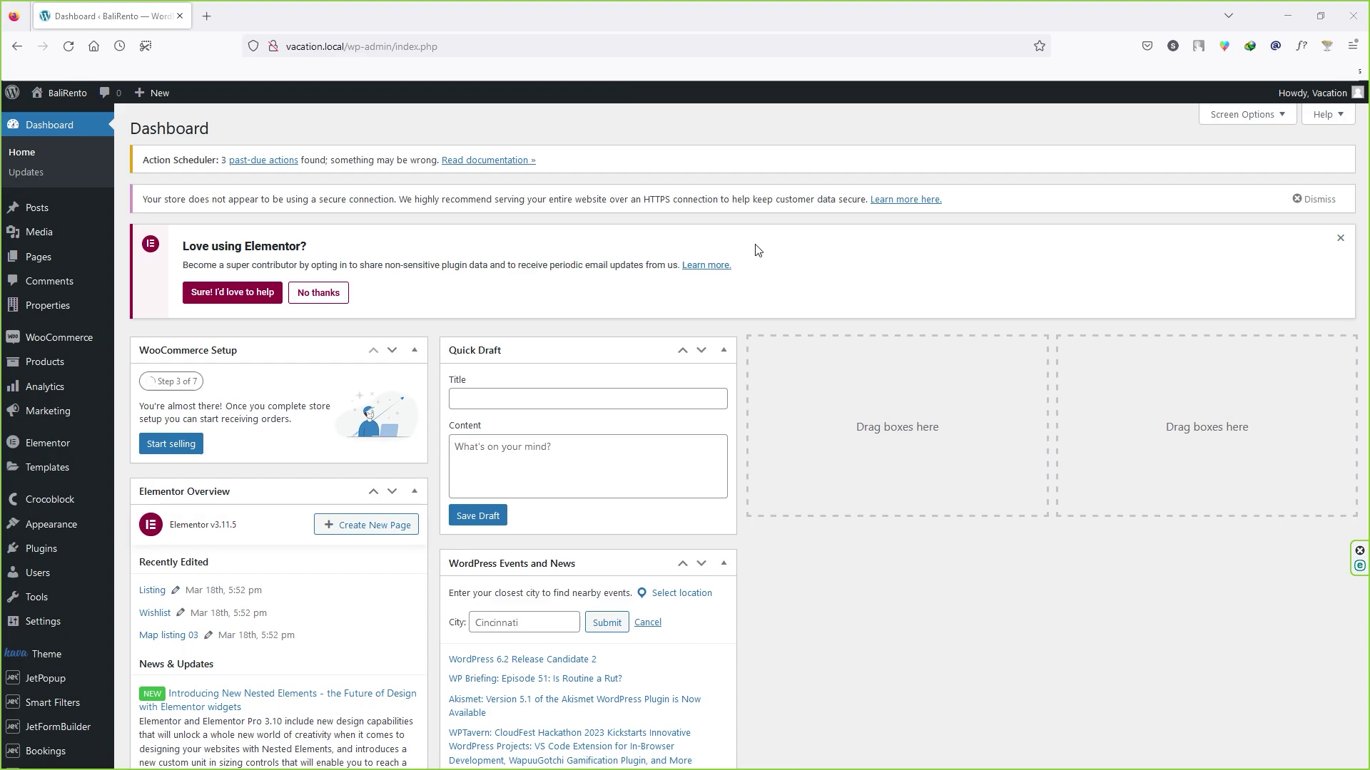
# Step: In WooCommerce General settings, set the store country to India — Punjab
pyautogui.moveTo(70, 342)
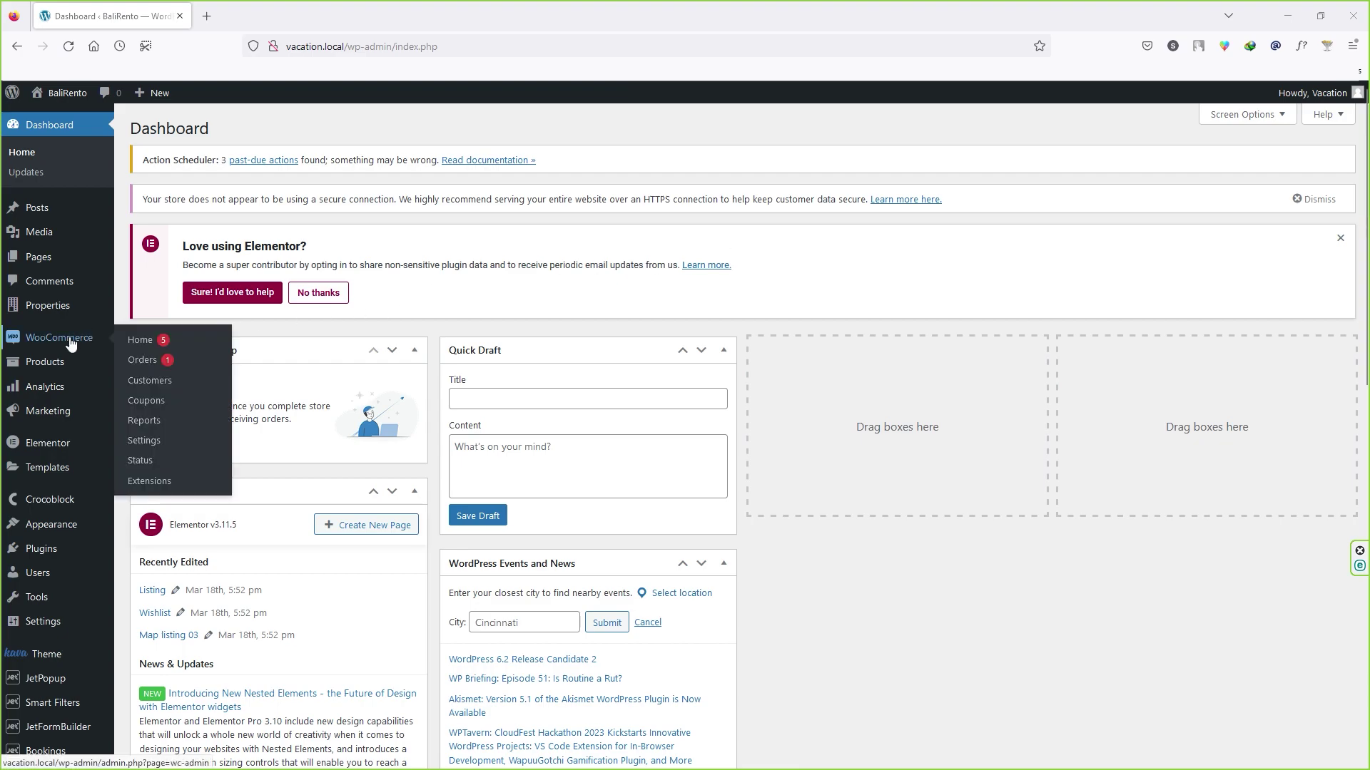
pyautogui.click(143, 440)
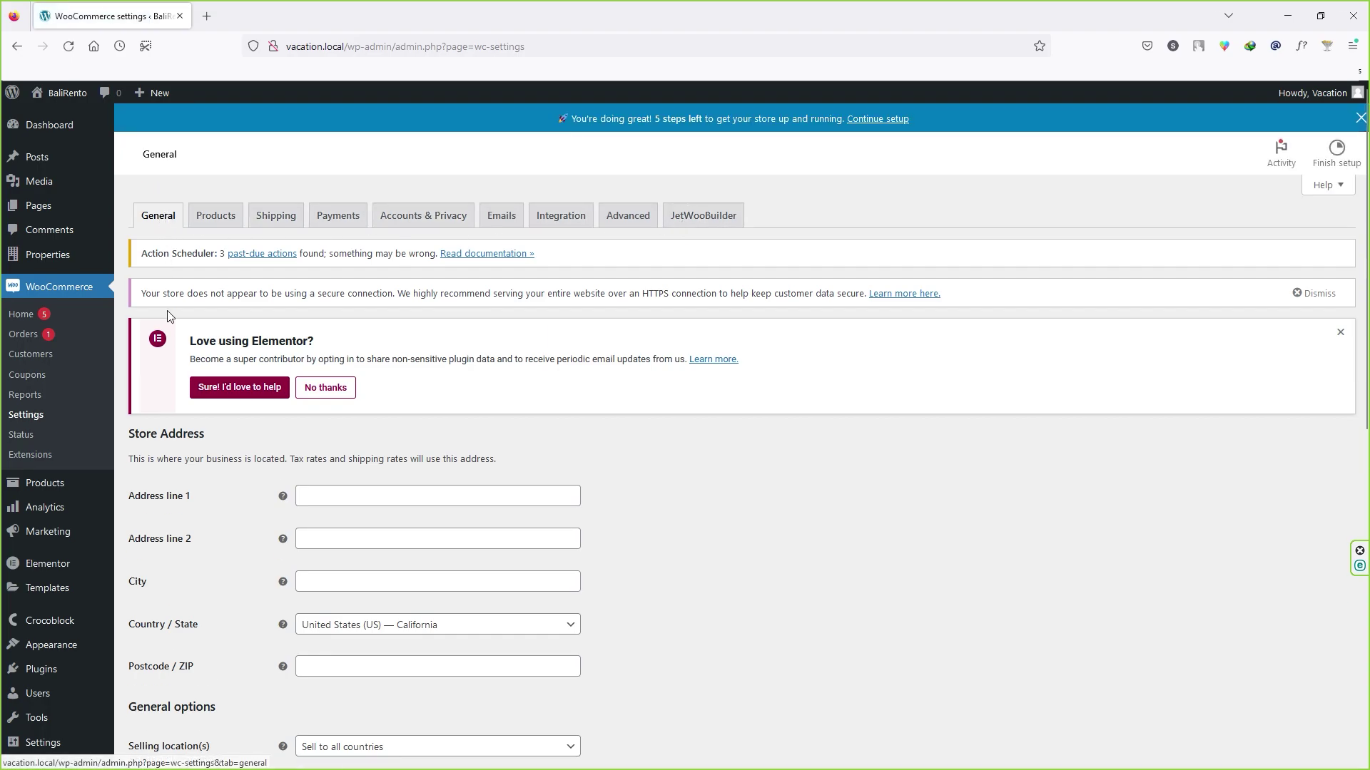
pyautogui.scroll(-2, 169, 434)
pyautogui.scroll(-3, 199, 474)
pyautogui.scroll(2, 208, 464)
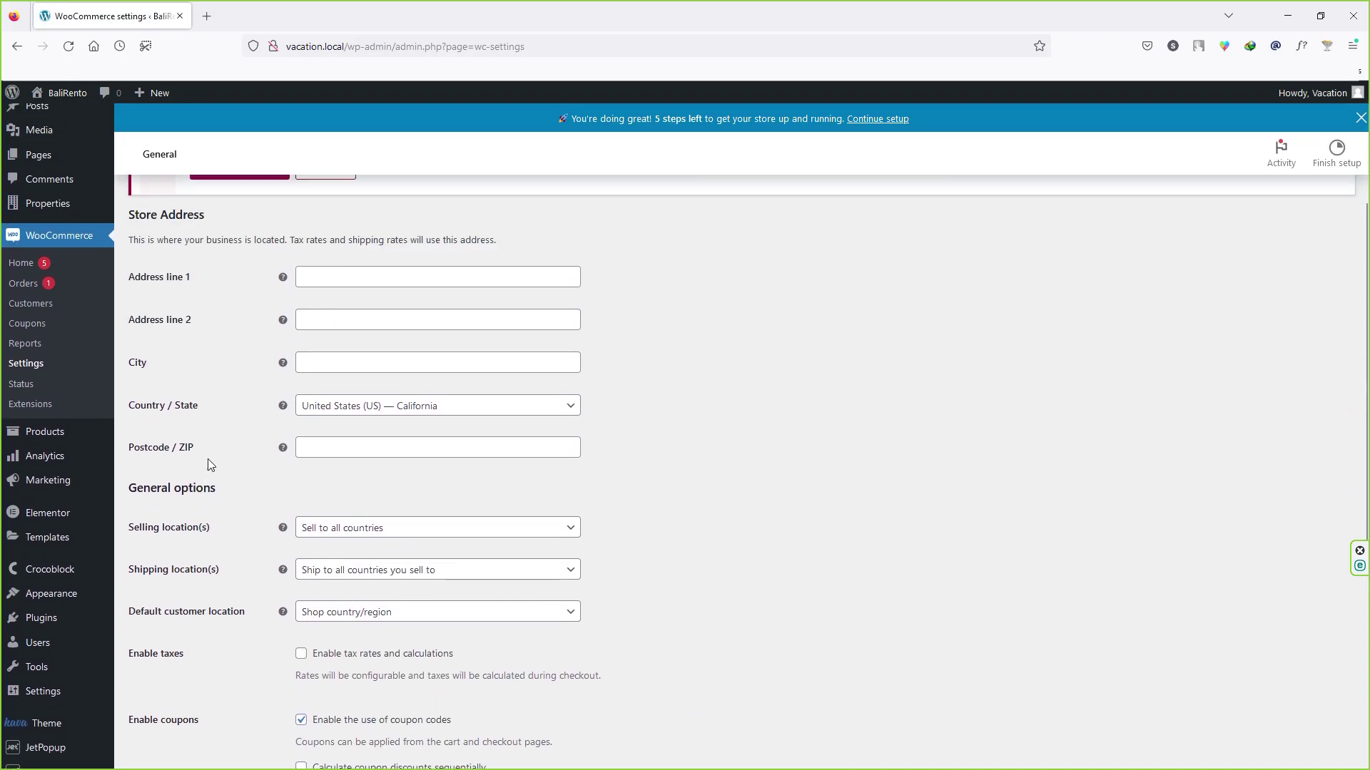
pyautogui.click(331, 277)
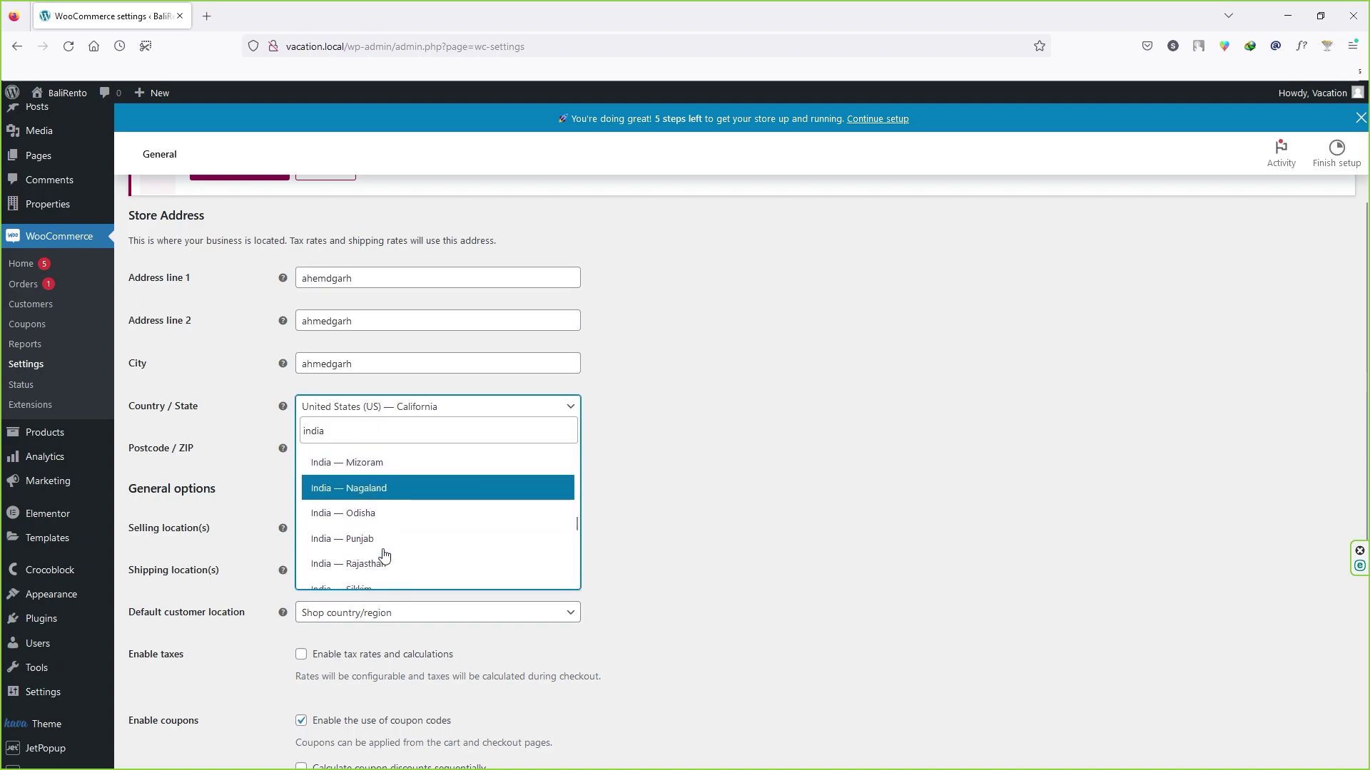
pyautogui.scroll(-3, 383, 554)
pyautogui.click(343, 466)
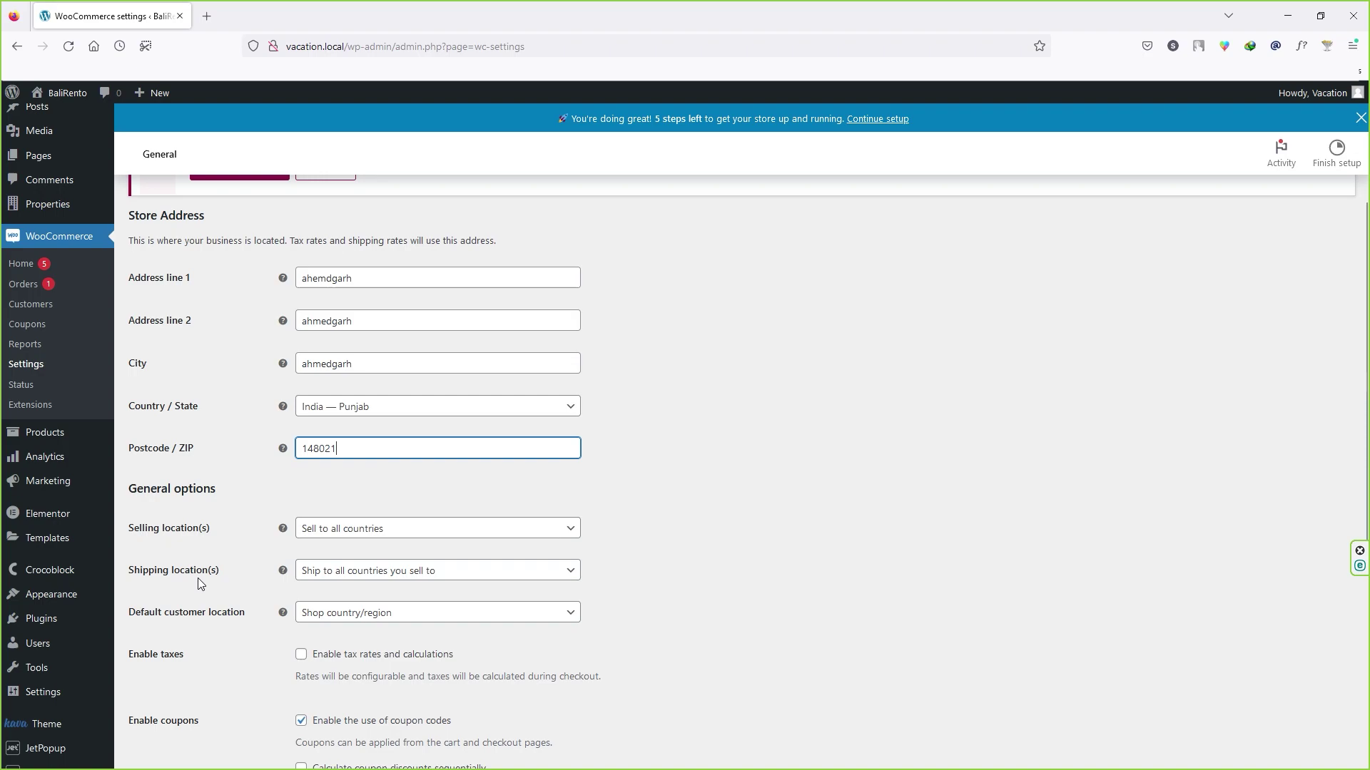
# Step: Disable shipping and keep Shop country/region as the default customer location
pyautogui.click(431, 578)
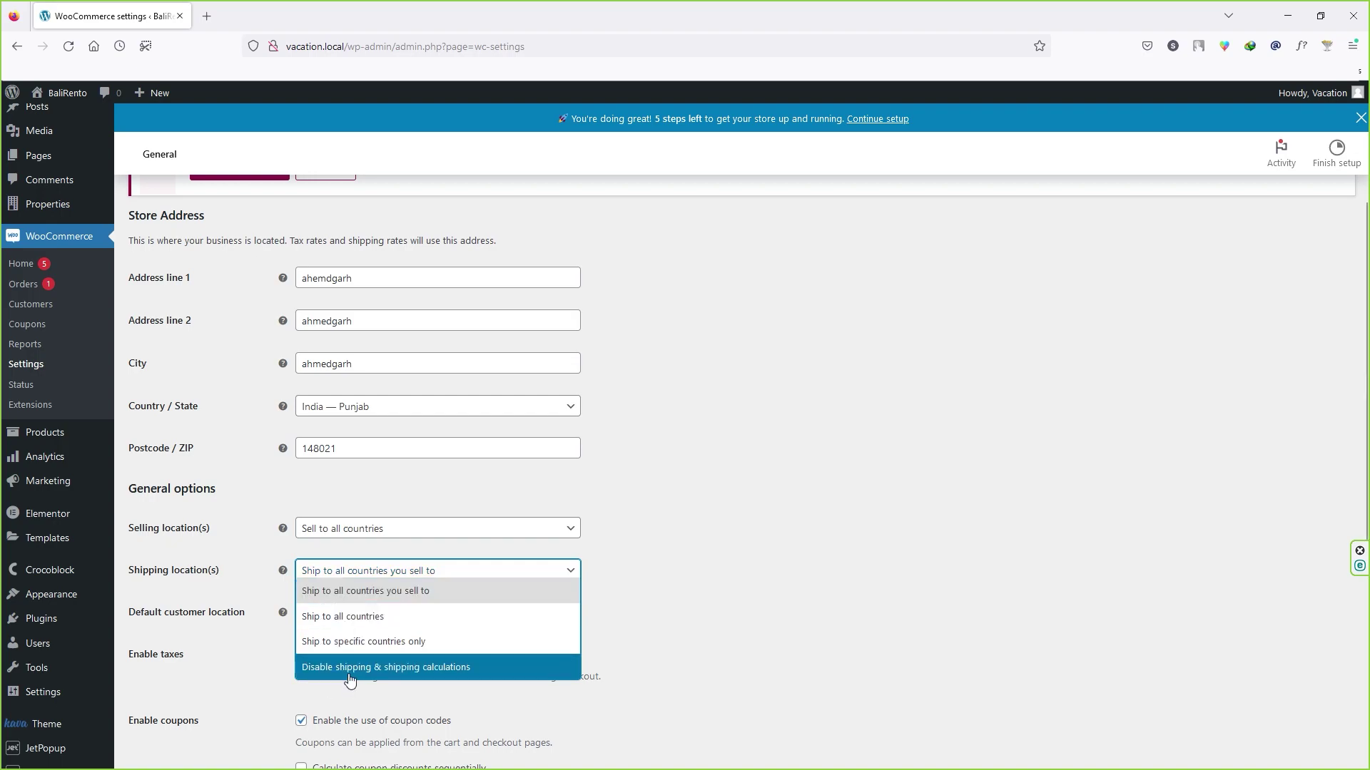
pyautogui.click(396, 668)
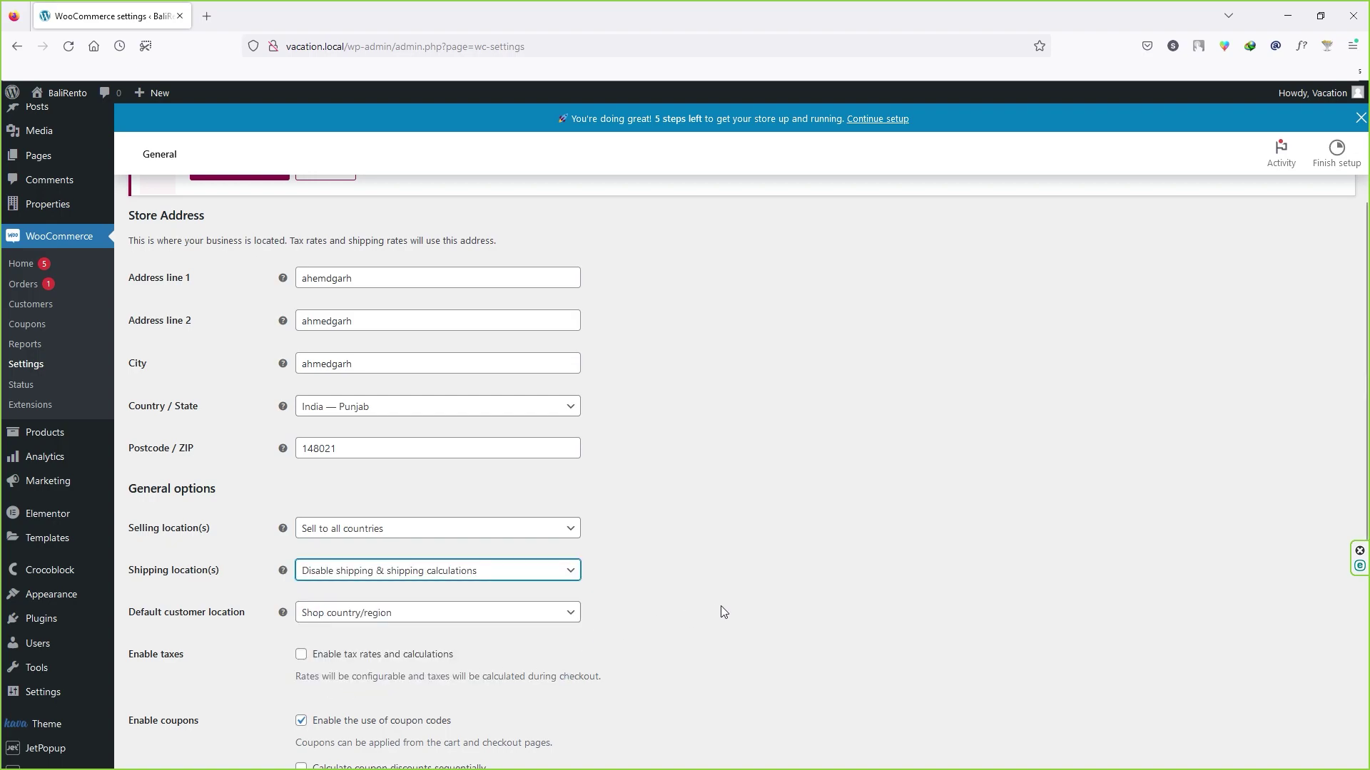
pyautogui.click(384, 613)
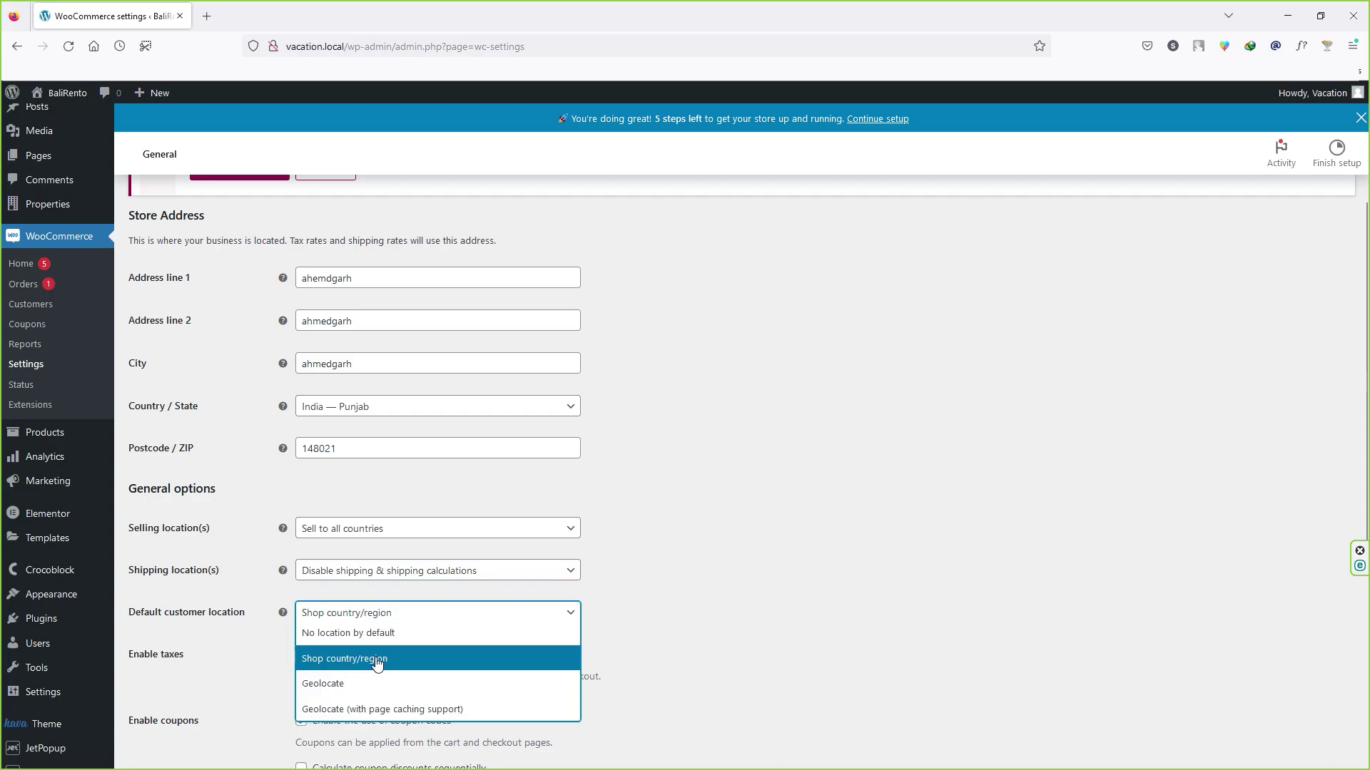
pyautogui.click(712, 636)
pyautogui.scroll(-4, 712, 636)
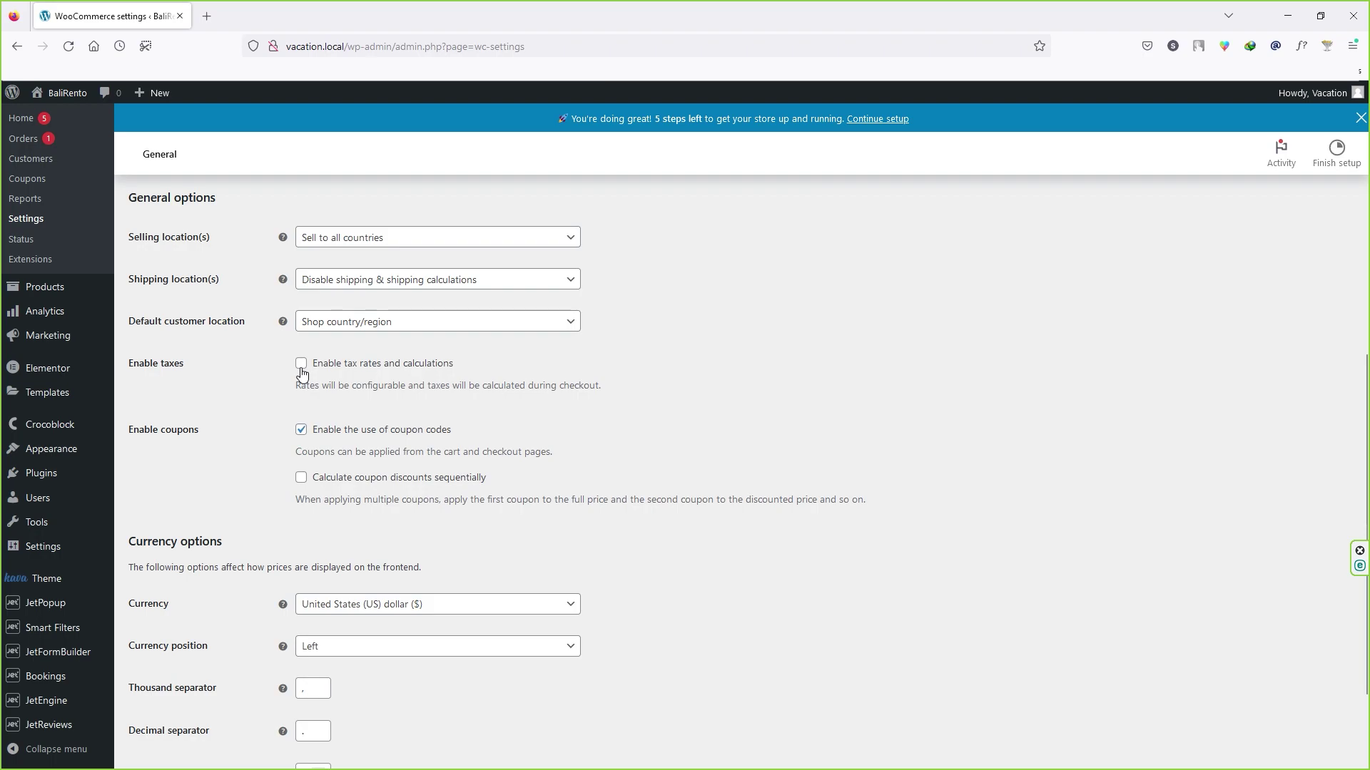
# Step: Enable tax rates and calculations and disable coupon codes
pyautogui.click(301, 365)
pyautogui.scroll(-2, 323, 371)
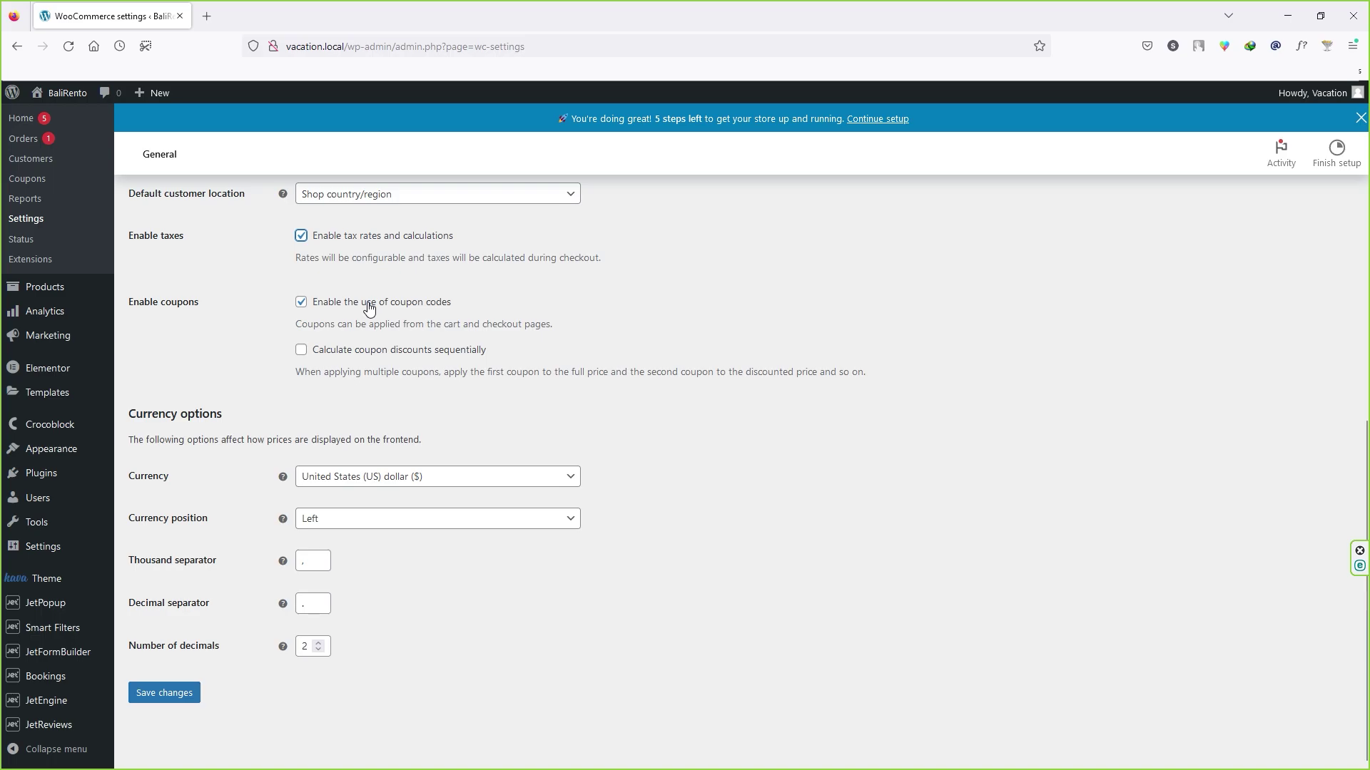
pyautogui.click(303, 304)
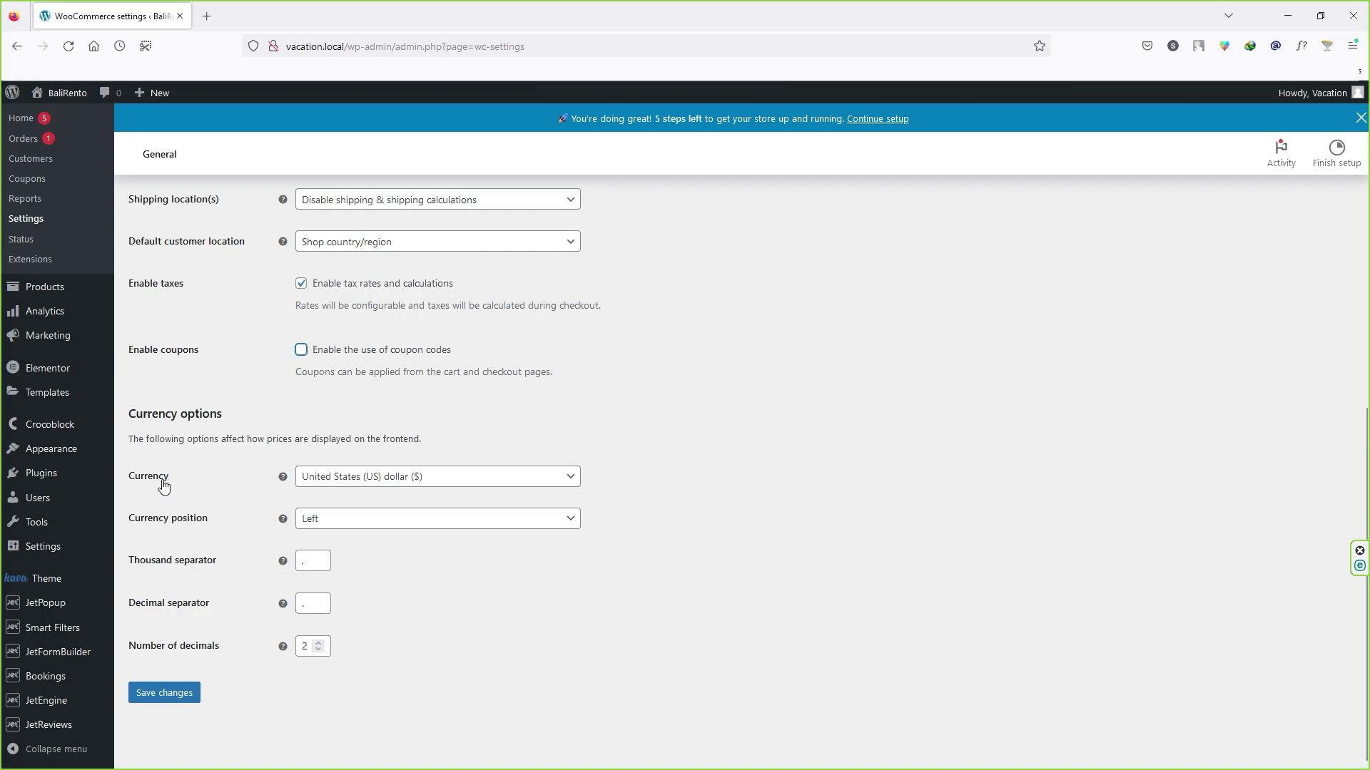
# Step: Set Indian rupee as the store currency and save the general settings
pyautogui.click(345, 483)
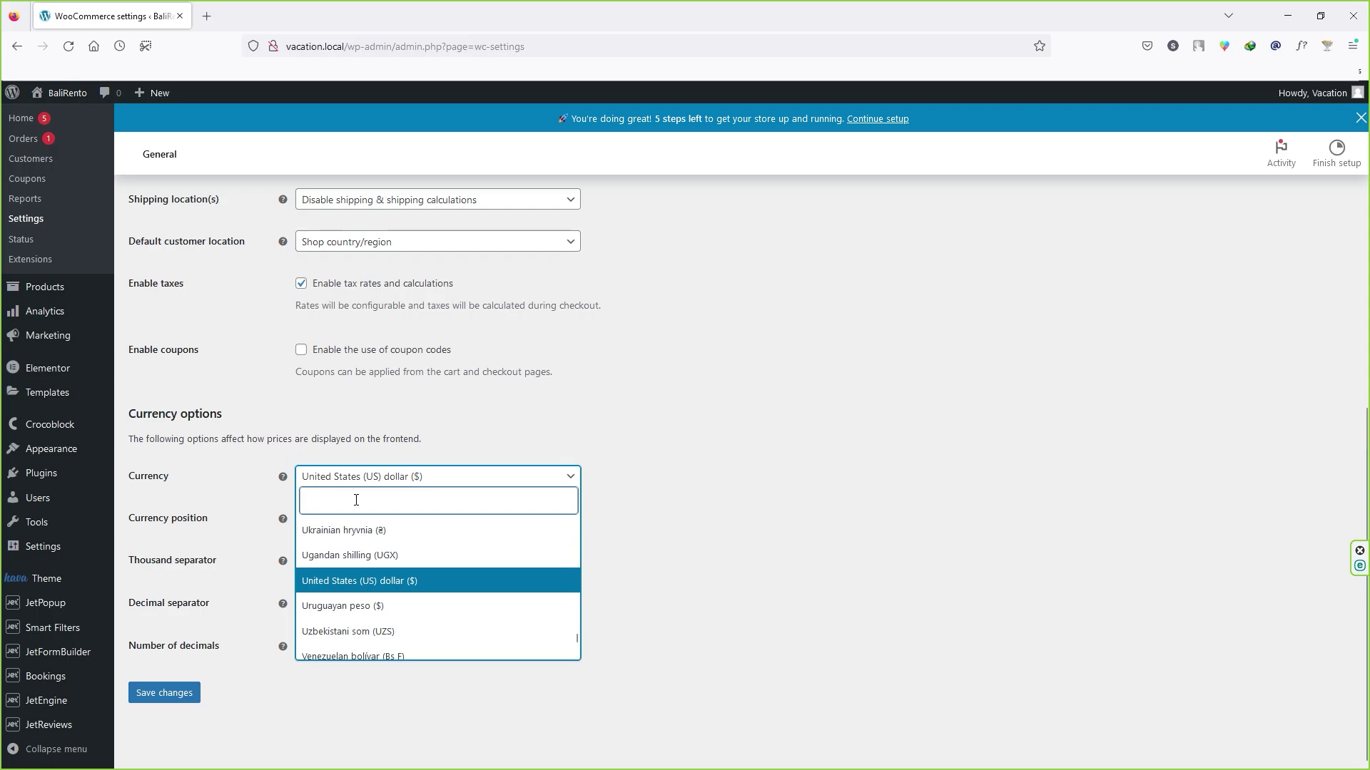
pyautogui.write('ind')
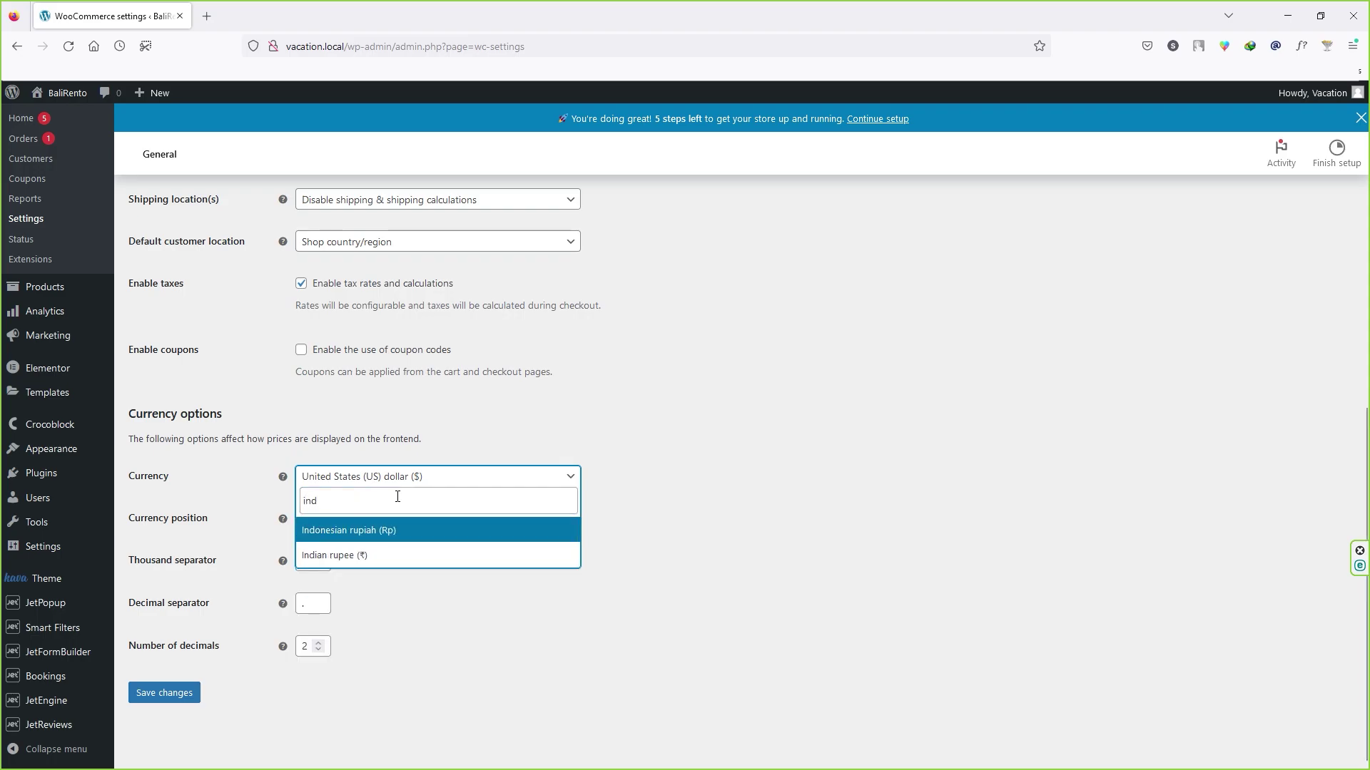
pyautogui.click(355, 528)
pyautogui.scroll(2, 355, 551)
pyautogui.scroll(-2, 336, 612)
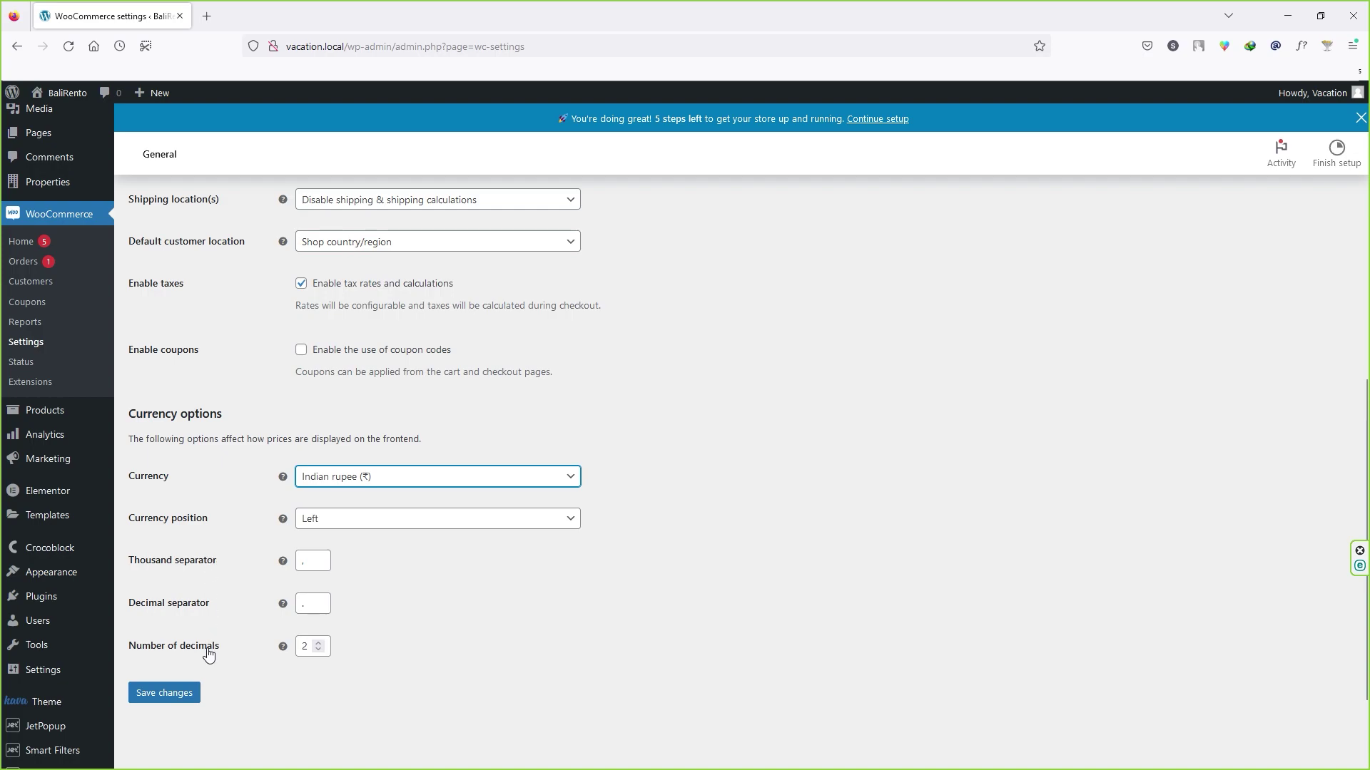
pyautogui.click(171, 702)
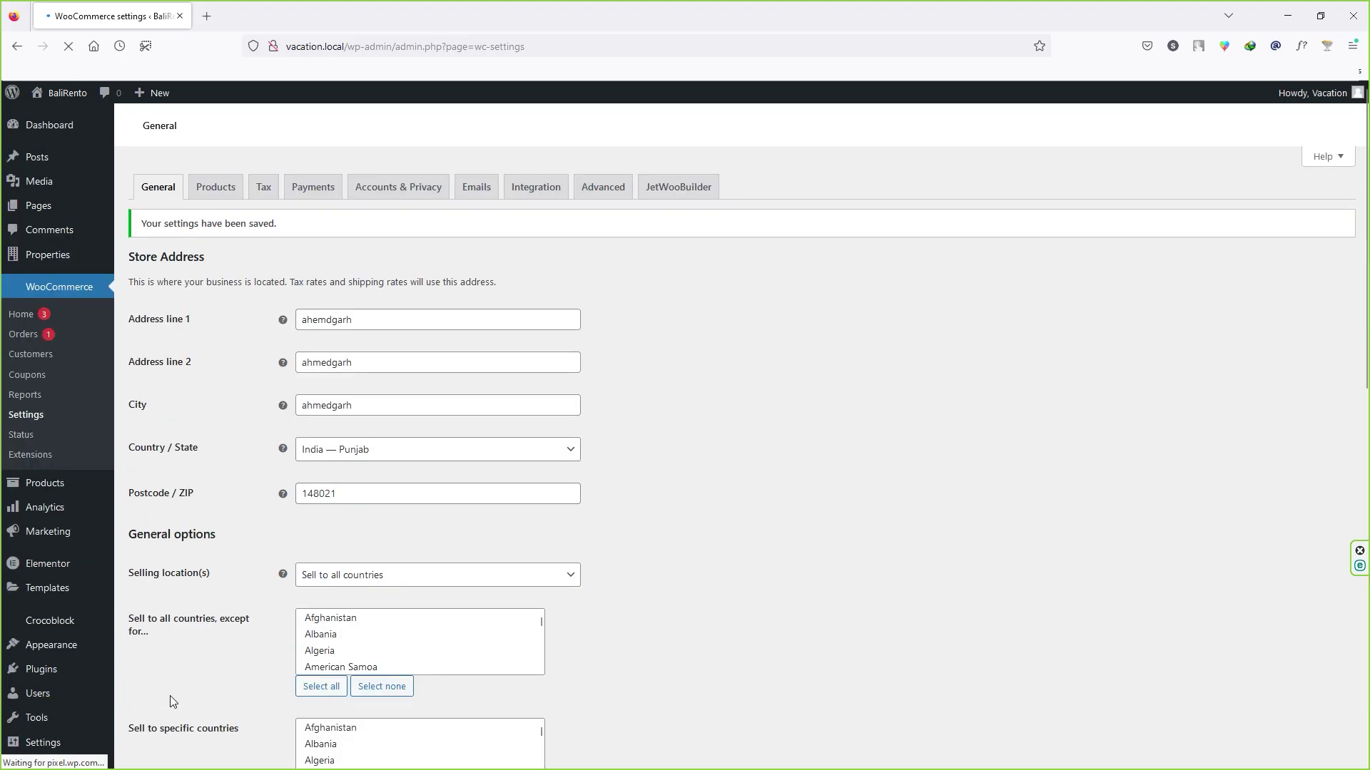
pyautogui.scroll(-6, 211, 571)
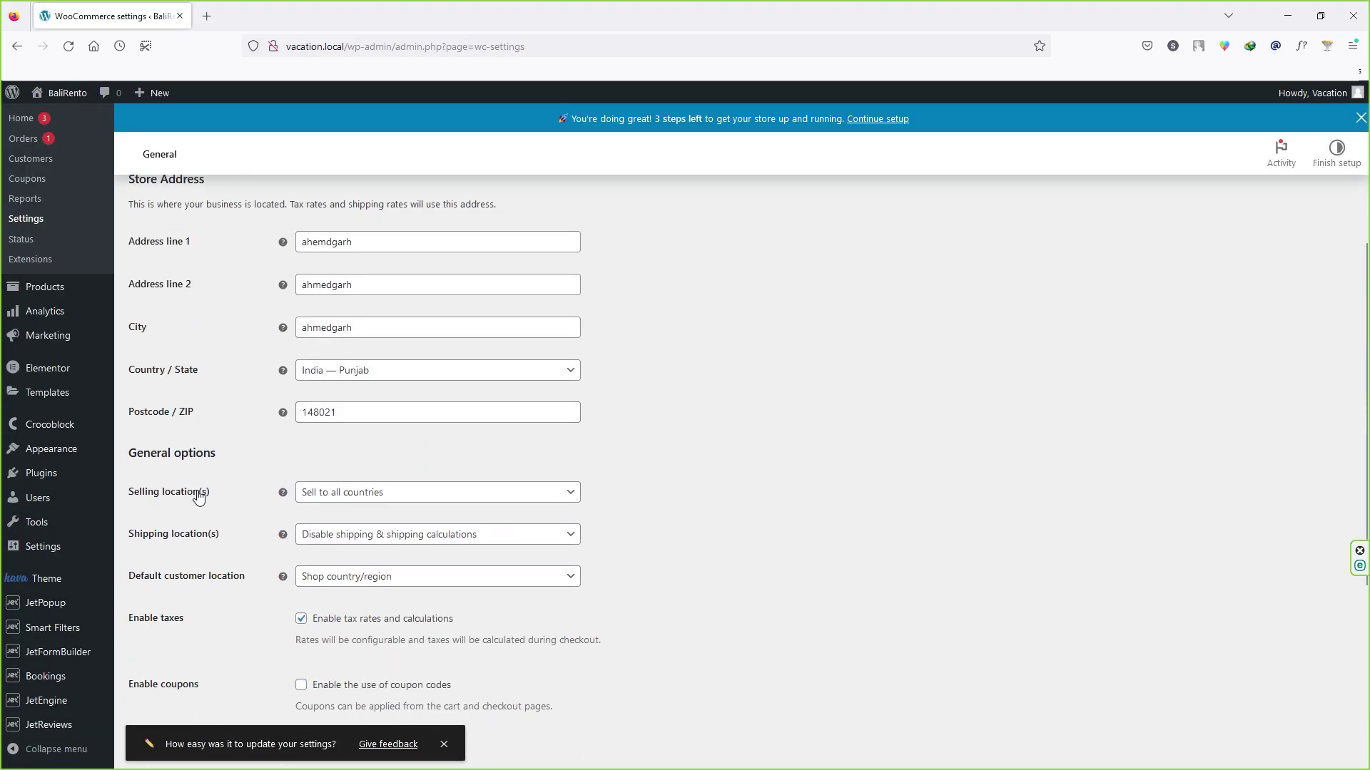
pyautogui.scroll(7, 230, 416)
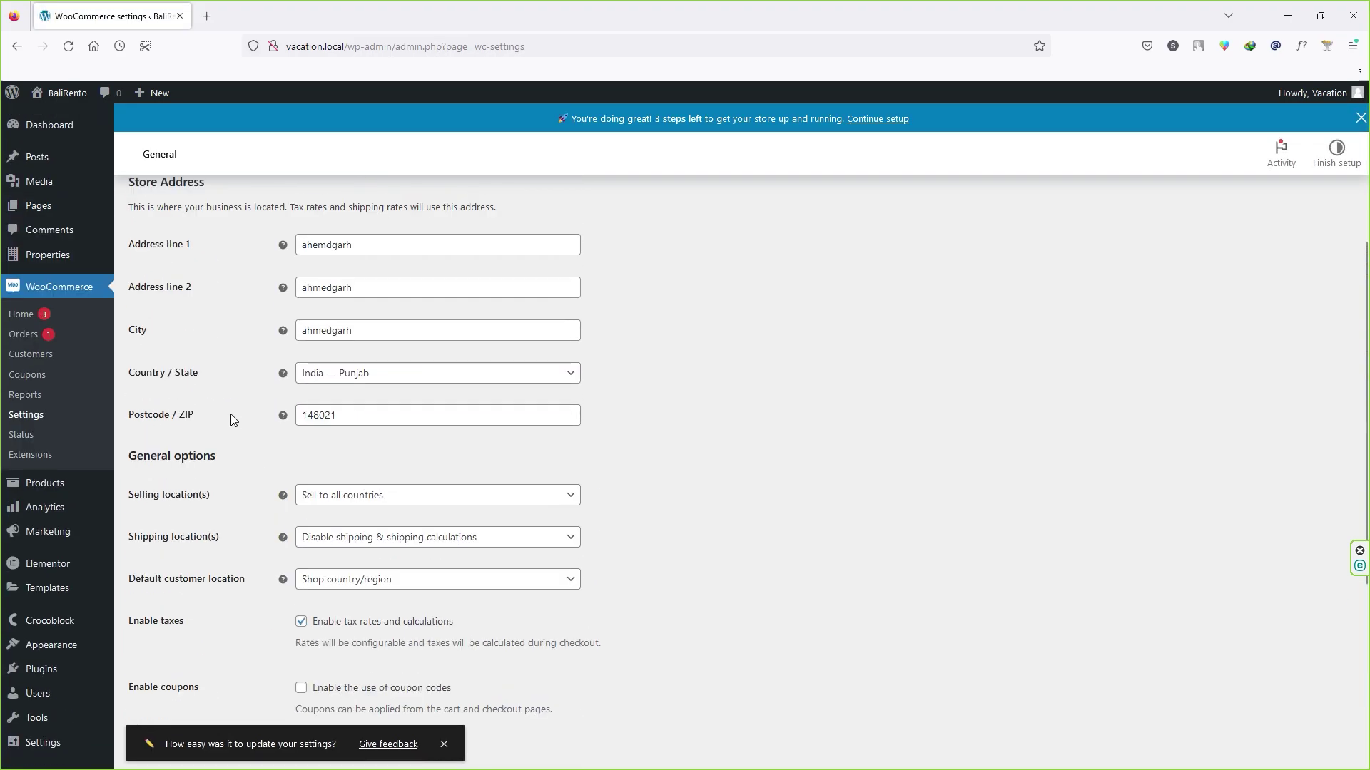
# Step: On the Tax tab, add a GST 18 line to Additional tax classes
pyautogui.click(267, 217)
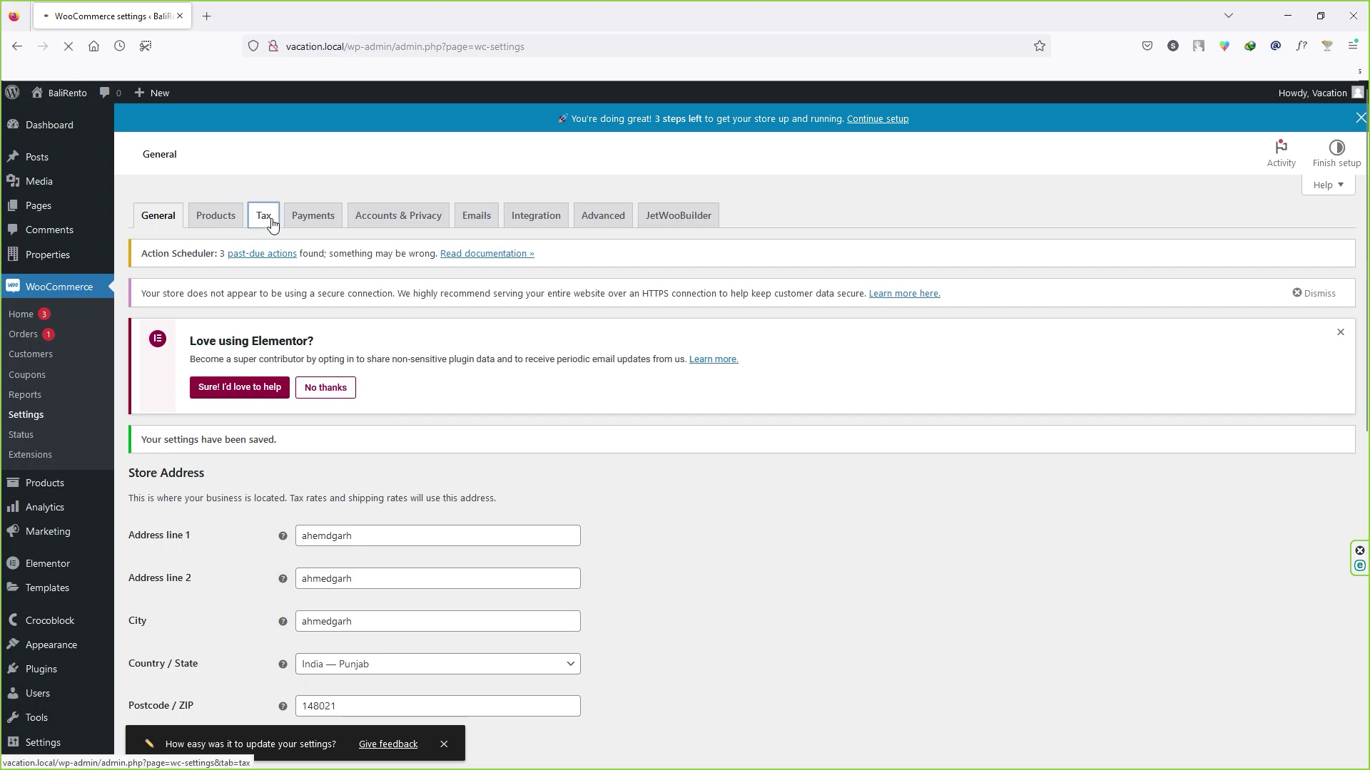
pyautogui.scroll(-2, 143, 380)
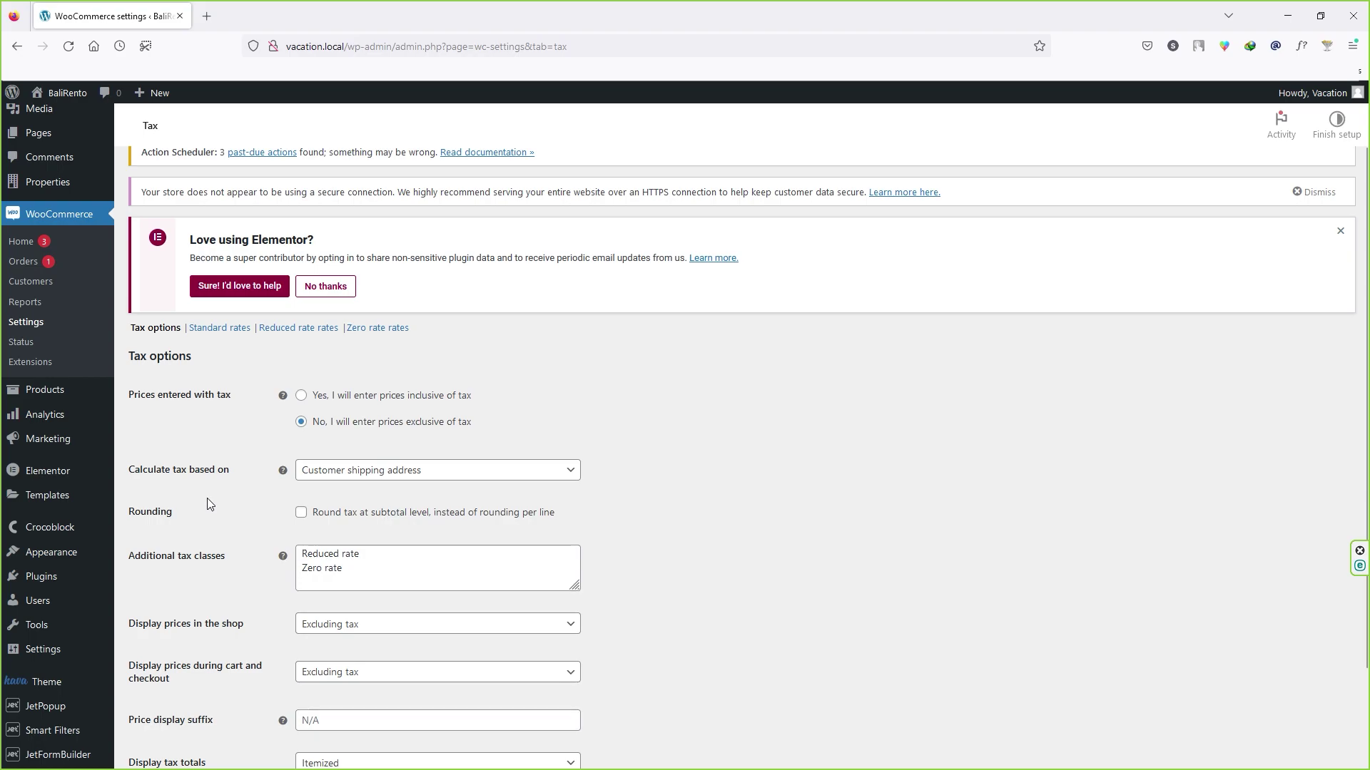
pyautogui.scroll(-2, 207, 457)
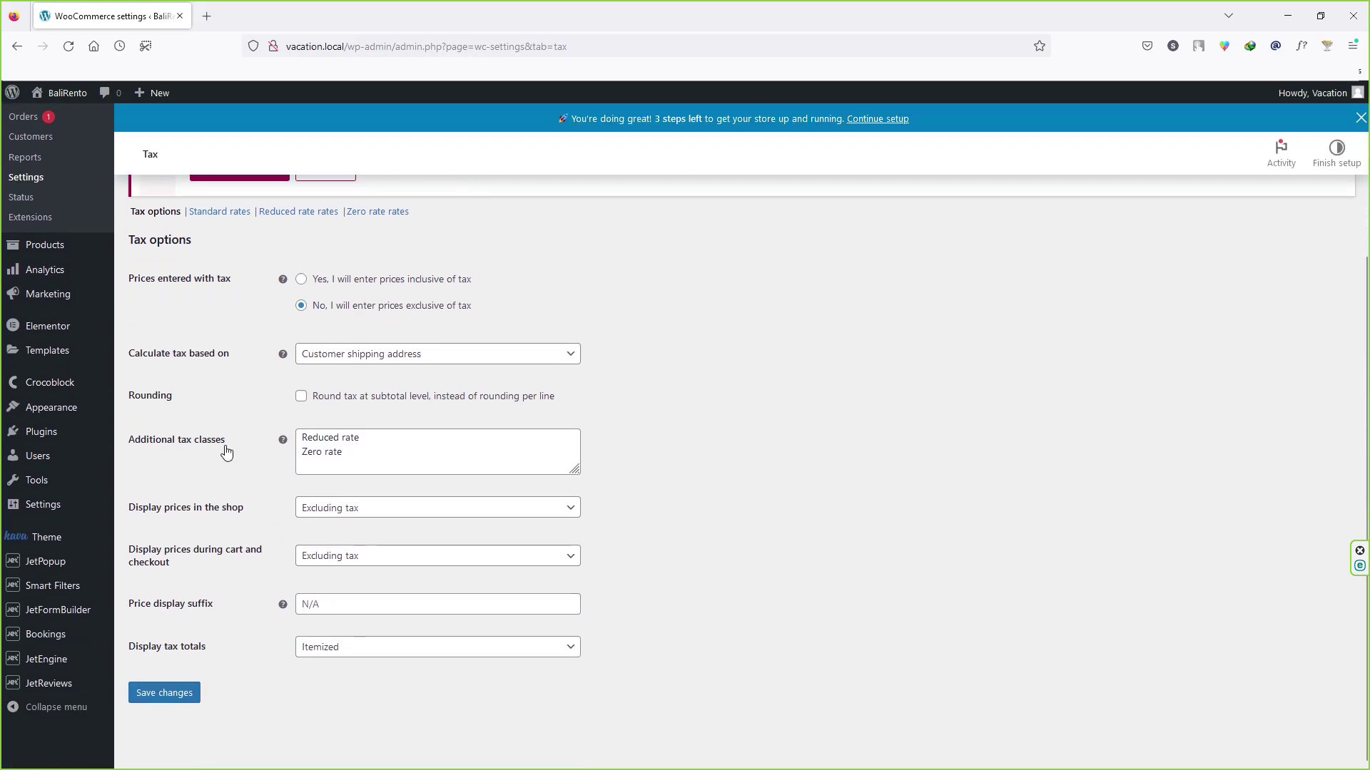
pyautogui.moveTo(343, 452); pyautogui.dragTo(300, 432)
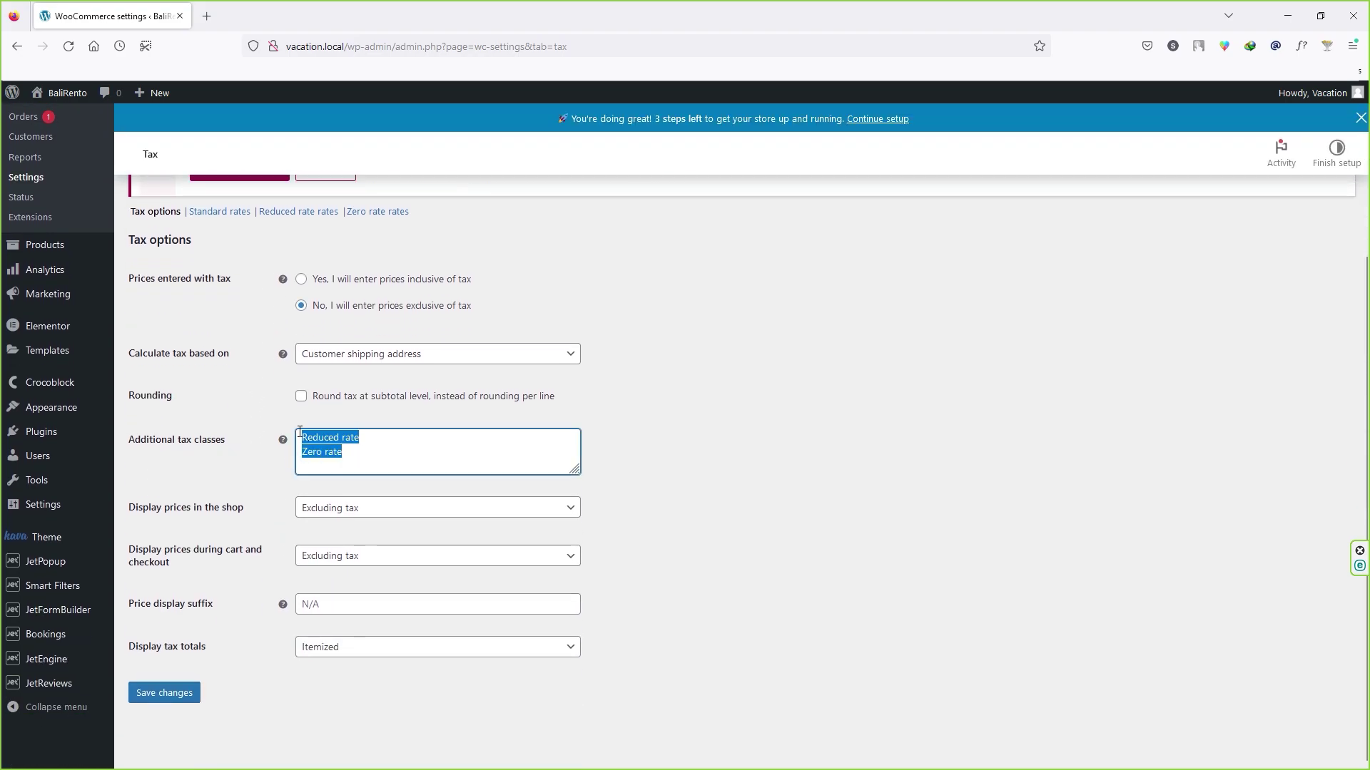
pyautogui.click(358, 454)
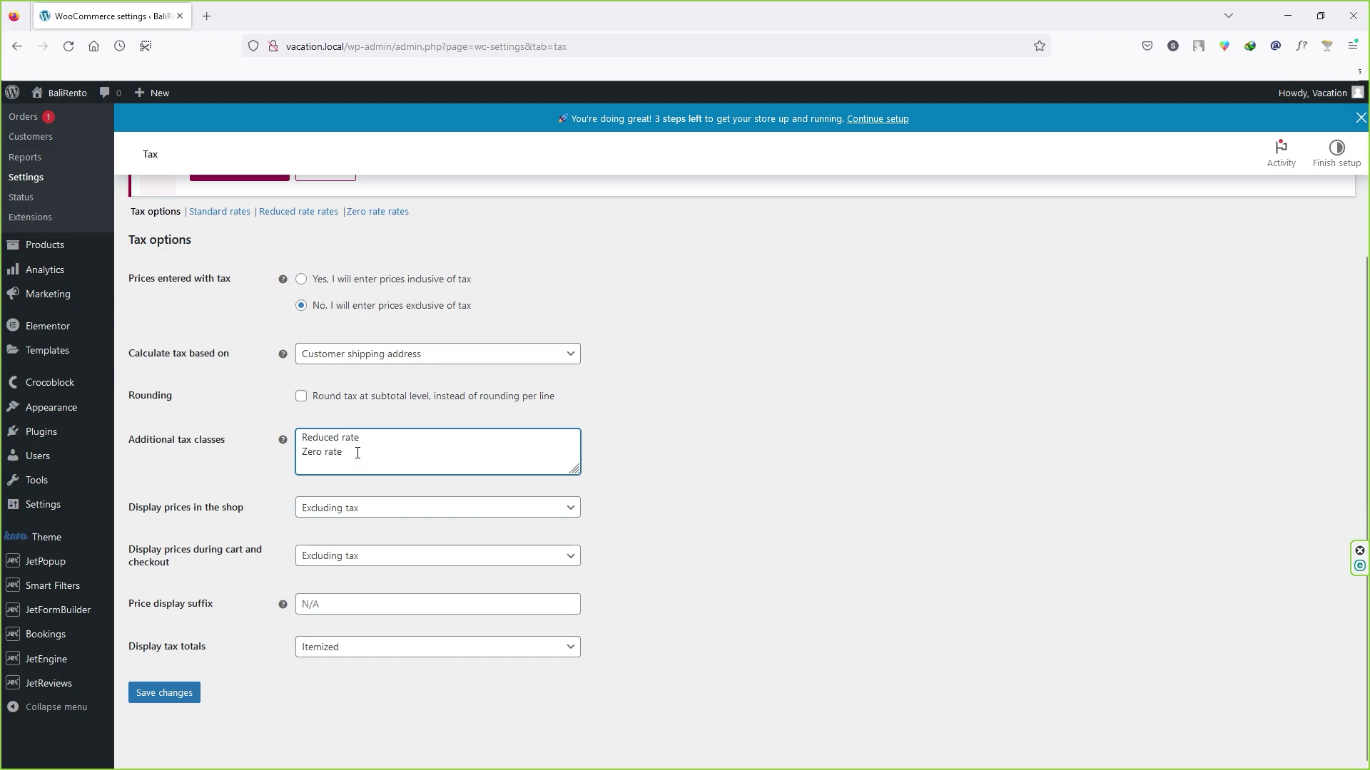
pyautogui.press('Return')
pyautogui.write('GST 18')
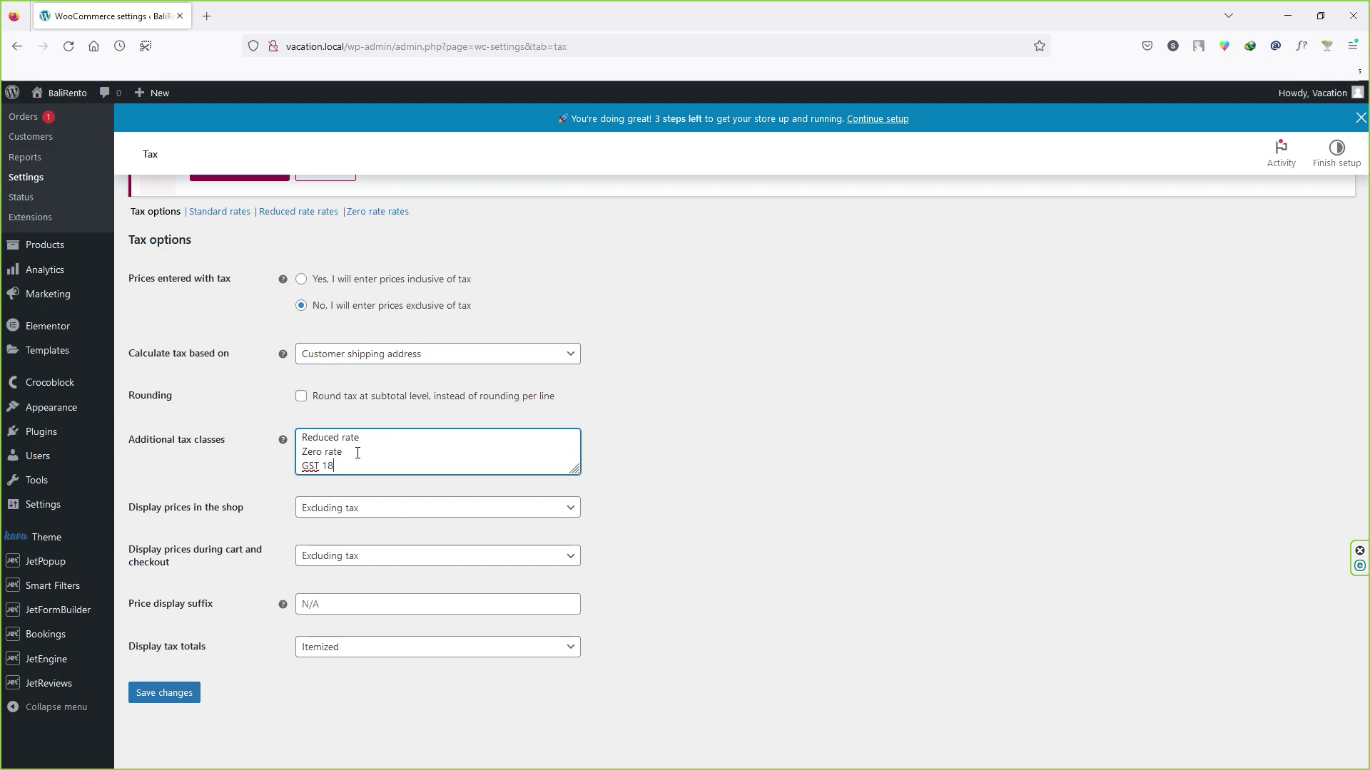
# Step: Delete the Reduced rate and Zero rate classes and save the tax options
pyautogui.moveTo(351, 453); pyautogui.dragTo(288, 438)
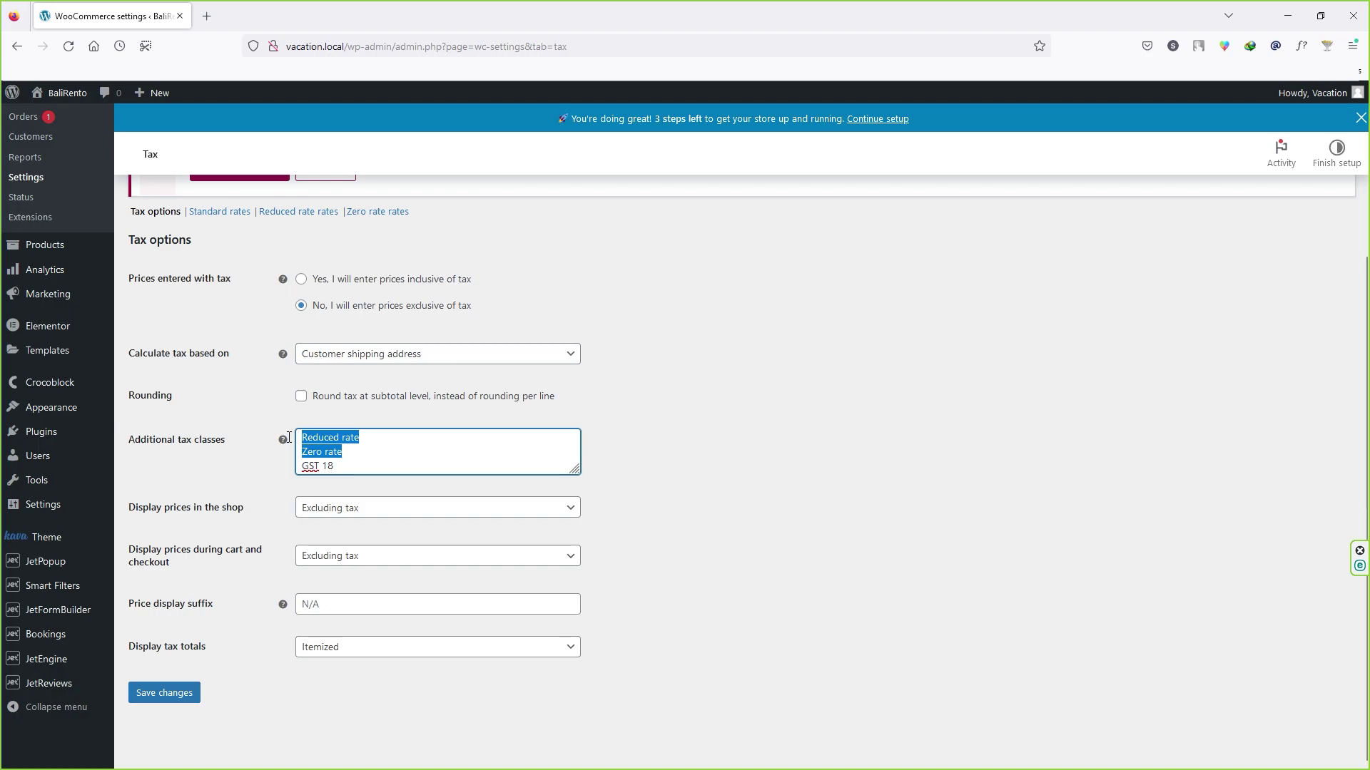
pyautogui.moveTo(289, 441)
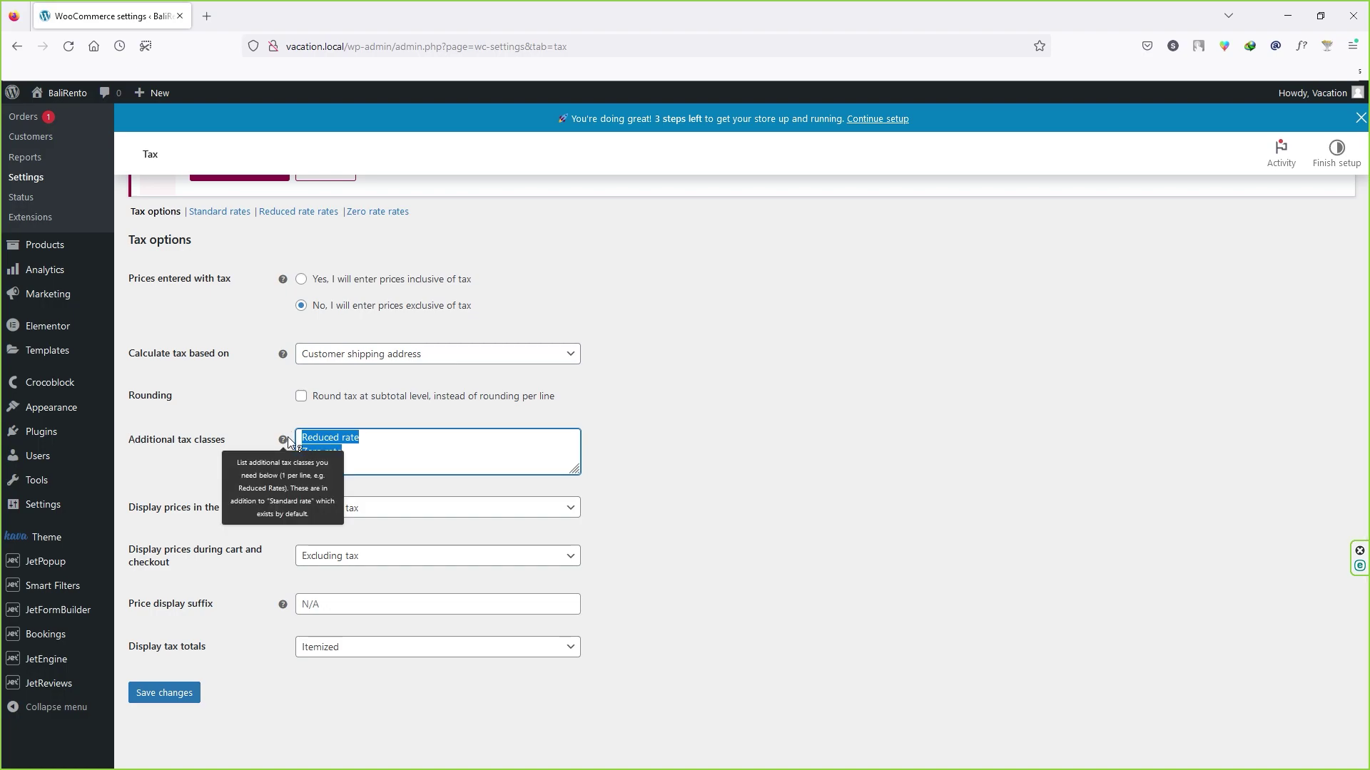
pyautogui.press('BackSpace')
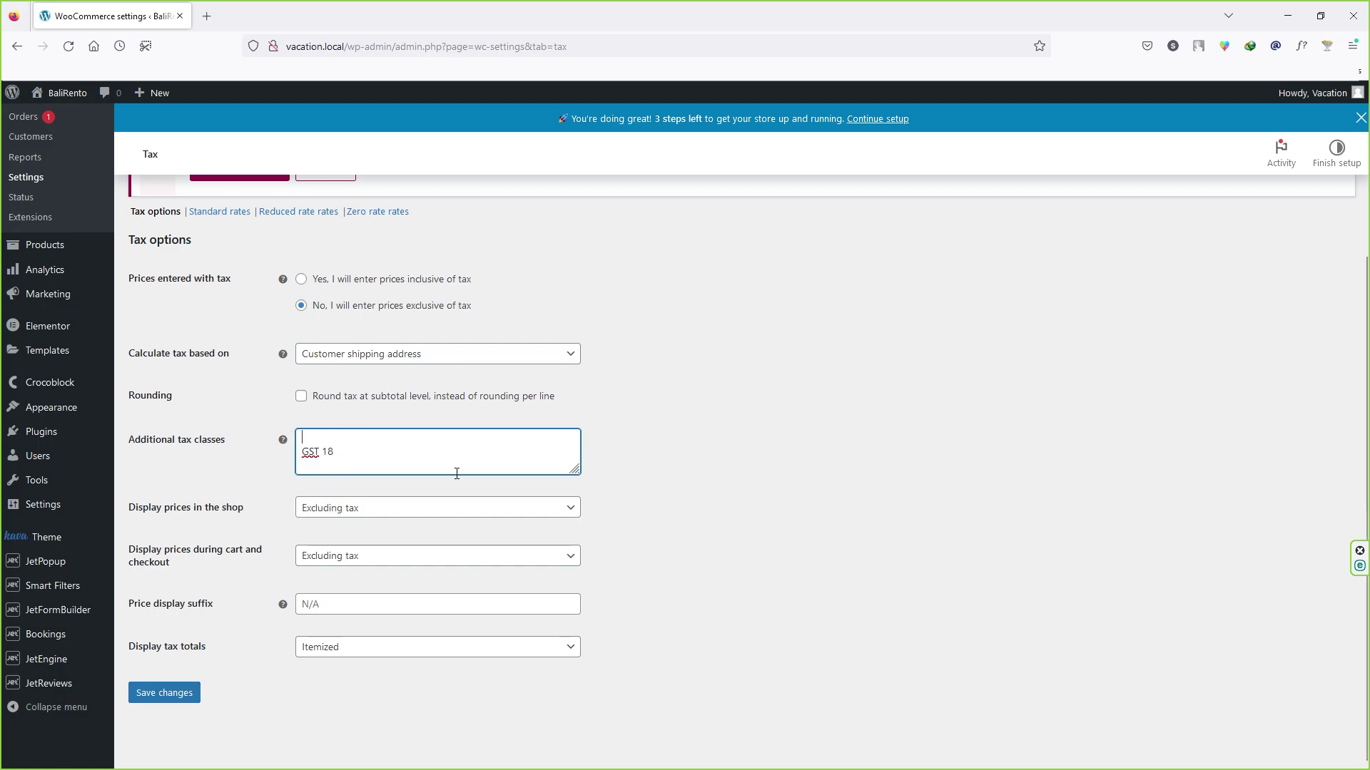
pyautogui.press('Delete')
pyautogui.click(171, 698)
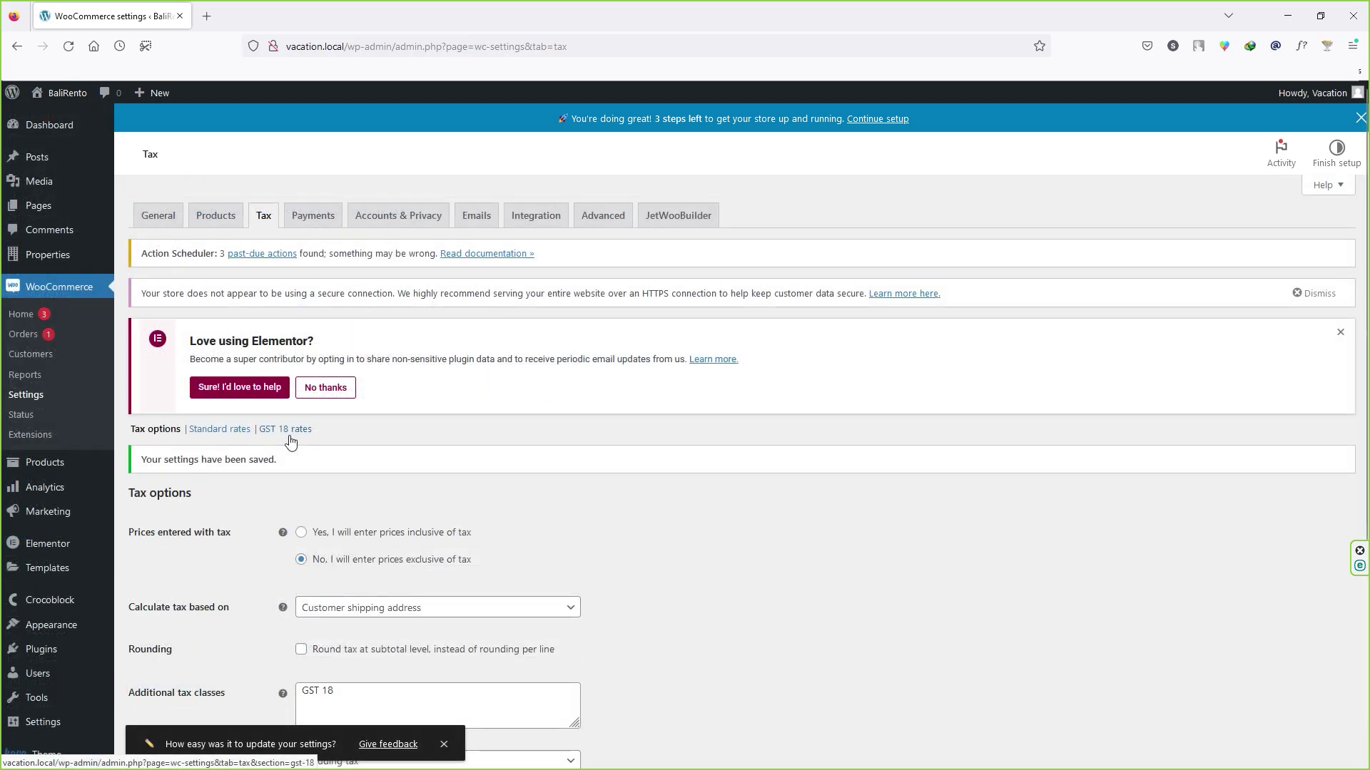
# Step: Add a GST 18 rate row for country IN at 18%, not applied to shipping, and save
pyautogui.click(290, 436)
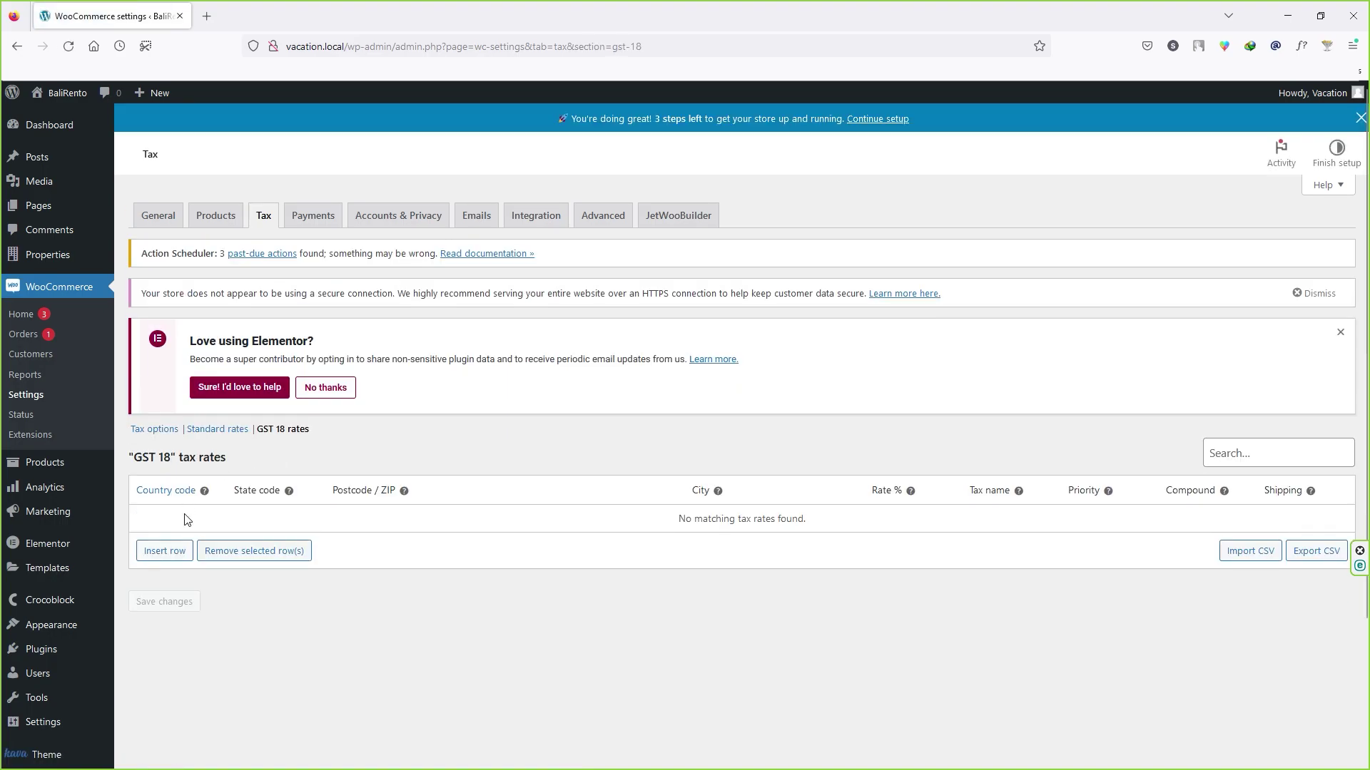
pyautogui.click(167, 552)
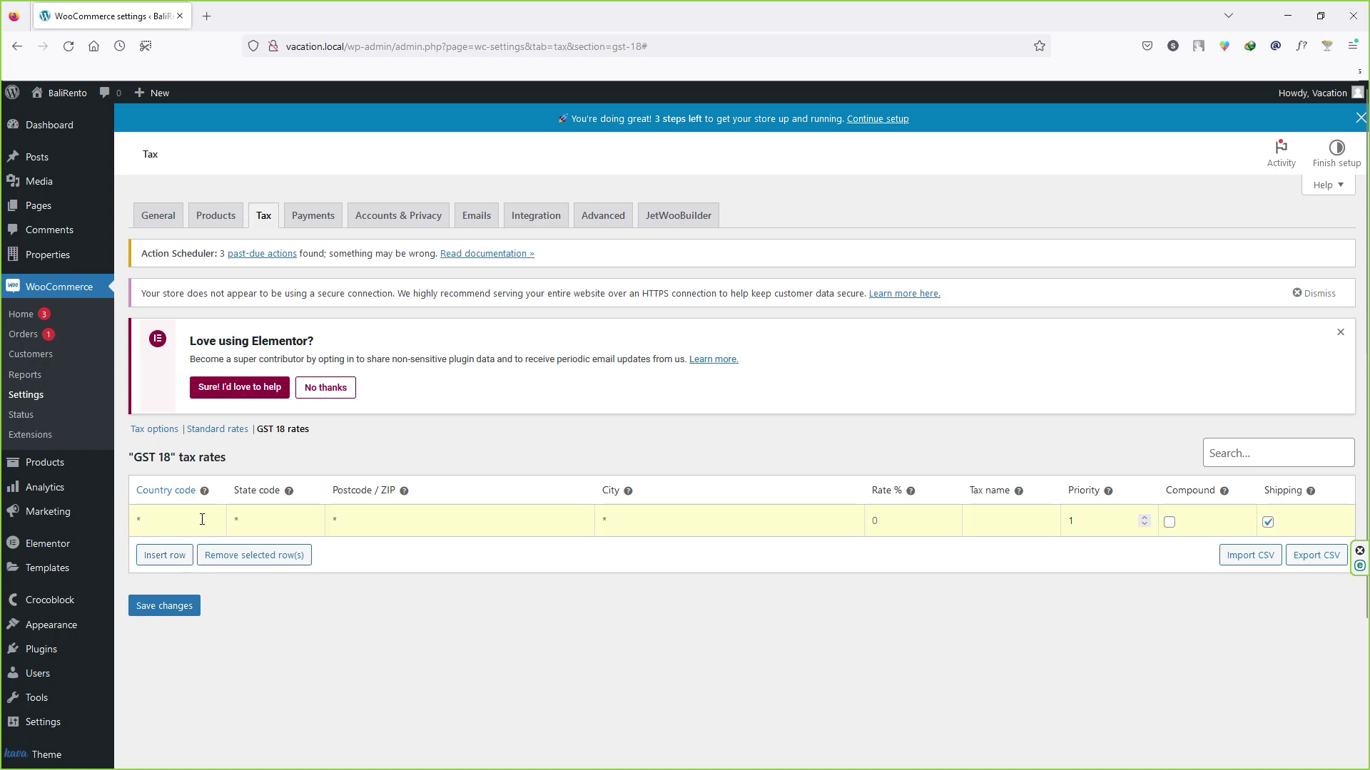
pyautogui.write('IN')
pyautogui.press('Return')
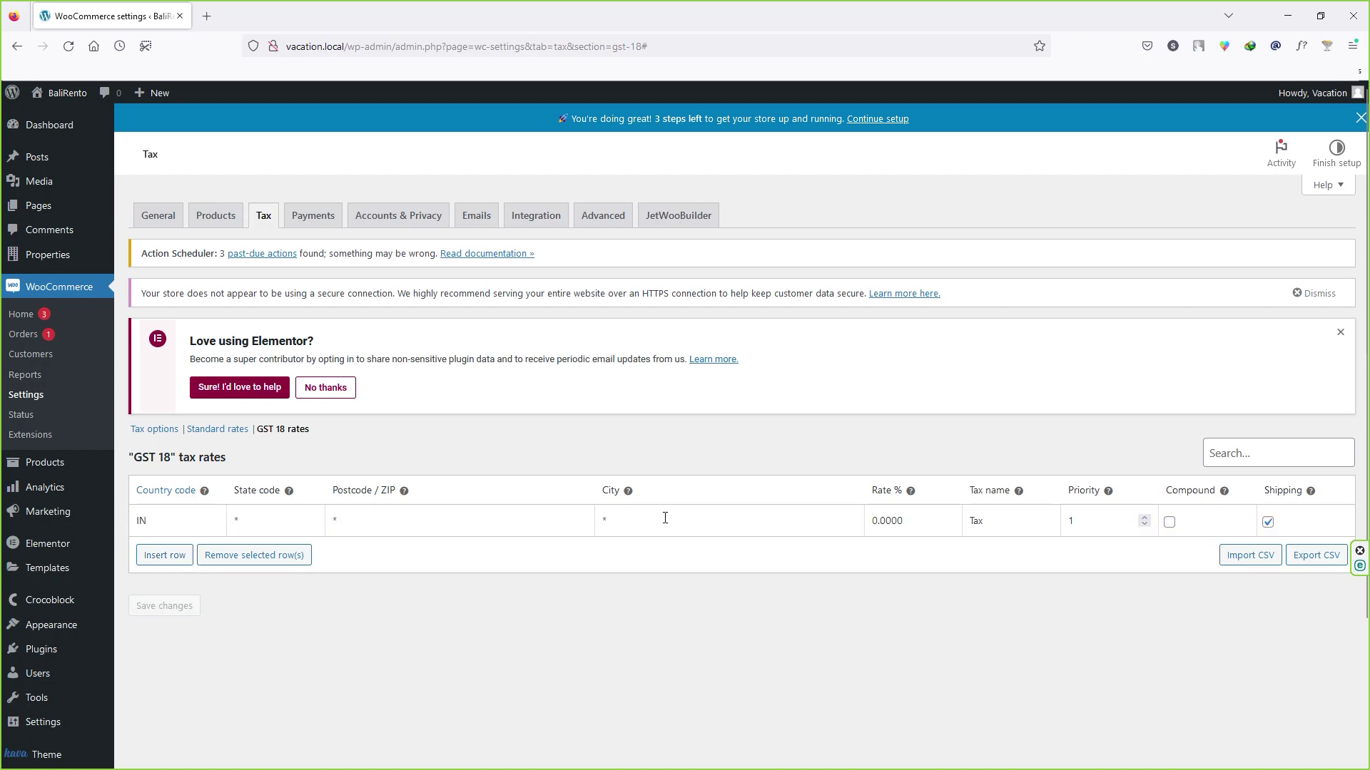
pyautogui.click(869, 520)
pyautogui.press('Delete')
pyautogui.write('18')
pyautogui.click(1268, 521)
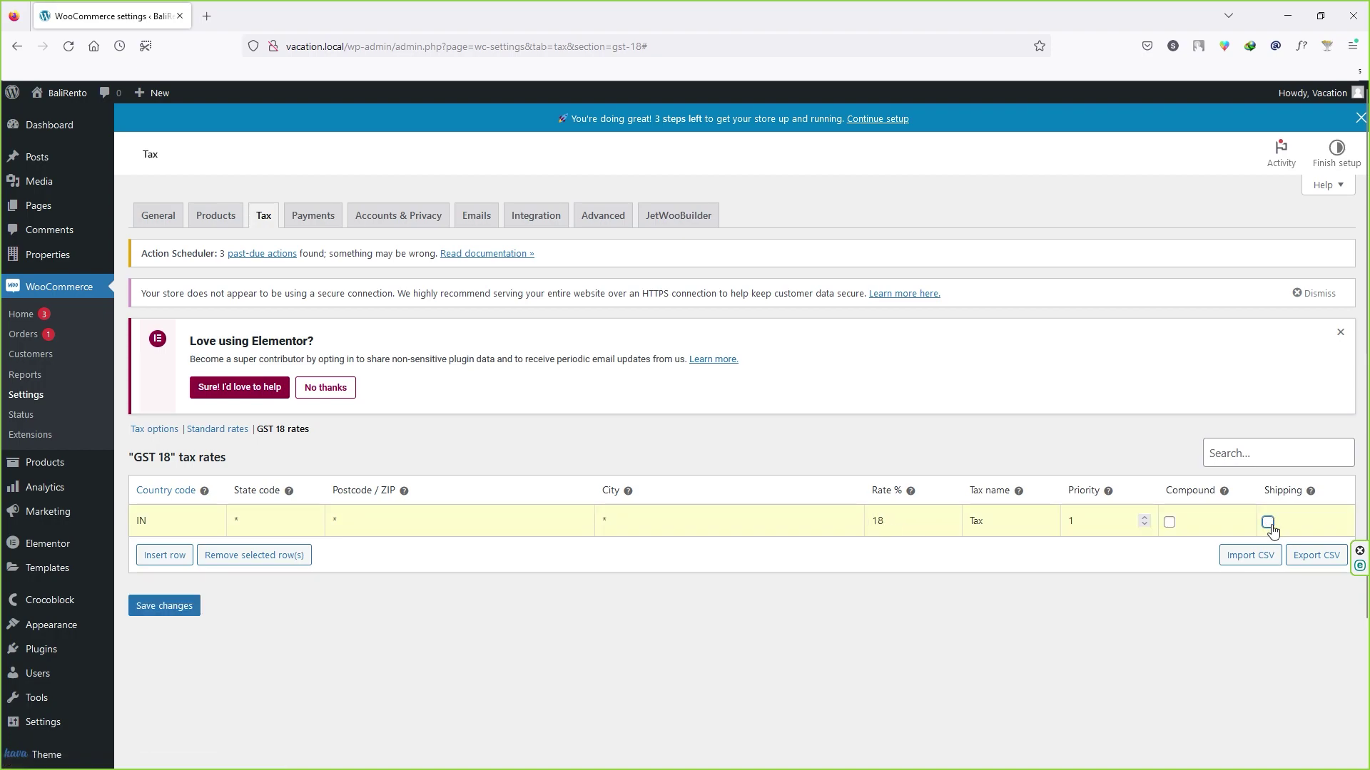
pyautogui.click(178, 614)
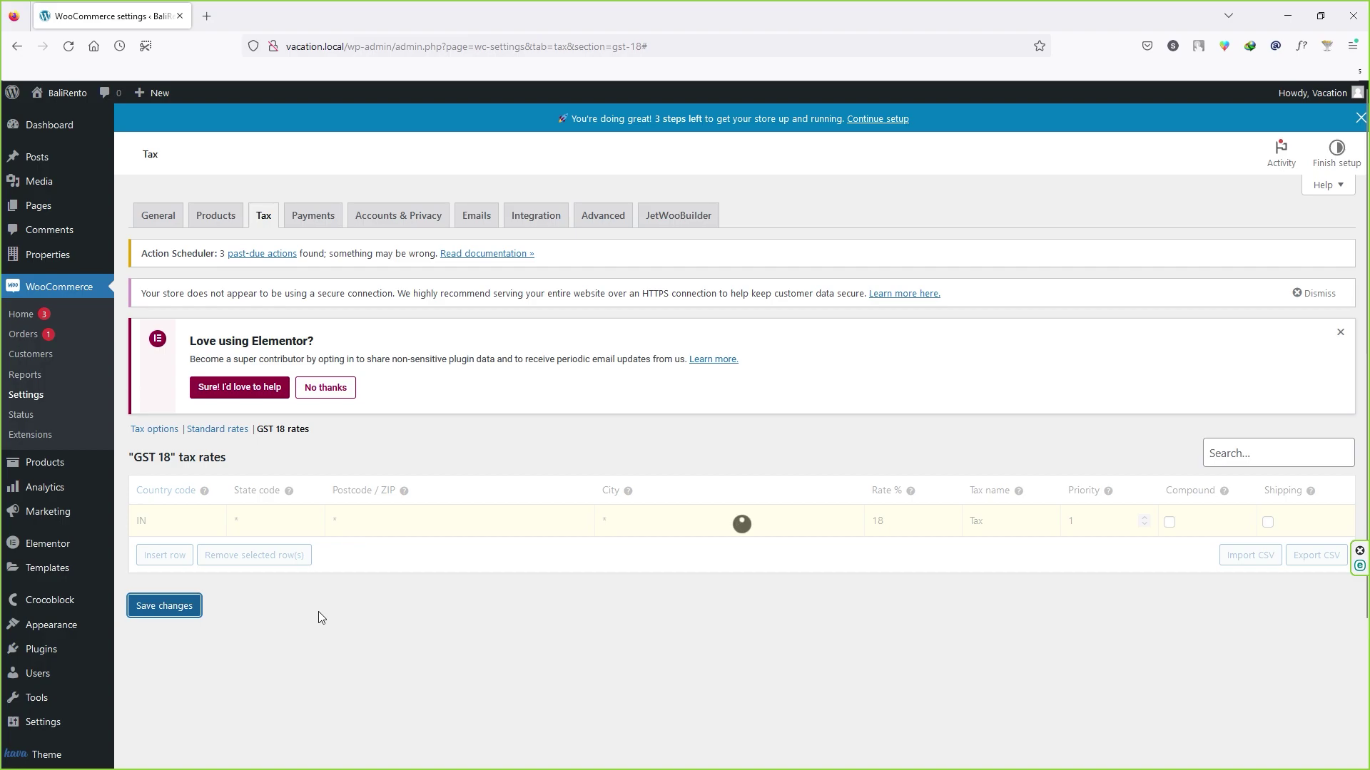
pyautogui.click(215, 214)
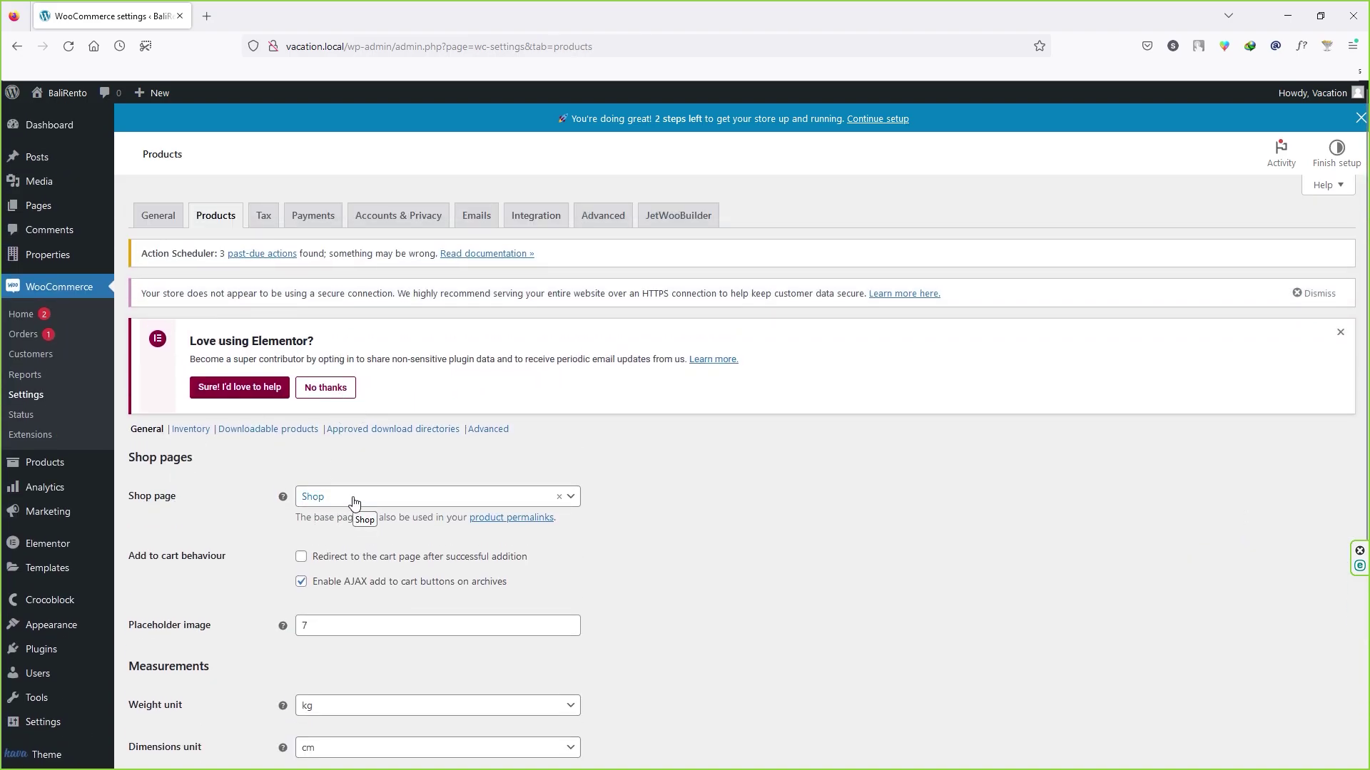
# Step: Enable AJAX add to cart on archives, edit the placeholder image, and save product settings
pyautogui.click(300, 580)
pyautogui.scroll(-4, 230, 575)
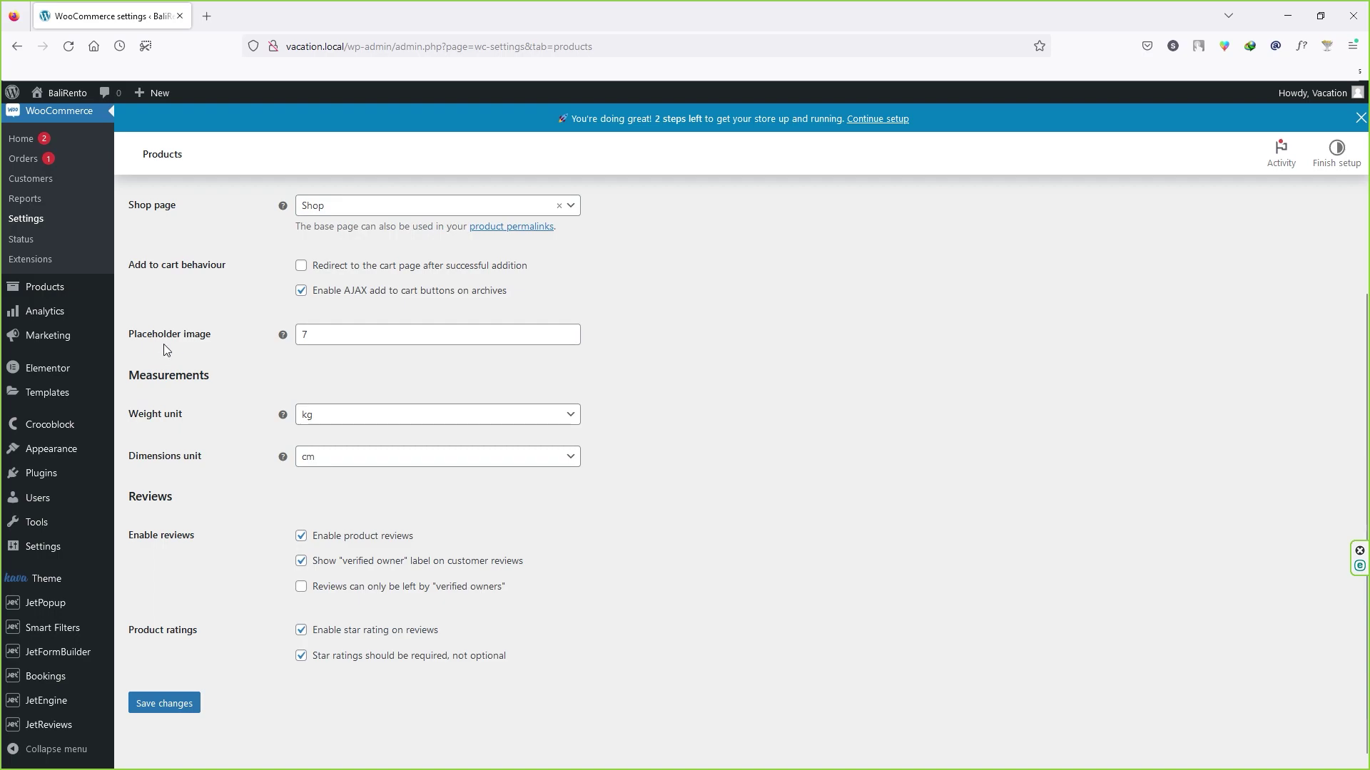
pyautogui.click(362, 335)
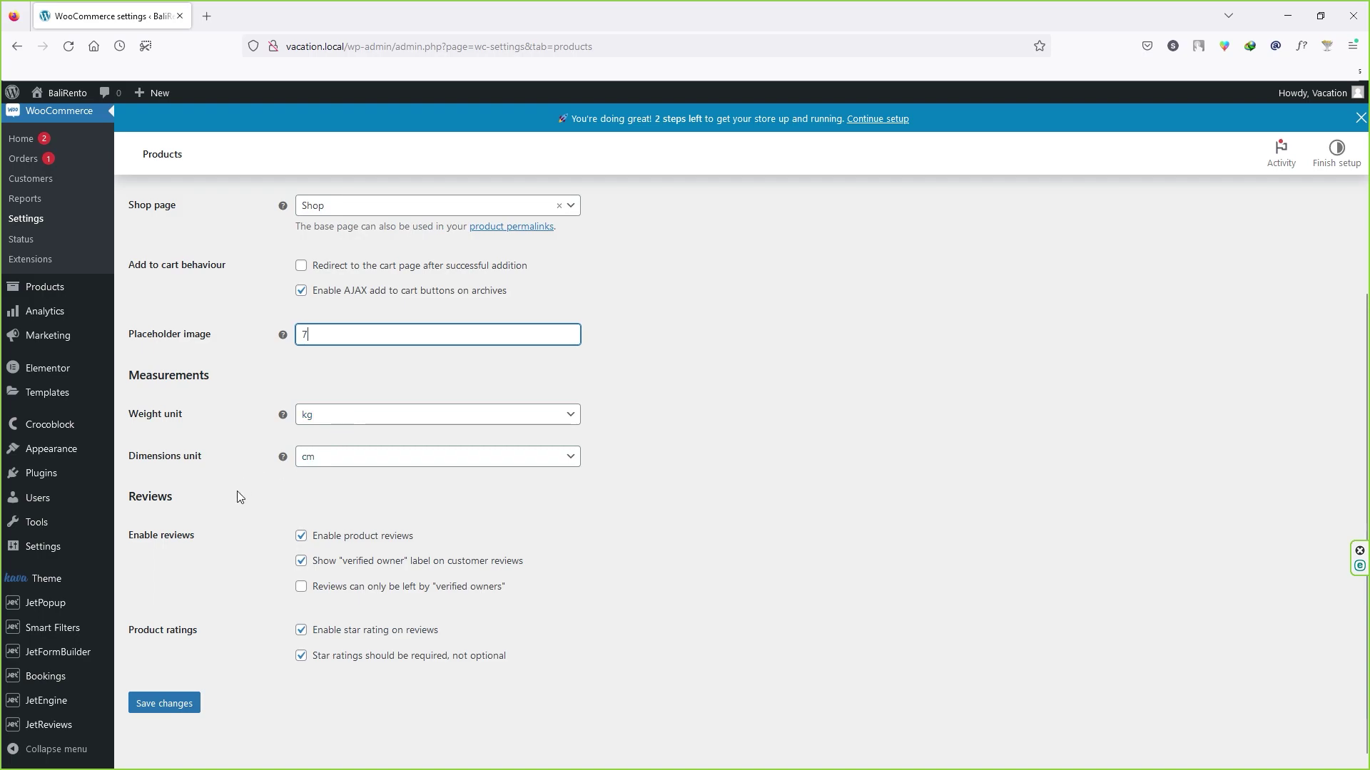
pyautogui.scroll(-1, 236, 494)
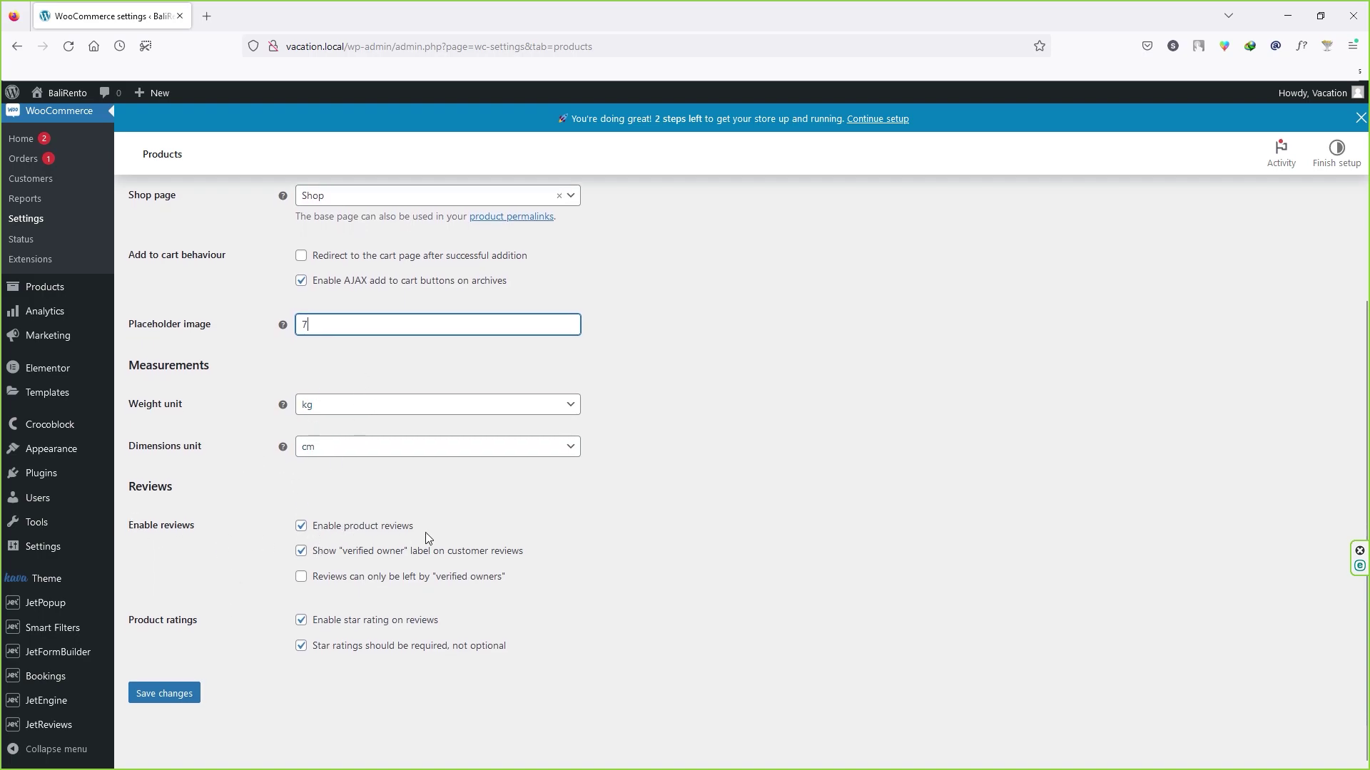
pyautogui.click(164, 699)
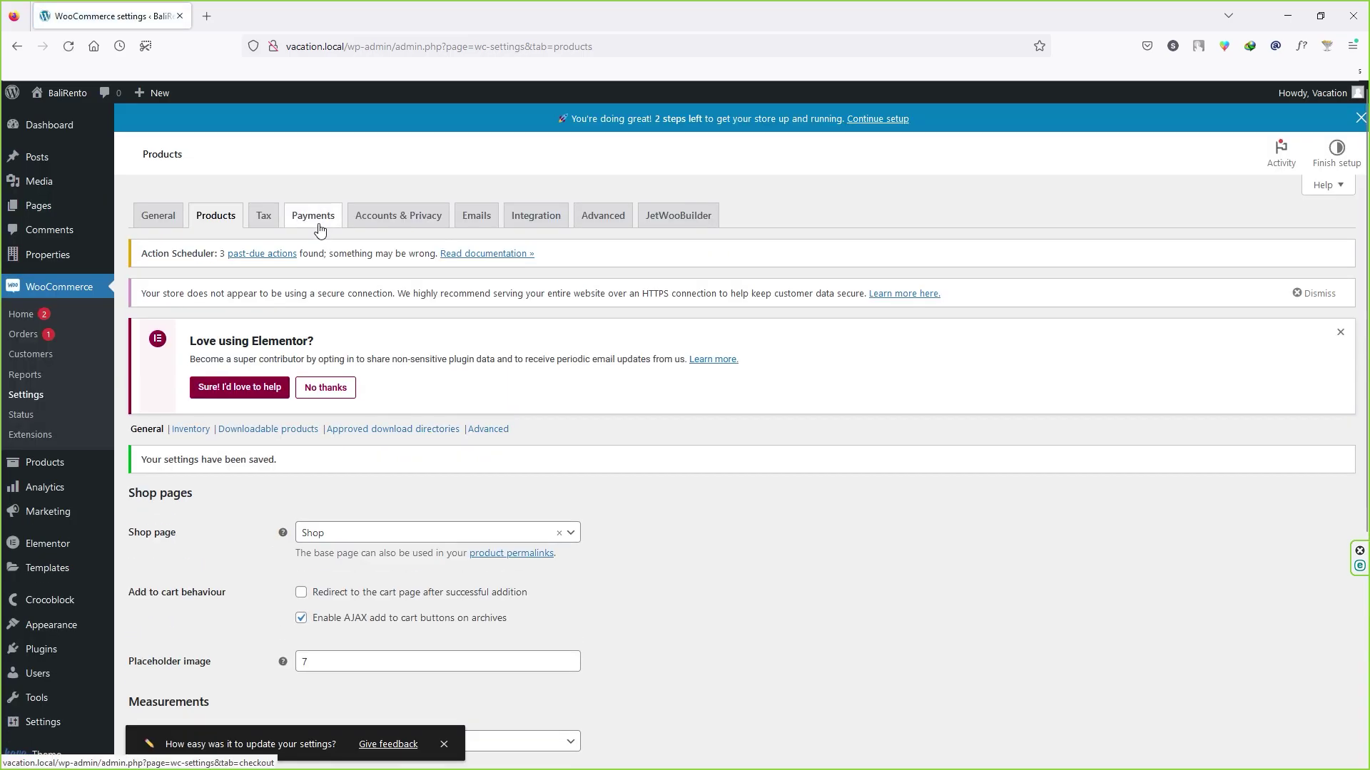
# Step: In Accounts & Privacy, allow checkout login and account creation at checkout and My account, then save
pyautogui.click(398, 216)
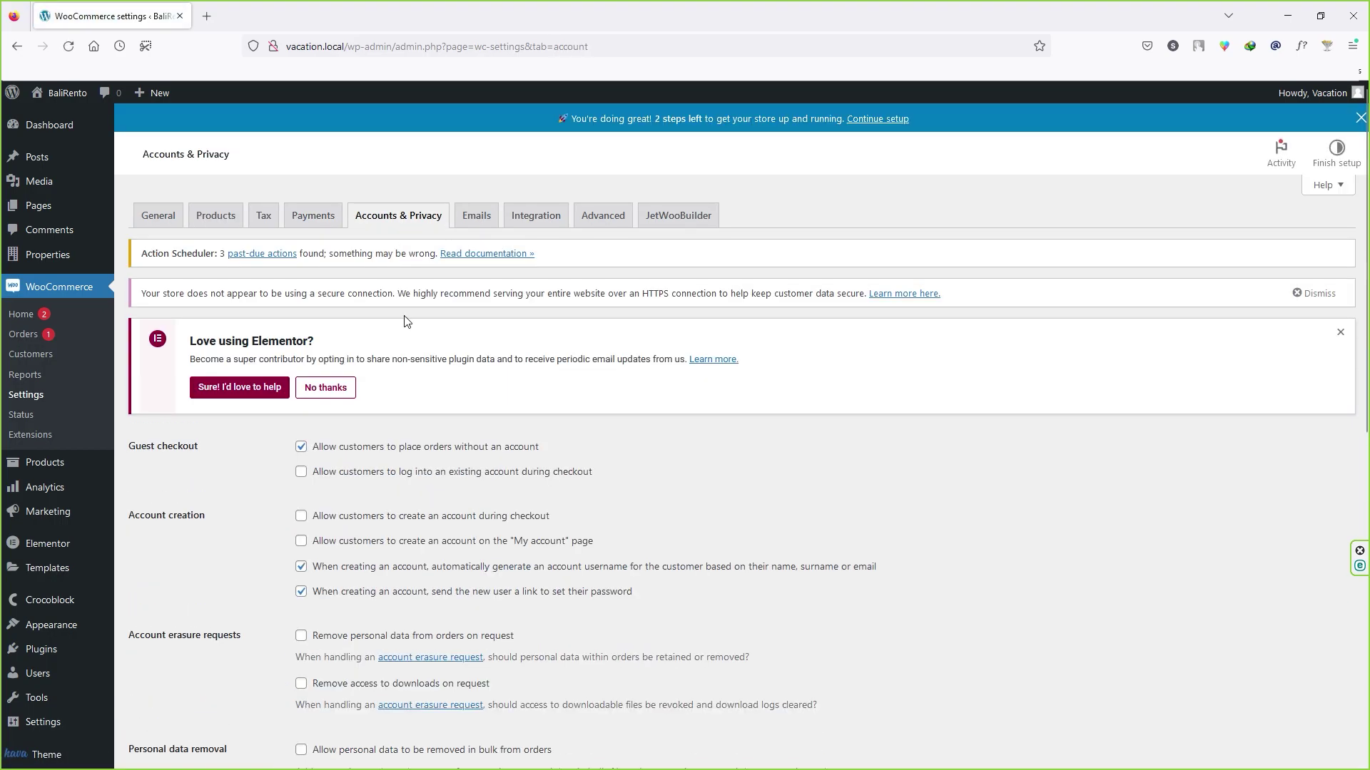
pyautogui.scroll(-3, 400, 314)
pyautogui.click(302, 255)
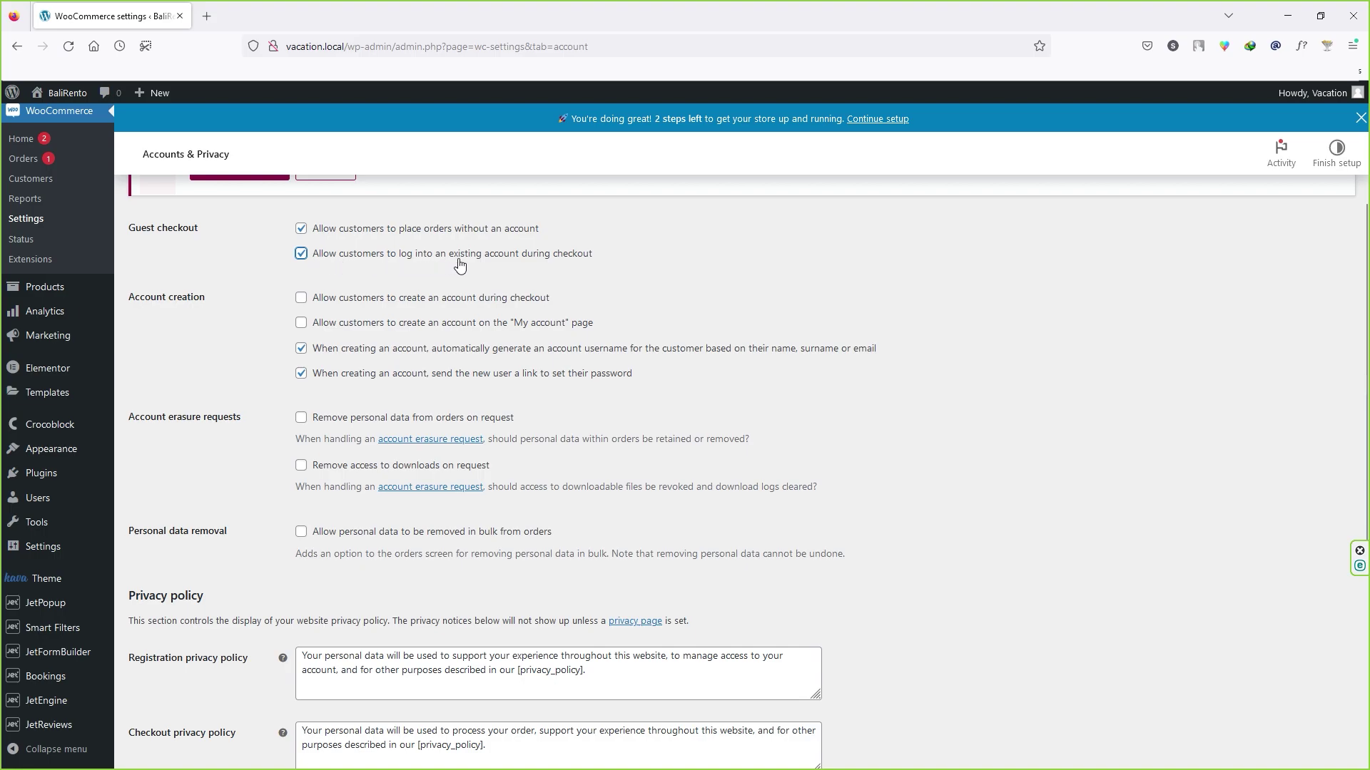
pyautogui.click(301, 298)
pyautogui.click(322, 332)
pyautogui.scroll(-5, 241, 410)
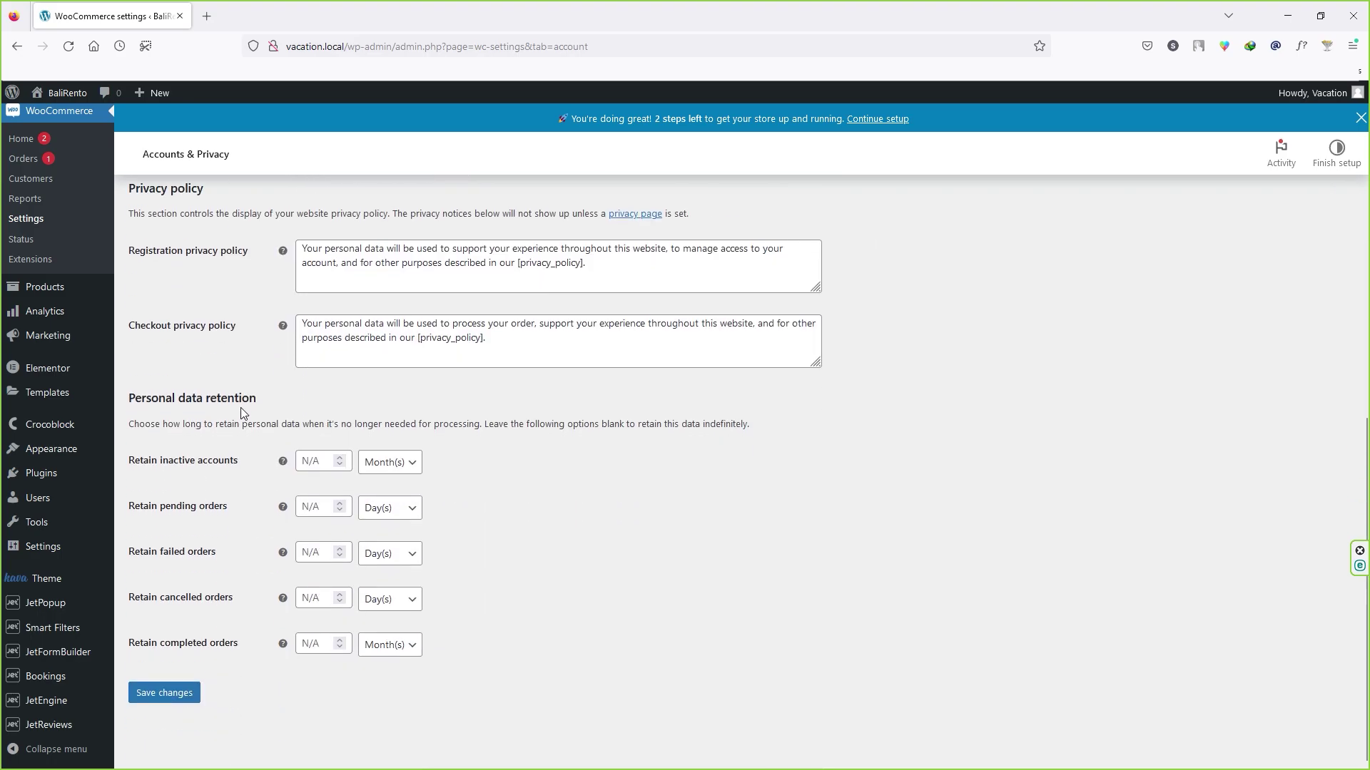
pyautogui.click(179, 694)
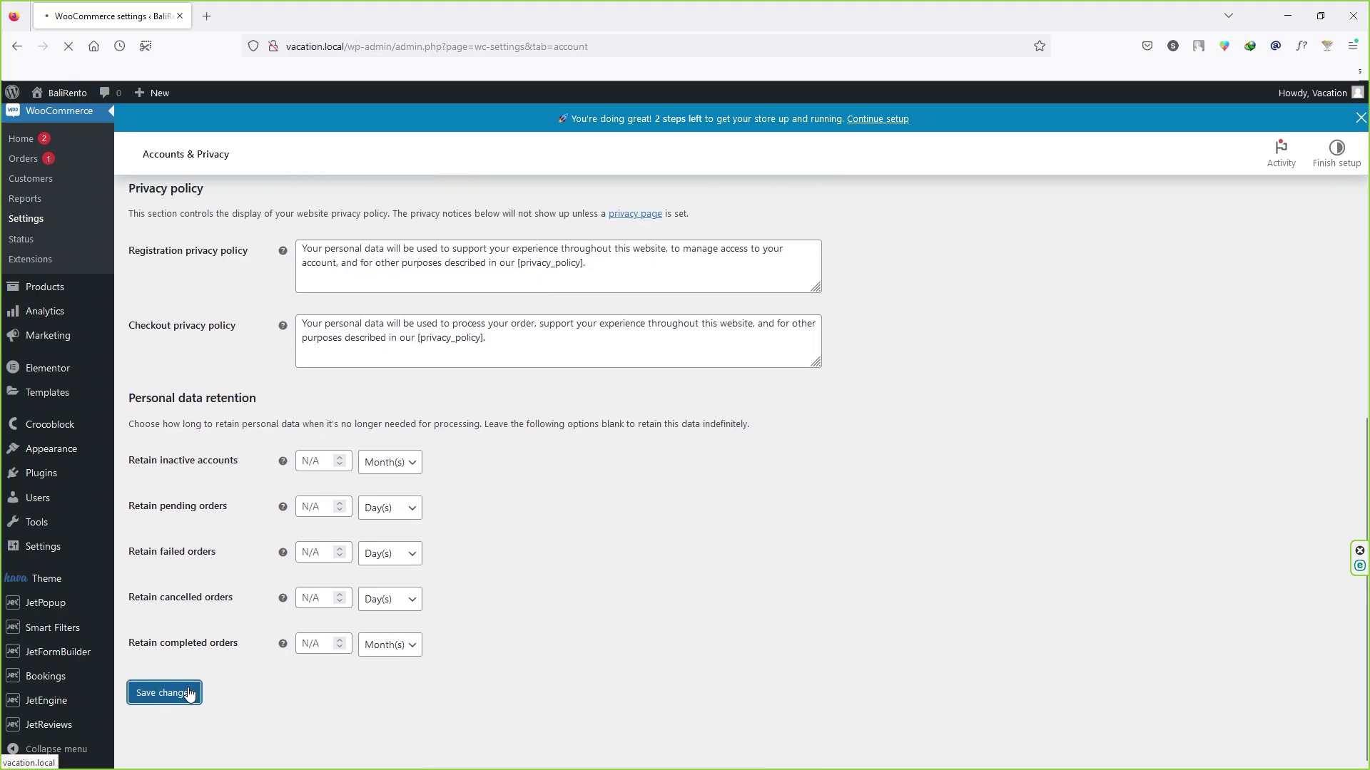
pyautogui.click(476, 186)
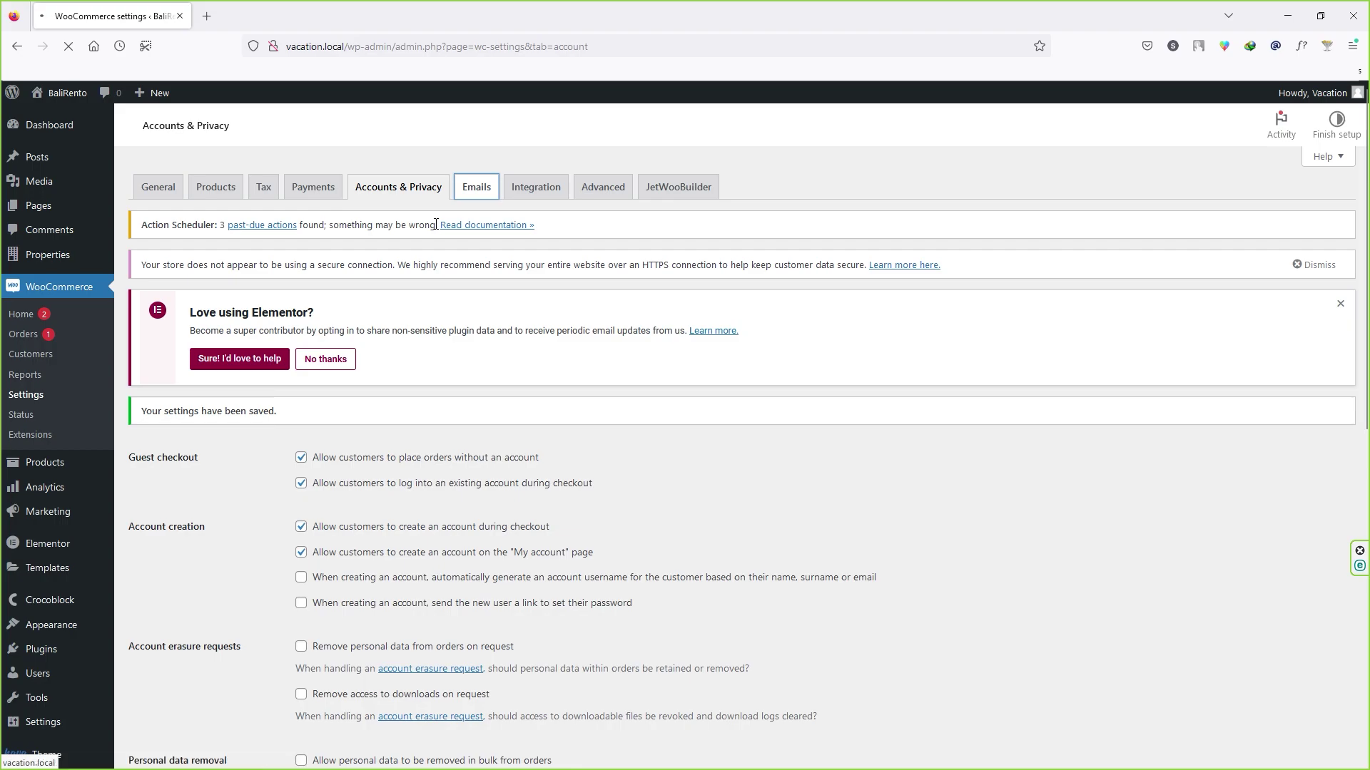
# Step: Find the New order email's default developer recipient address and open its settings
pyautogui.scroll(-2, 713, 456)
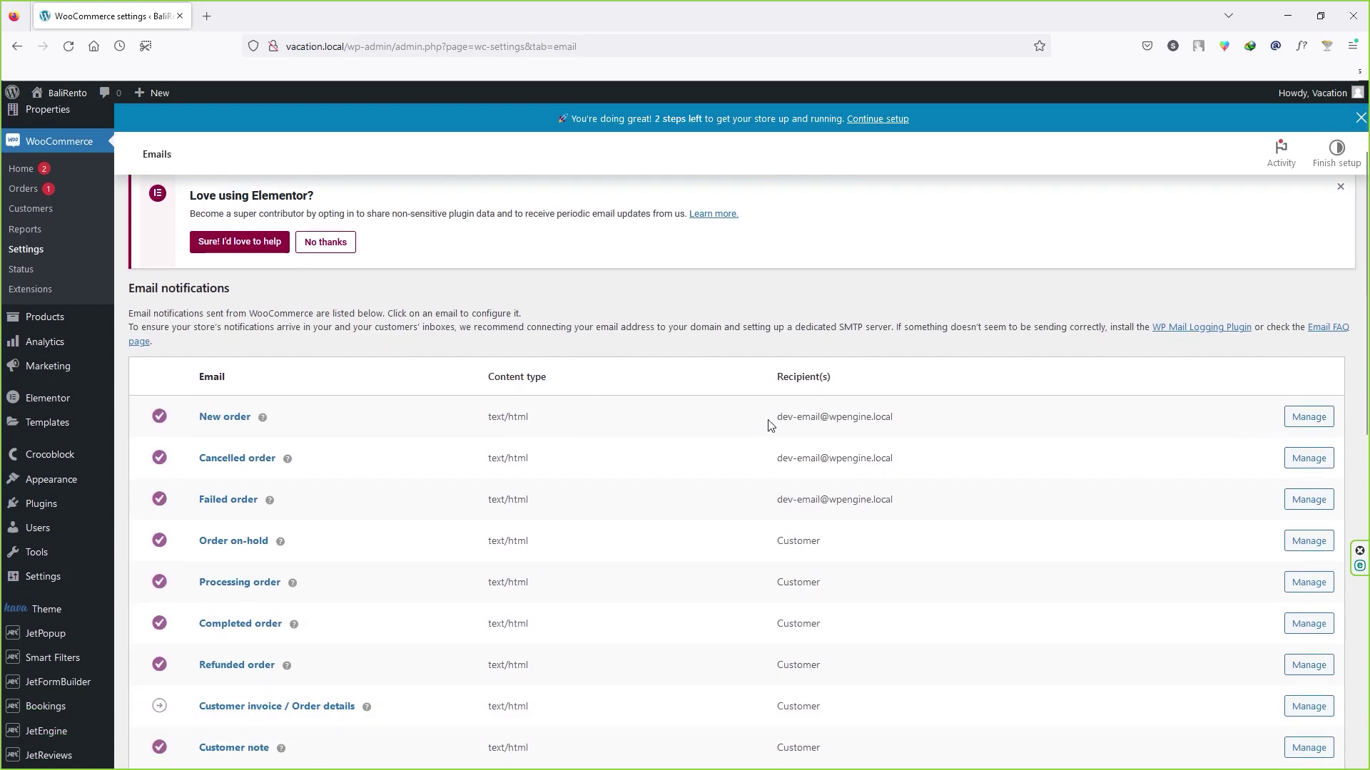
pyautogui.moveTo(776, 416); pyautogui.dragTo(914, 425)
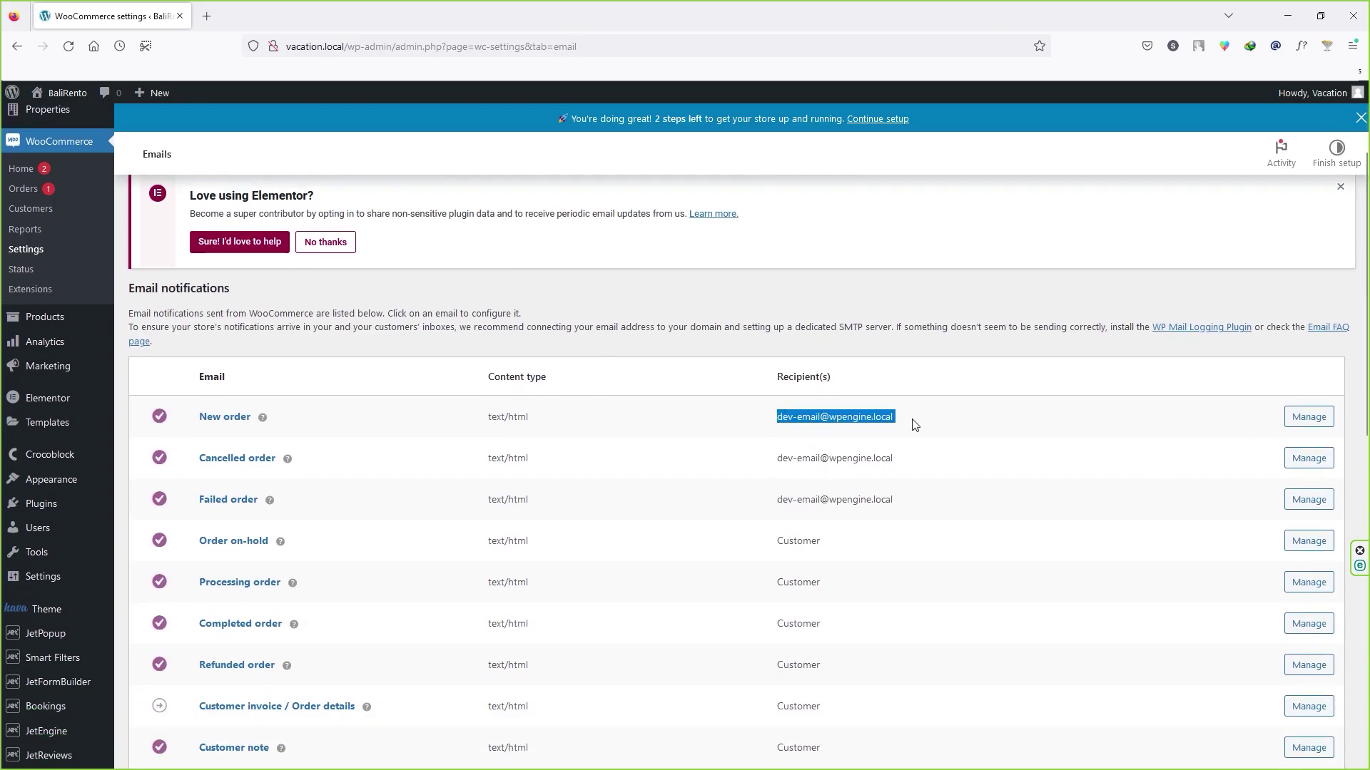
pyautogui.click(906, 426)
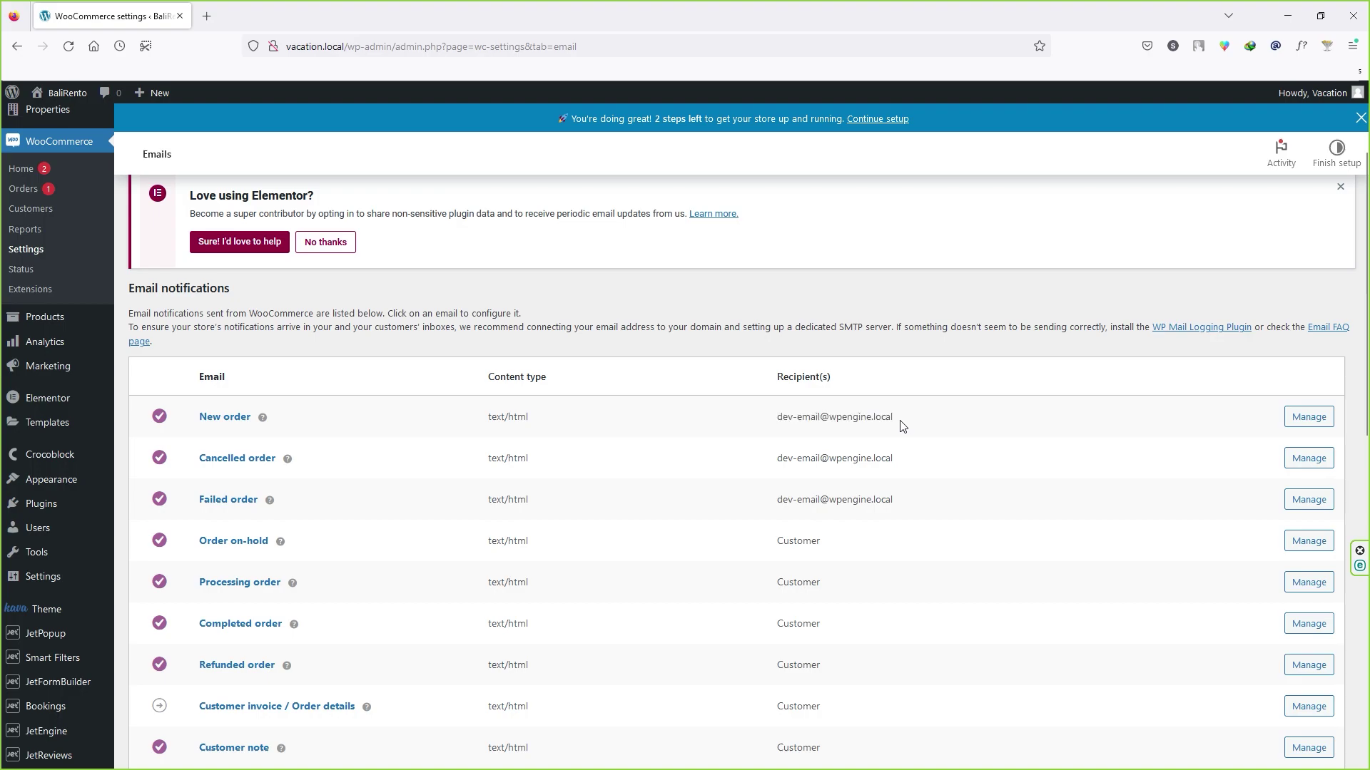
pyautogui.moveTo(900, 426); pyautogui.dragTo(776, 426)
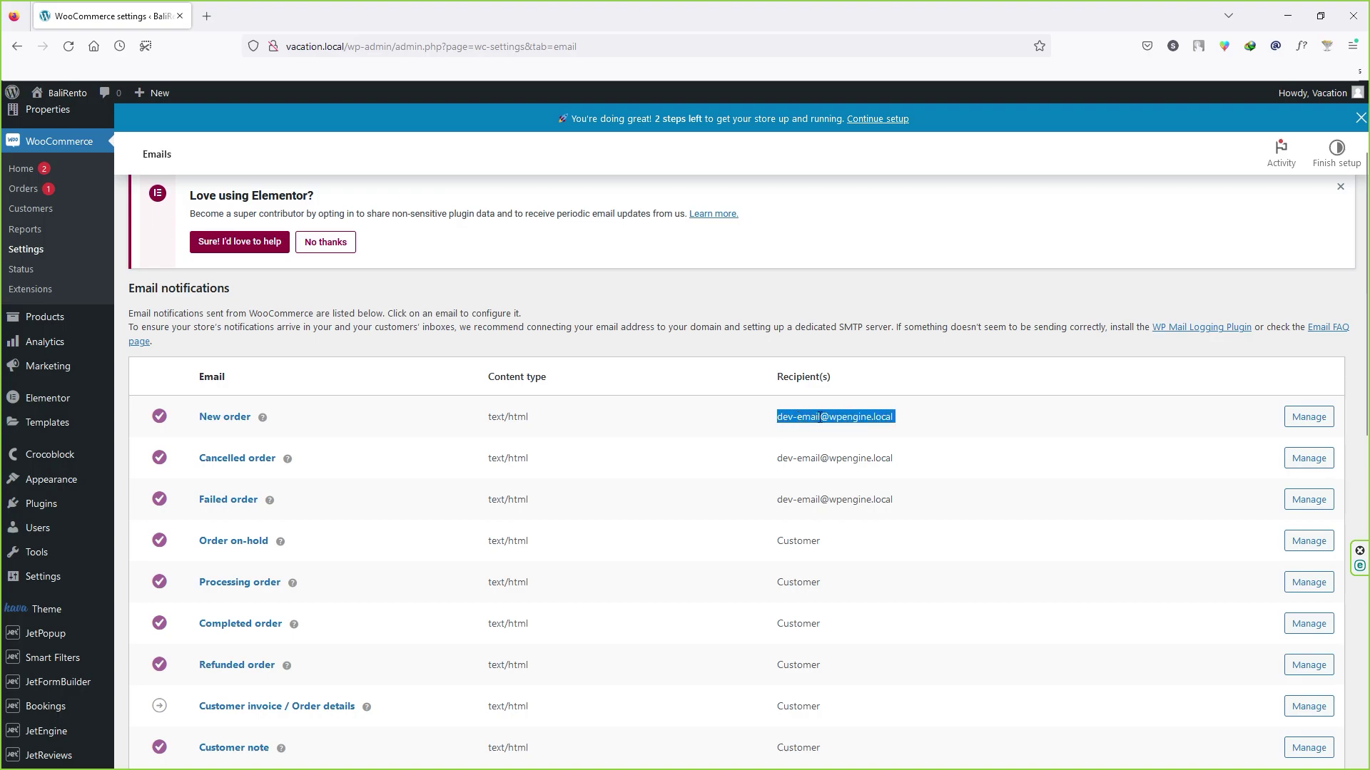
pyautogui.click(907, 418)
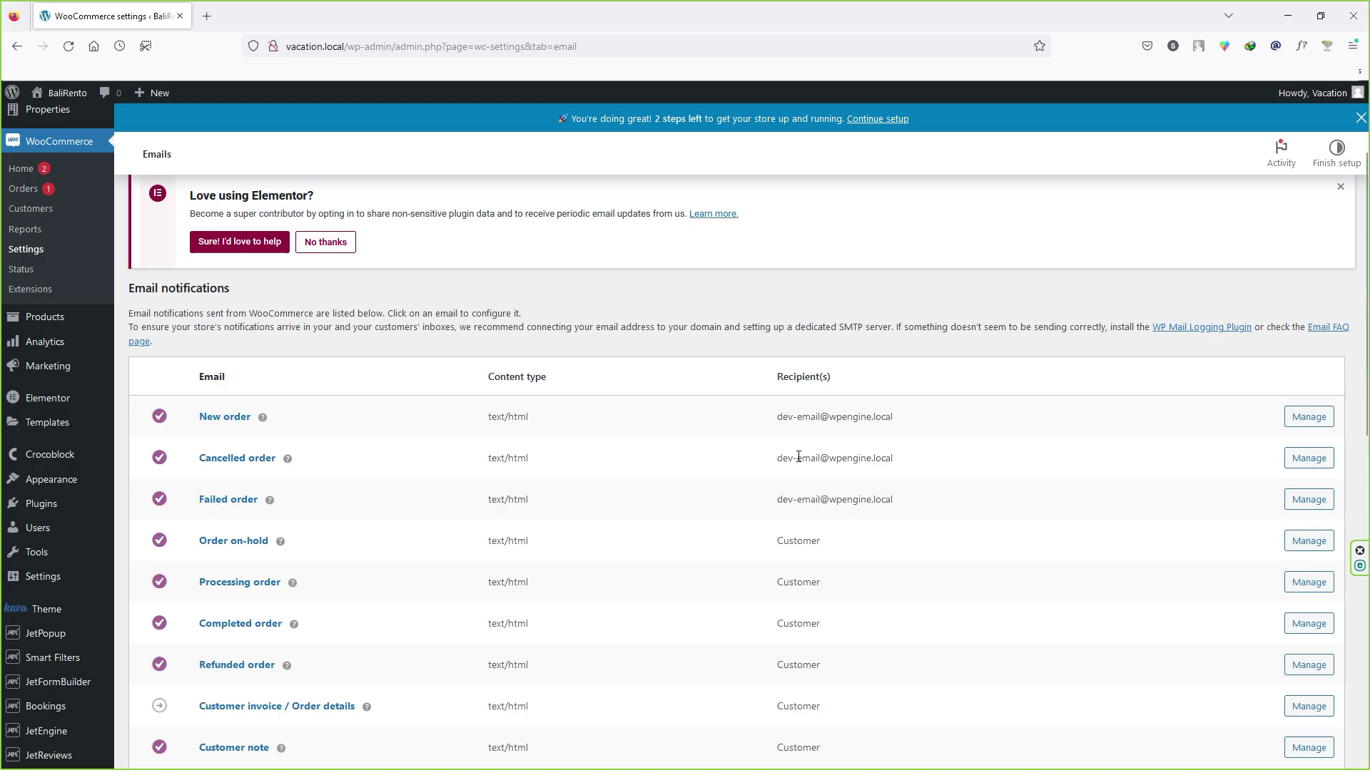
pyautogui.click(1319, 419)
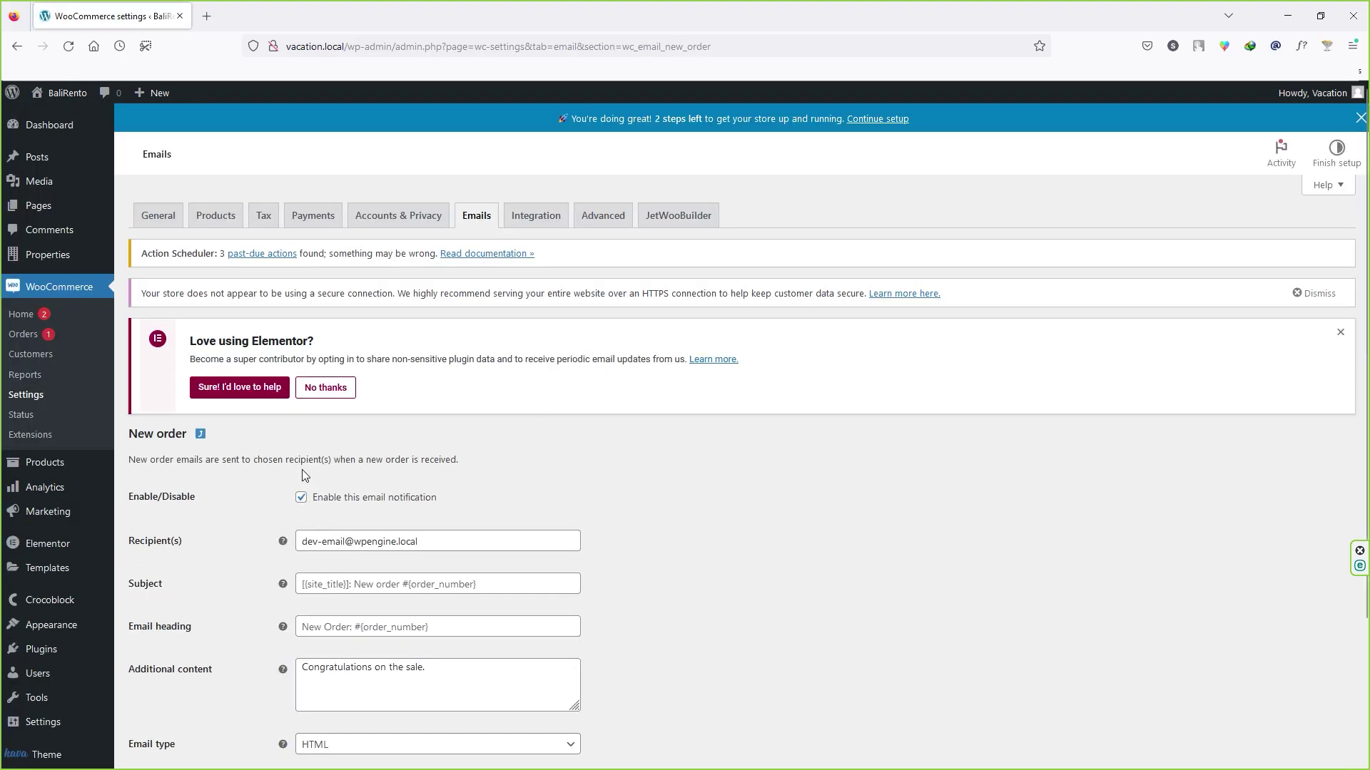
# Step: Set the New order recipient to the store's contact e-mail, save, and return to the list
pyautogui.scroll(-1, 303, 498)
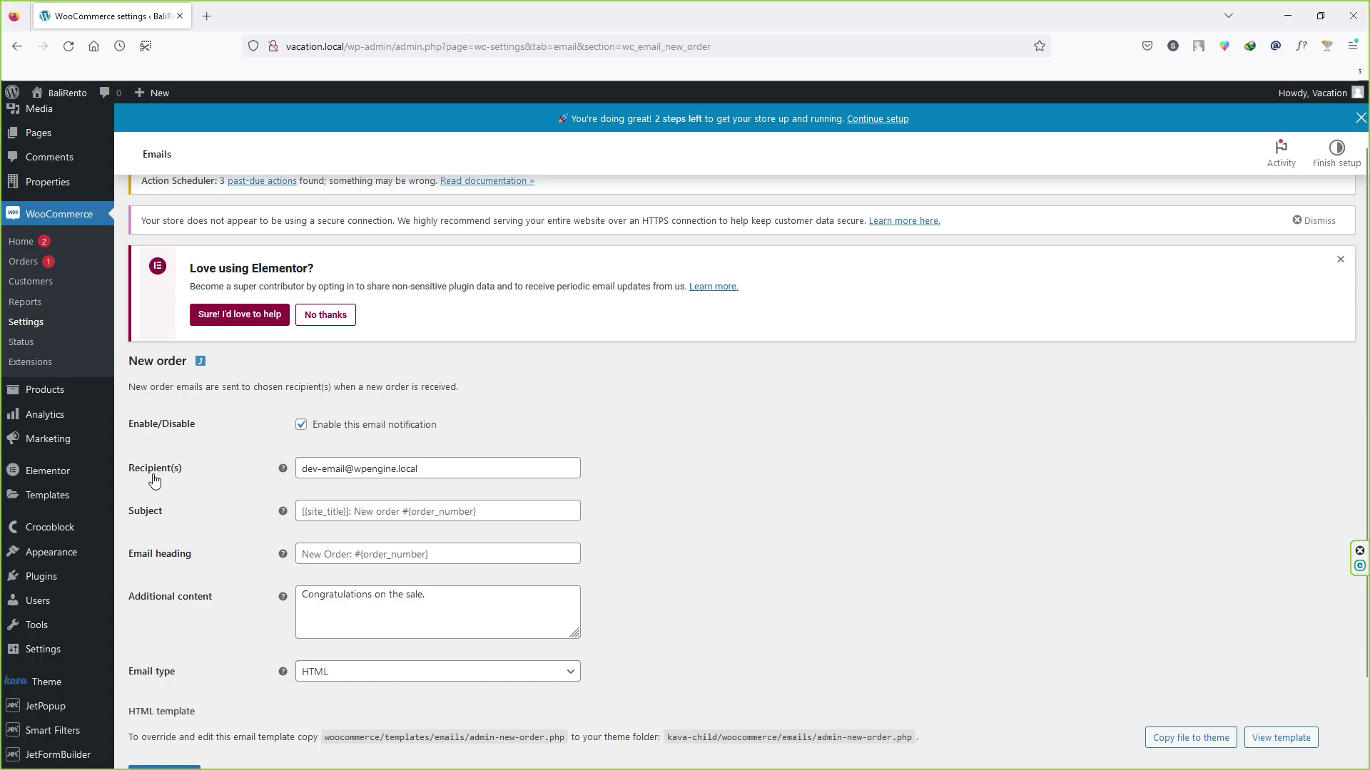
pyautogui.moveTo(428, 471); pyautogui.dragTo(298, 476)
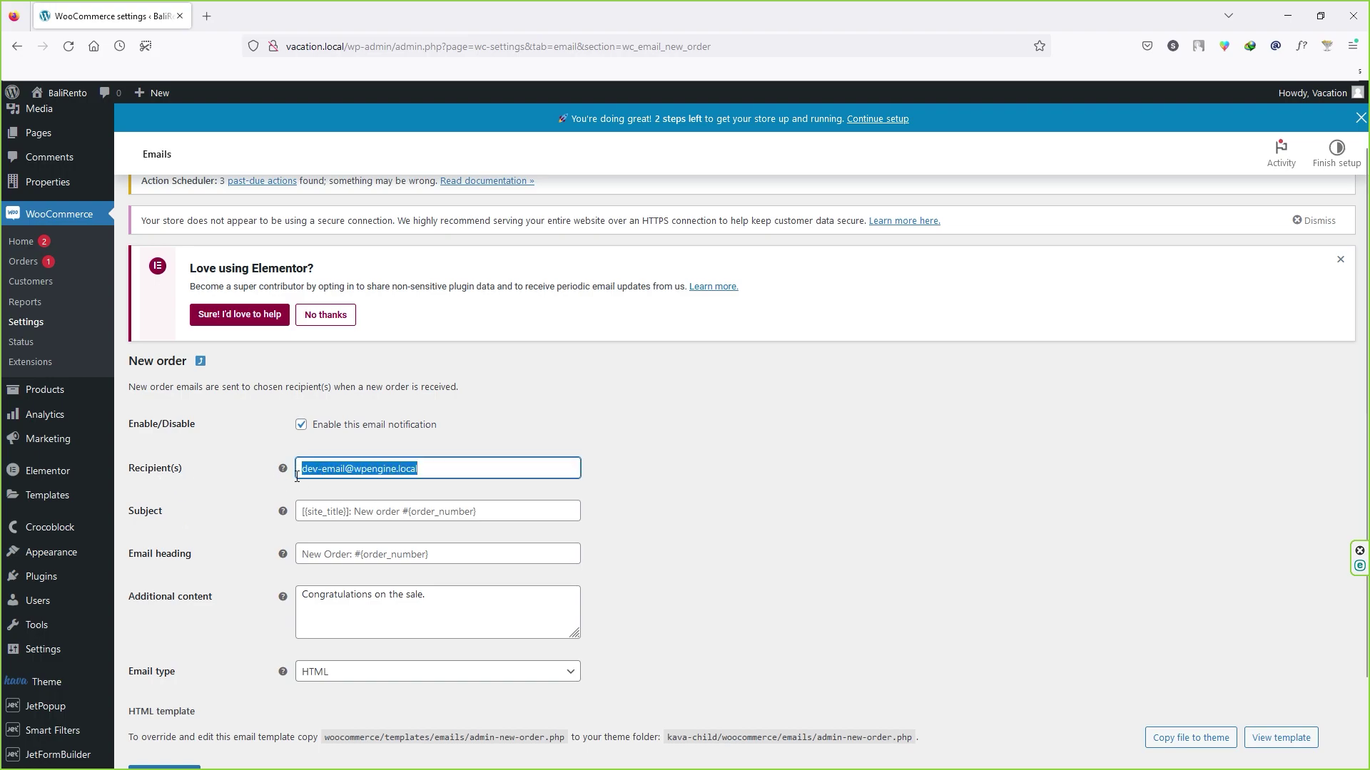
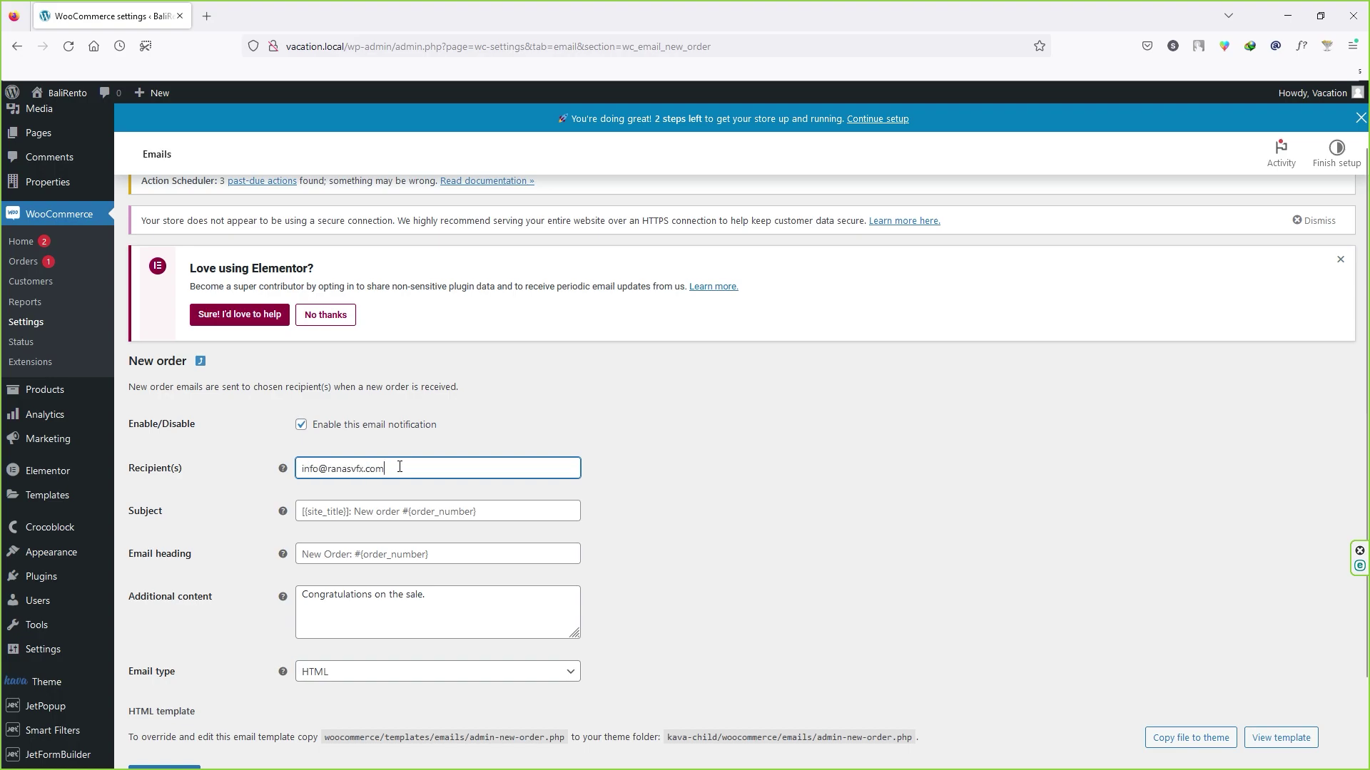
pyautogui.moveTo(385, 469); pyautogui.dragTo(255, 468)
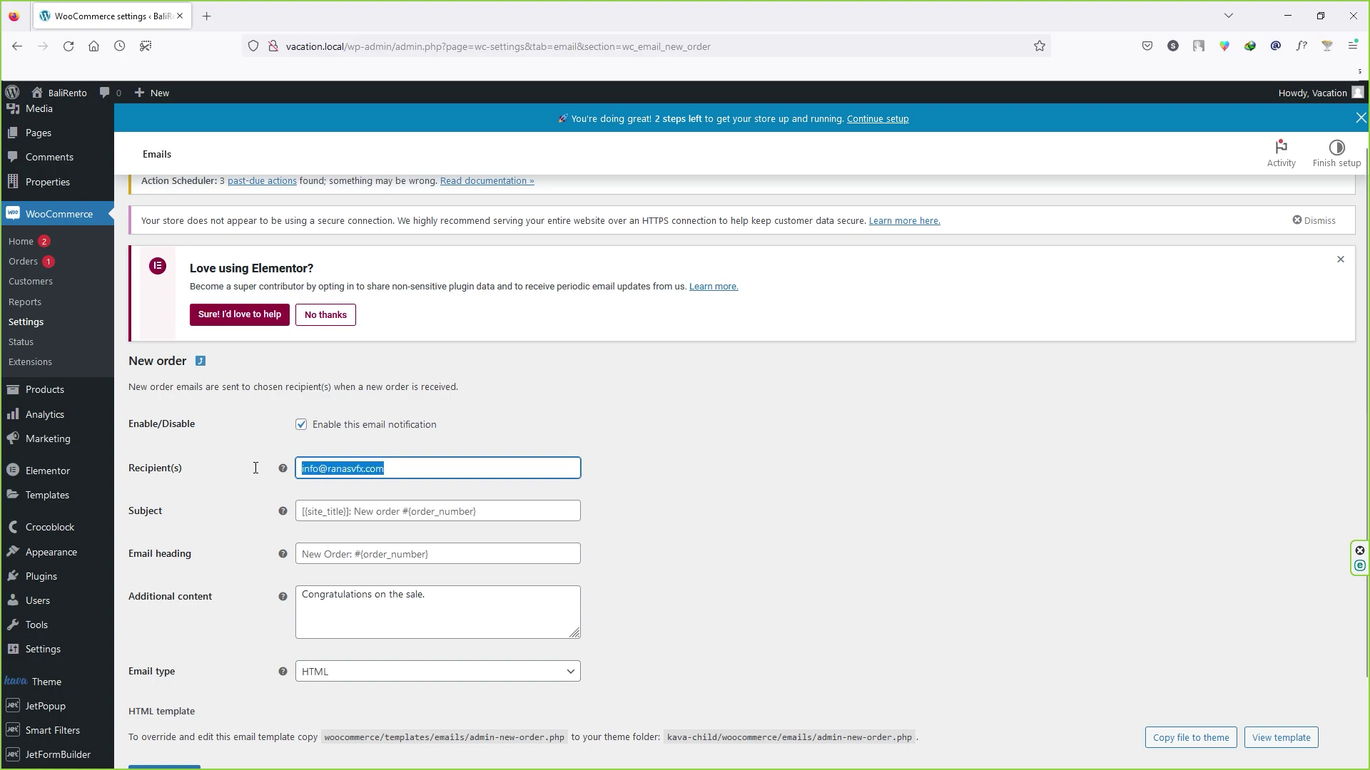
pyautogui.click(399, 472)
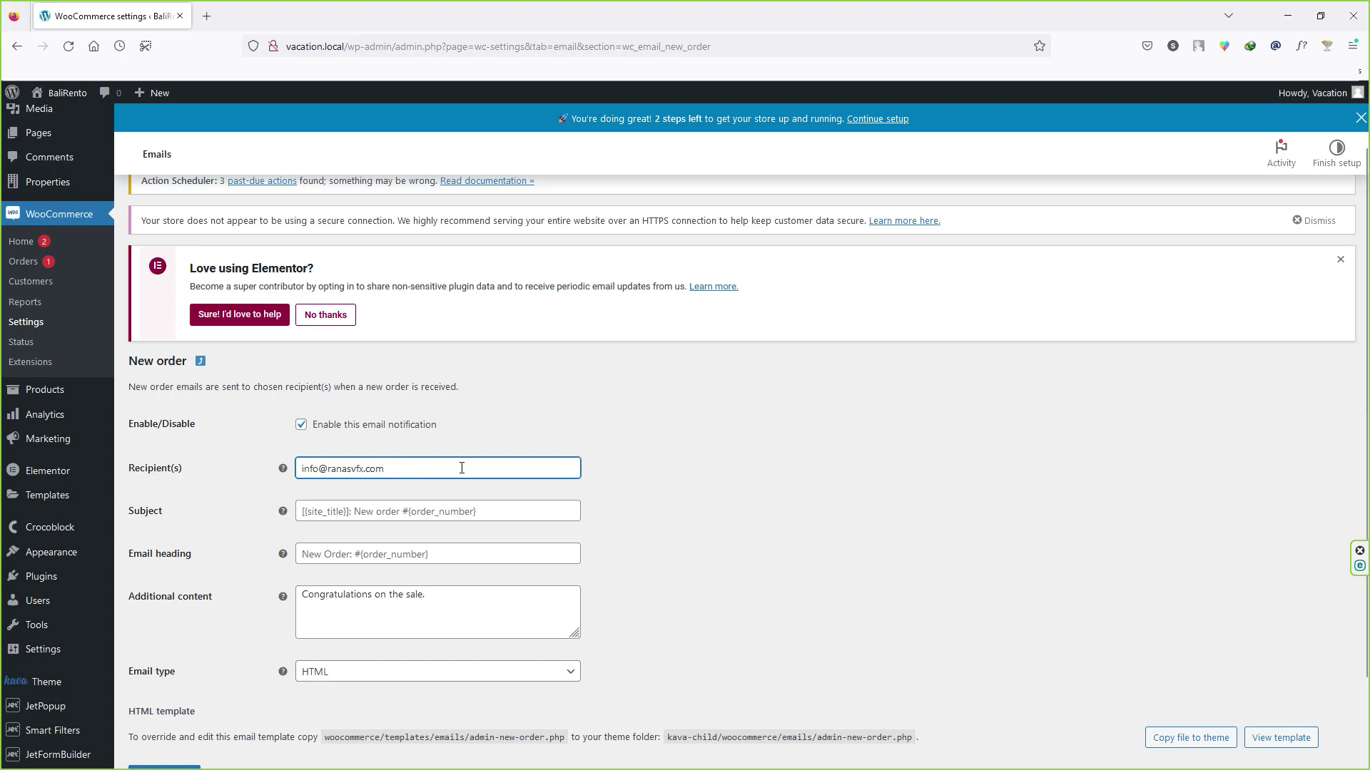
pyautogui.scroll(-3, 460, 468)
pyautogui.click(182, 675)
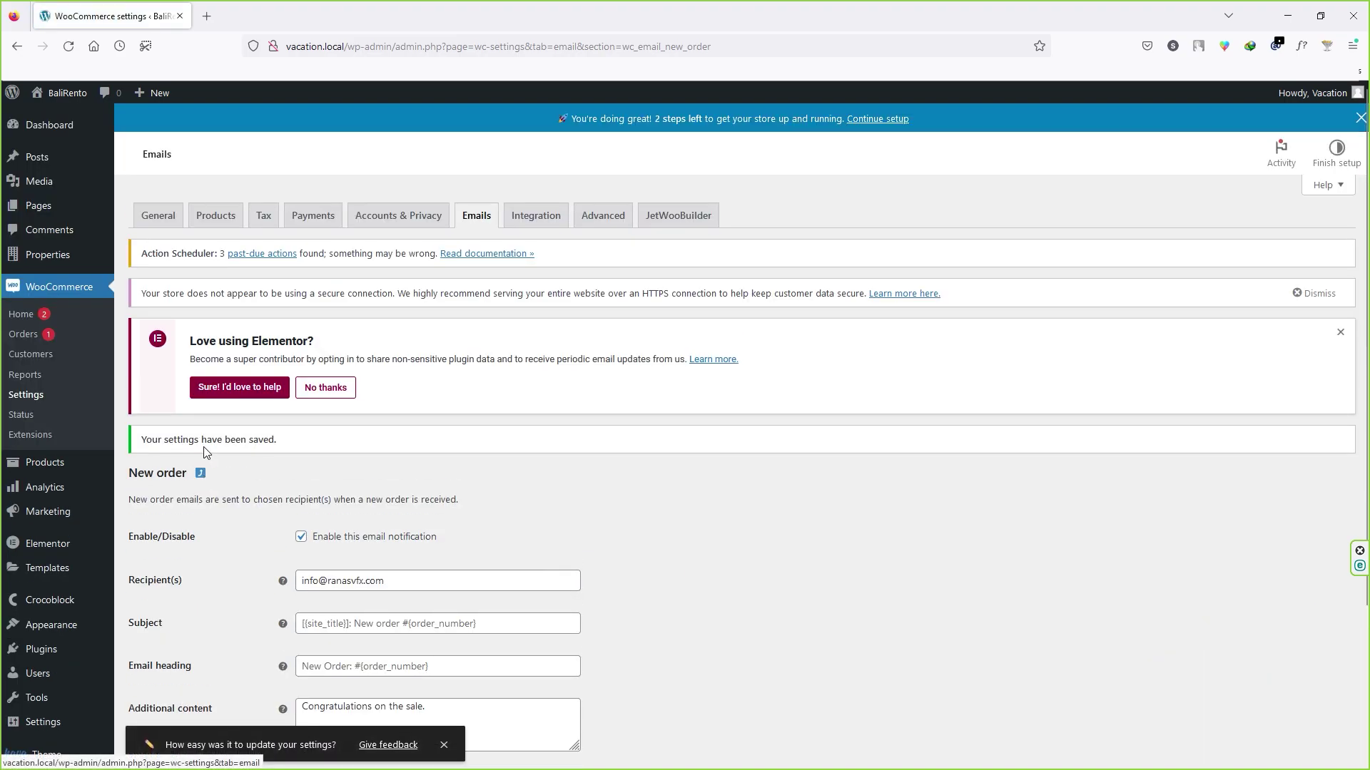
pyautogui.click(200, 473)
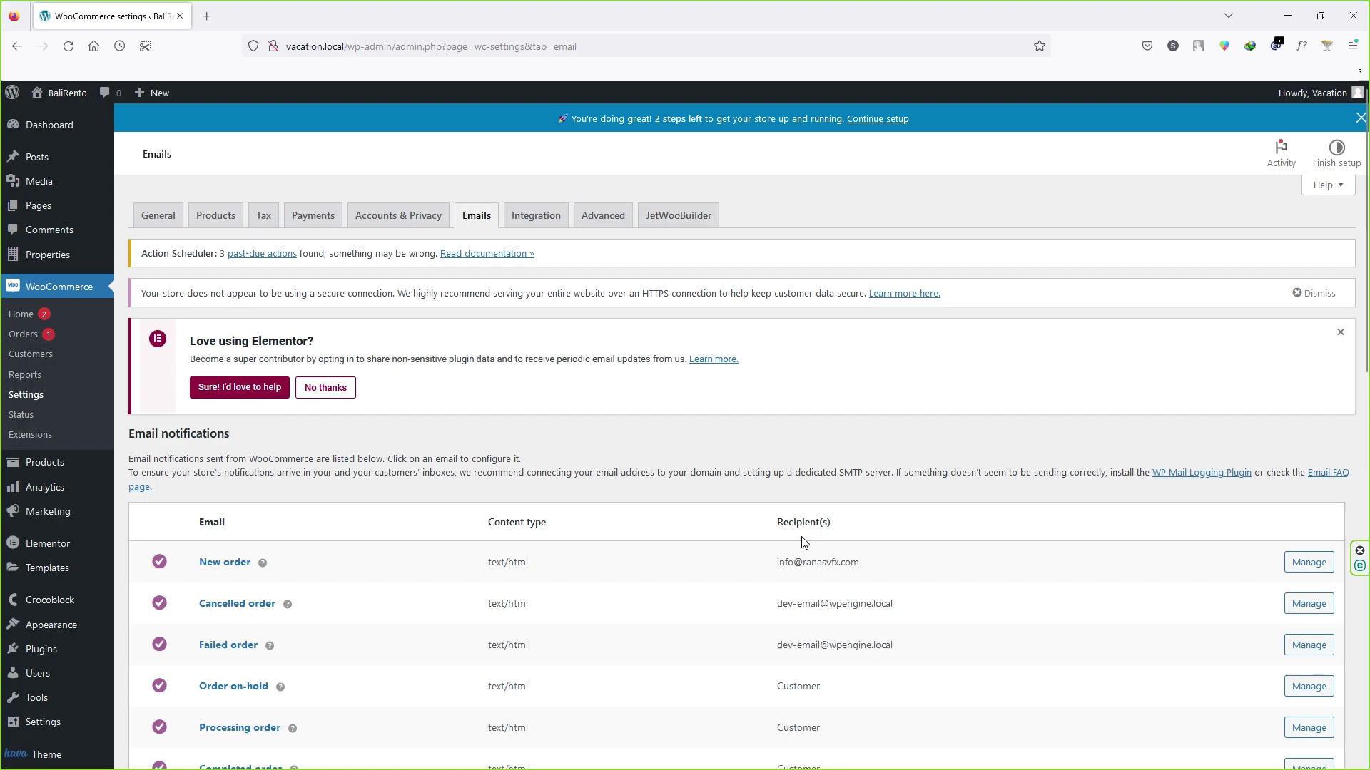
# Step: Go through Integration to the WooCommerce Advanced page setup settings
pyautogui.click(551, 225)
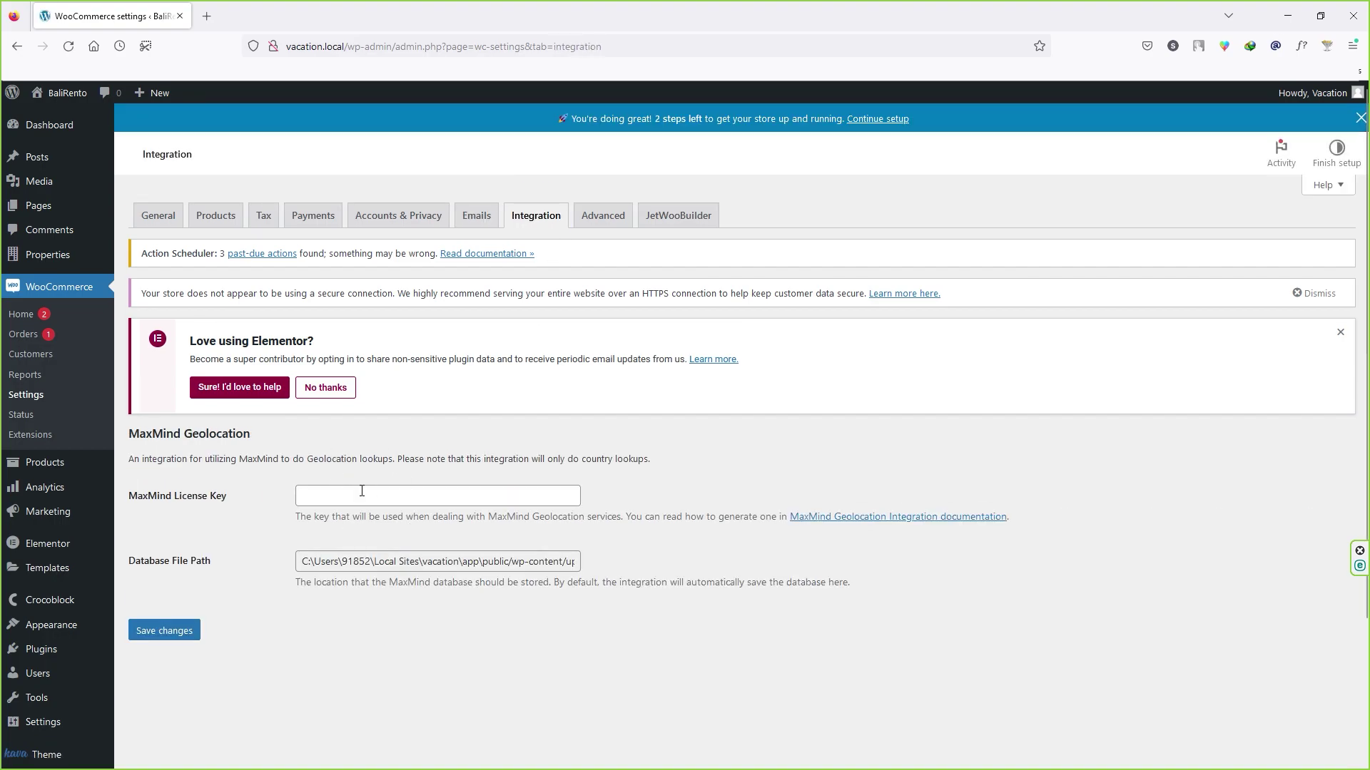
pyautogui.click(617, 225)
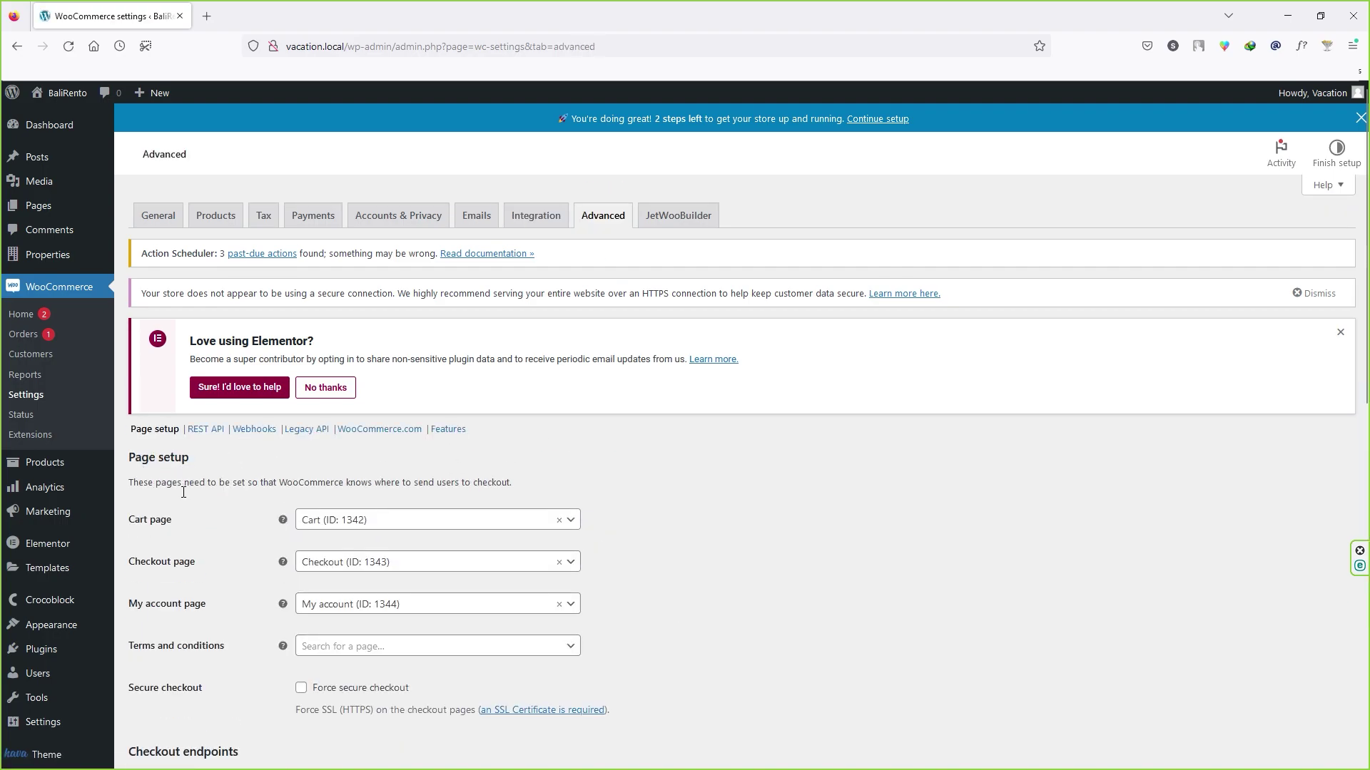
pyautogui.scroll(-2, 170, 526)
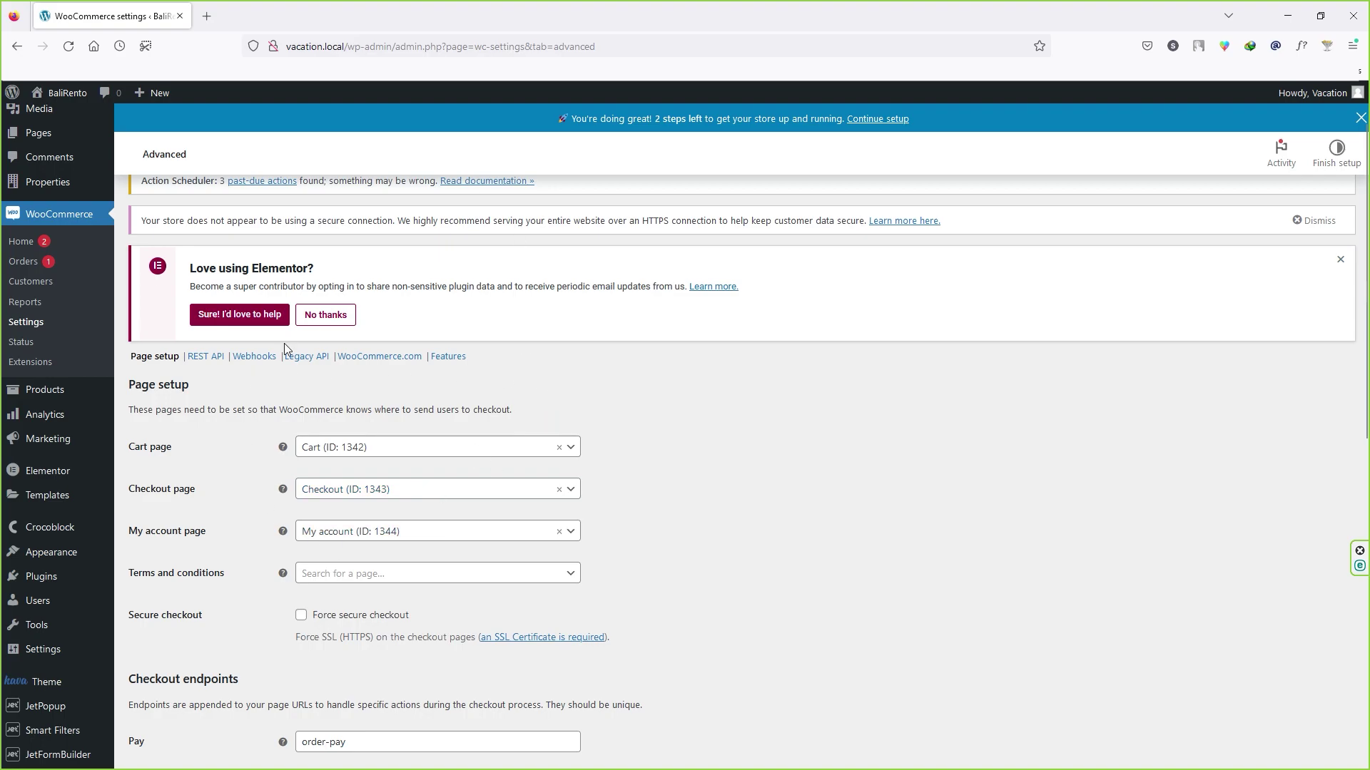
# Step: Search the Terms and conditions page picker for 'ter', then leave it unassigned
pyautogui.click(335, 582)
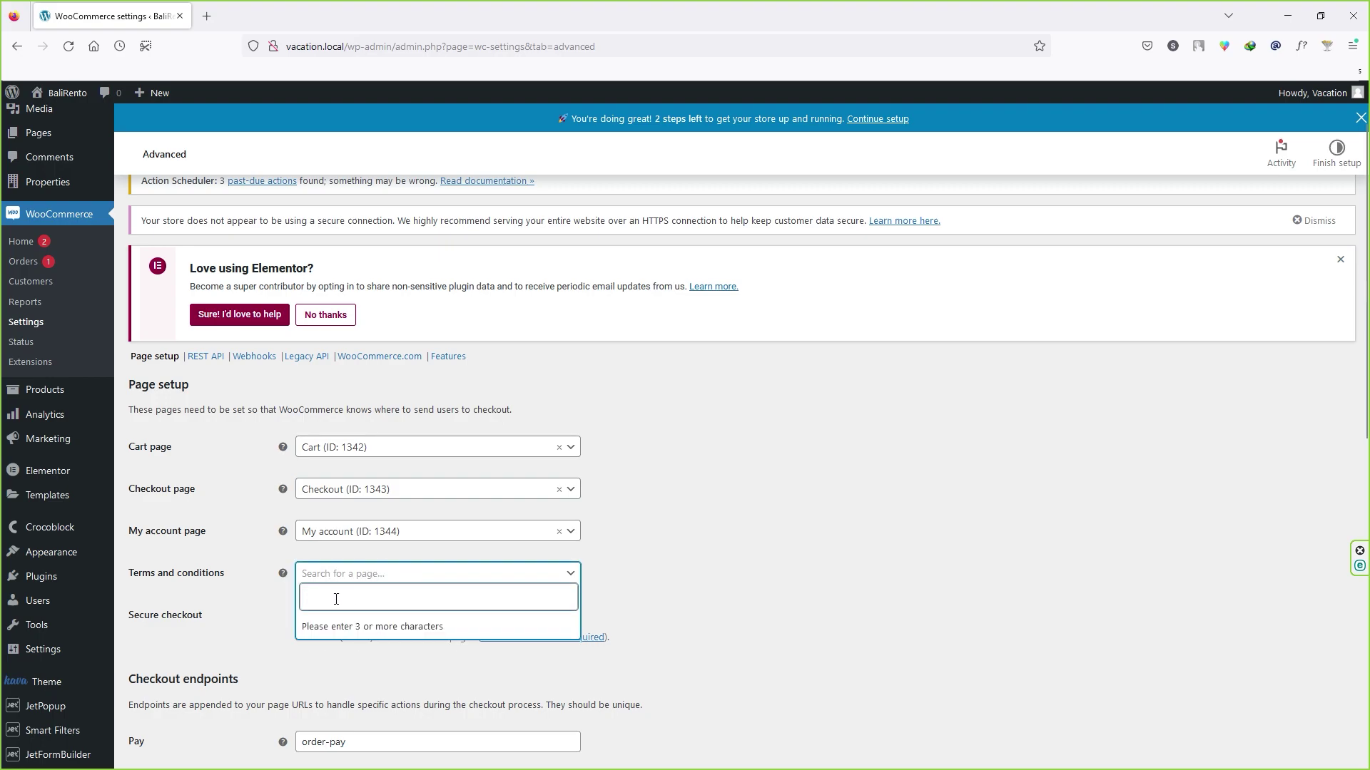
pyautogui.write('ter')
pyautogui.press('BackSpace')
pyautogui.press('BackSpace')
pyautogui.press('BackSpace')
pyautogui.click(693, 593)
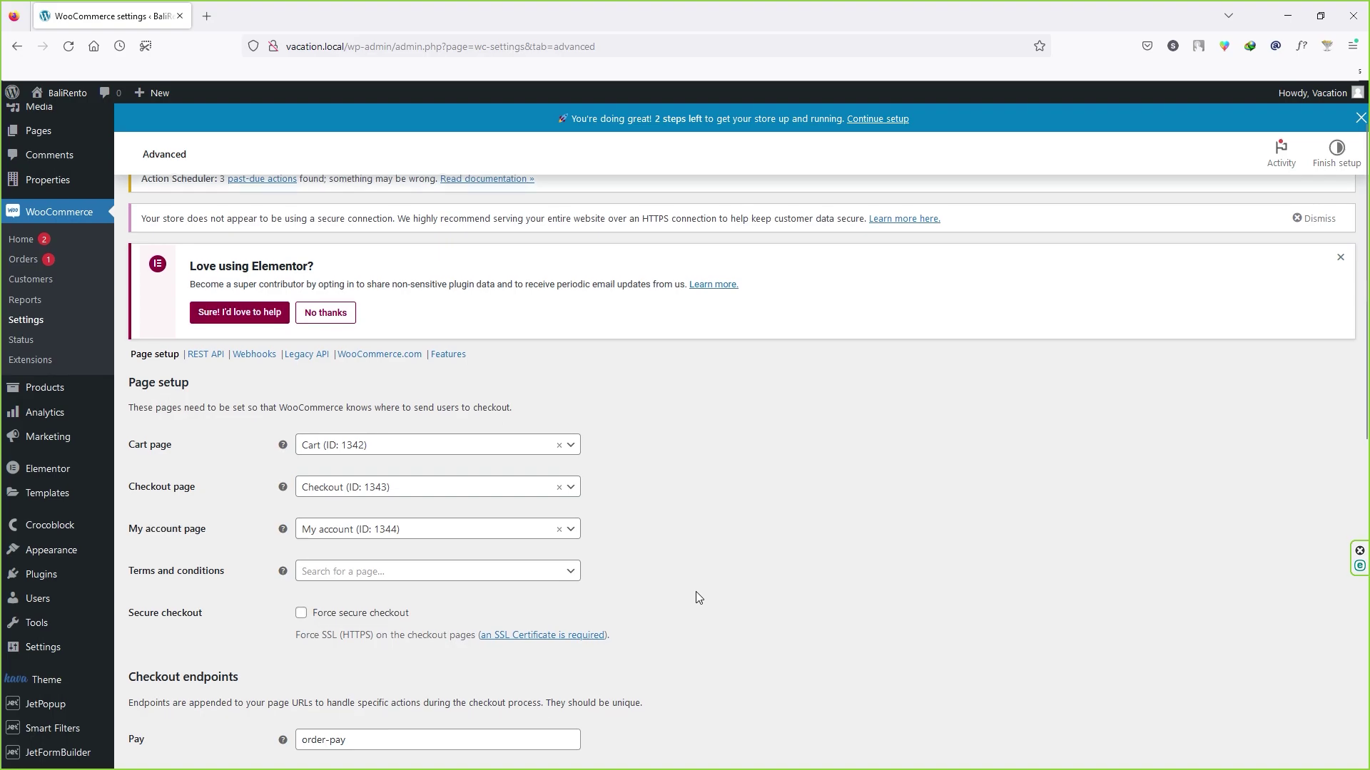
pyautogui.scroll(-2, 194, 531)
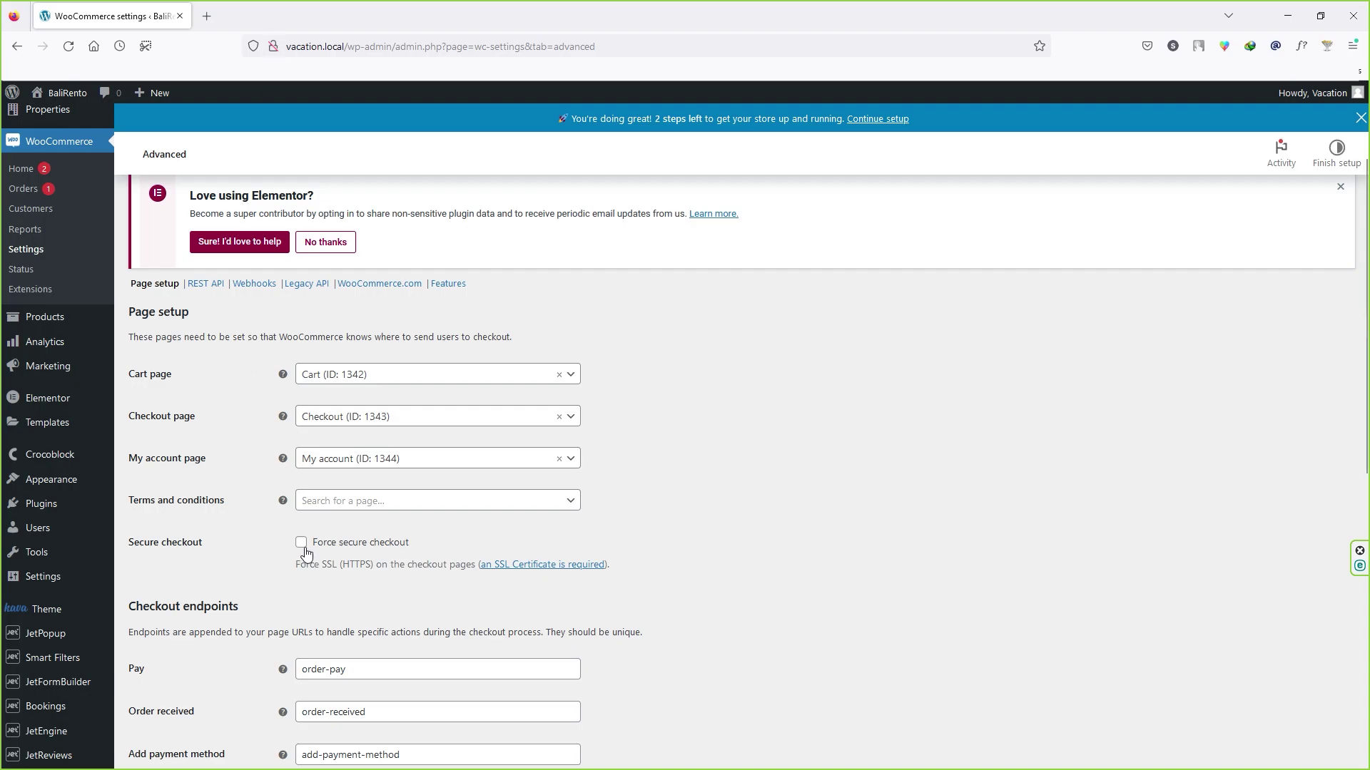
# Step: Review the checkout and account endpoint fields, leaving defaults, and save the Advanced settings
pyautogui.scroll(-2, 299, 546)
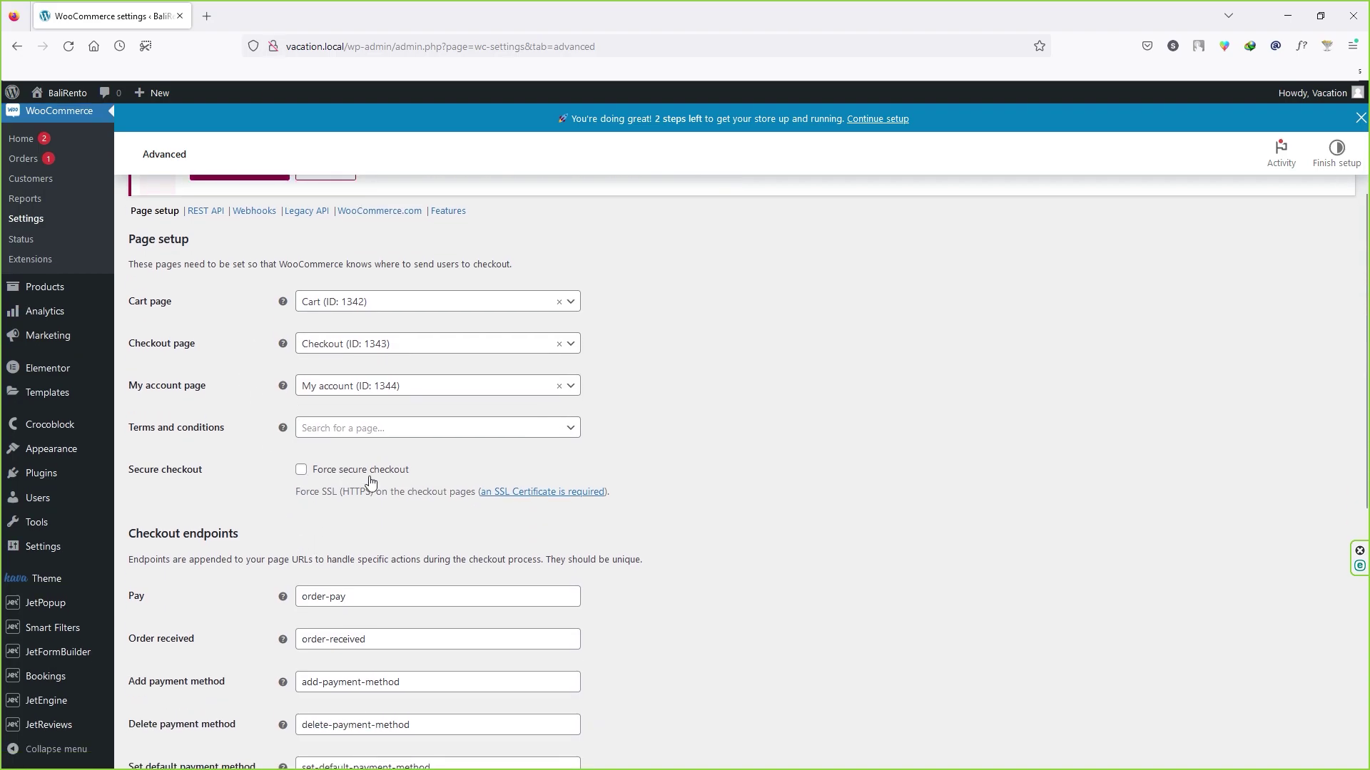
pyautogui.scroll(-4, 306, 485)
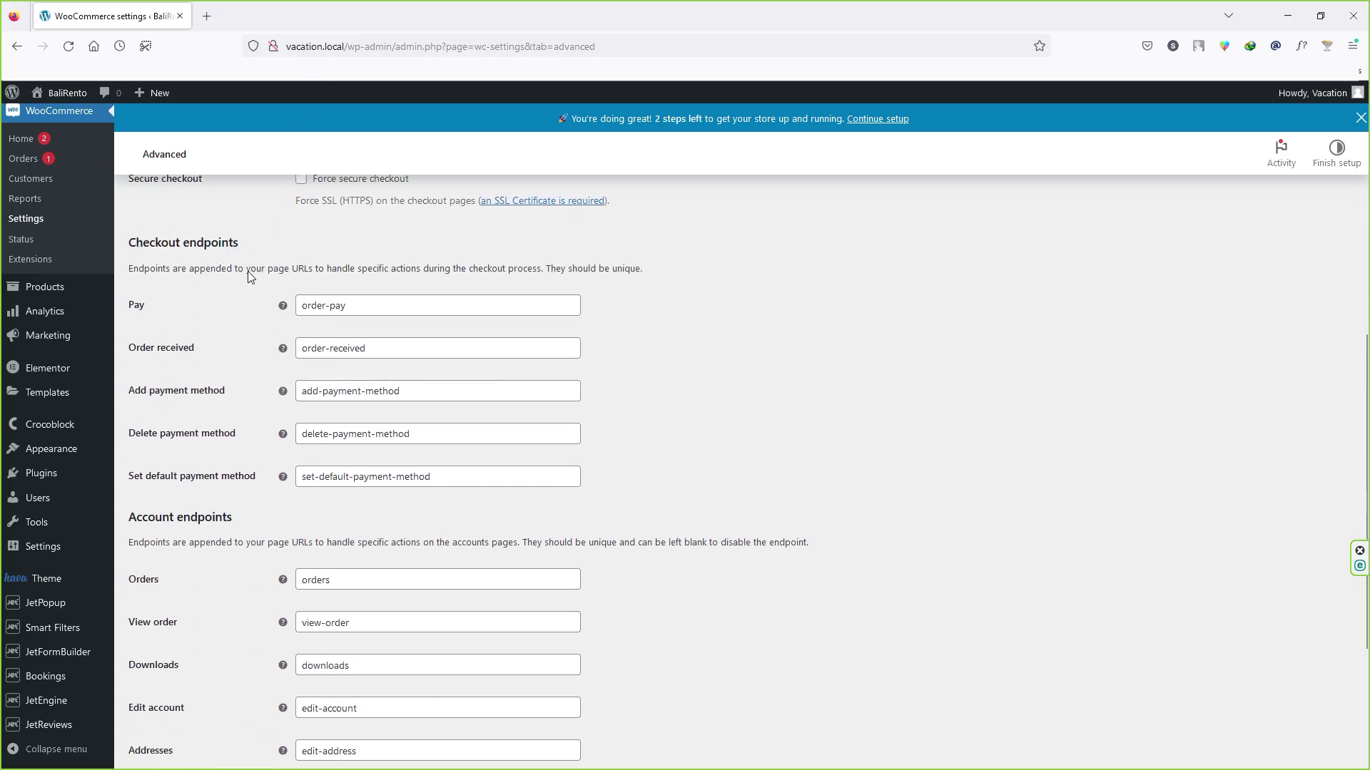
pyautogui.press('Tab')
pyautogui.press('Tab')
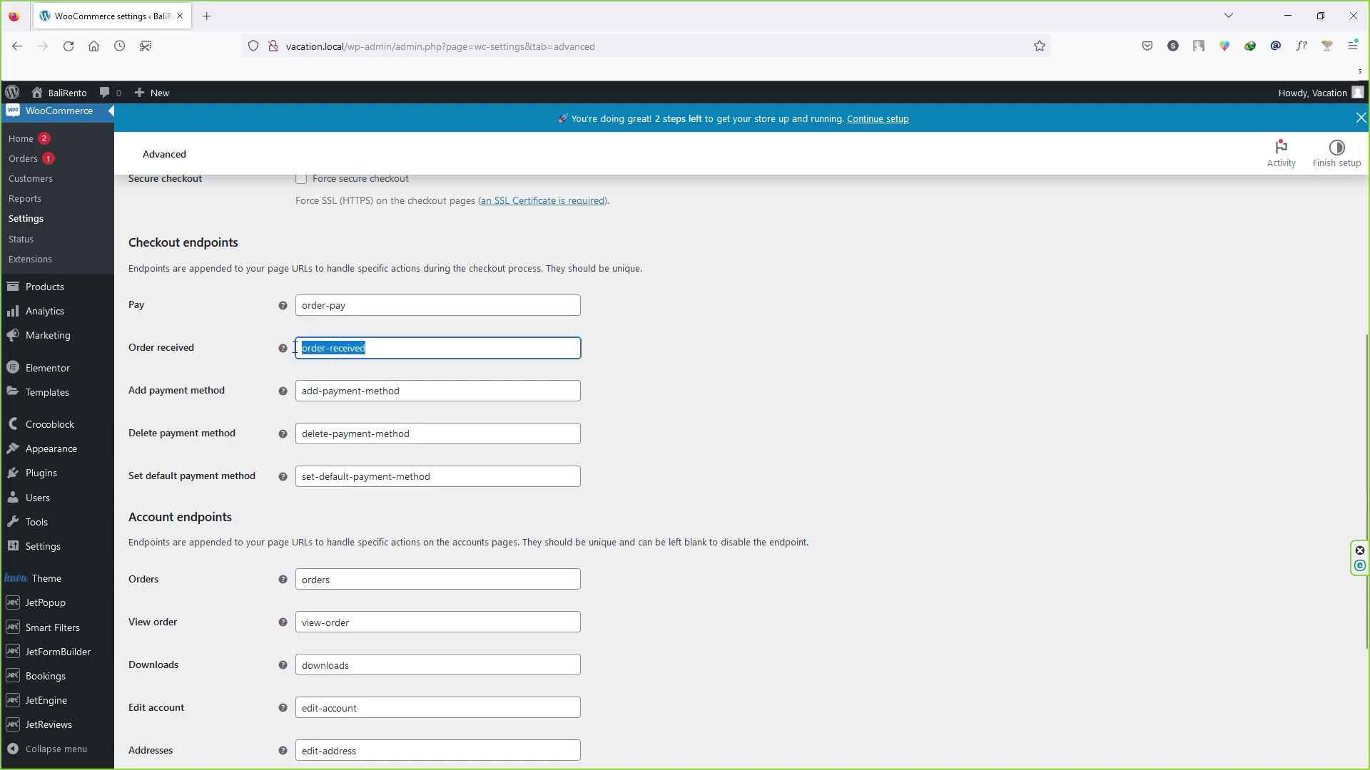
pyautogui.press('Tab')
pyautogui.press('Tab')
pyautogui.press('Tab')
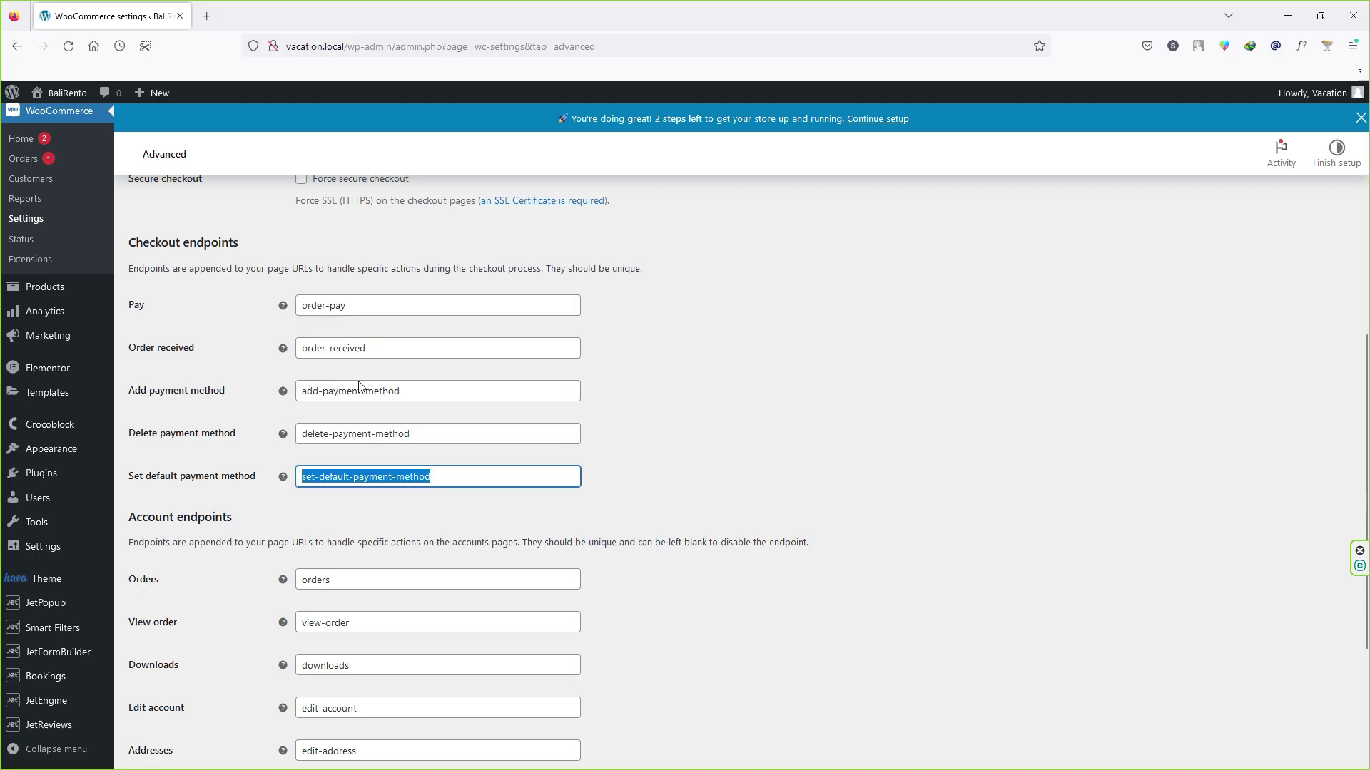
pyautogui.scroll(-2, 230, 405)
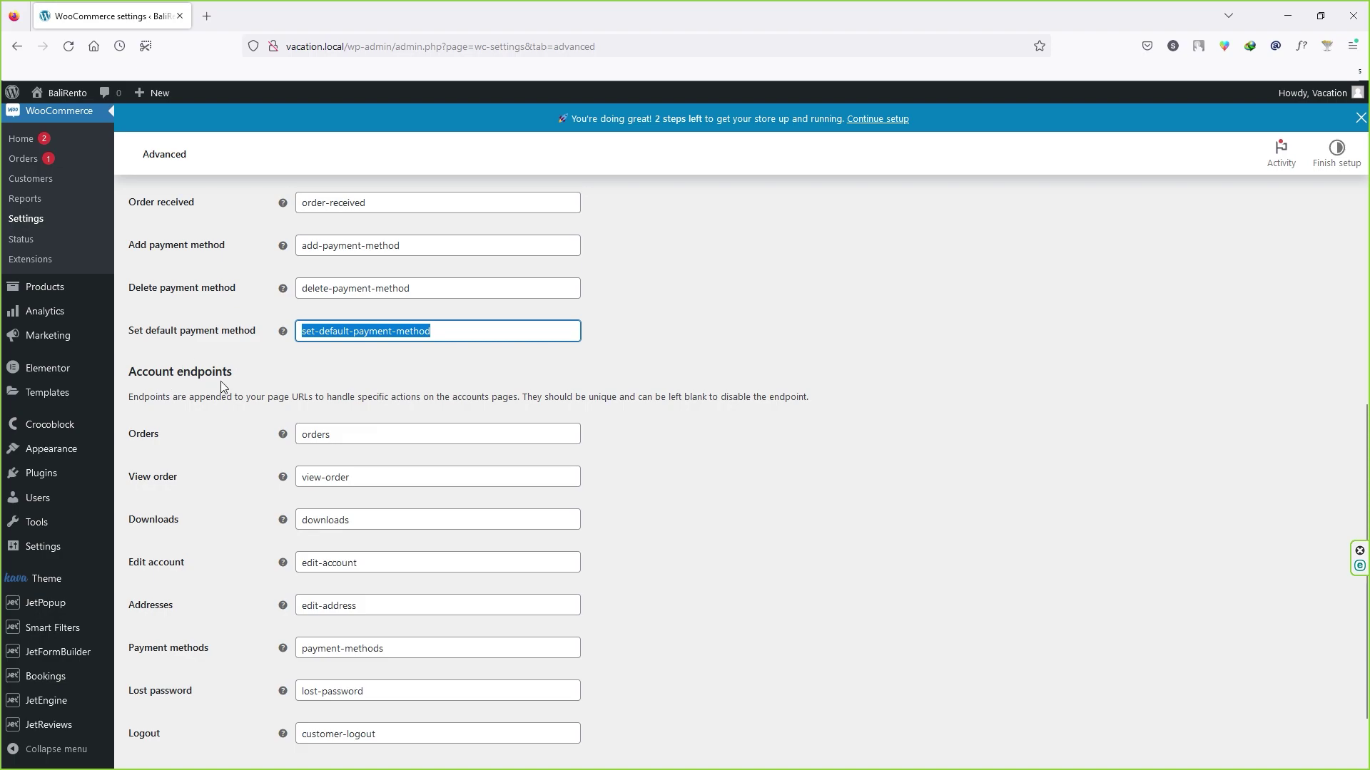
pyautogui.scroll(-1, 230, 389)
pyautogui.click(343, 361)
pyautogui.press('Tab')
pyautogui.press('Tab')
pyautogui.press('Tab')
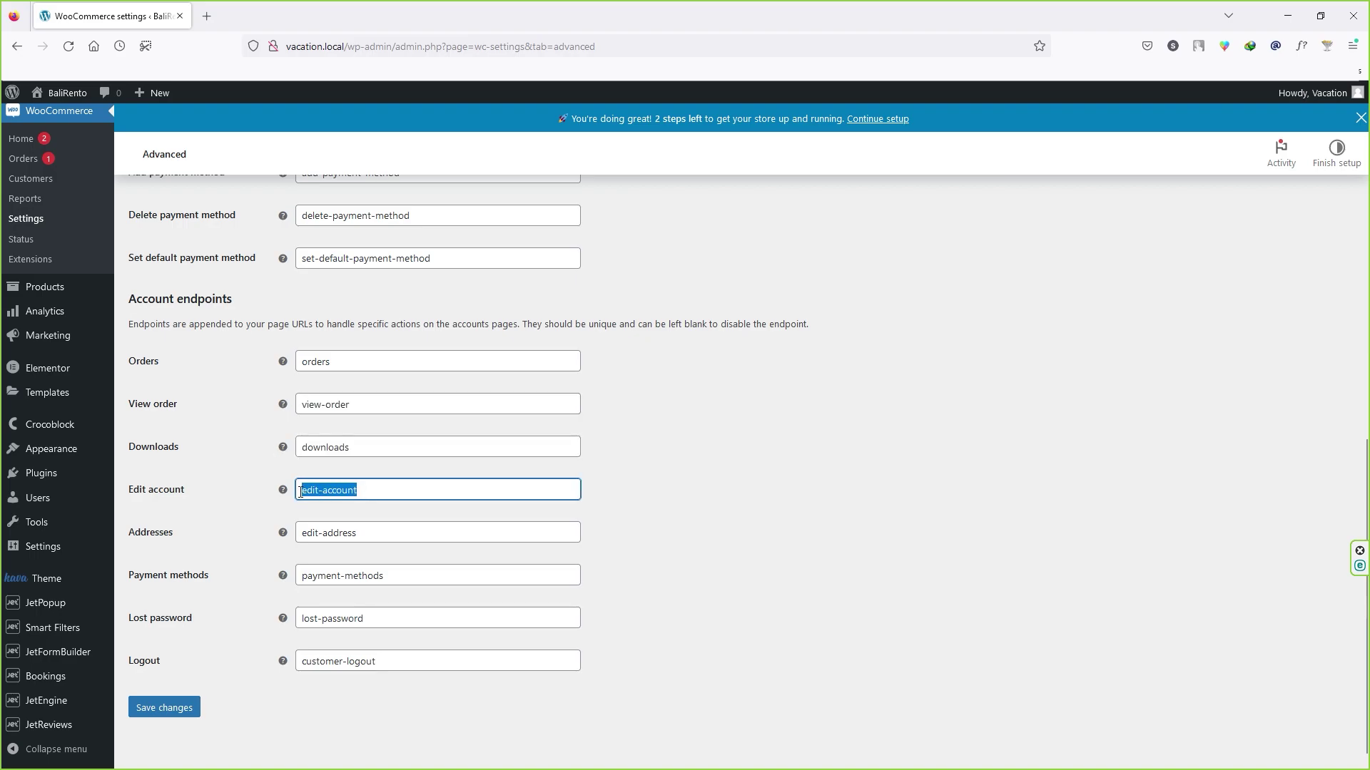
pyautogui.press('Tab')
pyautogui.scroll(-1, 297, 609)
pyautogui.click(177, 699)
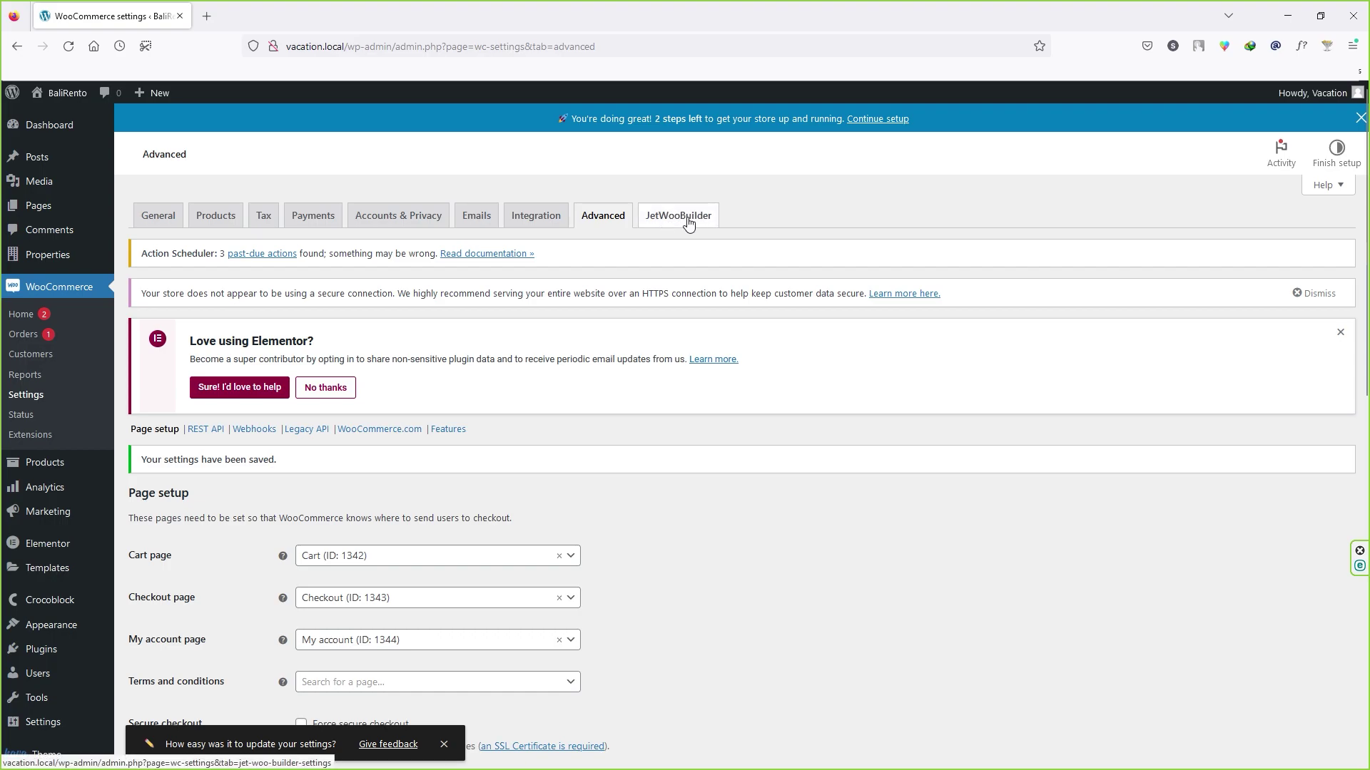
# Step: Open the JetWooBuilder tab and scroll through its render method and template options
pyautogui.click(671, 222)
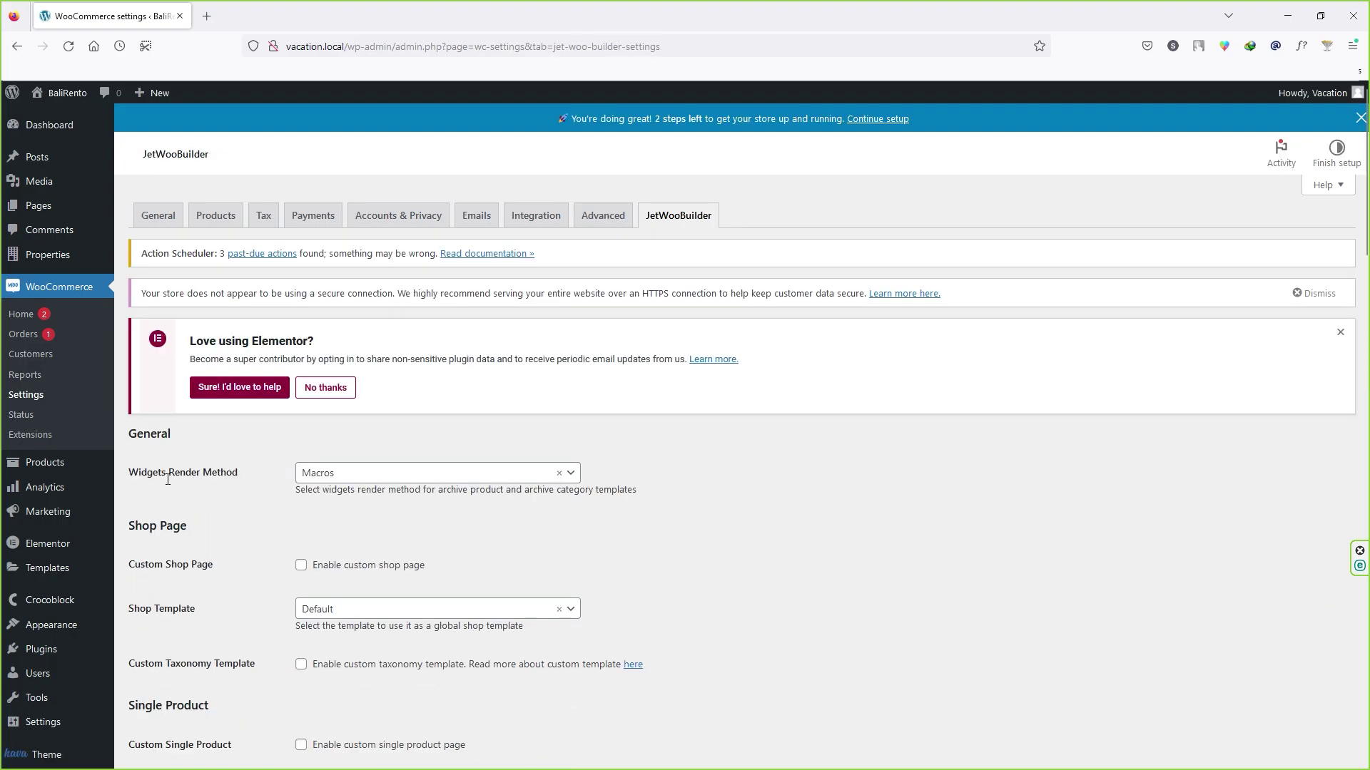
pyautogui.scroll(-15, 173, 494)
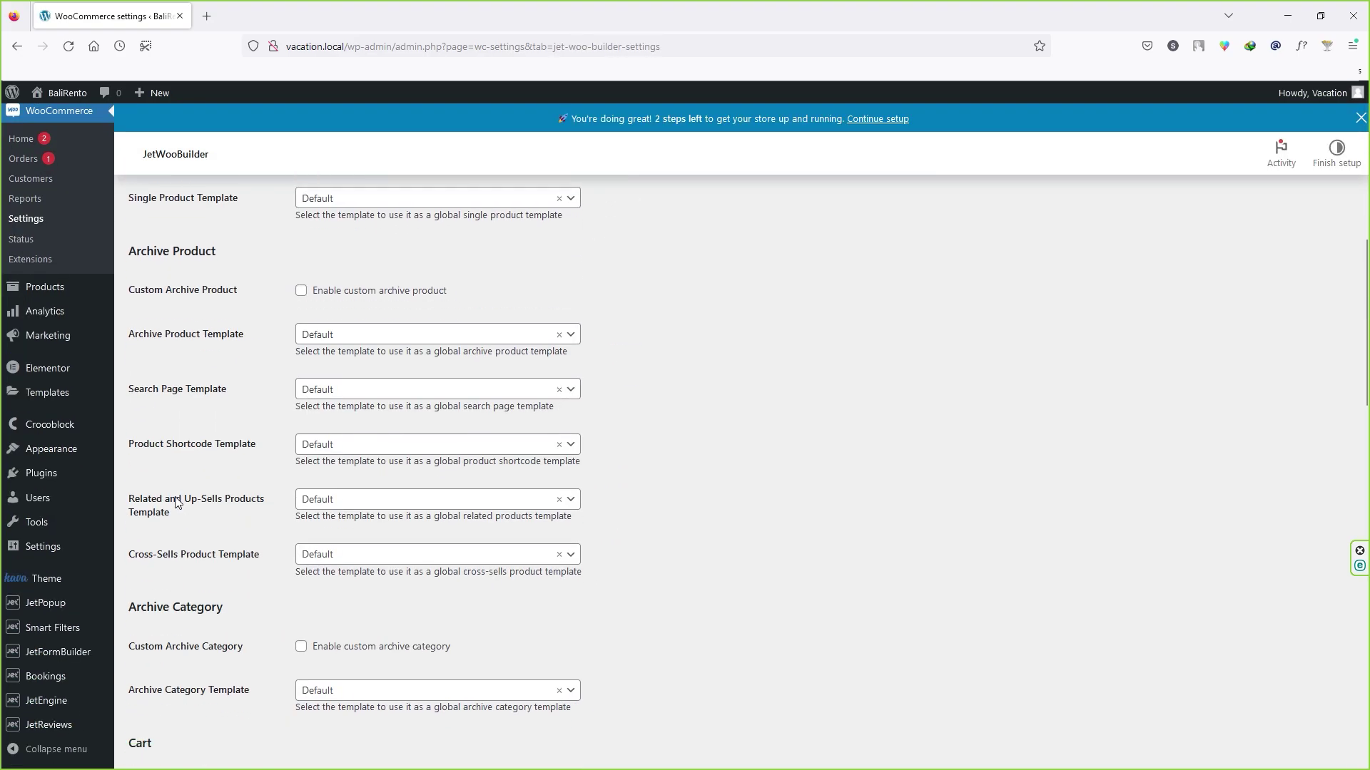
pyautogui.scroll(-3, 174, 498)
pyautogui.scroll(20, 178, 492)
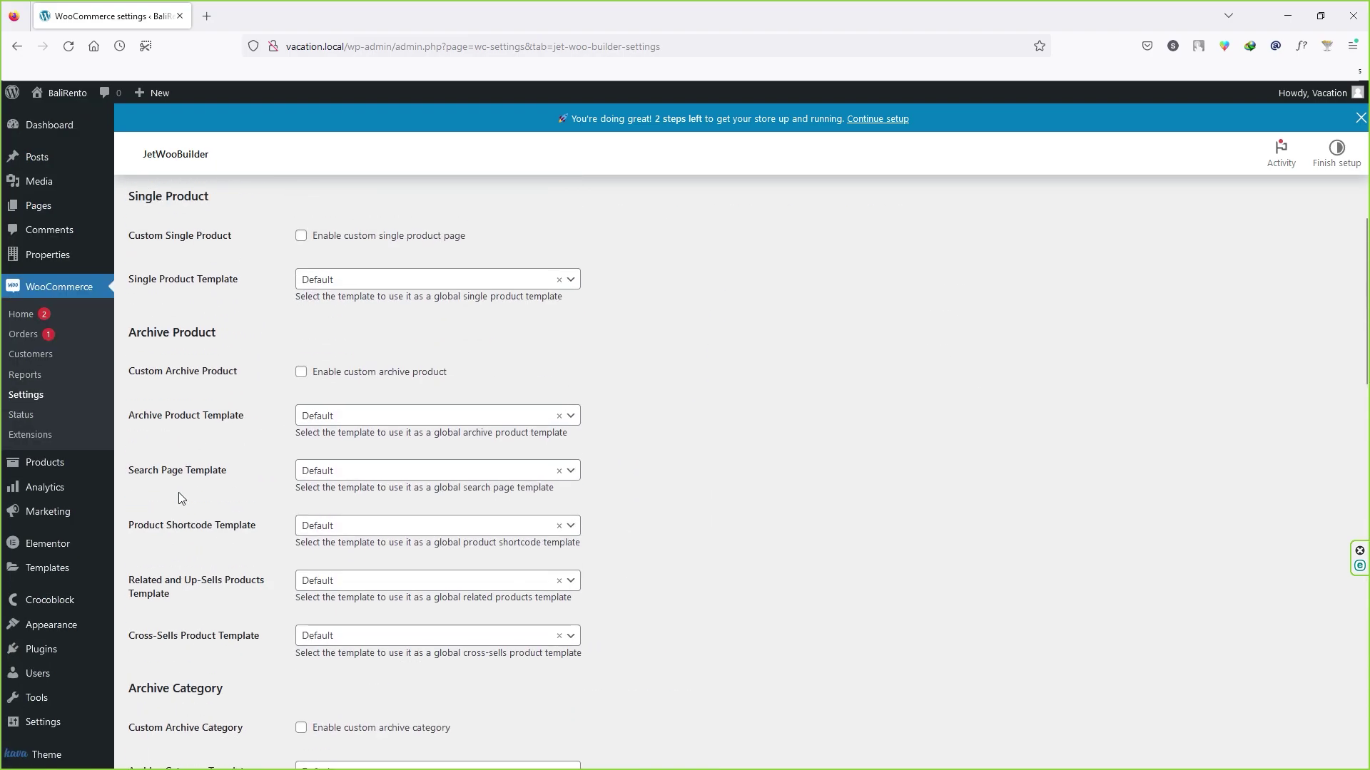
pyautogui.scroll(-4, 179, 500)
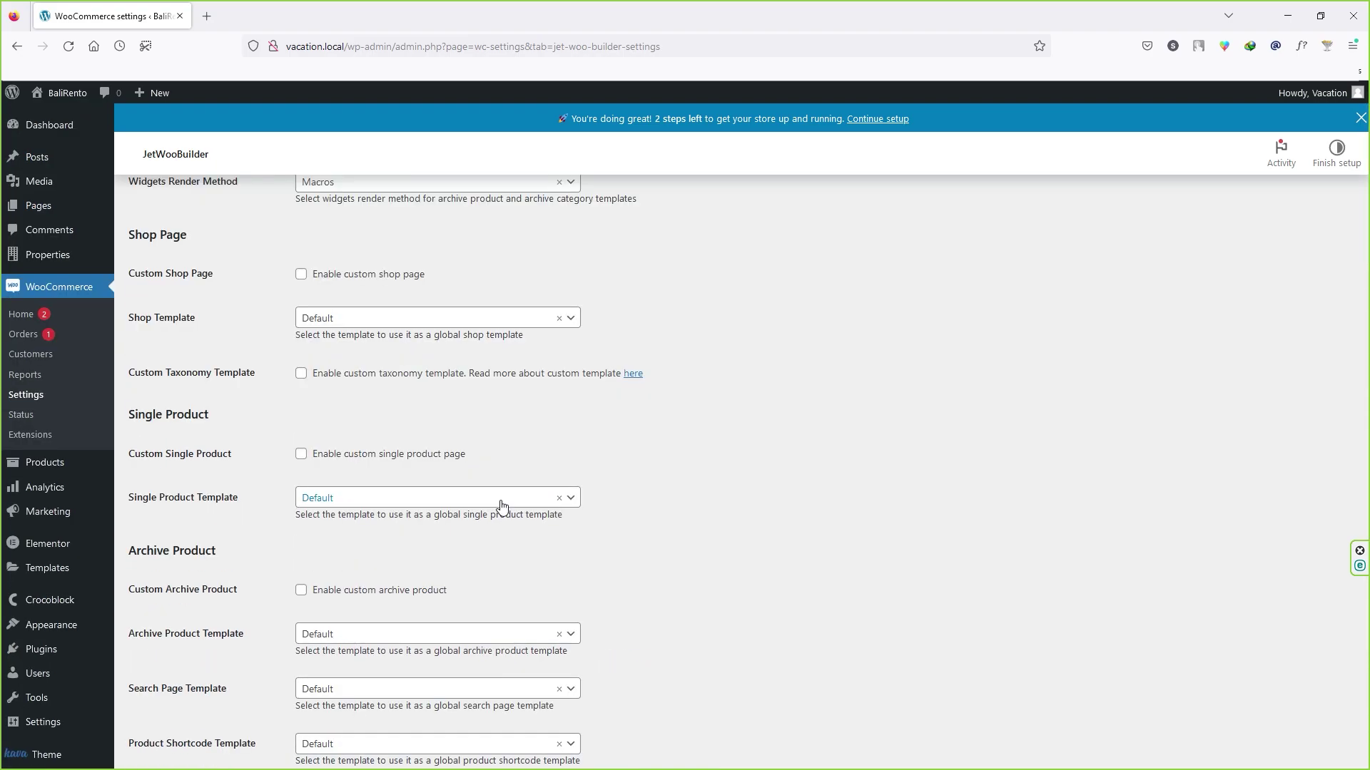
pyautogui.scroll(-4, 501, 507)
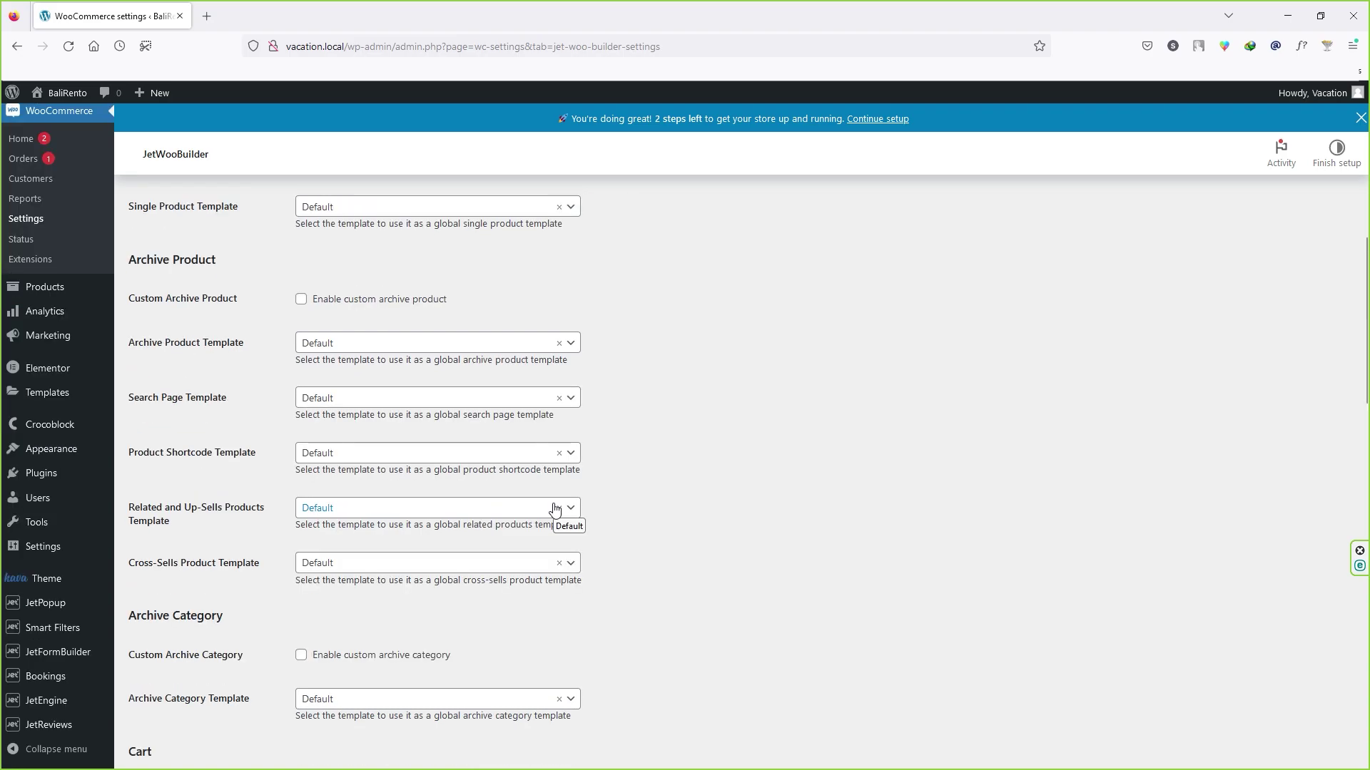
pyautogui.scroll(8, 278, 517)
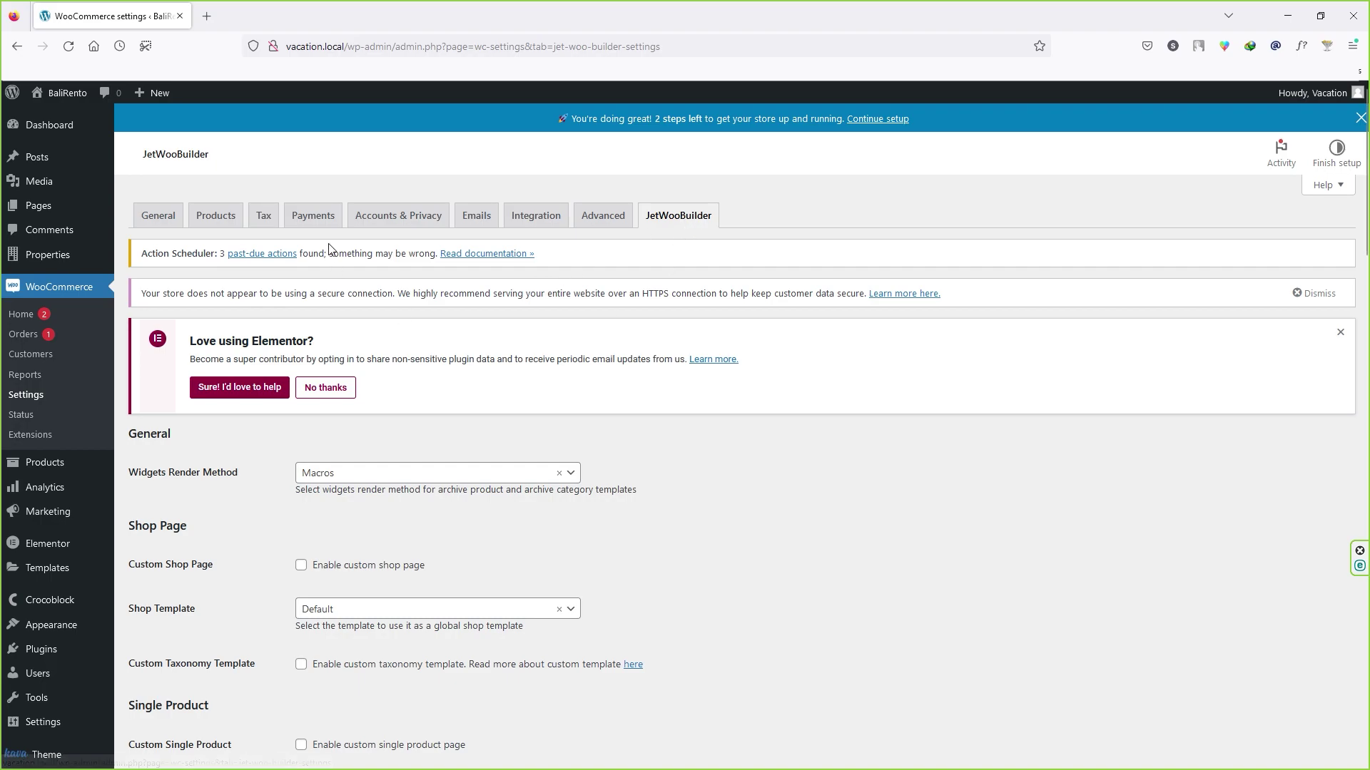
# Step: Disable Cash on delivery on the Payments tab and save the payment settings
pyautogui.click(316, 223)
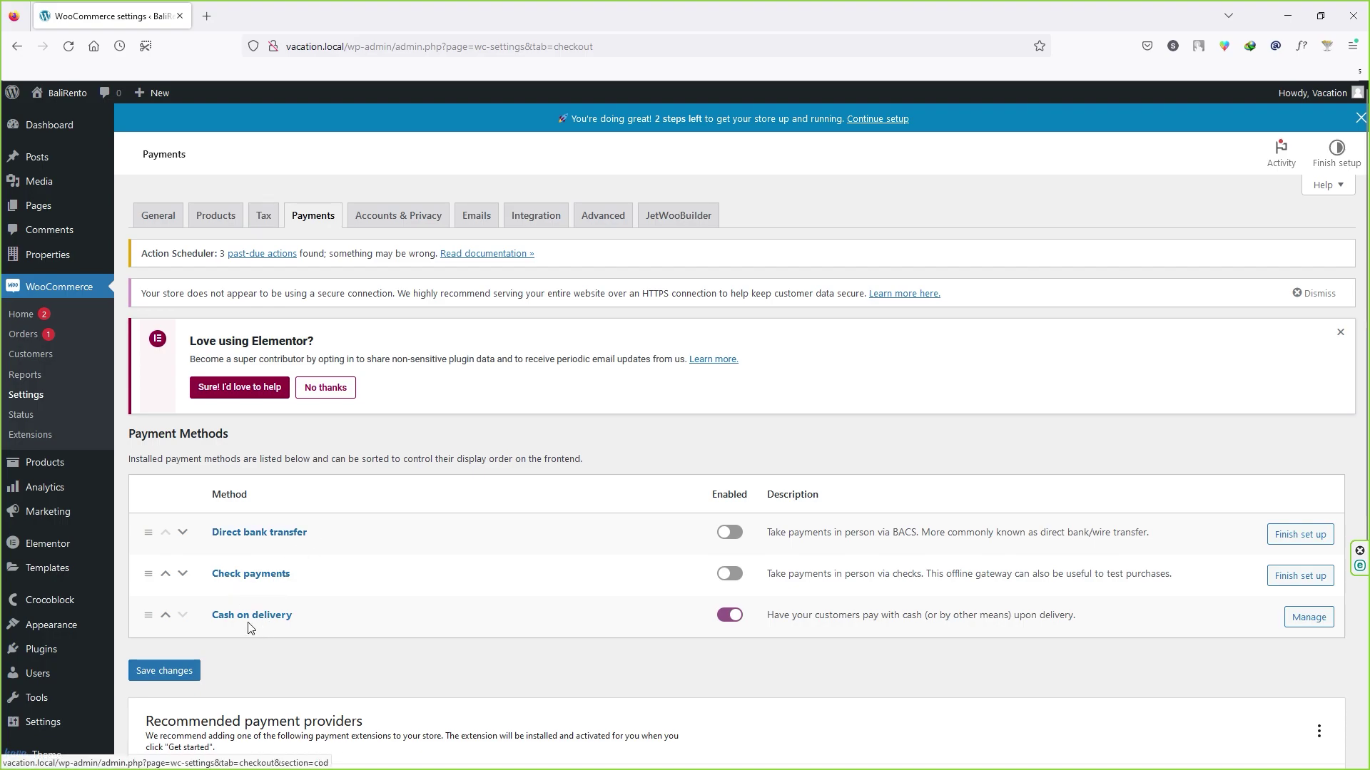
pyautogui.click(734, 620)
pyautogui.click(169, 674)
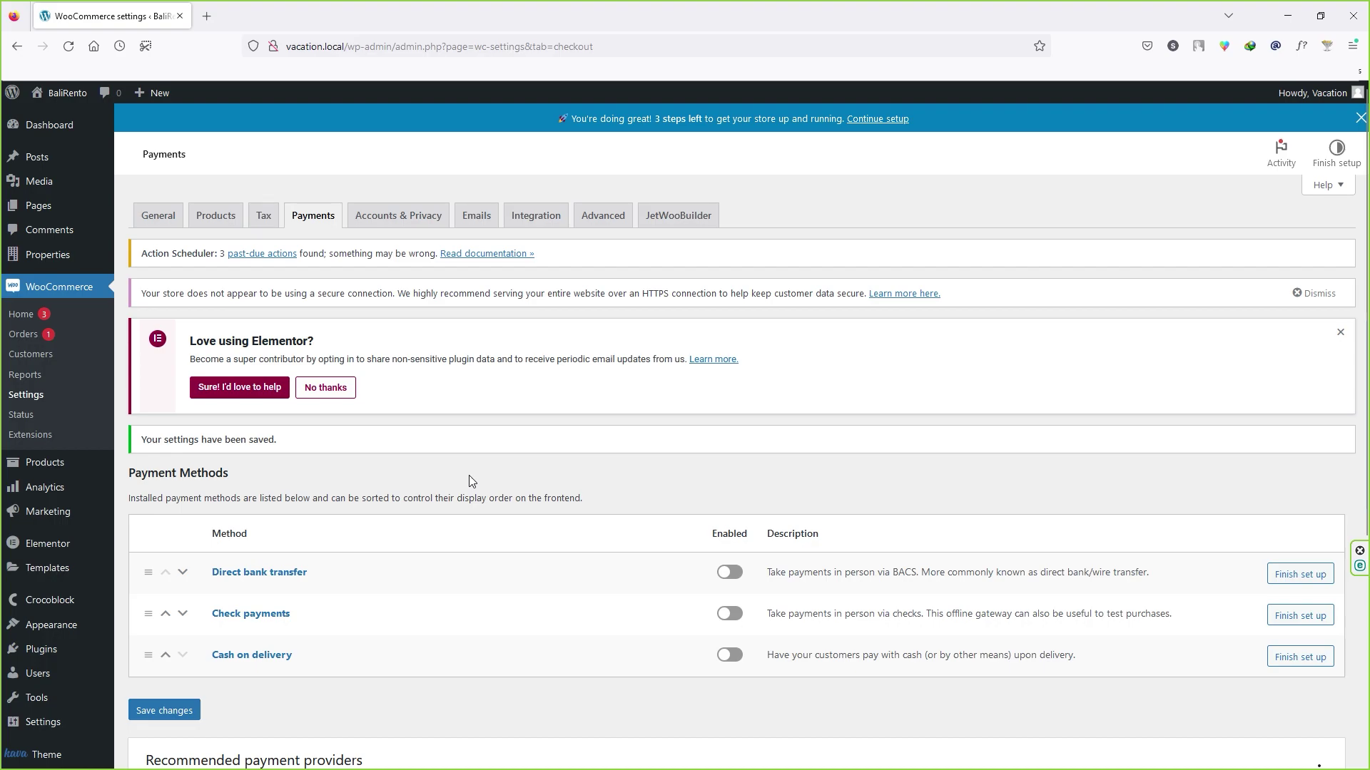
pyautogui.scroll(-4, 468, 475)
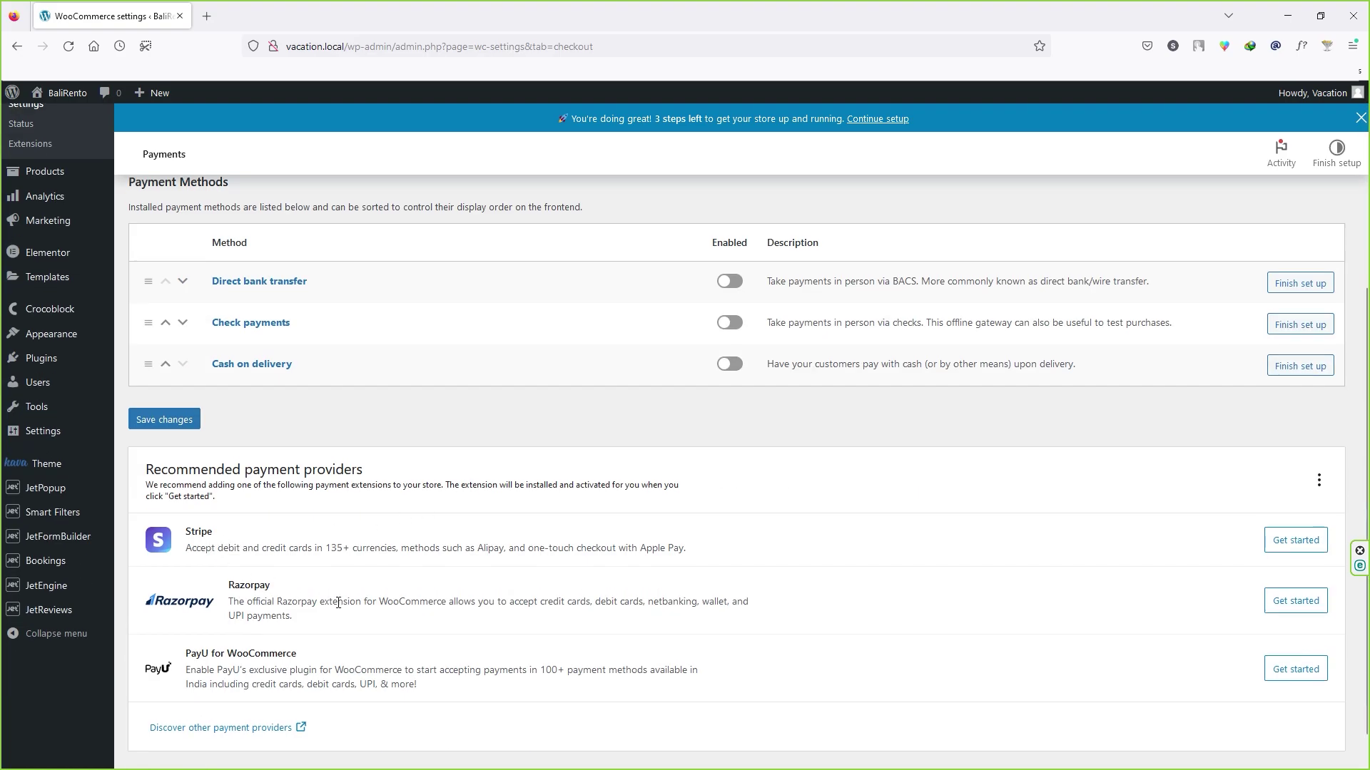
pyautogui.scroll(3, 469, 513)
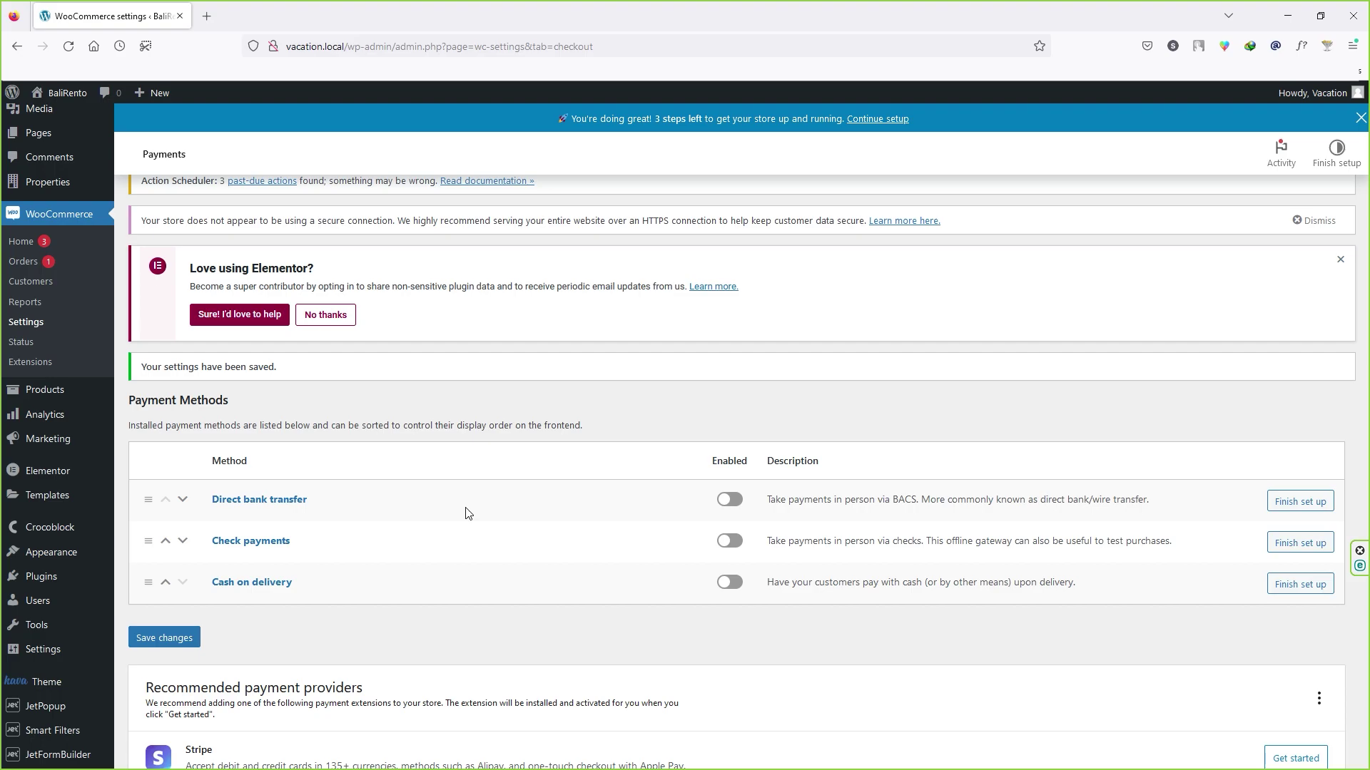
# Step: Search plugins for 'paypal', install and activate WooCommerce PayPal Payments, then go to WooCommerce Settings
pyautogui.moveTo(43, 578)
pyautogui.click(146, 603)
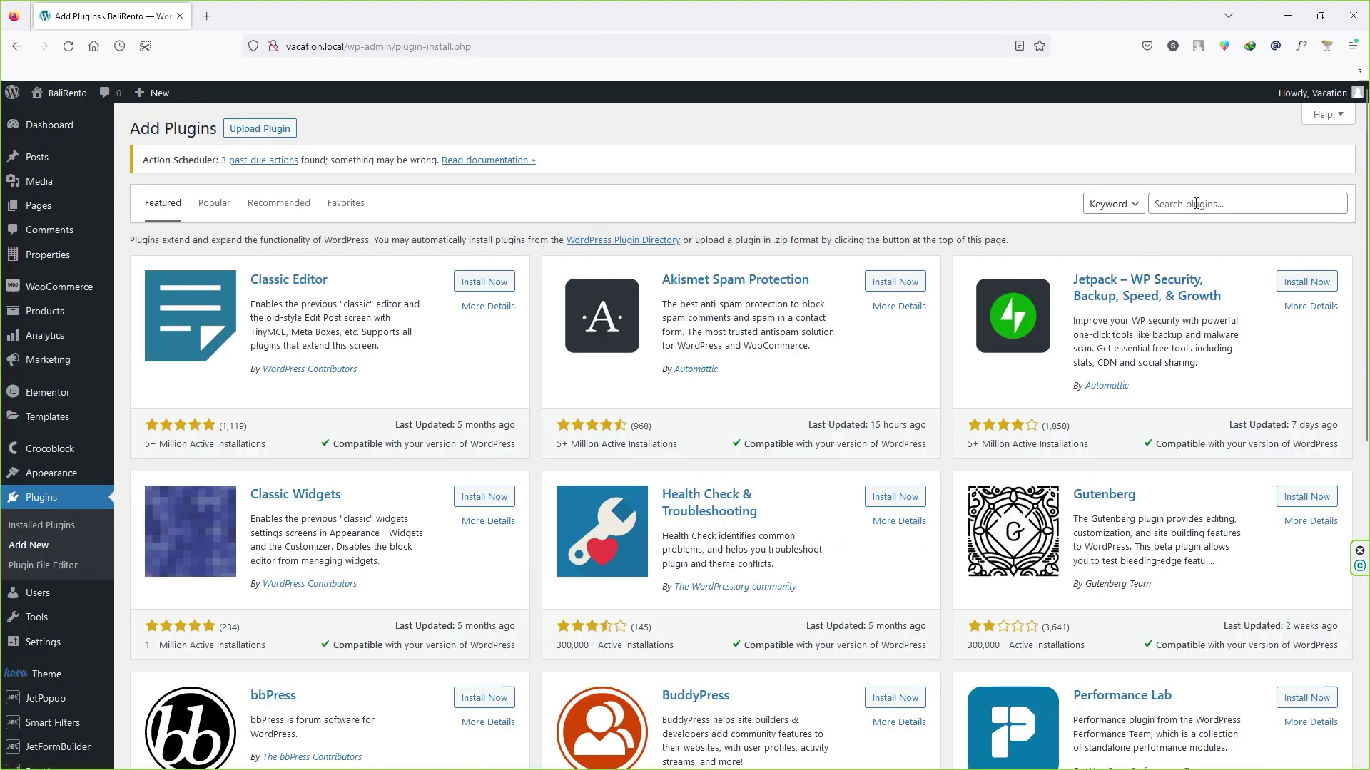
pyautogui.click(1196, 204)
pyautogui.write('paypal')
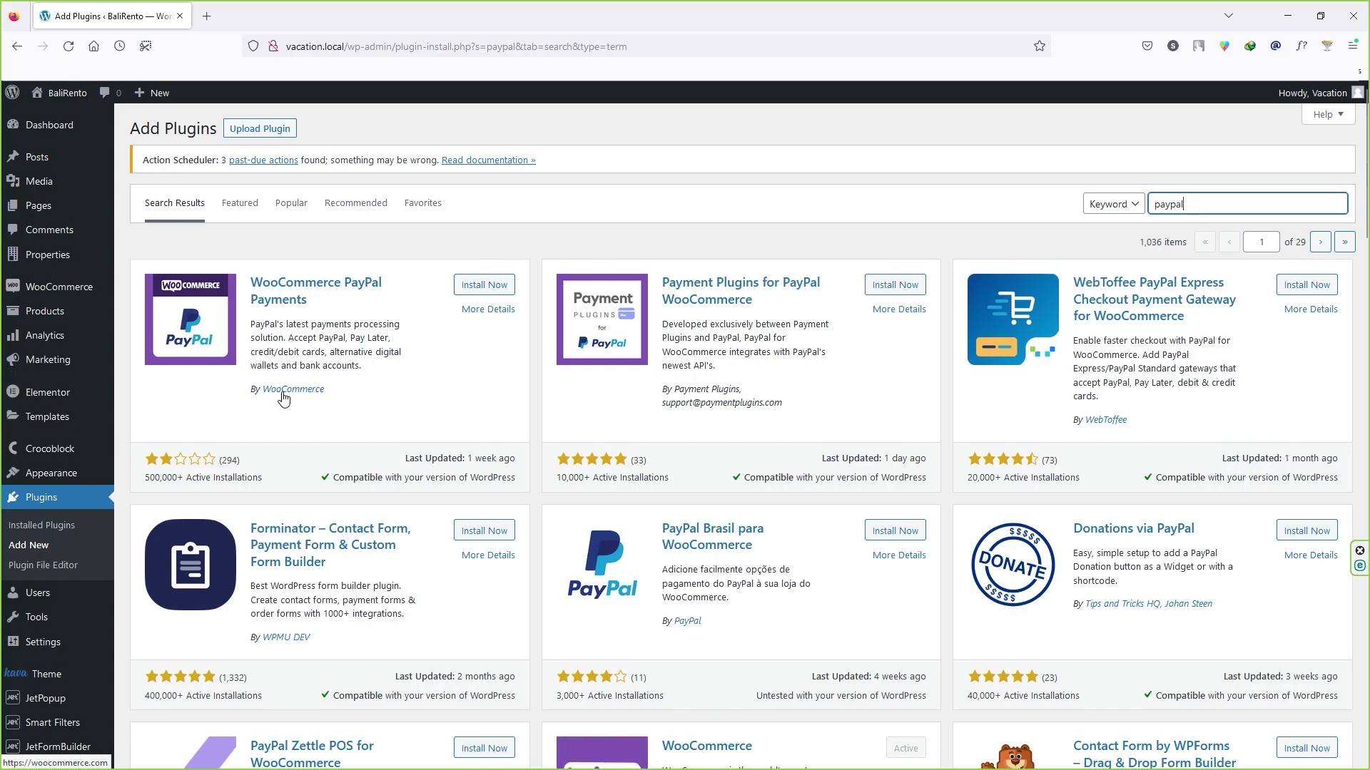
pyautogui.click(478, 286)
pyautogui.click(477, 286)
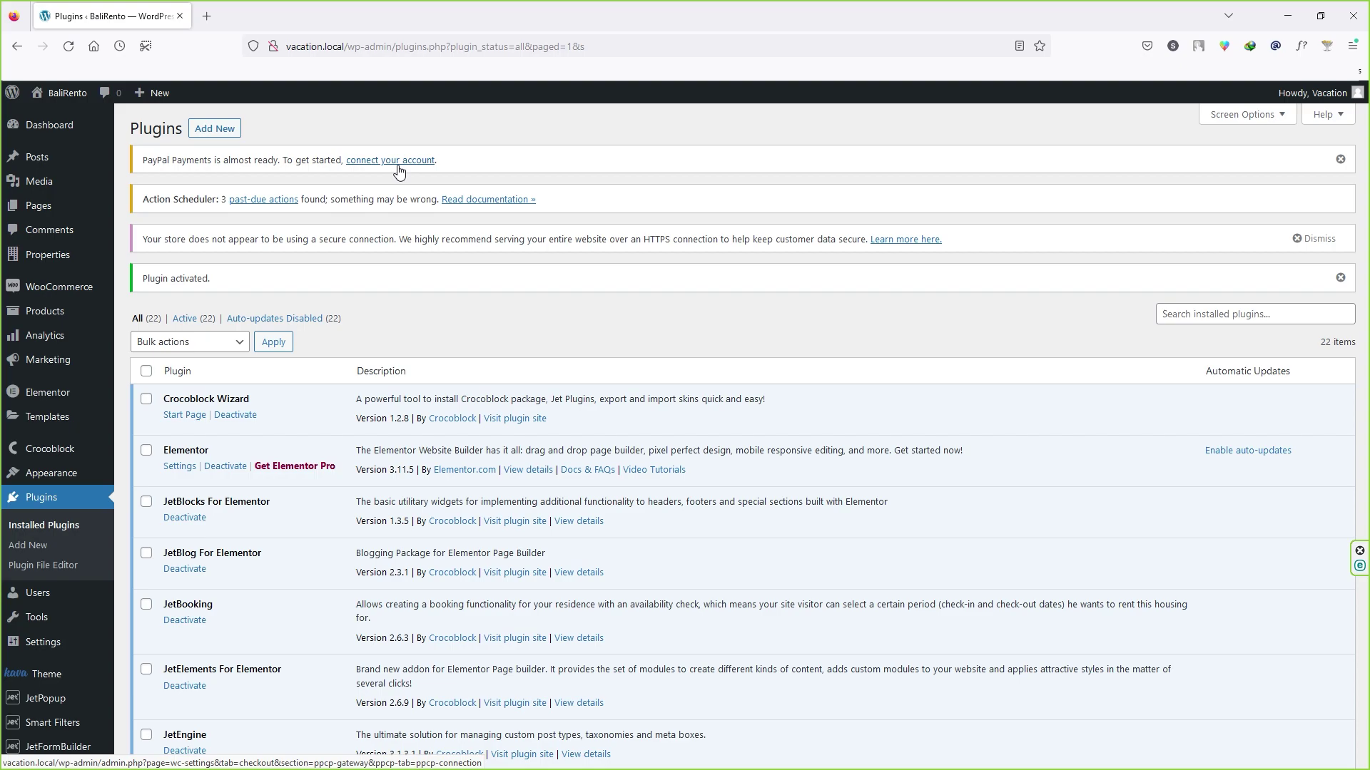
pyautogui.moveTo(91, 289)
pyautogui.click(136, 363)
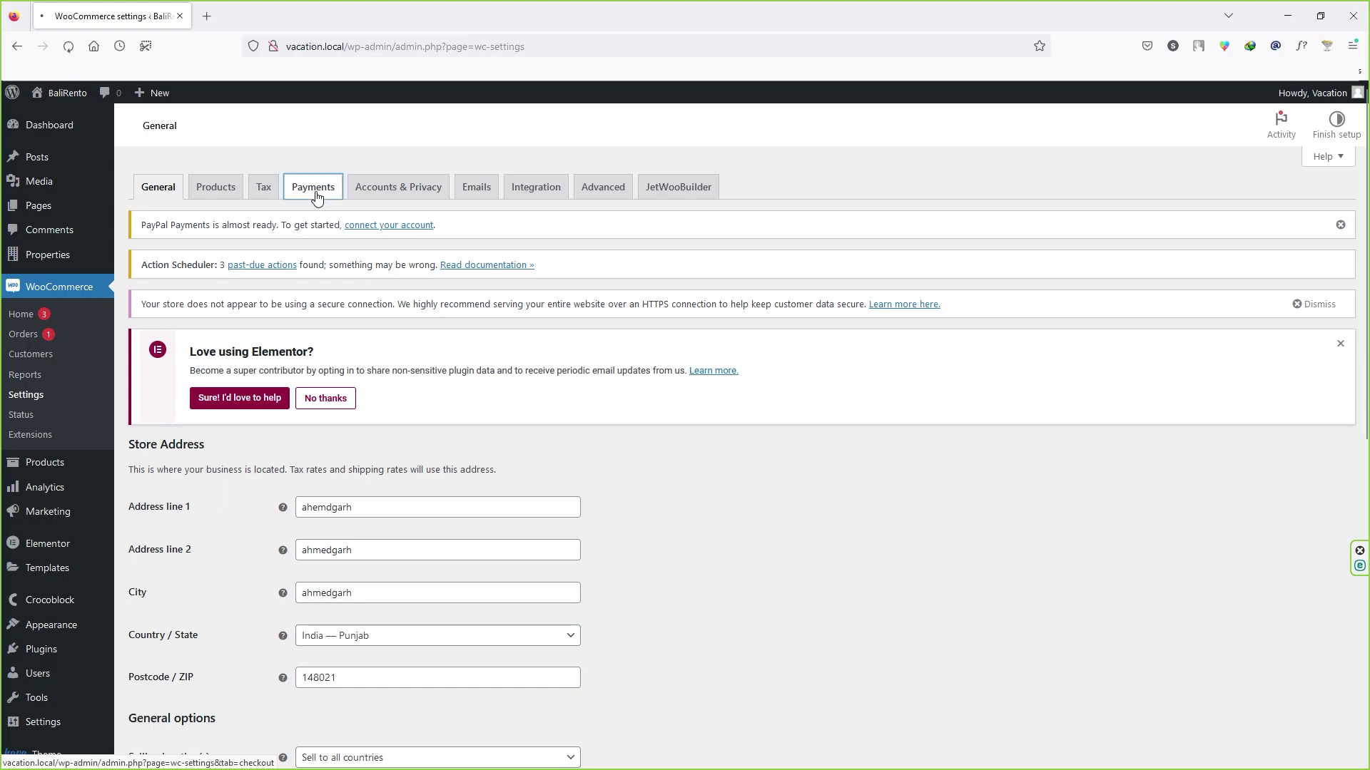
# Step: Start the PayPal Finish set up from Payments and reveal the manual Live credential fields
pyautogui.click(313, 187)
pyautogui.scroll(-4, 311, 507)
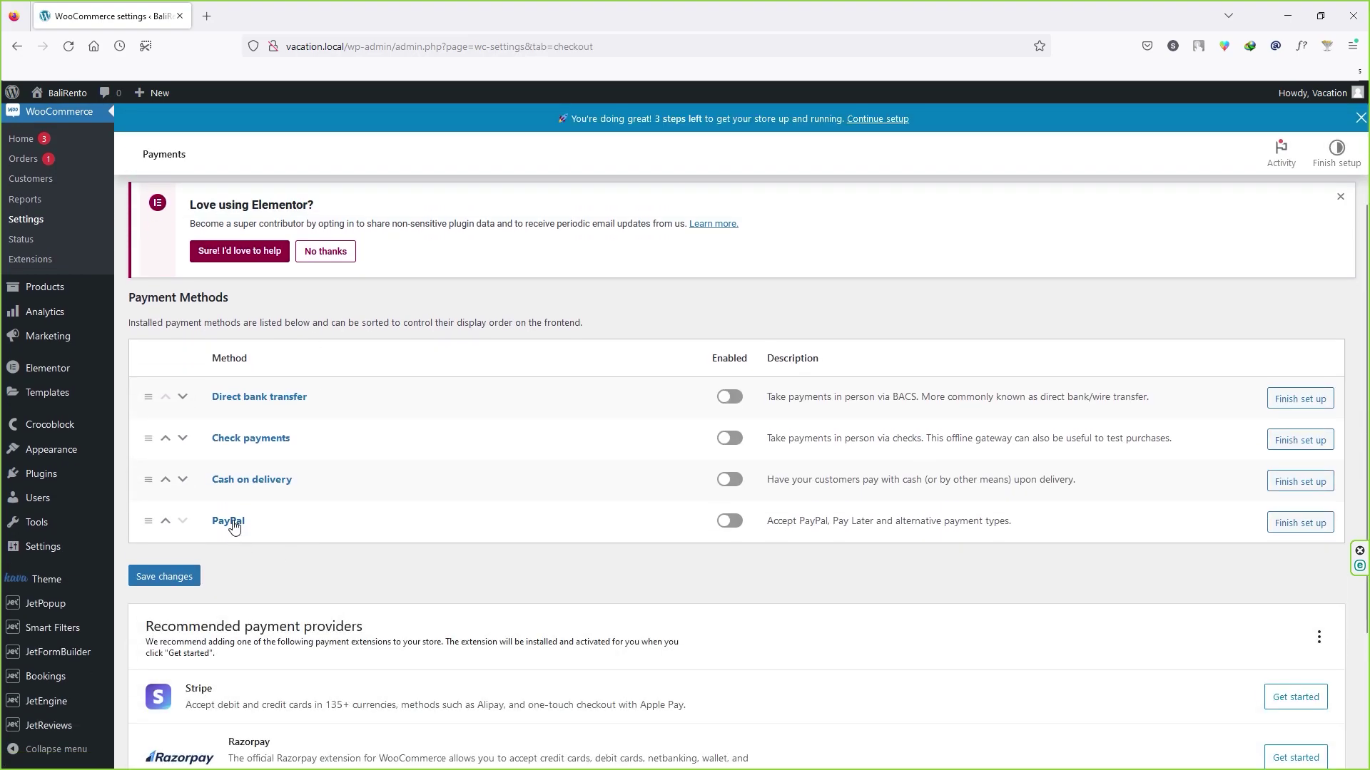
pyautogui.click(1311, 528)
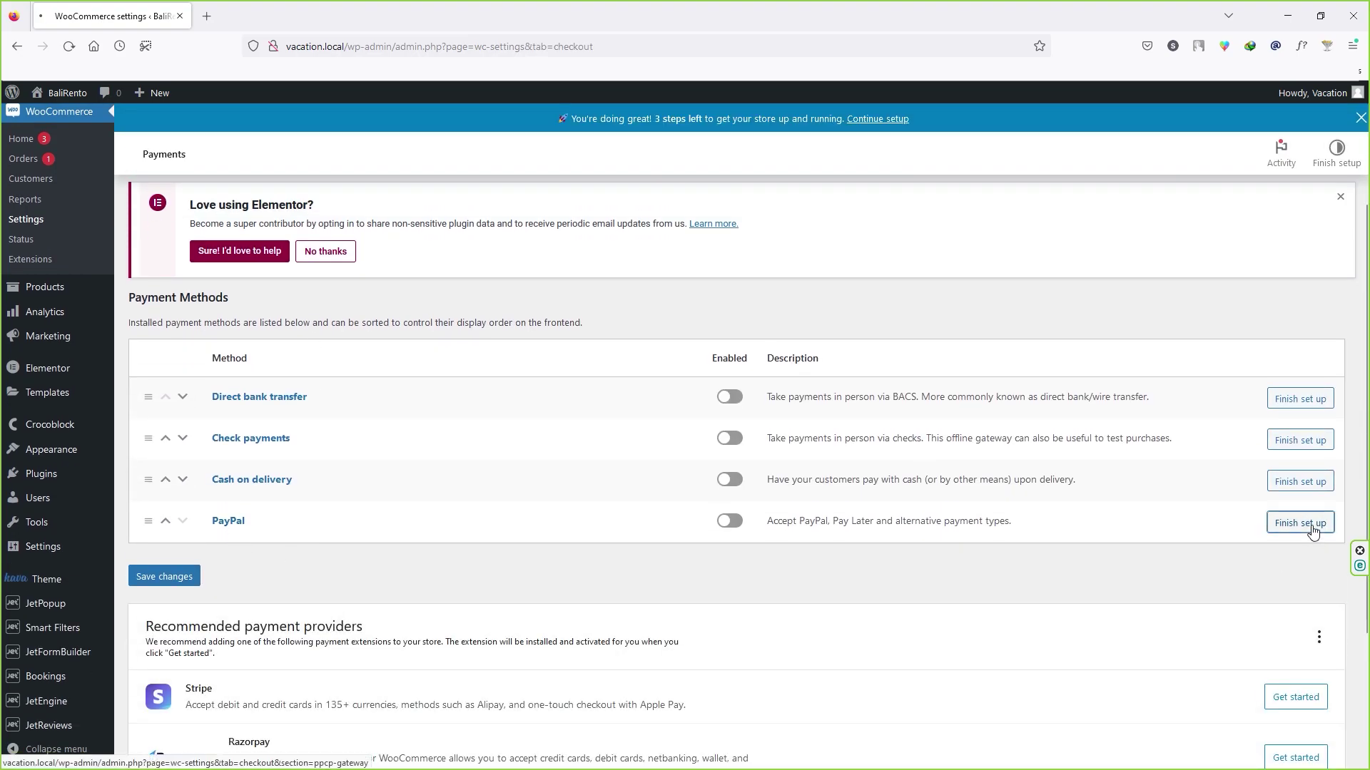
pyautogui.scroll(-5, 254, 650)
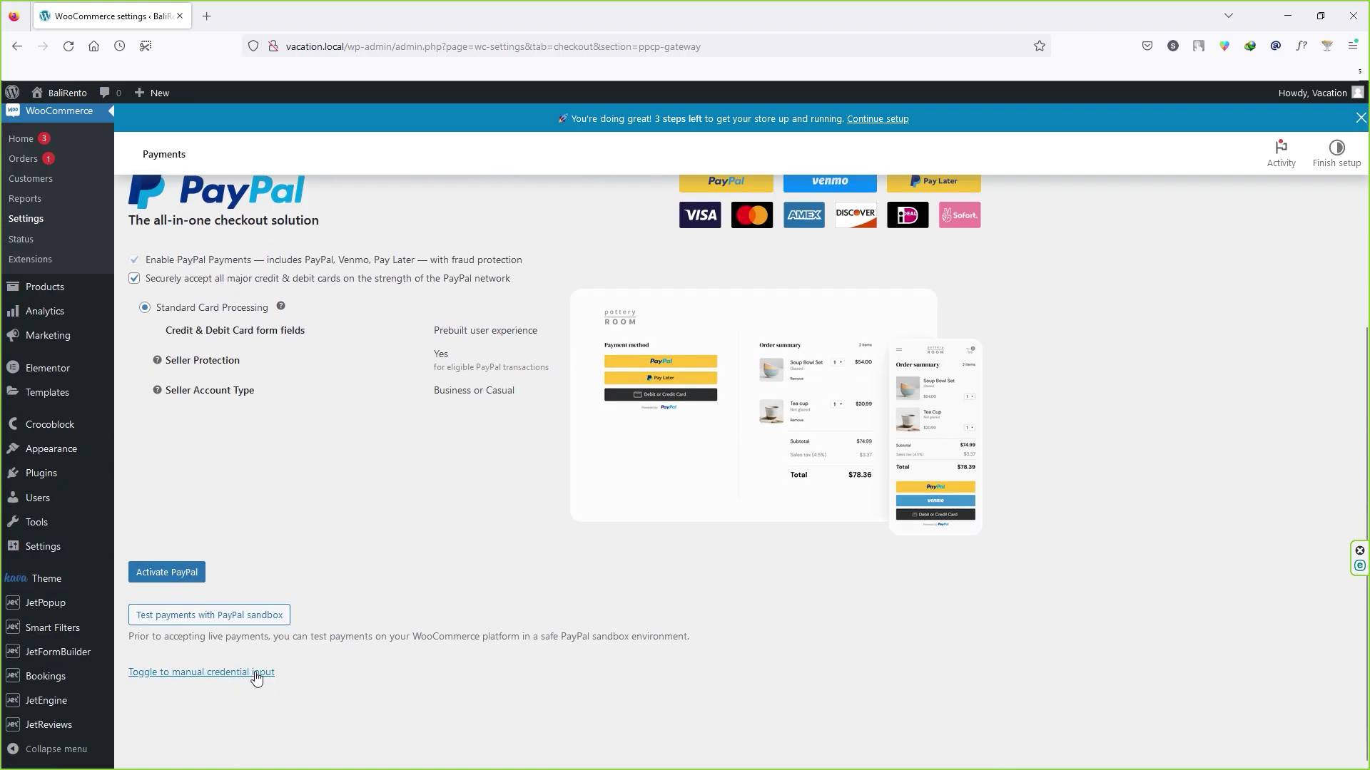
pyautogui.click(257, 673)
pyautogui.scroll(-3, 257, 678)
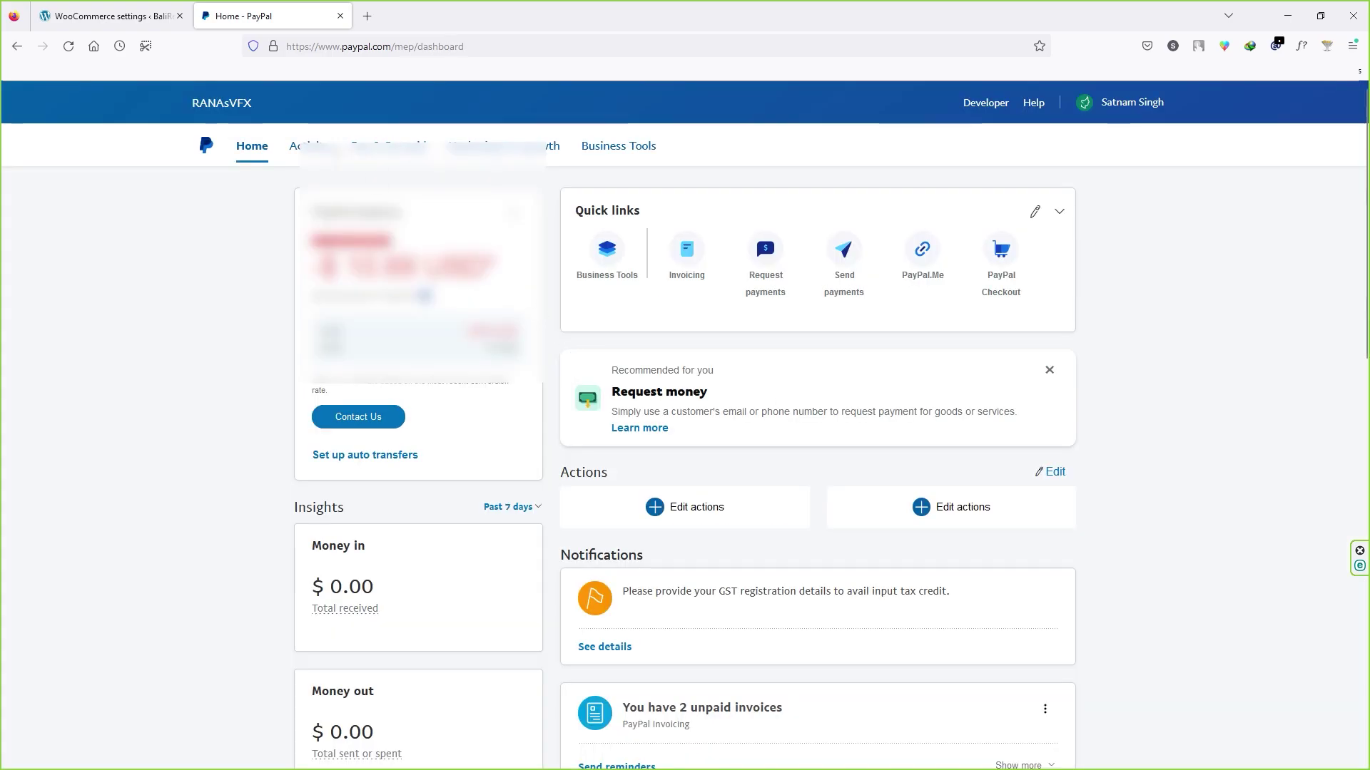
# Step: Paste the PayPal account e-mail into the Live Email address field
pyautogui.click(121, 12)
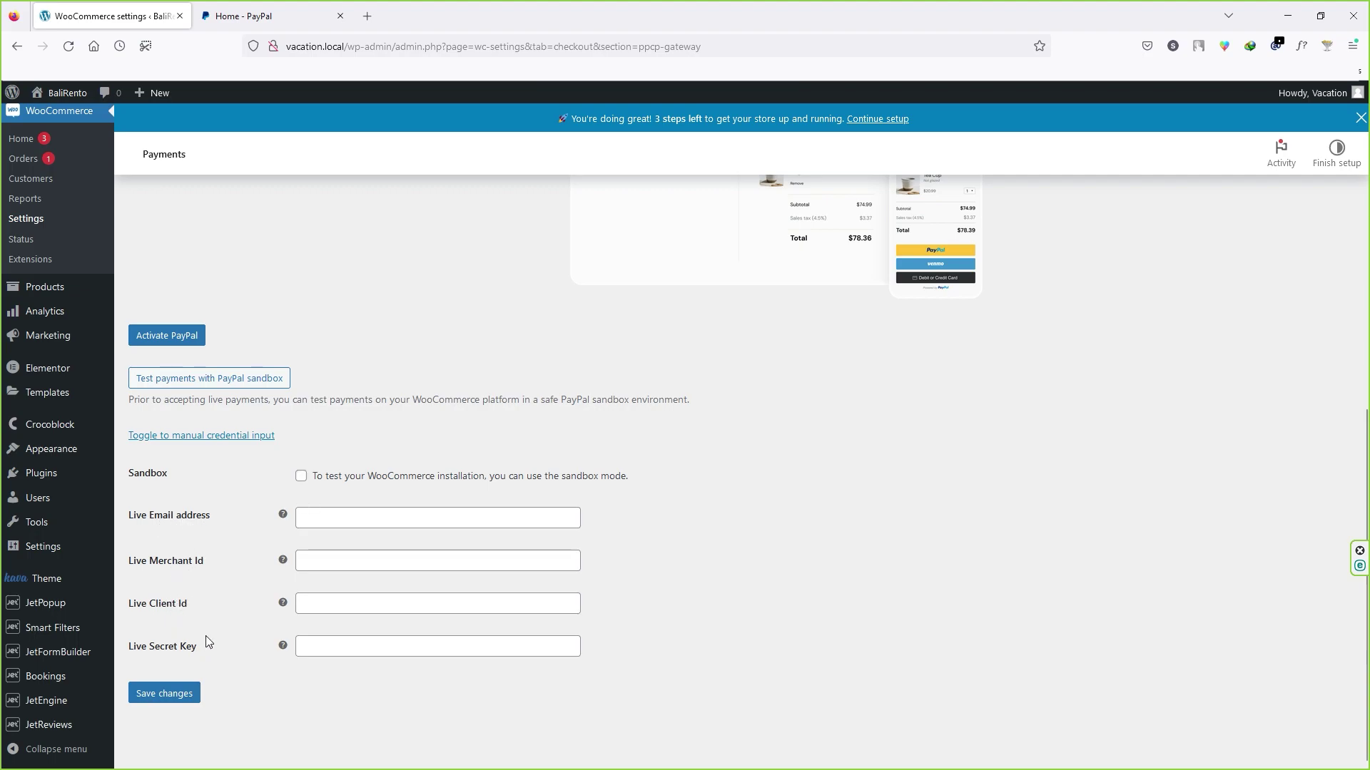
pyautogui.click(316, 515)
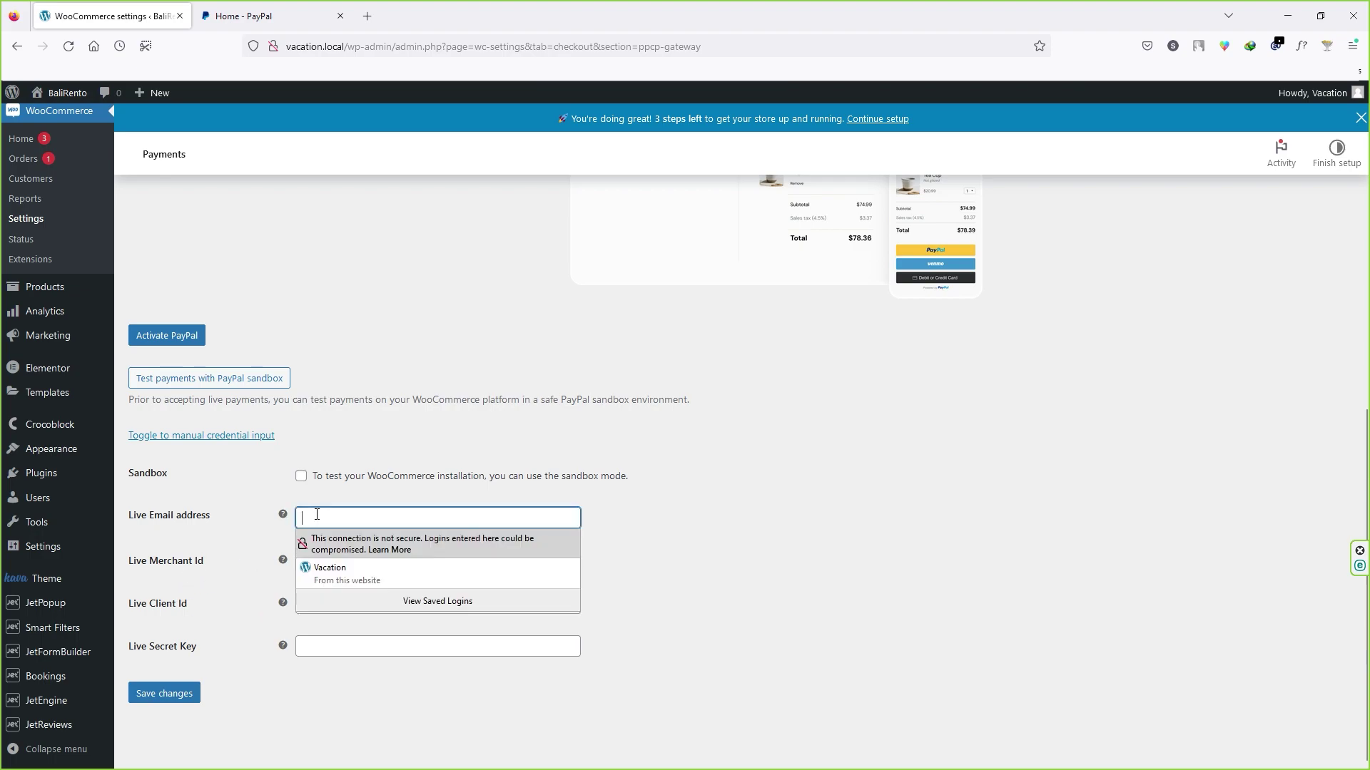
pyautogui.hotkey('ctrl', 'v')
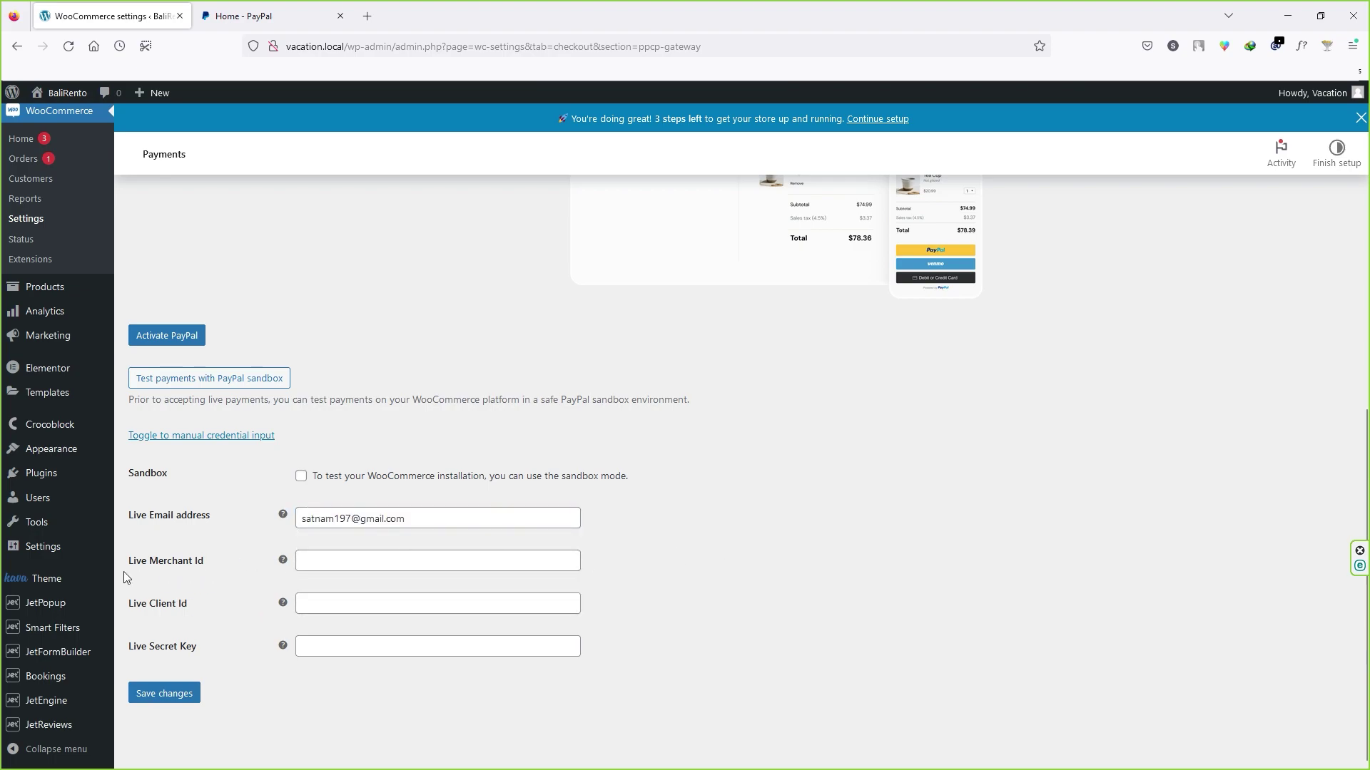
# Step: Copy the Merchant ID from PayPal's business information into Live Merchant Id, then return Home
pyautogui.click(279, 7)
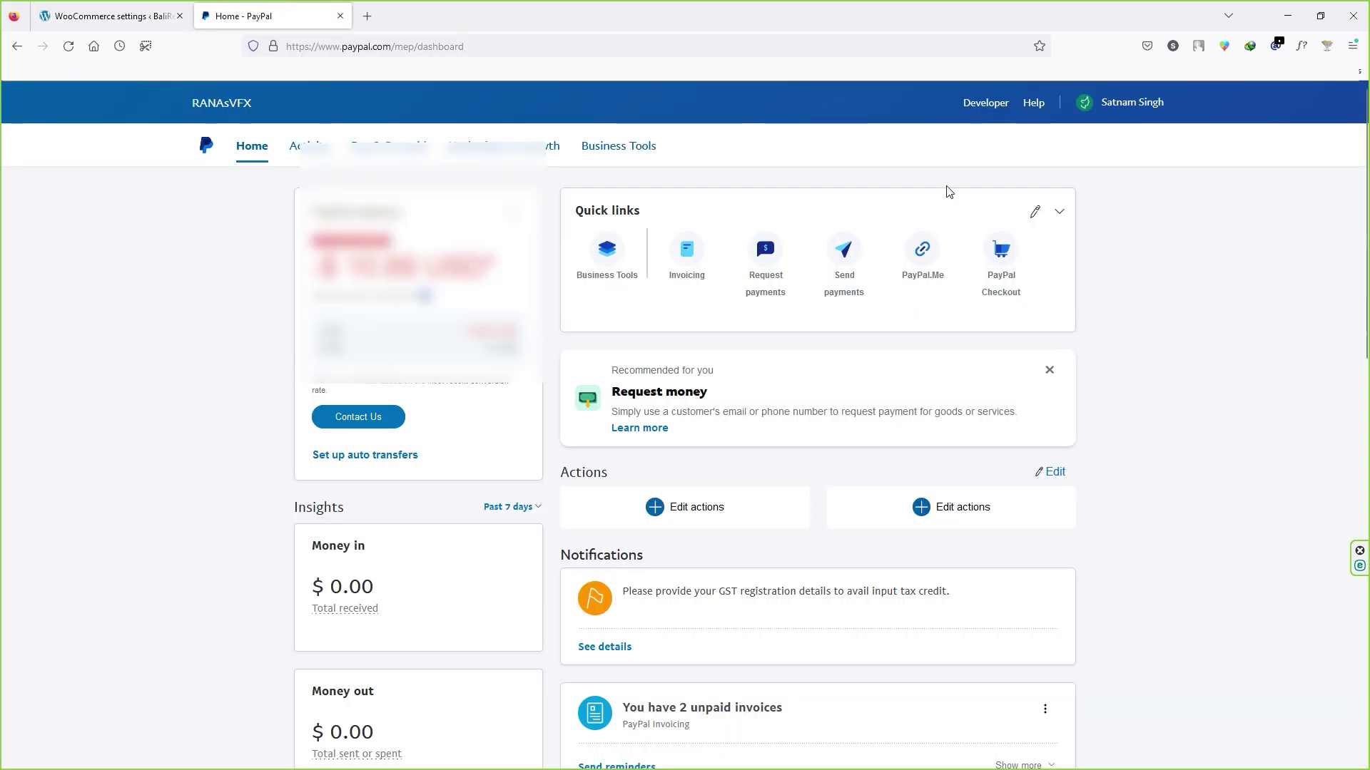
pyautogui.click(1127, 105)
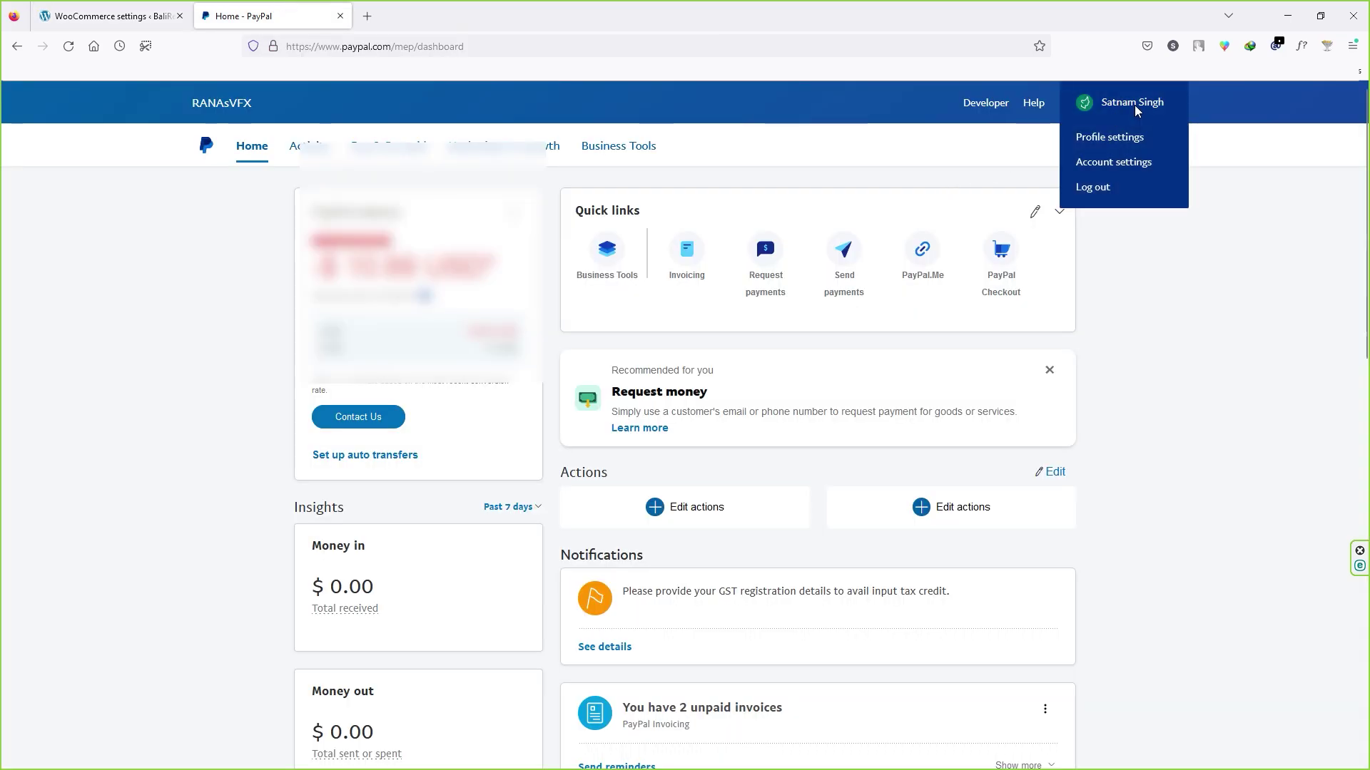
pyautogui.click(1099, 165)
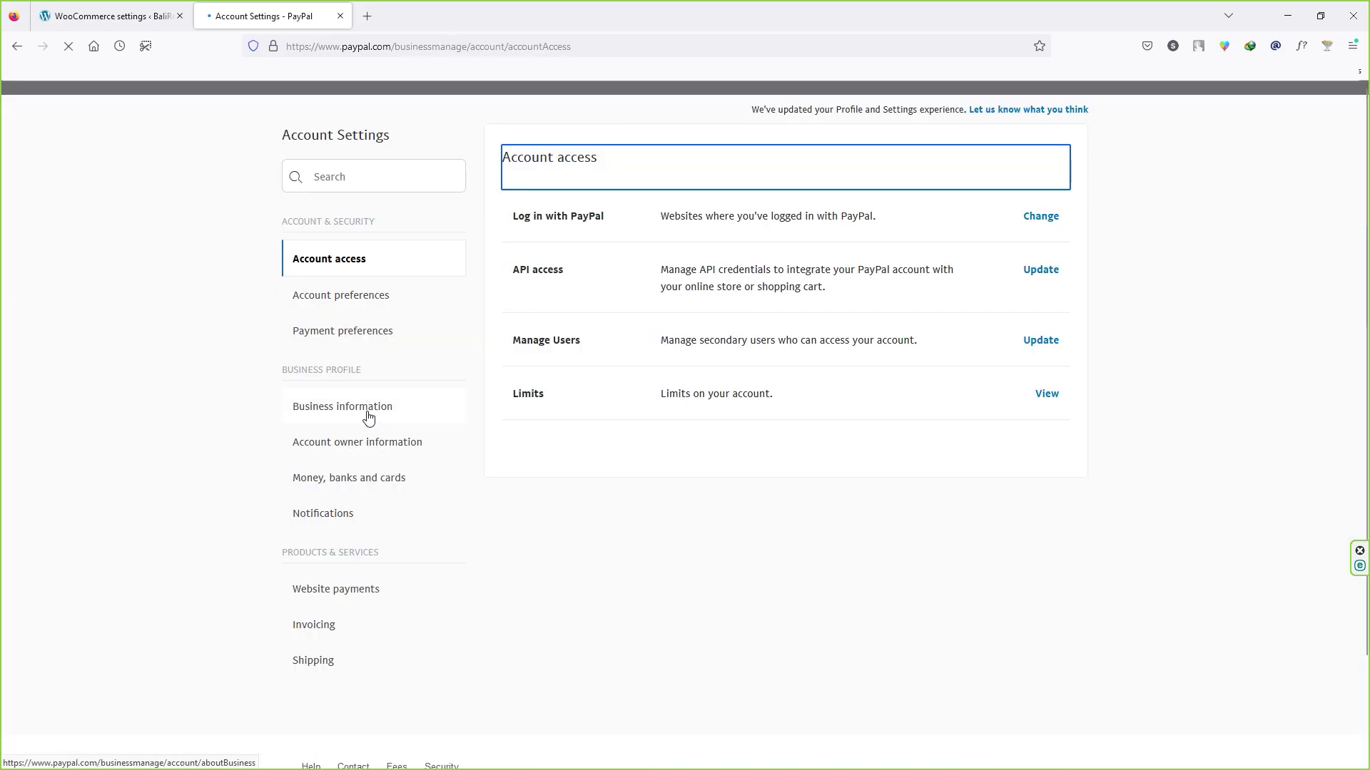
pyautogui.click(369, 418)
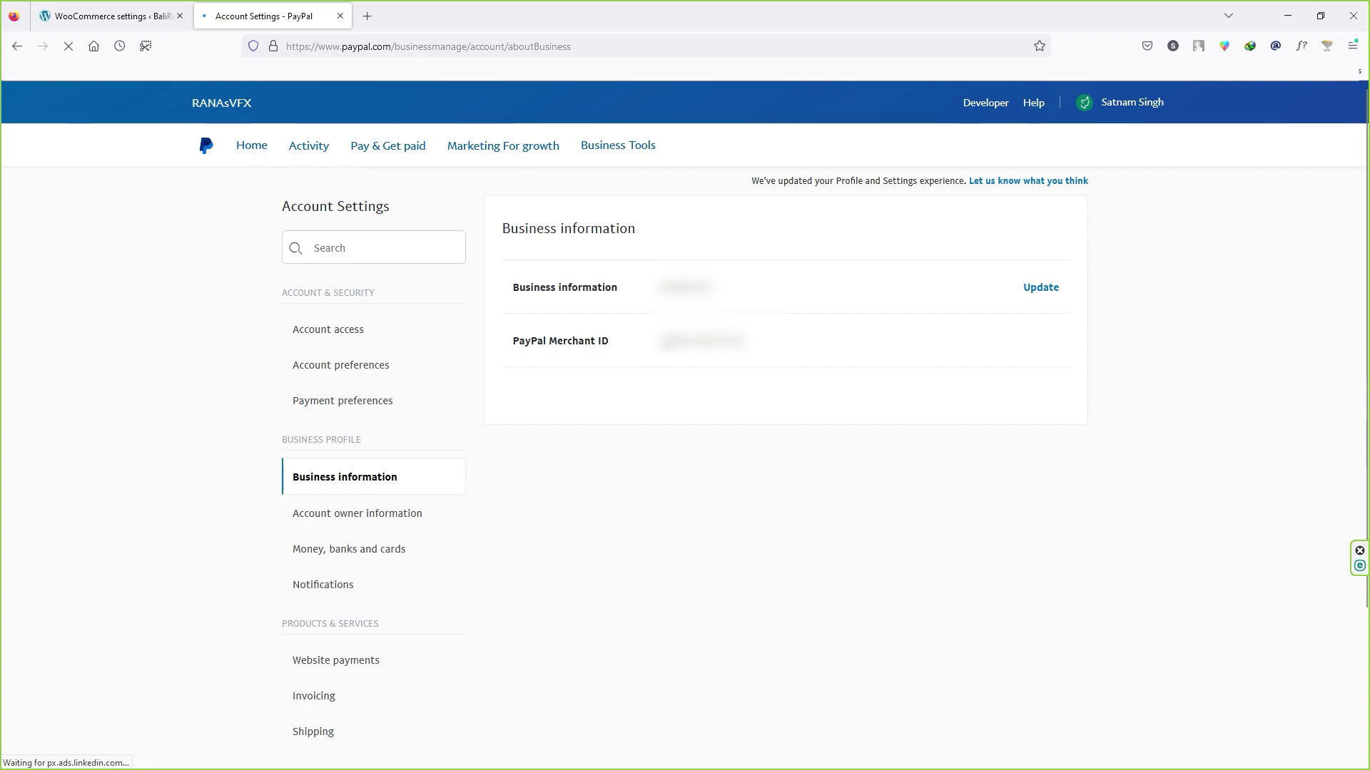
pyautogui.moveTo(661, 341); pyautogui.dragTo(750, 342)
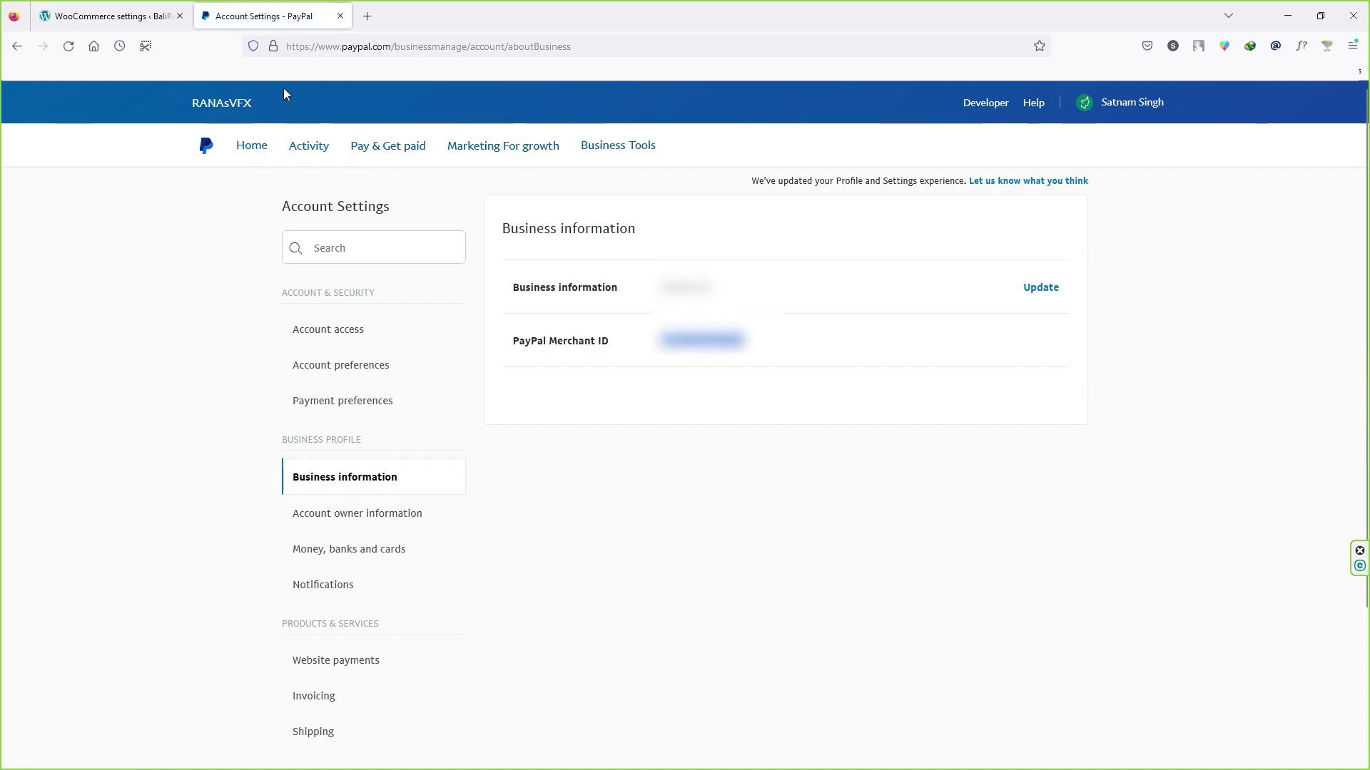
pyautogui.click(111, 16)
pyautogui.hotkey('ctrl', 'v')
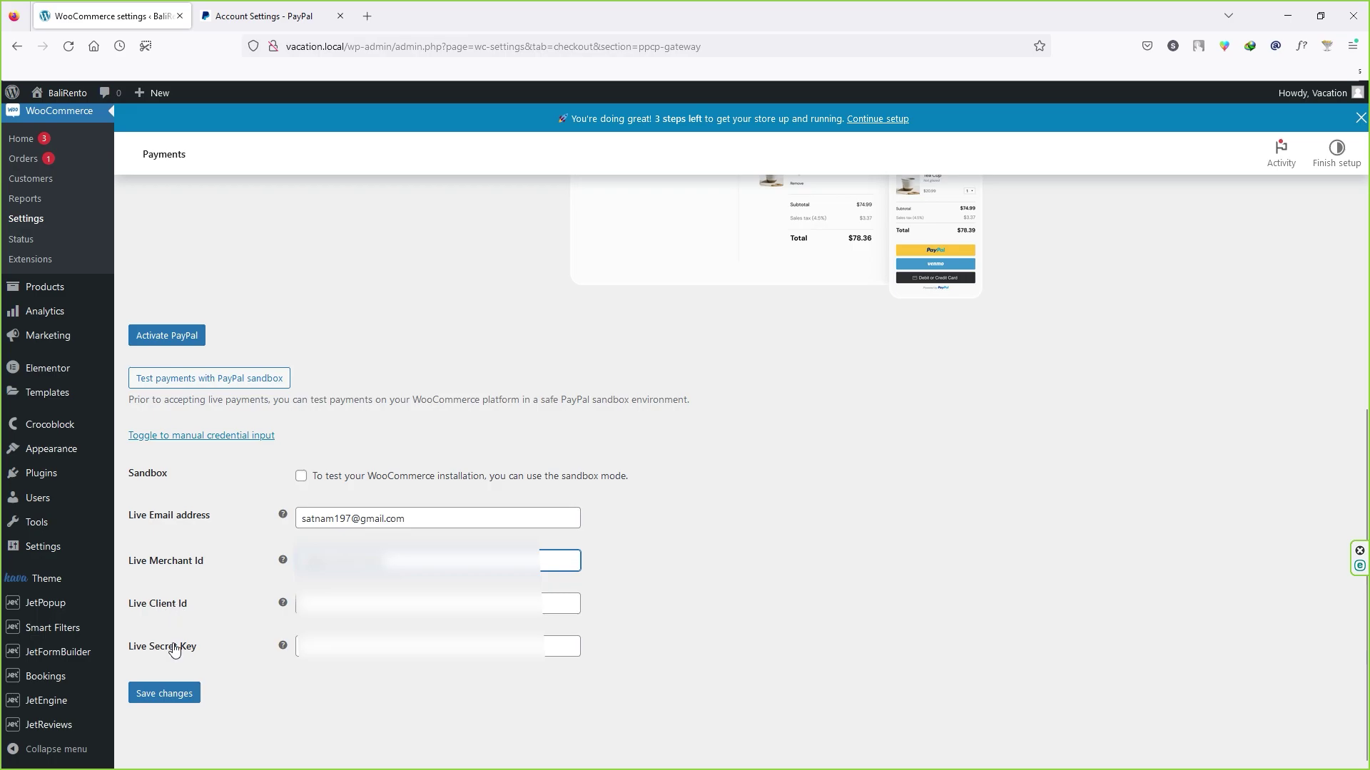
pyautogui.click(260, 10)
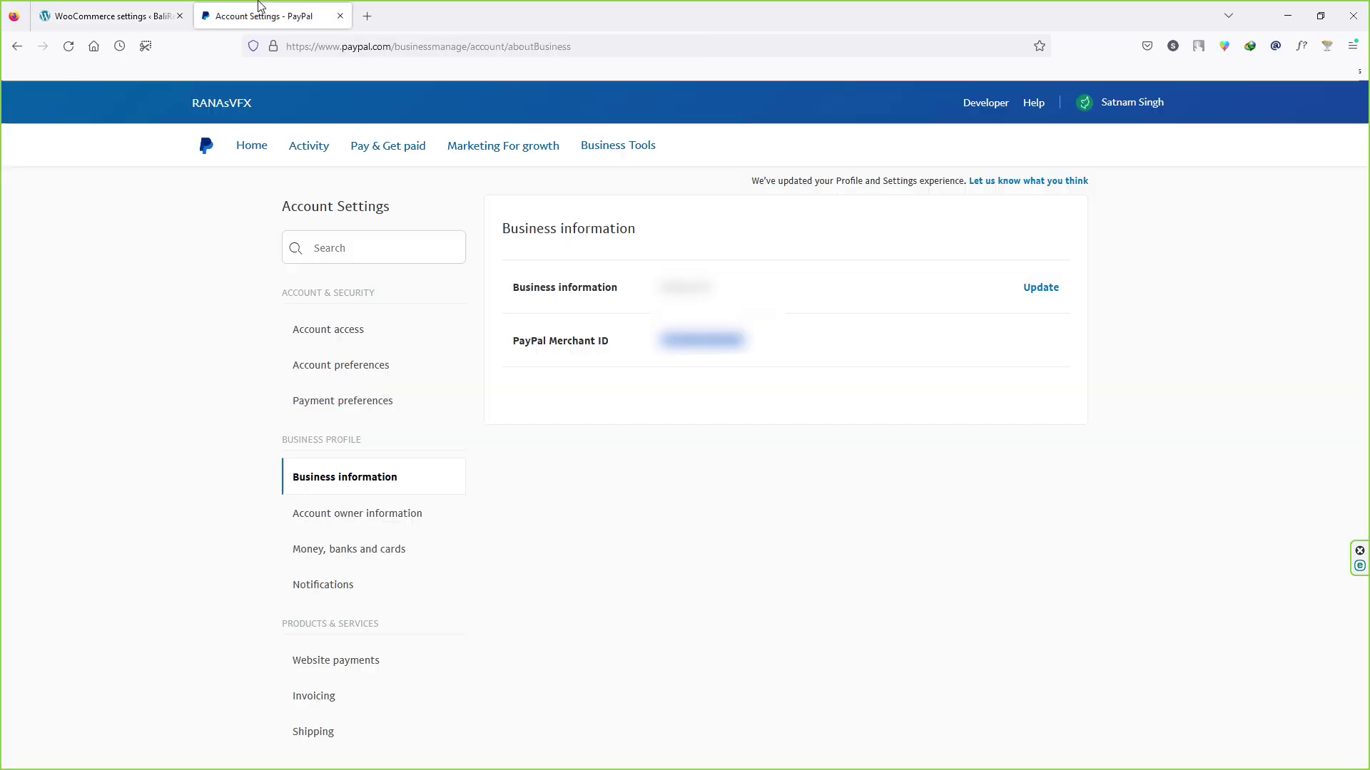
pyautogui.click(253, 146)
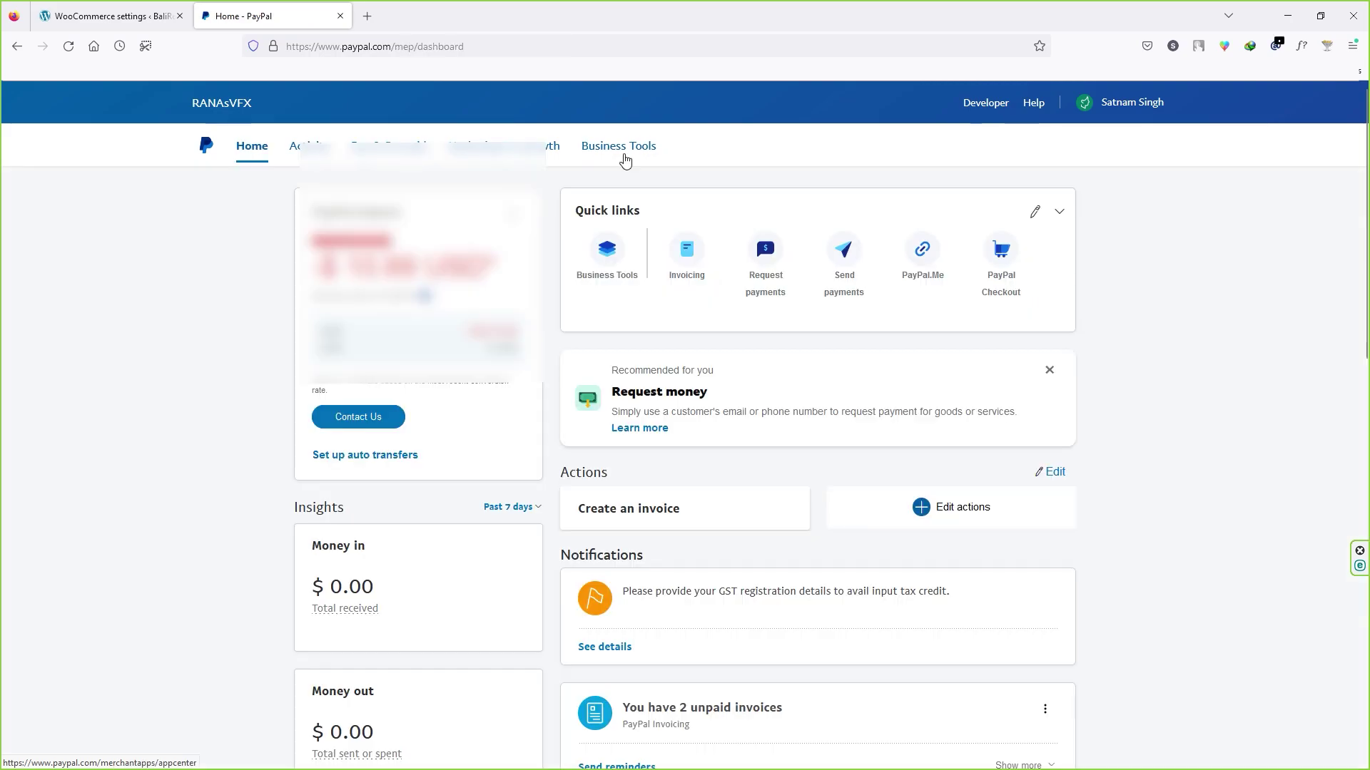
# Step: Find the API credentials tool by searching Business Tools for 'api' and open My Apps & Credentials
pyautogui.click(632, 160)
pyautogui.click(880, 148)
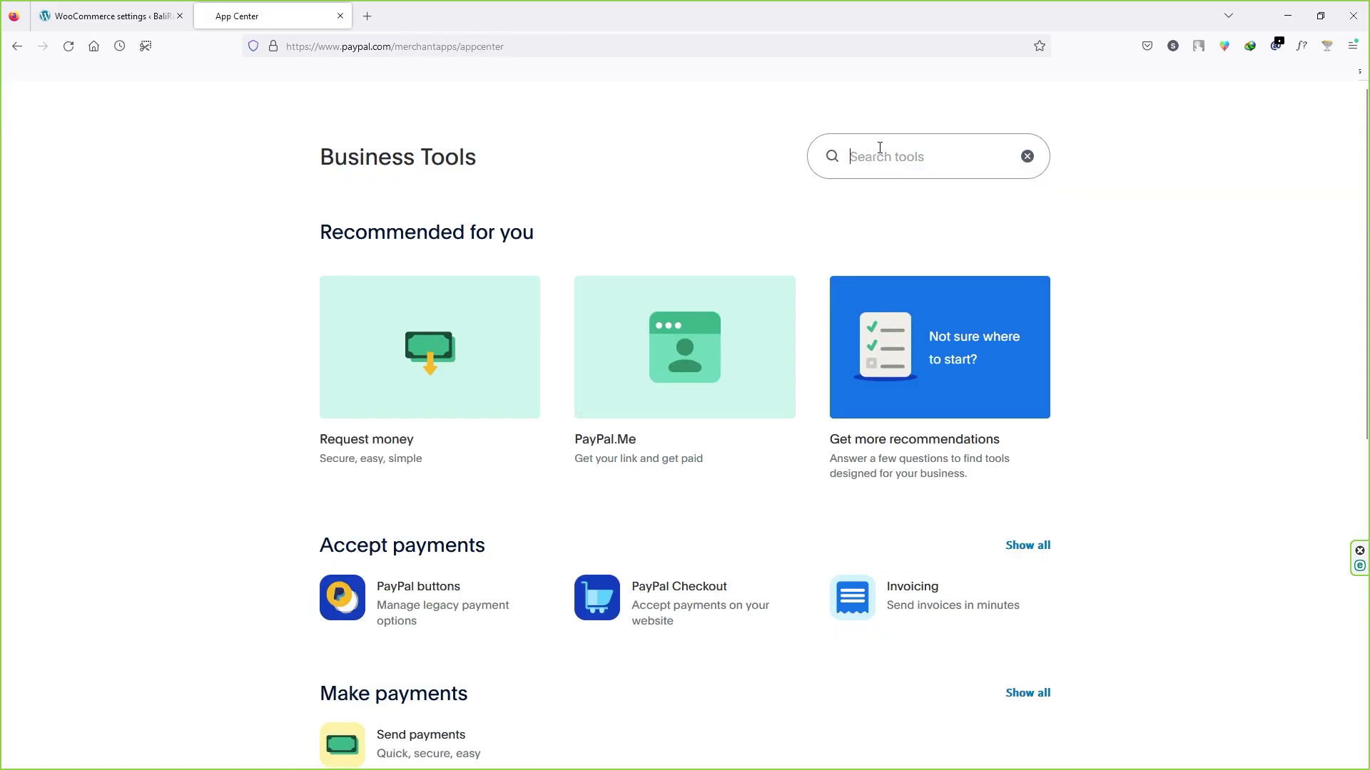
pyautogui.write('api')
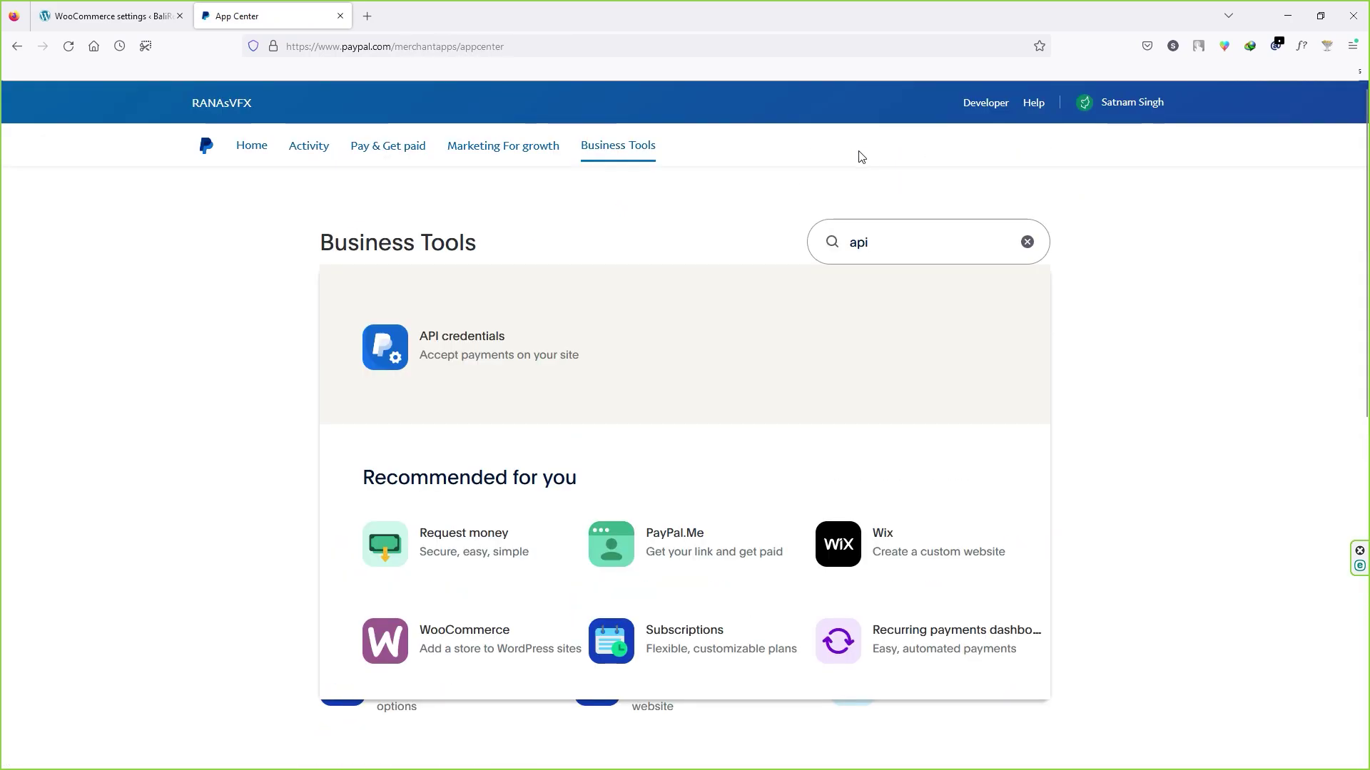
pyautogui.click(414, 356)
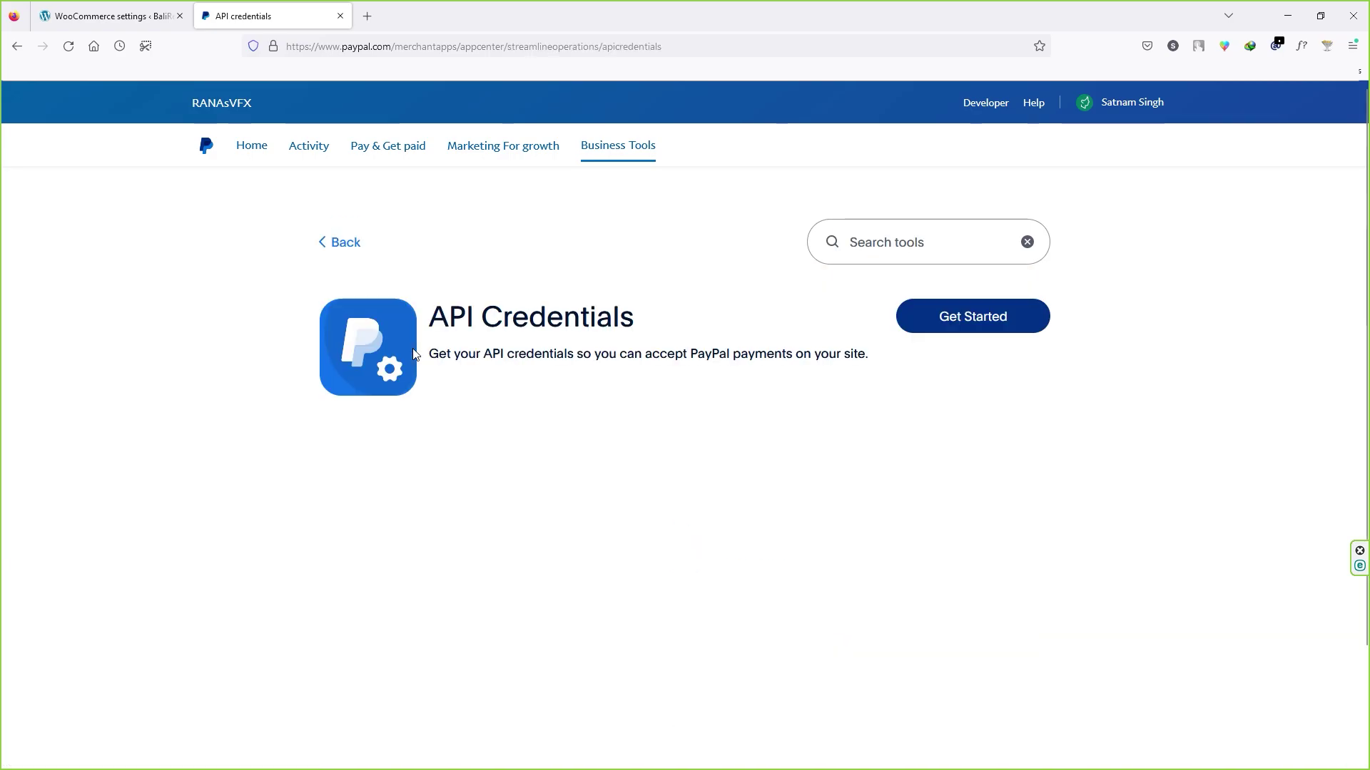
pyautogui.click(956, 325)
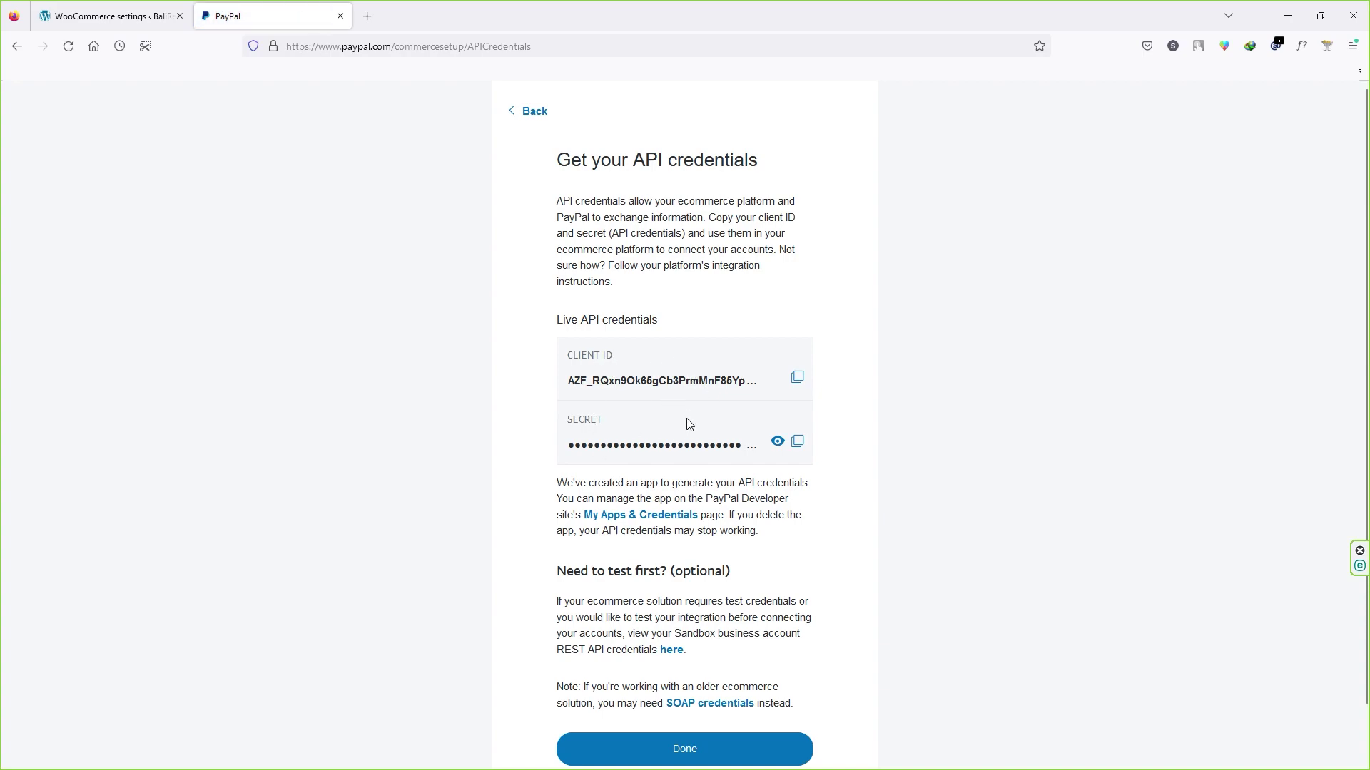
pyautogui.click(651, 516)
# Step: Show the REST API apps list and switch to the Live environment
pyautogui.click(387, 158)
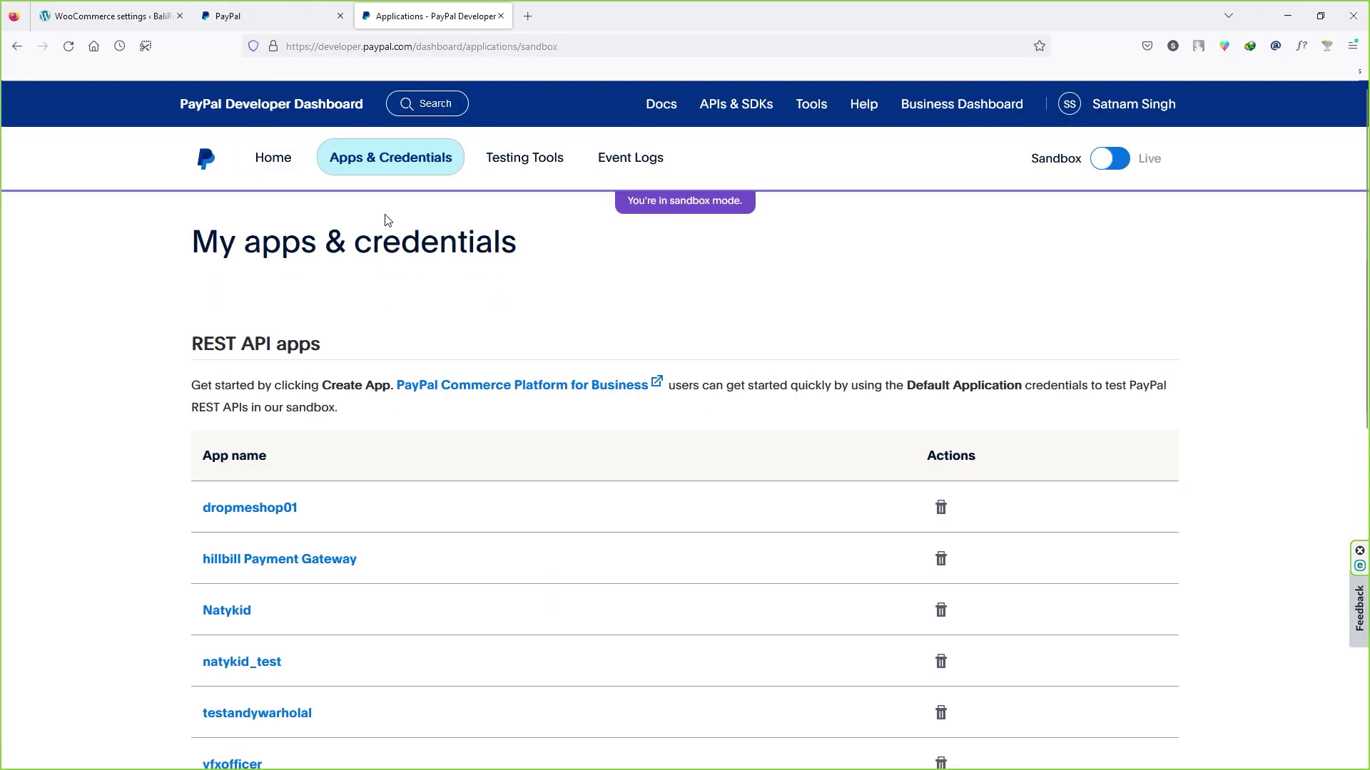
pyautogui.scroll(-3, 358, 309)
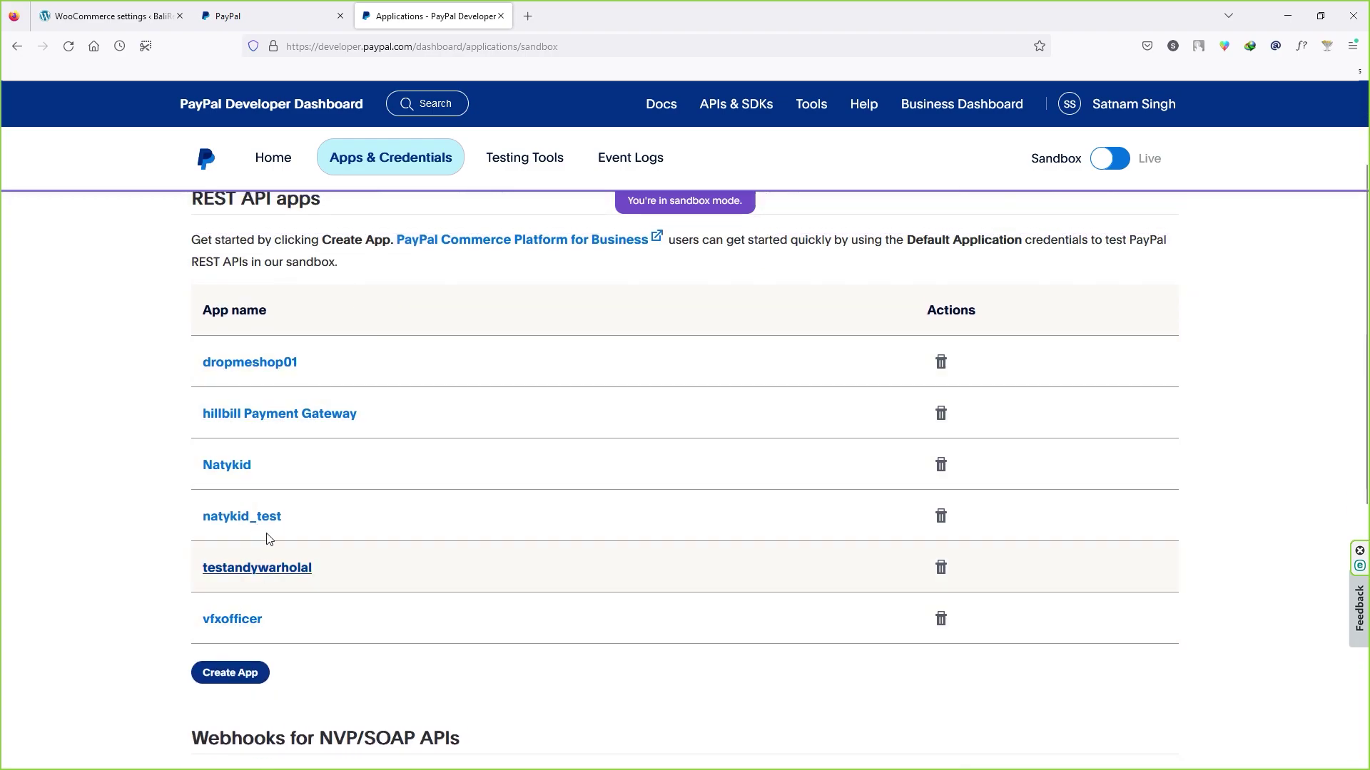
pyautogui.scroll(3, 598, 210)
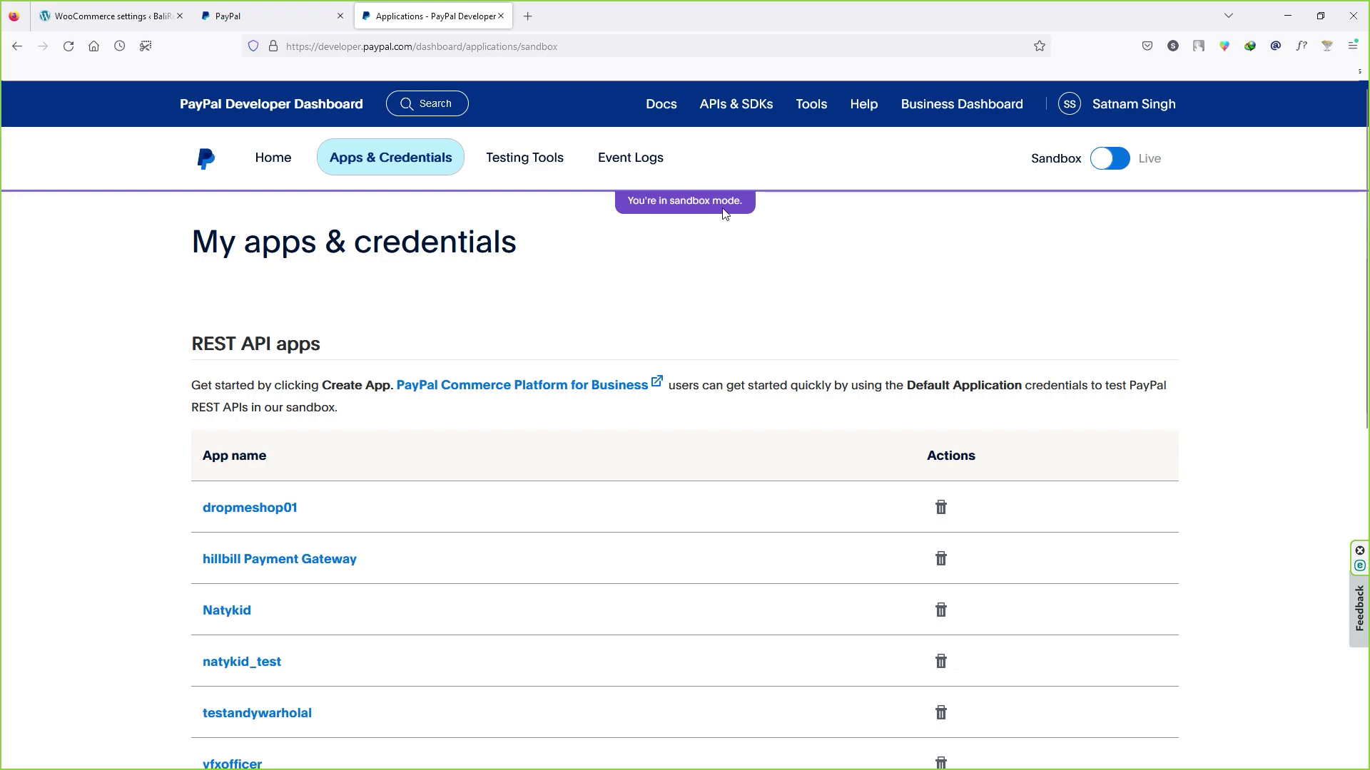
pyautogui.click(1136, 164)
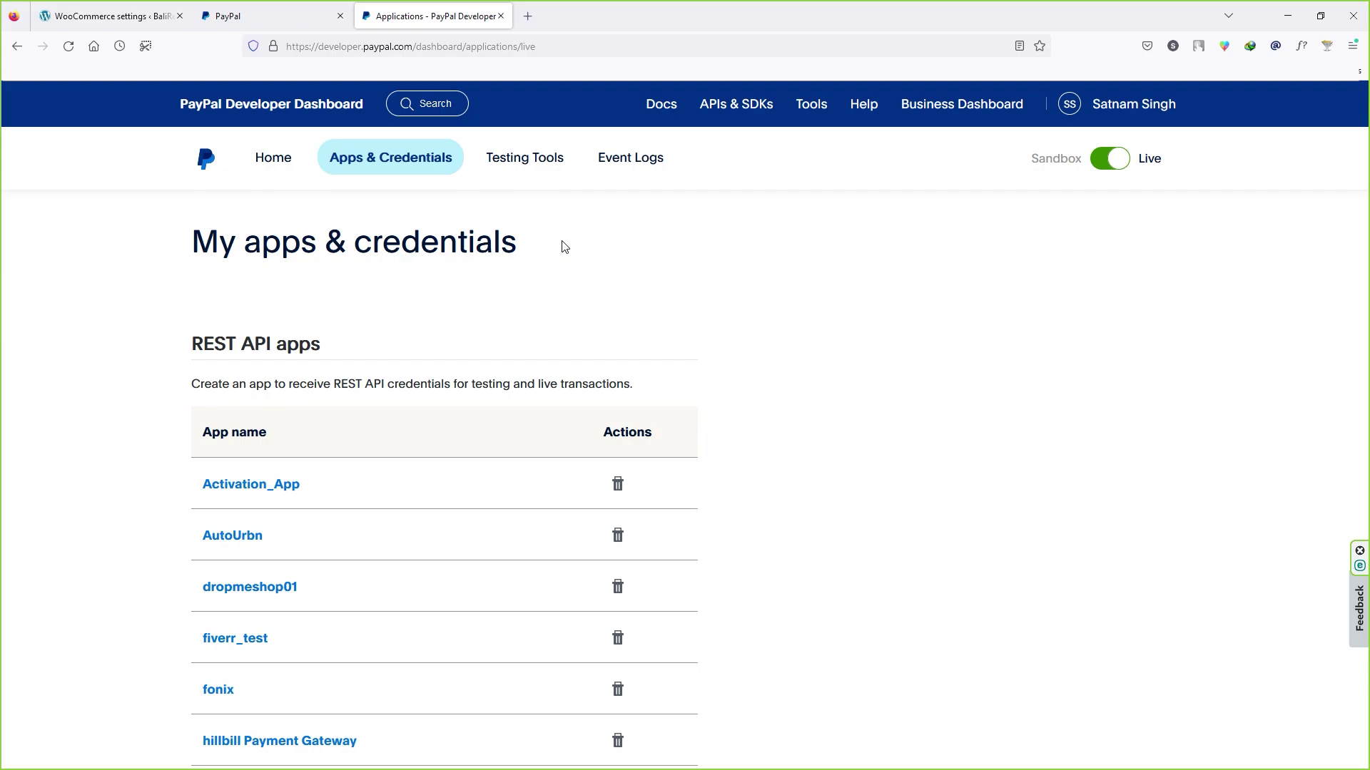
pyautogui.scroll(-2, 422, 314)
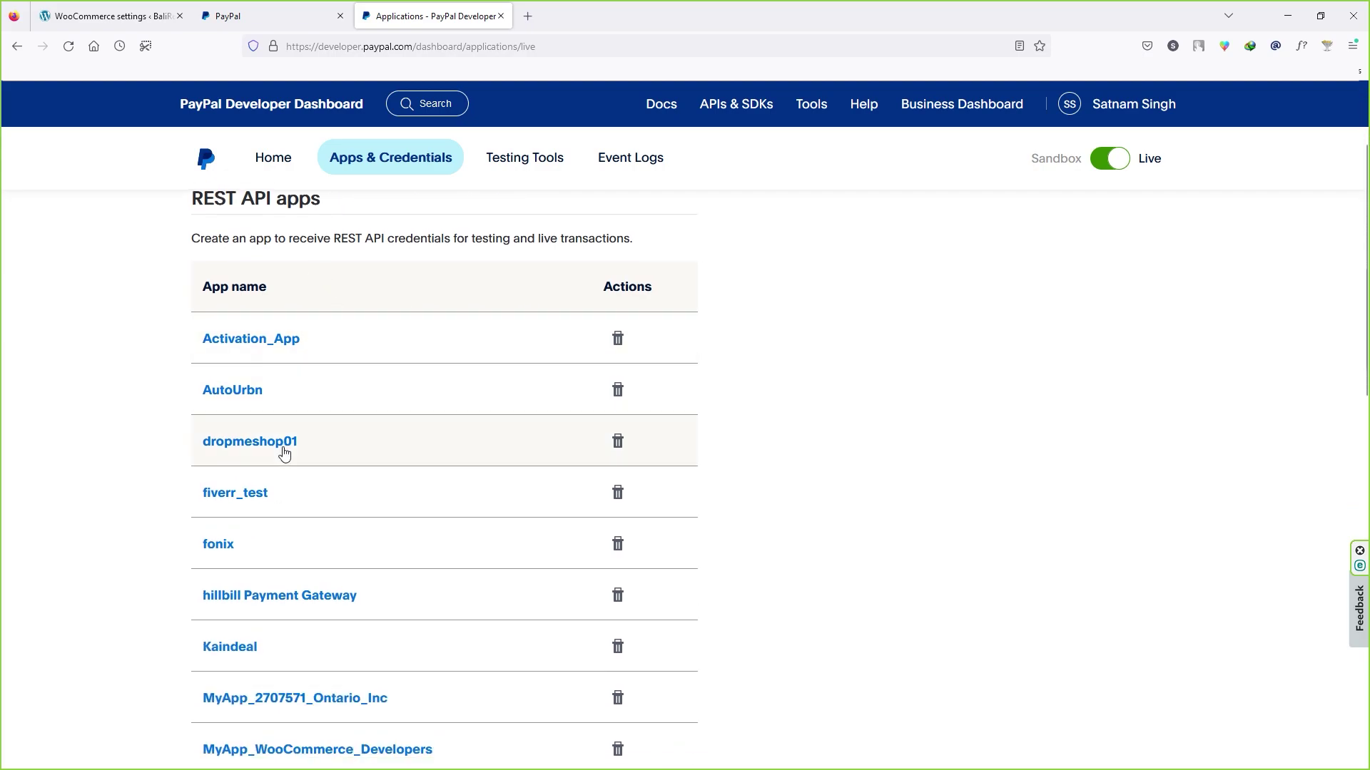
pyautogui.scroll(-2, 282, 464)
pyautogui.scroll(-3, 281, 471)
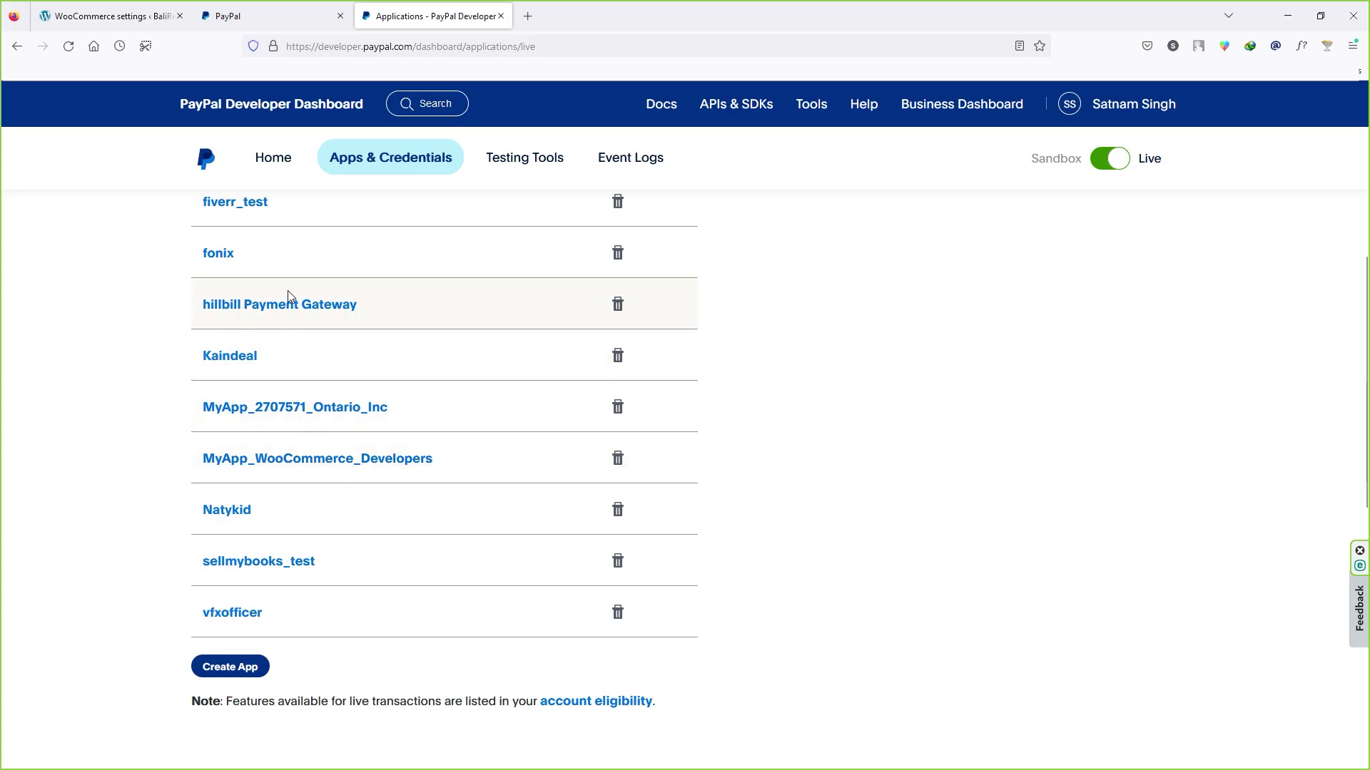
# Step: Create a live app named vacation_test and copy its Client ID
pyautogui.click(230, 666)
pyautogui.hotkey('ctrl', 'v')
pyautogui.click(264, 477)
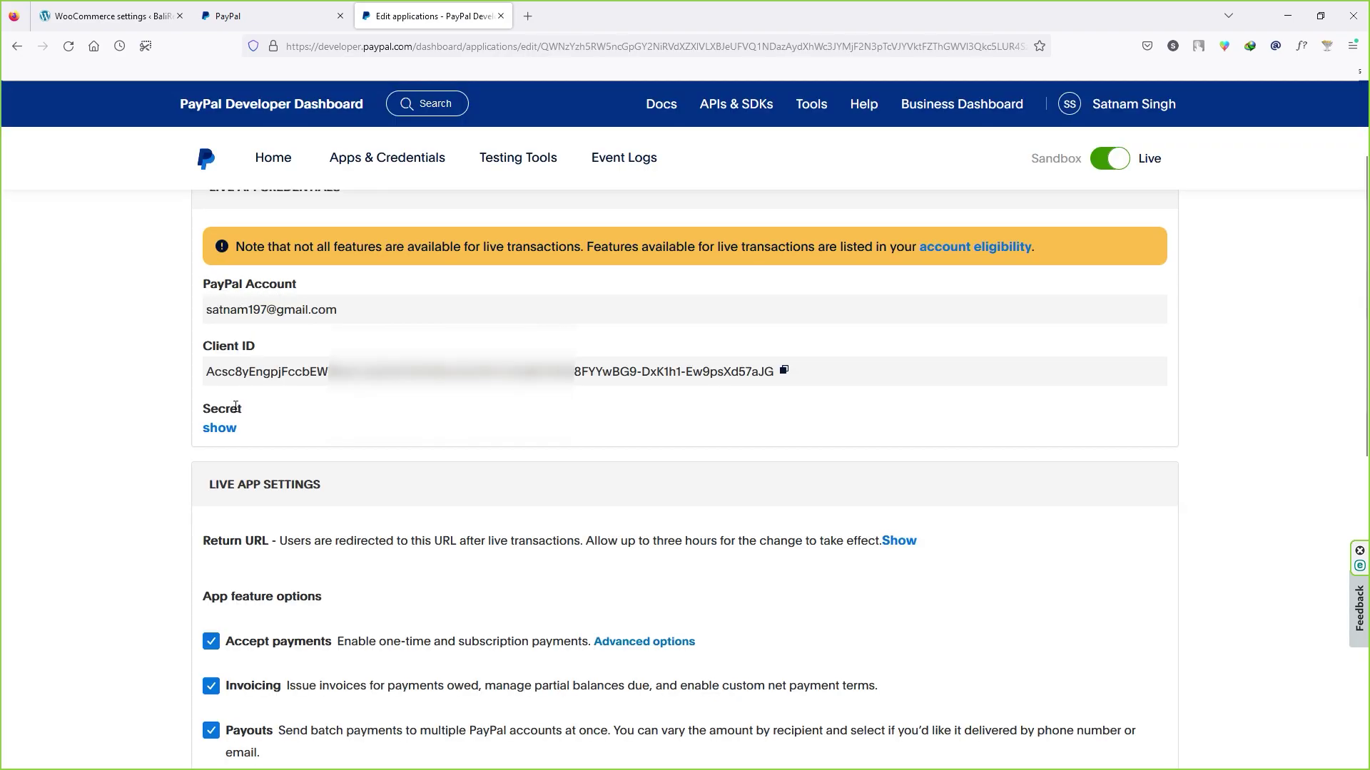
pyautogui.click(784, 370)
# Step: Paste the copied Client ID into the Live Client Id field
pyautogui.click(107, 16)
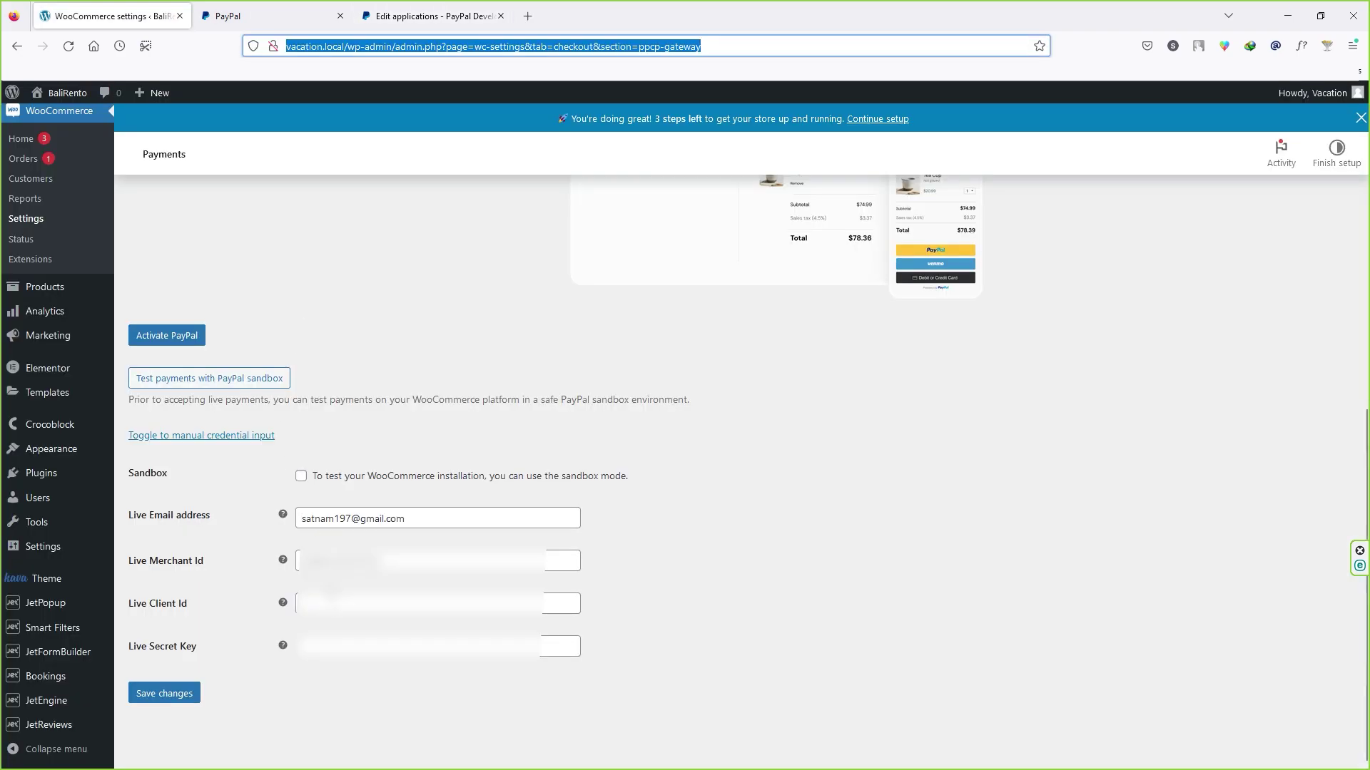
pyautogui.click(428, 603)
pyautogui.hotkey('ctrl', 'v')
# Step: Copy the app's secret into Live Secret Key and save the PayPal settings
pyautogui.click(417, 7)
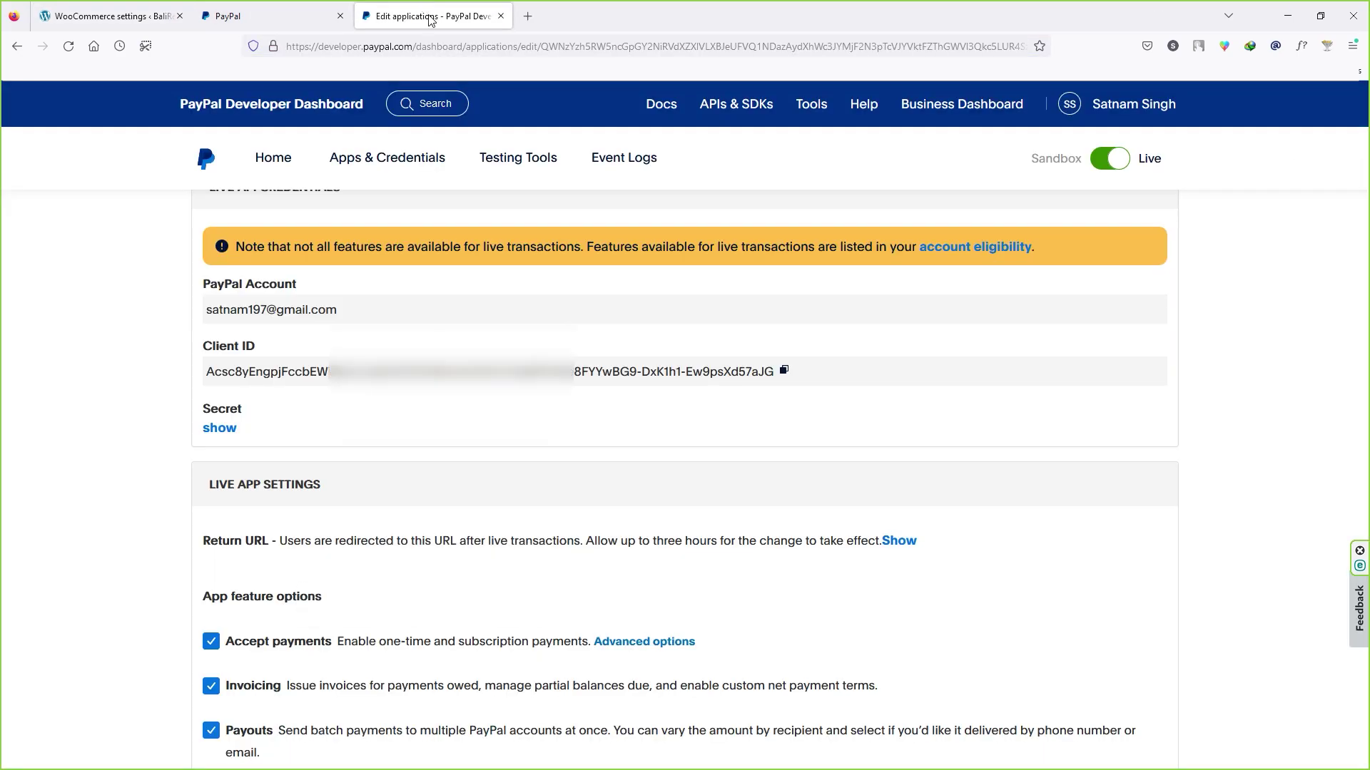
pyautogui.click(217, 430)
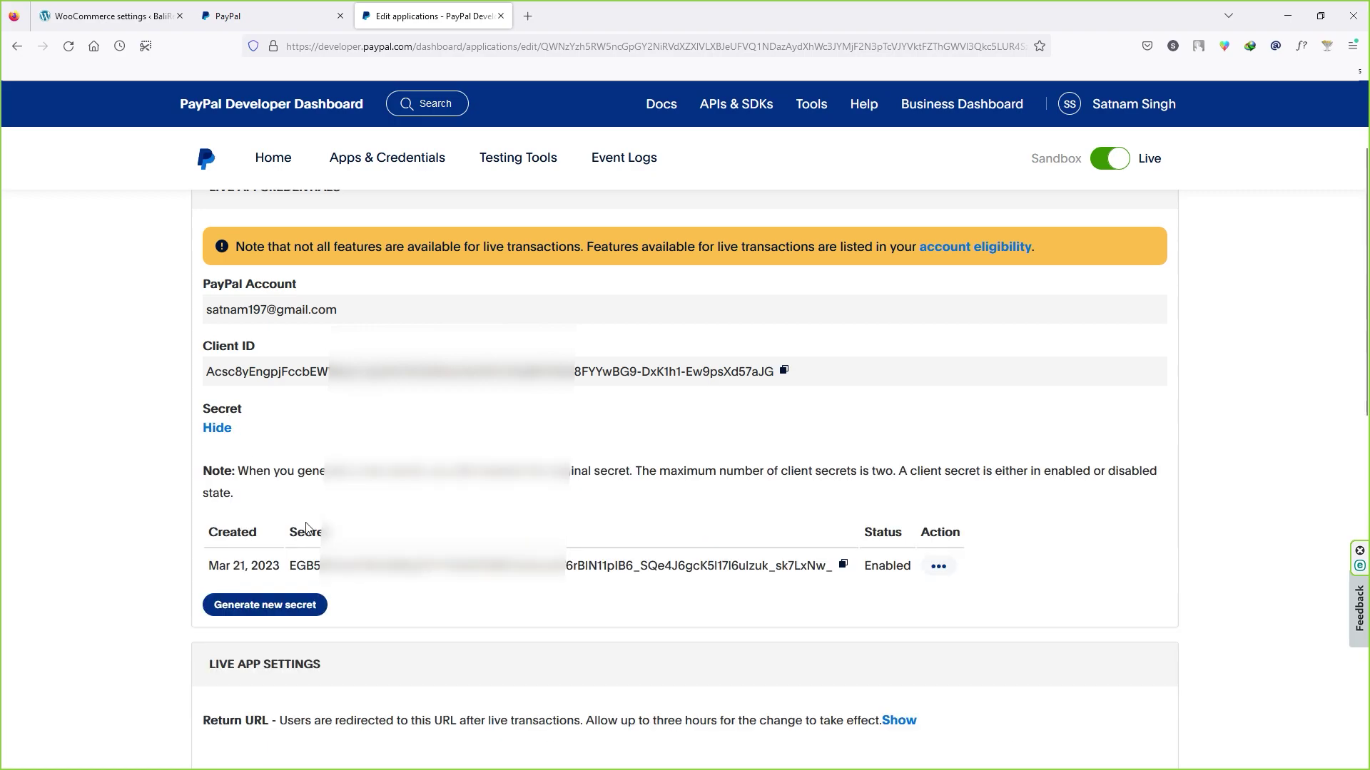
pyautogui.click(843, 564)
pyautogui.click(114, 15)
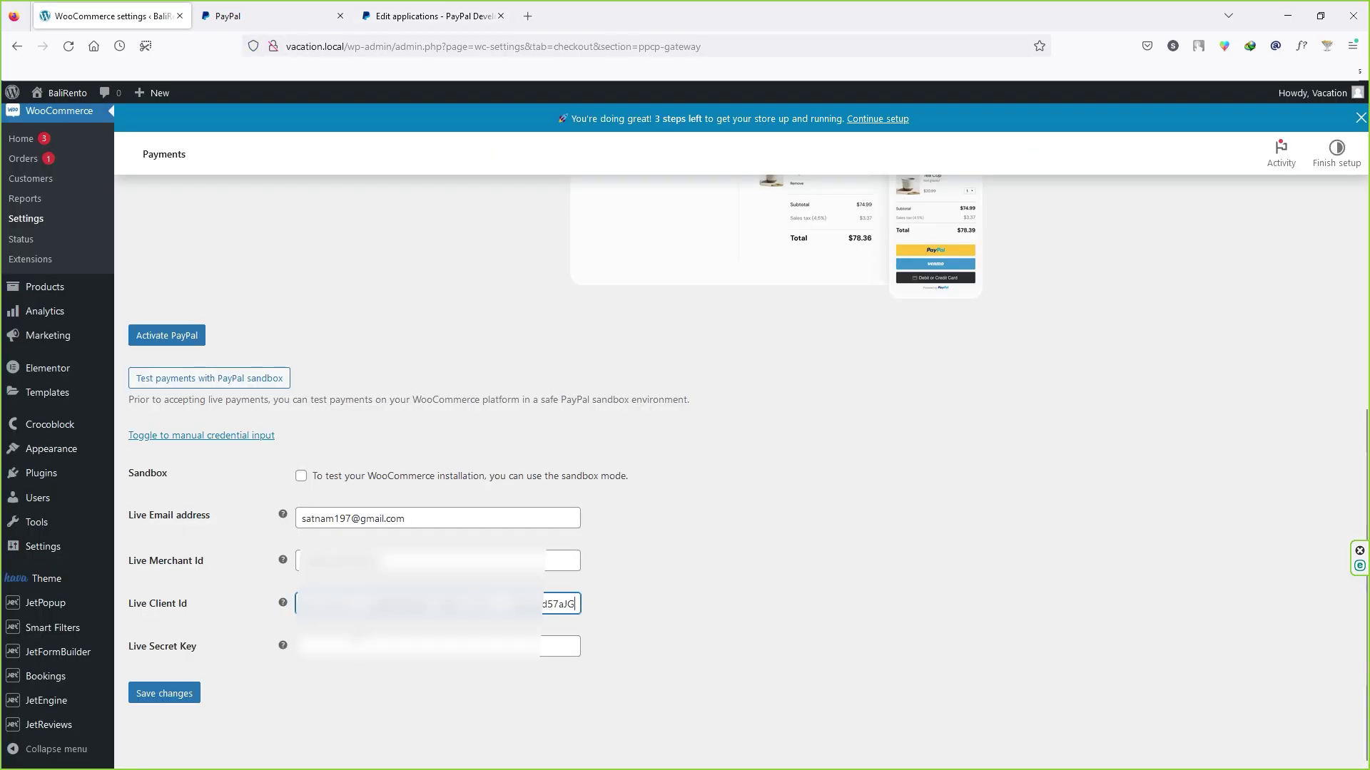
pyautogui.click(428, 646)
pyautogui.hotkey('ctrl', 'v')
pyautogui.click(182, 697)
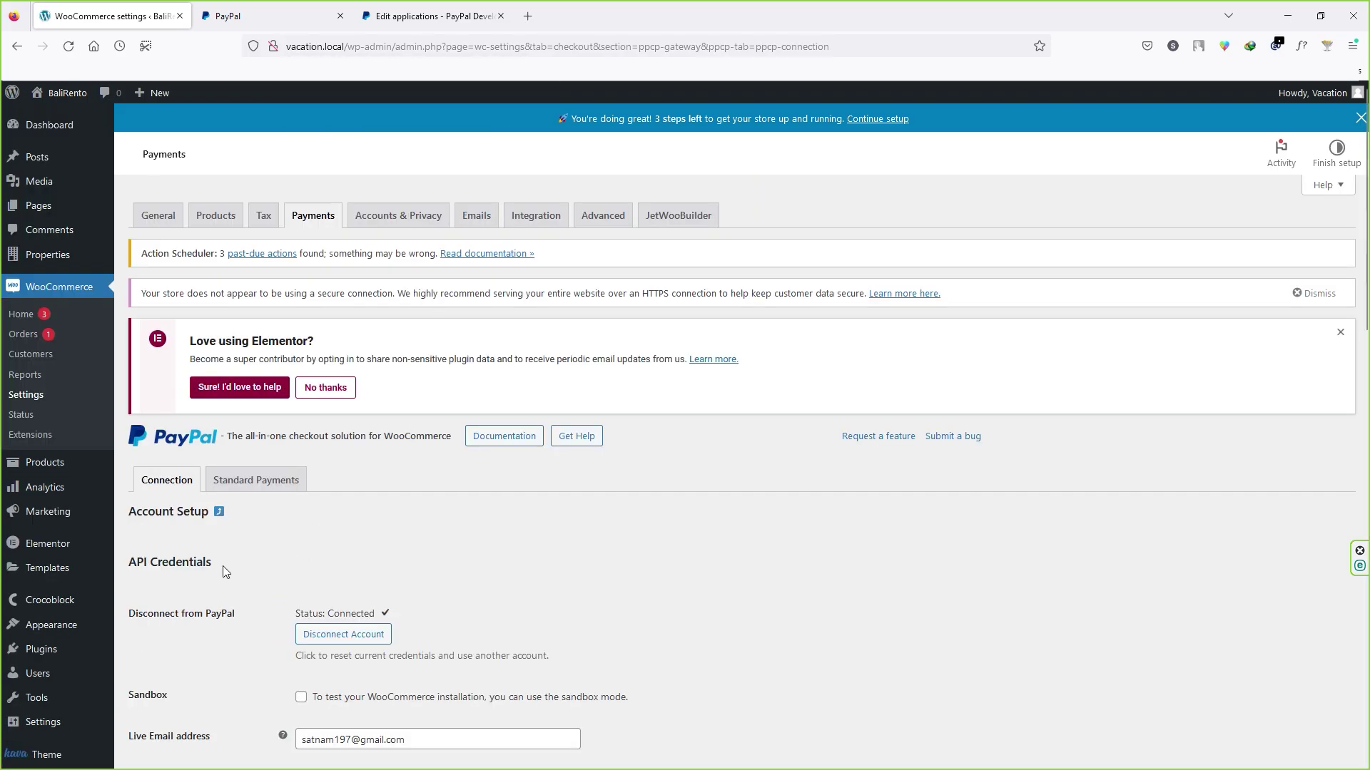
pyautogui.click(220, 517)
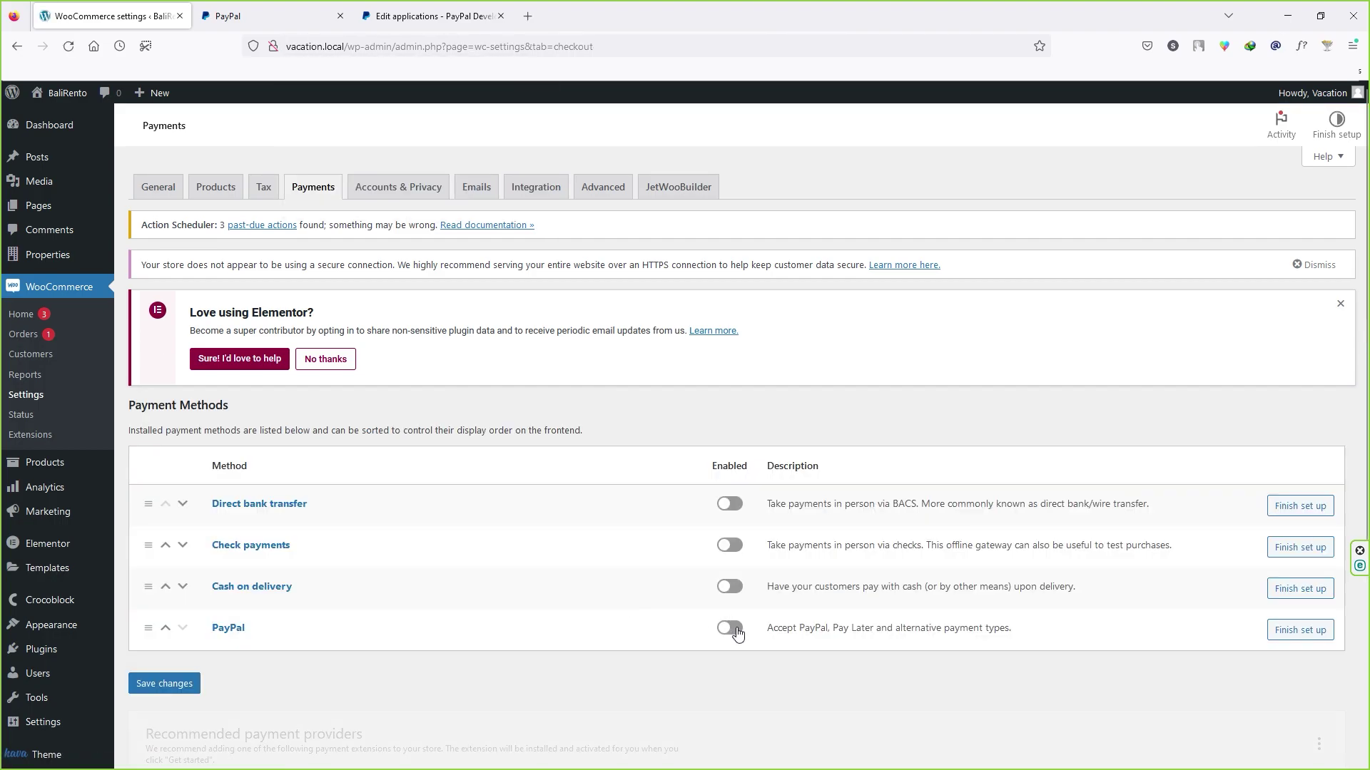
pyautogui.click(729, 656)
pyautogui.click(183, 714)
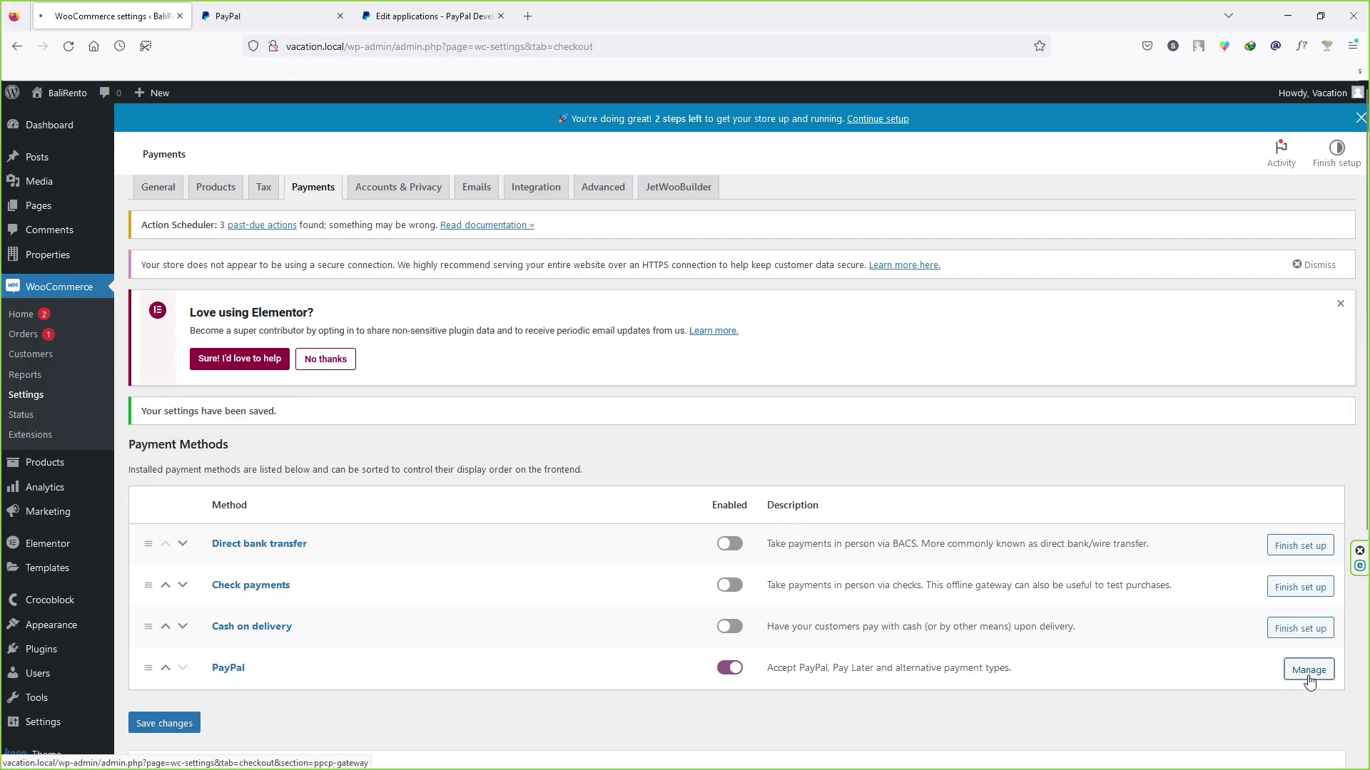
pyautogui.click(1308, 674)
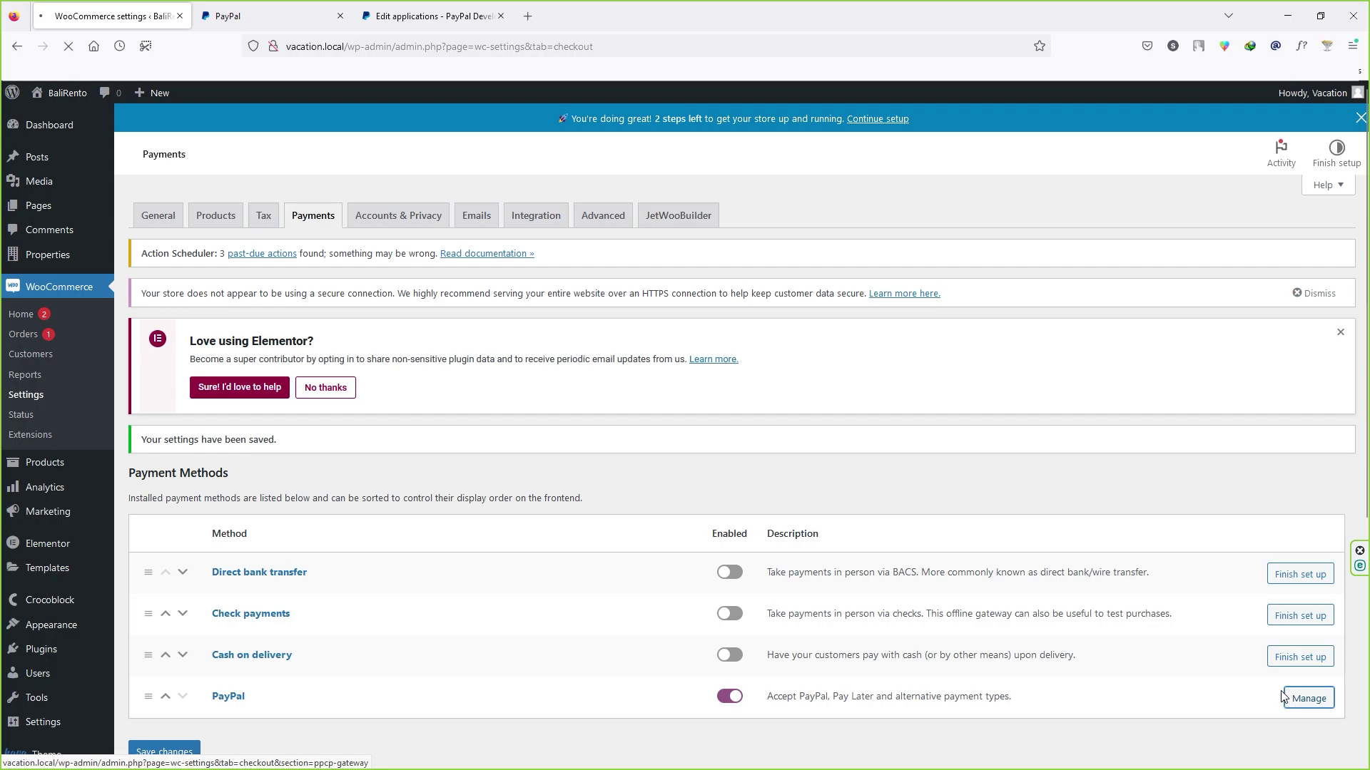
pyautogui.scroll(-14, 802, 494)
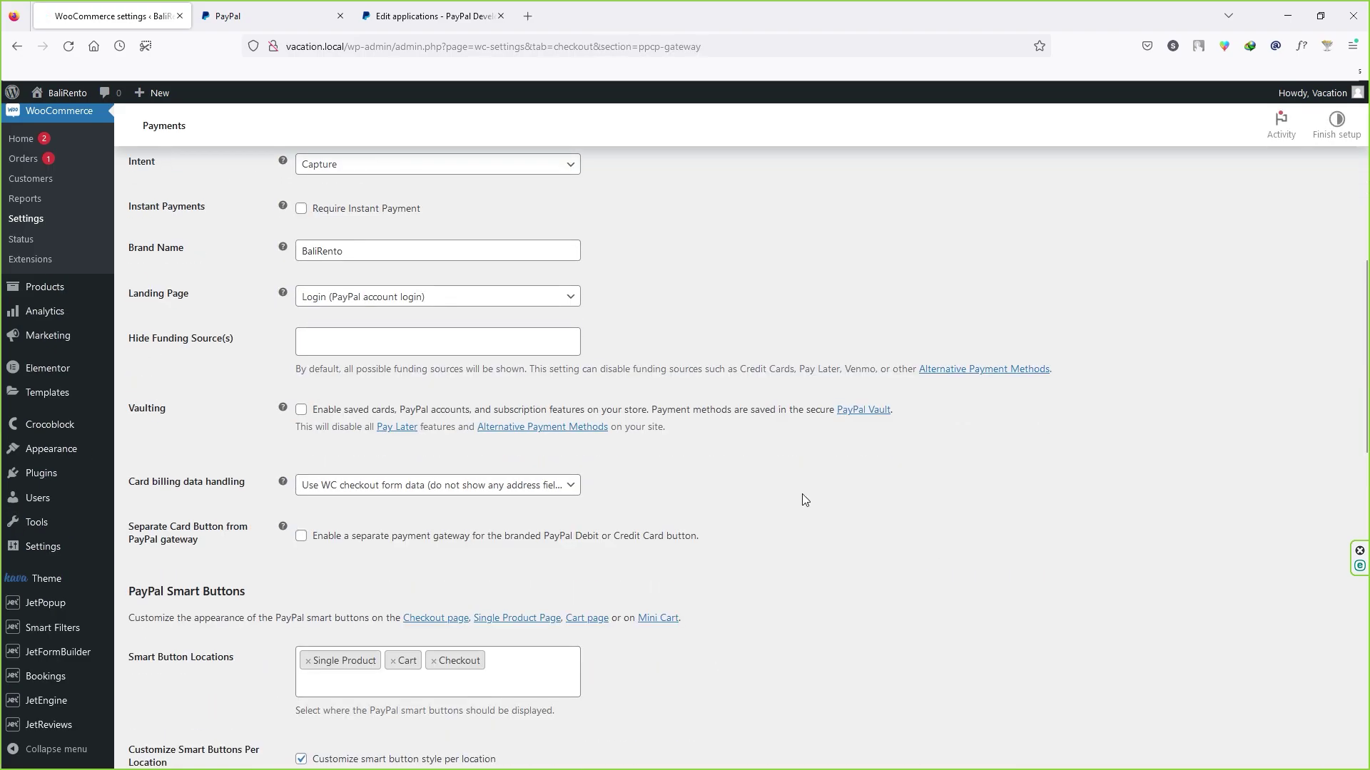
pyautogui.scroll(11, 801, 494)
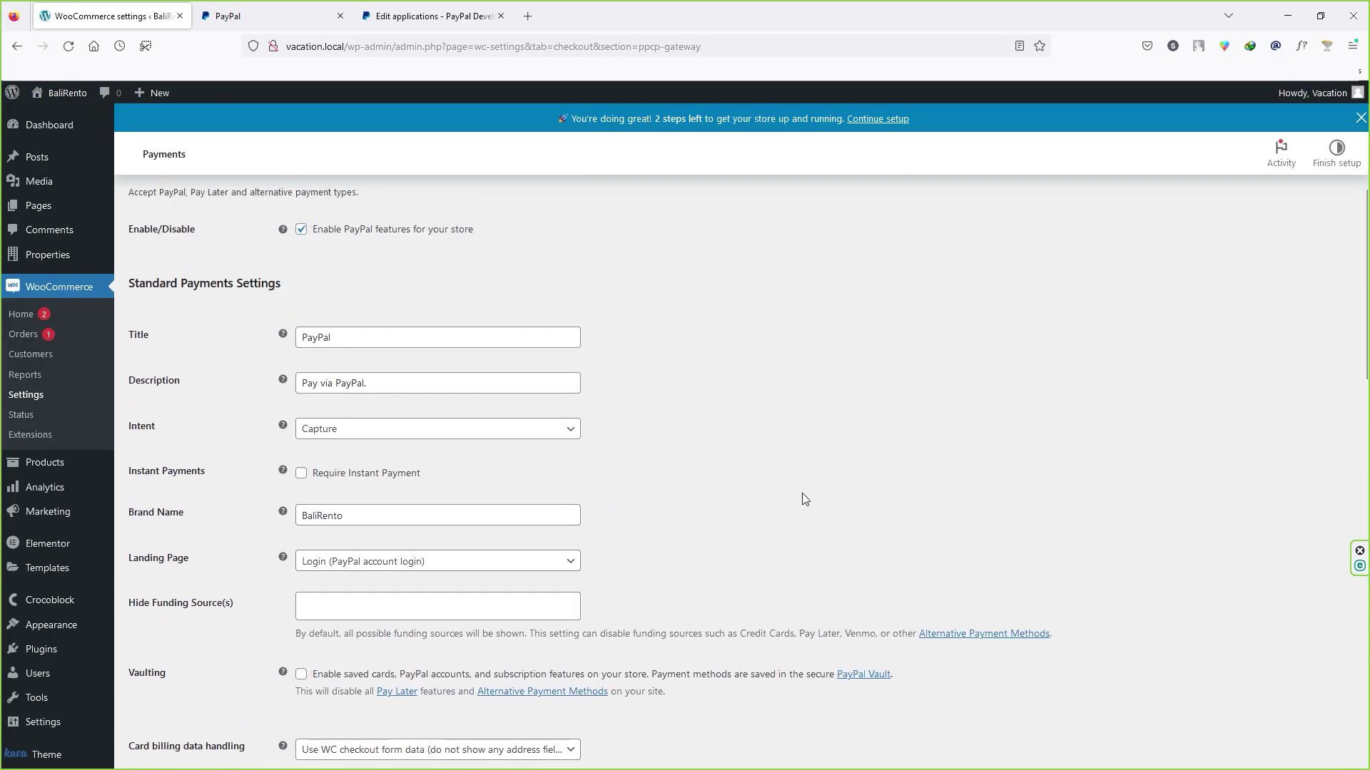
pyautogui.scroll(-1, 802, 494)
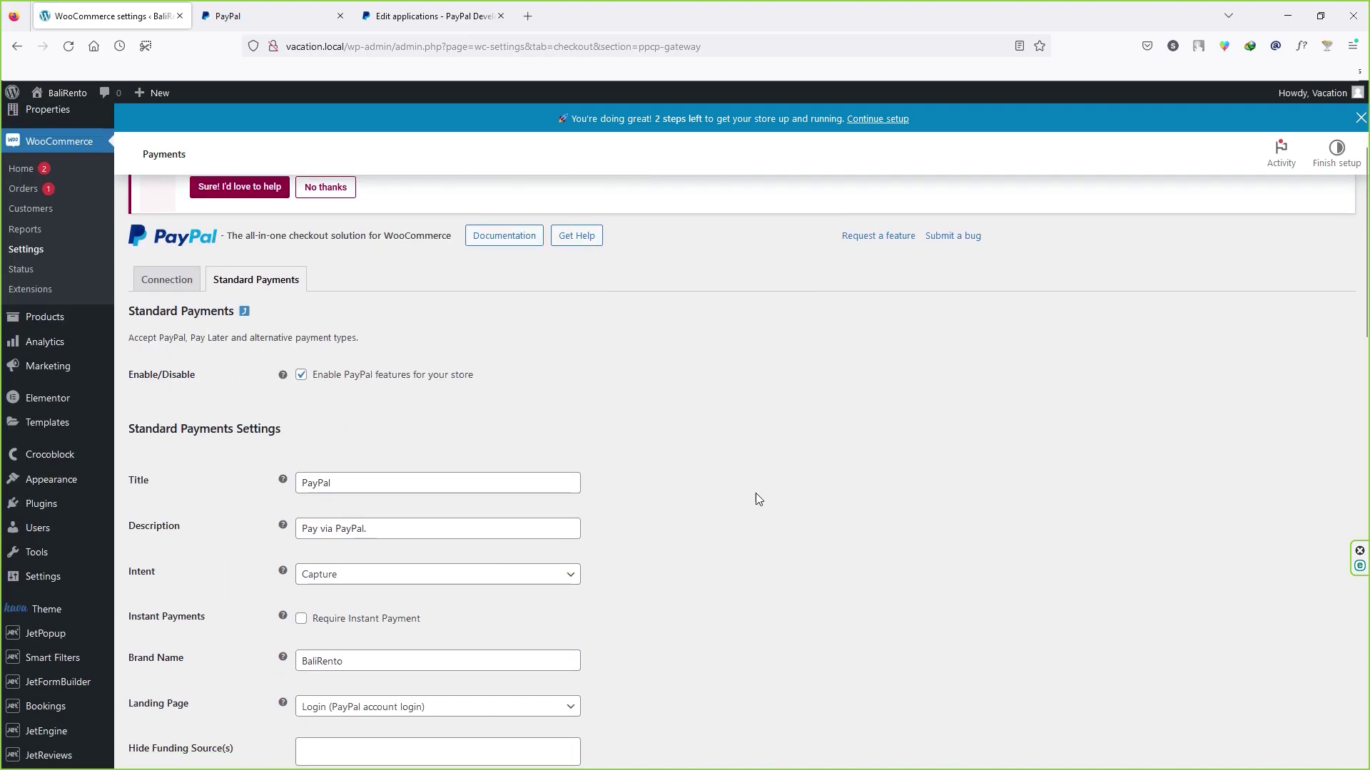
pyautogui.click(181, 289)
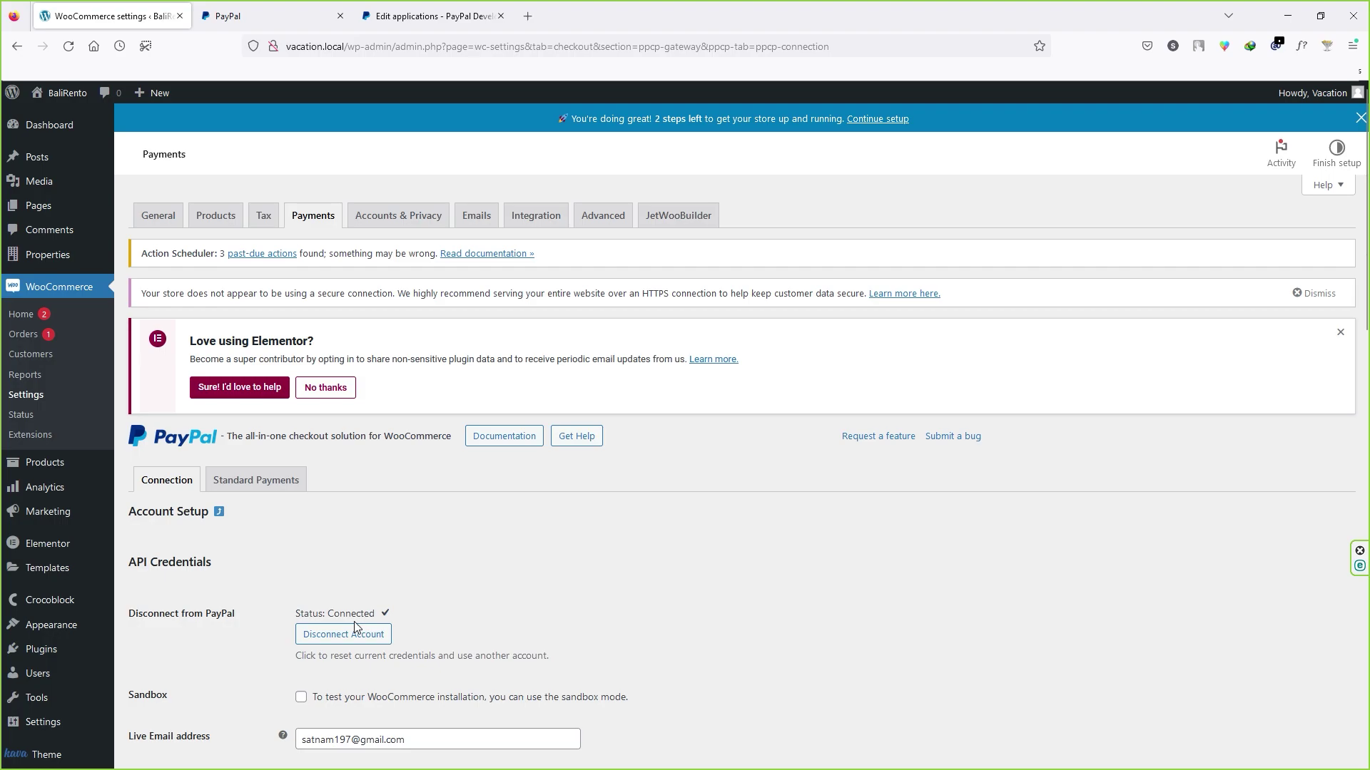
pyautogui.click(258, 484)
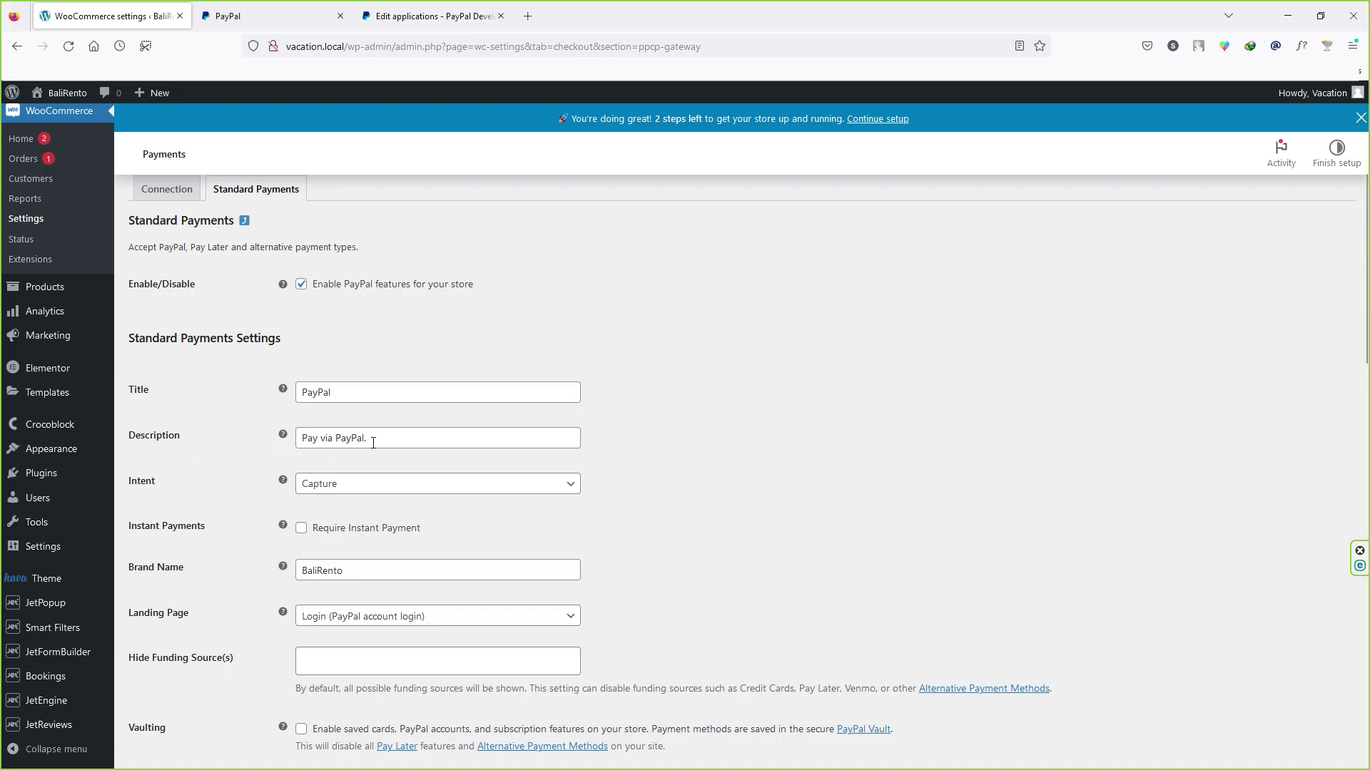
pyautogui.scroll(-2, 227, 571)
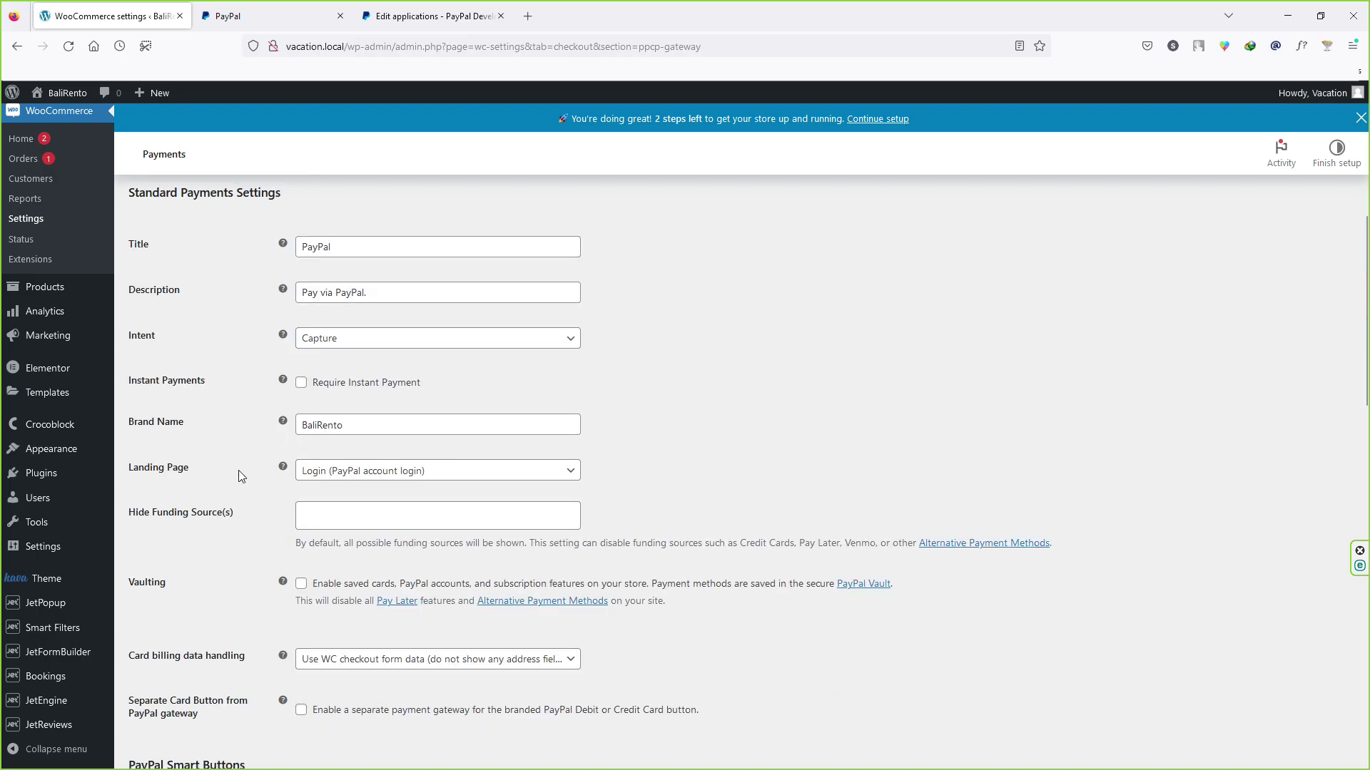
pyautogui.scroll(-2, 243, 468)
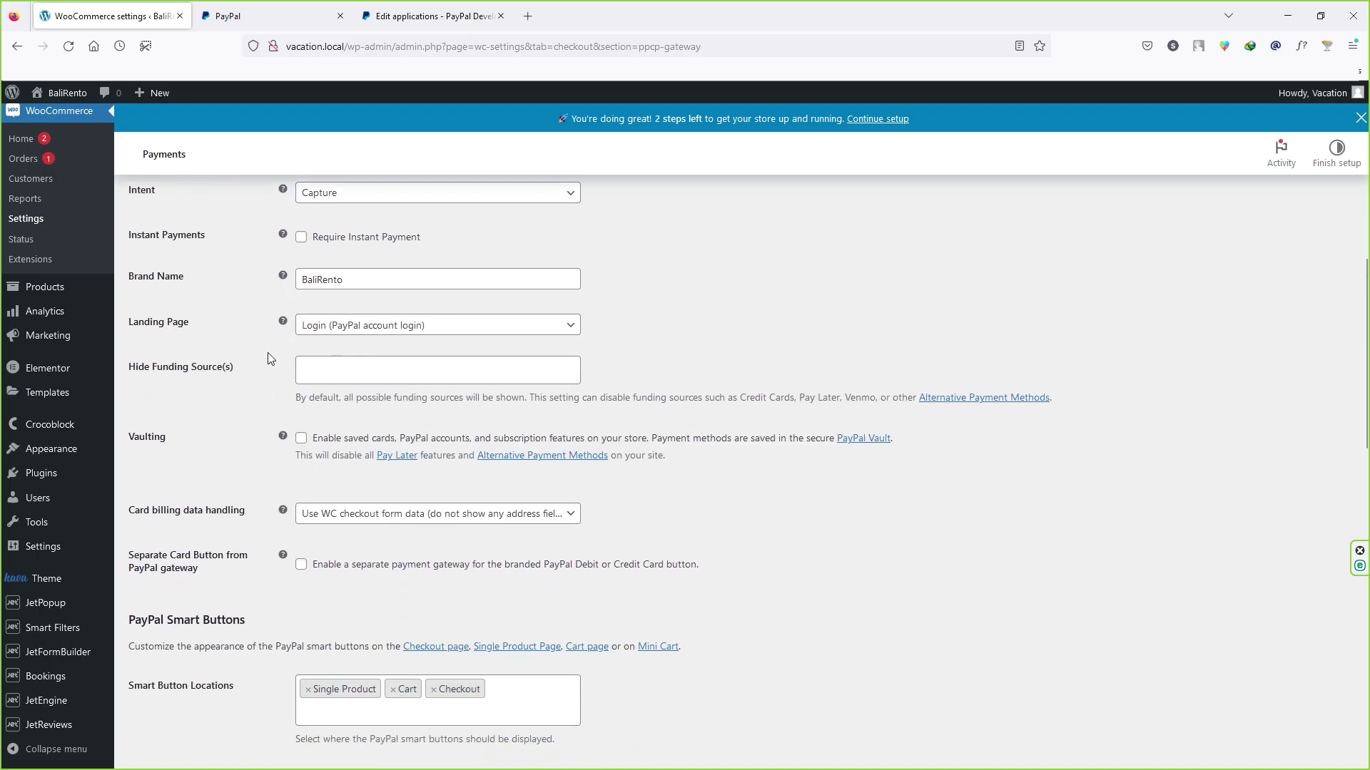
pyautogui.scroll(-8, 232, 523)
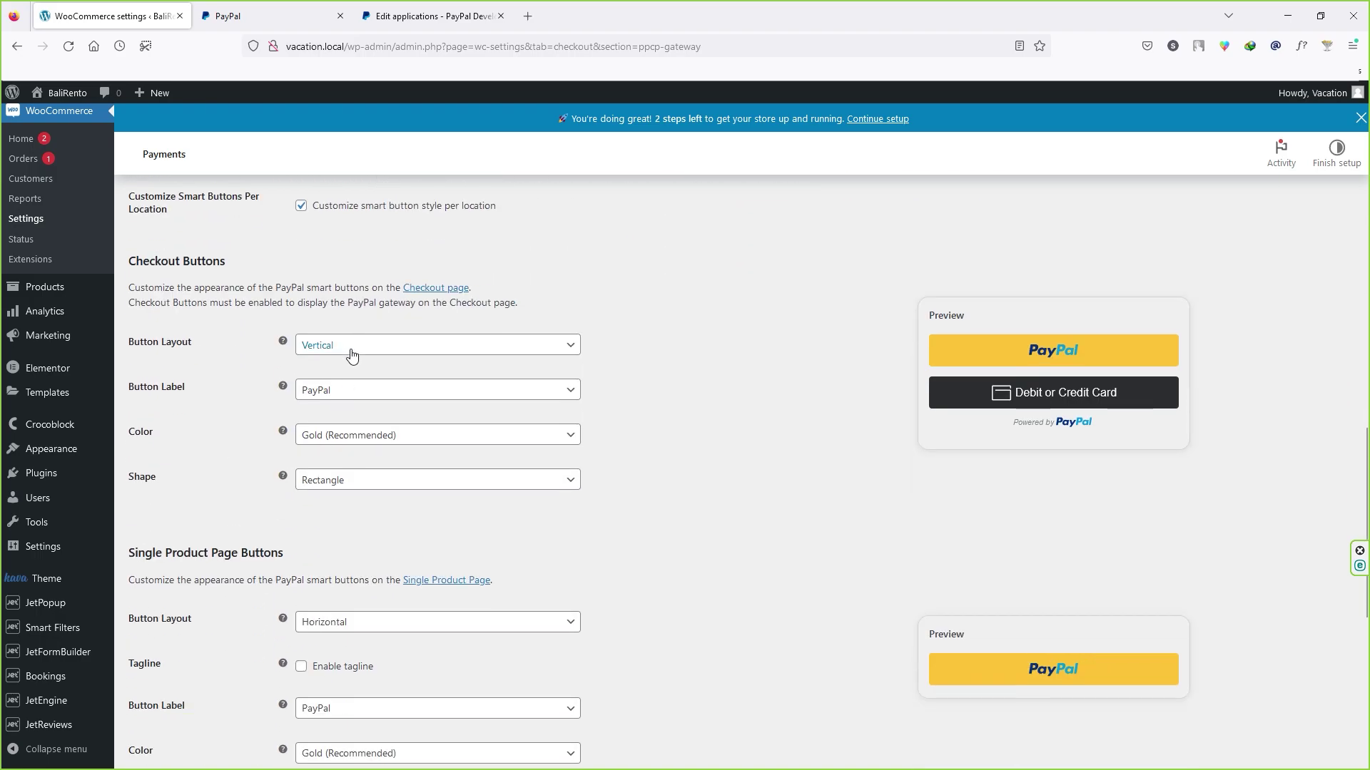
pyautogui.scroll(-3, 361, 446)
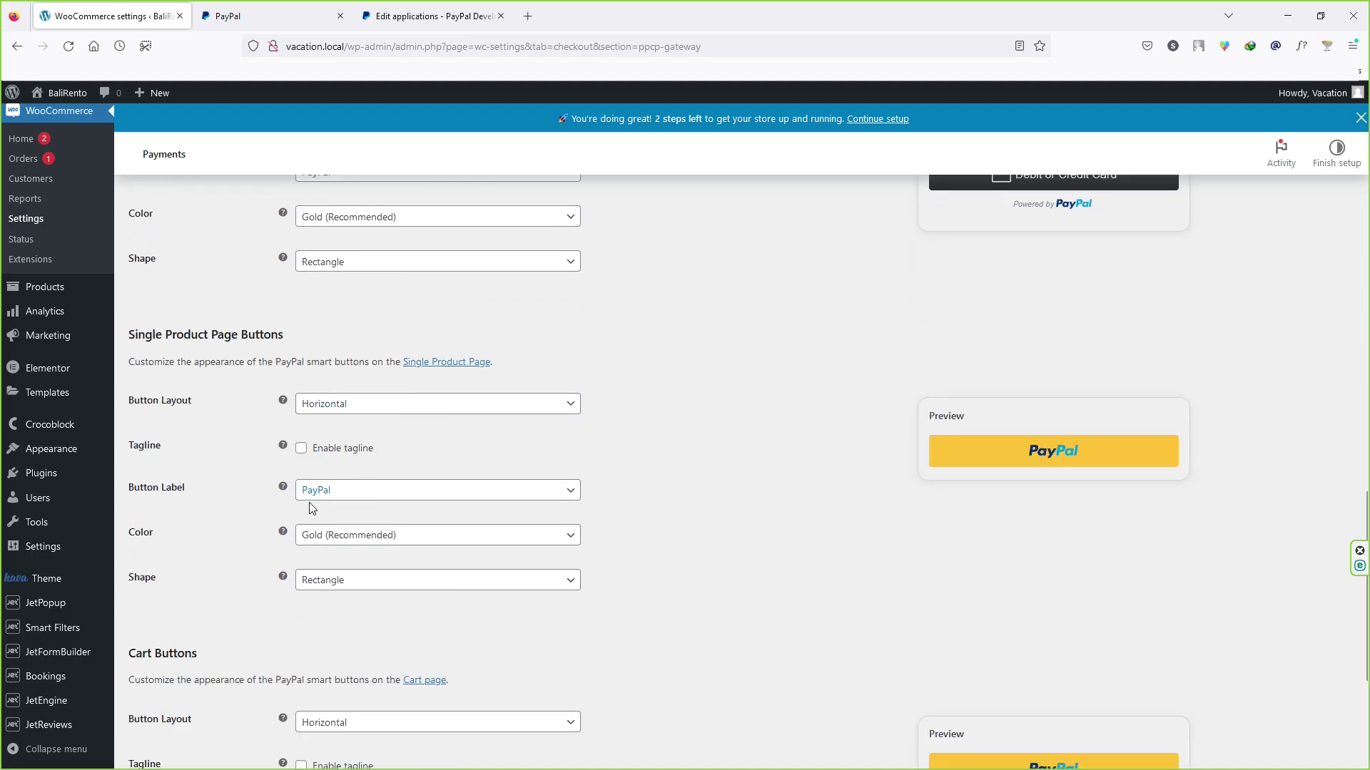
pyautogui.scroll(-5, 284, 502)
pyautogui.scroll(10, 284, 508)
pyautogui.scroll(15, 282, 504)
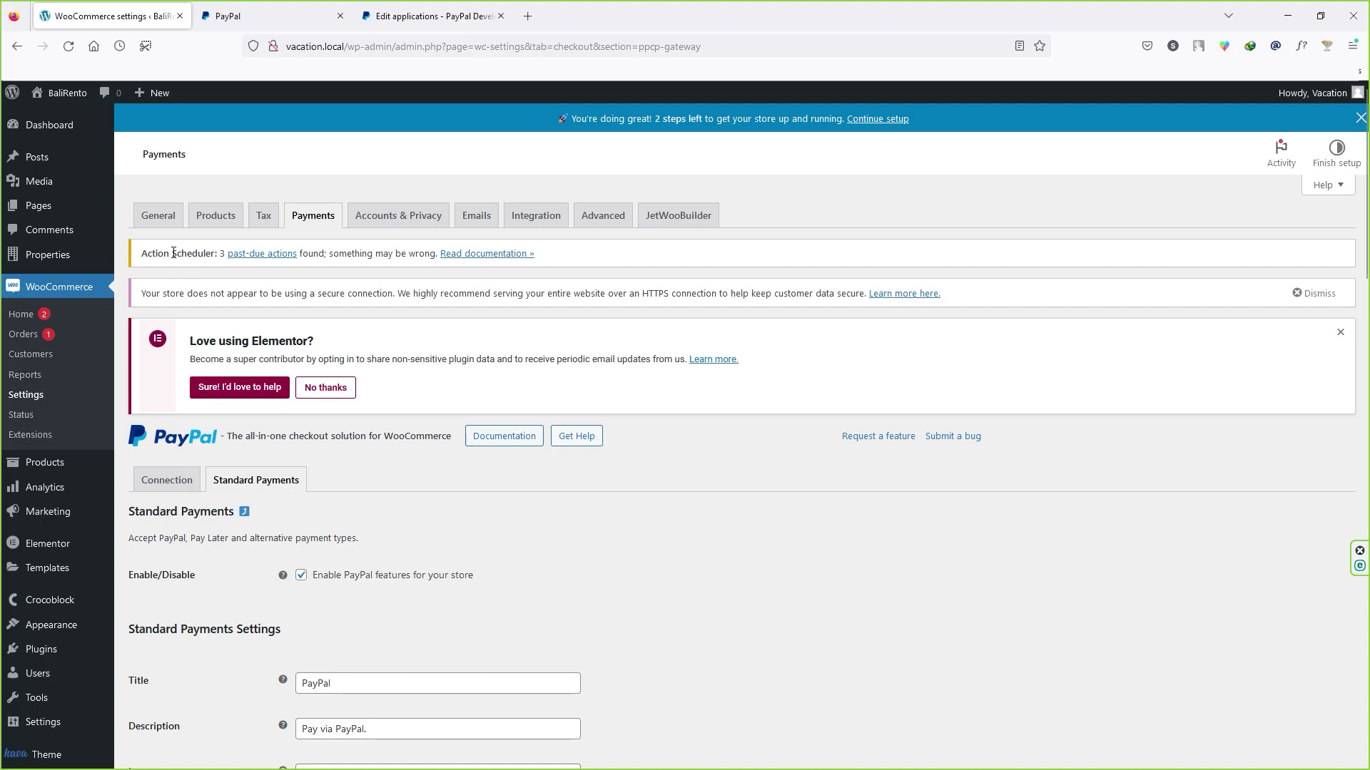
# Step: Open the WordPress Dashboard and look over the sidebar menus' submenus
pyautogui.click(49, 124)
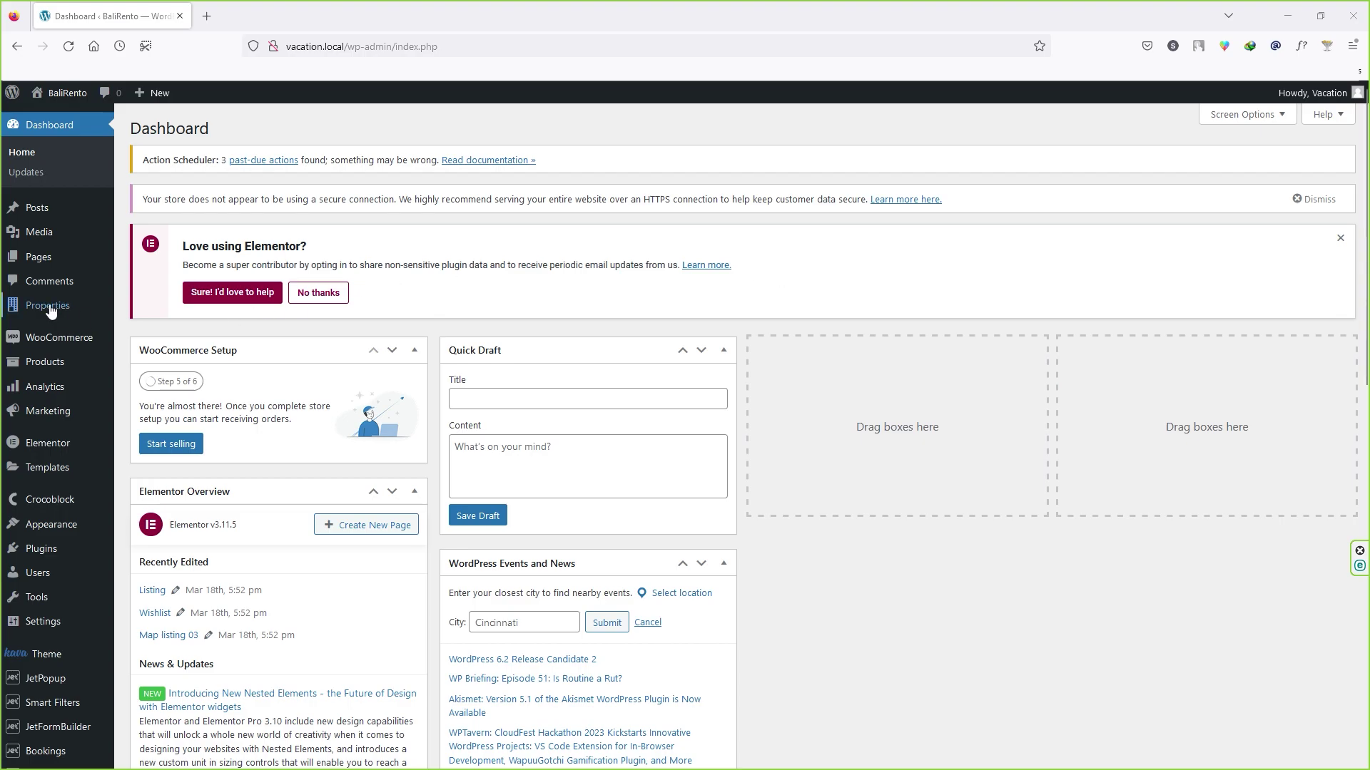
pyautogui.moveTo(50, 308)
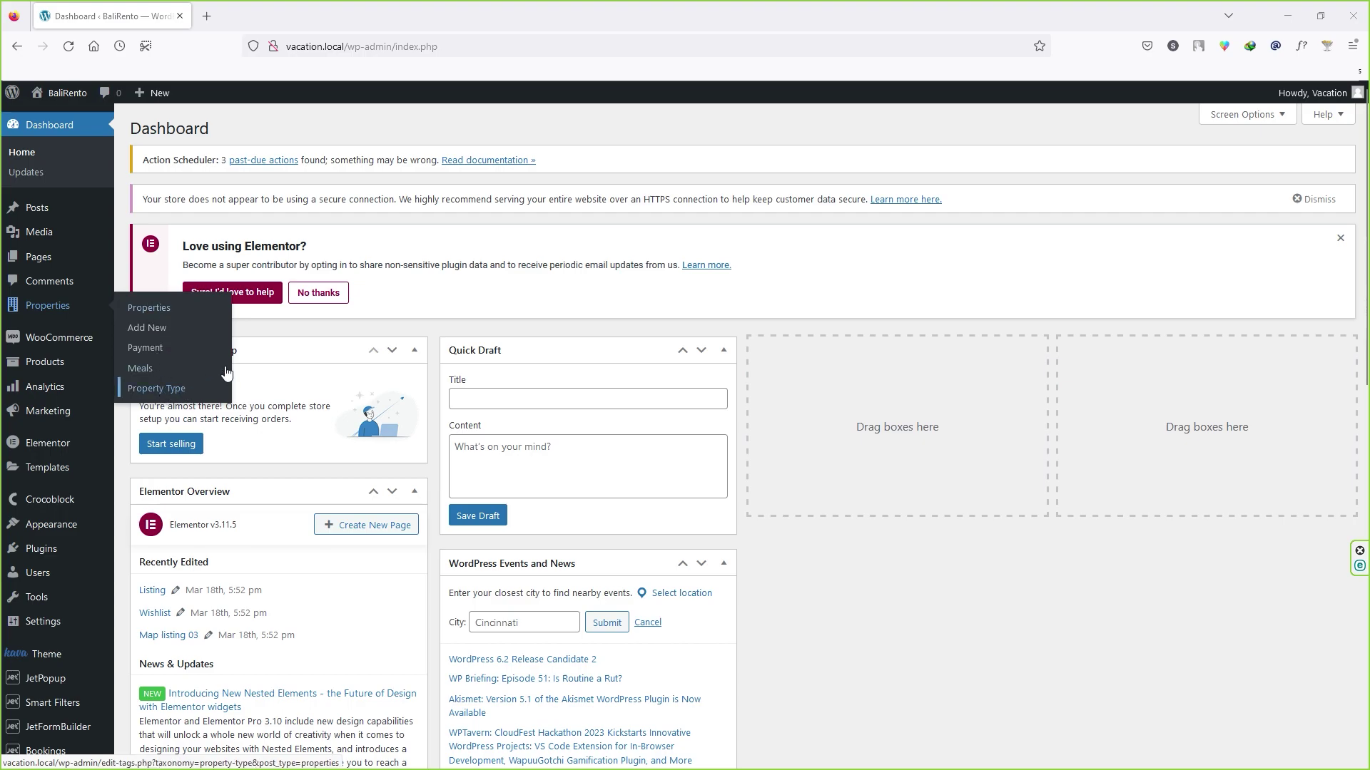
pyautogui.moveTo(112, 336)
pyautogui.scroll(-7, 92, 353)
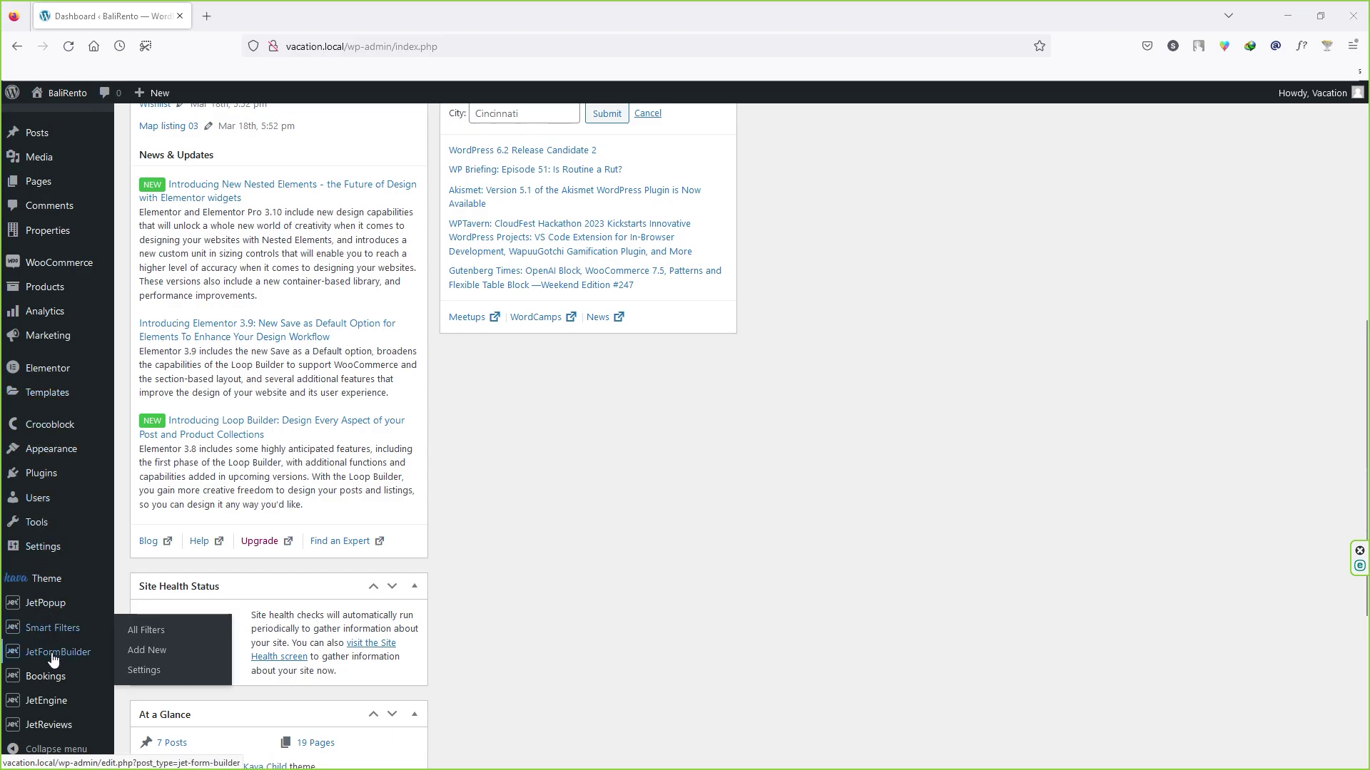
pyautogui.moveTo(50, 664)
pyautogui.moveTo(50, 701)
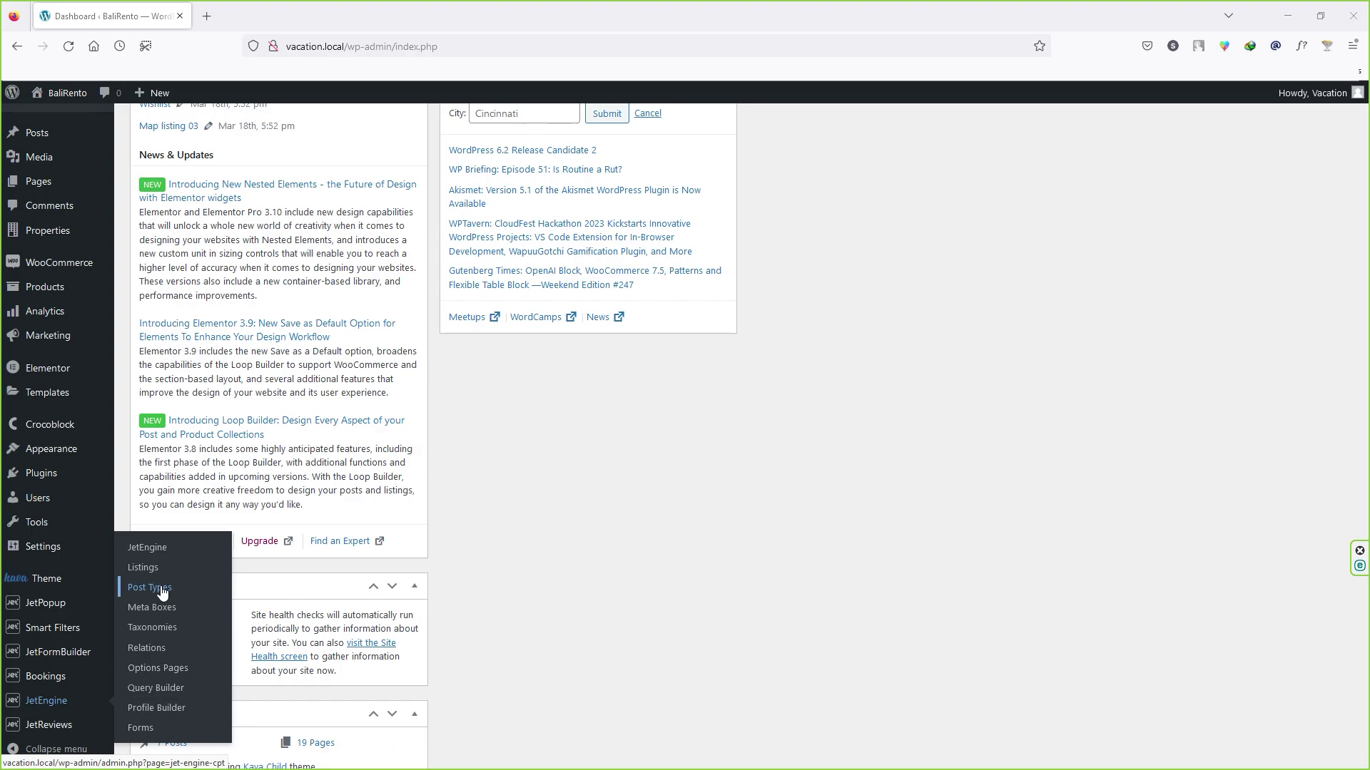
pyautogui.scroll(7, 585, 563)
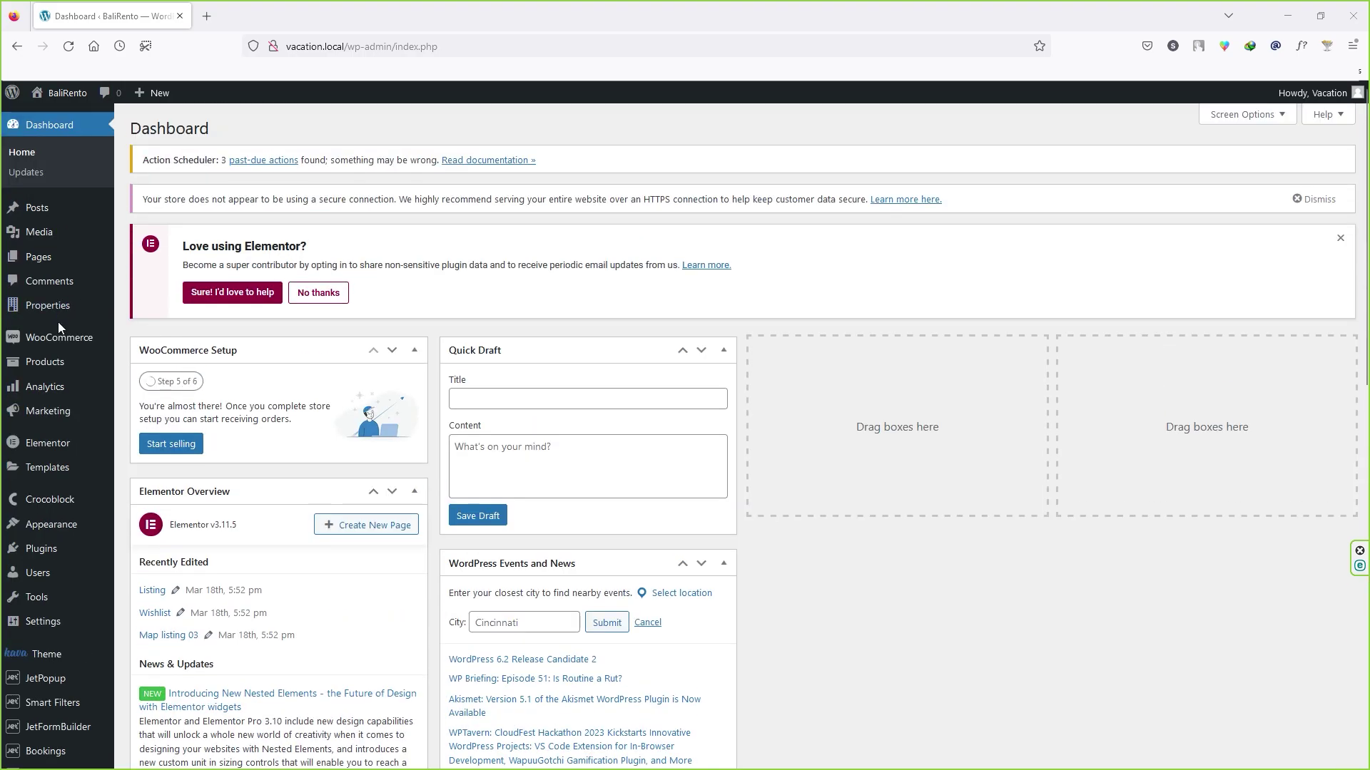
# Step: Open the Properties list and scroll through the listings
pyautogui.click(171, 309)
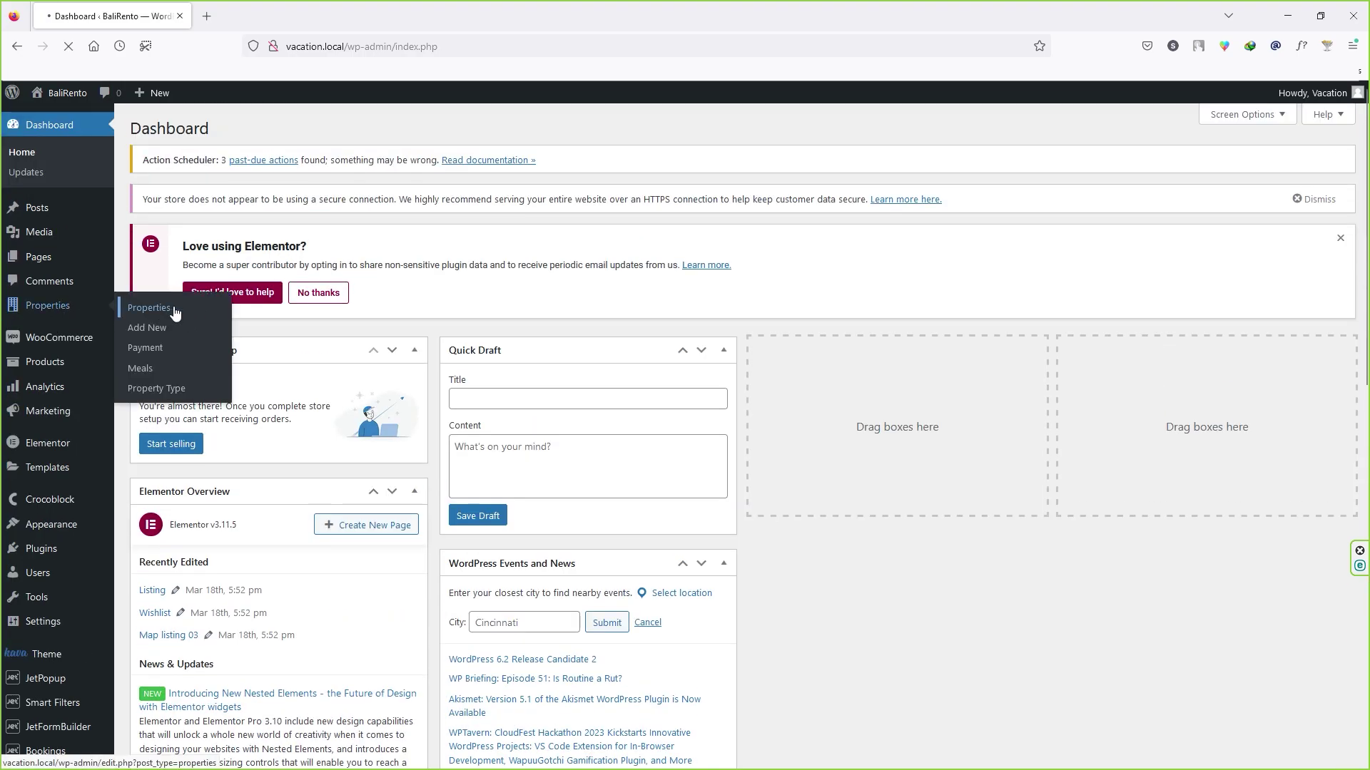
pyautogui.scroll(-5, 207, 421)
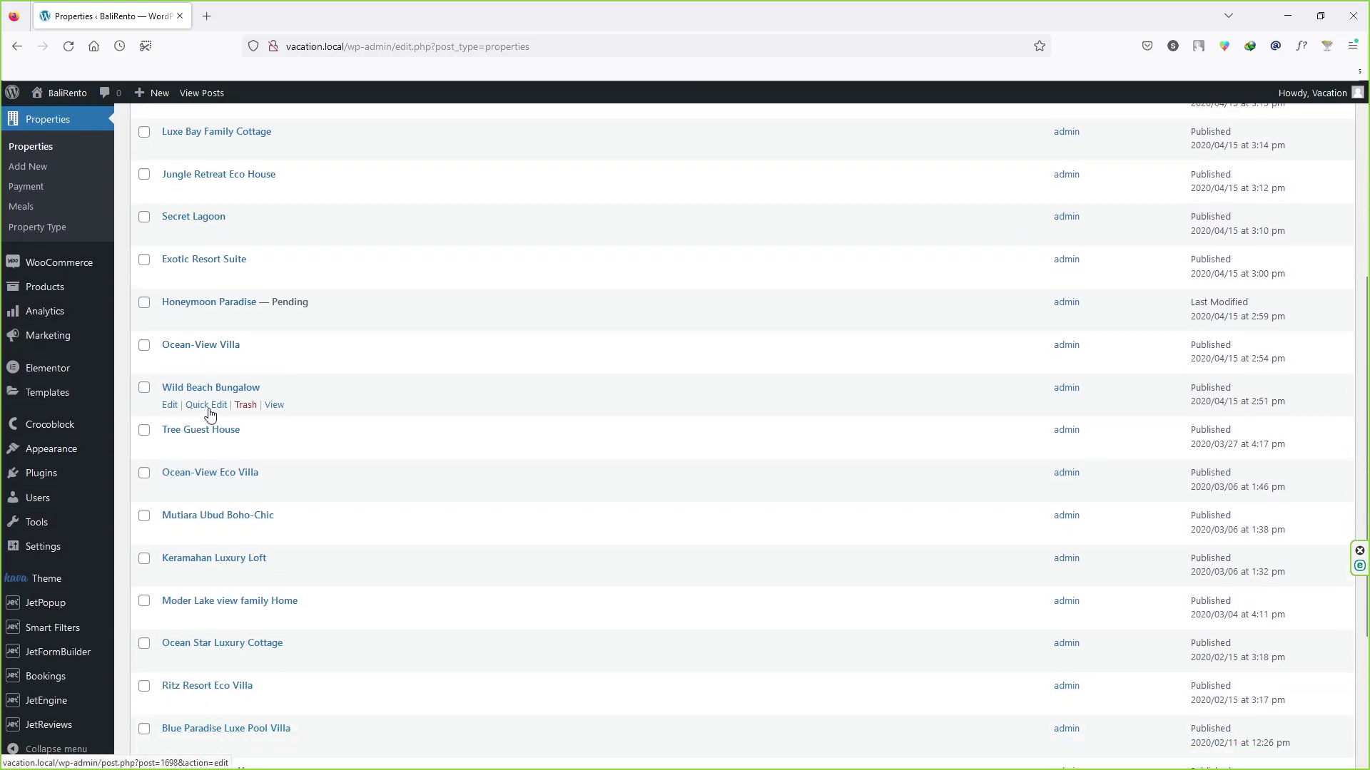
pyautogui.scroll(-3, 209, 414)
pyautogui.scroll(10, 221, 611)
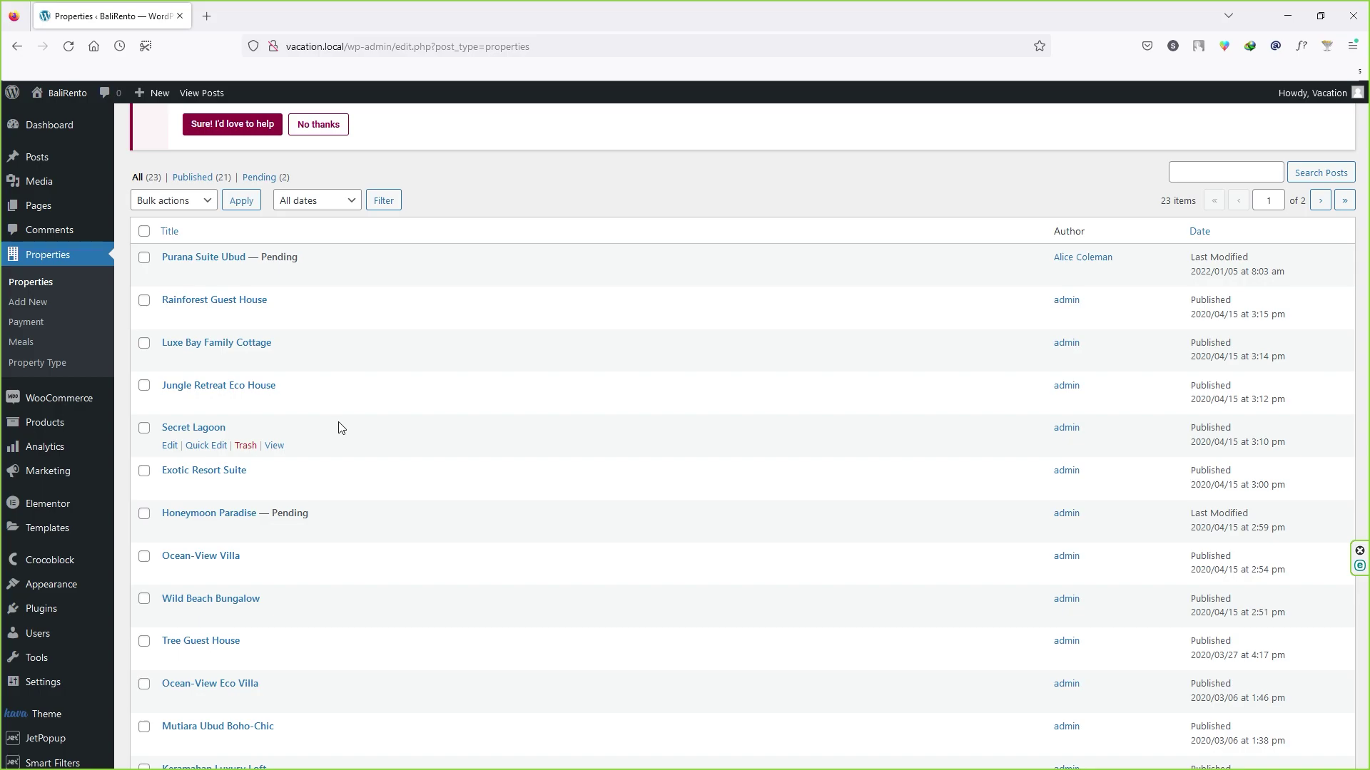
pyautogui.scroll(2, 161, 406)
# Step: Select all properties, view Bulk actions without applying, deselect them, and start a new property
pyautogui.click(144, 359)
pyautogui.scroll(-5, 200, 545)
pyautogui.scroll(5, 200, 545)
pyautogui.click(203, 329)
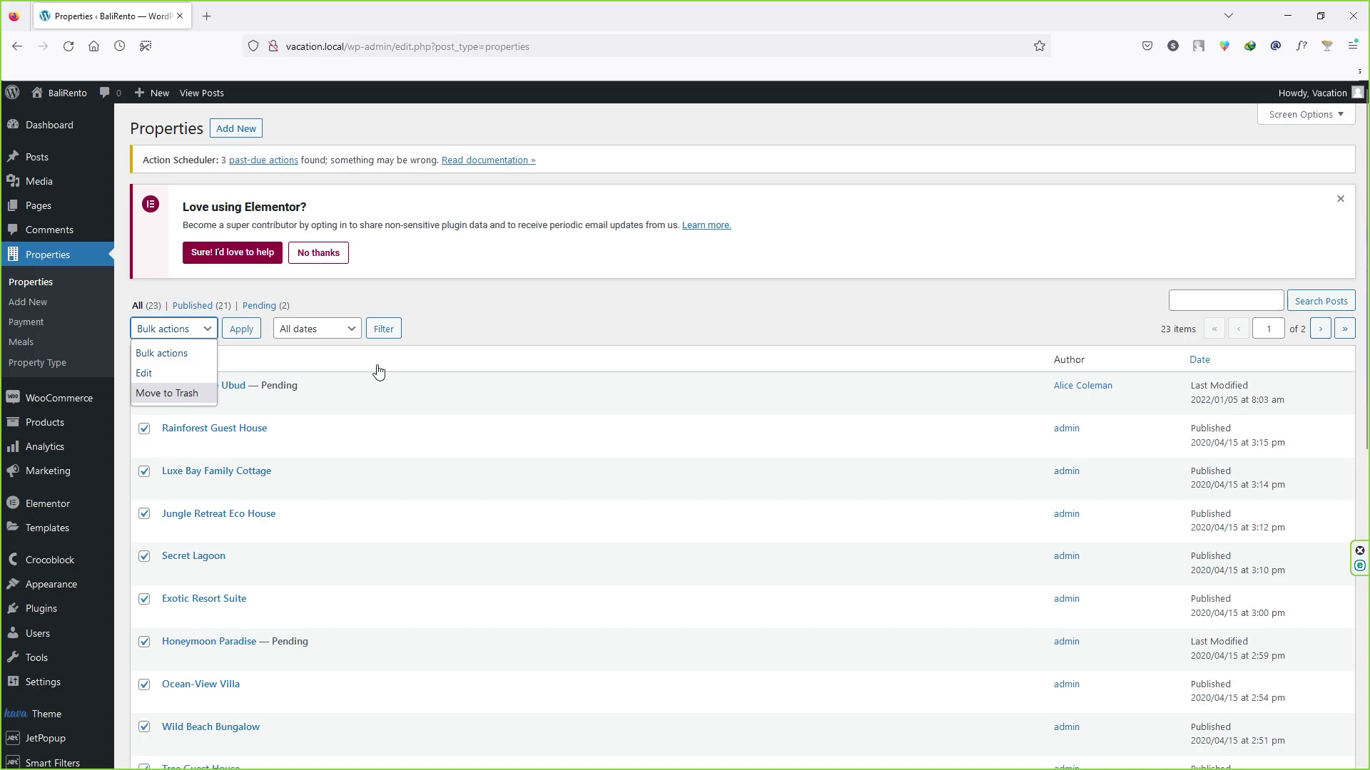
pyautogui.click(536, 315)
pyautogui.moveTo(113, 392)
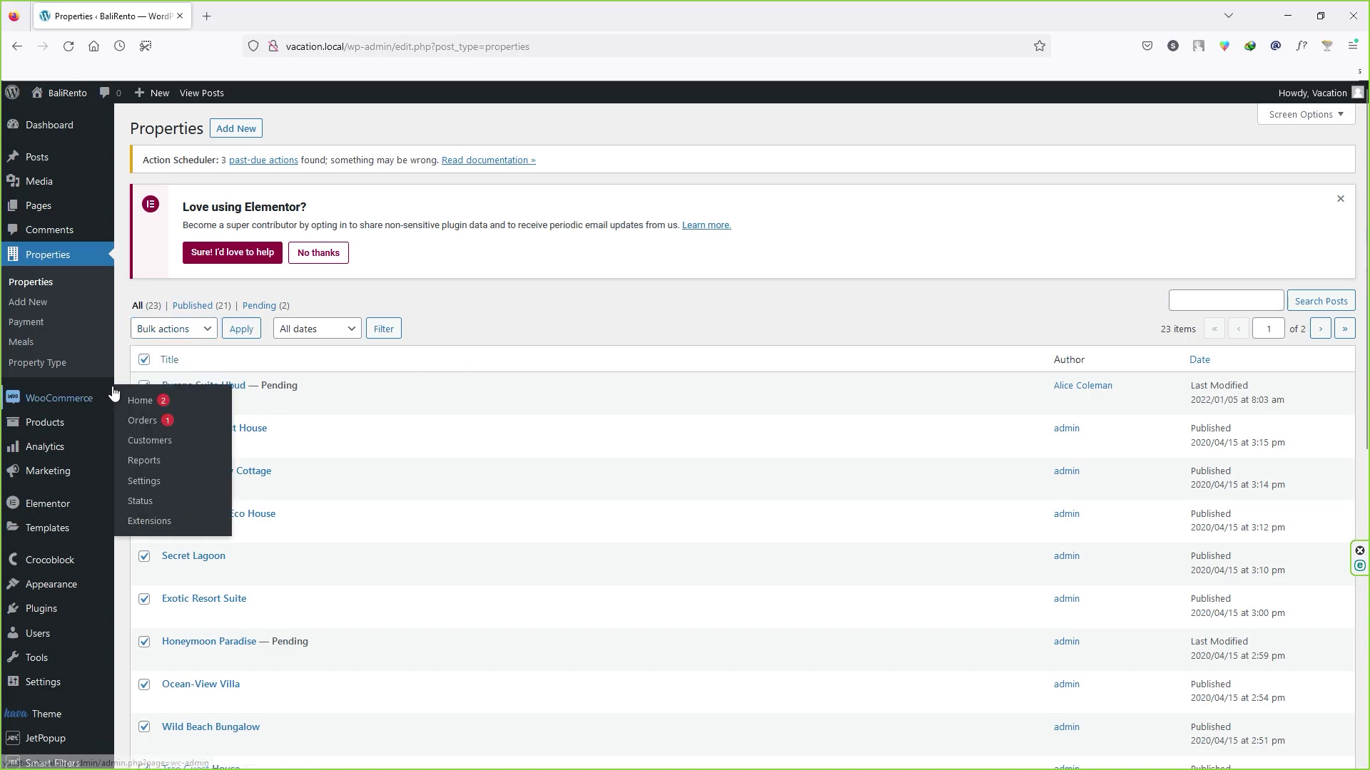
pyautogui.click(144, 360)
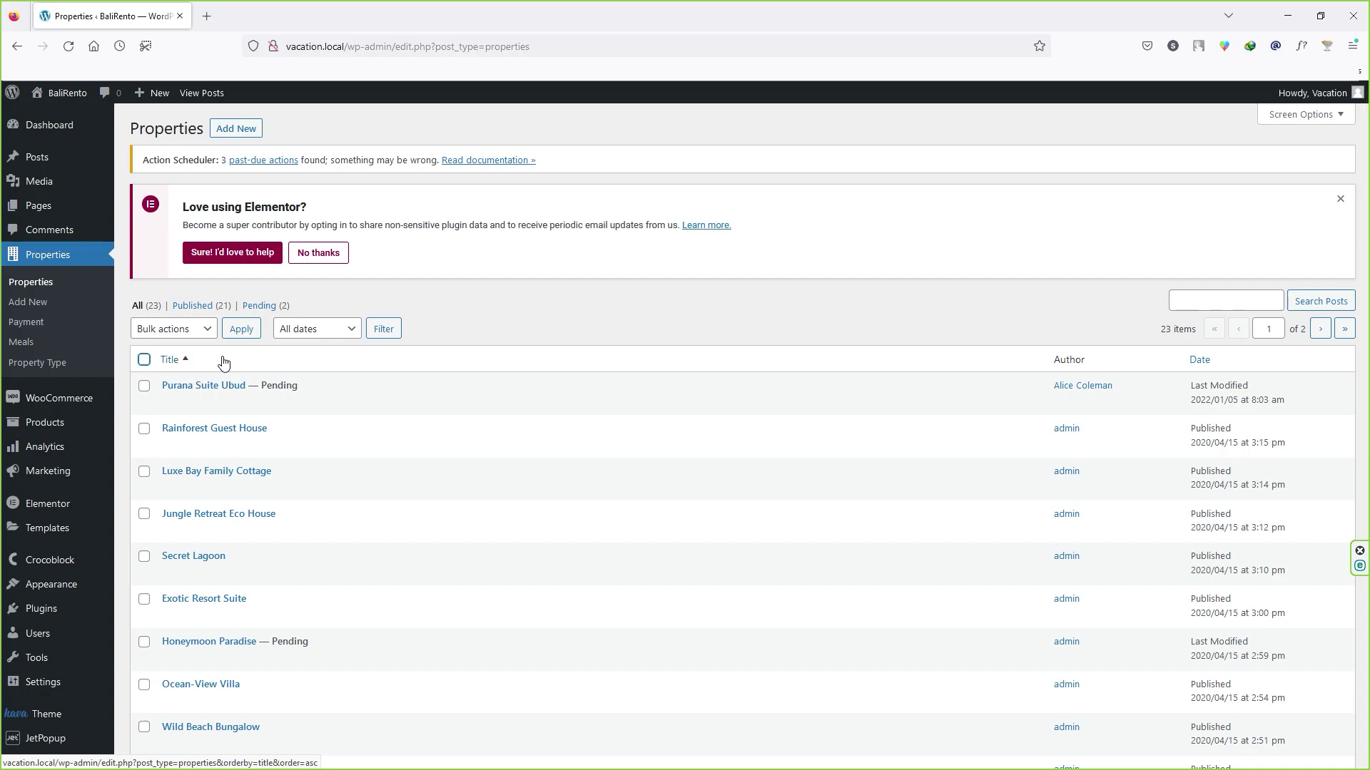
pyautogui.click(243, 137)
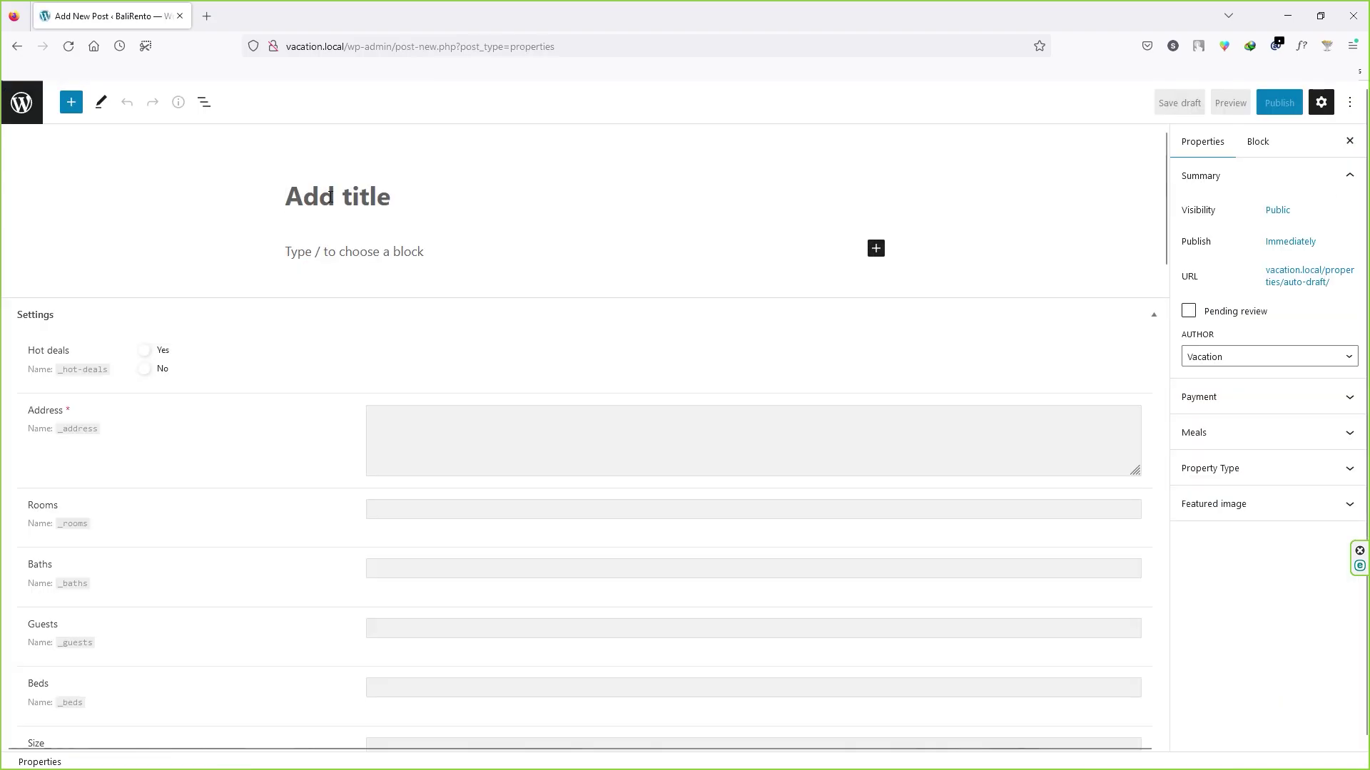
# Step: Title the new property Simple Home, add filler body text, and set Hot deals to No
pyautogui.write('Simple Home')
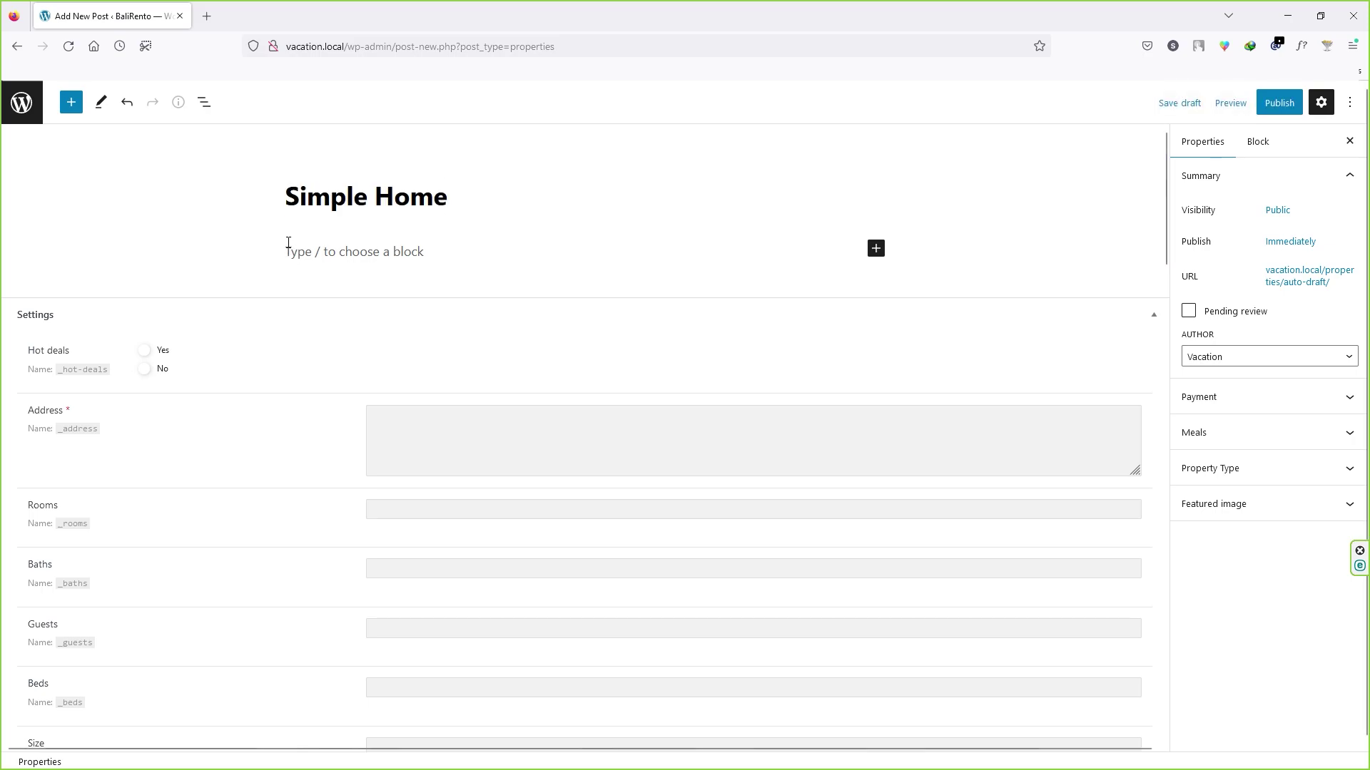
pyautogui.click(288, 244)
pyautogui.write('dsafdsafasdfsadf')
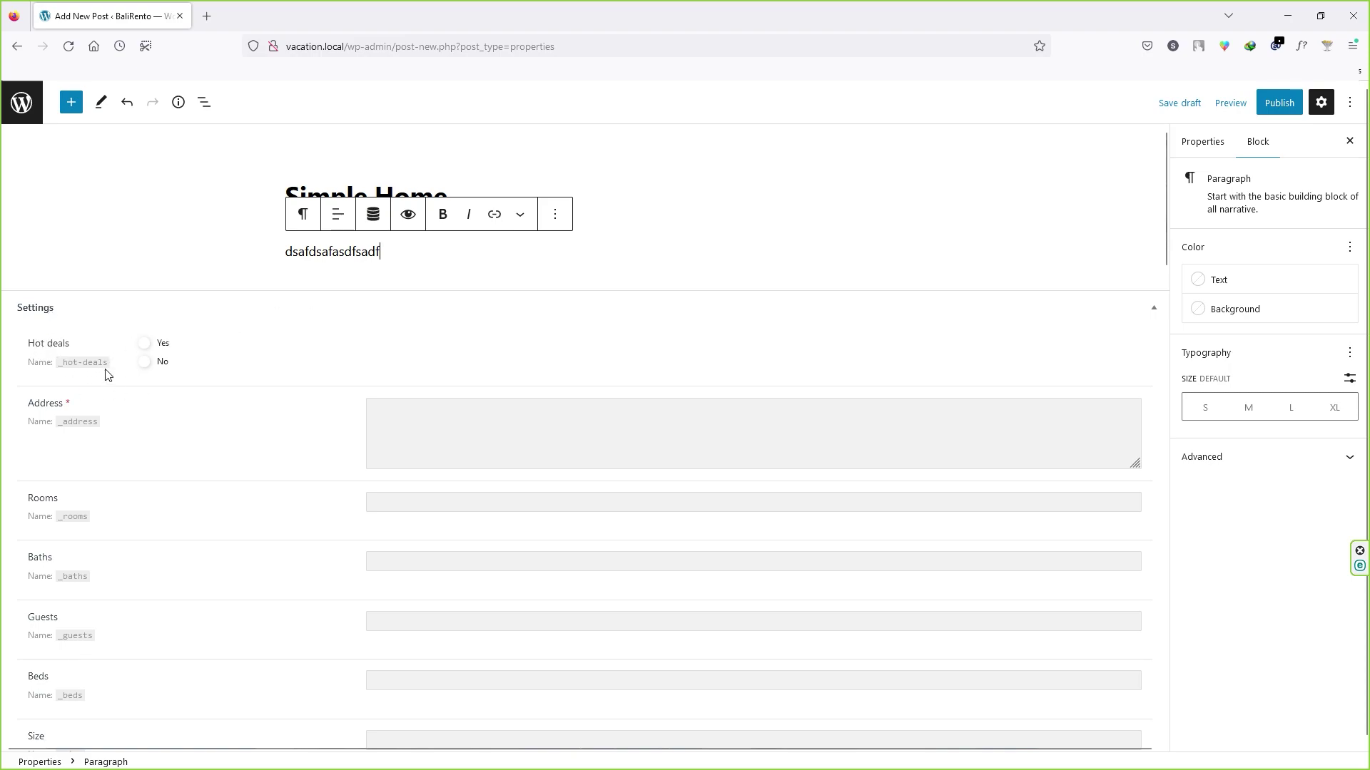
pyautogui.click(159, 370)
pyautogui.scroll(-2, 437, 272)
# Step: Fill in the property's address, 8 rooms, 3 baths, 16 guests and 8 beds
pyautogui.click(430, 268)
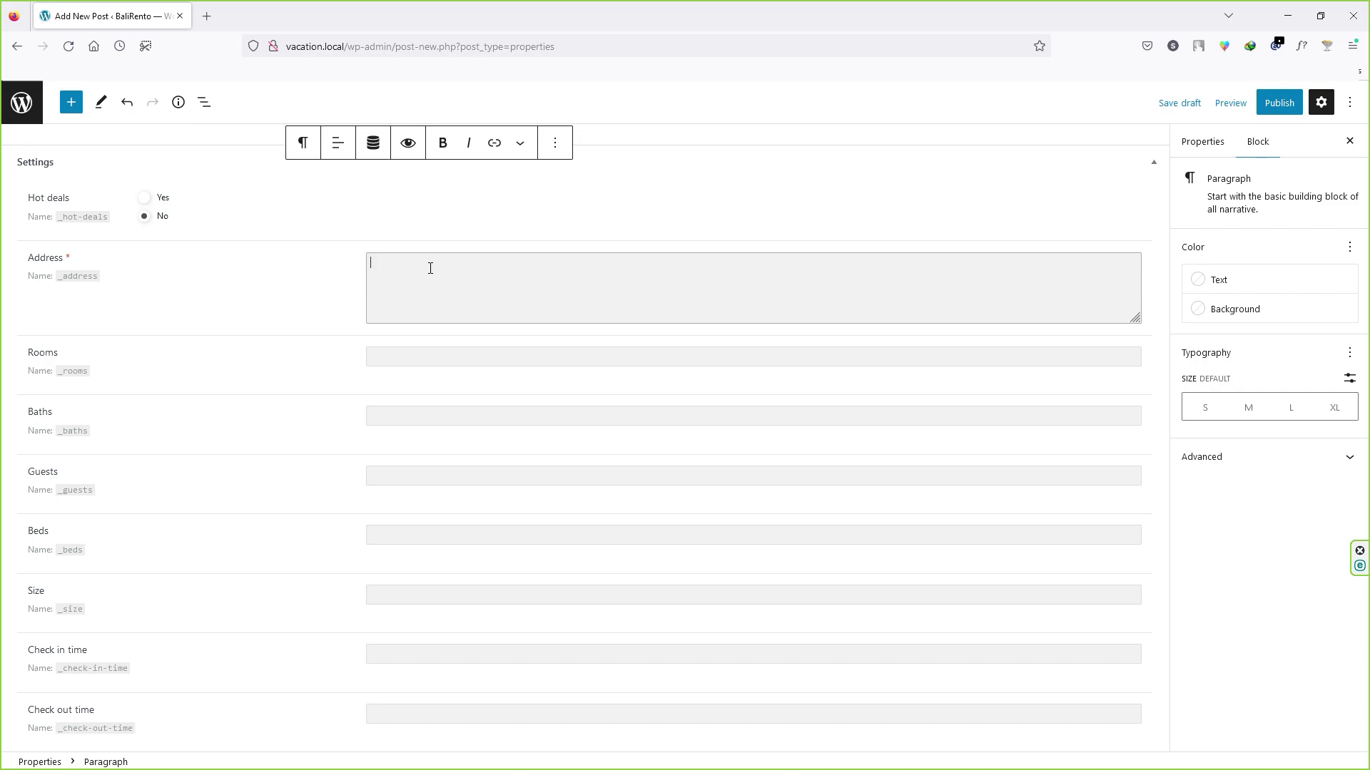
pyautogui.write('Ahmedgarh, India, Punjab')
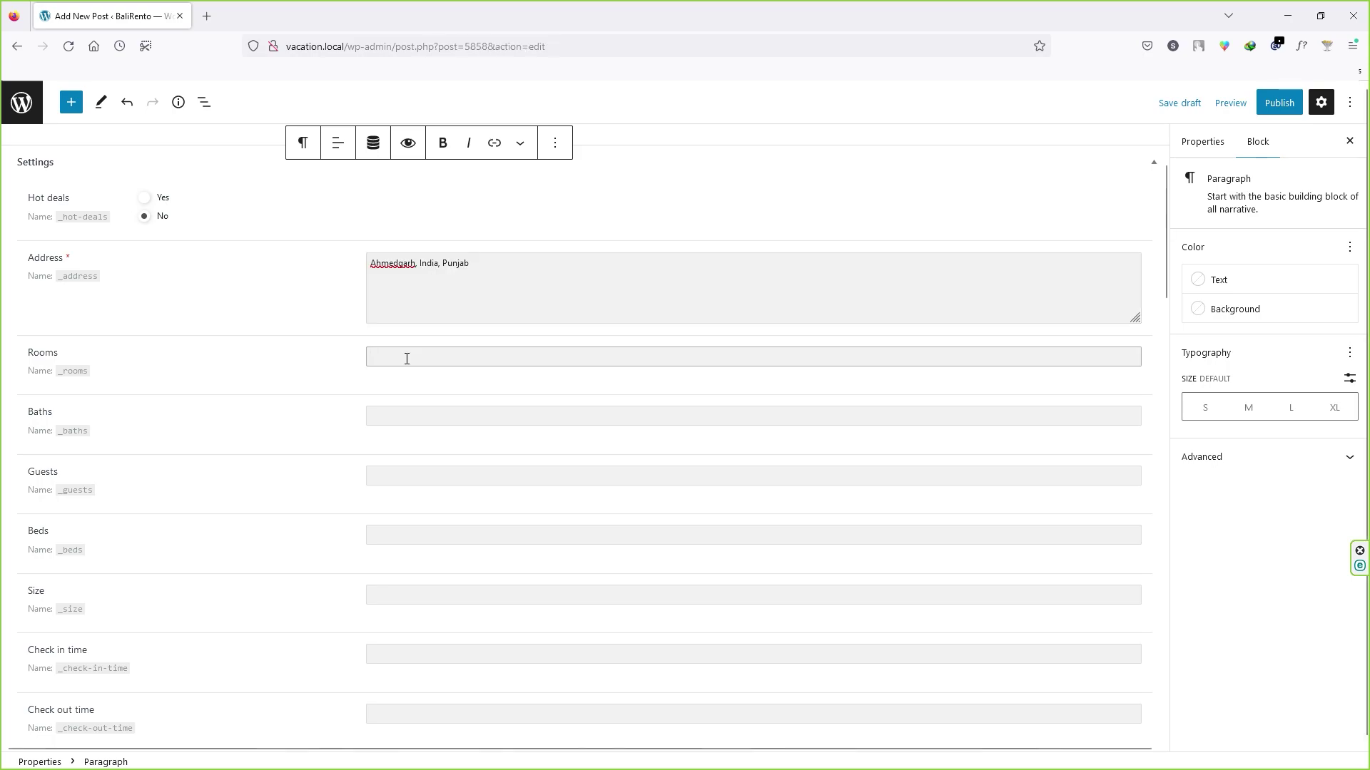
pyautogui.write('8 Room')
pyautogui.click(401, 424)
pyautogui.click(418, 483)
pyautogui.write('16 Guests')
pyautogui.click(400, 538)
pyautogui.write('8 Beds')
# Step: Set the size to 600 and move on to the check-in time and Video tour URL fields
pyautogui.scroll(-2, 401, 538)
pyautogui.click(400, 445)
pyautogui.write('600')
pyautogui.click(403, 508)
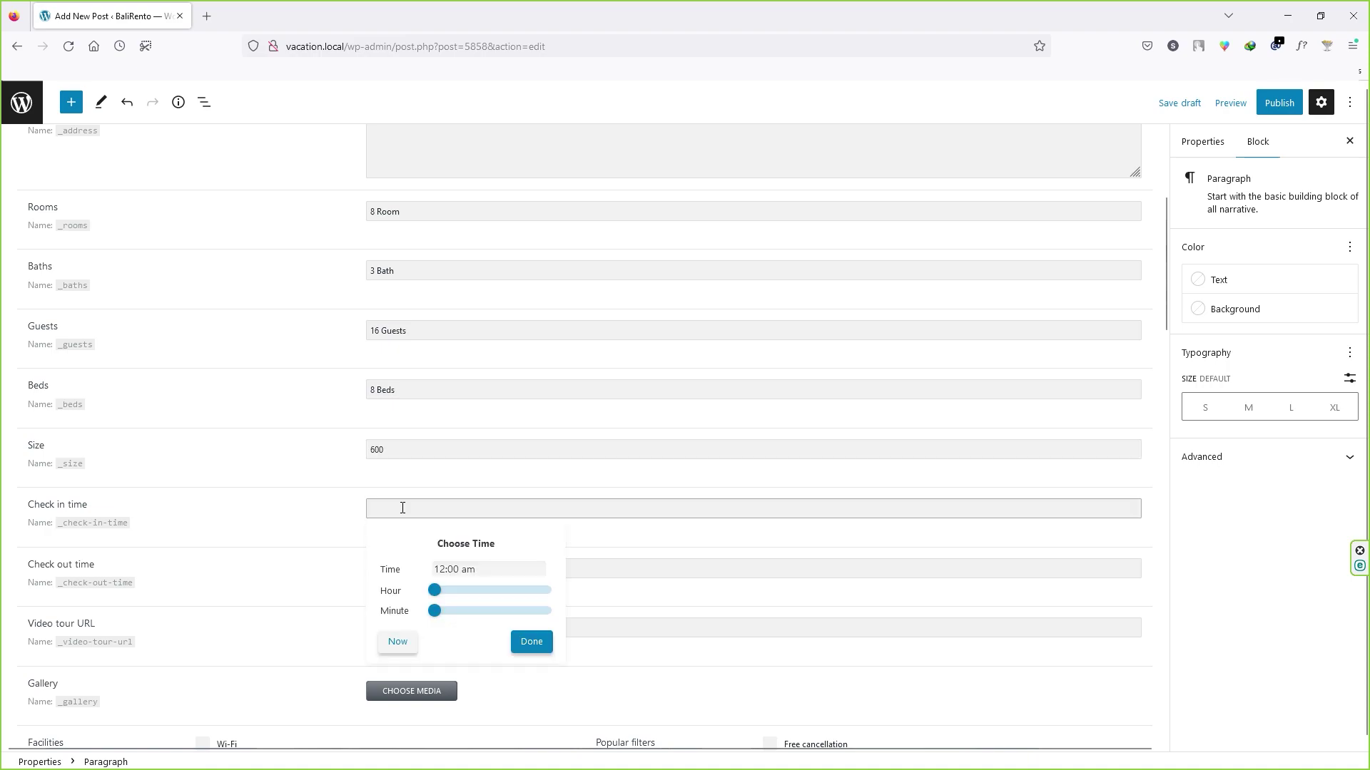
pyautogui.scroll(-3, 214, 385)
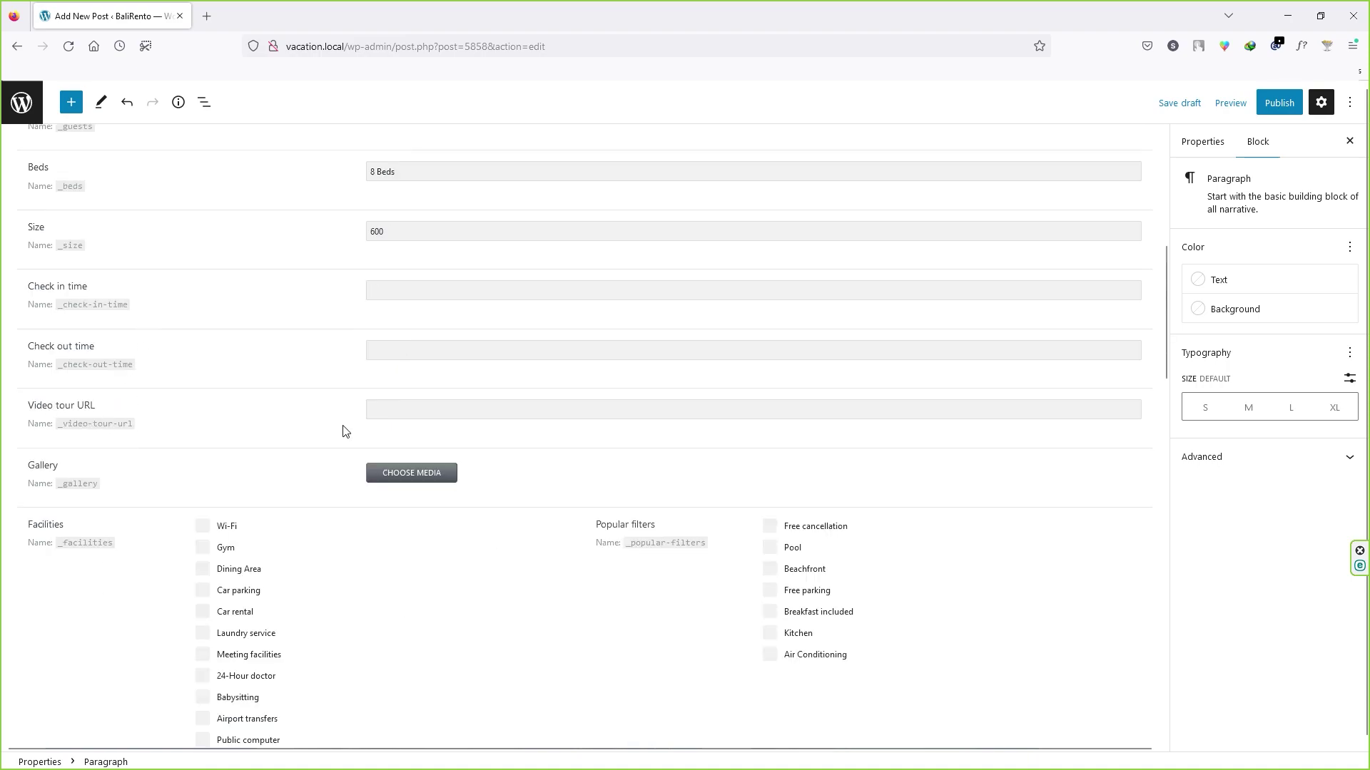
pyautogui.click(405, 415)
pyautogui.scroll(-1, 357, 371)
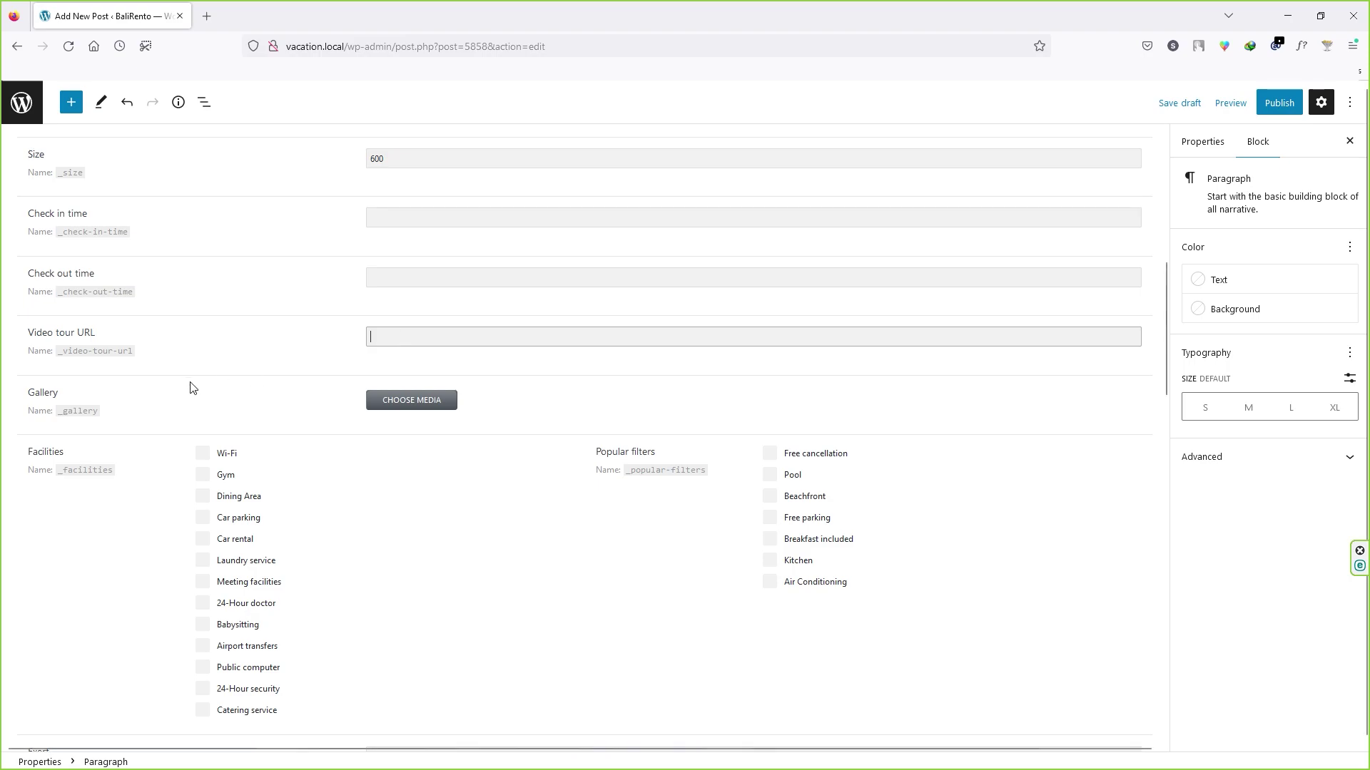
# Step: Add the white house, interior and terrace photos from the media library to the property gallery
pyautogui.click(427, 405)
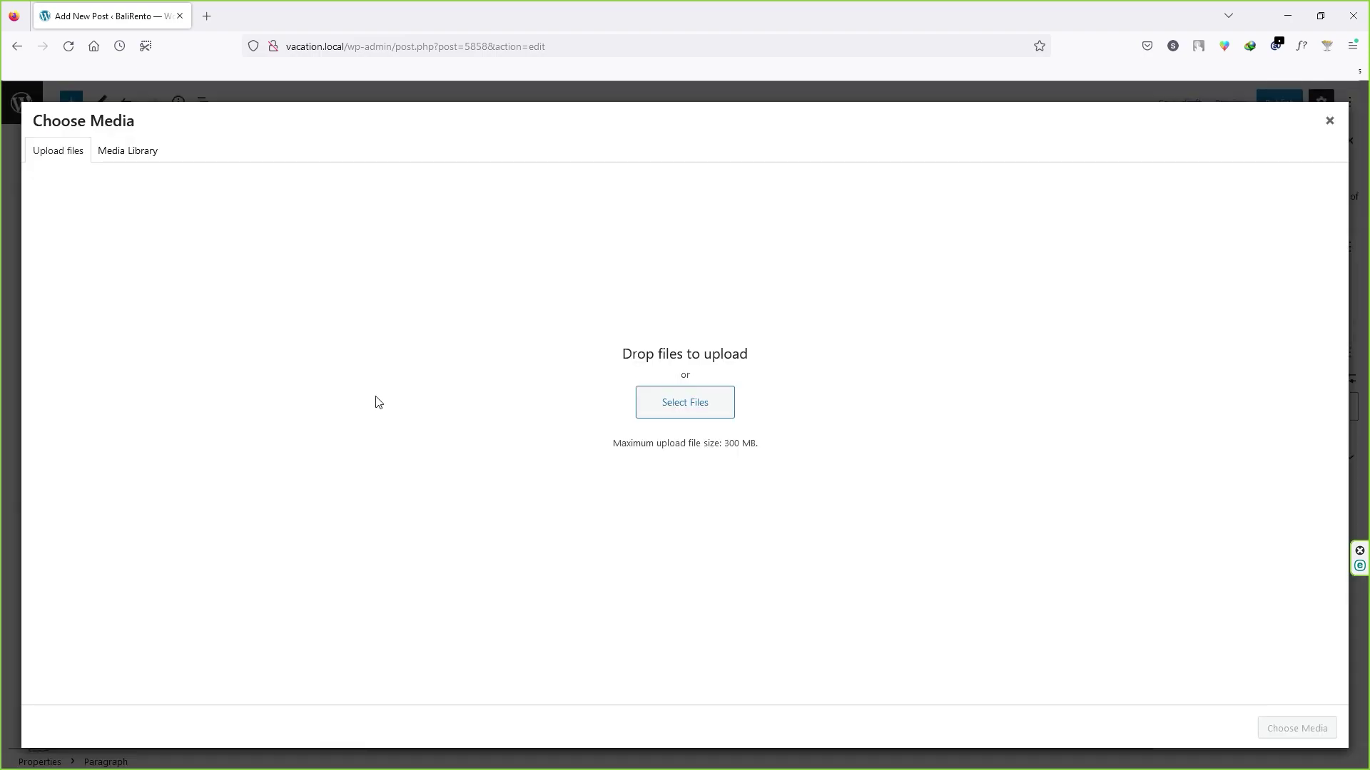
pyautogui.click(118, 149)
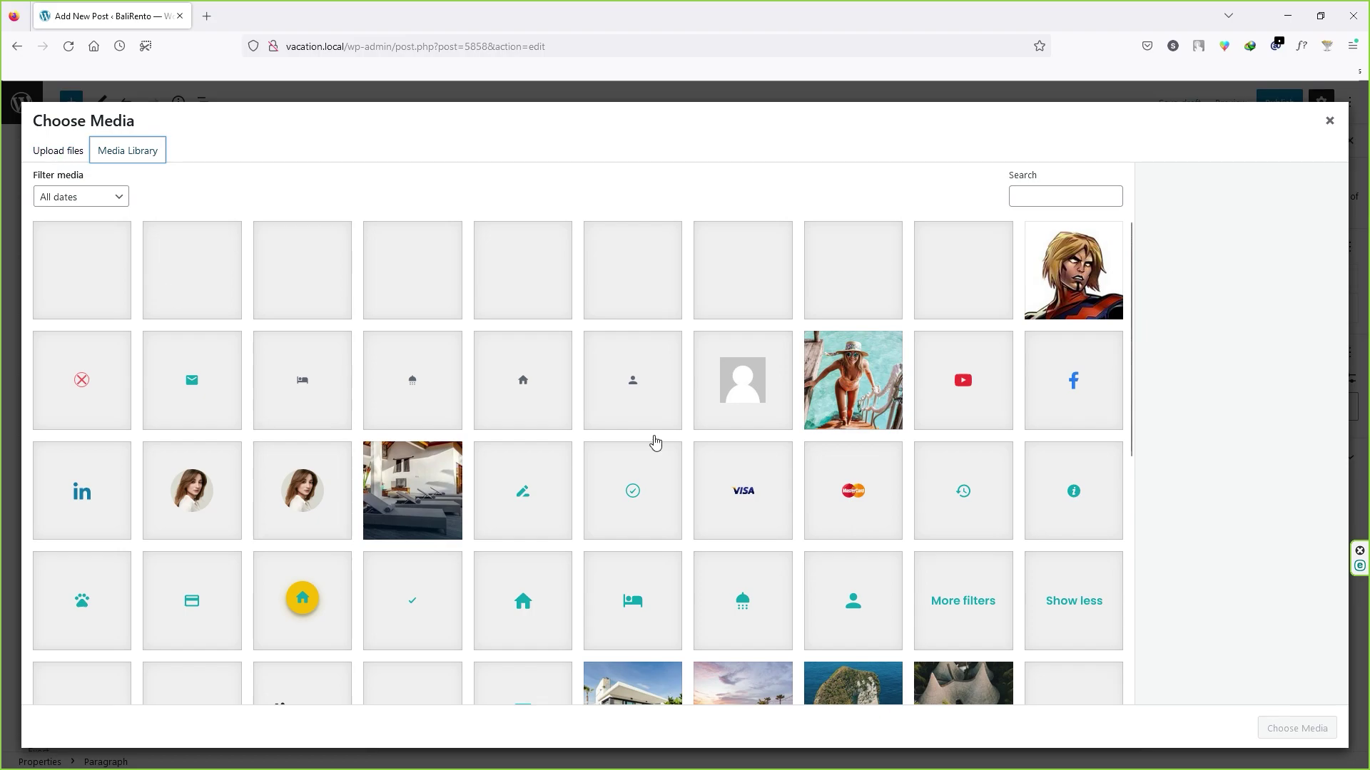
pyautogui.scroll(-2, 654, 443)
pyautogui.click(635, 570)
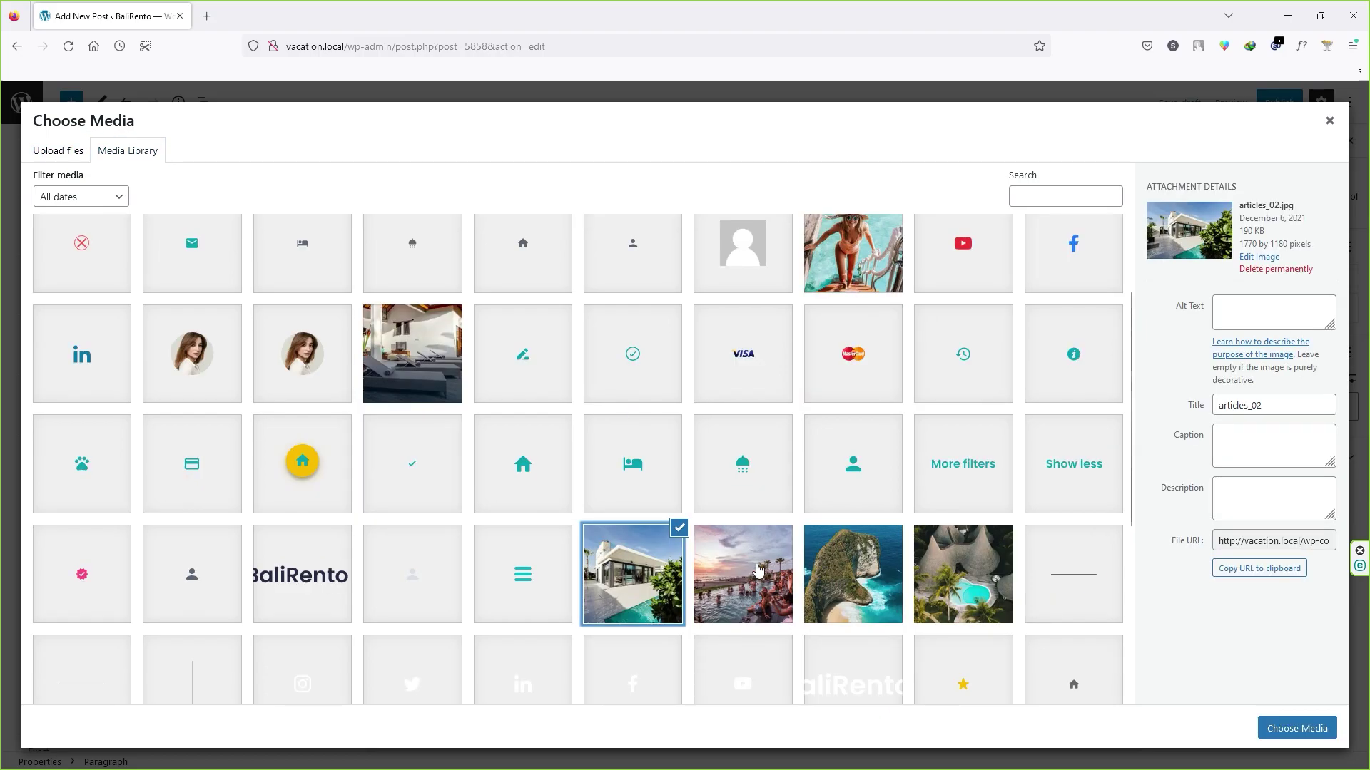
pyautogui.click(413, 353)
pyautogui.scroll(-3, 407, 499)
pyautogui.click(307, 585)
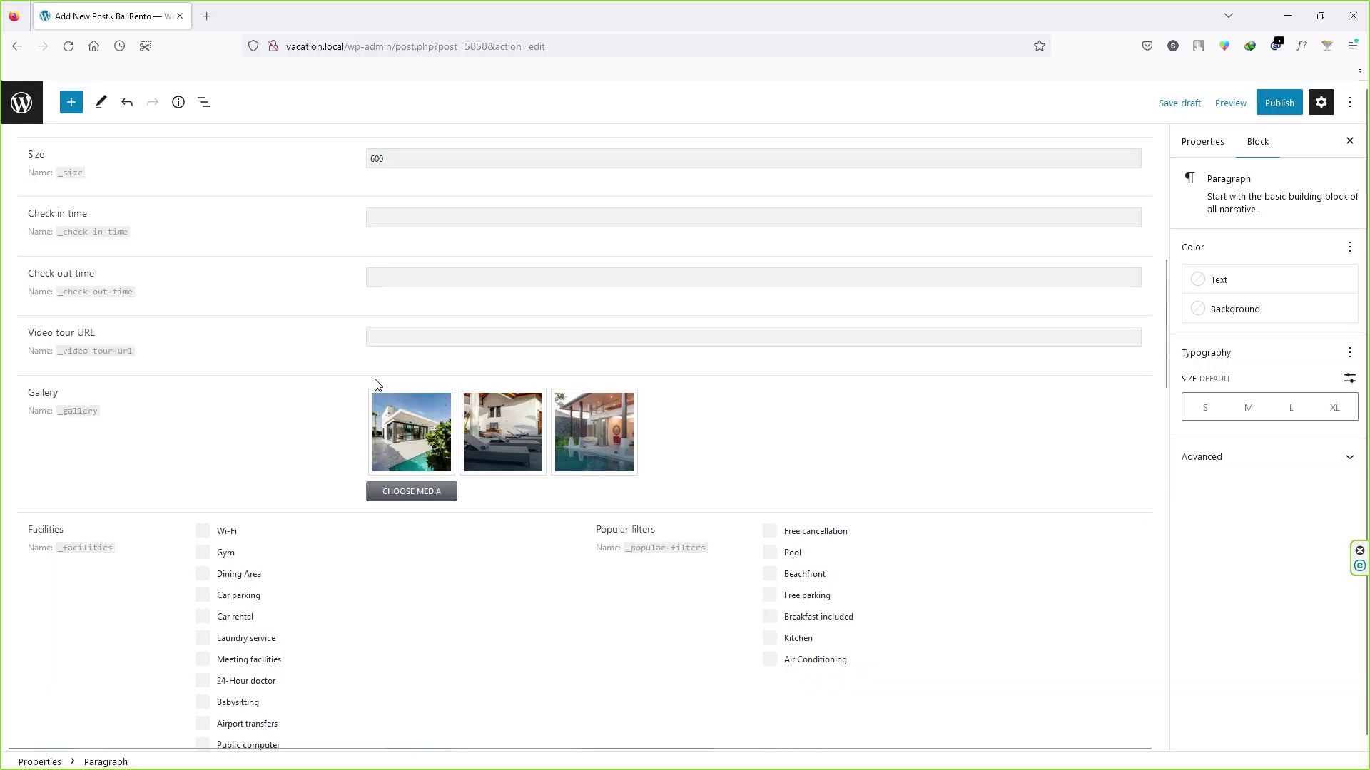
pyautogui.scroll(-2, 326, 448)
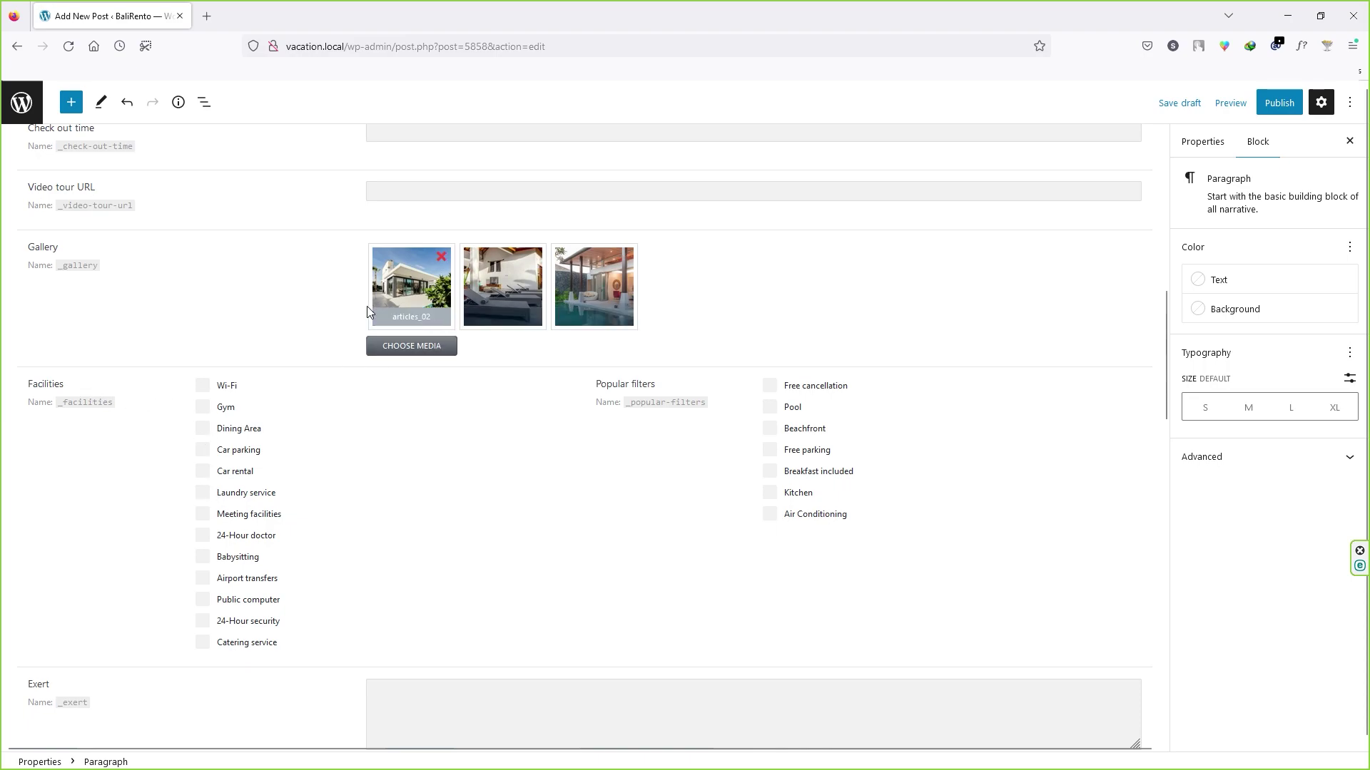
# Step: Mark Wi-Fi, Gym, Car parking, 24-Hour doctor and Laundry service as facilities
pyautogui.click(202, 385)
pyautogui.click(202, 407)
pyautogui.click(202, 449)
pyautogui.click(203, 535)
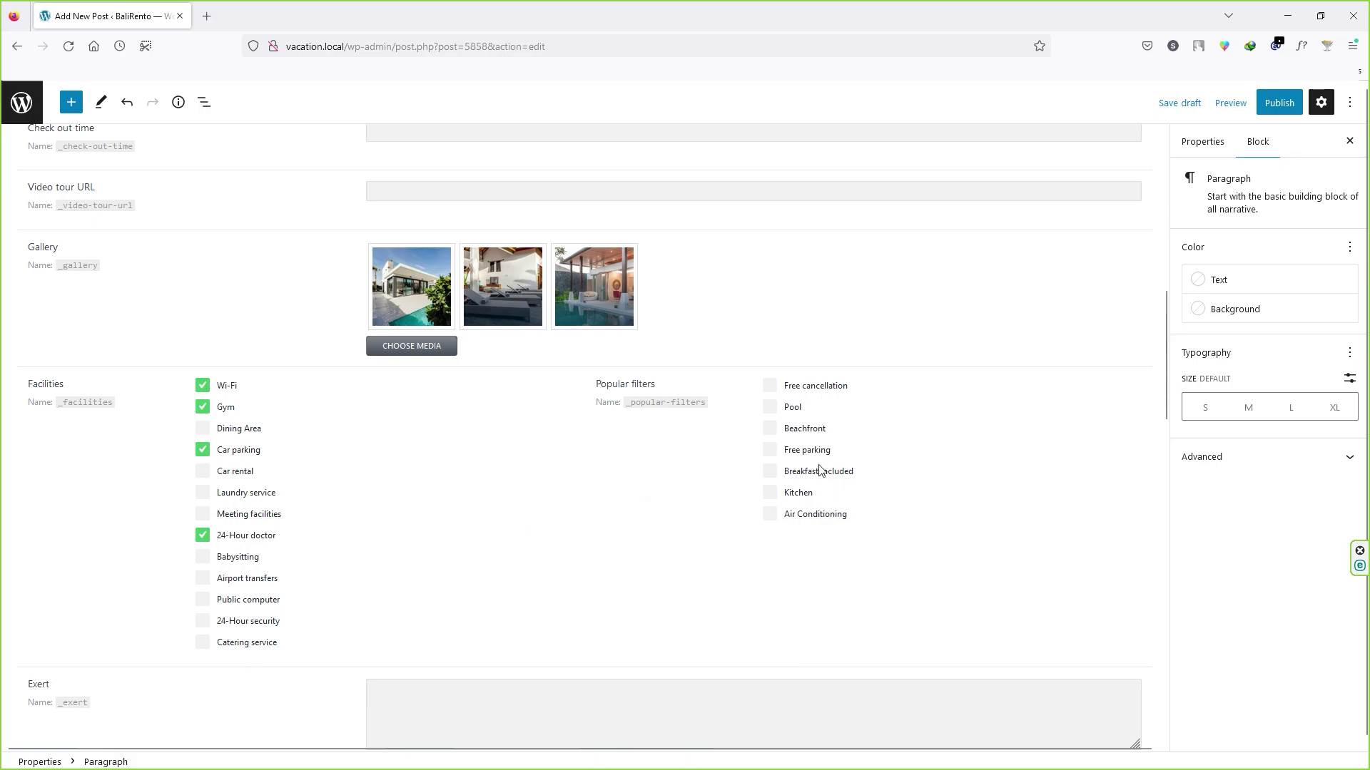
pyautogui.scroll(-4, 467, 519)
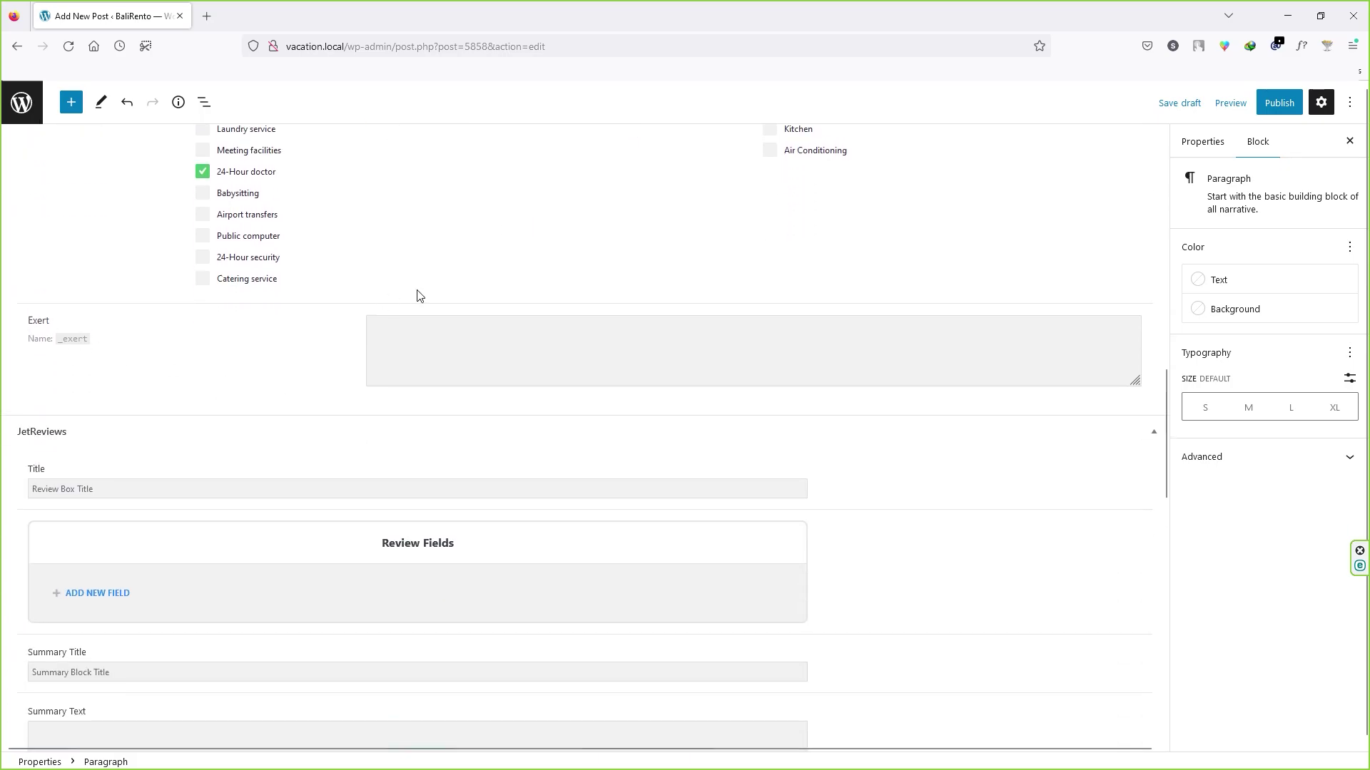
pyautogui.scroll(5, 378, 328)
pyautogui.scroll(9, 221, 256)
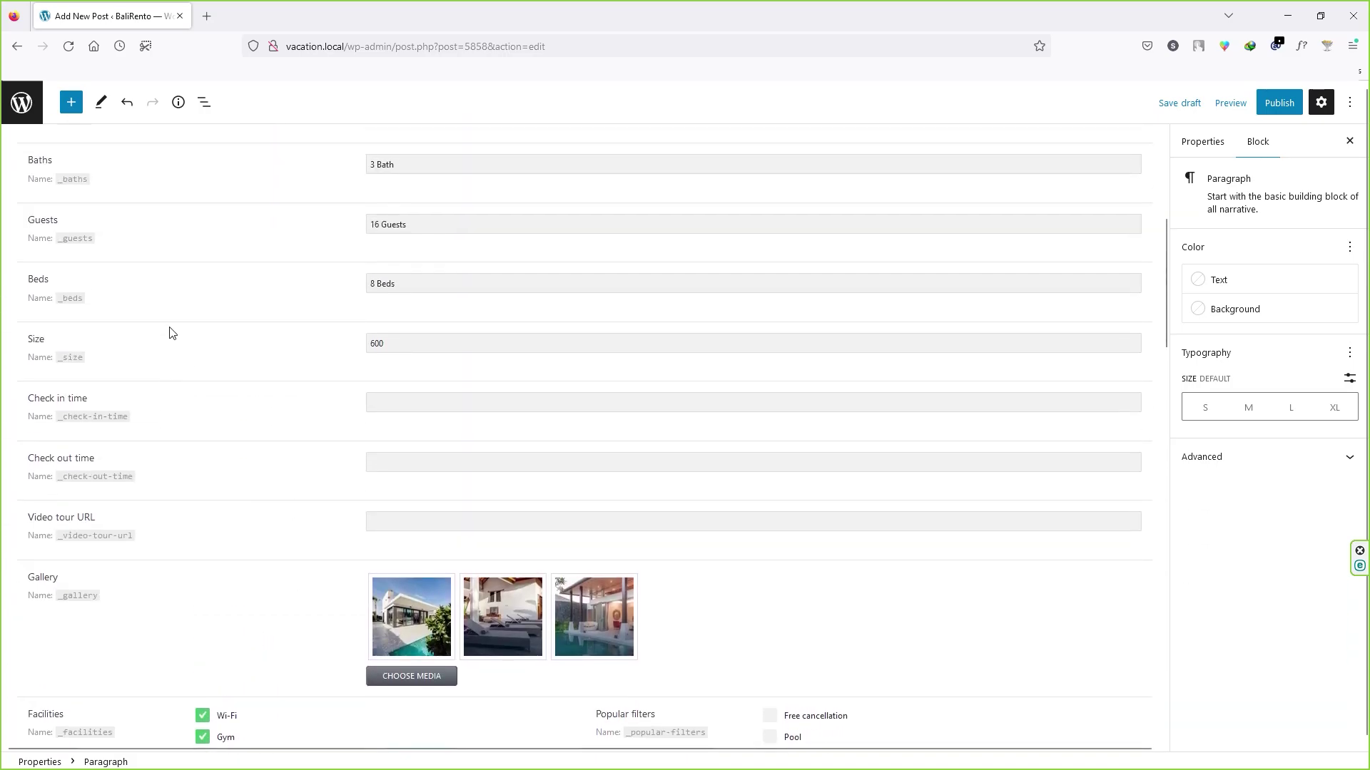
pyautogui.scroll(-8, 178, 446)
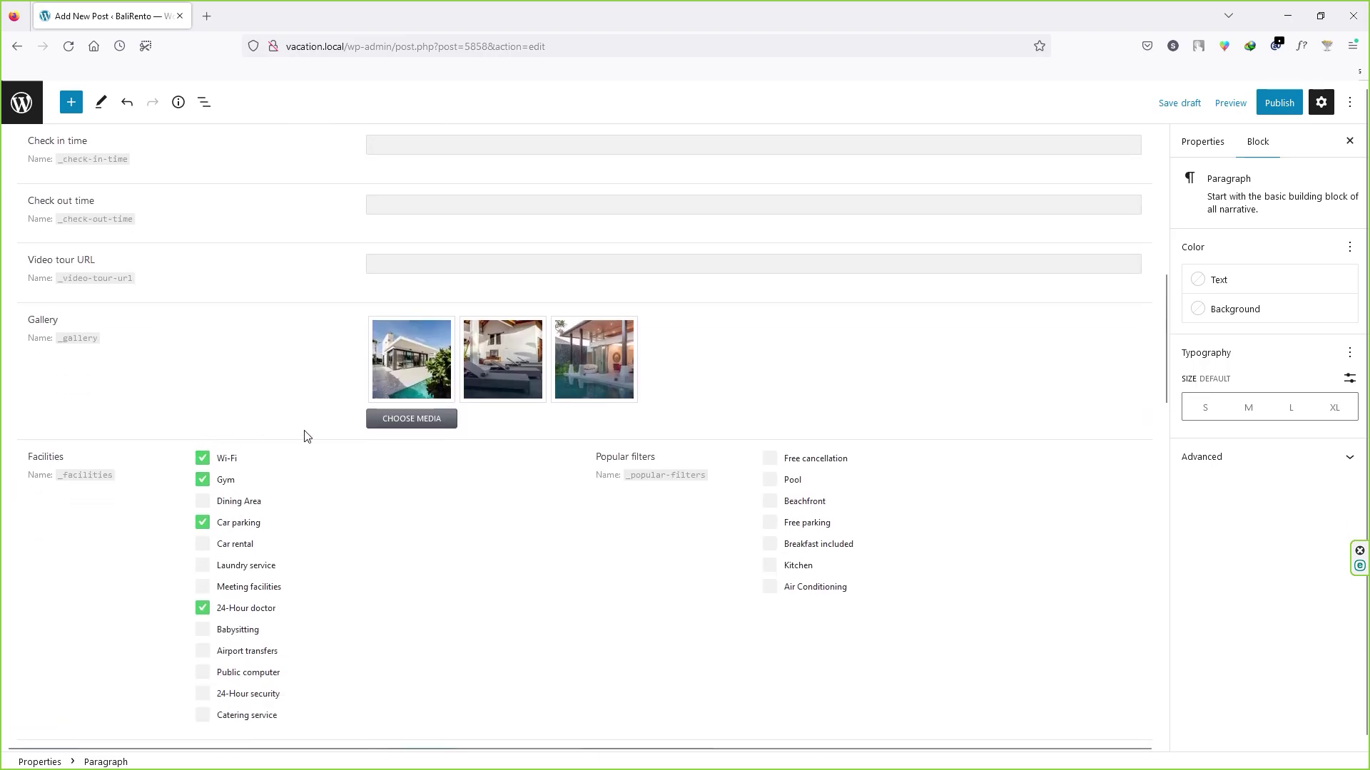
pyautogui.scroll(2, 117, 412)
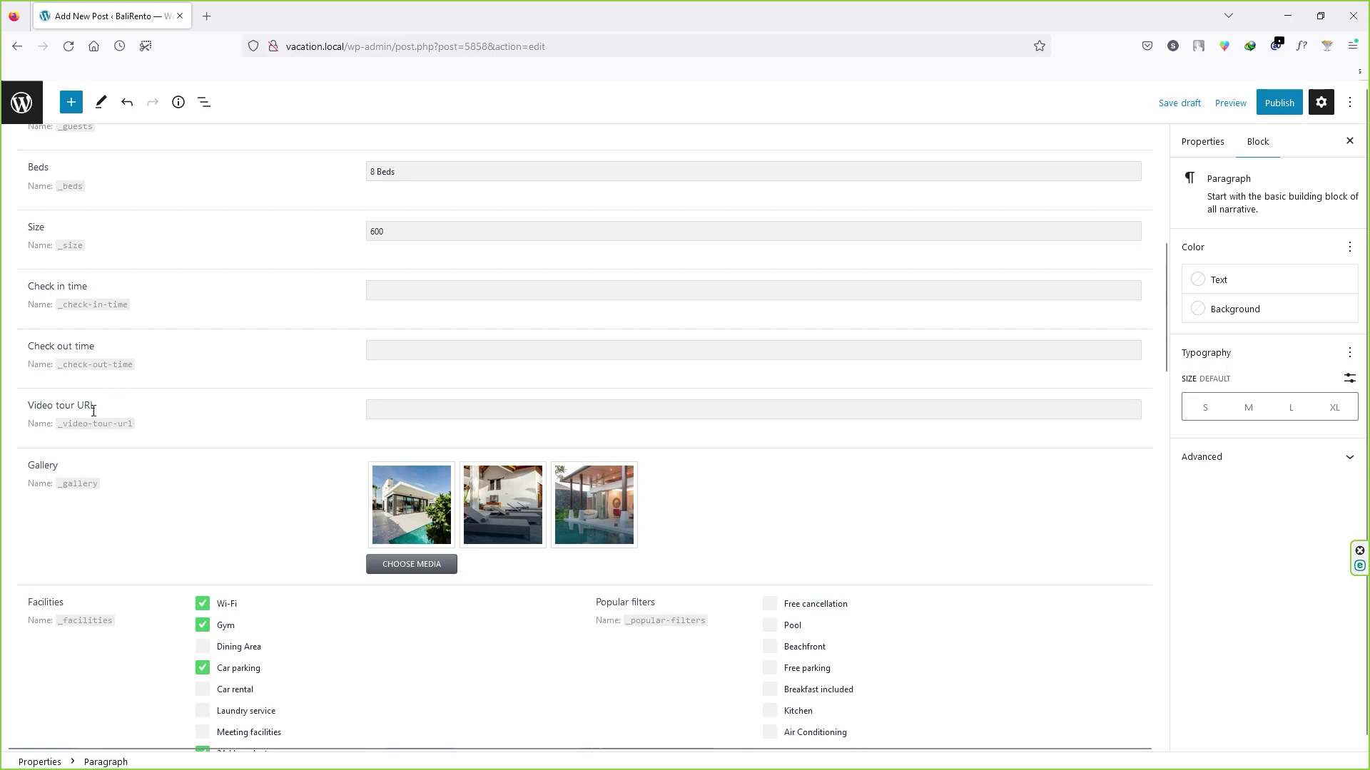
pyautogui.scroll(3, 285, 428)
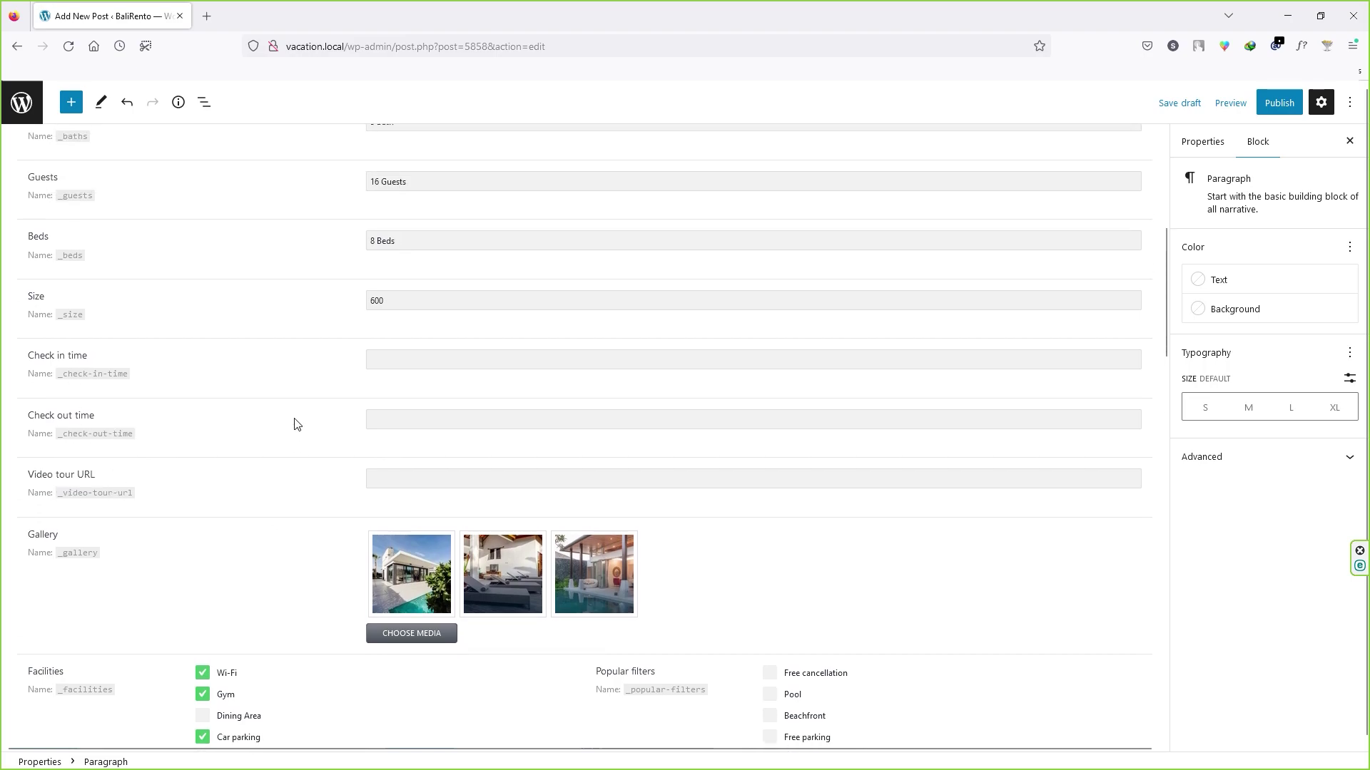
pyautogui.scroll(-2, 264, 300)
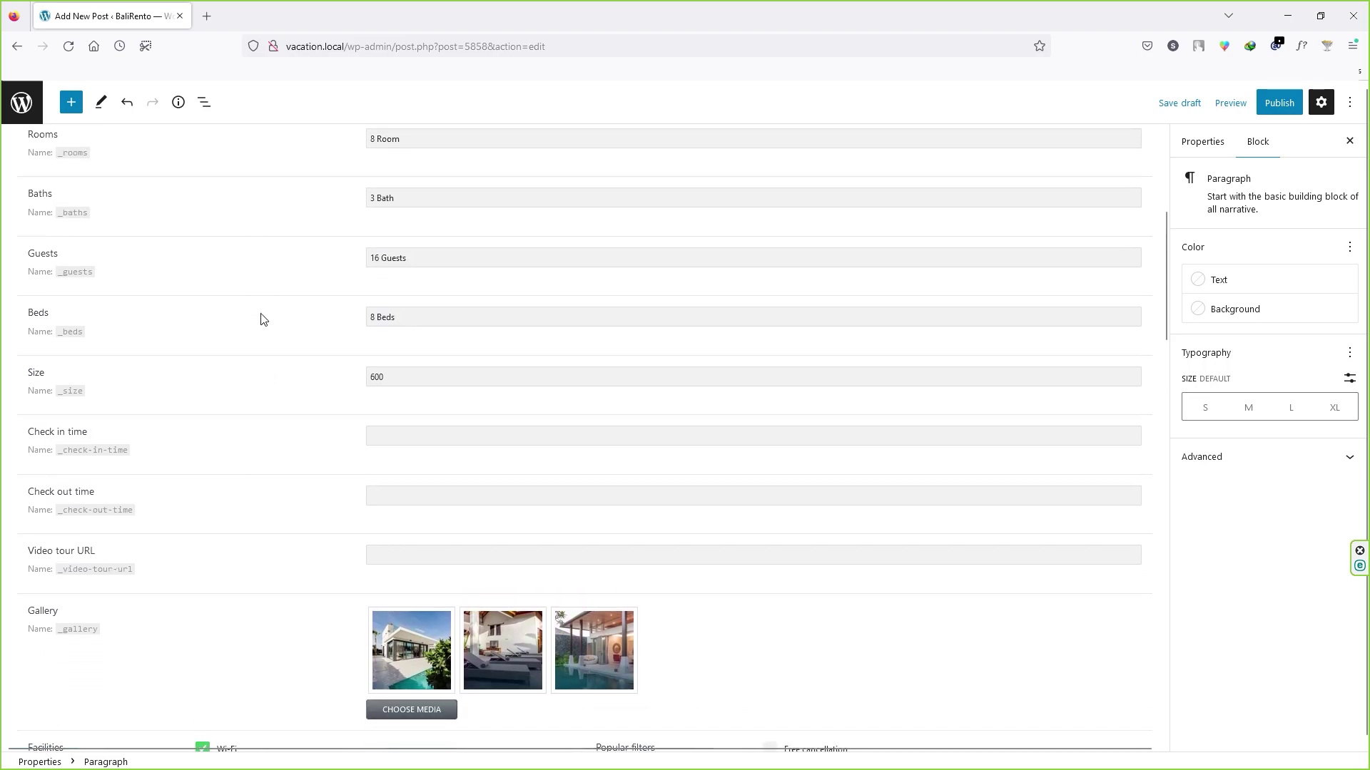
pyautogui.scroll(5, 263, 357)
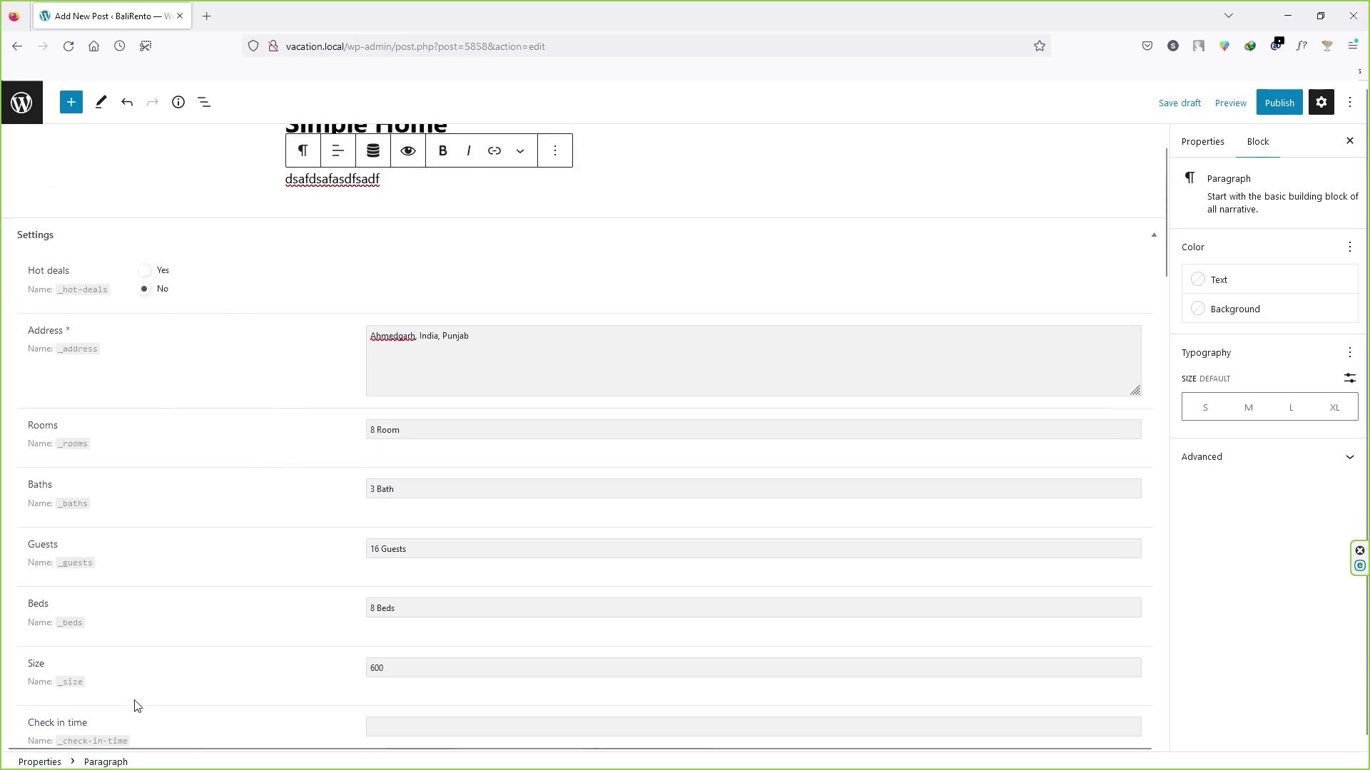
pyautogui.scroll(-4, 217, 581)
pyautogui.scroll(-5, 272, 557)
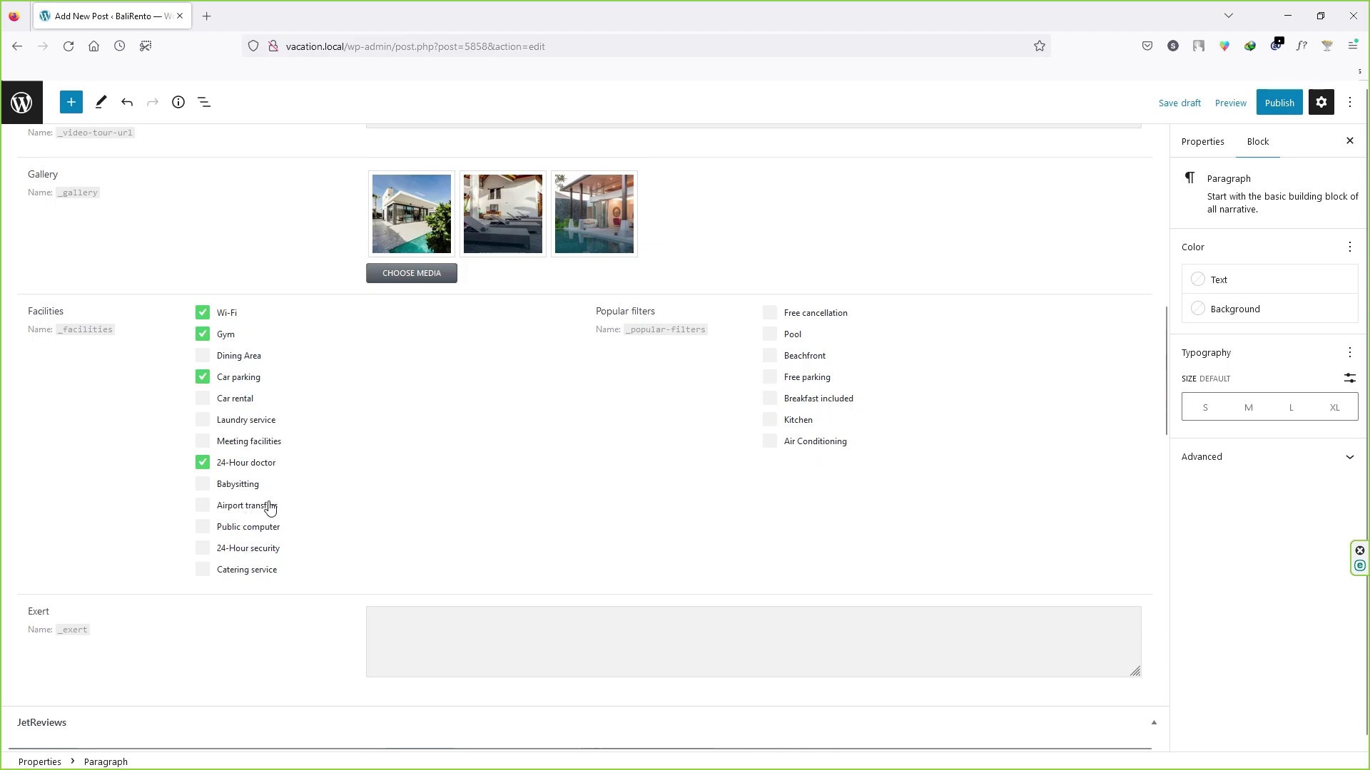
pyautogui.click(202, 420)
# Step: Fill the JetReviews Summary Text and Summary Legend with filler text
pyautogui.scroll(-3, 409, 323)
pyautogui.scroll(-1, 207, 385)
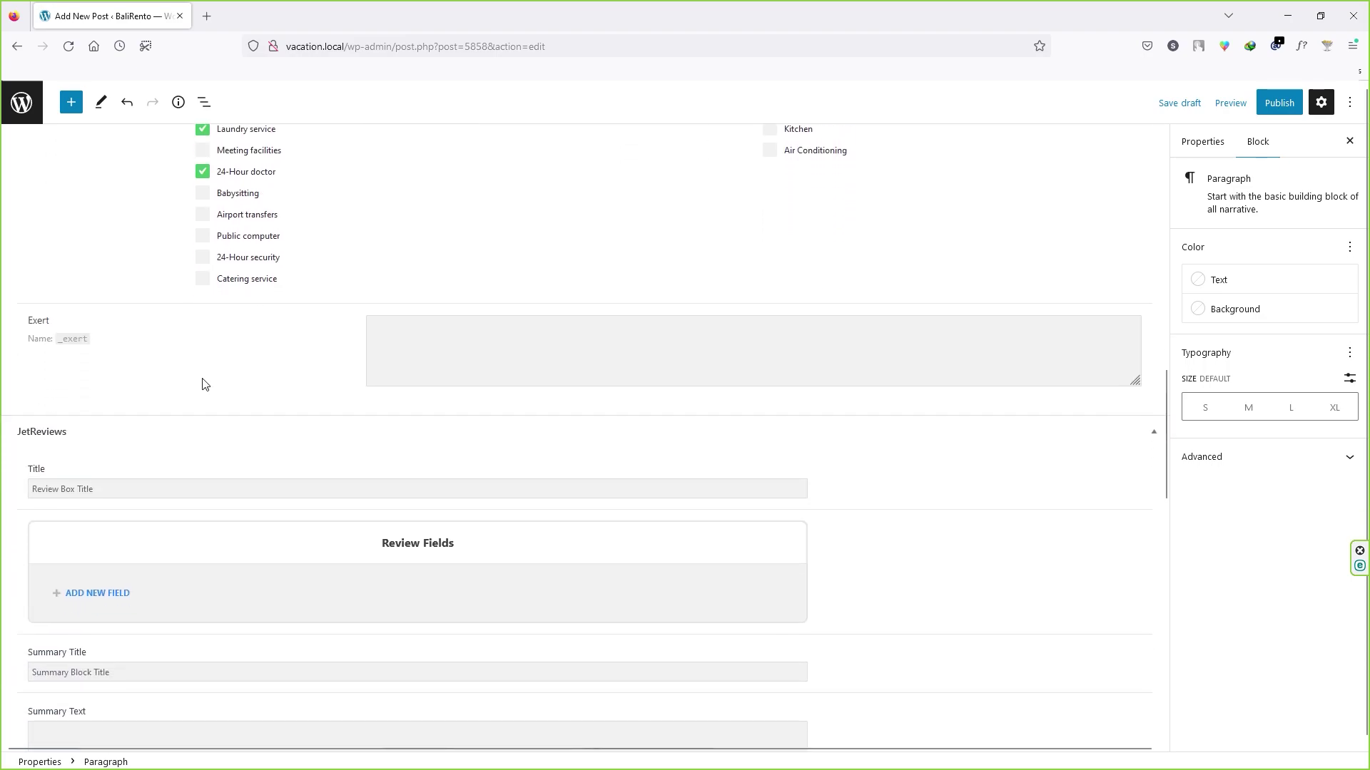
pyautogui.scroll(-2, 71, 333)
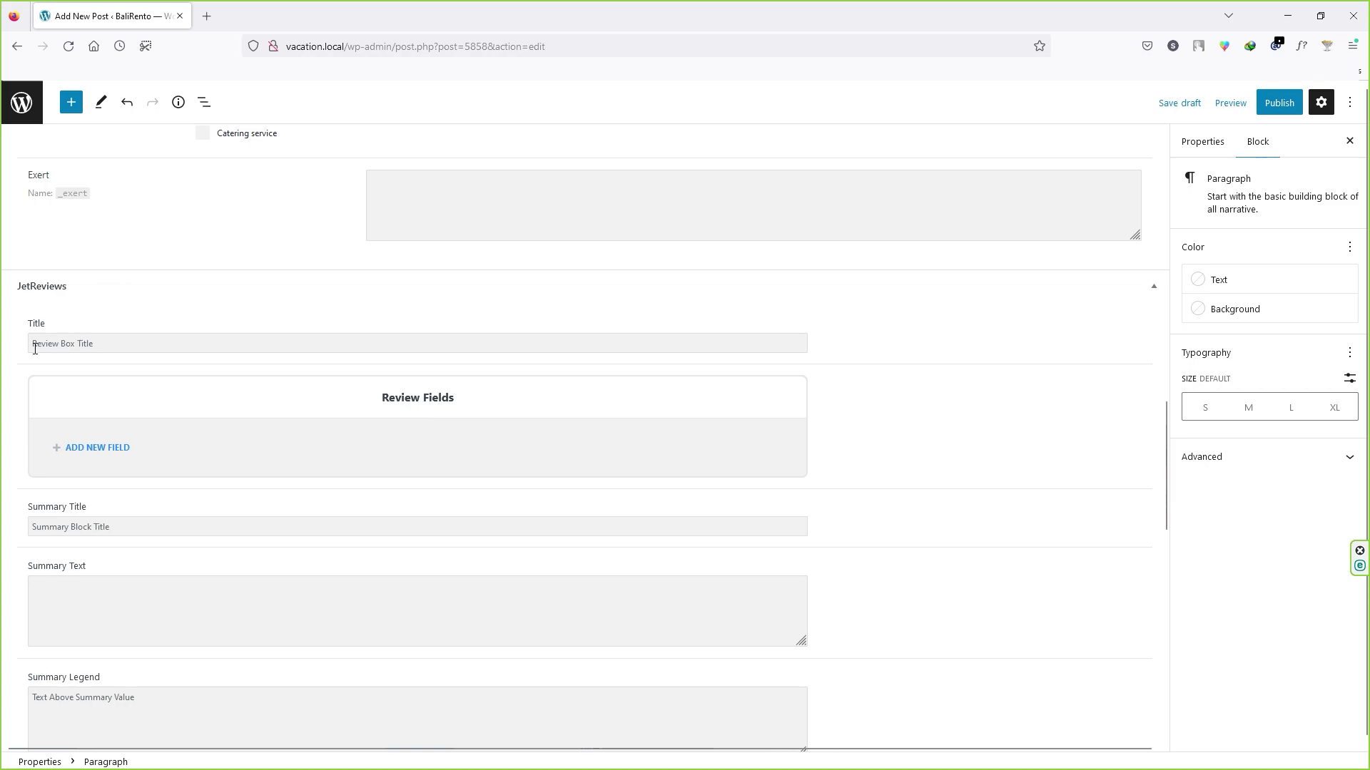
pyautogui.scroll(-2, 86, 371)
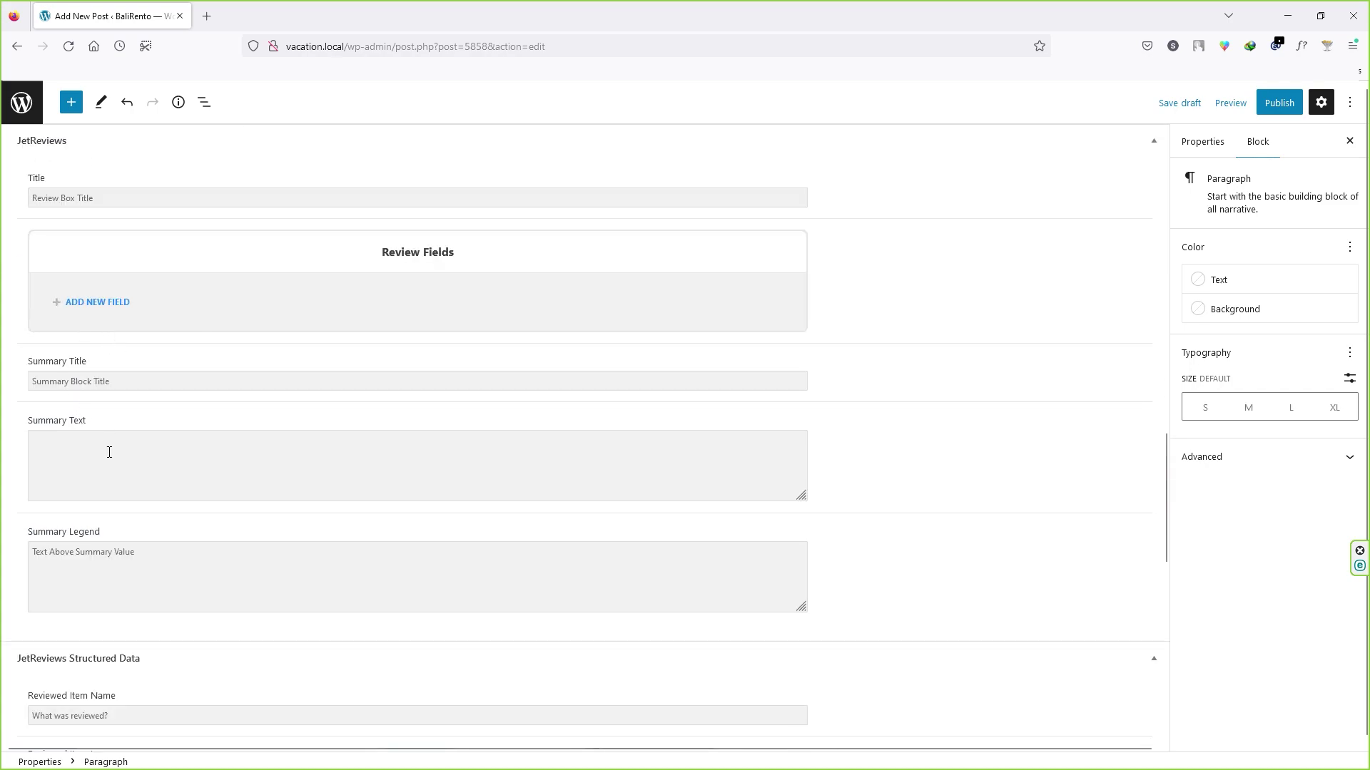
pyautogui.click(64, 443)
pyautogui.write('dsfgadsdsafasdf')
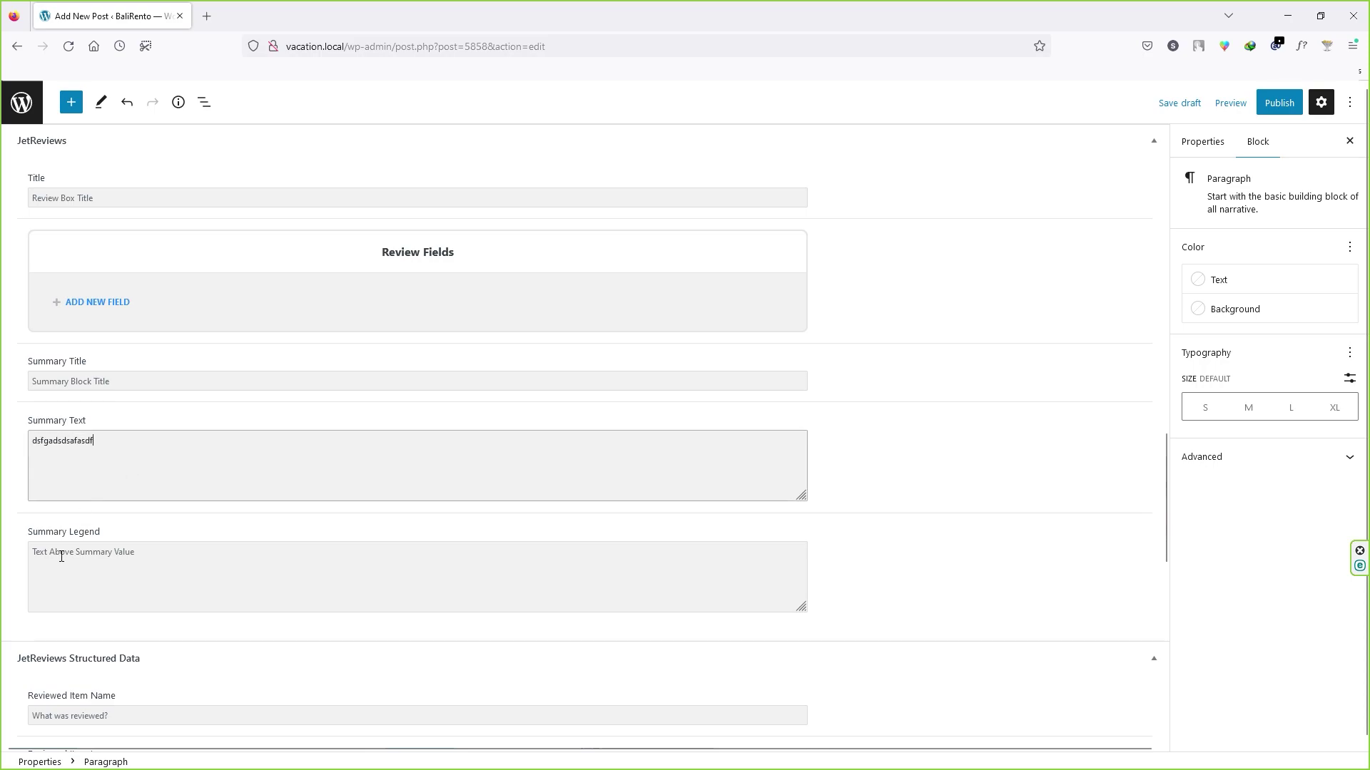
pyautogui.click(62, 556)
pyautogui.write('sdfsdfsdf')
# Step: Show the post's Properties settings in the sidebar
pyautogui.scroll(-12, 160, 401)
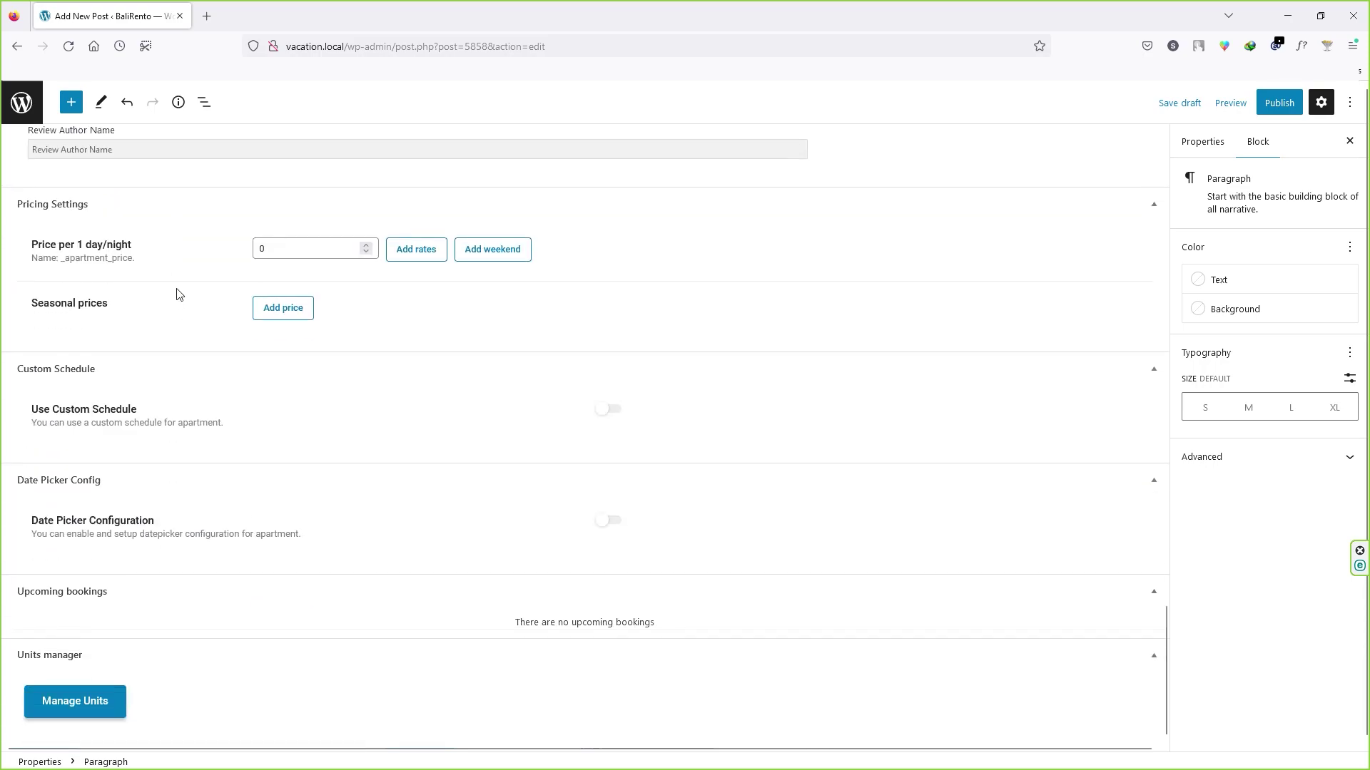
pyautogui.scroll(7, 1141, 578)
pyautogui.click(1212, 146)
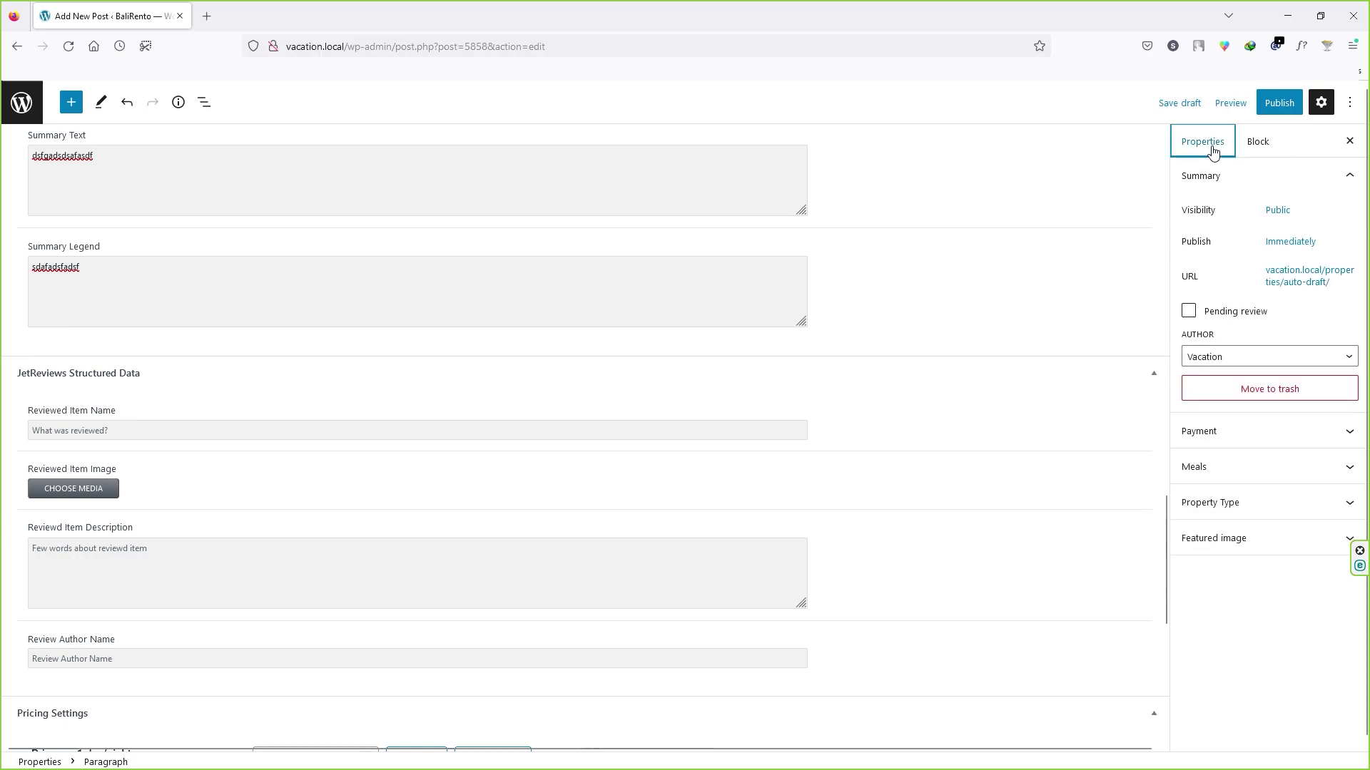
# Step: Tag the property's meals as Breakfast and Lunch and Breakfast included
pyautogui.click(1238, 437)
pyautogui.click(1218, 481)
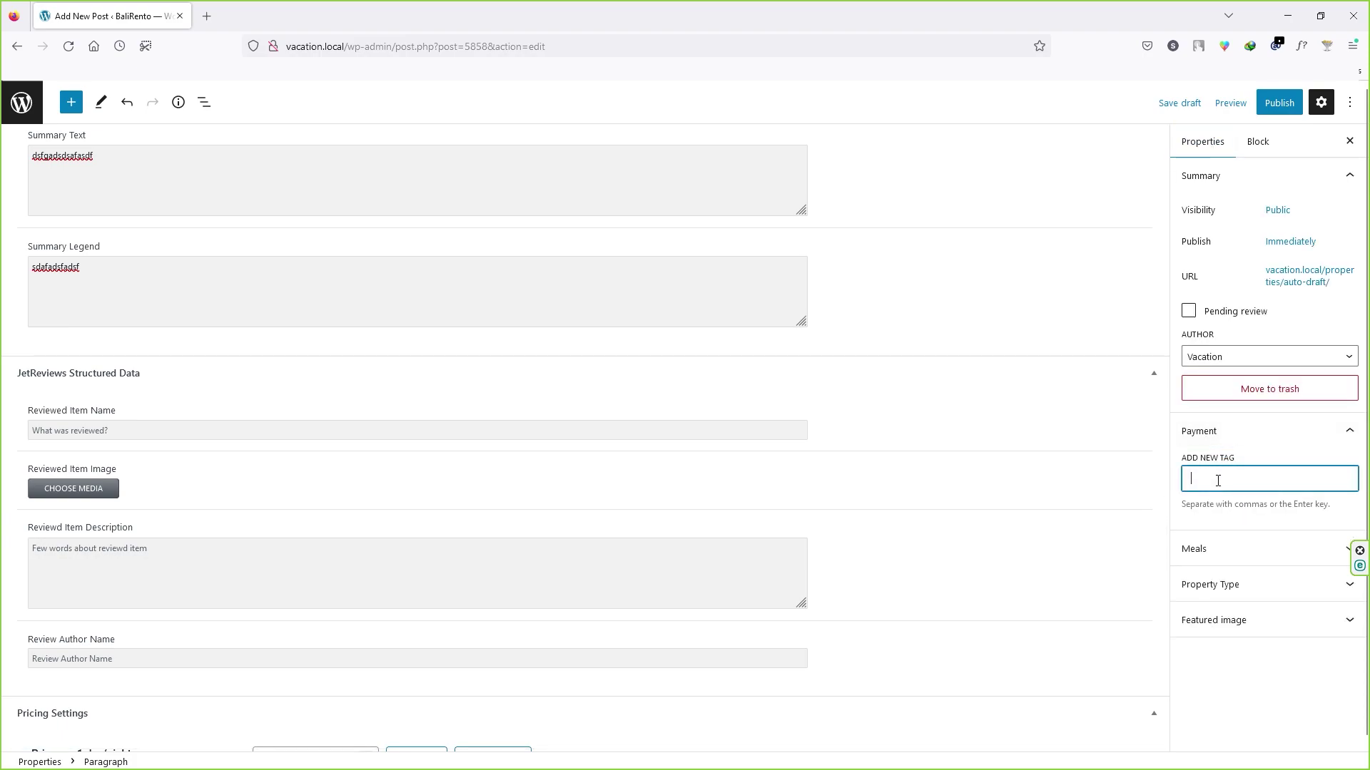
pyautogui.click(1213, 549)
pyautogui.click(1208, 594)
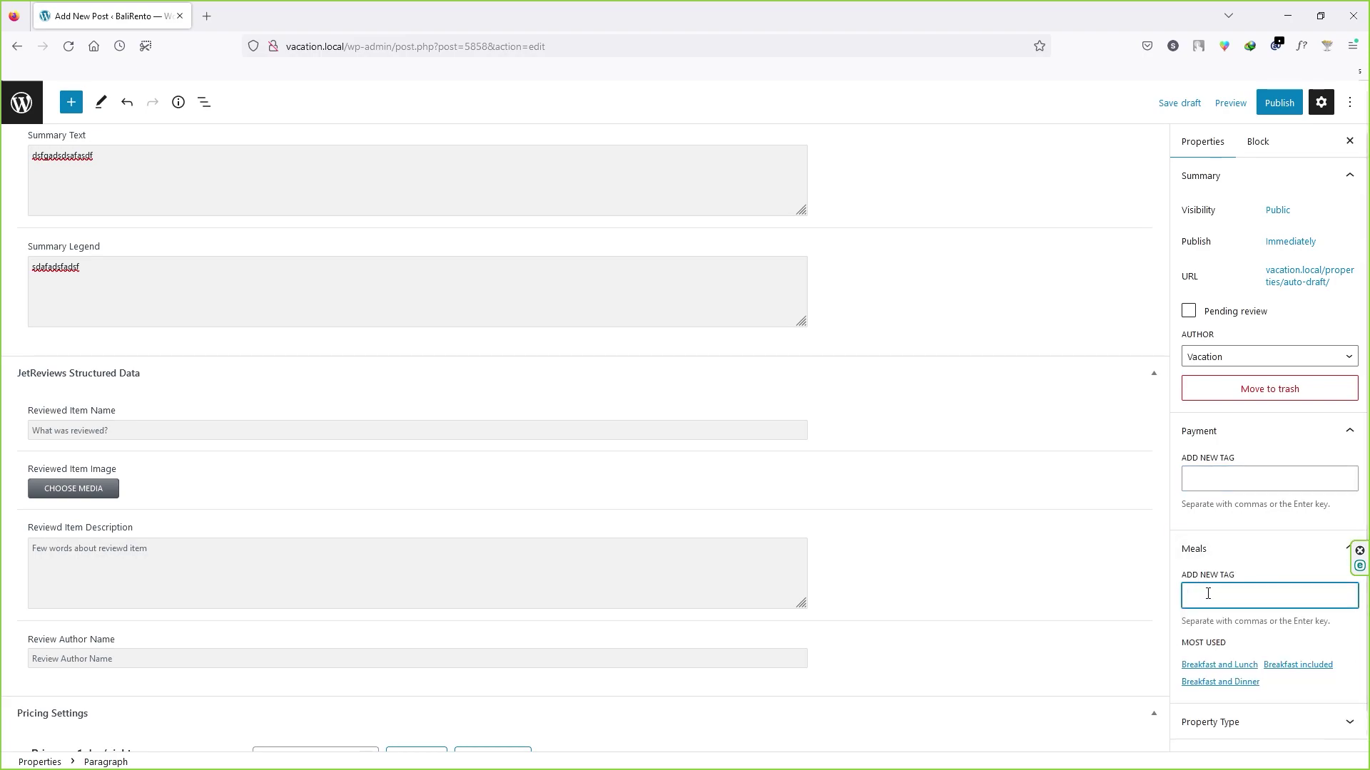
pyautogui.click(1221, 665)
pyautogui.click(1292, 670)
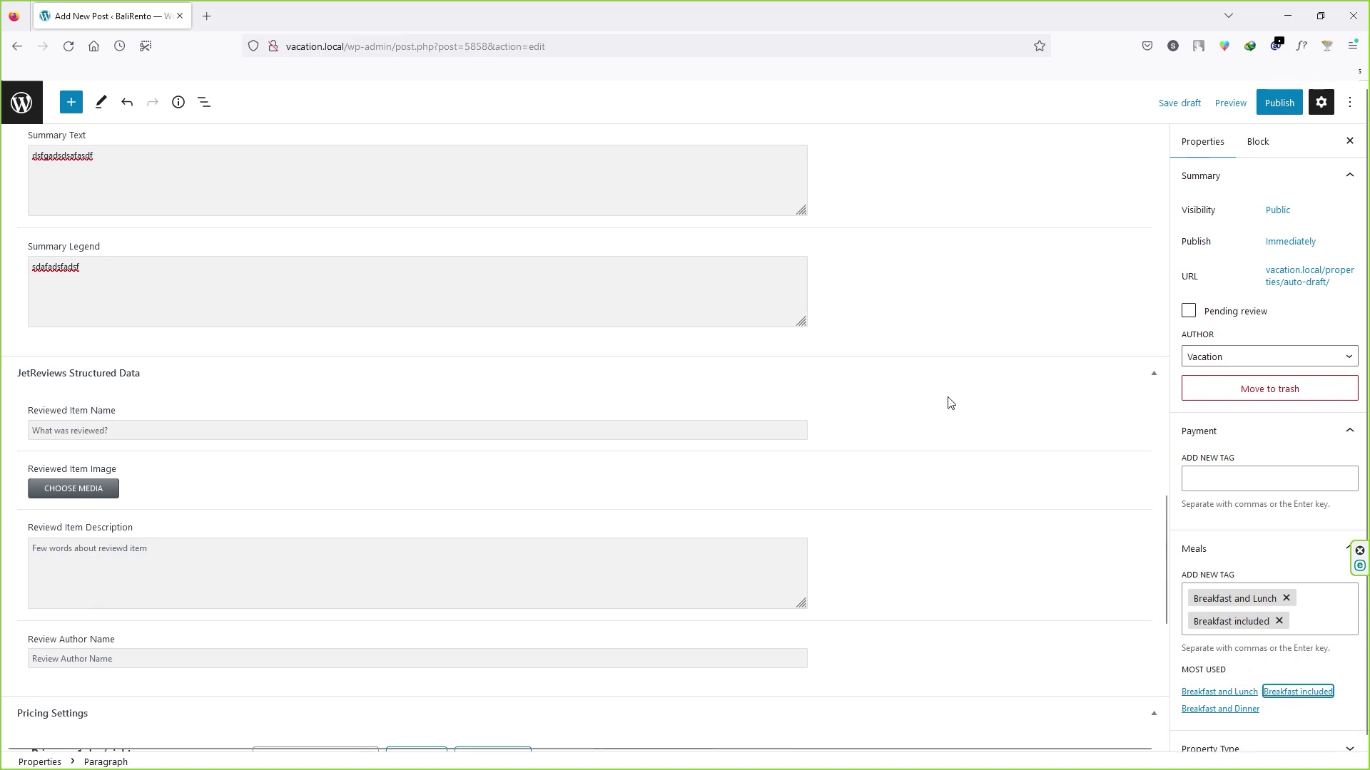
pyautogui.scroll(-3, 961, 351)
pyautogui.scroll(-1, 1246, 479)
# Step: Set the Property Type to House
pyautogui.click(1243, 689)
pyautogui.click(1229, 684)
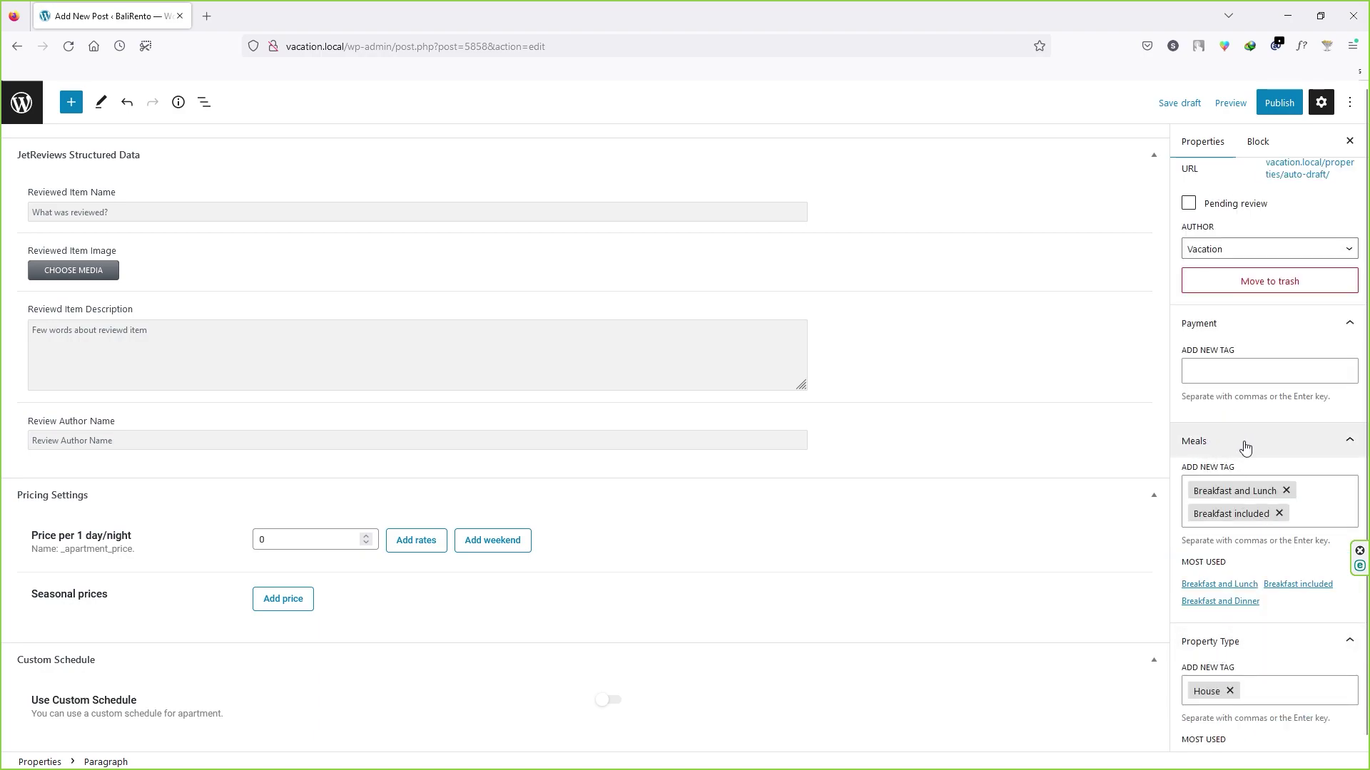
pyautogui.scroll(-1, 1245, 554)
pyautogui.scroll(-1, 1244, 554)
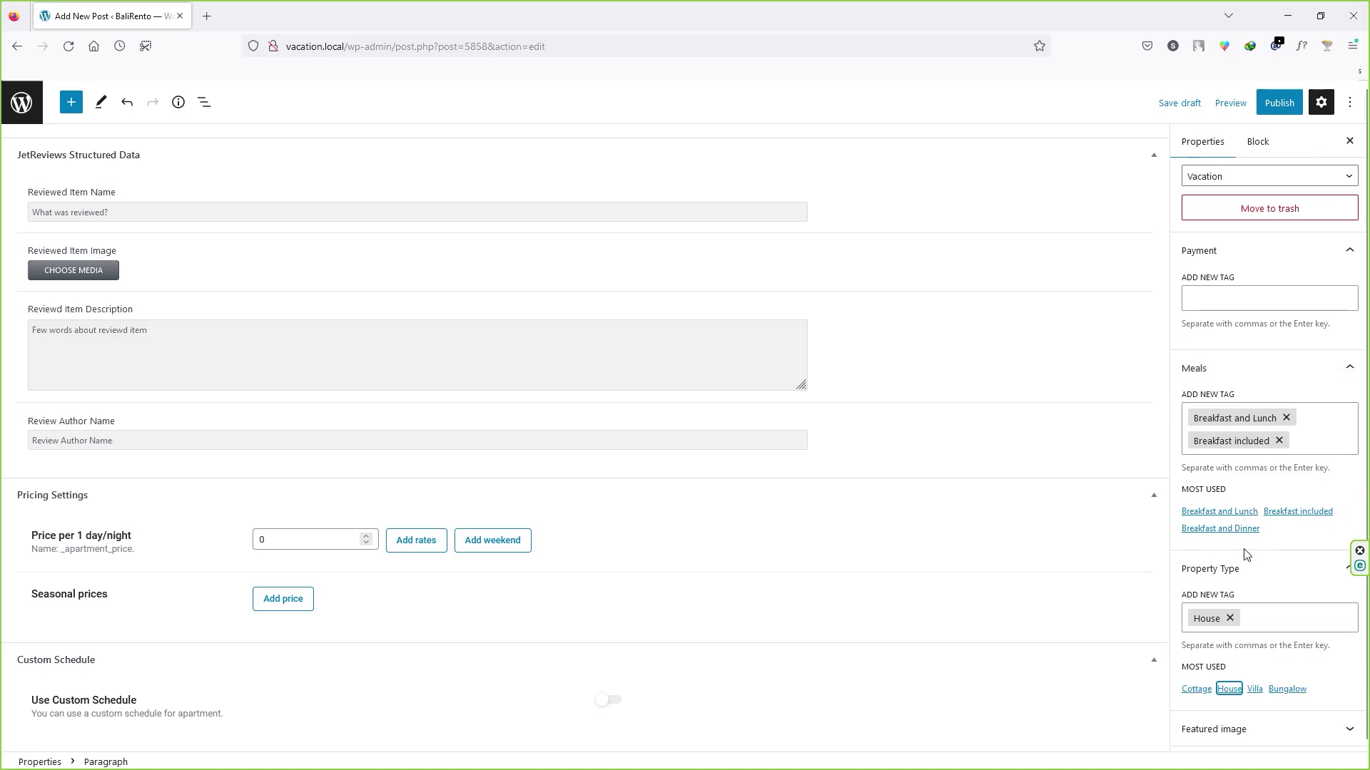
# Step: Set the reinforest_house photo as the featured image
pyautogui.click(1237, 727)
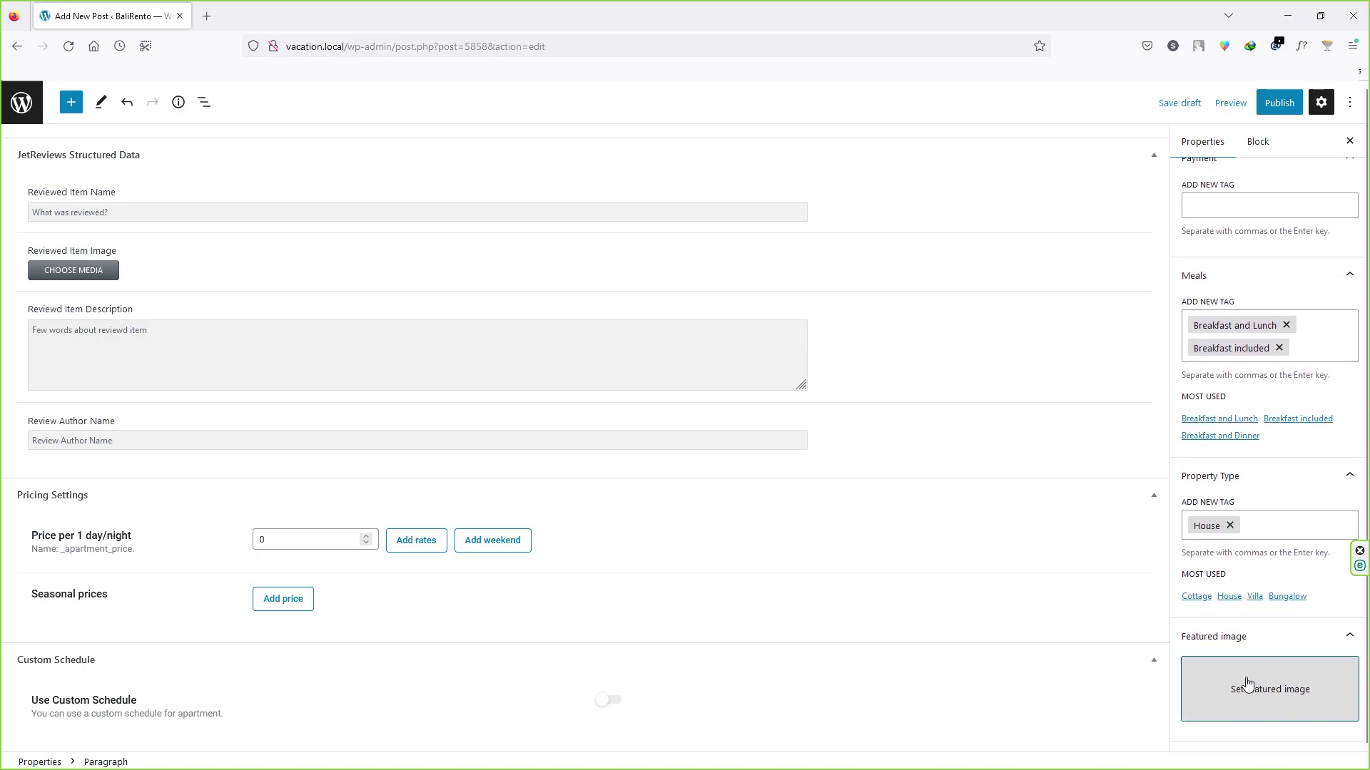
pyautogui.click(1253, 688)
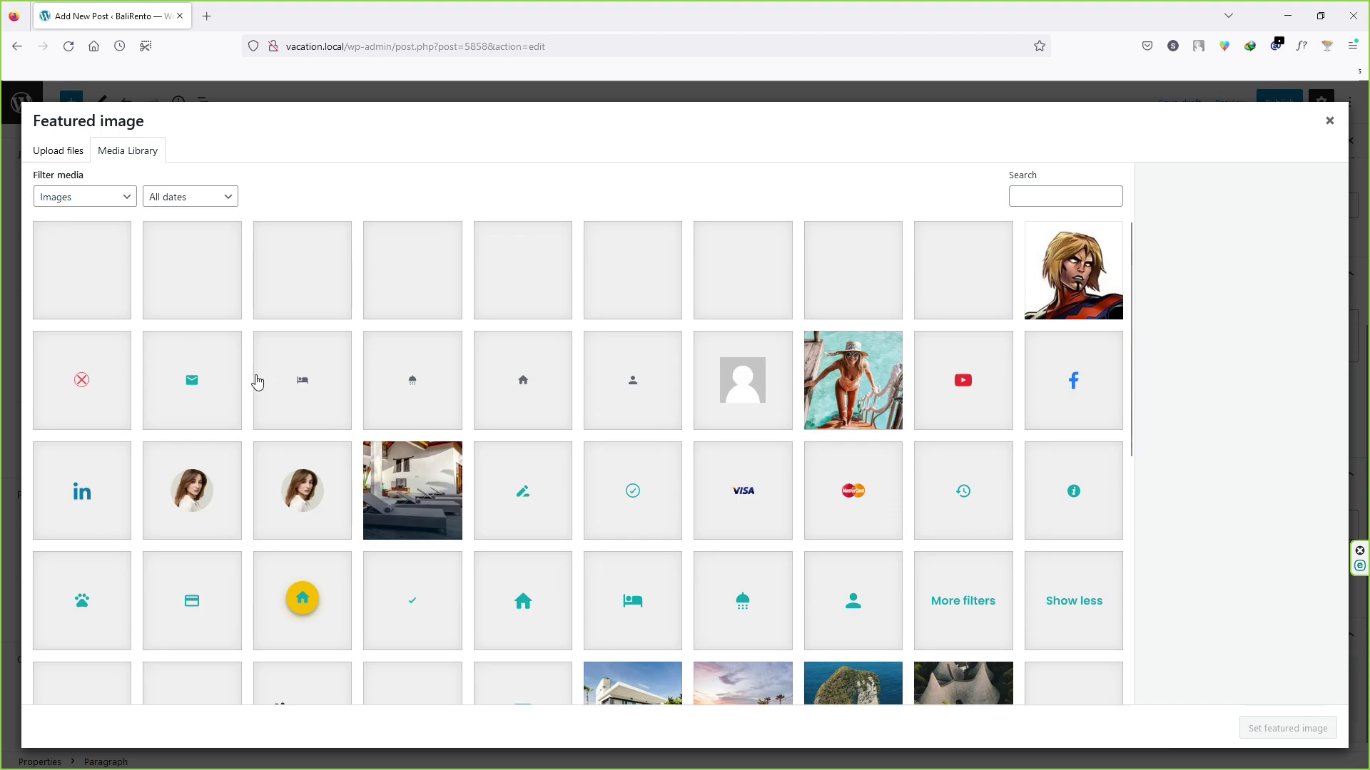
pyautogui.click(406, 477)
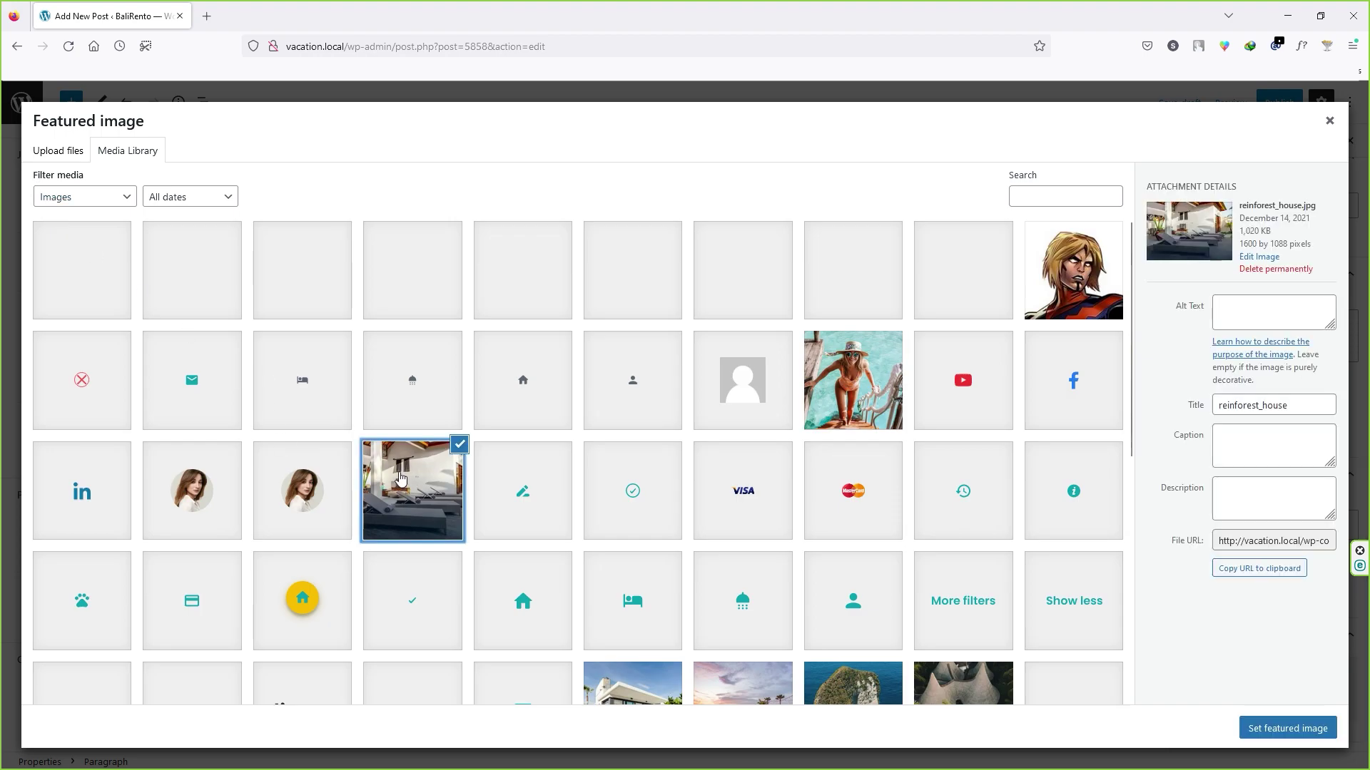
pyautogui.click(1277, 729)
pyautogui.scroll(20, 249, 630)
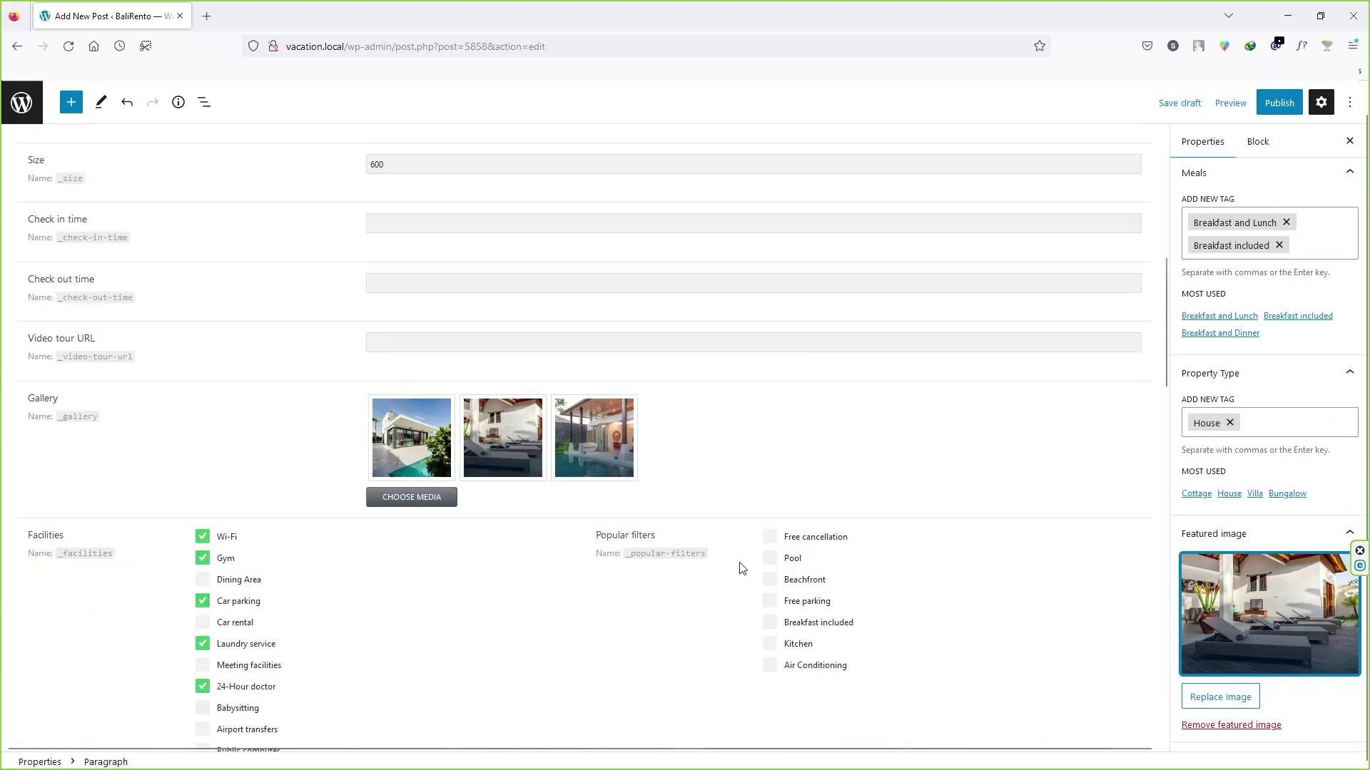
# Step: Publish the Simple Home property and open its live page
pyautogui.click(1277, 104)
pyautogui.click(1235, 110)
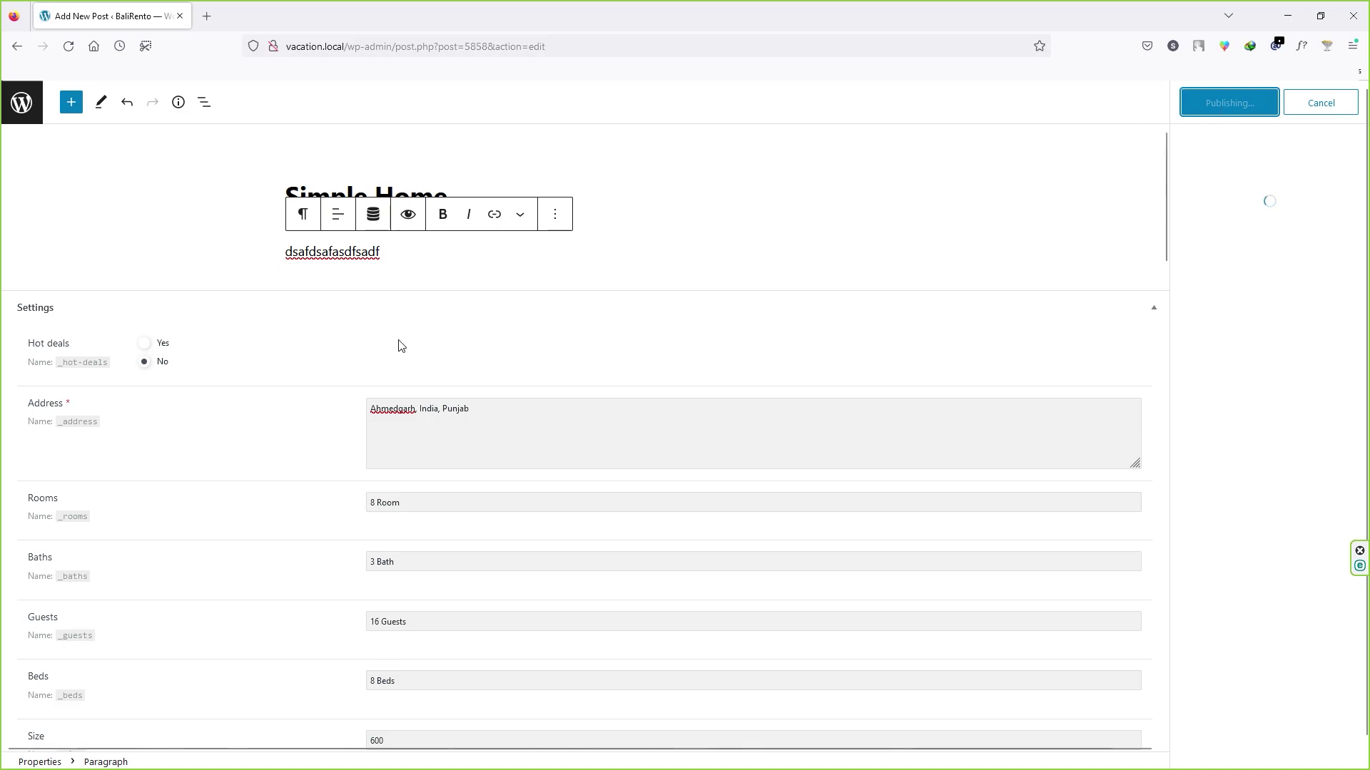
pyautogui.click(1224, 257)
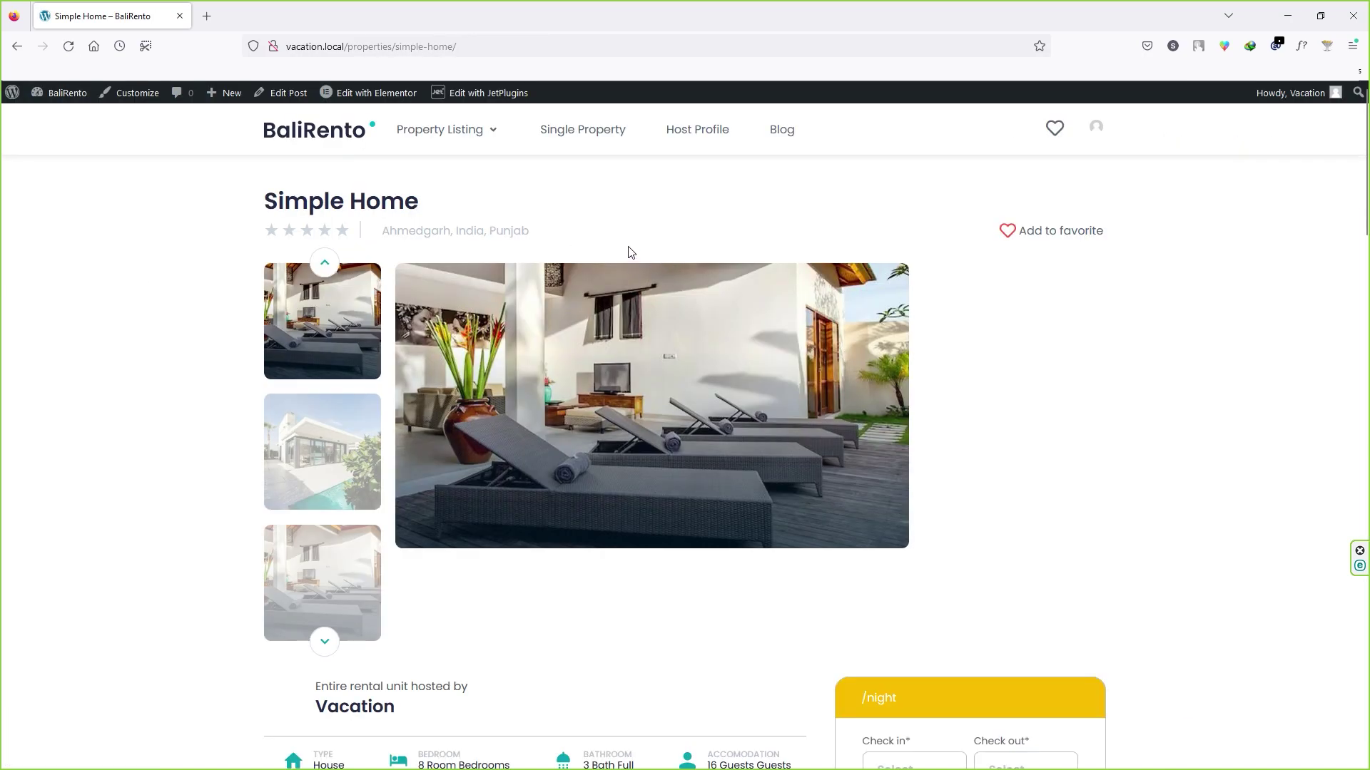
# Step: Review the live page's address, description, details and facilities list
pyautogui.moveTo(396, 228); pyautogui.dragTo(490, 230)
pyautogui.click(520, 224)
pyautogui.scroll(-8, 446, 186)
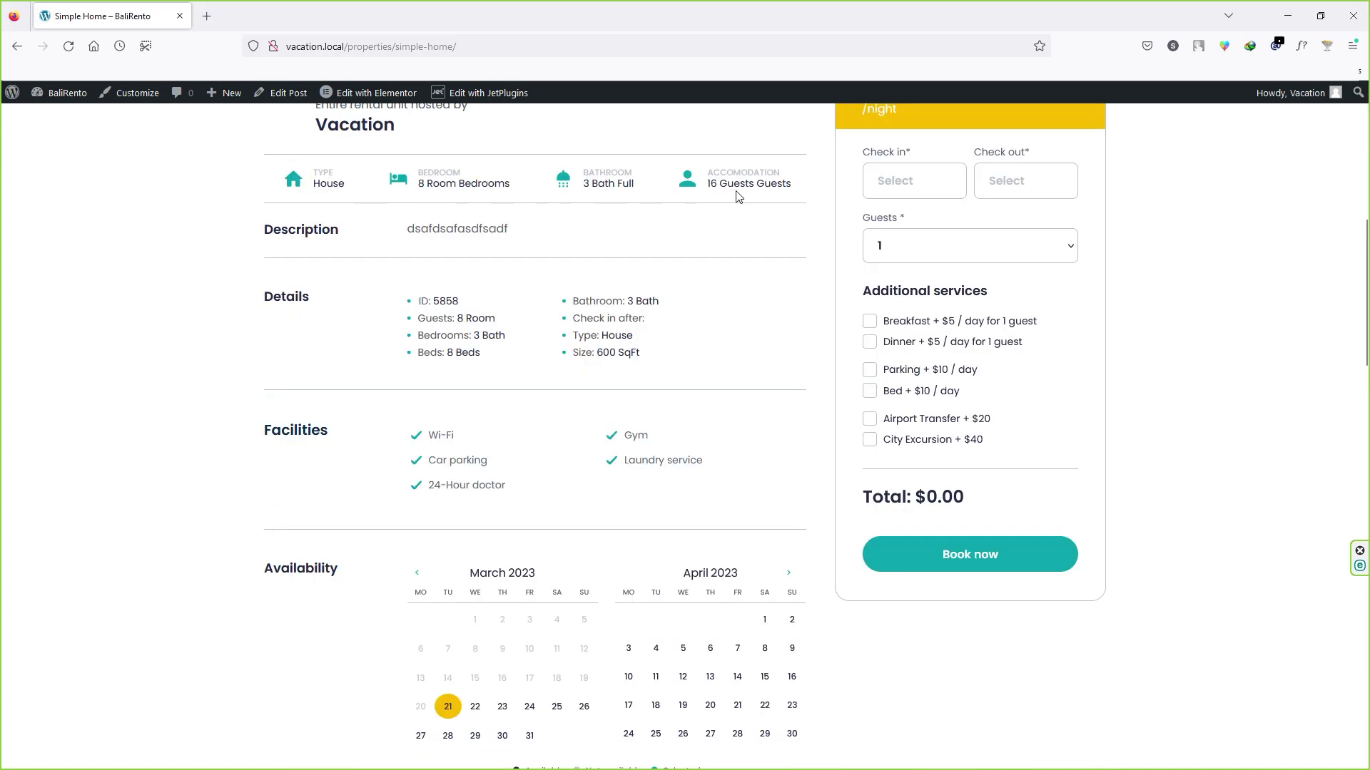
pyautogui.moveTo(403, 228); pyautogui.dragTo(505, 229)
pyautogui.click(511, 245)
pyautogui.moveTo(570, 295); pyautogui.dragTo(646, 364)
pyautogui.click(516, 407)
pyautogui.scroll(-2, 439, 410)
pyautogui.moveTo(444, 314); pyautogui.dragTo(470, 339)
pyautogui.scroll(-1, 371, 408)
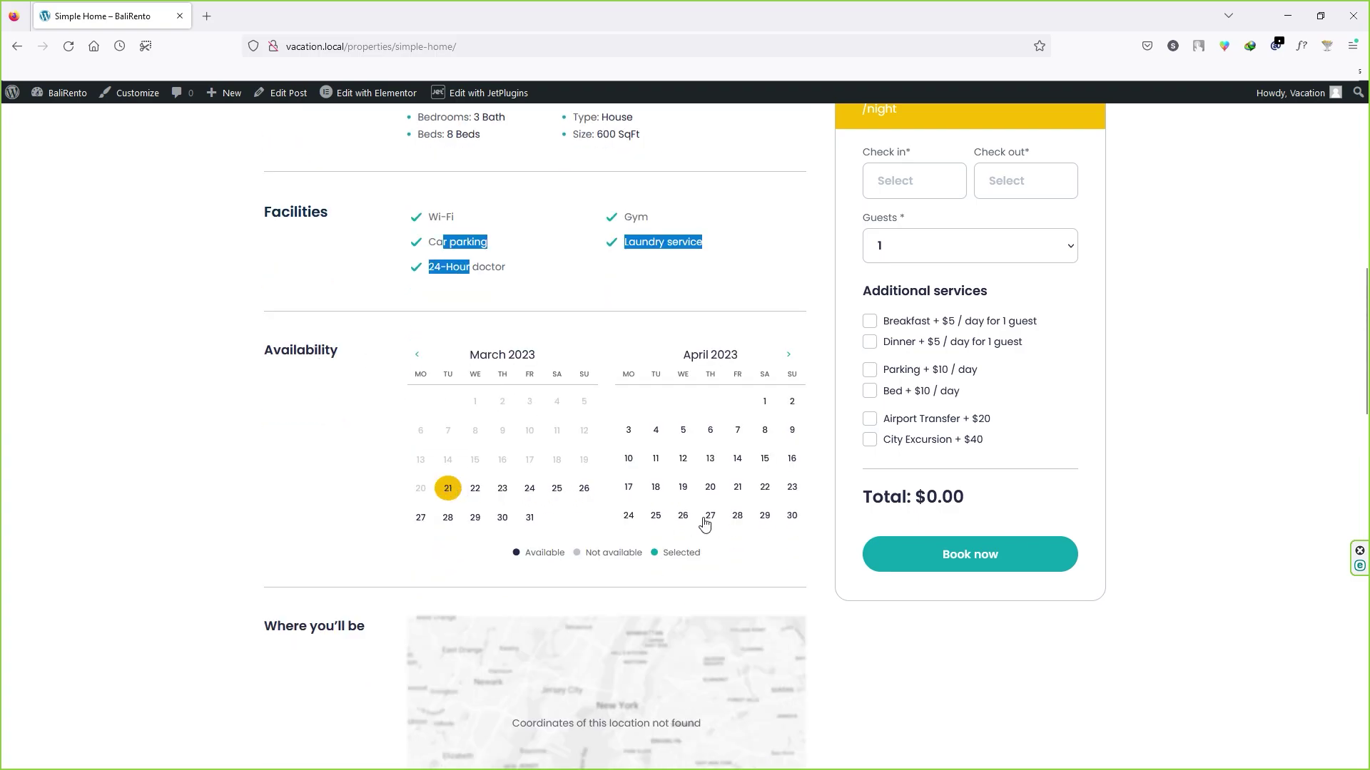
# Step: Choose 30.04.2023 as check-in and check-out in the availability calendar
pyautogui.click(792, 515)
pyautogui.scroll(-5, 348, 294)
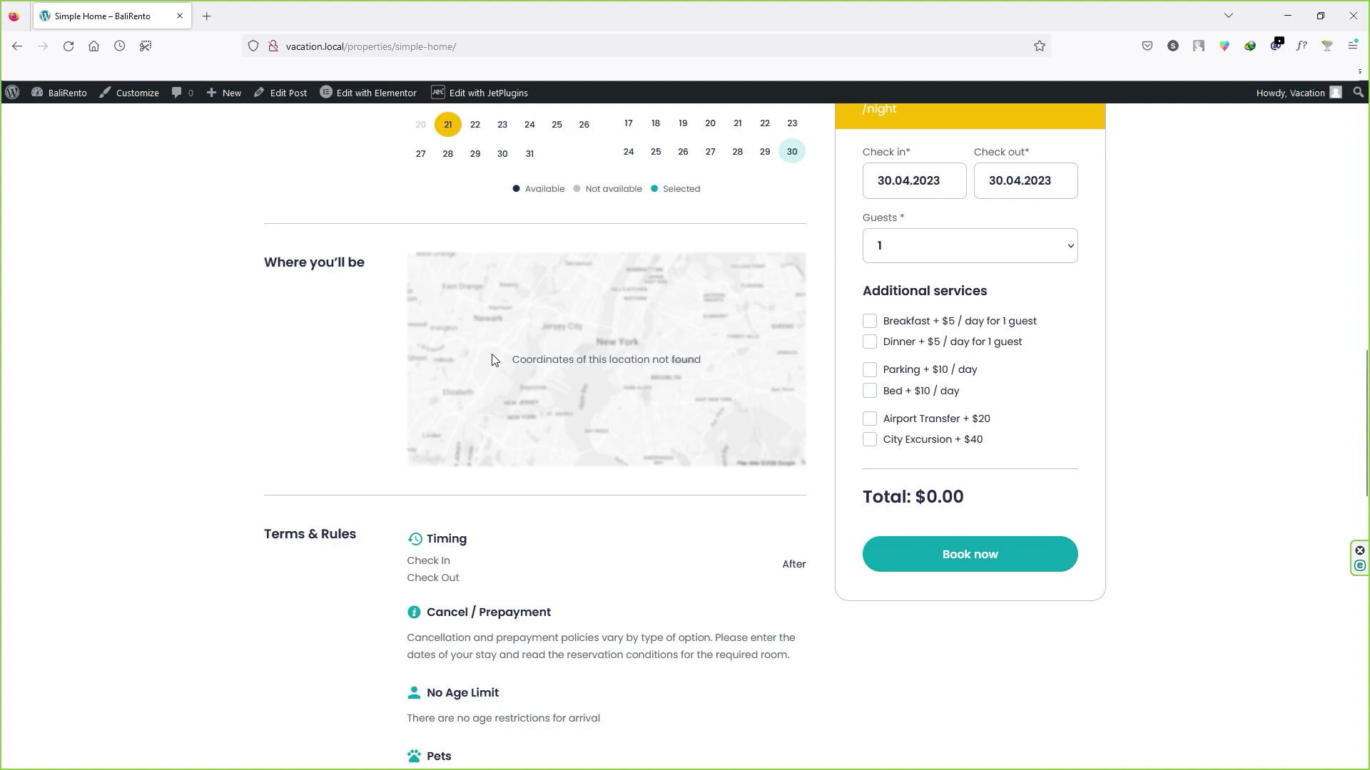
pyautogui.scroll(-3, 318, 403)
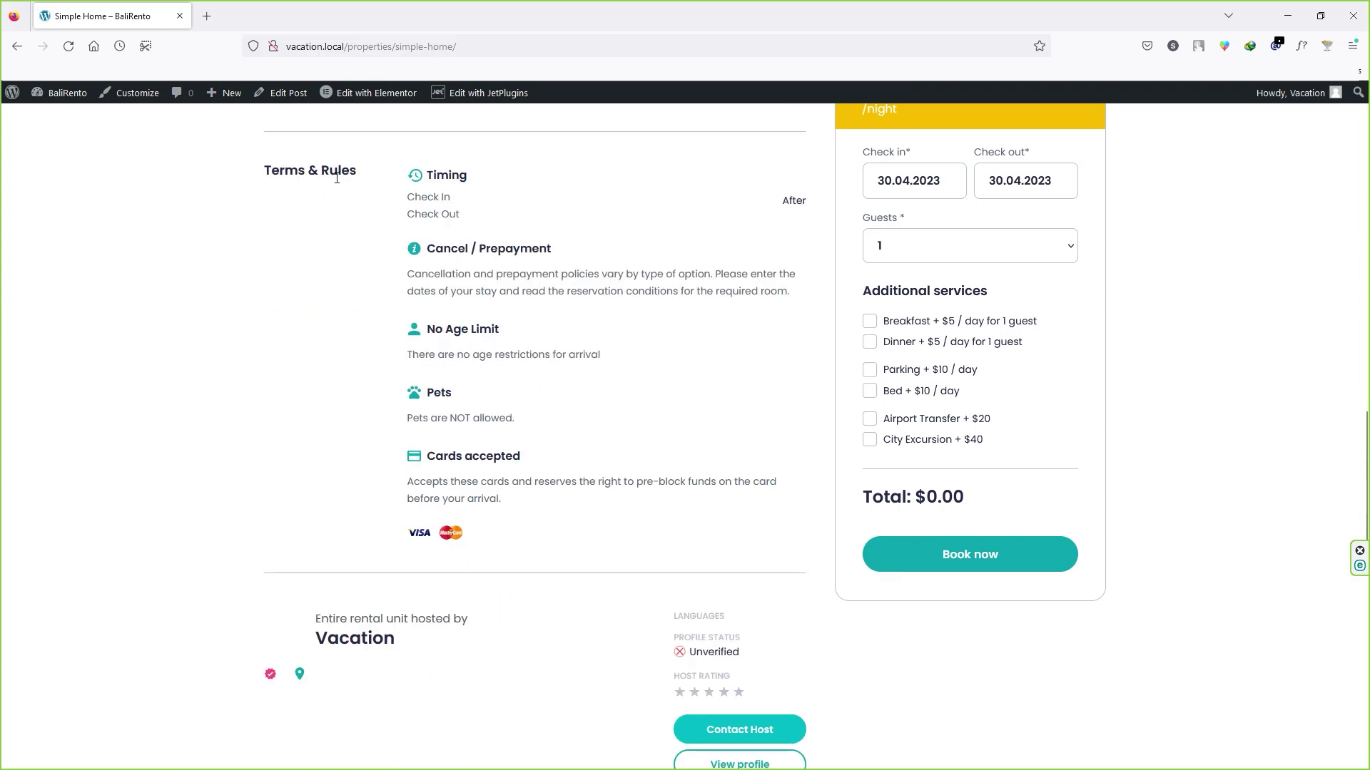
# Step: Review the cancellation policy, pets rule and accepted cards on the page
pyautogui.moveTo(464, 276); pyautogui.dragTo(475, 293)
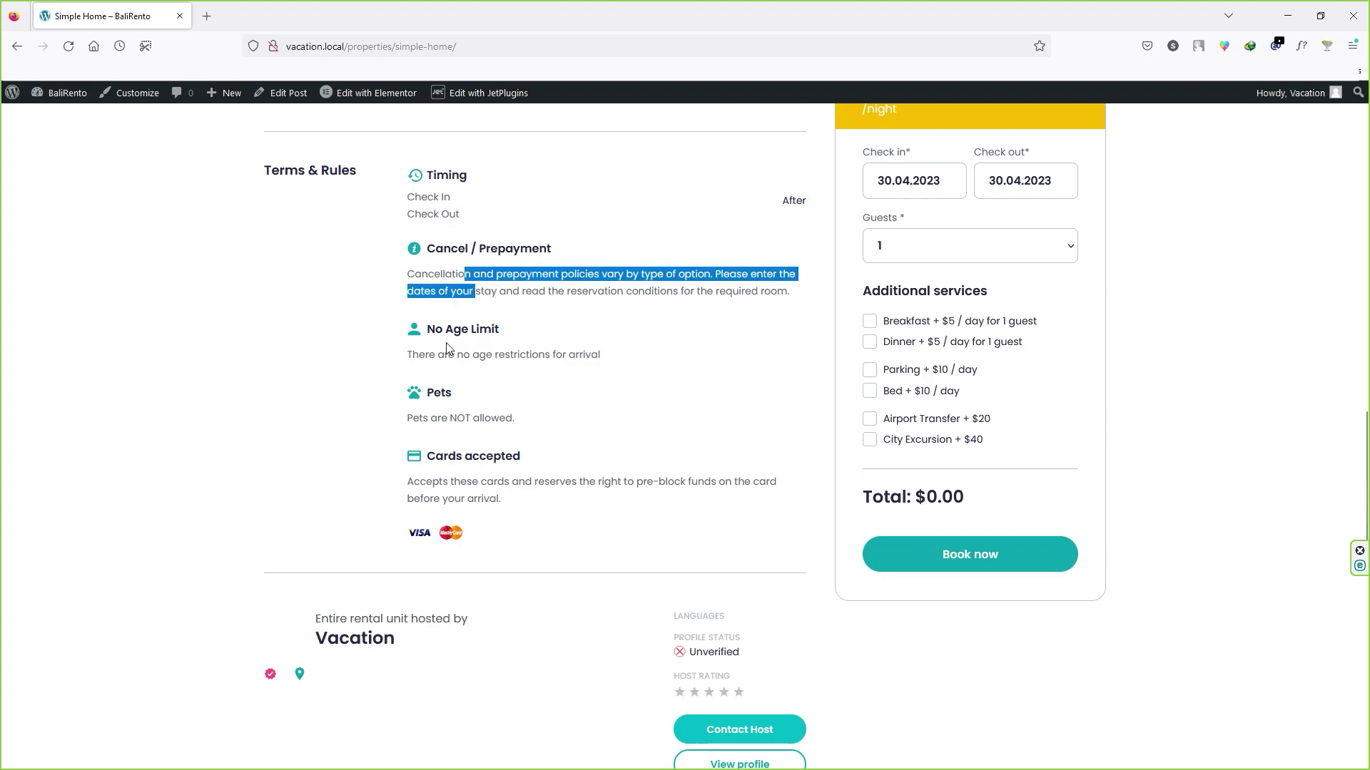
pyautogui.click(474, 354)
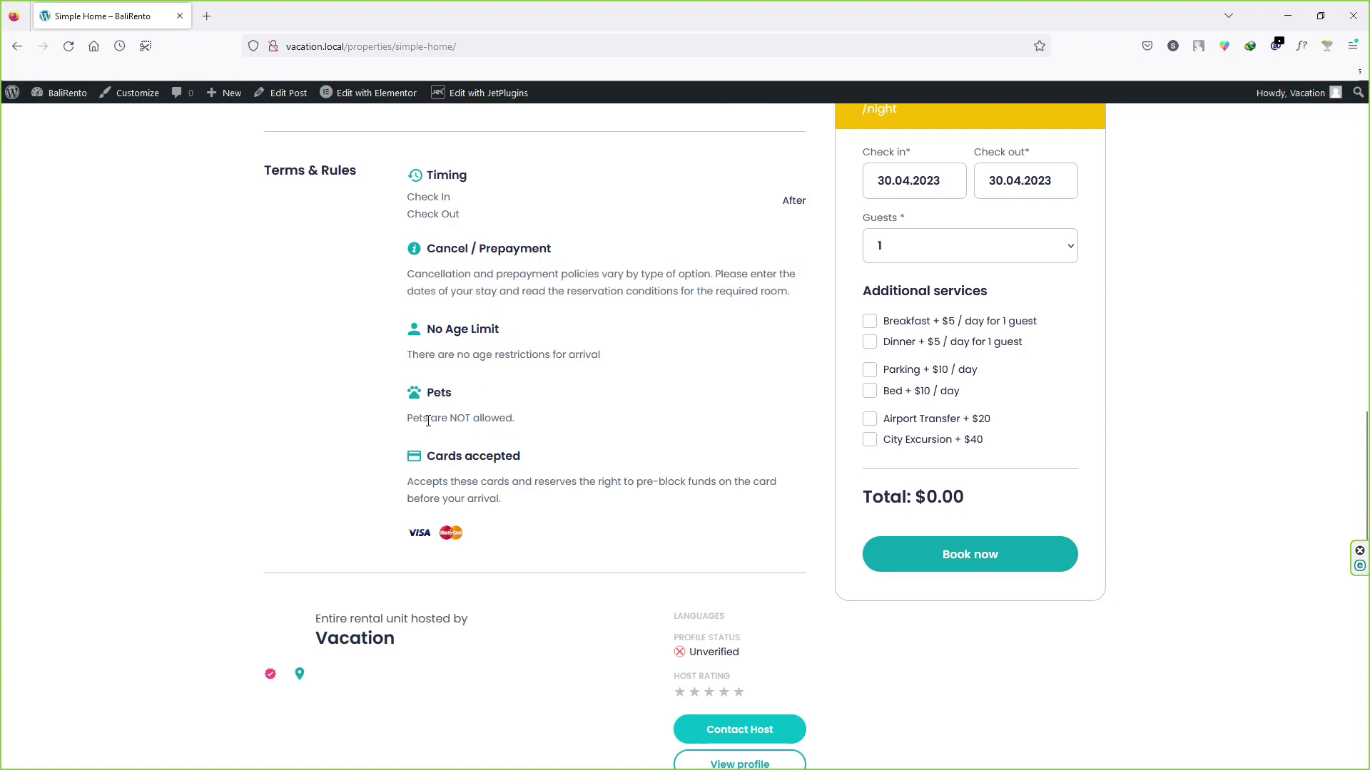
pyautogui.moveTo(424, 422); pyautogui.dragTo(479, 422)
pyautogui.click(487, 422)
pyautogui.moveTo(434, 489); pyautogui.dragTo(498, 501)
pyautogui.click(496, 502)
pyautogui.scroll(-3, 537, 544)
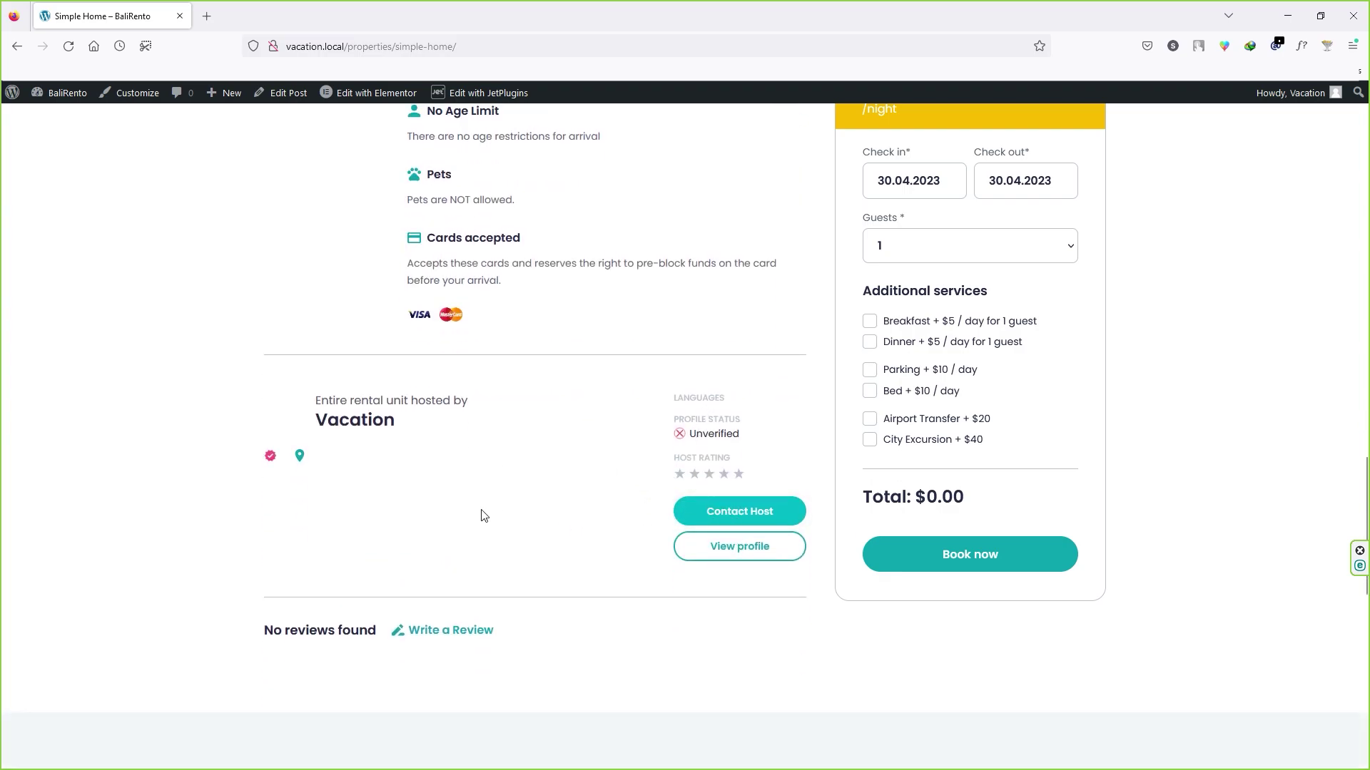
pyautogui.scroll(3, 489, 514)
pyautogui.scroll(15, 490, 514)
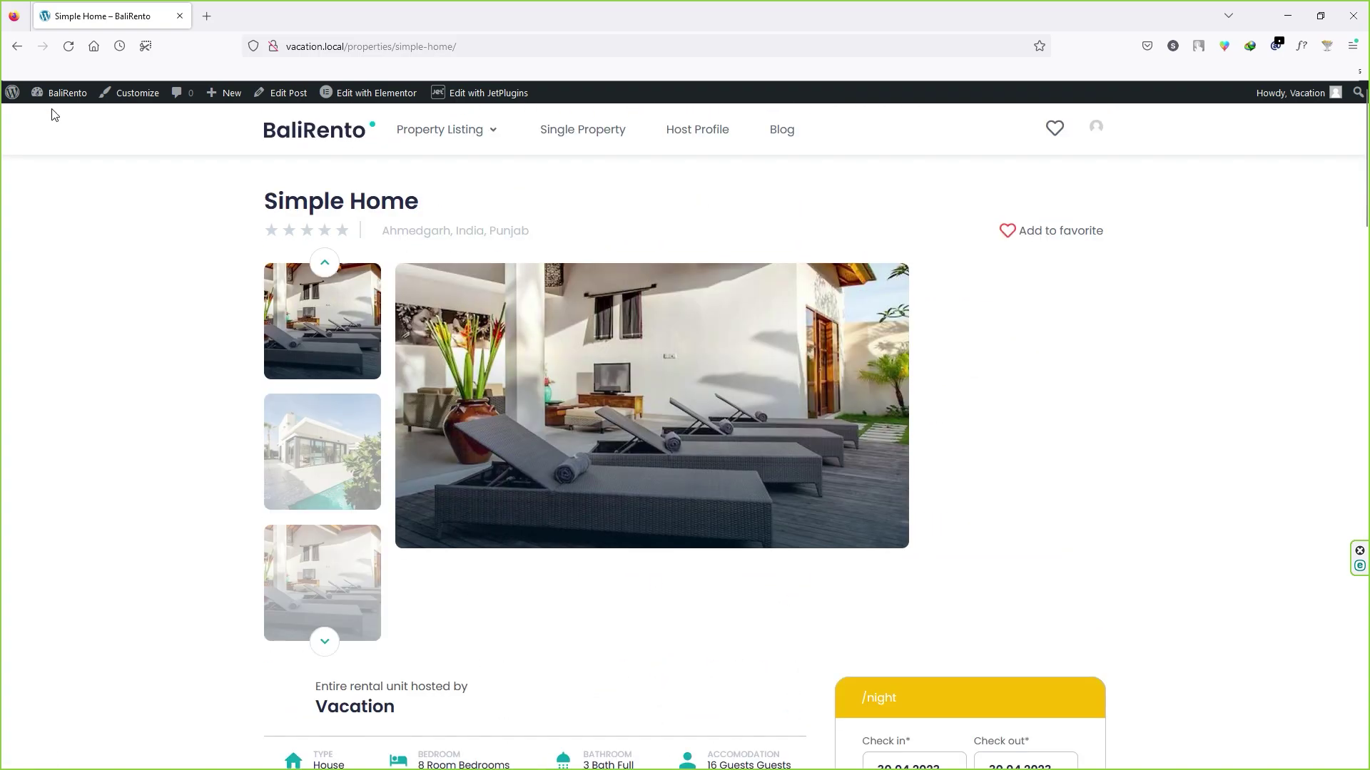
# Step: Open the Property Type terms list and check its bulk actions without applying any
pyautogui.click(56, 119)
pyautogui.moveTo(85, 306)
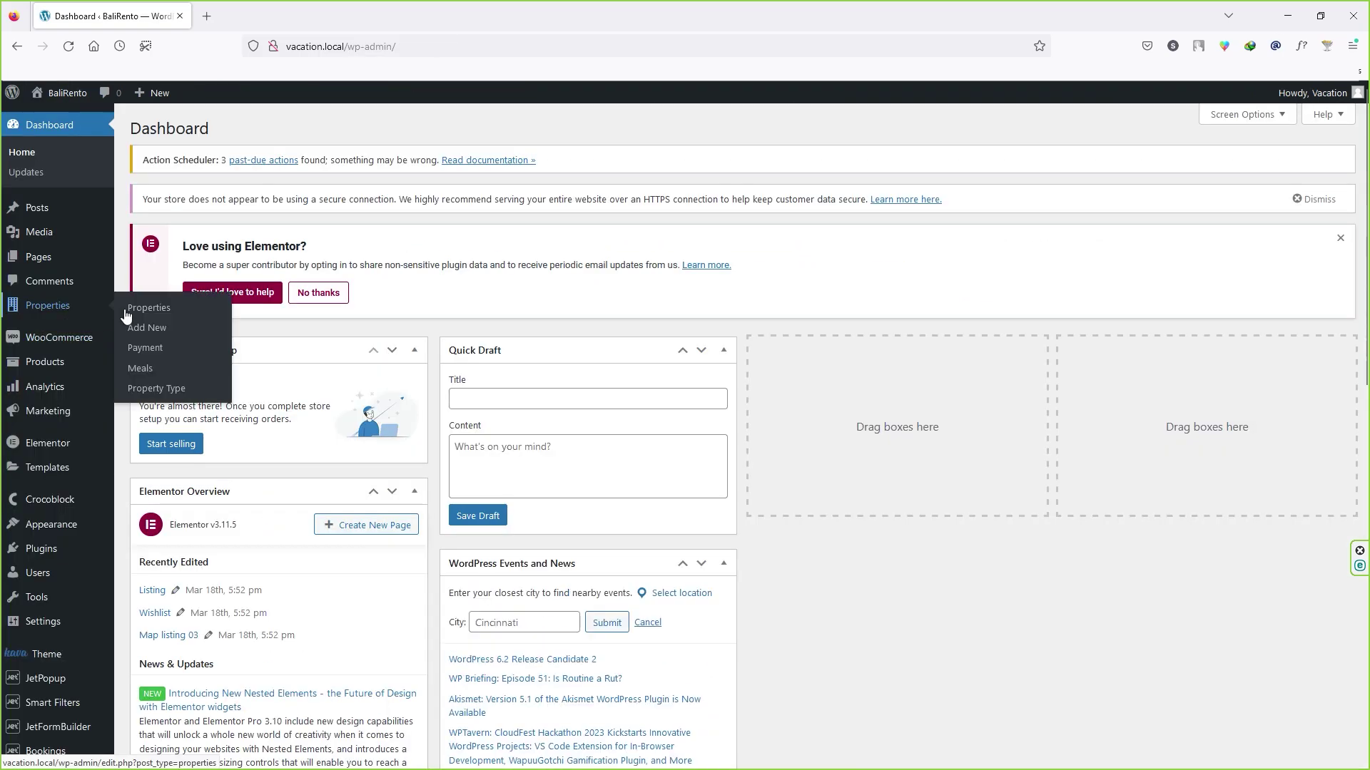
pyautogui.click(157, 390)
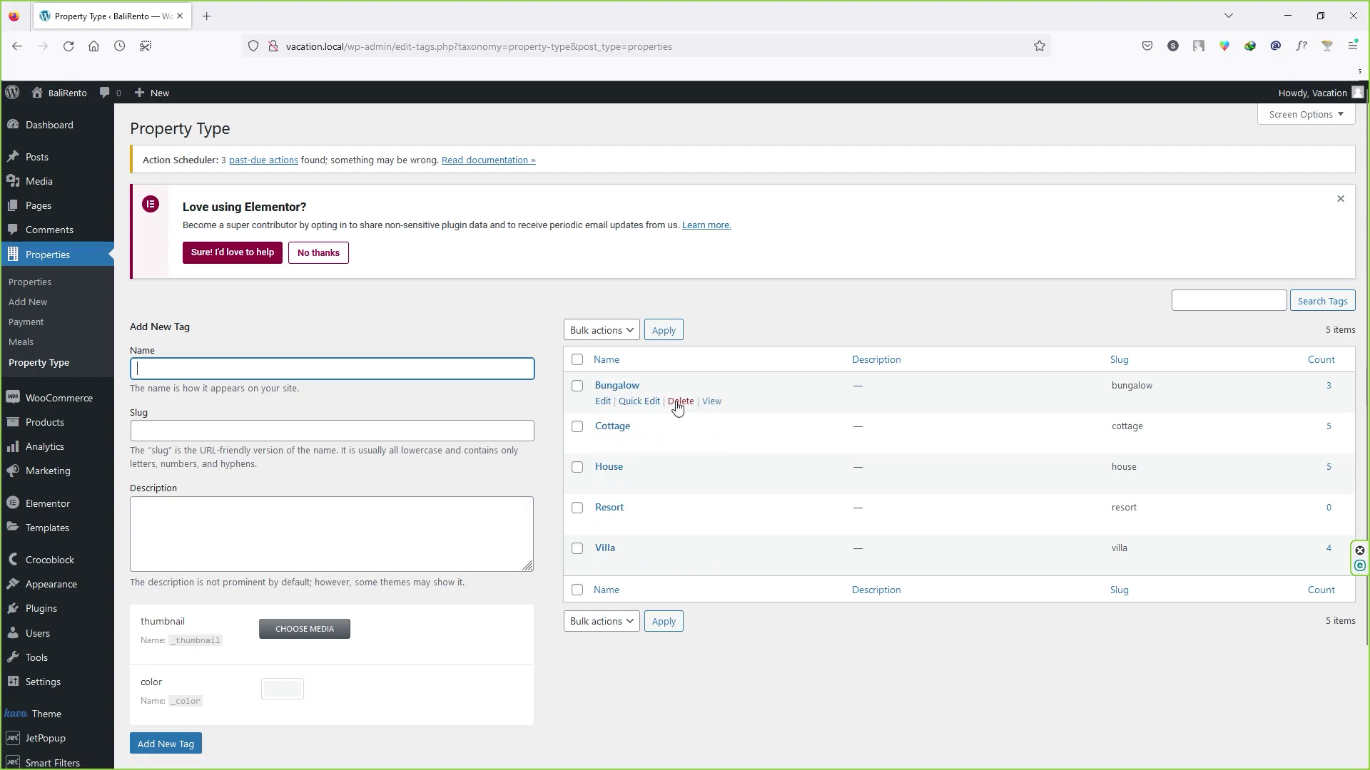
pyautogui.click(577, 359)
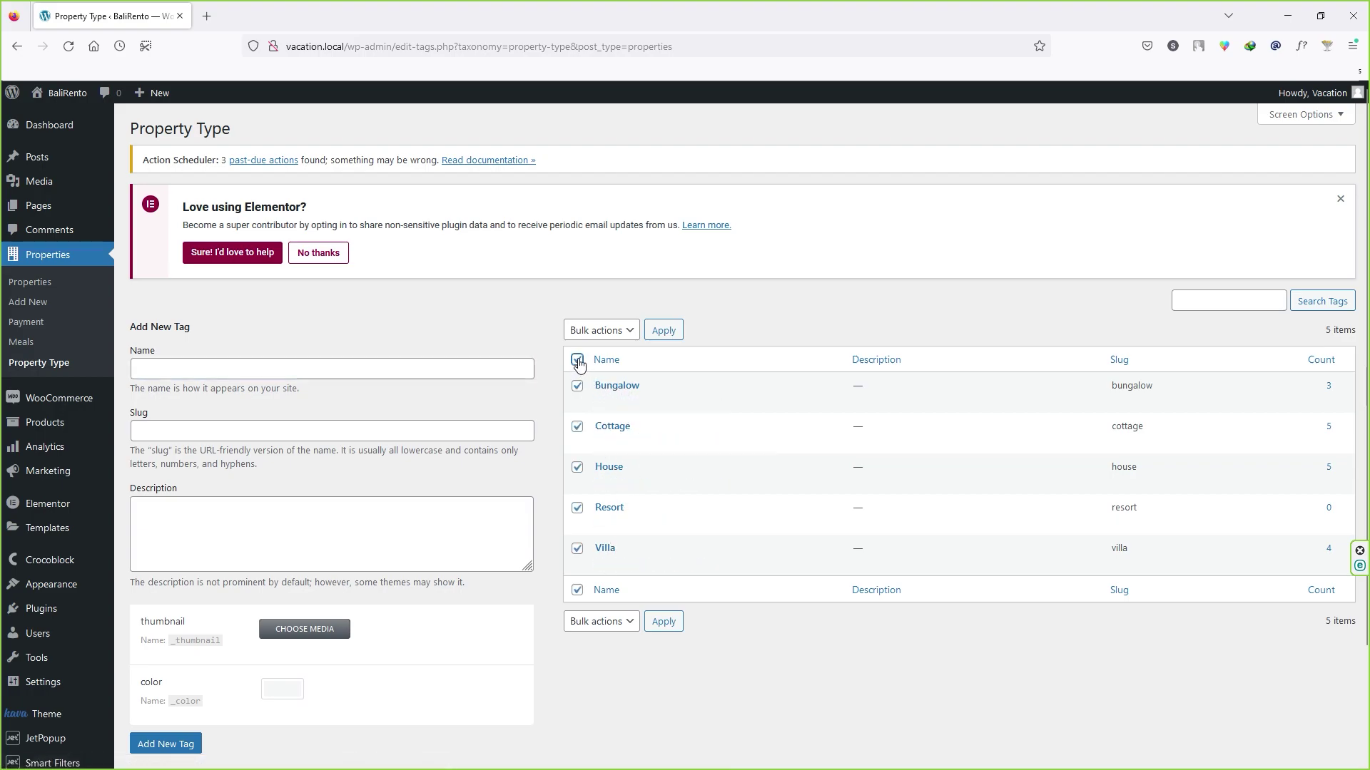
pyautogui.click(622, 331)
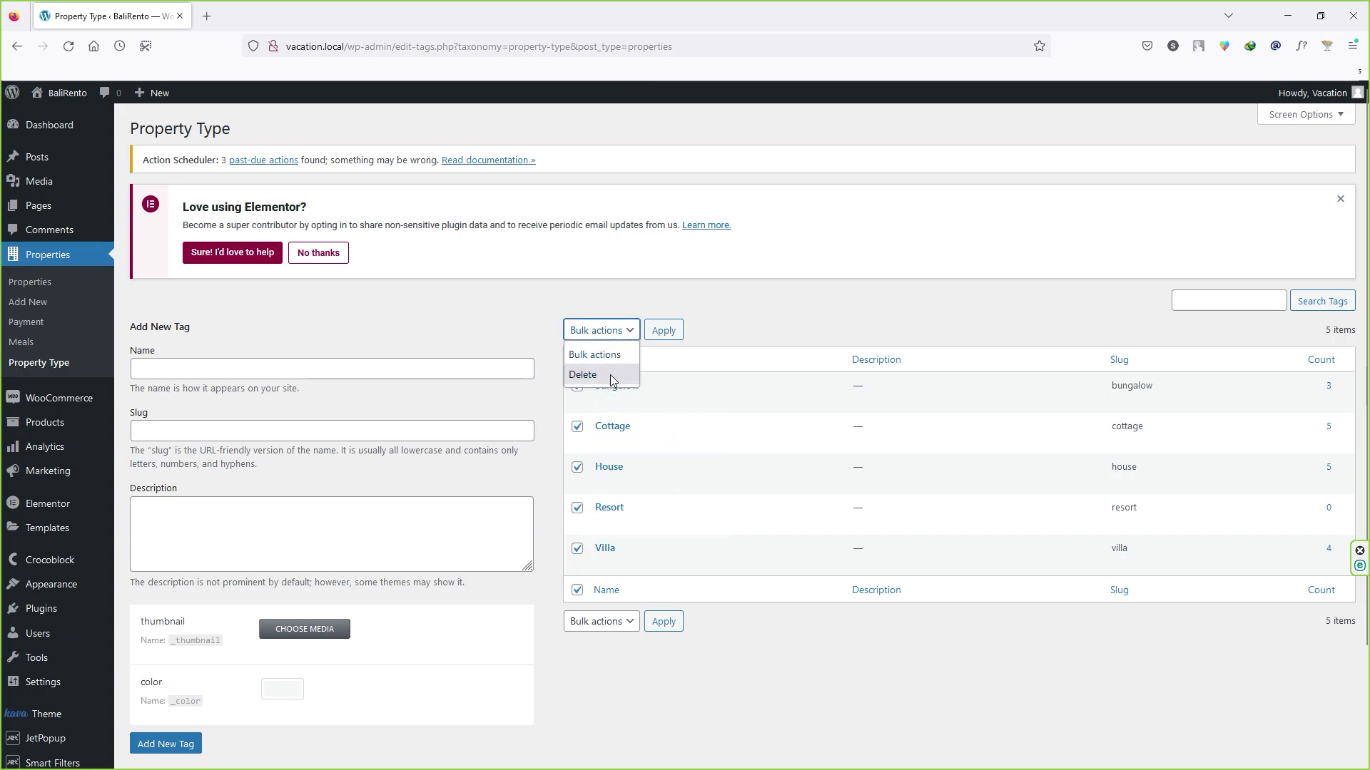
pyautogui.click(706, 345)
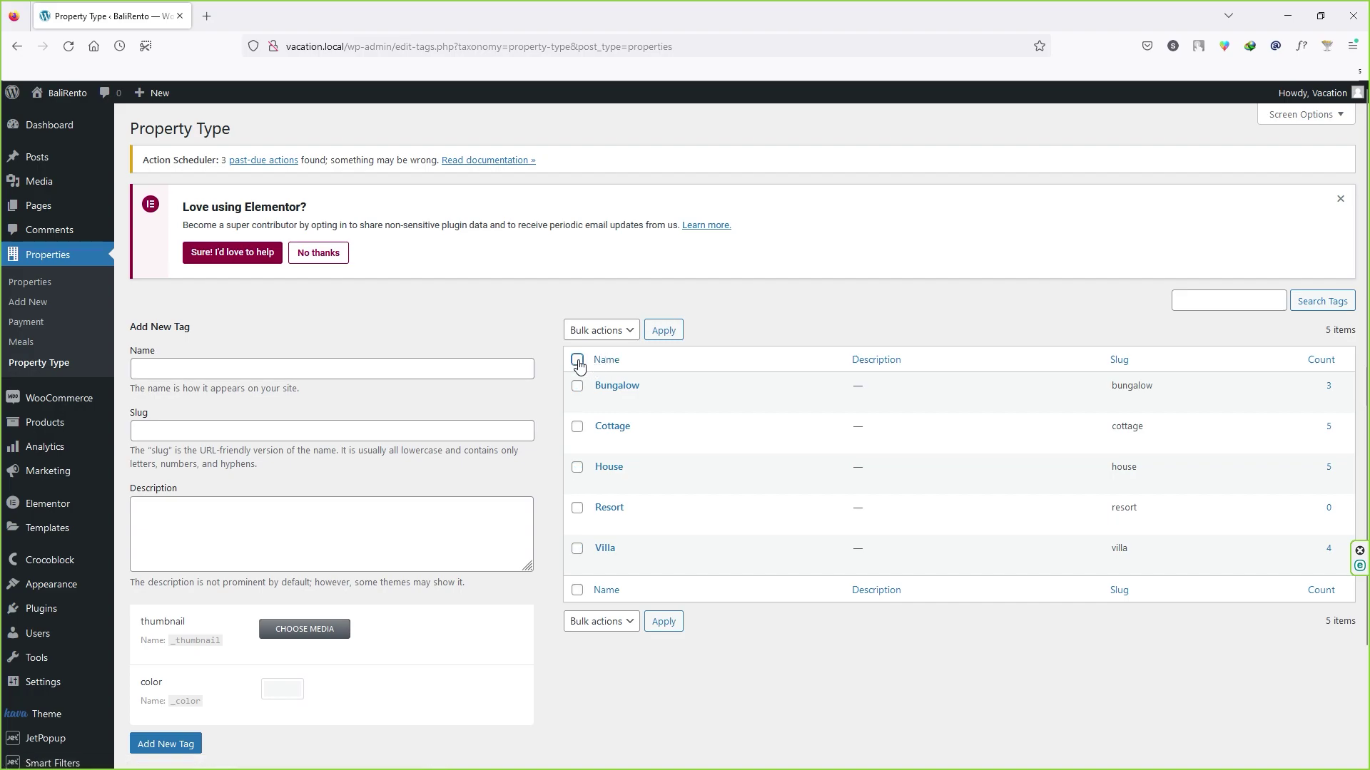
# Step: Add Simple Home as a new property type and switch to the Meals list
pyautogui.click(204, 370)
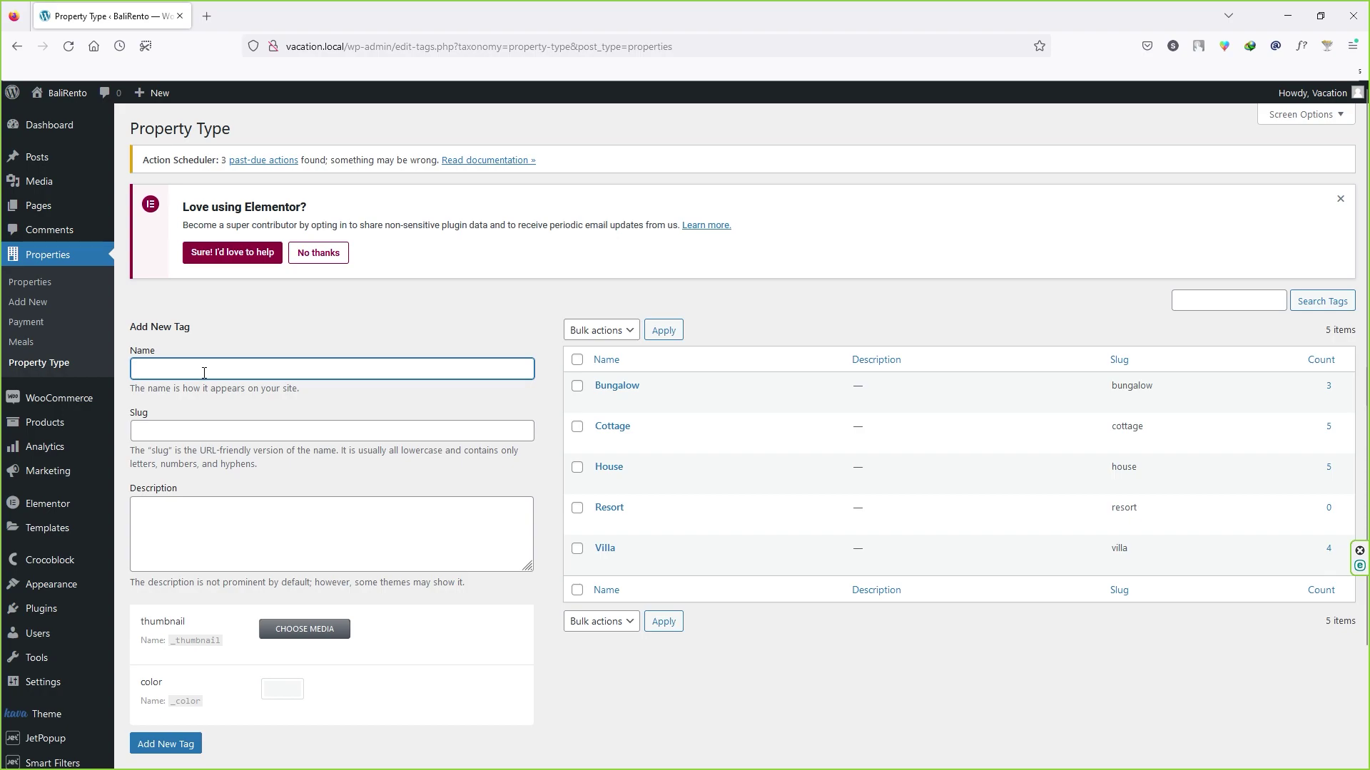
pyautogui.write('Simple Home')
pyautogui.scroll(-2, 170, 499)
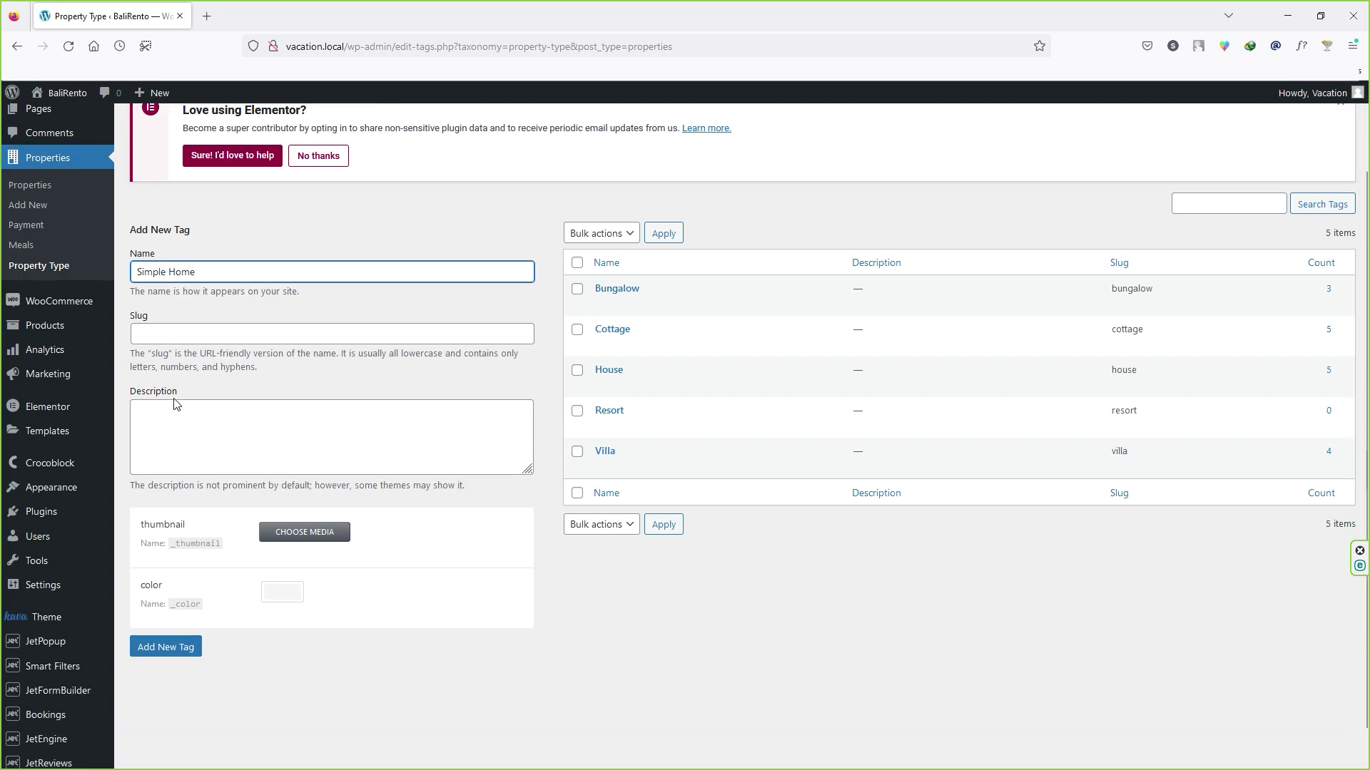
pyautogui.click(174, 618)
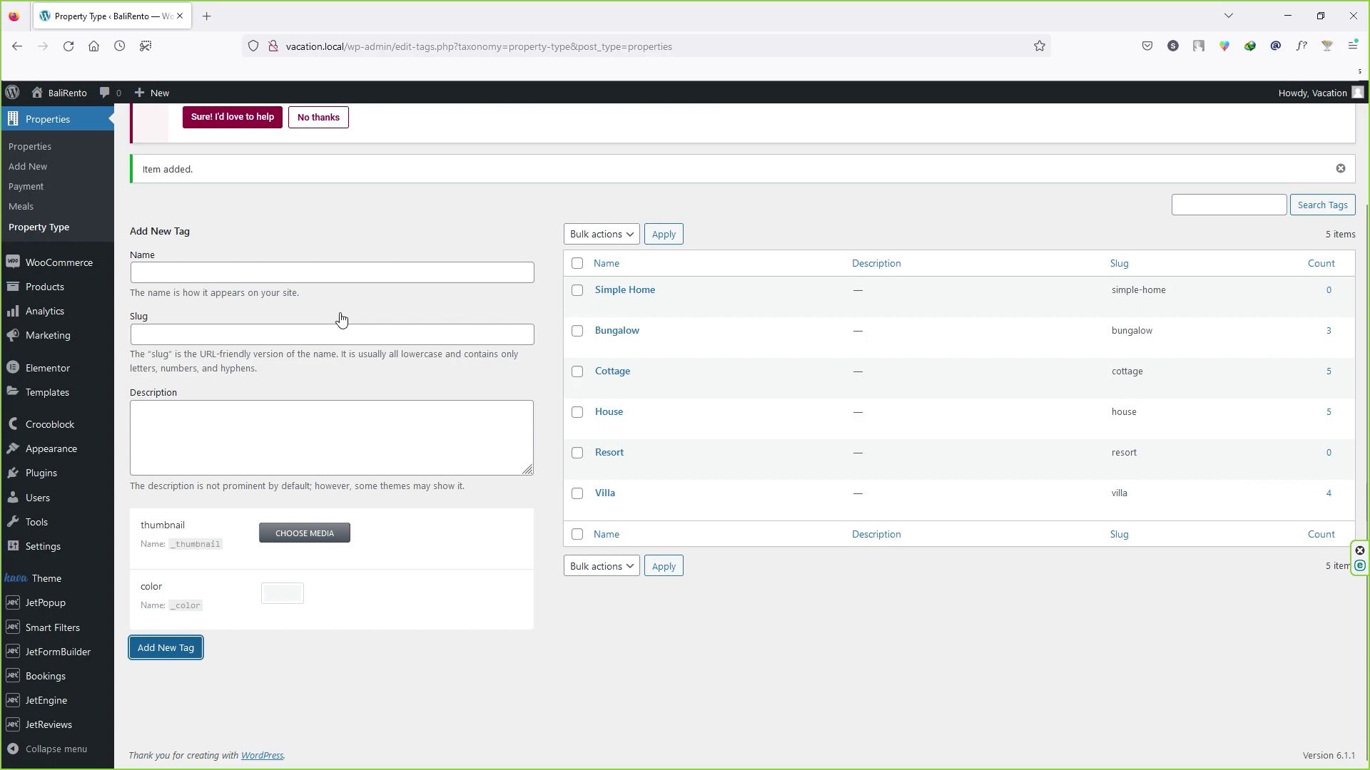
pyautogui.click(27, 209)
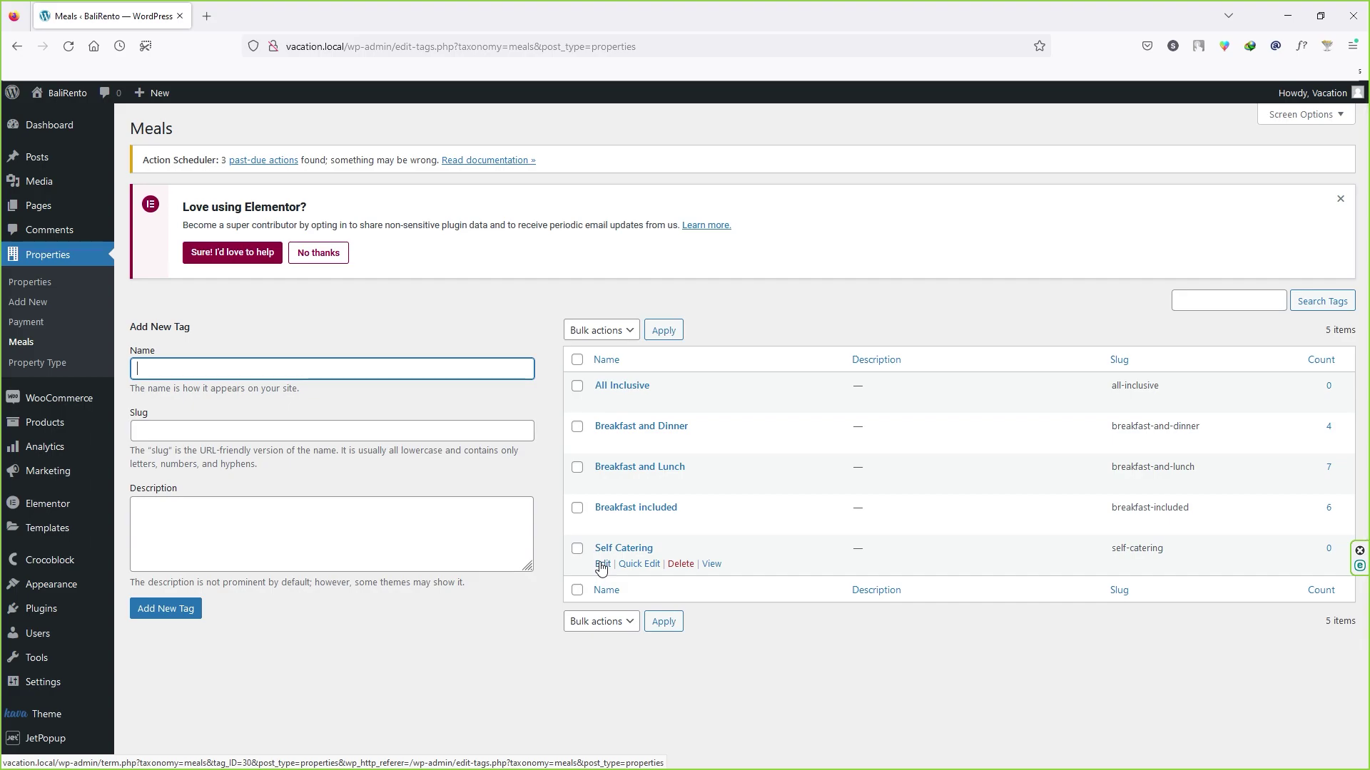
# Step: Select all five meal options to view bulk actions, then deselect them unchanged
pyautogui.click(578, 360)
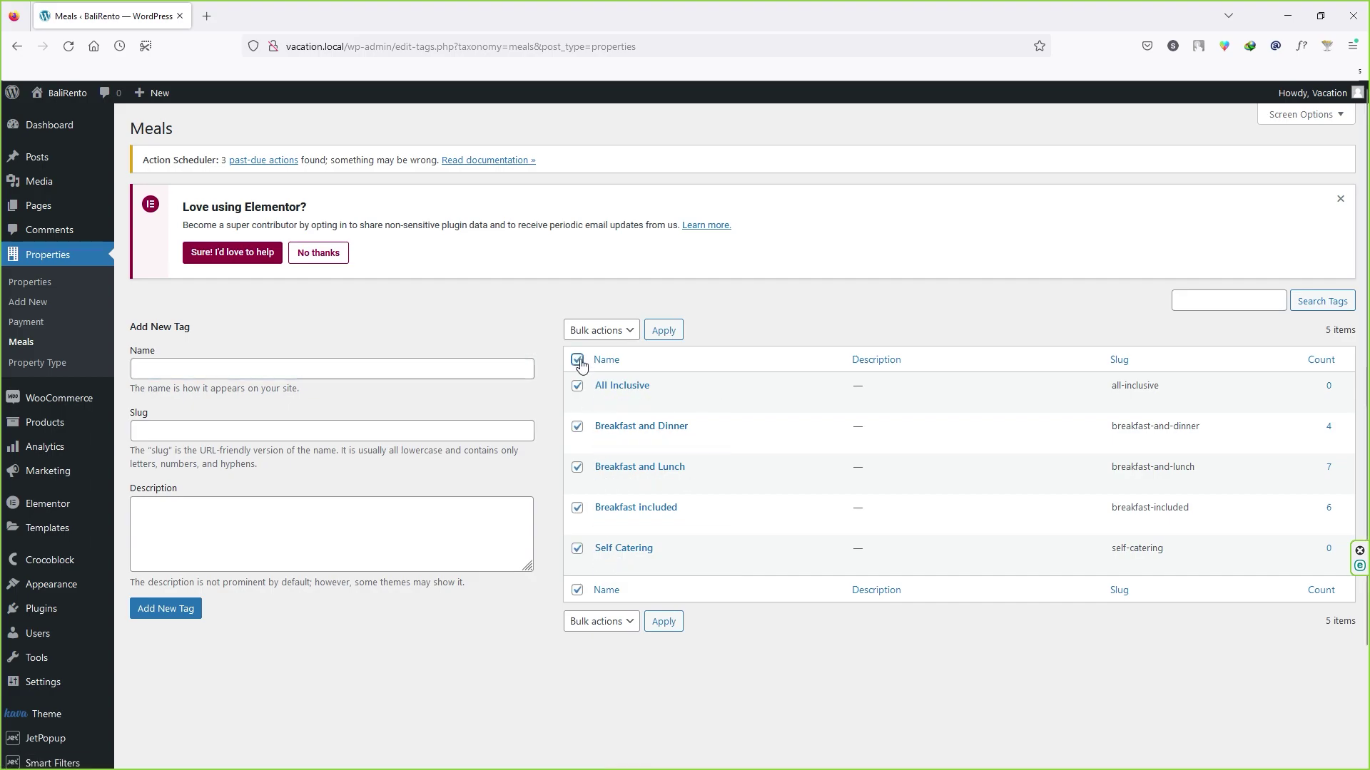
pyautogui.click(601, 329)
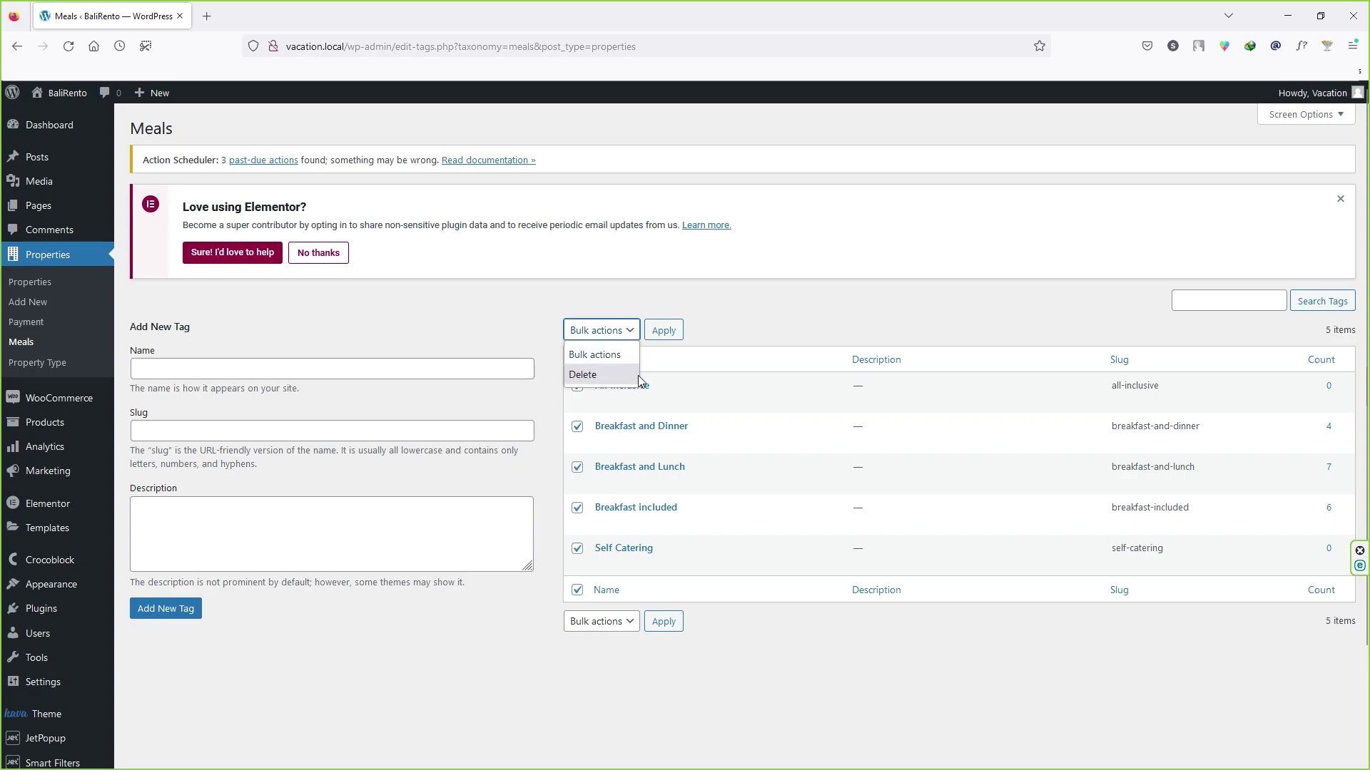
pyautogui.click(761, 299)
pyautogui.click(578, 362)
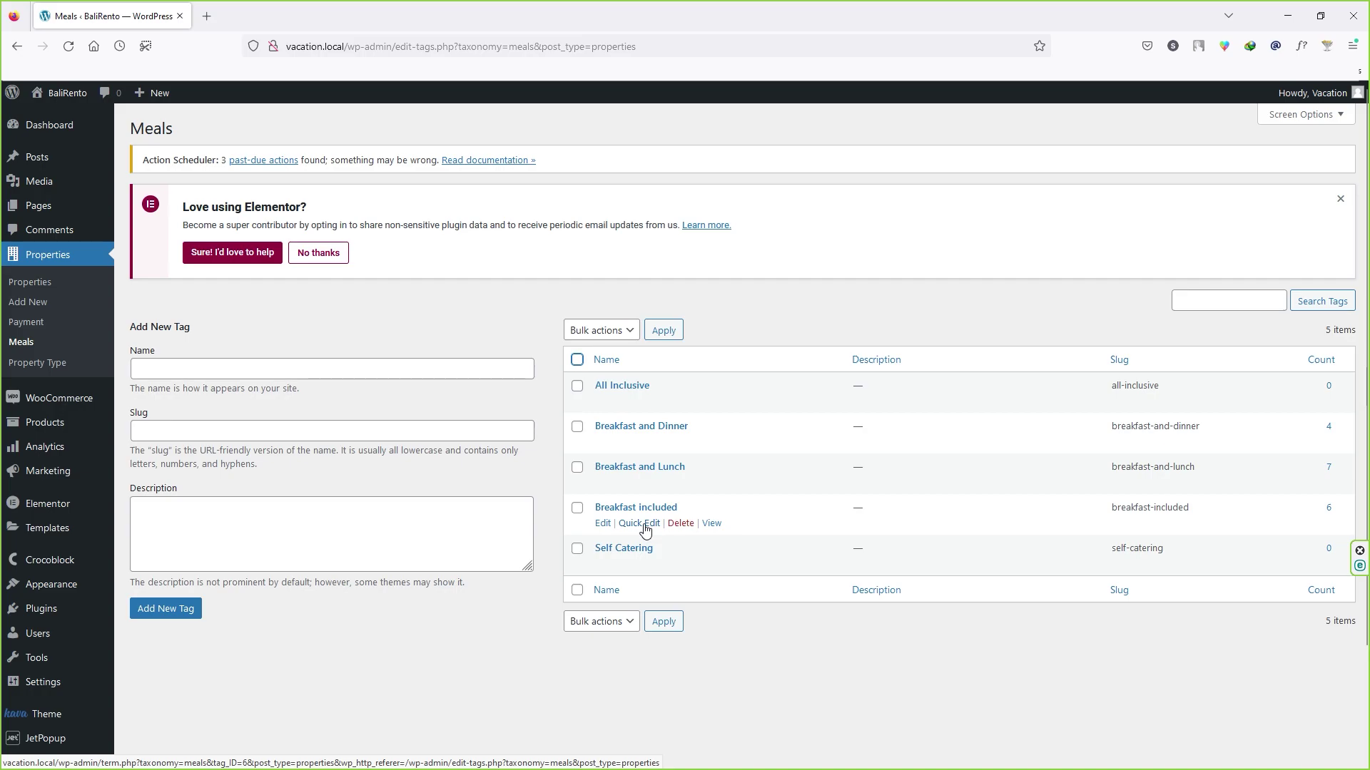
# Step: Add Roti only as a meal option and go to the Payment list
pyautogui.click(254, 368)
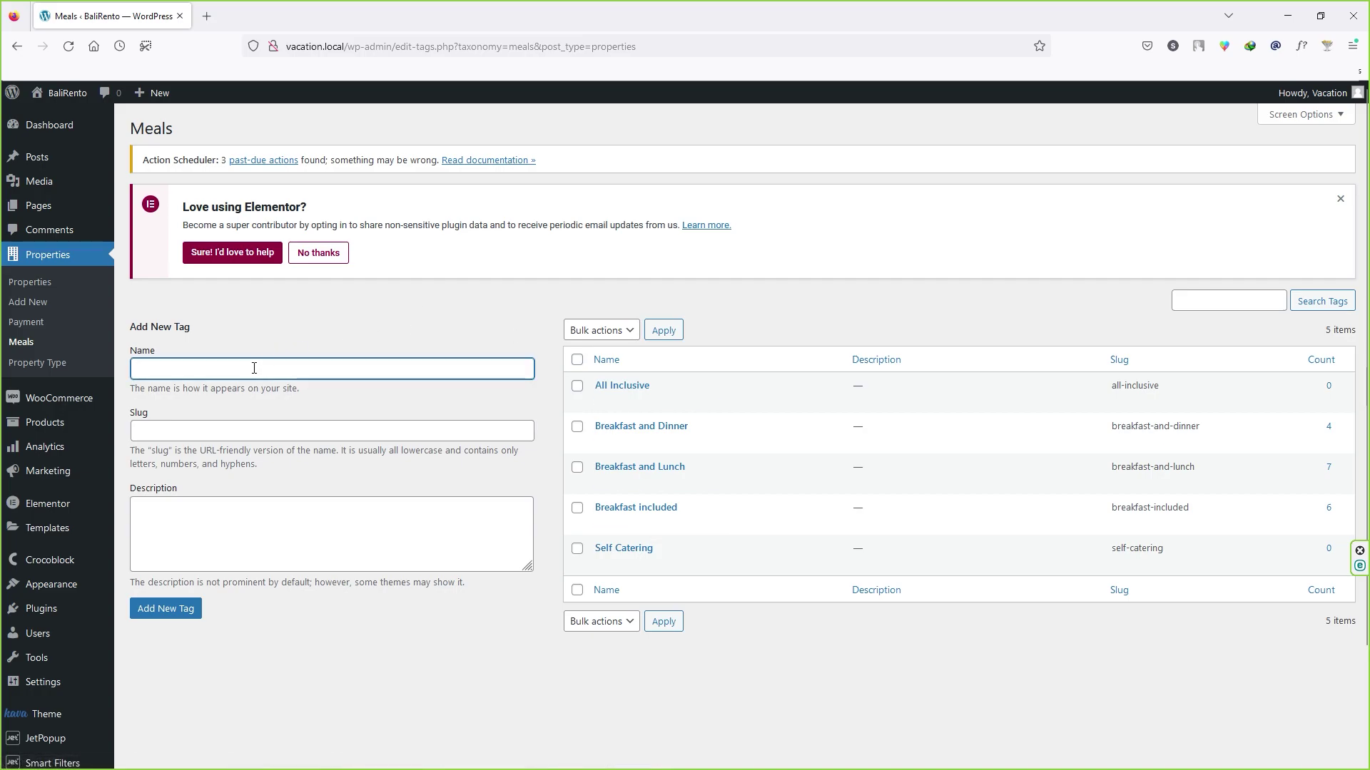
pyautogui.write('Roti only')
pyautogui.click(183, 615)
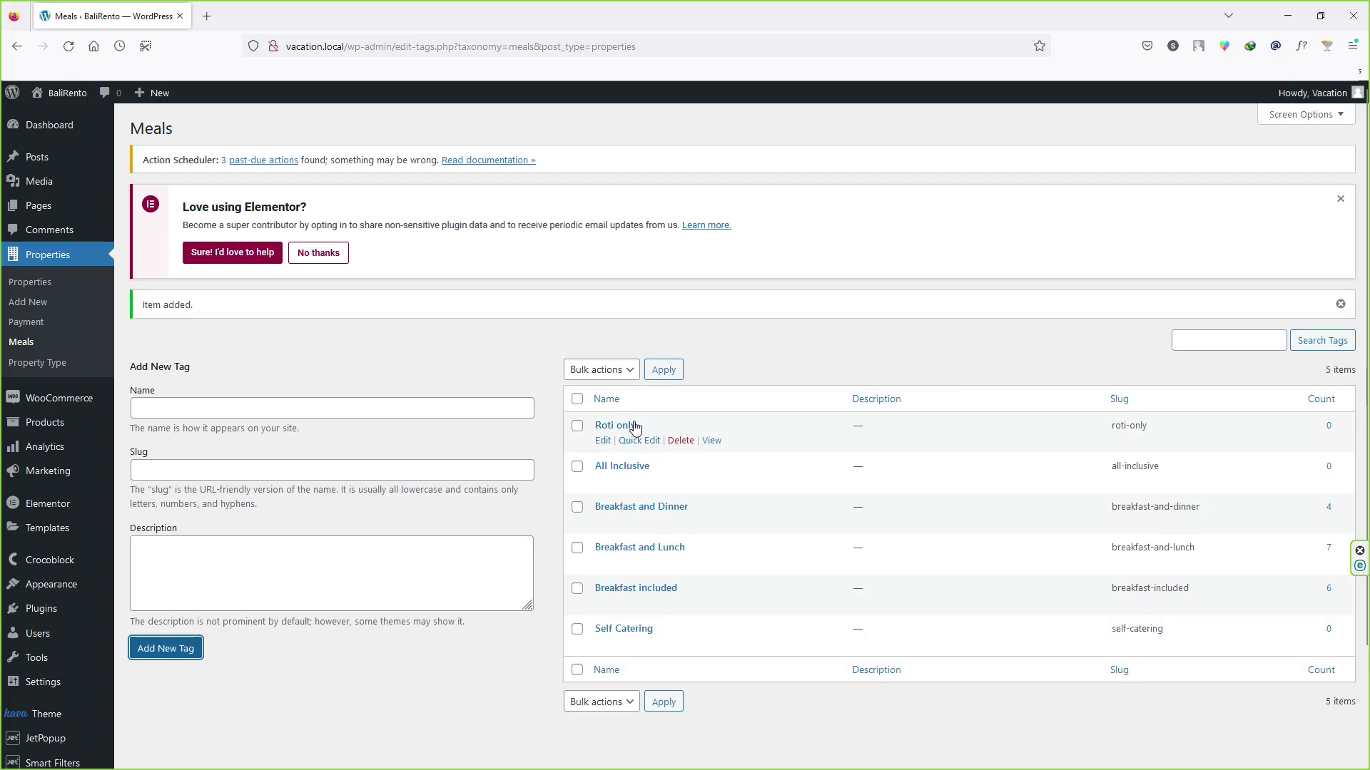
pyautogui.click(57, 326)
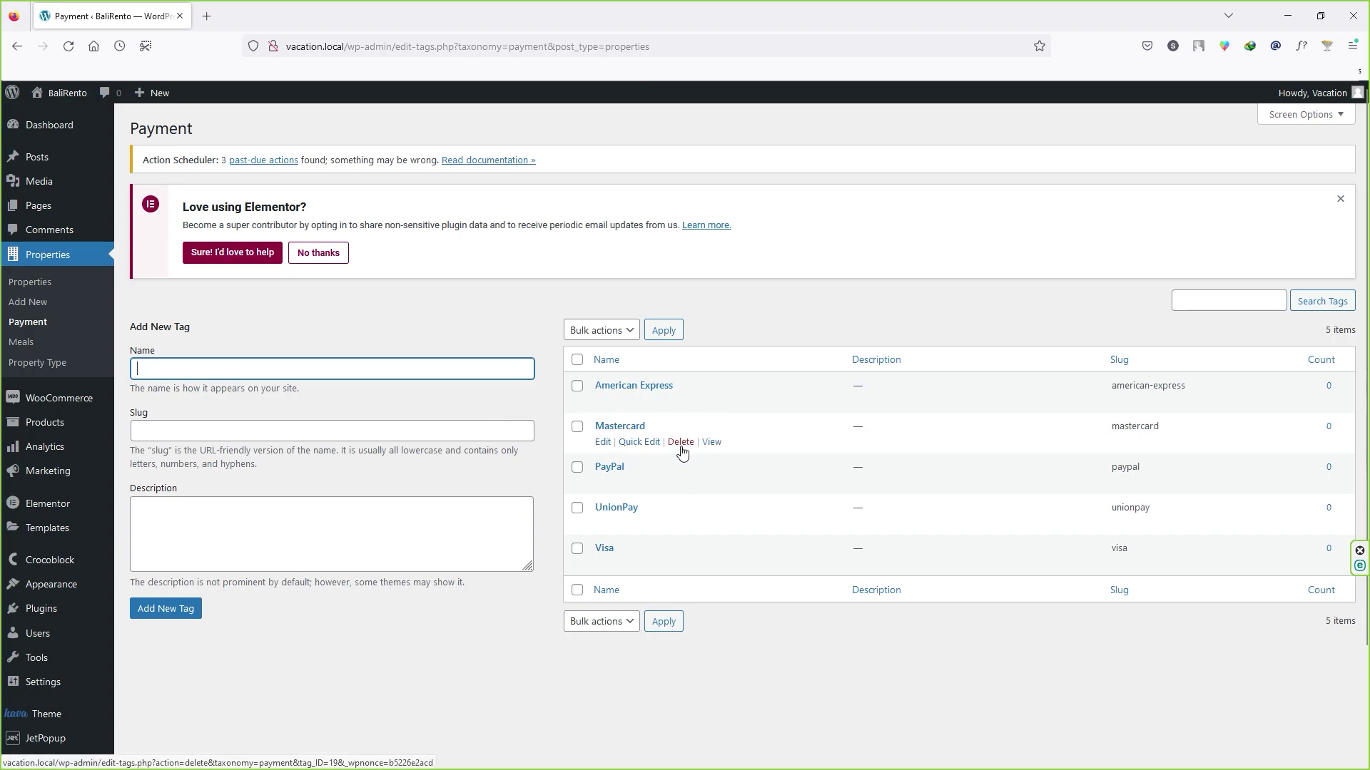
# Step: Add UPI (slug upi) as a new Payment term
pyautogui.click(244, 368)
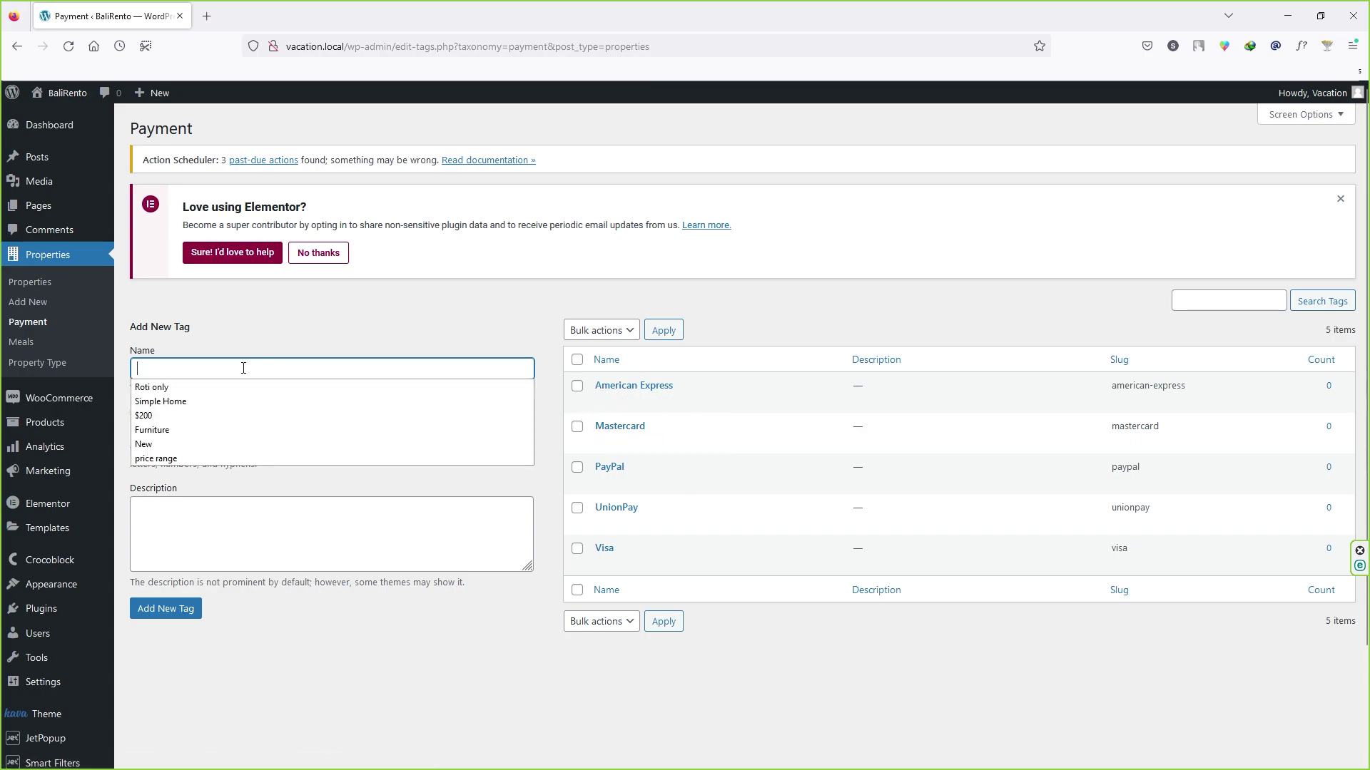
pyautogui.write('UPI')
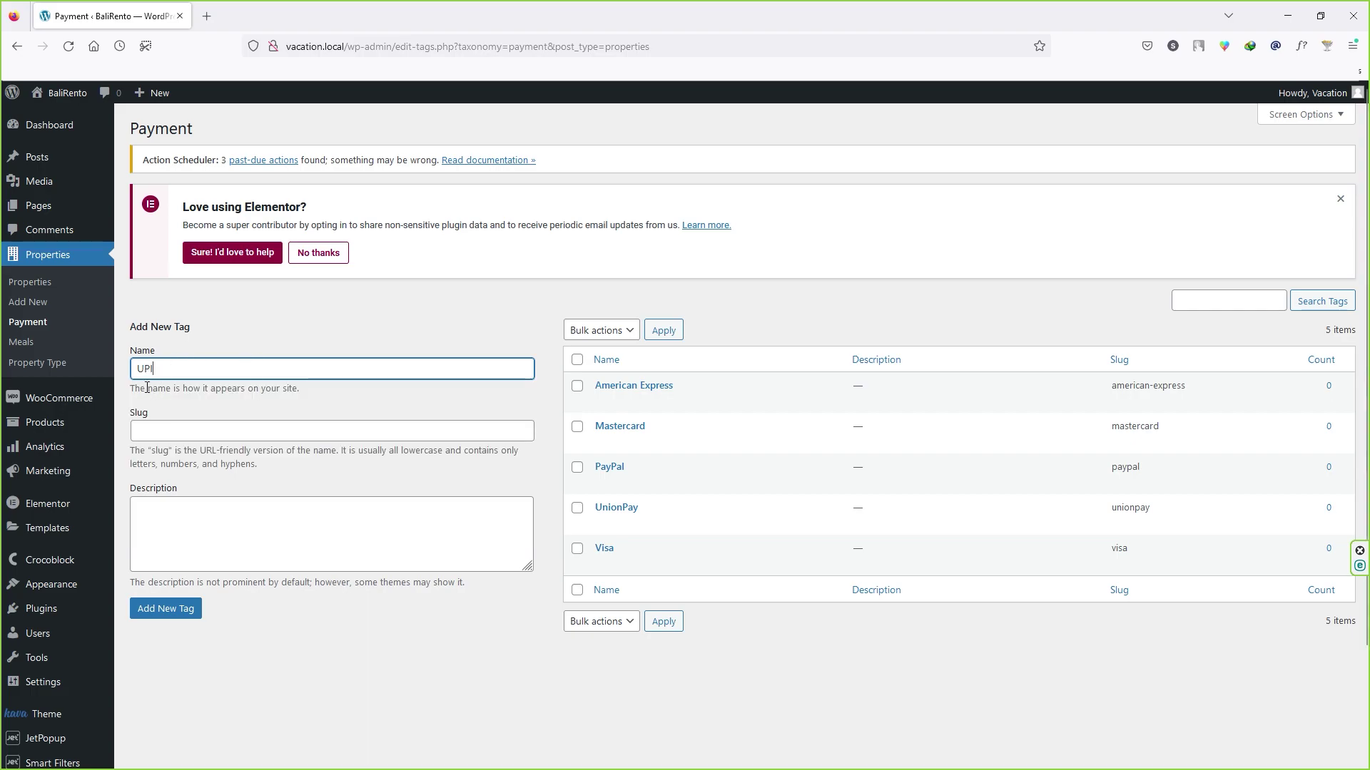
pyautogui.click(166, 609)
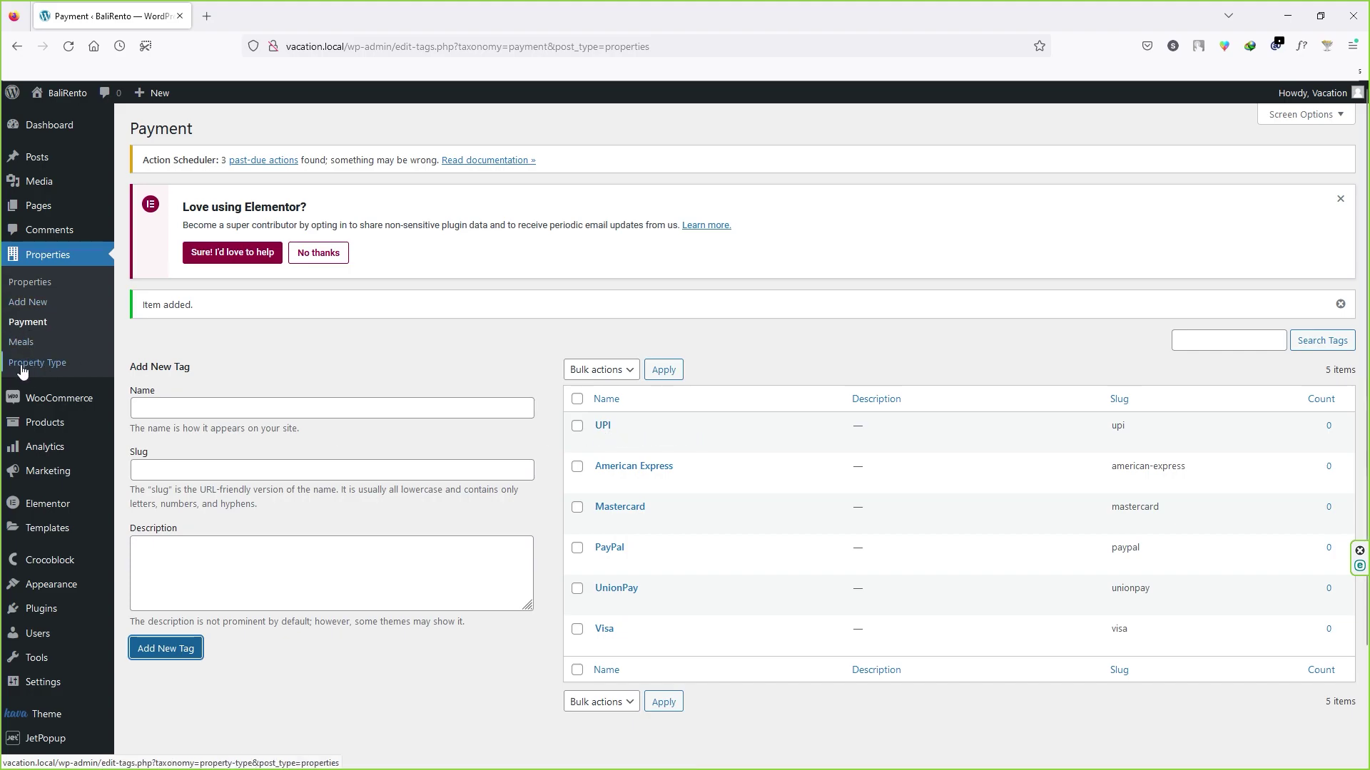
pyautogui.scroll(-2, 281, 369)
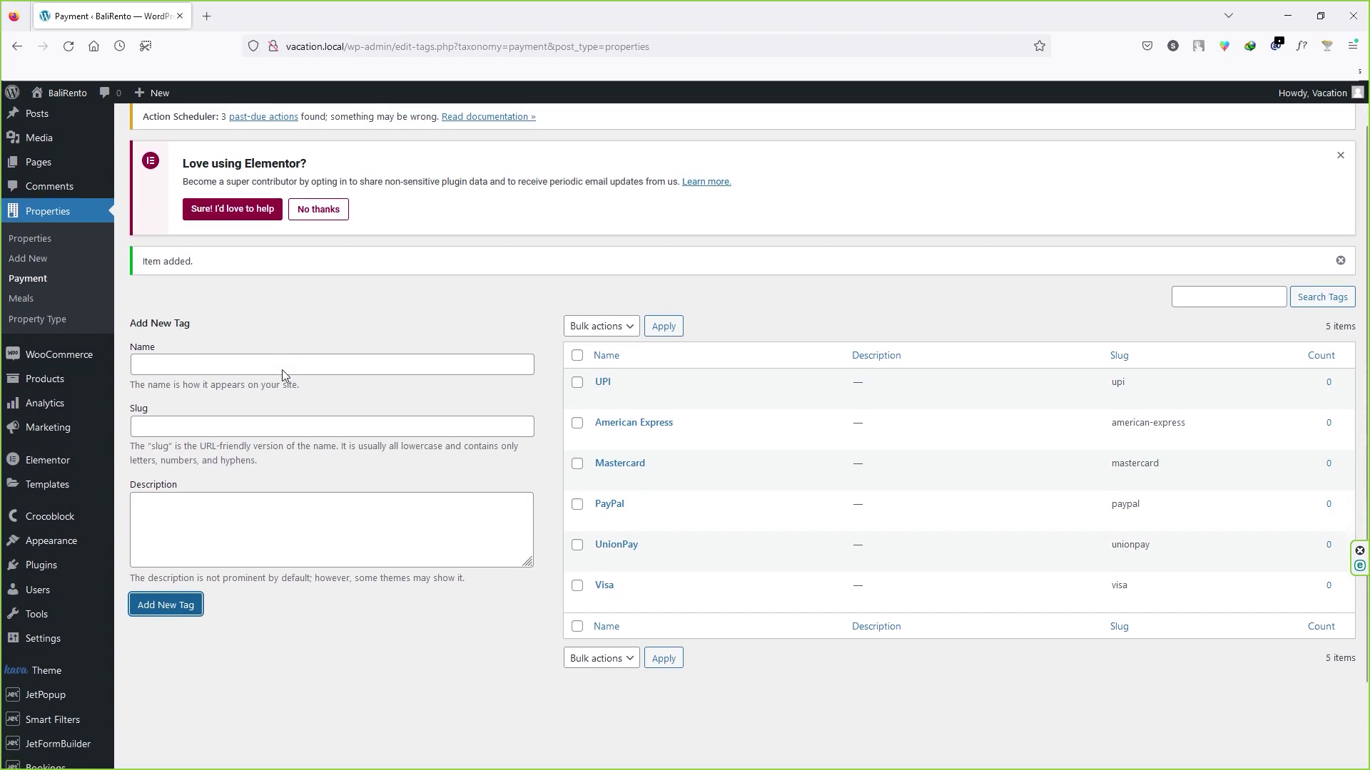
# Step: Open JetEngine > Listings and look over the ten listing templates
pyautogui.moveTo(82, 655)
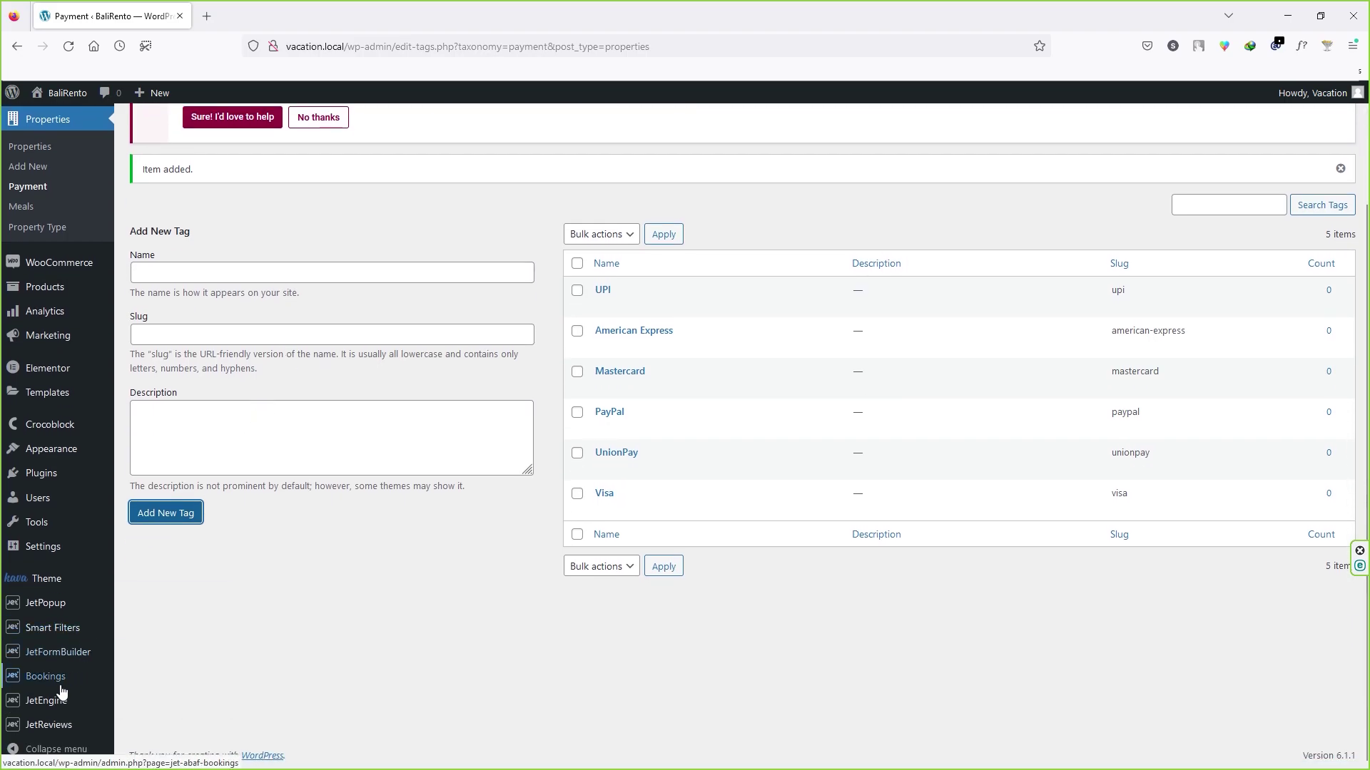
pyautogui.moveTo(57, 703)
pyautogui.click(154, 542)
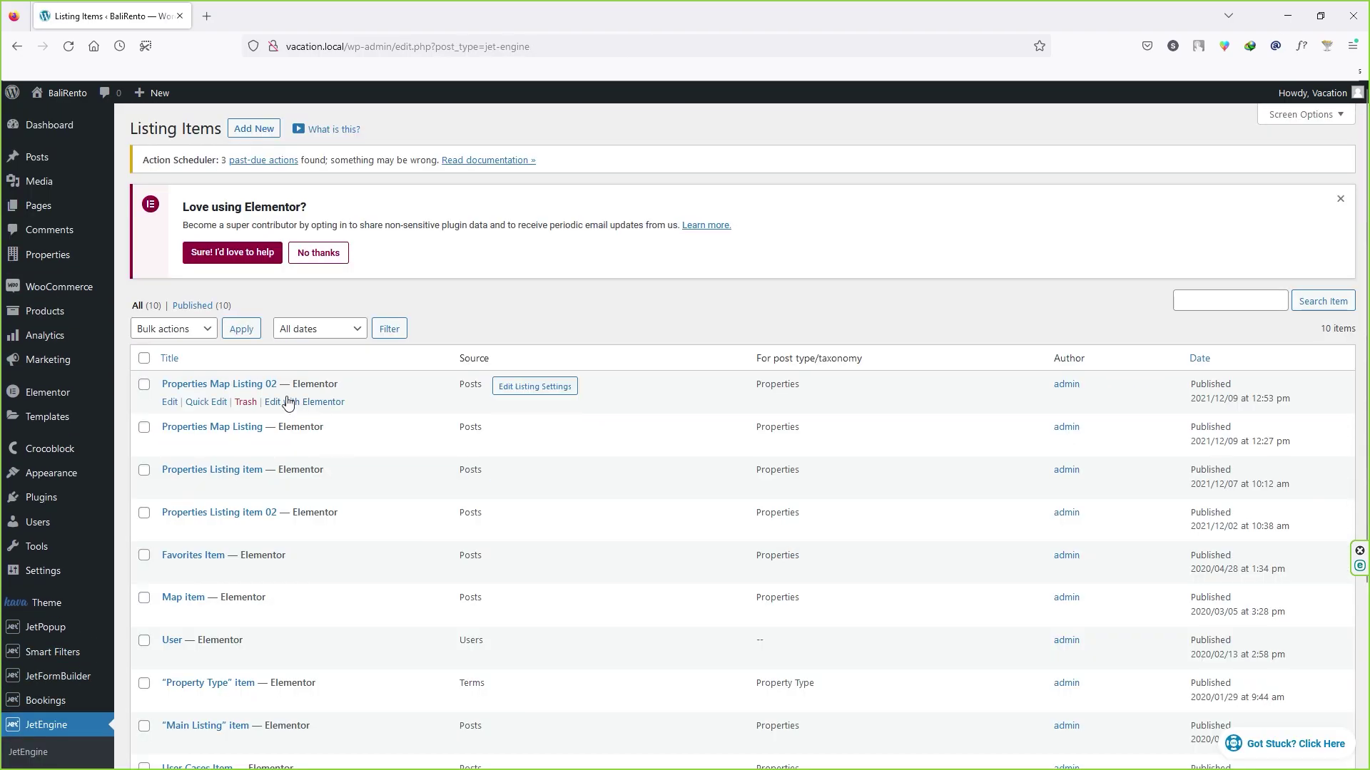
pyautogui.scroll(-3, 275, 394)
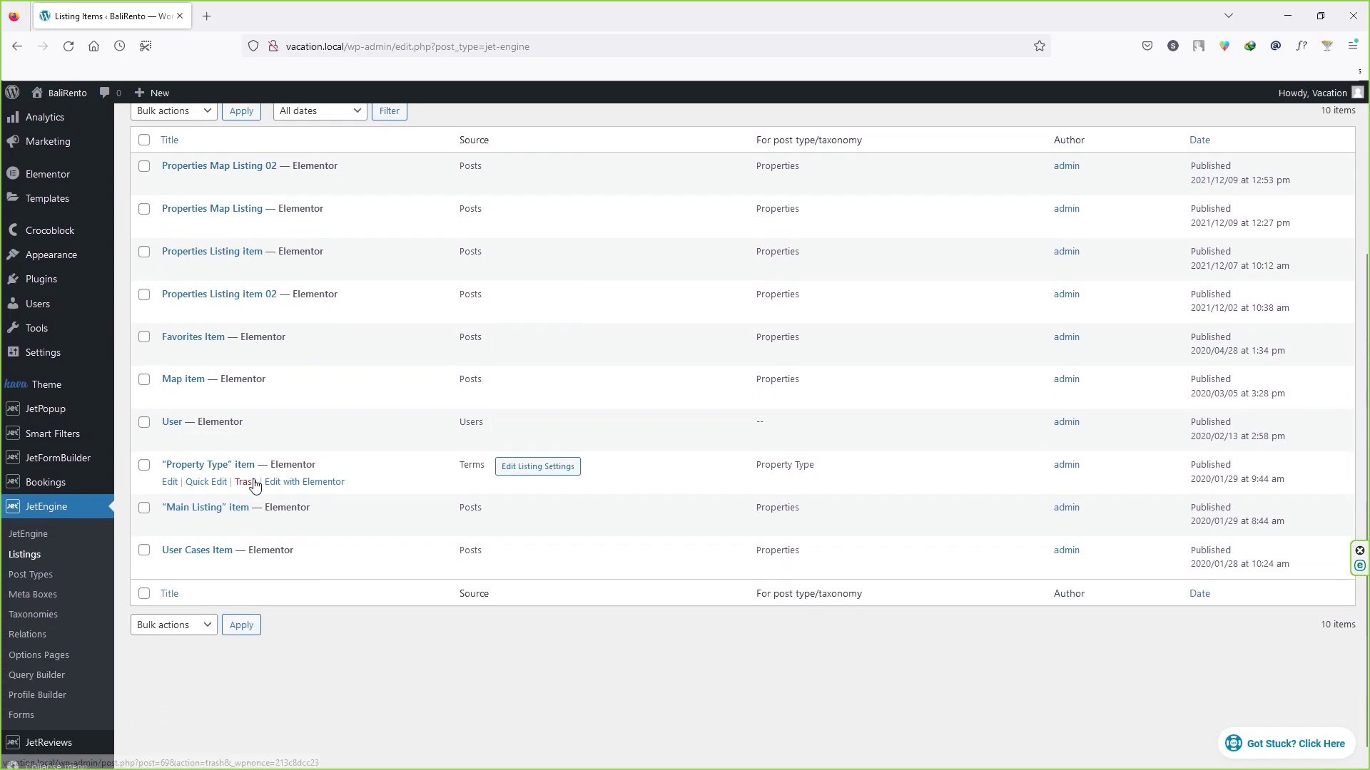
pyautogui.scroll(3, 223, 405)
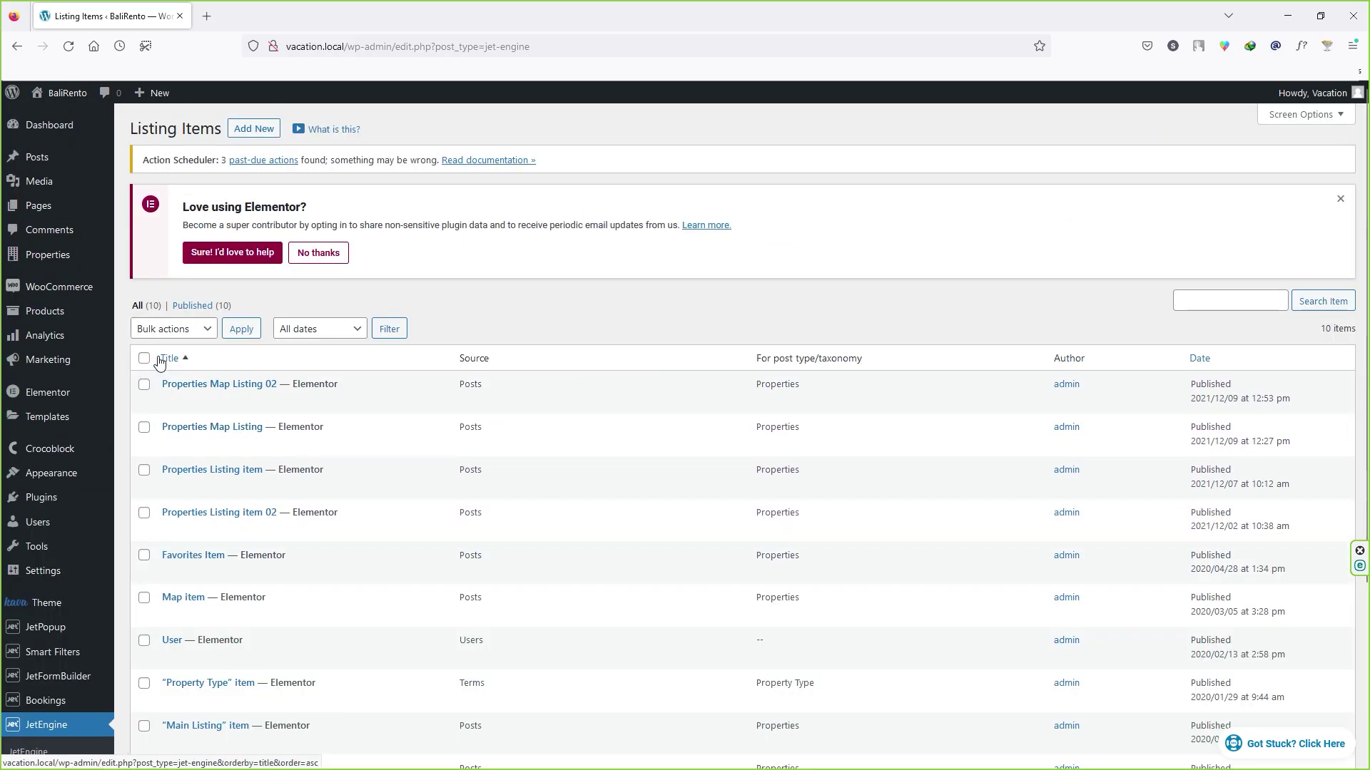
pyautogui.scroll(-3, 178, 671)
pyautogui.scroll(3, 202, 416)
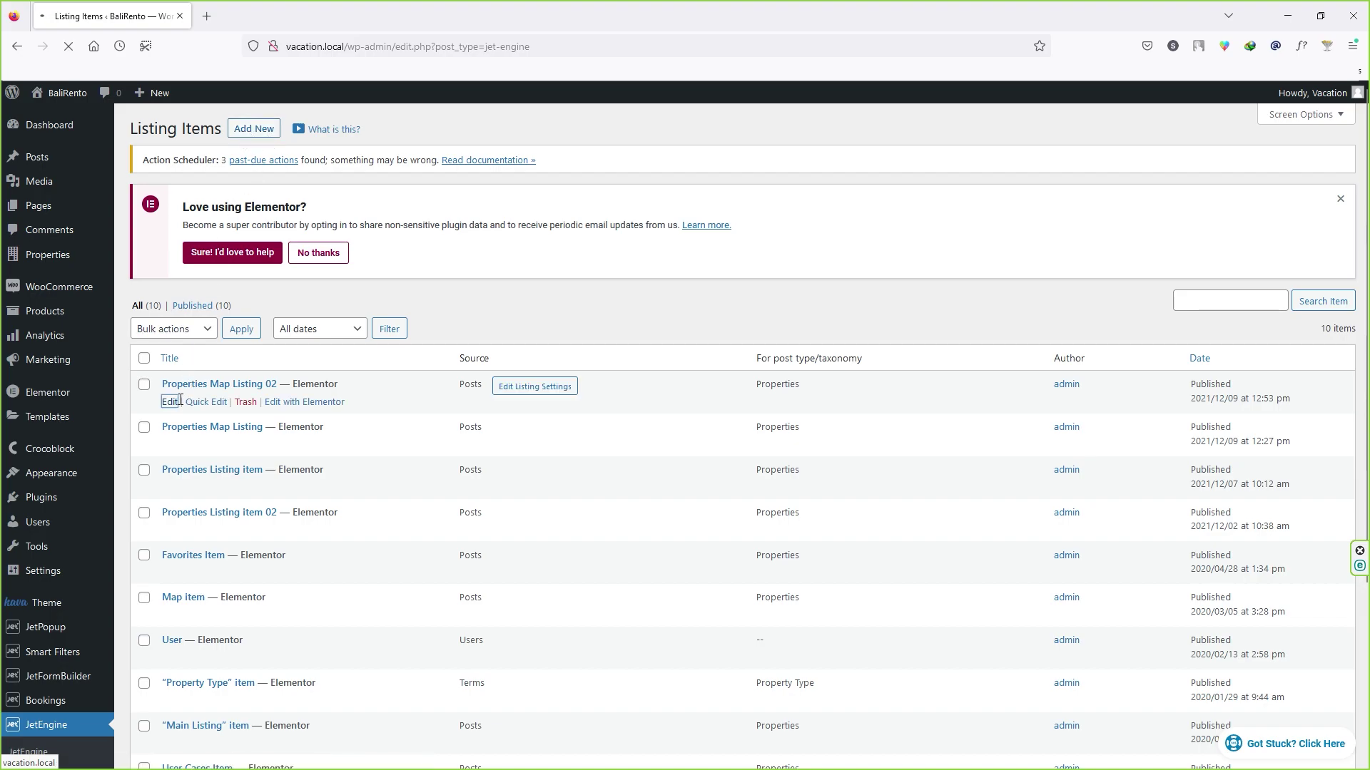
# Step: Check Properties Map Listing 02's setup, keeping the Elementor view, then edit it in Elementor
pyautogui.click(232, 387)
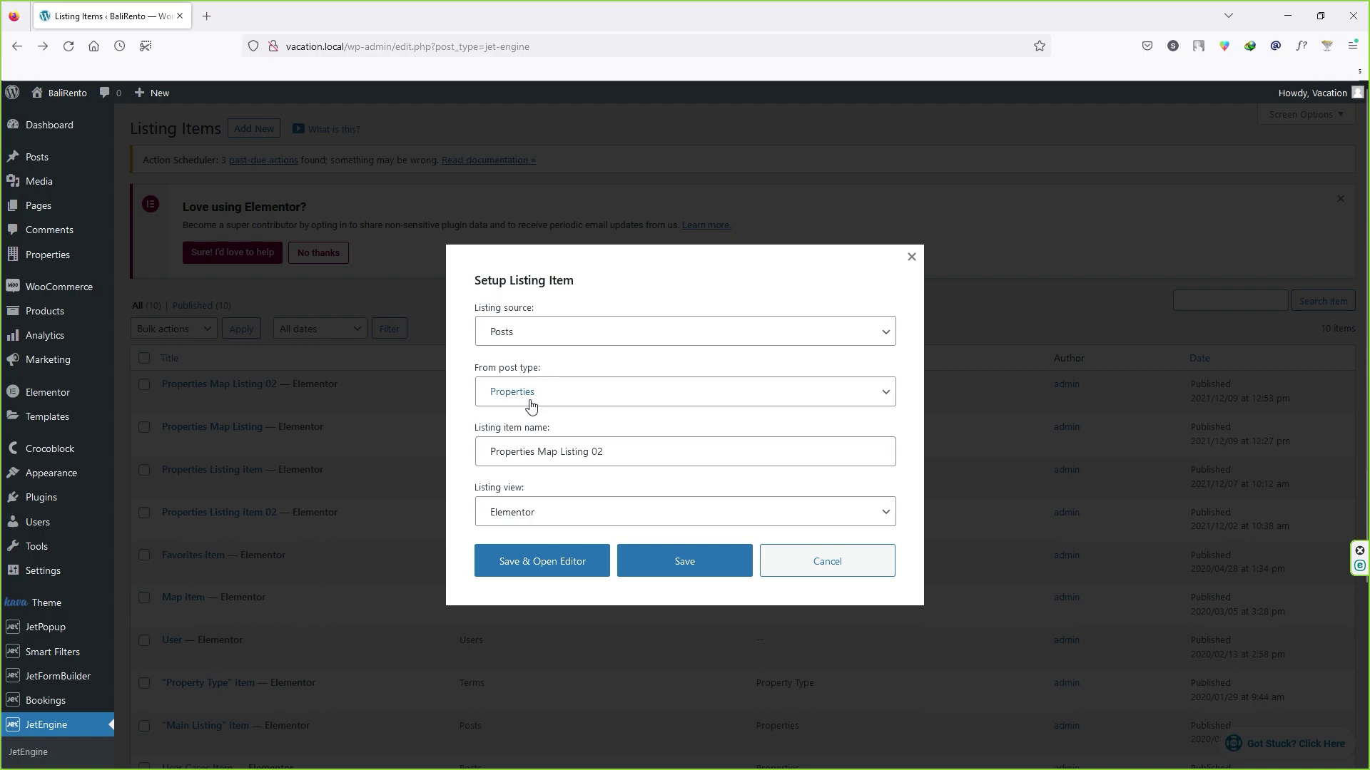
pyautogui.click(550, 452)
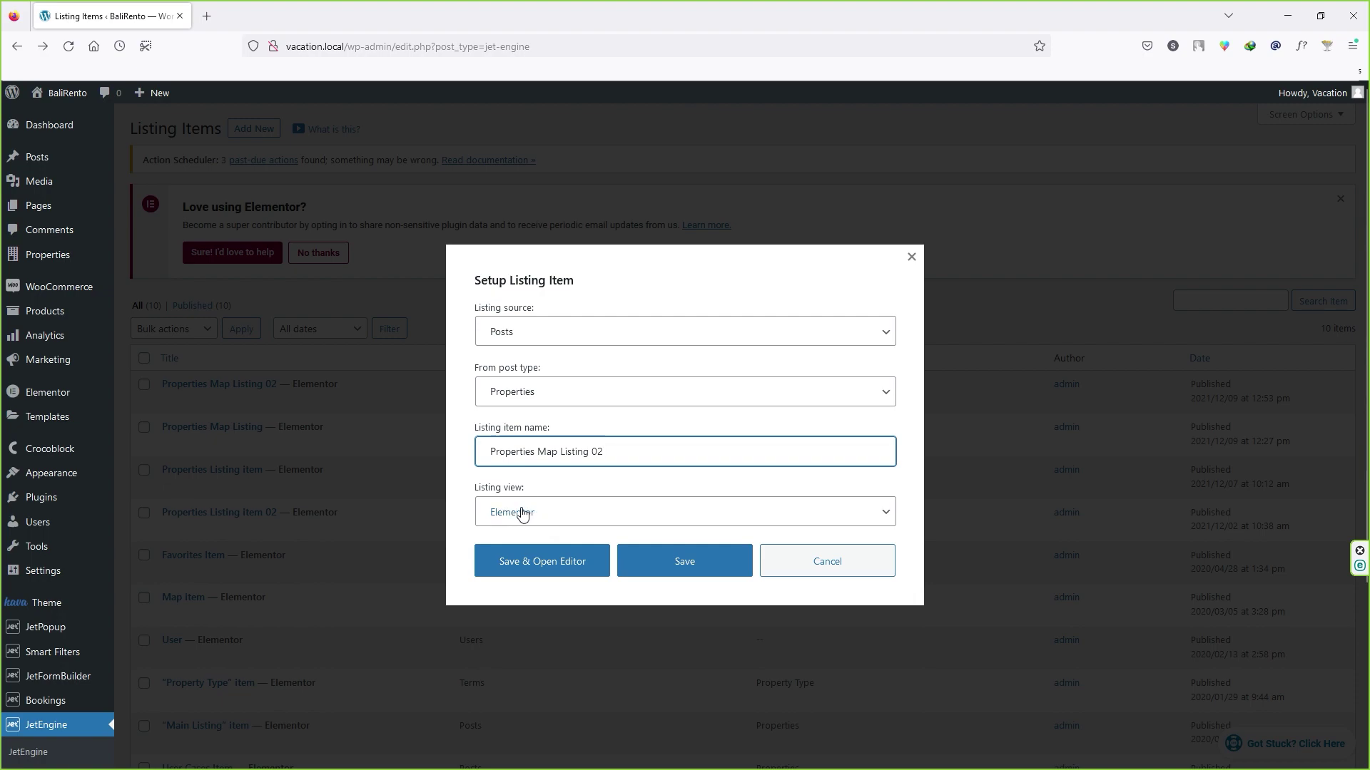
pyautogui.click(668, 522)
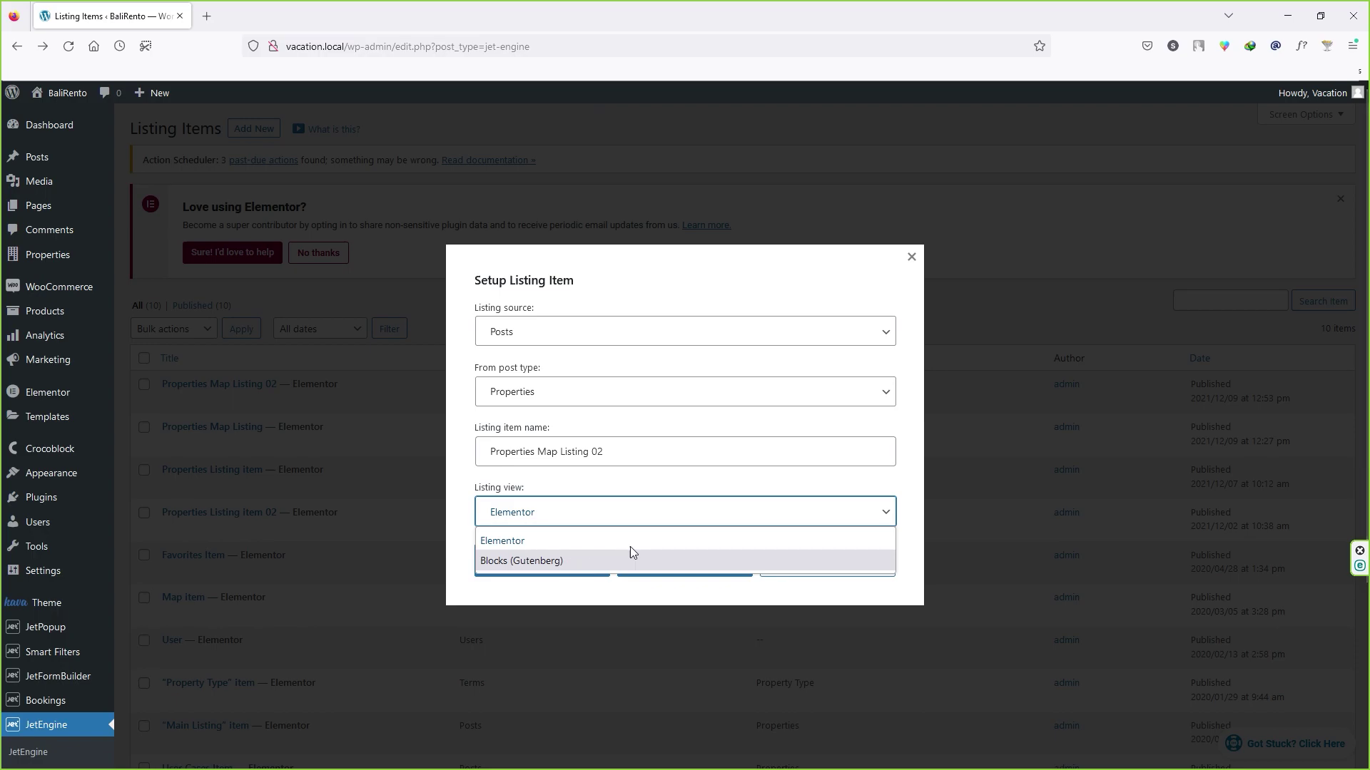
pyautogui.click(907, 506)
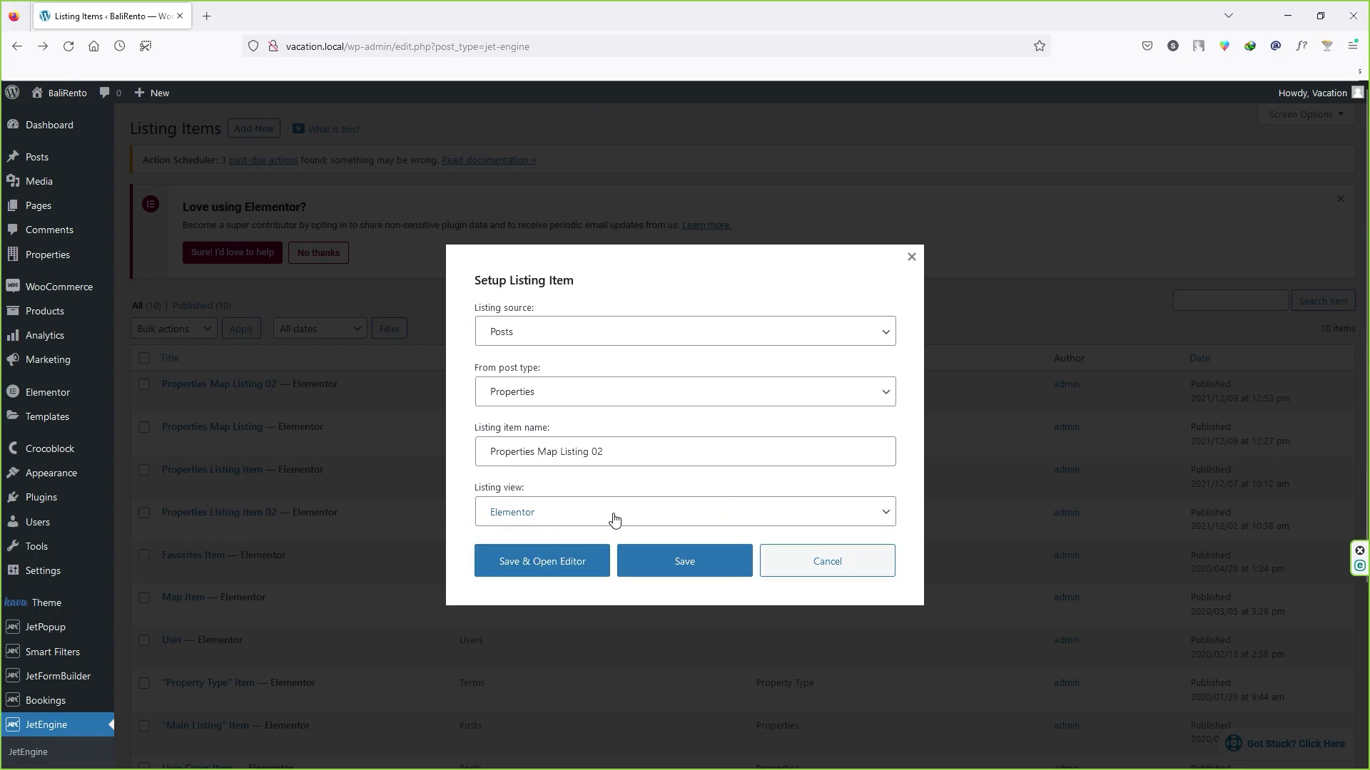
pyautogui.click(828, 564)
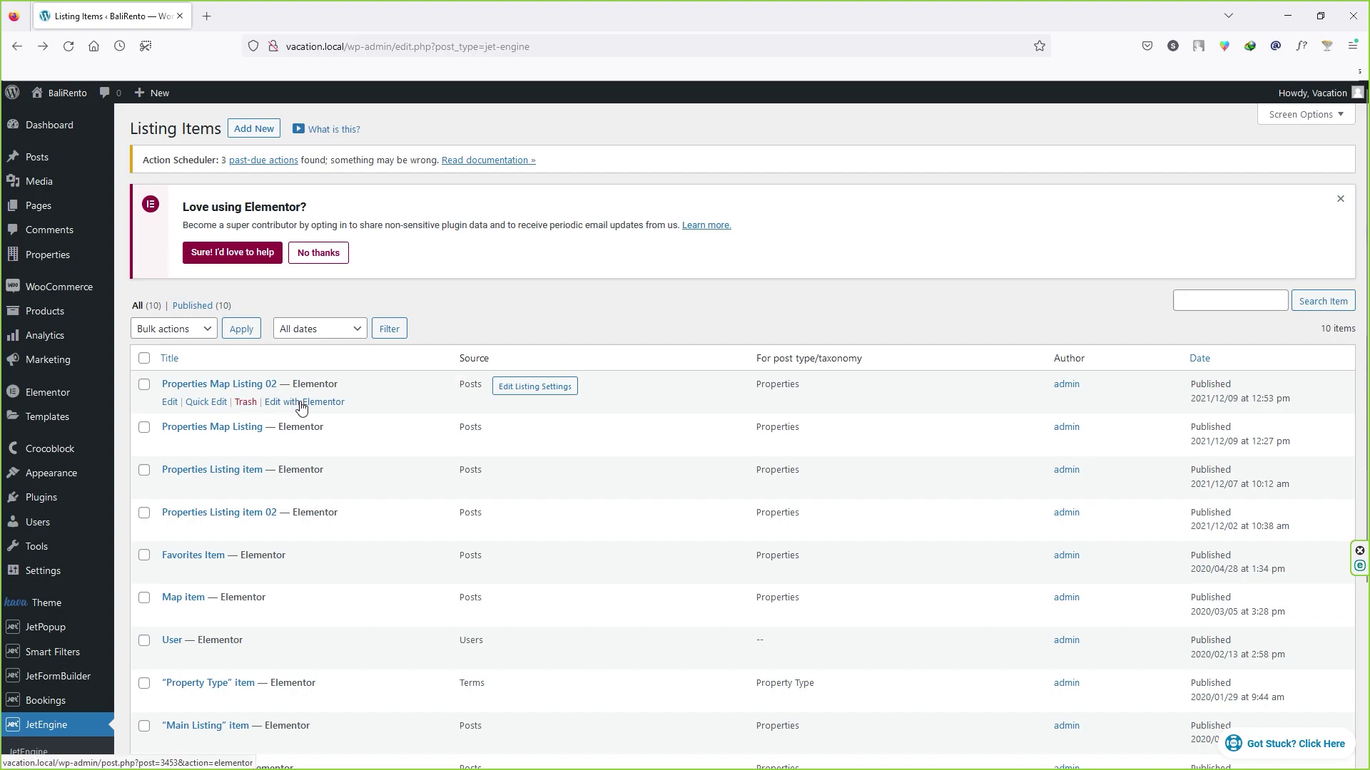
pyautogui.click(306, 402)
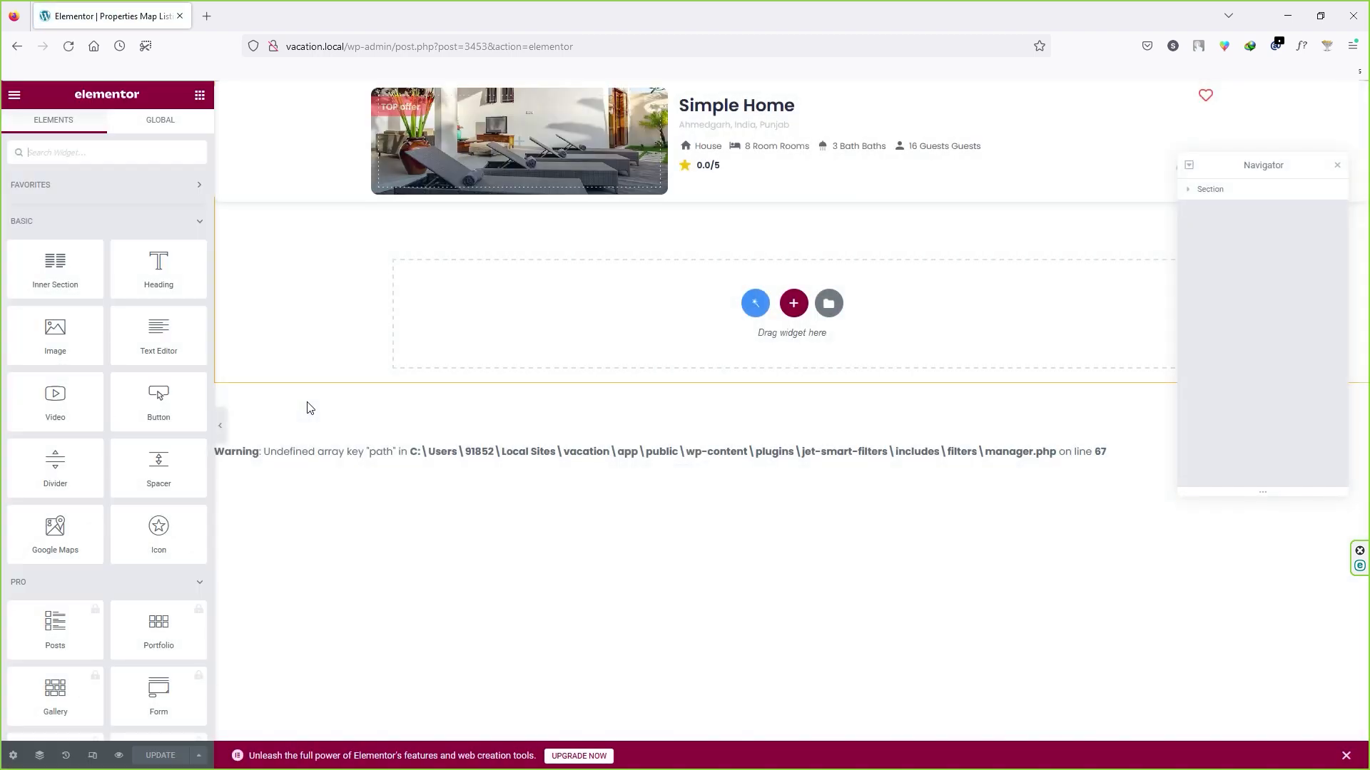
# Step: Inspect the Simple Home card's heading, address, details lists and section in the template
pyautogui.click(730, 112)
pyautogui.click(697, 128)
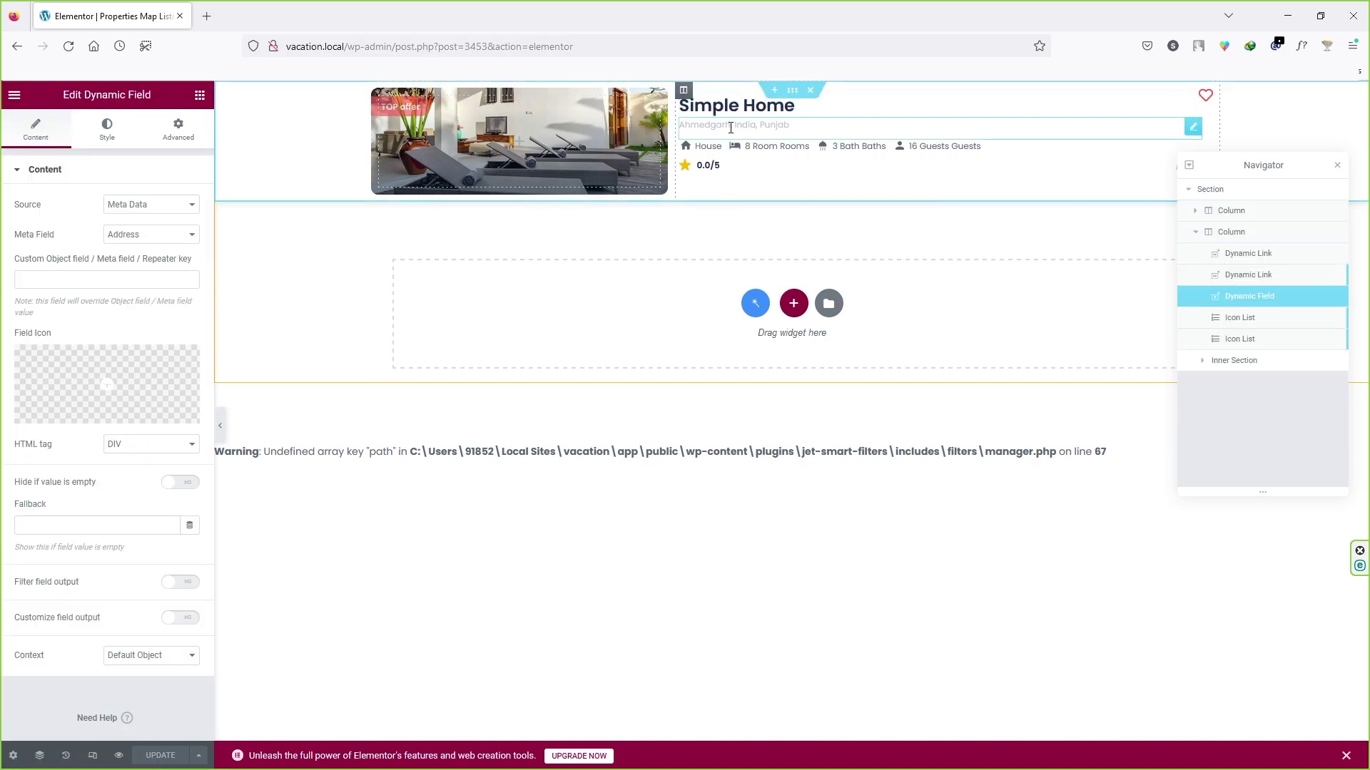
pyautogui.click(714, 108)
pyautogui.click(738, 153)
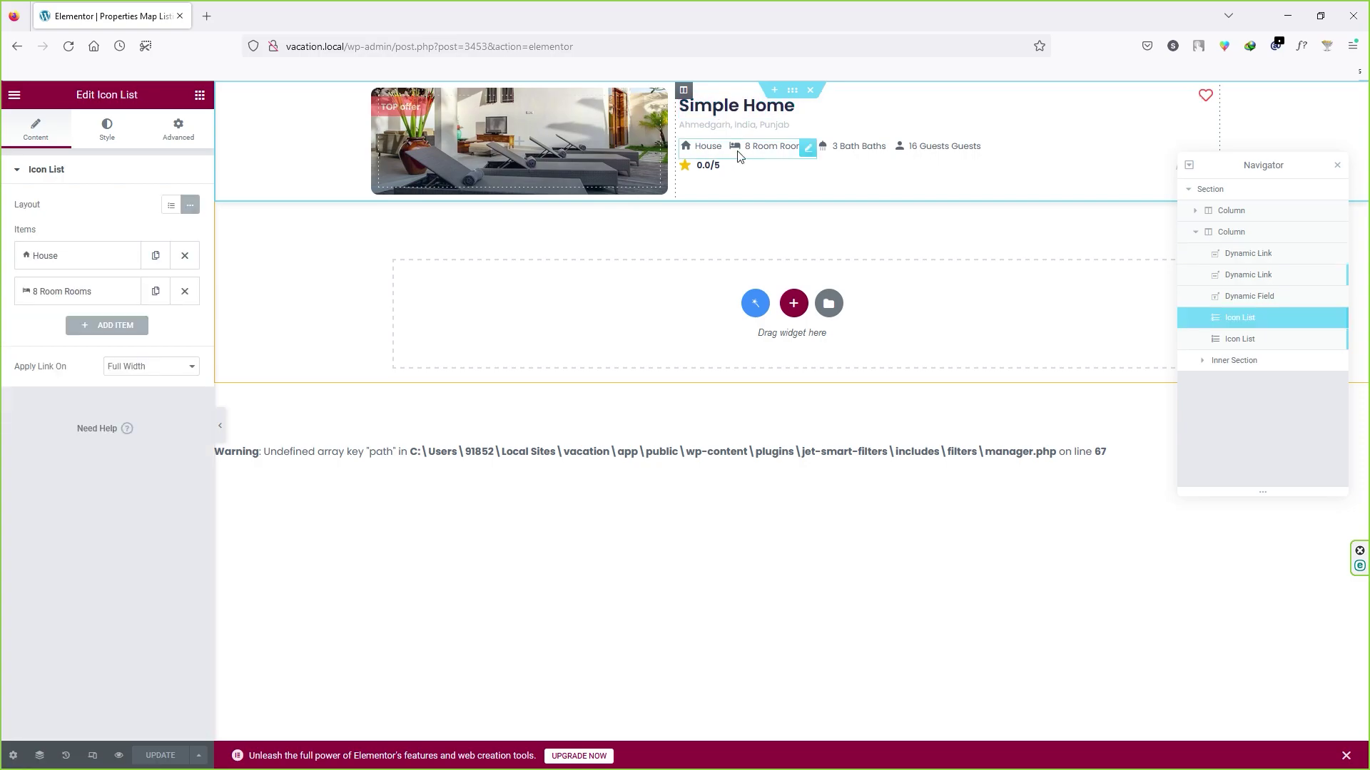
pyautogui.click(859, 155)
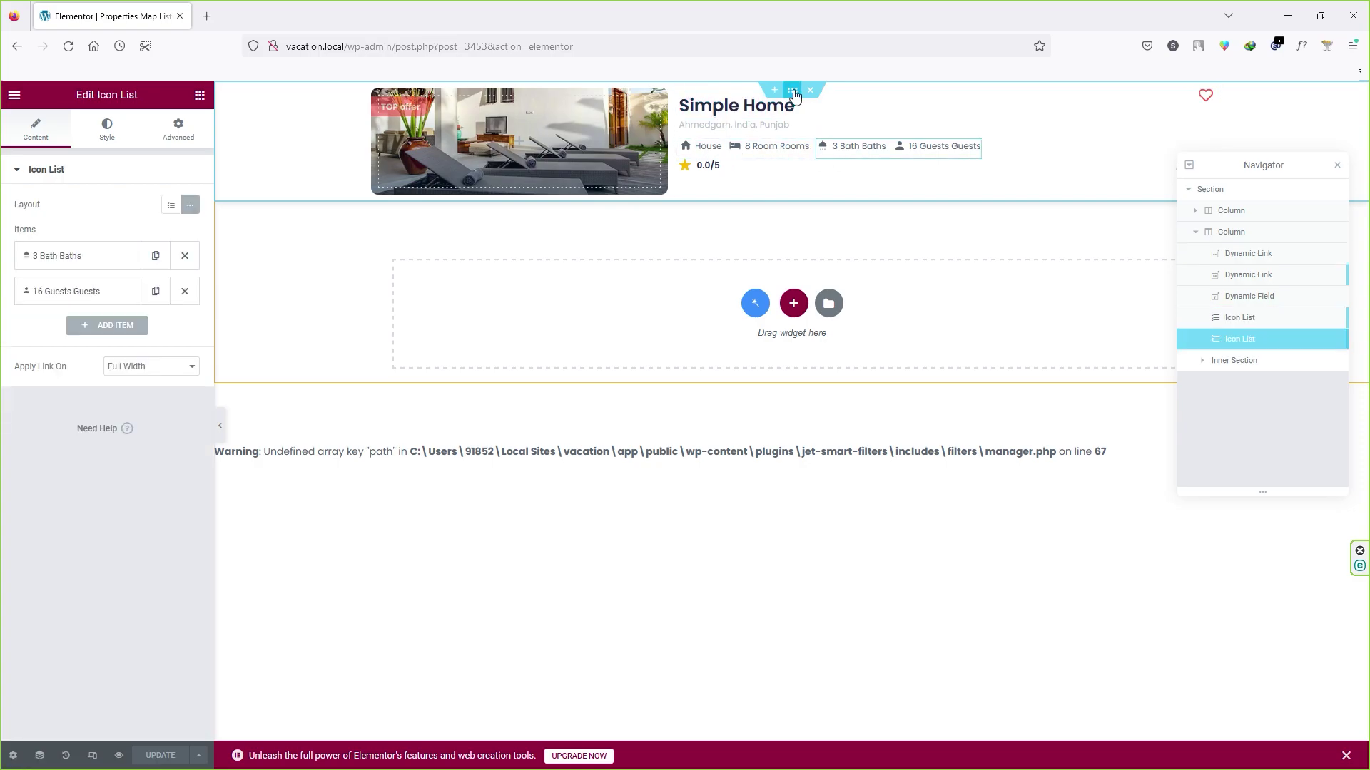
pyautogui.click(794, 92)
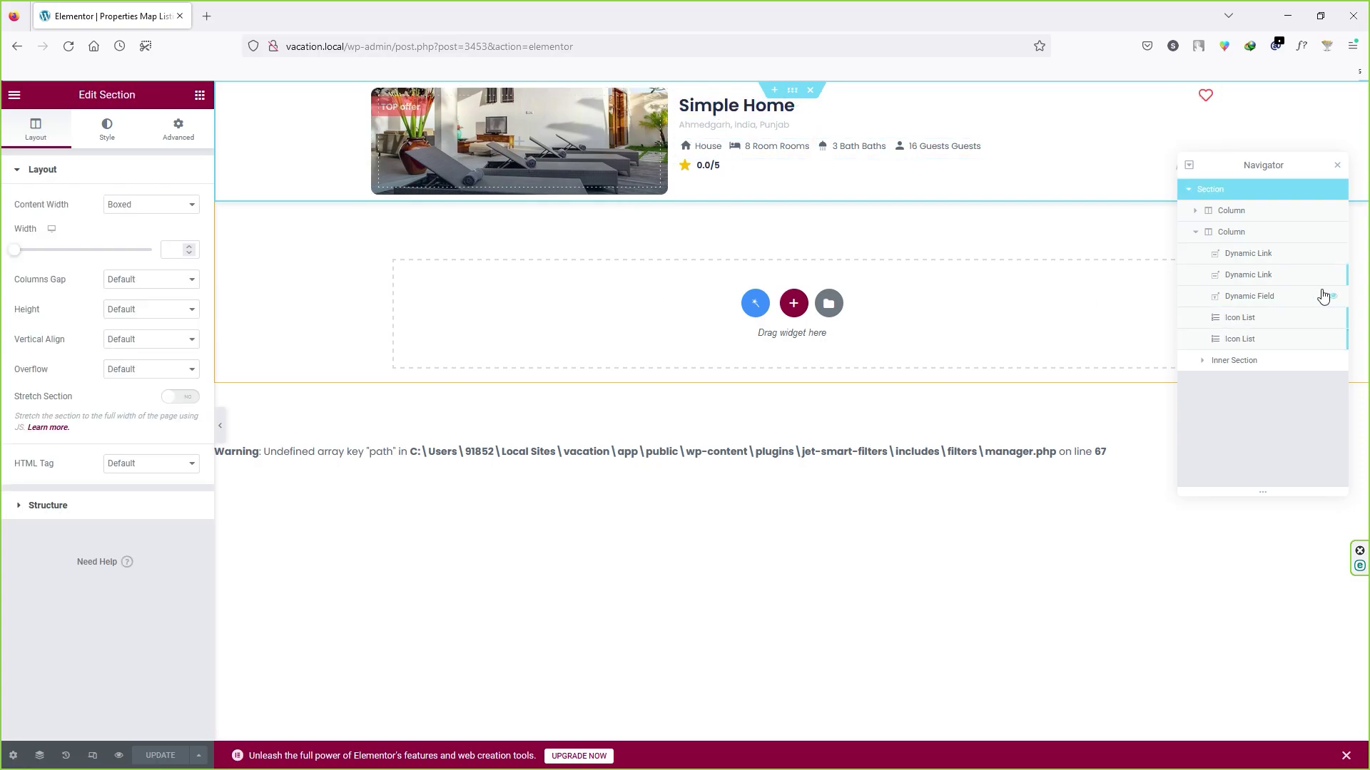
# Step: Exit Elementor and return to the JetEngine Listing Items page
pyautogui.click(12, 95)
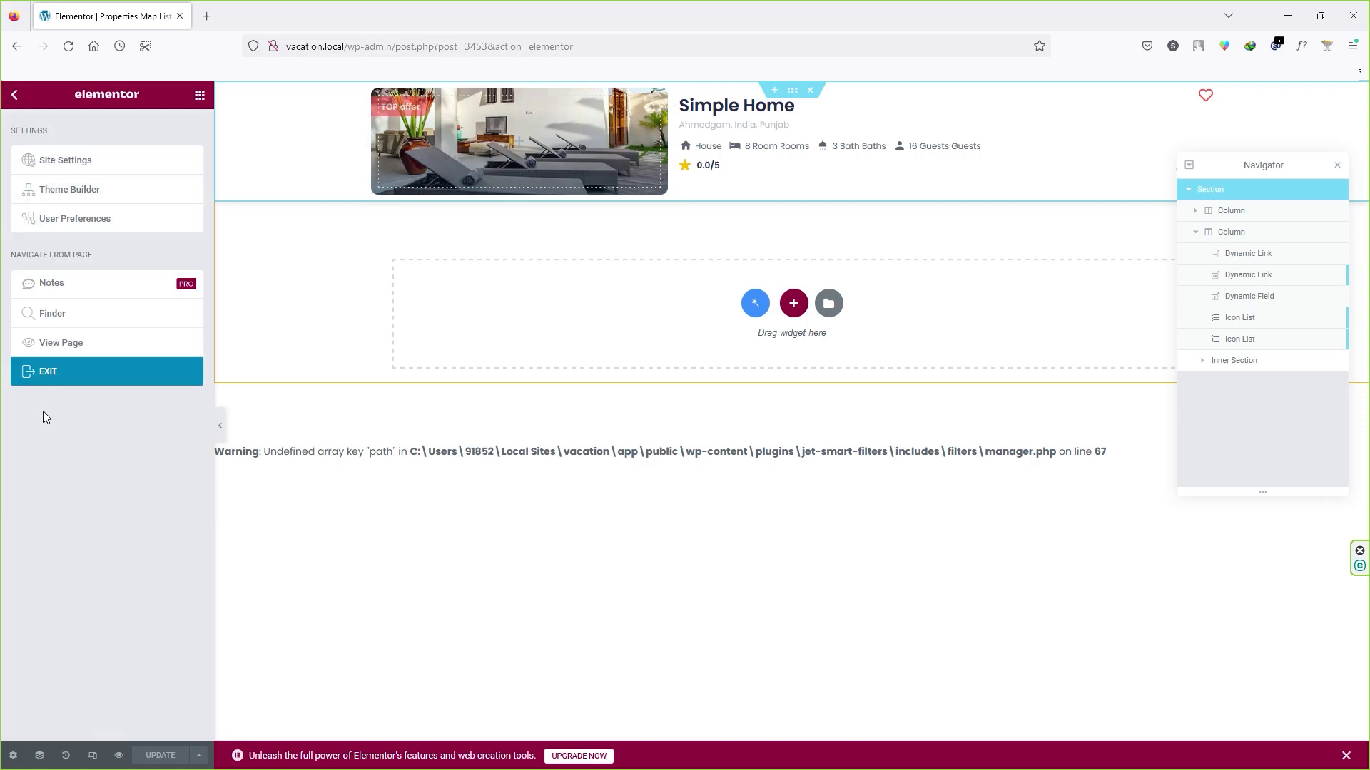
pyautogui.click(56, 373)
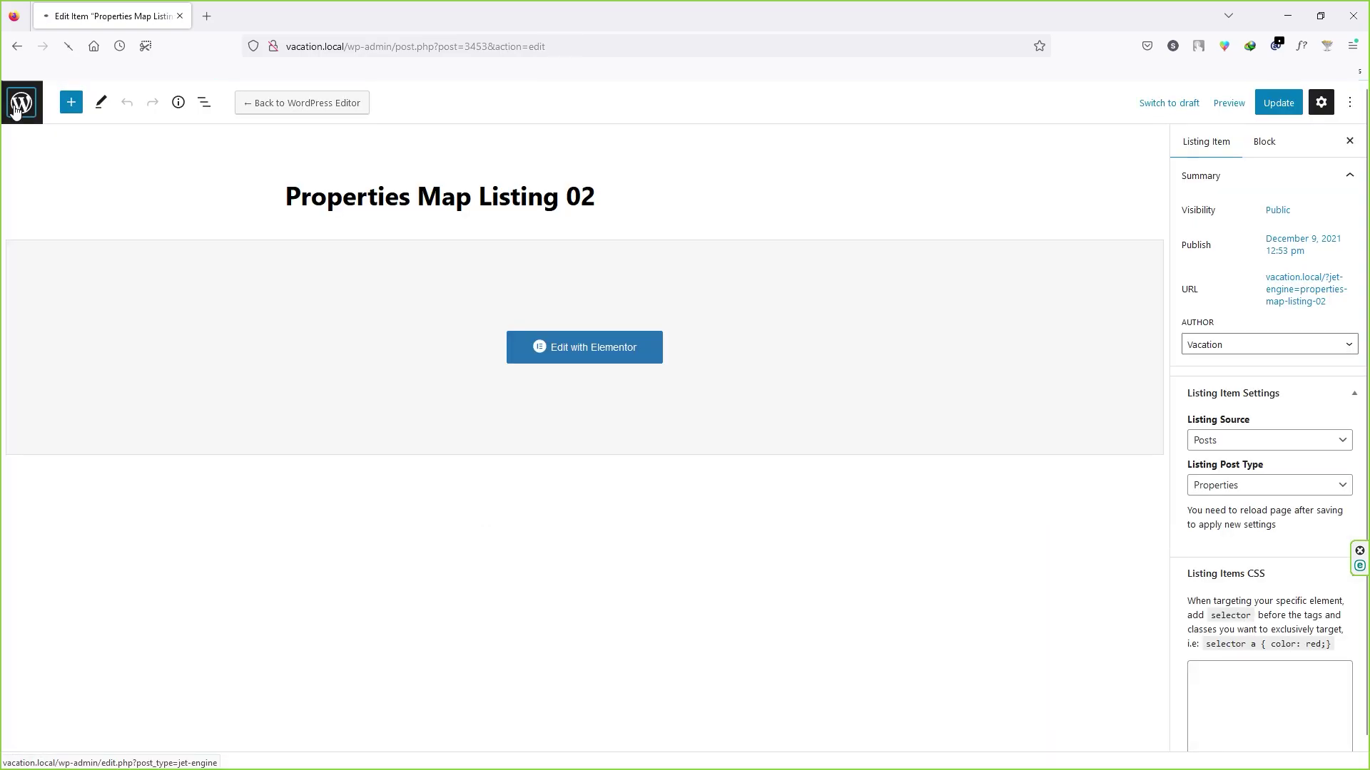
pyautogui.click(15, 107)
# Step: Open the Purana Suite Ubud property from the Properties list for editing
pyautogui.moveTo(17, 255)
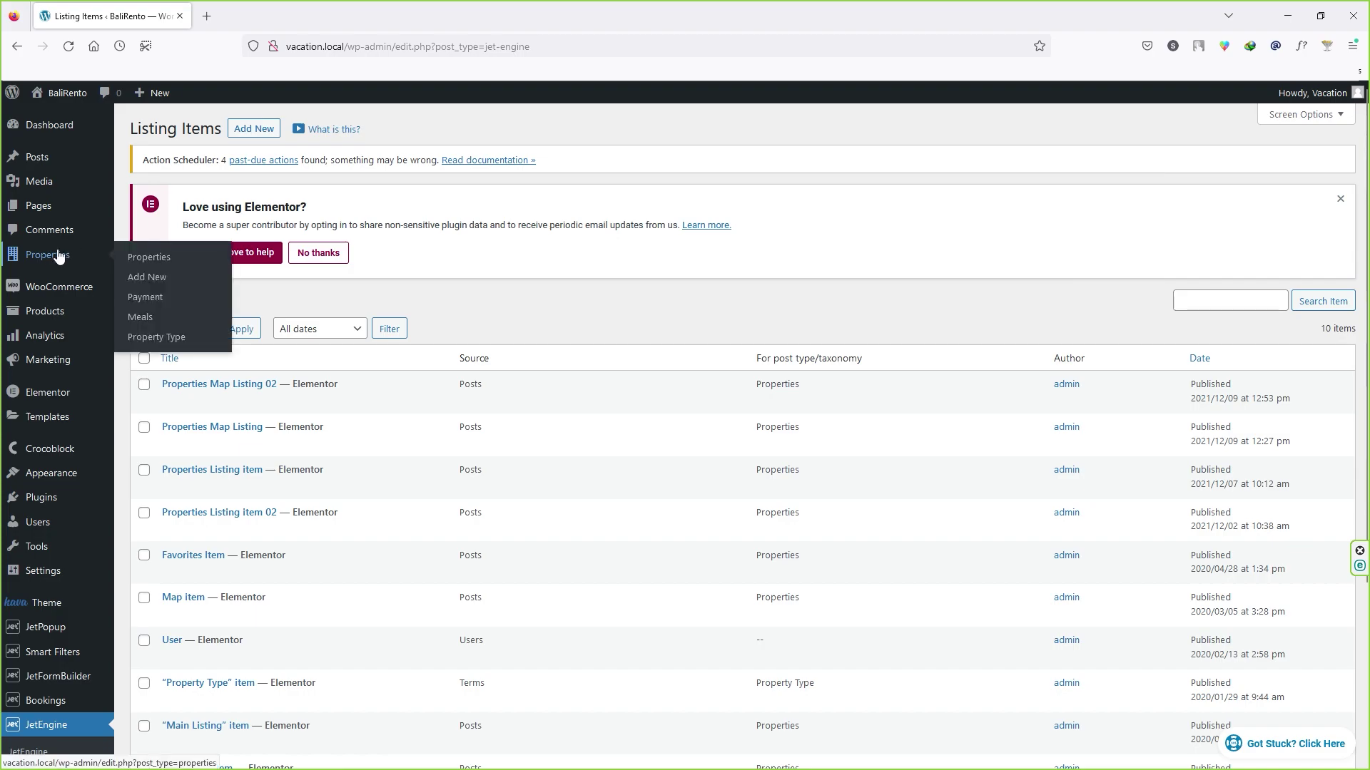
pyautogui.click(191, 263)
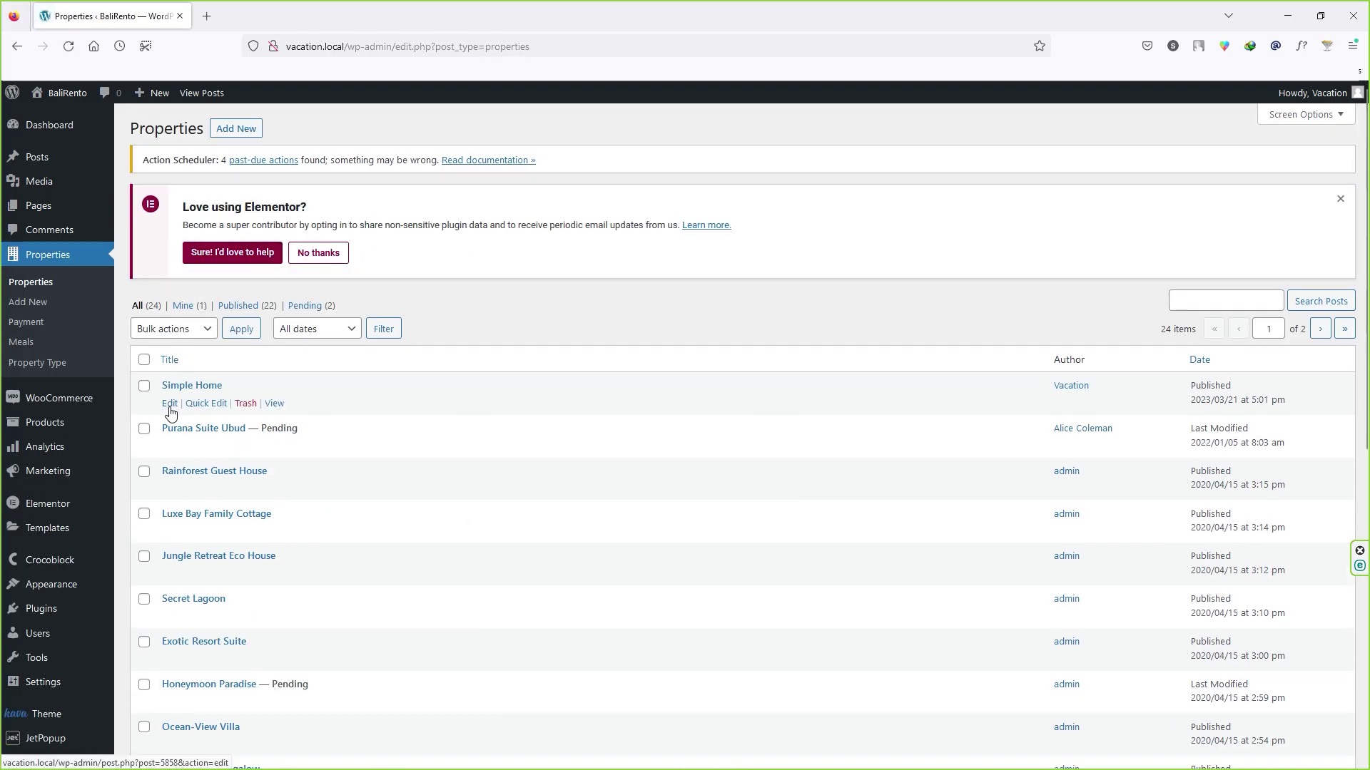
pyautogui.click(171, 446)
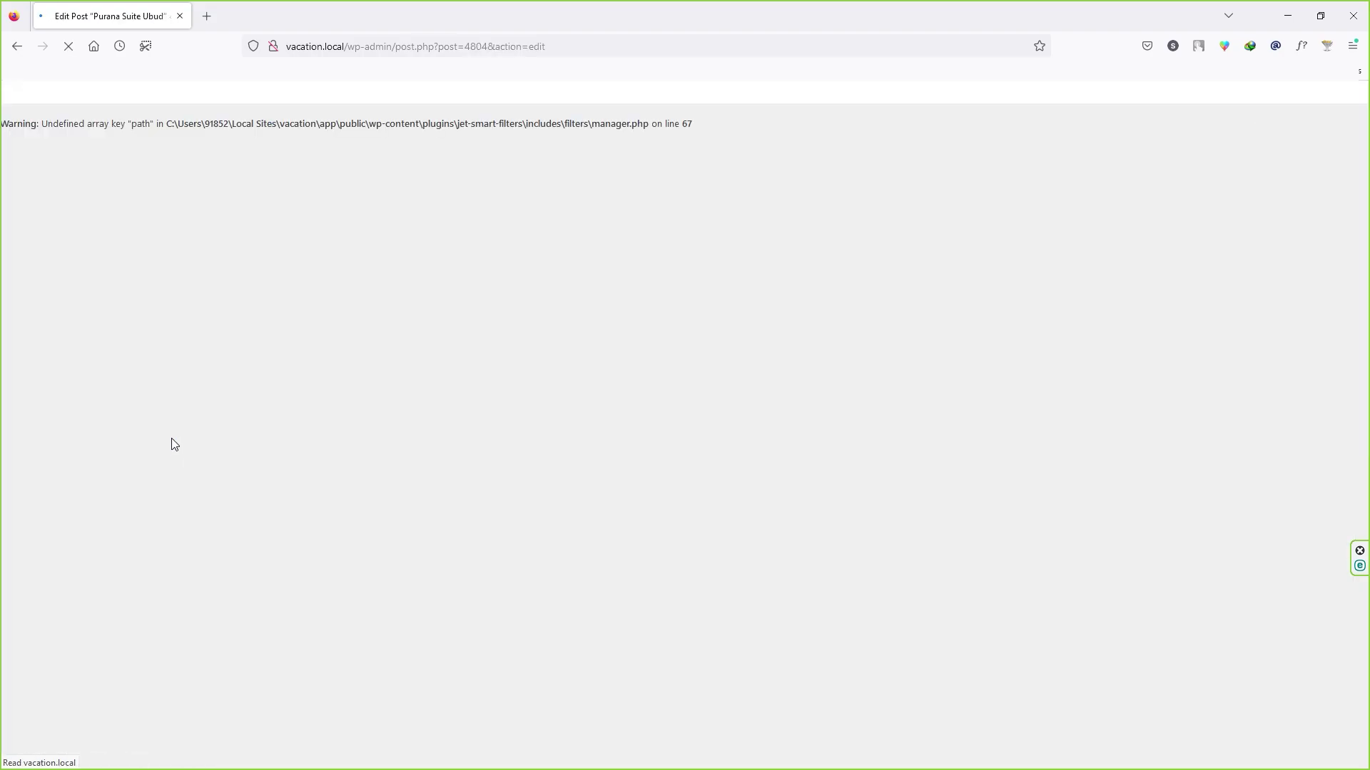
# Step: Look over its custom fields, including Facilities, then return to the Properties list
pyautogui.scroll(-3, 454, 426)
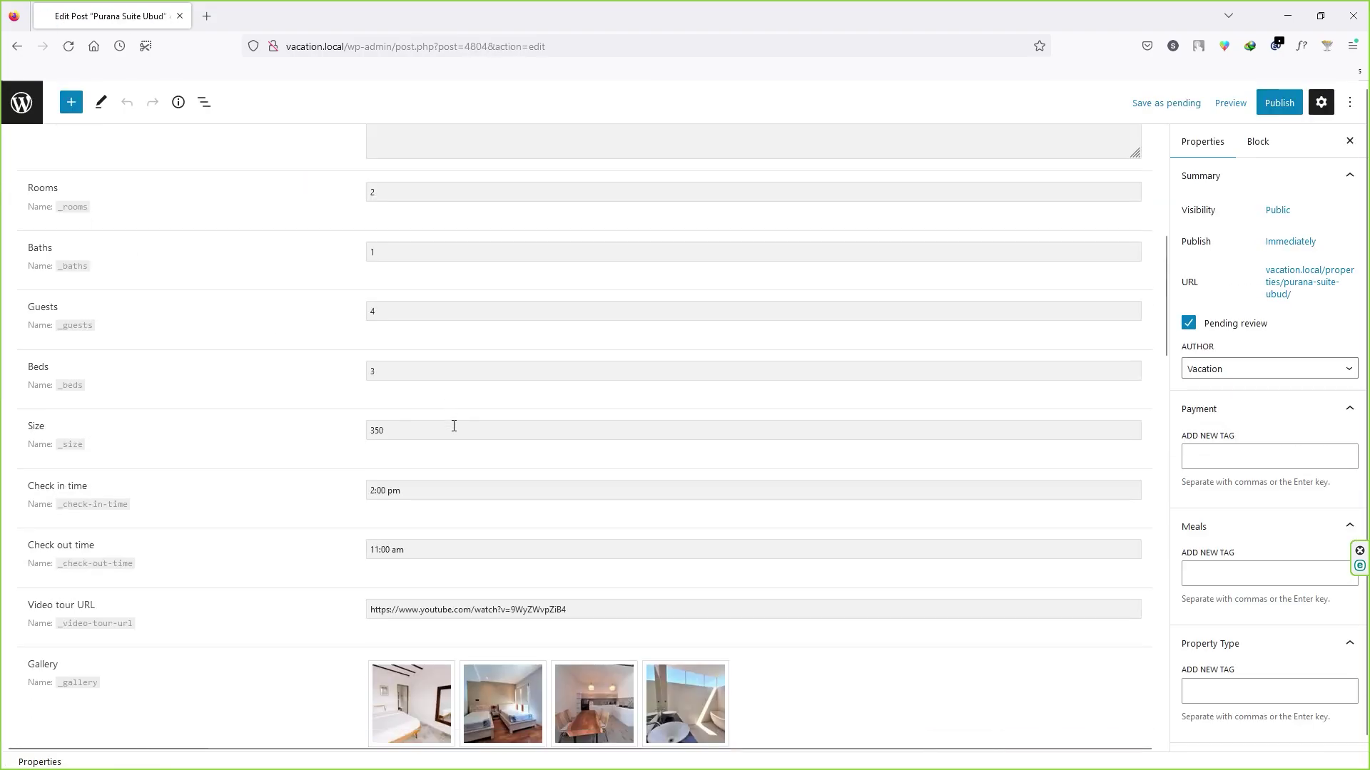
pyautogui.scroll(-7, 454, 426)
pyautogui.moveTo(39, 295); pyautogui.dragTo(61, 295)
pyautogui.scroll(2, 61, 318)
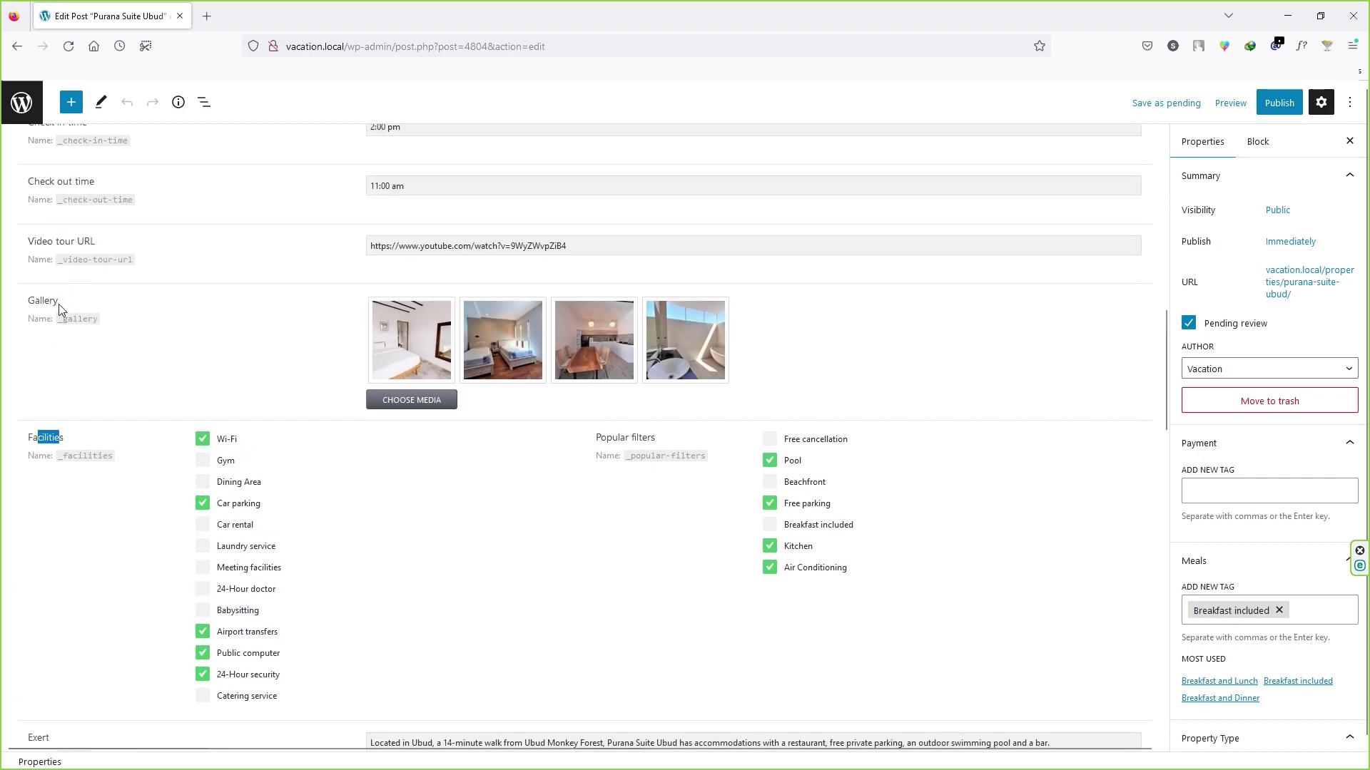
pyautogui.scroll(1, 59, 309)
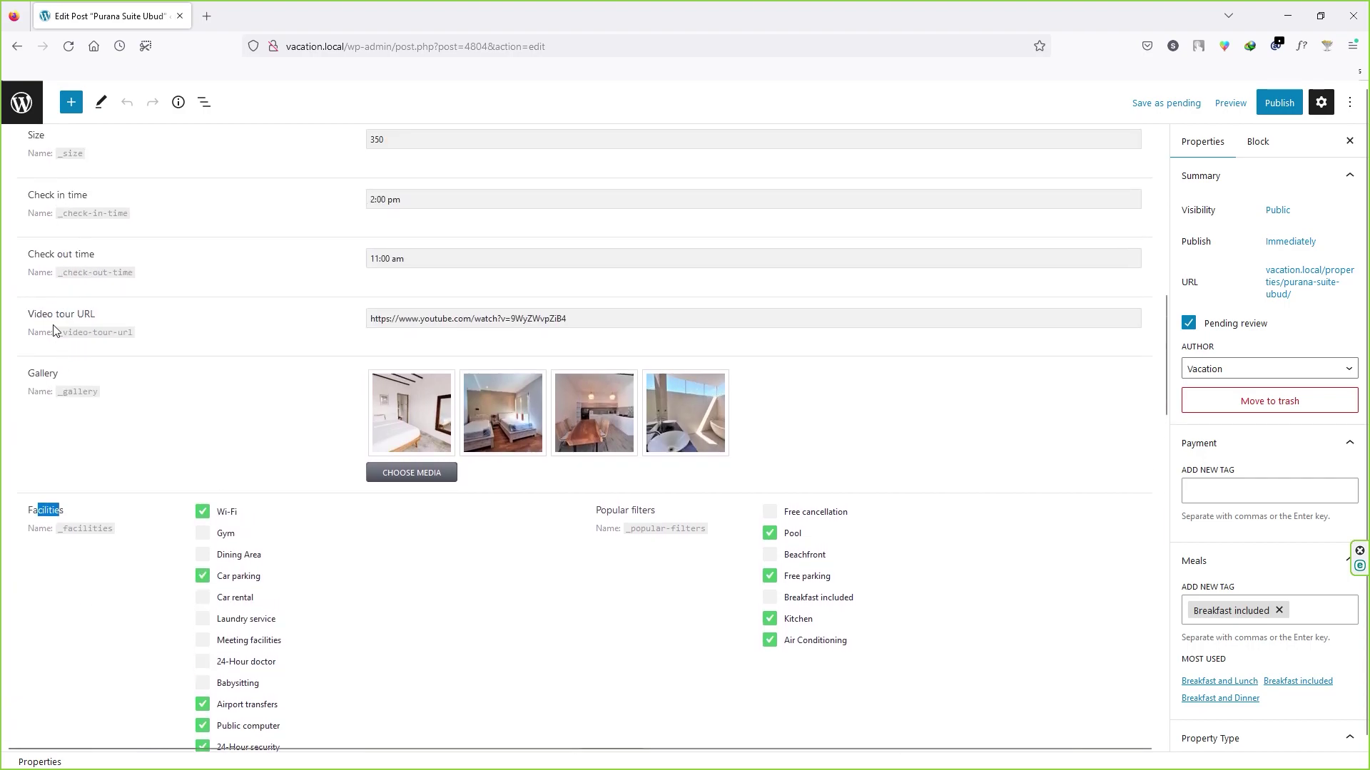
pyautogui.scroll(2, 128, 307)
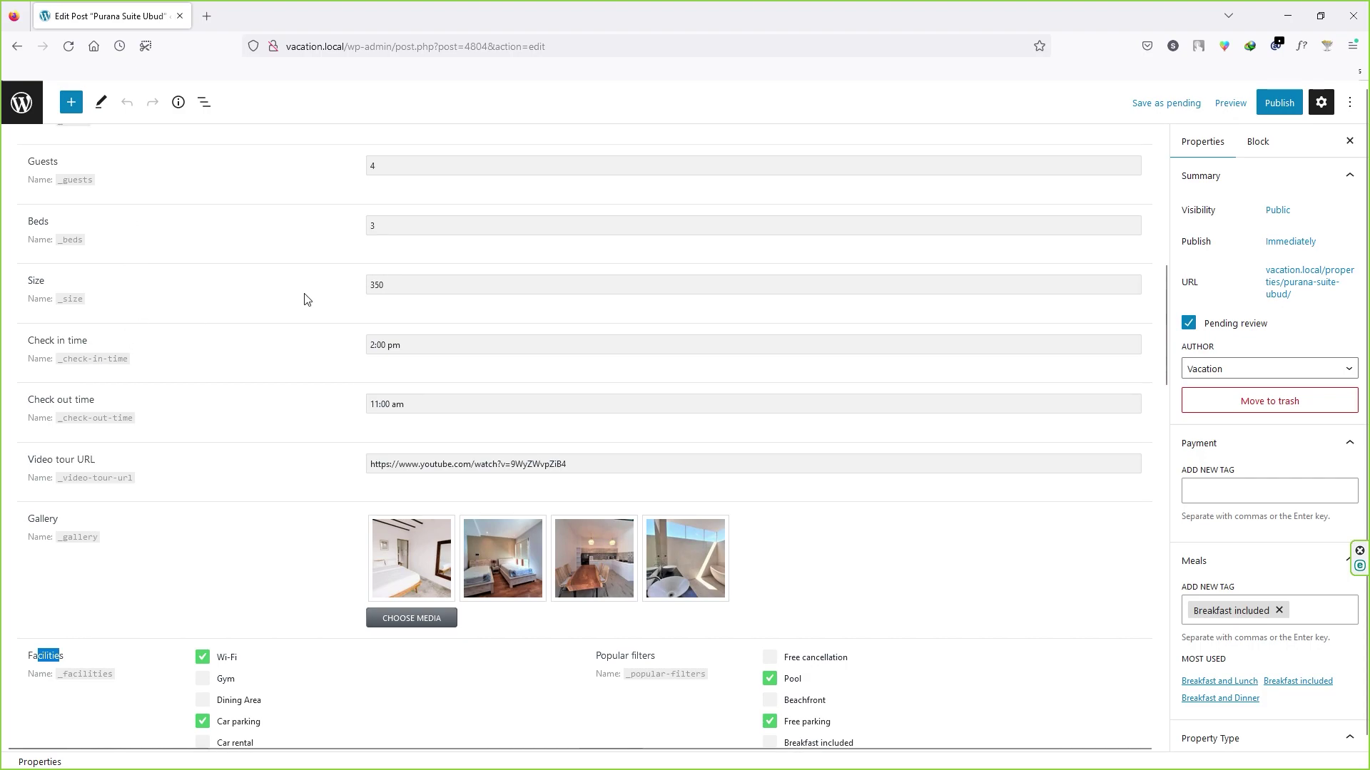
pyautogui.scroll(1, 336, 314)
pyautogui.scroll(1, 349, 329)
pyautogui.scroll(5, 691, 424)
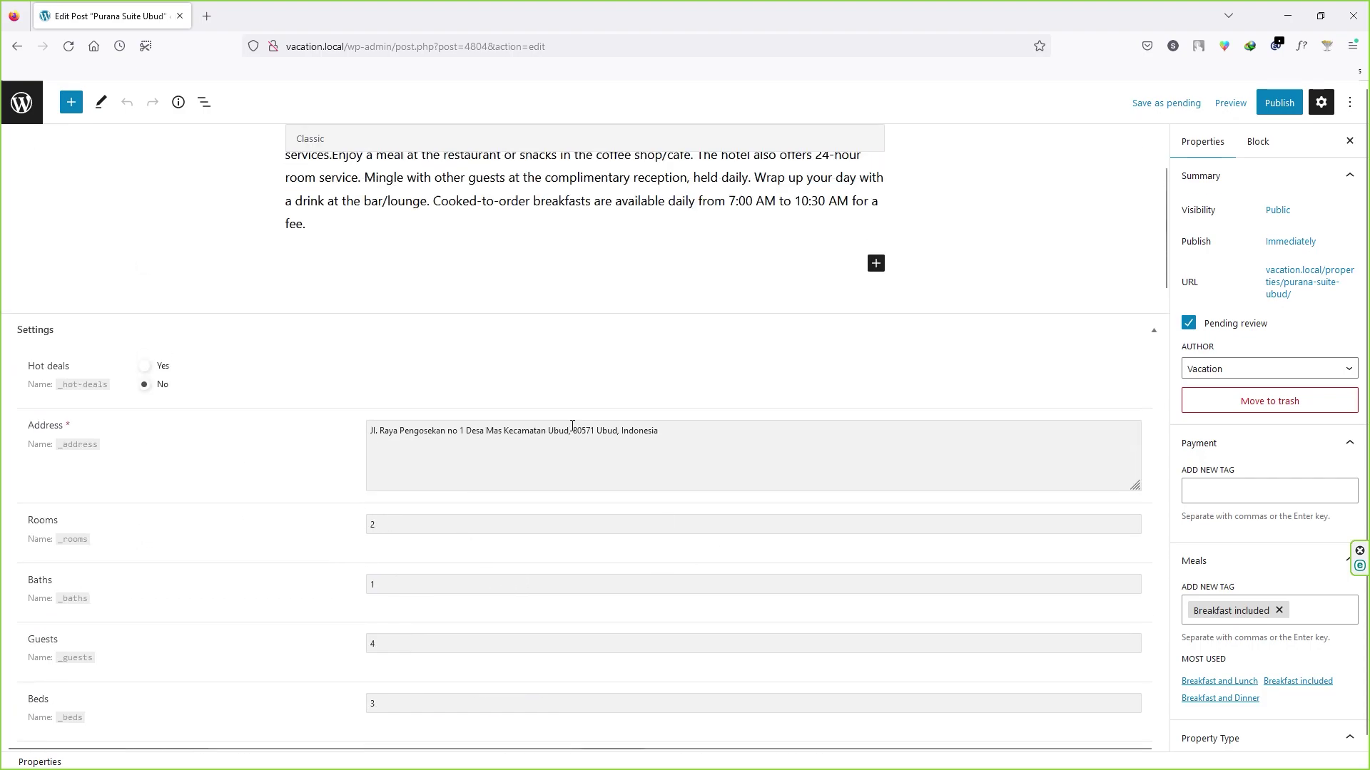
pyautogui.scroll(-15, 556, 515)
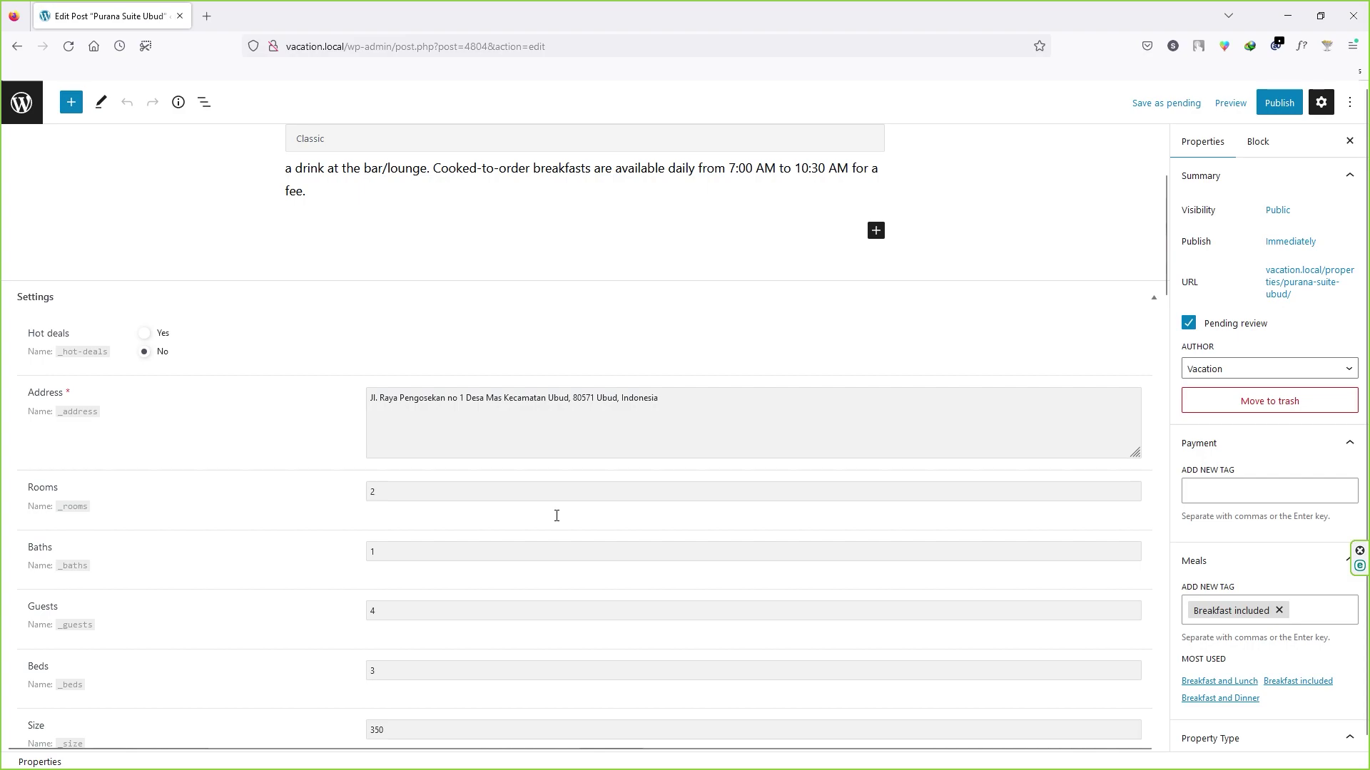
pyautogui.click(21, 106)
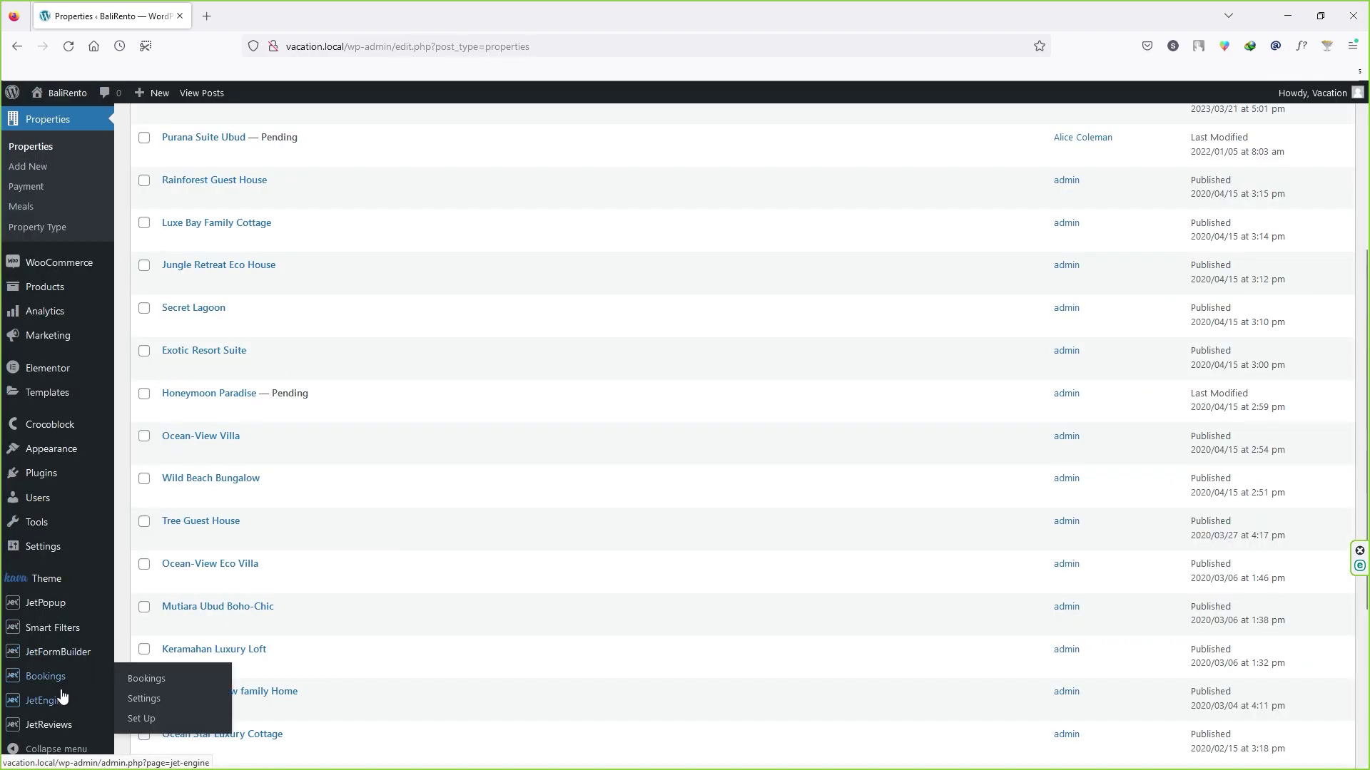
# Step: Open the Properties post type for editing from JetEngine's Post Types list
pyautogui.moveTo(55, 705)
pyautogui.click(217, 587)
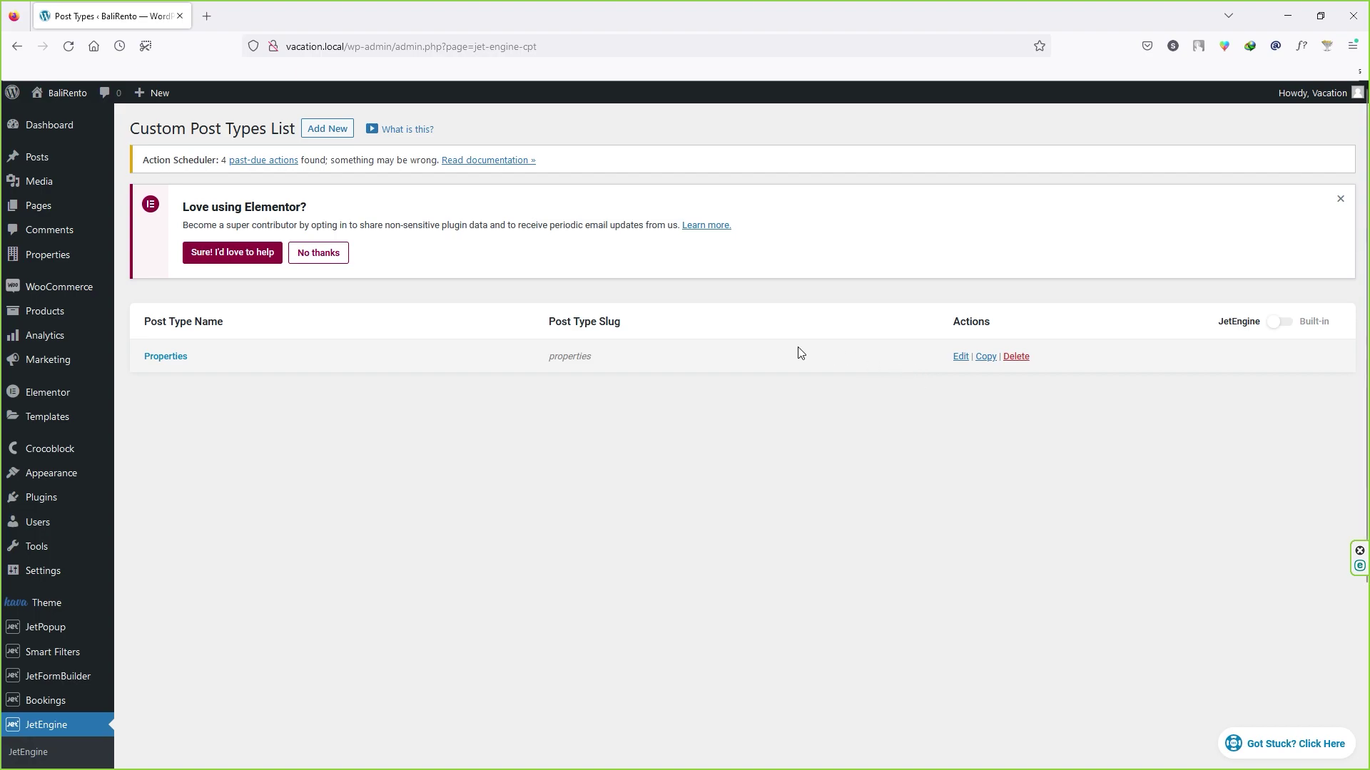
pyautogui.click(961, 359)
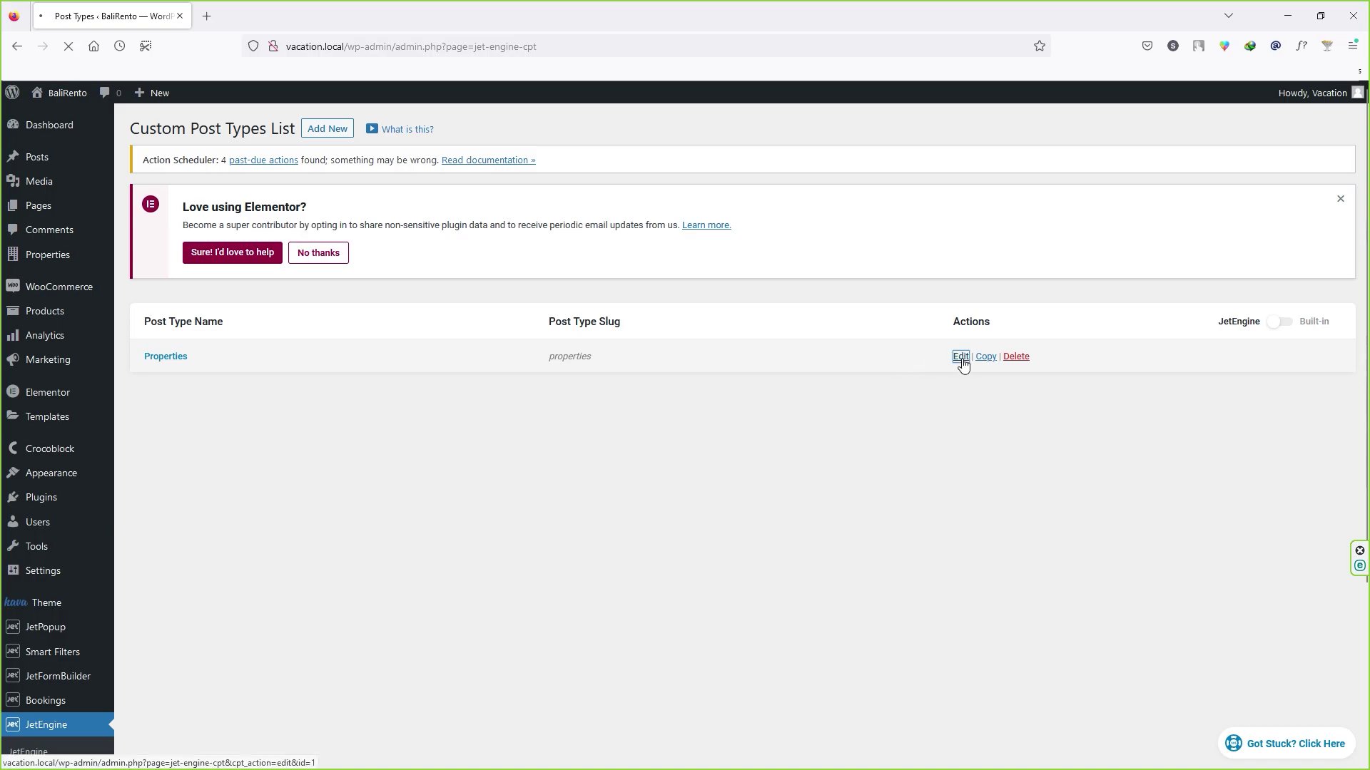
# Step: Collapse General Settings and expand the Meta fields (14) list to review it
pyautogui.click(190, 332)
pyautogui.click(175, 473)
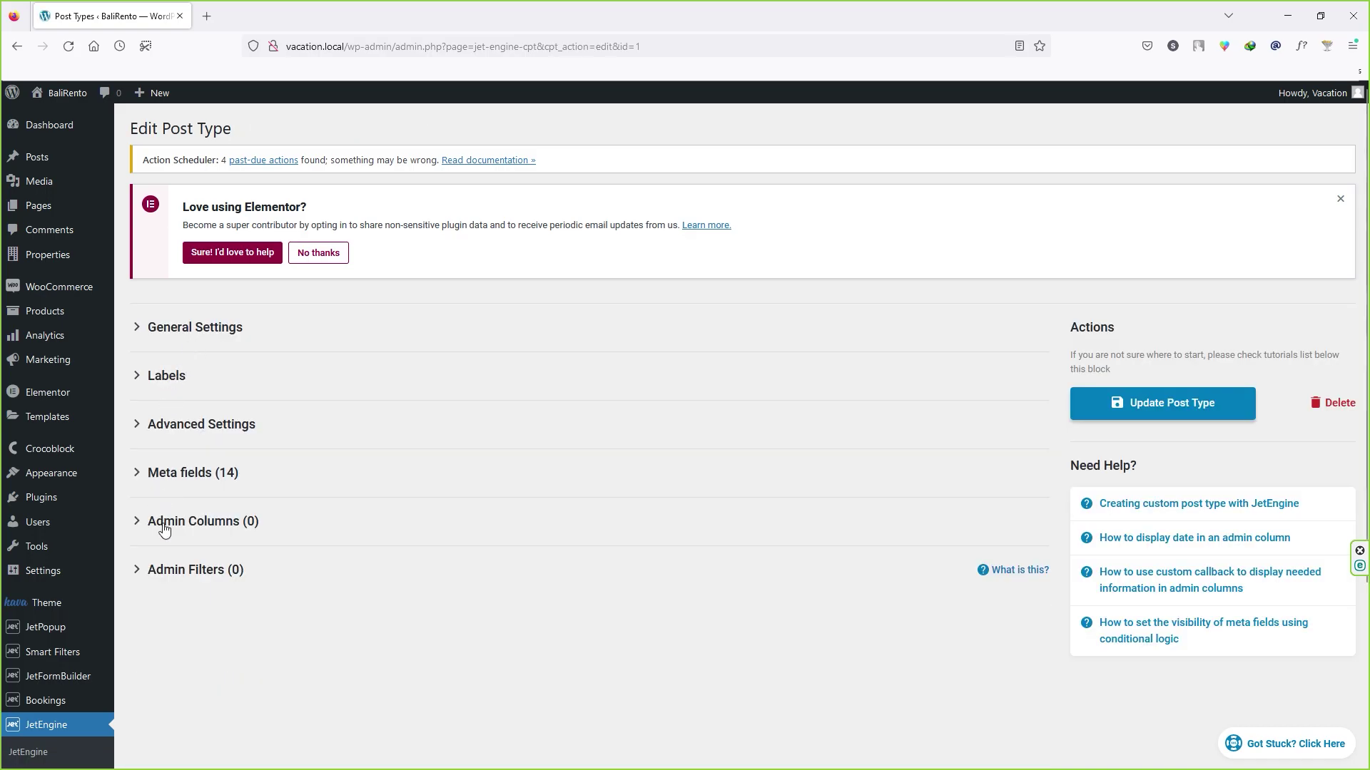
pyautogui.click(145, 332)
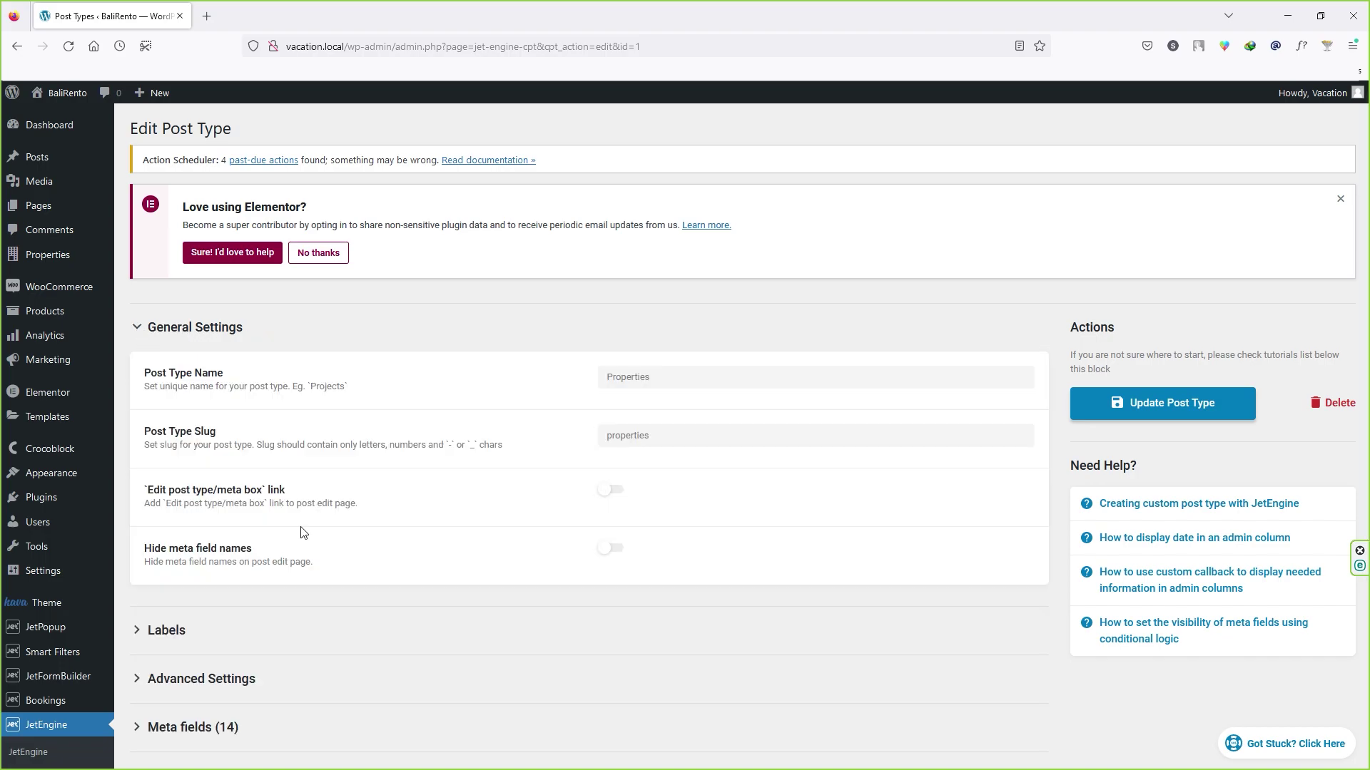
pyautogui.click(145, 331)
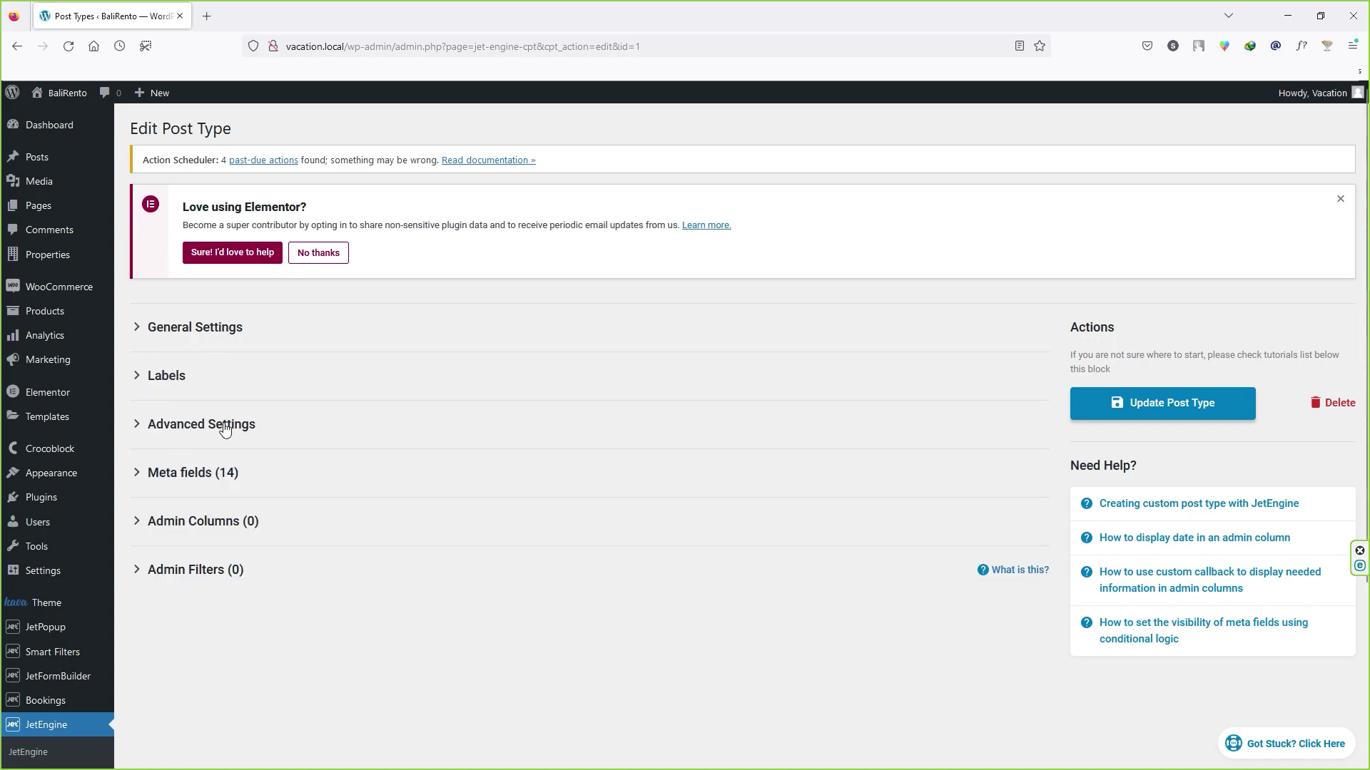
pyautogui.click(148, 482)
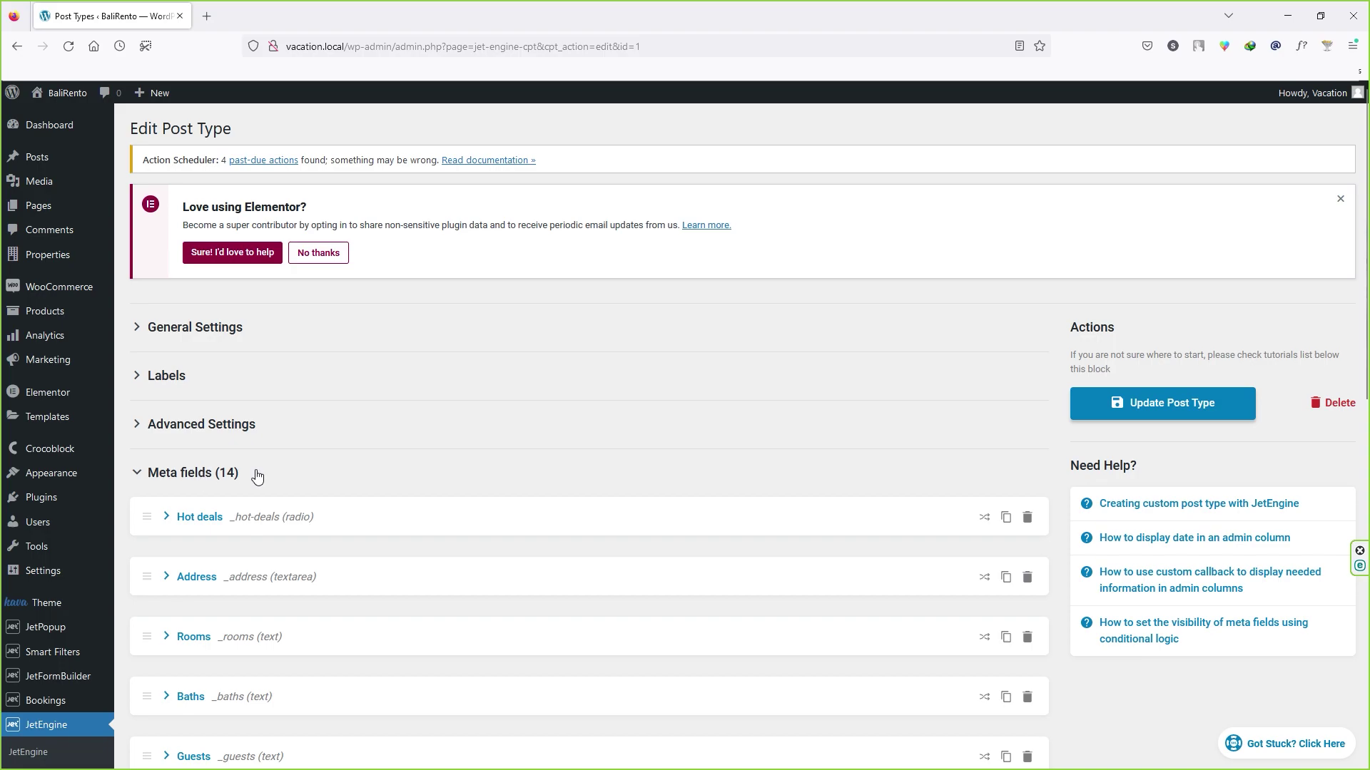
pyautogui.scroll(-3, 276, 471)
pyautogui.scroll(-1, 278, 471)
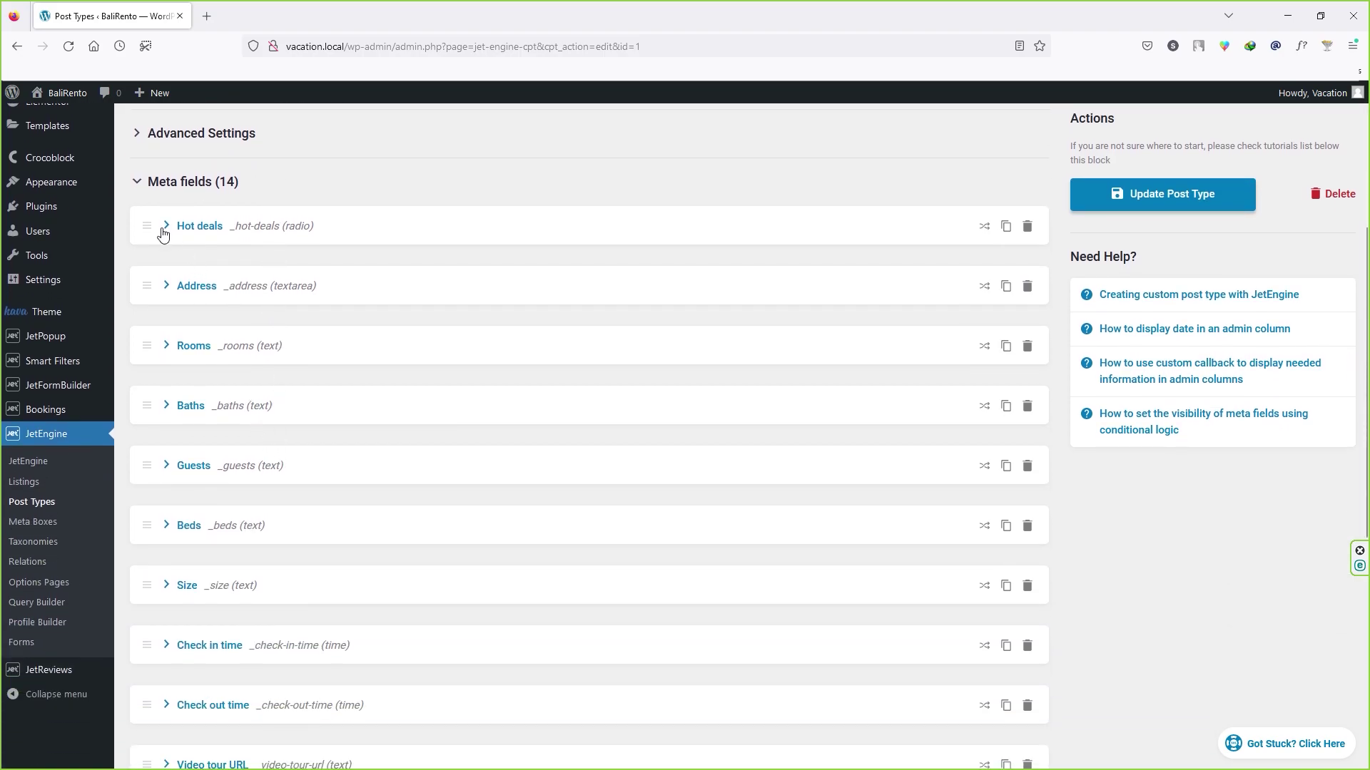
pyautogui.scroll(3, 63, 186)
pyautogui.scroll(1, 62, 187)
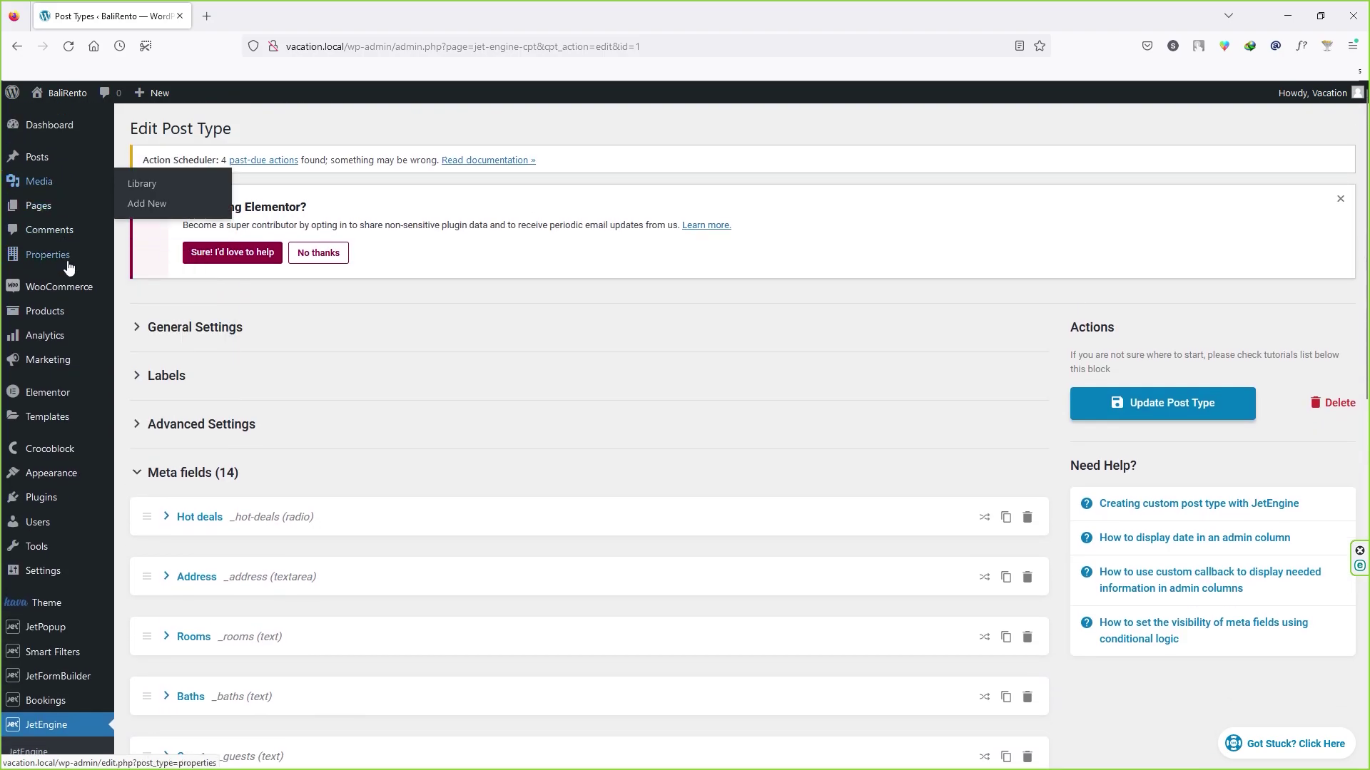
# Step: Open the Properties list in a new browser tab to reach the Rainforest Guest House editor
pyautogui.rightClick(169, 264)
pyautogui.click(187, 273)
pyautogui.click(300, 13)
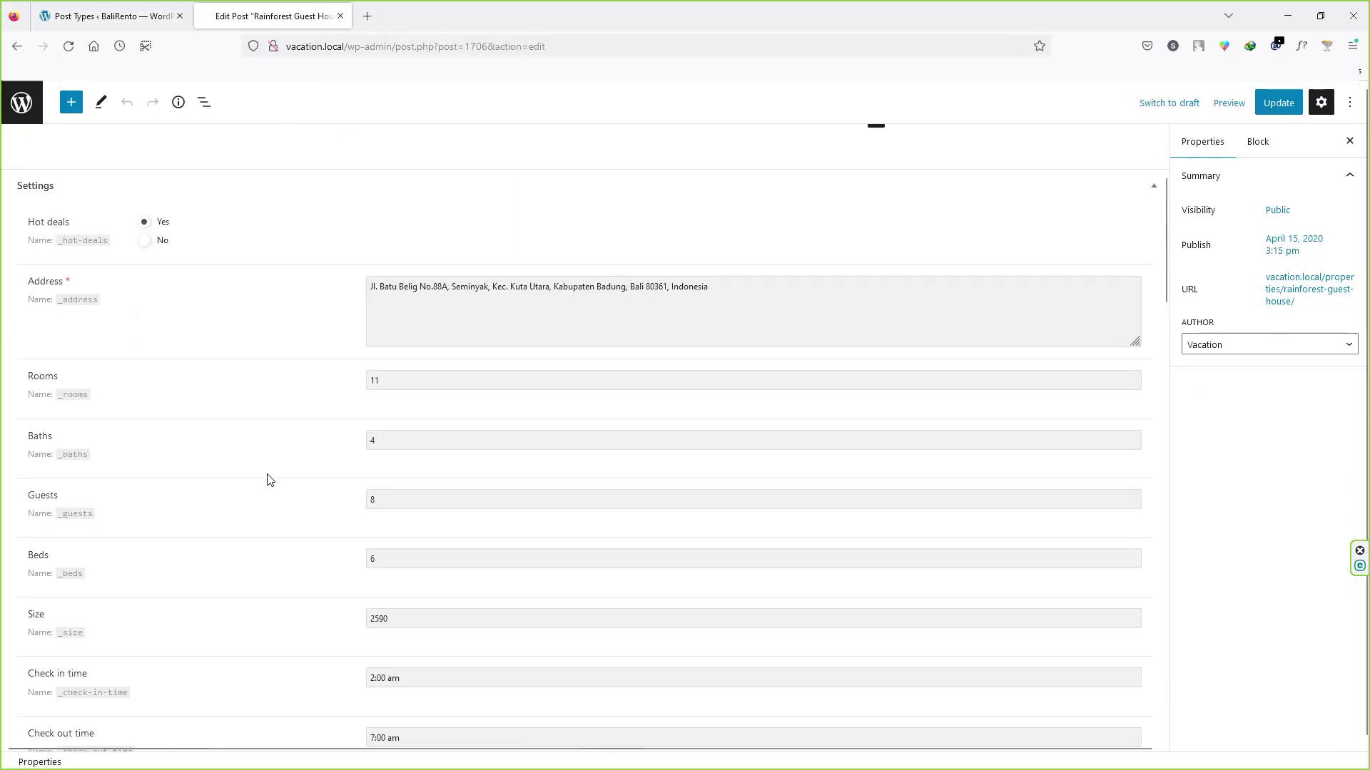
pyautogui.scroll(-3, 80, 168)
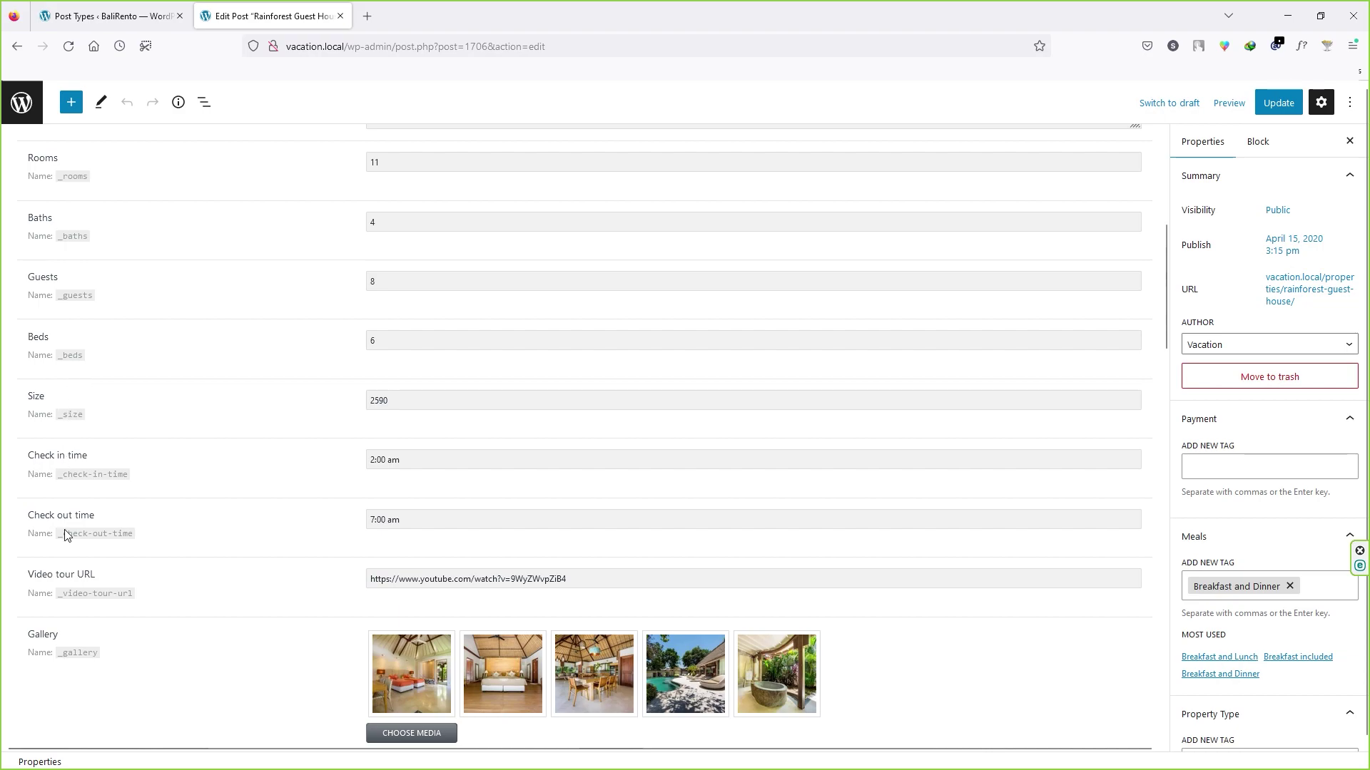
pyautogui.scroll(-4, 61, 584)
pyautogui.scroll(-3, 80, 554)
# Step: Go back to the Properties post type settings tab and scroll through its meta fields
pyautogui.hotkey('ctrl', 'Tab')
pyautogui.hotkey('ctrl', 'Tab')
pyautogui.hotkey('ctrl', 'Tab')
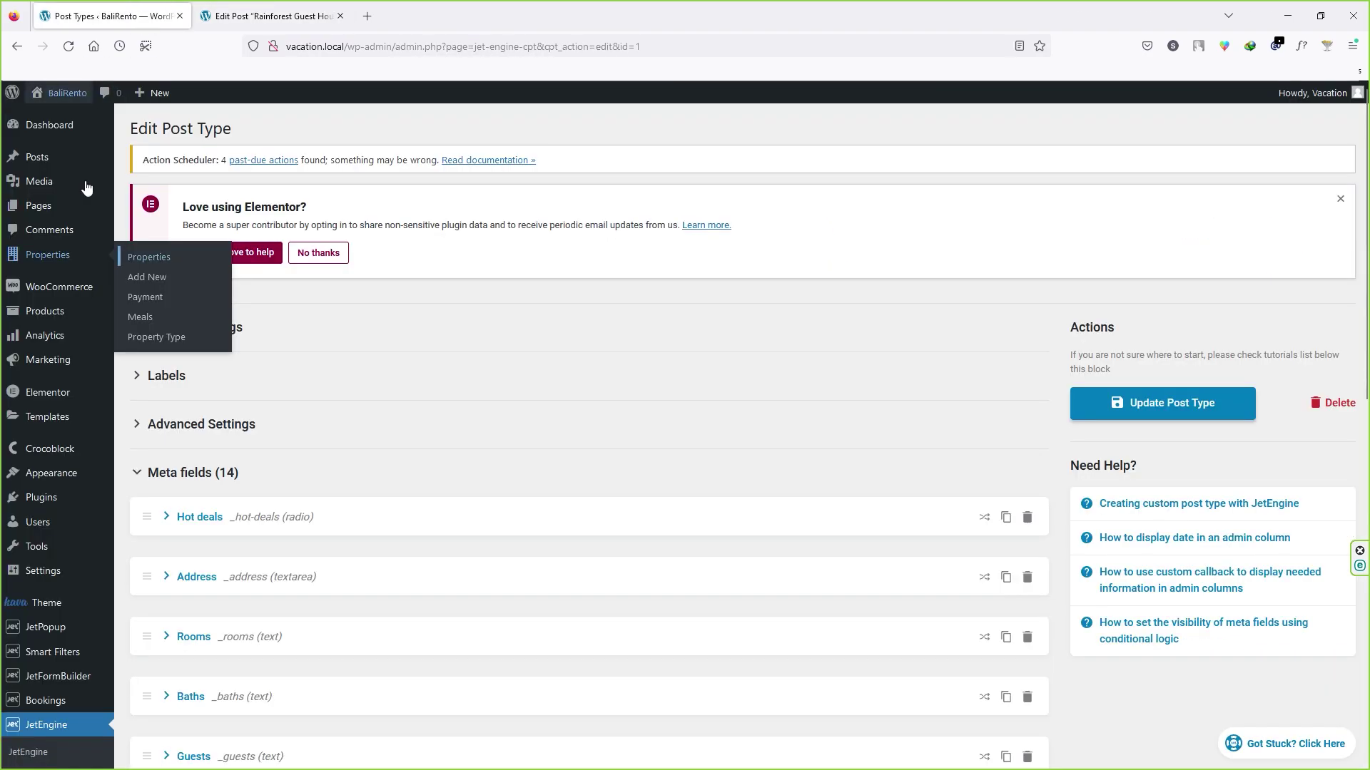
pyautogui.scroll(-2, 43, 656)
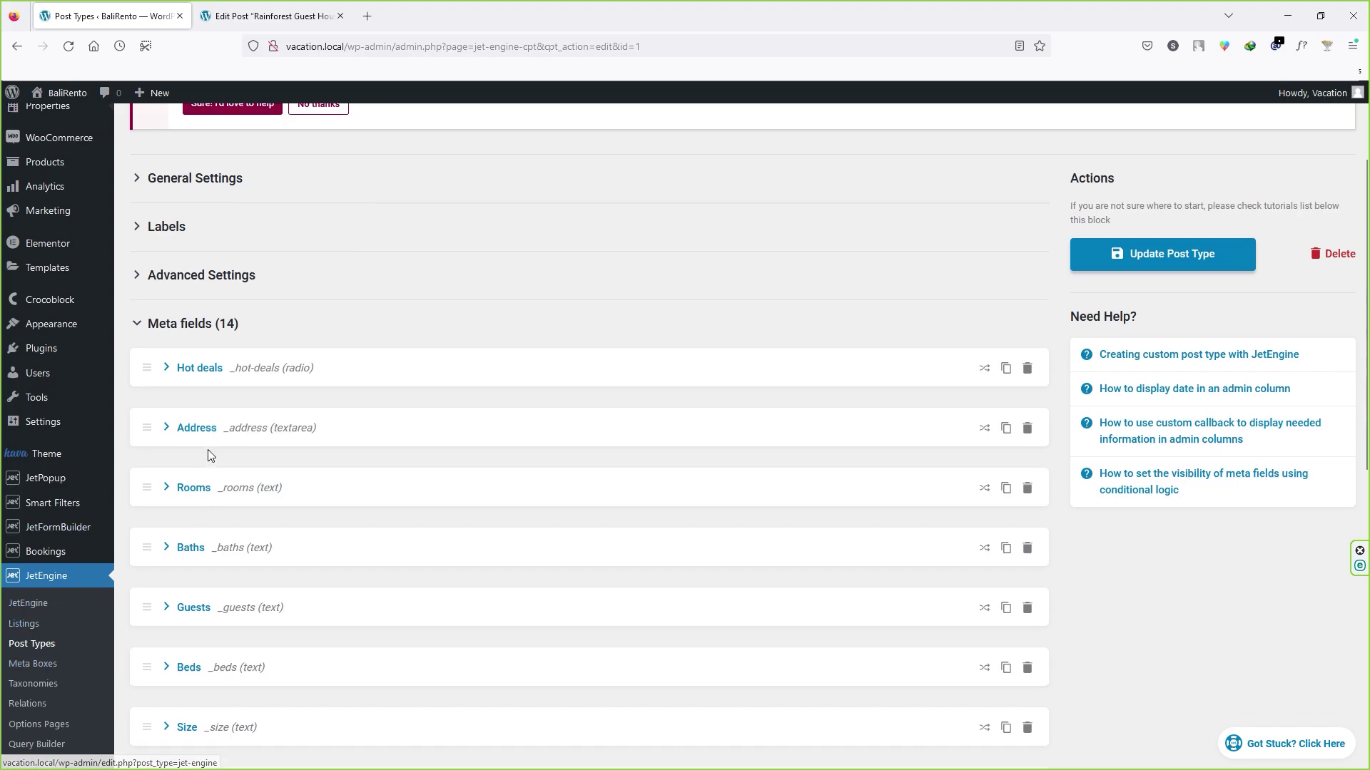
pyautogui.scroll(-5, 250, 449)
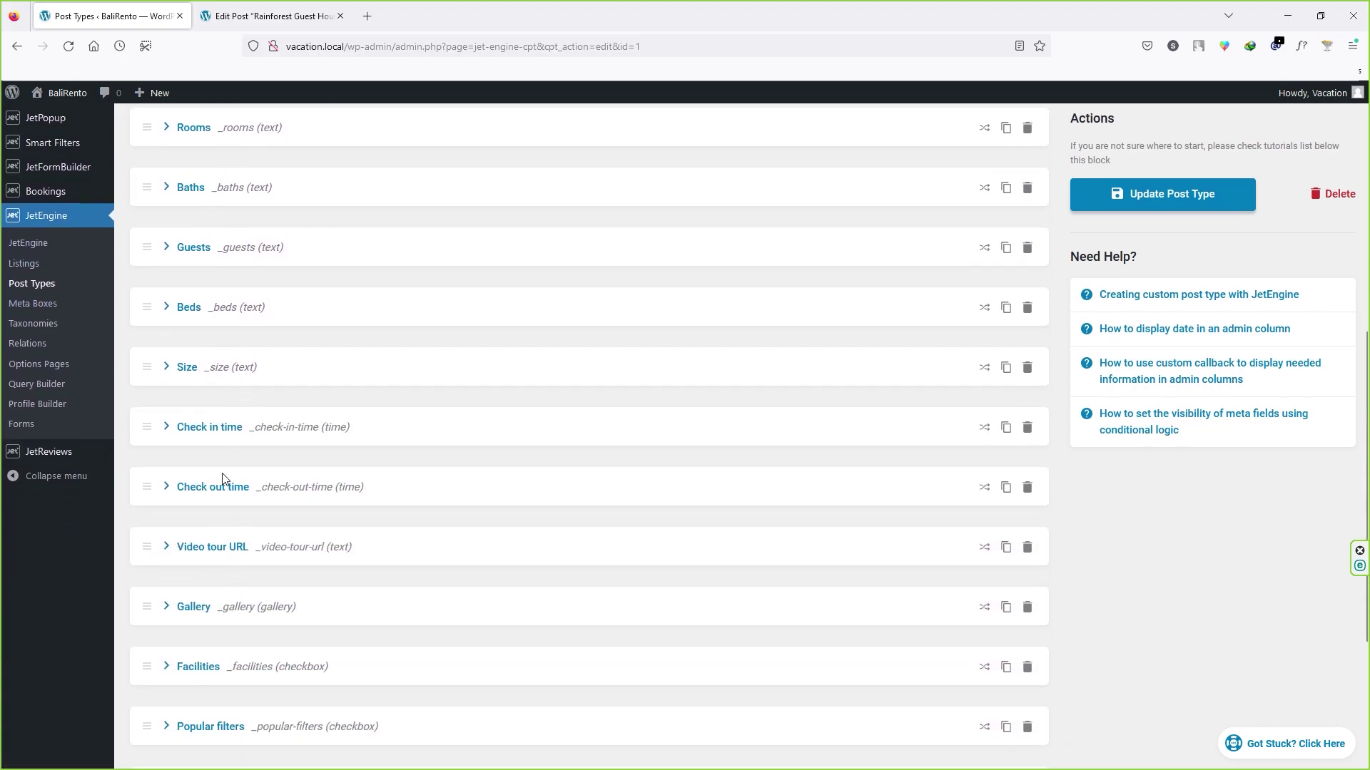
pyautogui.scroll(-2, 218, 480)
pyautogui.click(166, 525)
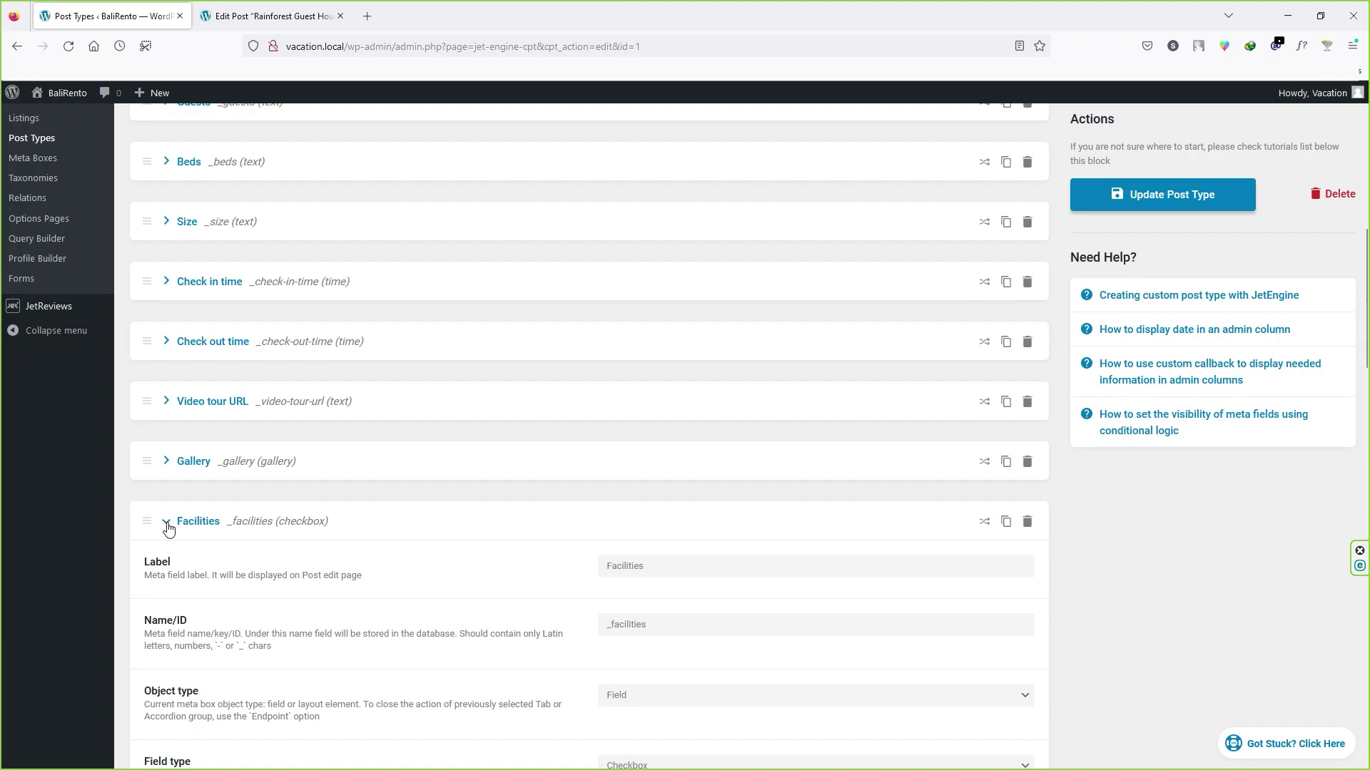
pyautogui.scroll(-5, 229, 535)
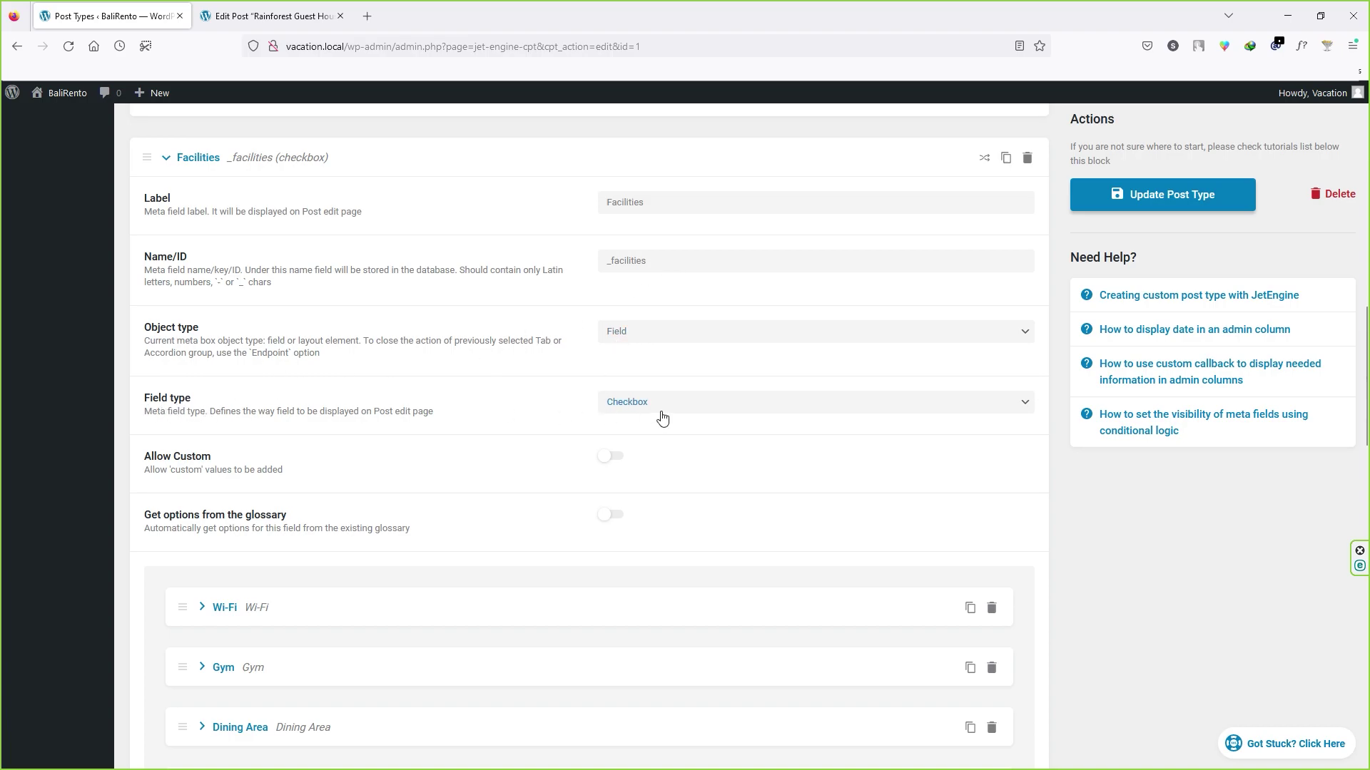
pyautogui.click(271, 16)
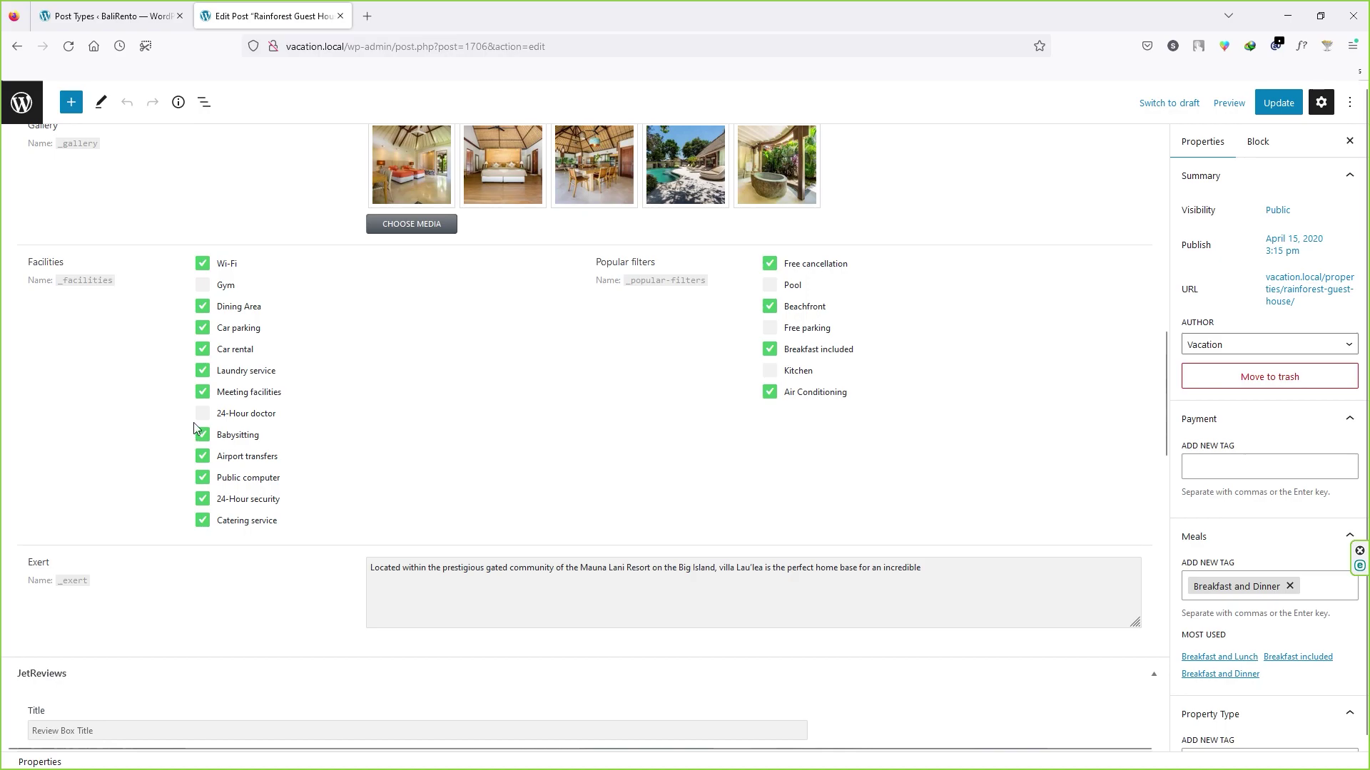
pyautogui.scroll(10, 346, 435)
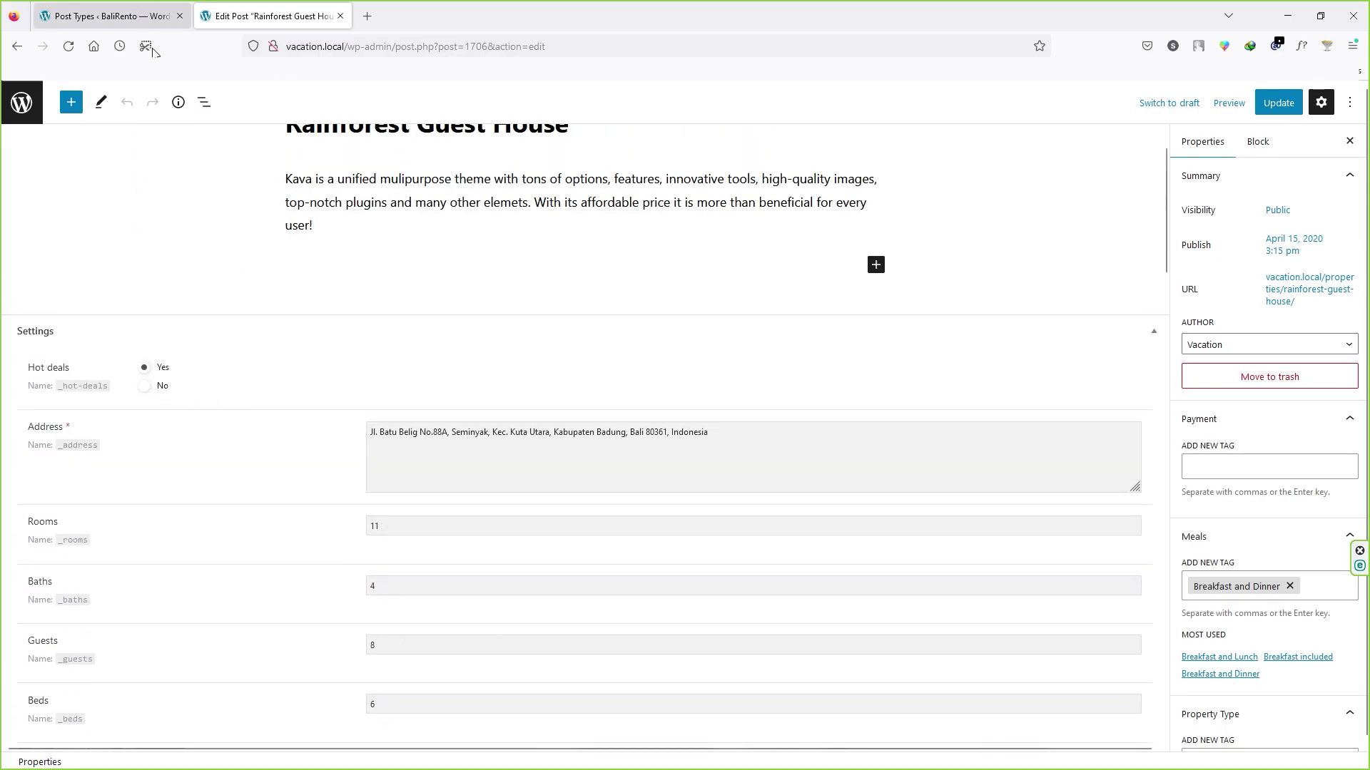
pyautogui.click(154, 17)
pyautogui.scroll(-2, 691, 245)
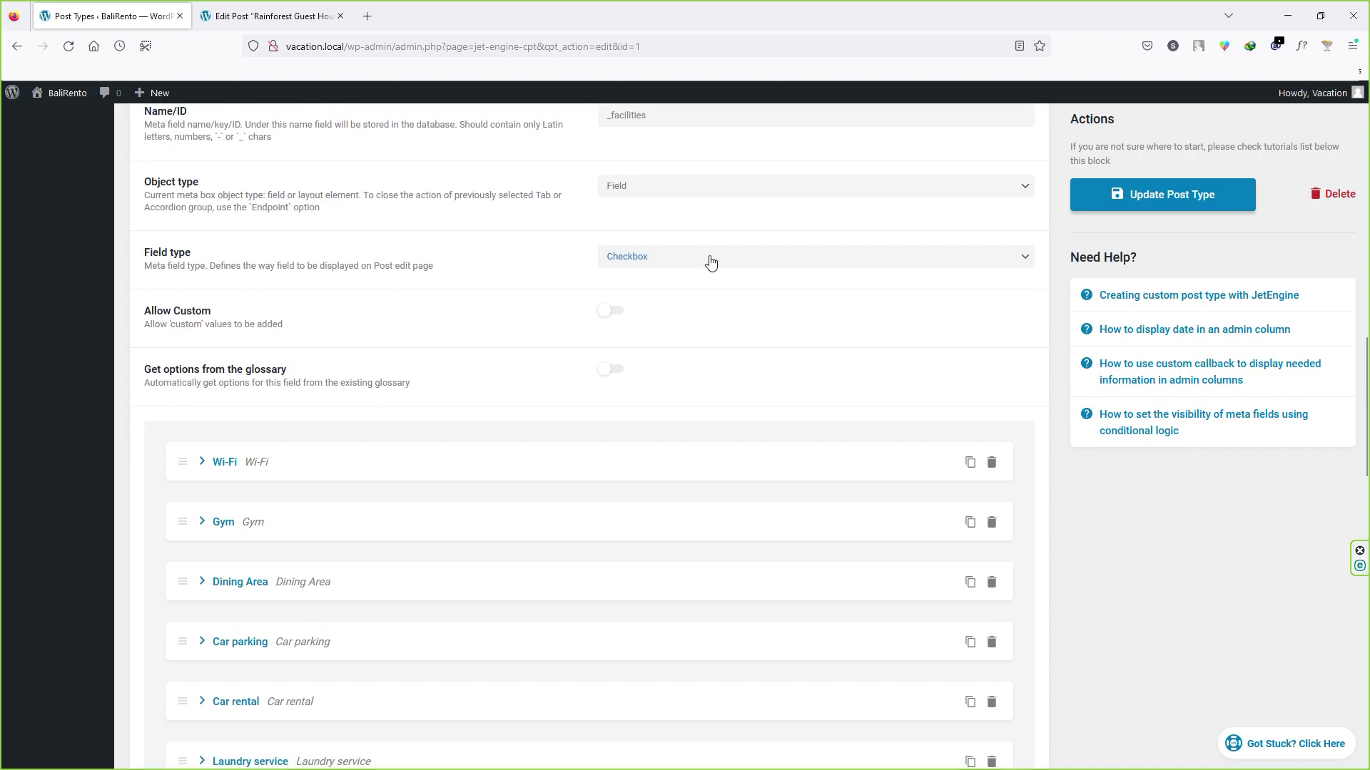
pyautogui.click(711, 259)
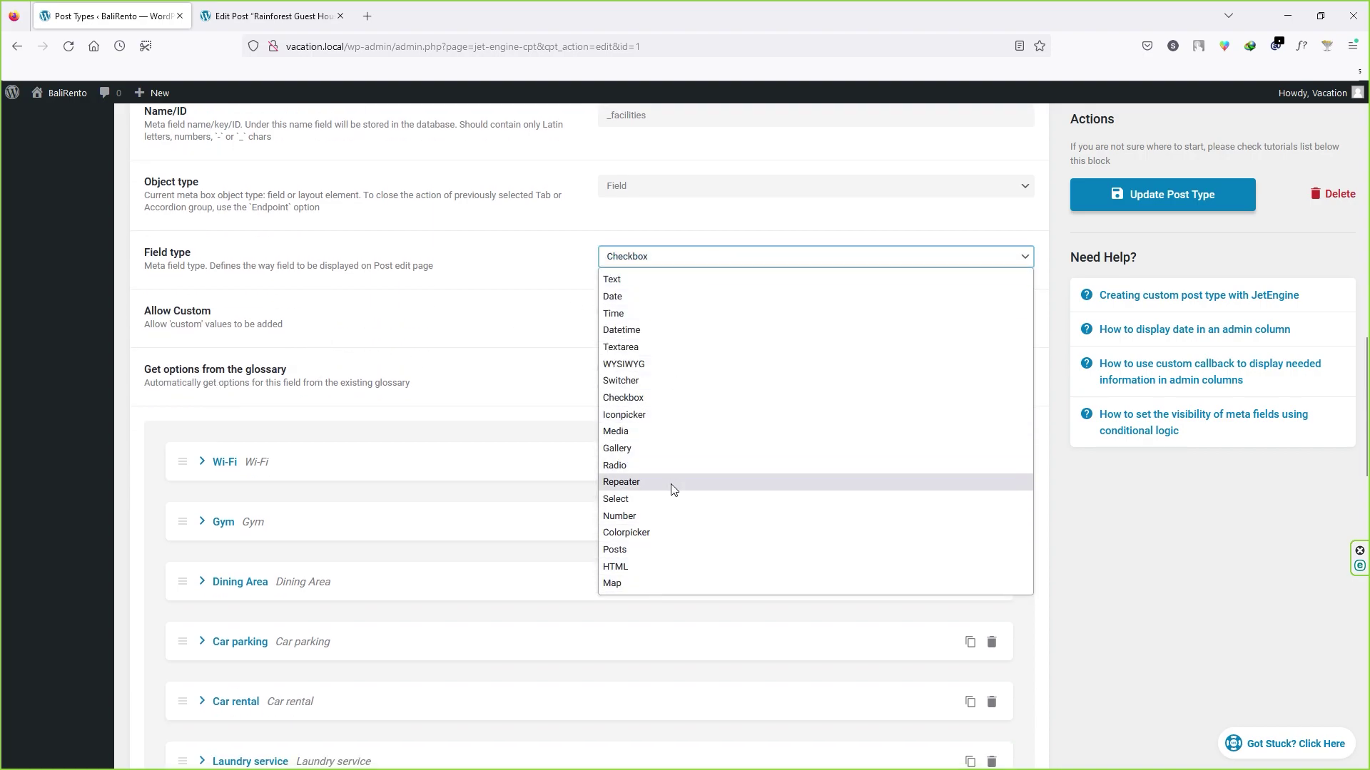
pyautogui.scroll(-2, 428, 278)
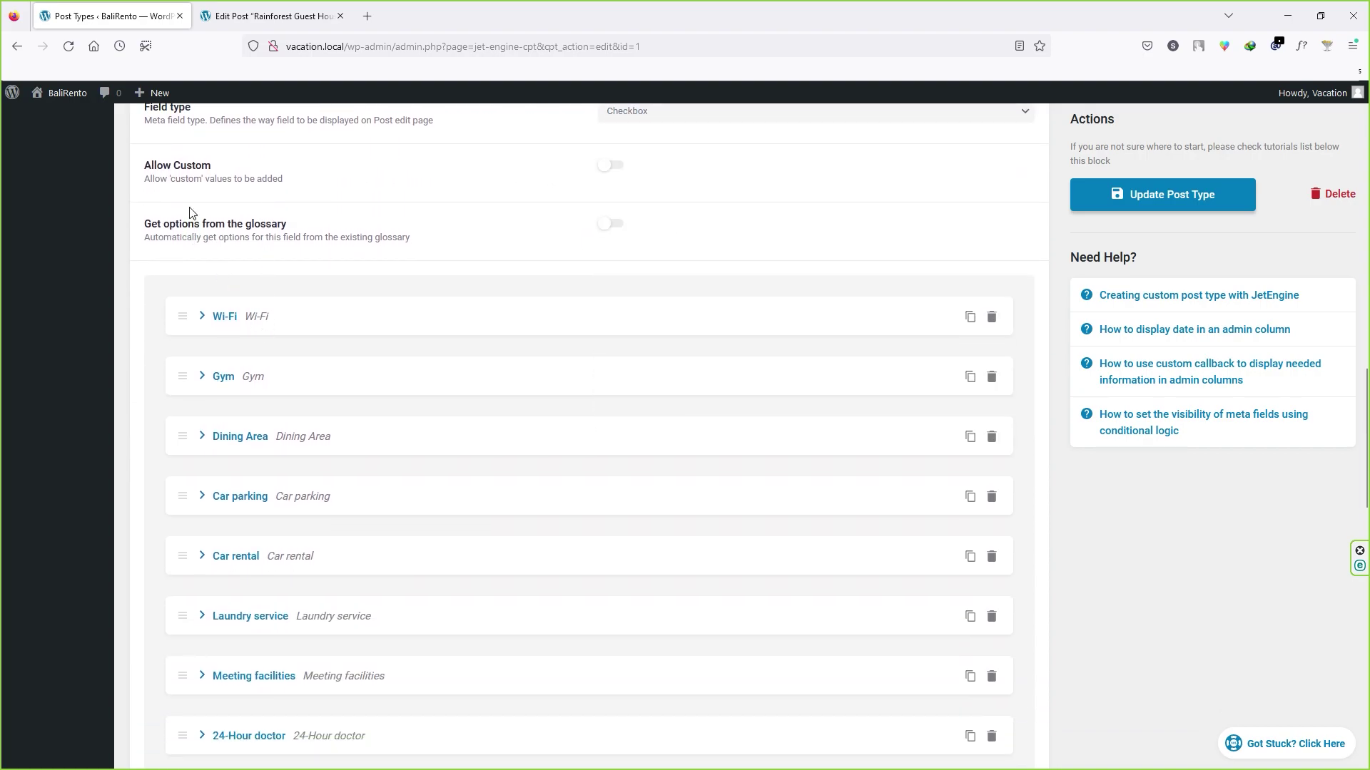
pyautogui.scroll(1, 278, 240)
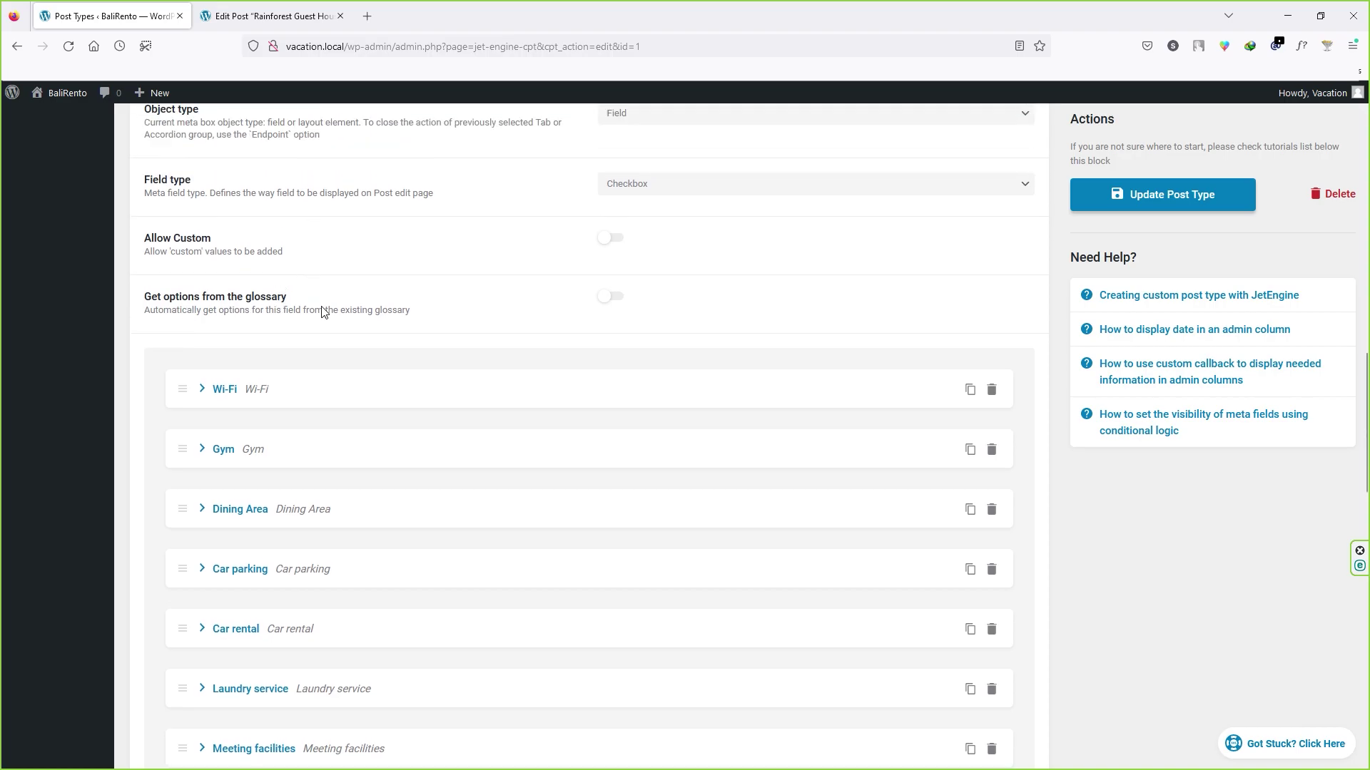
pyautogui.scroll(-6, 471, 417)
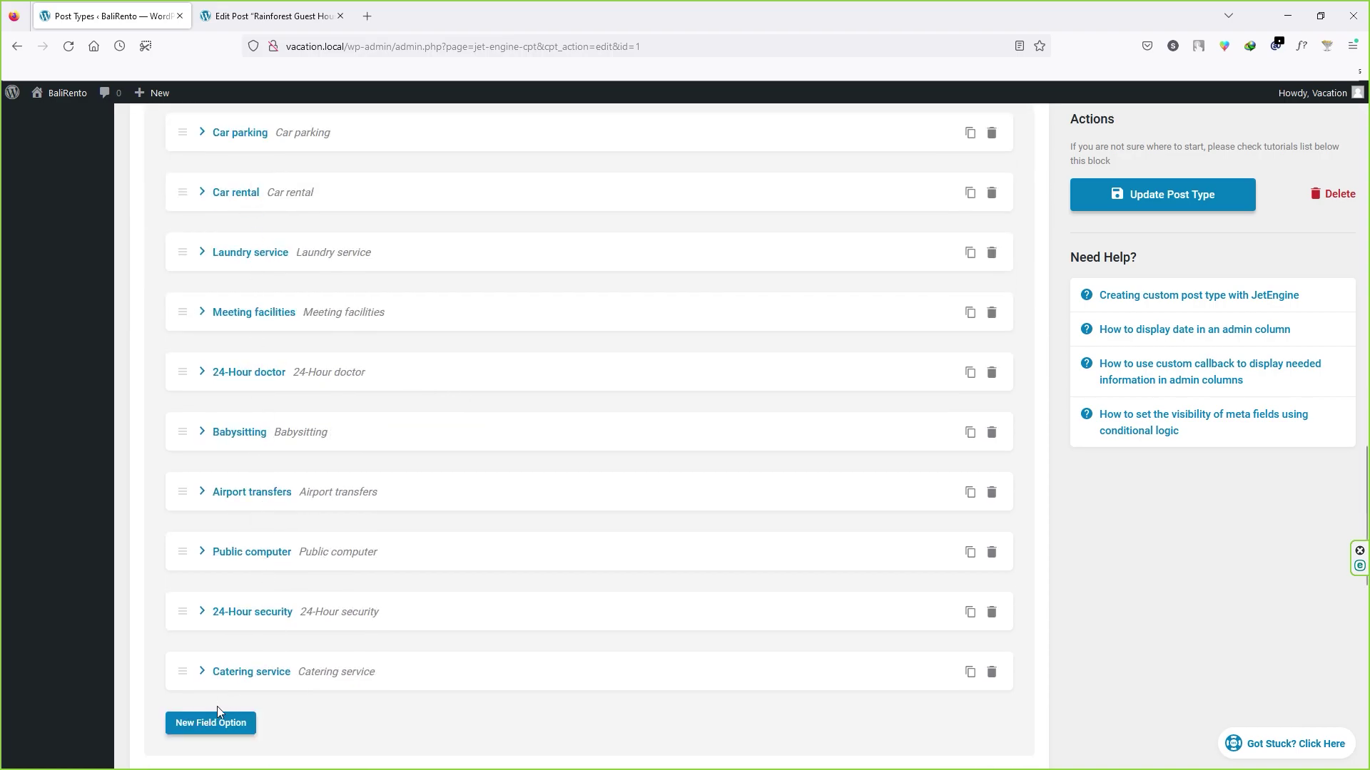
pyautogui.scroll(3, 271, 323)
pyautogui.scroll(2, 270, 323)
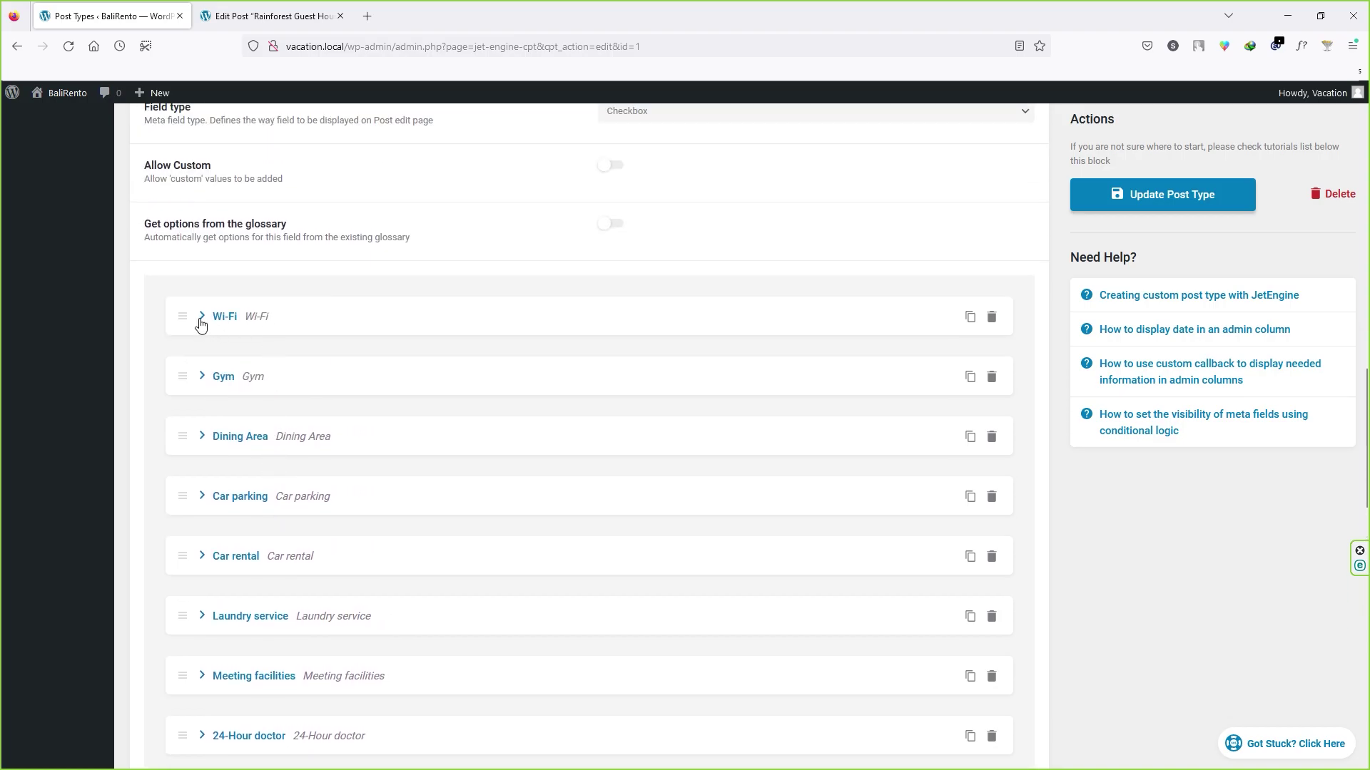
pyautogui.hotkey('ctrl', 'Tab')
pyautogui.scroll(-12, 391, 425)
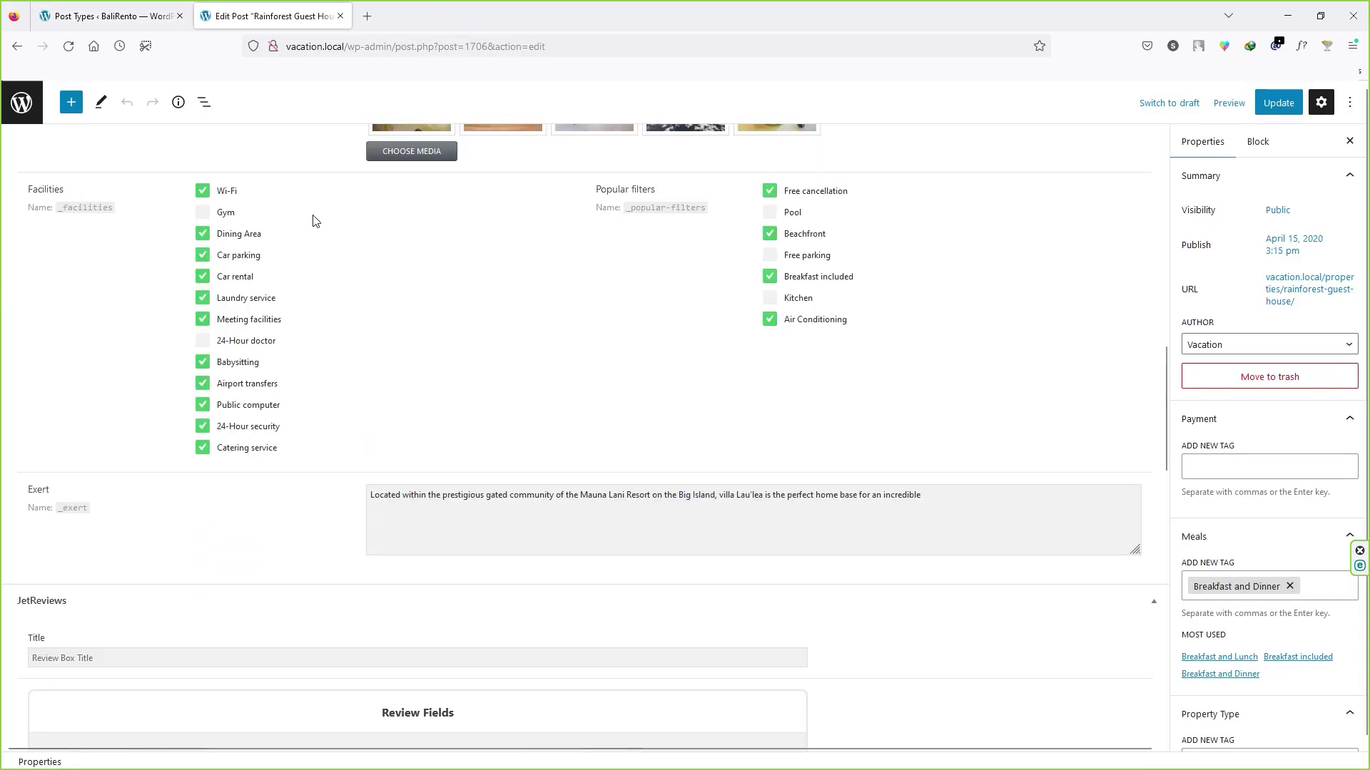
pyautogui.hotkey('ctrl', 'Tab')
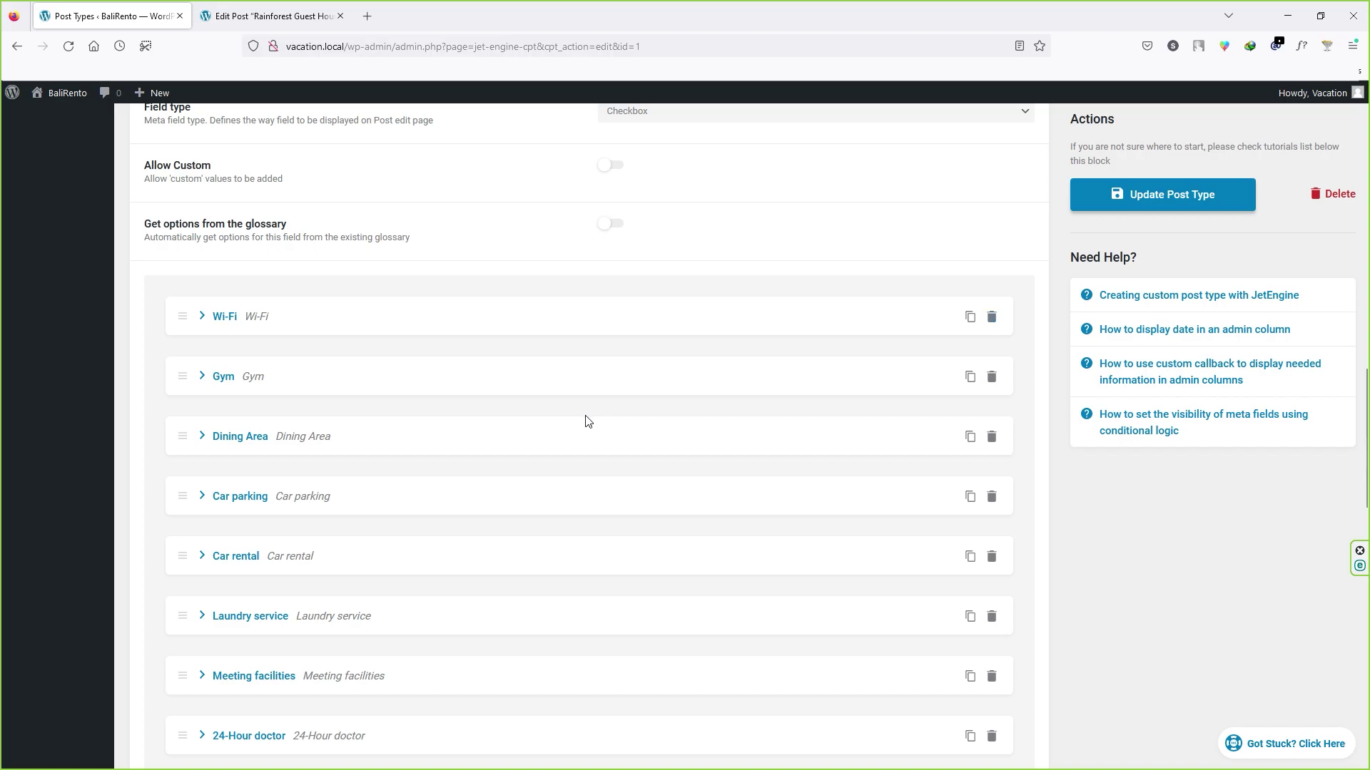
pyautogui.scroll(-8, 589, 426)
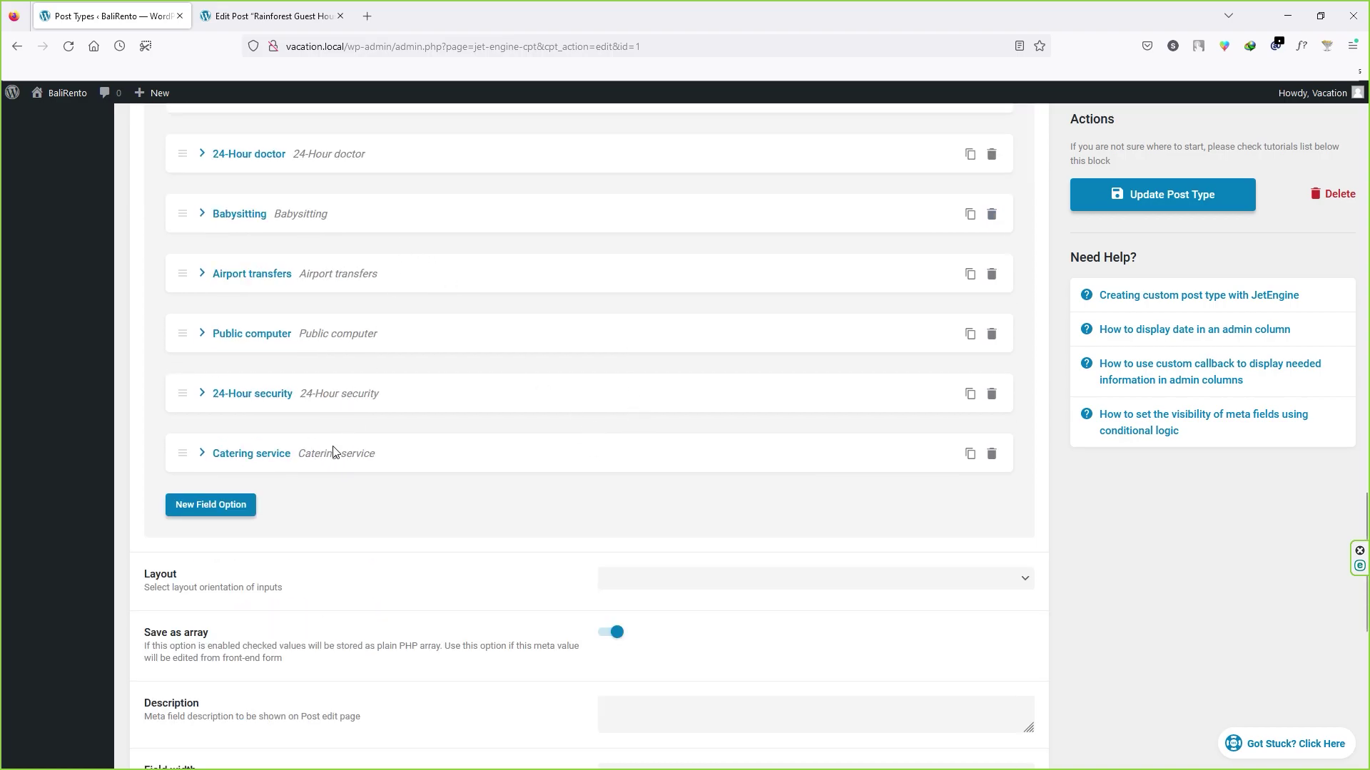
# Step: Add a new Facilities option with value and label 'Cricket Match'
pyautogui.click(191, 512)
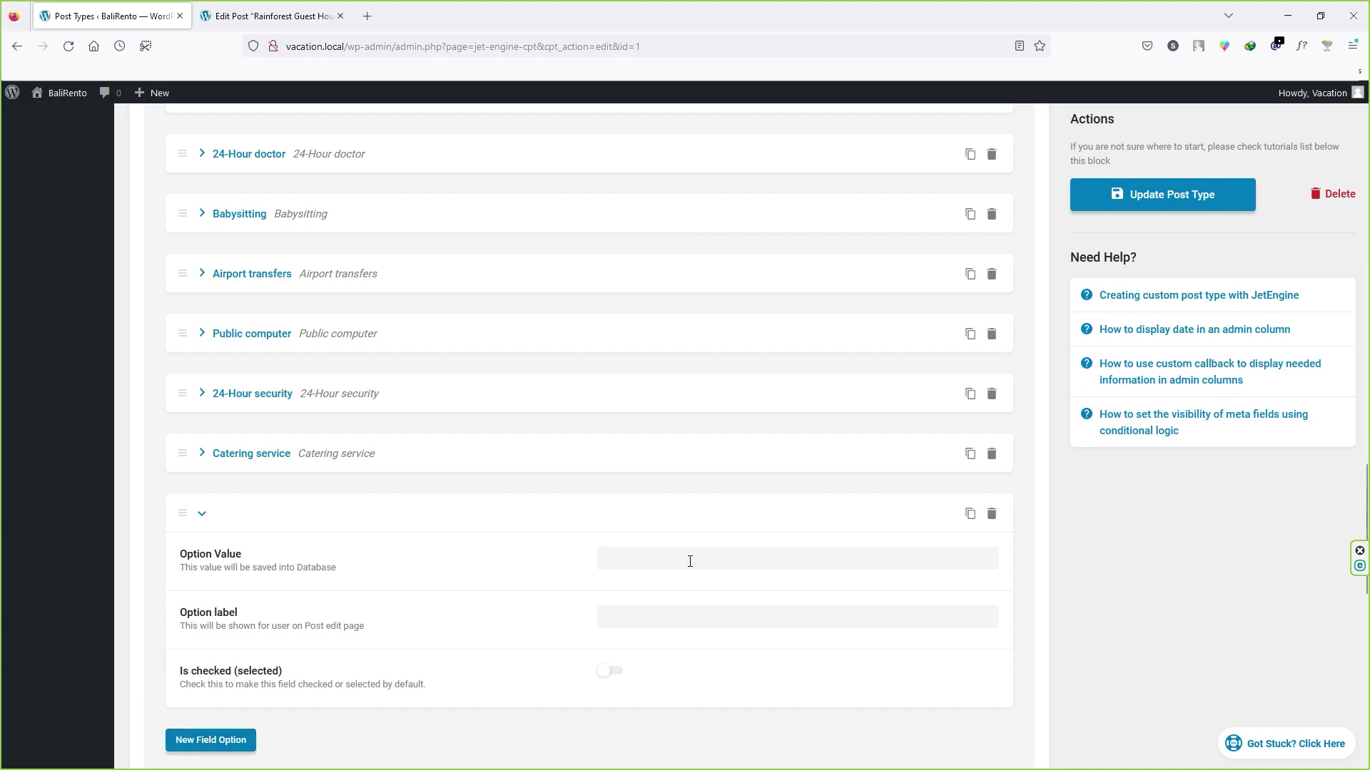
pyautogui.click(649, 561)
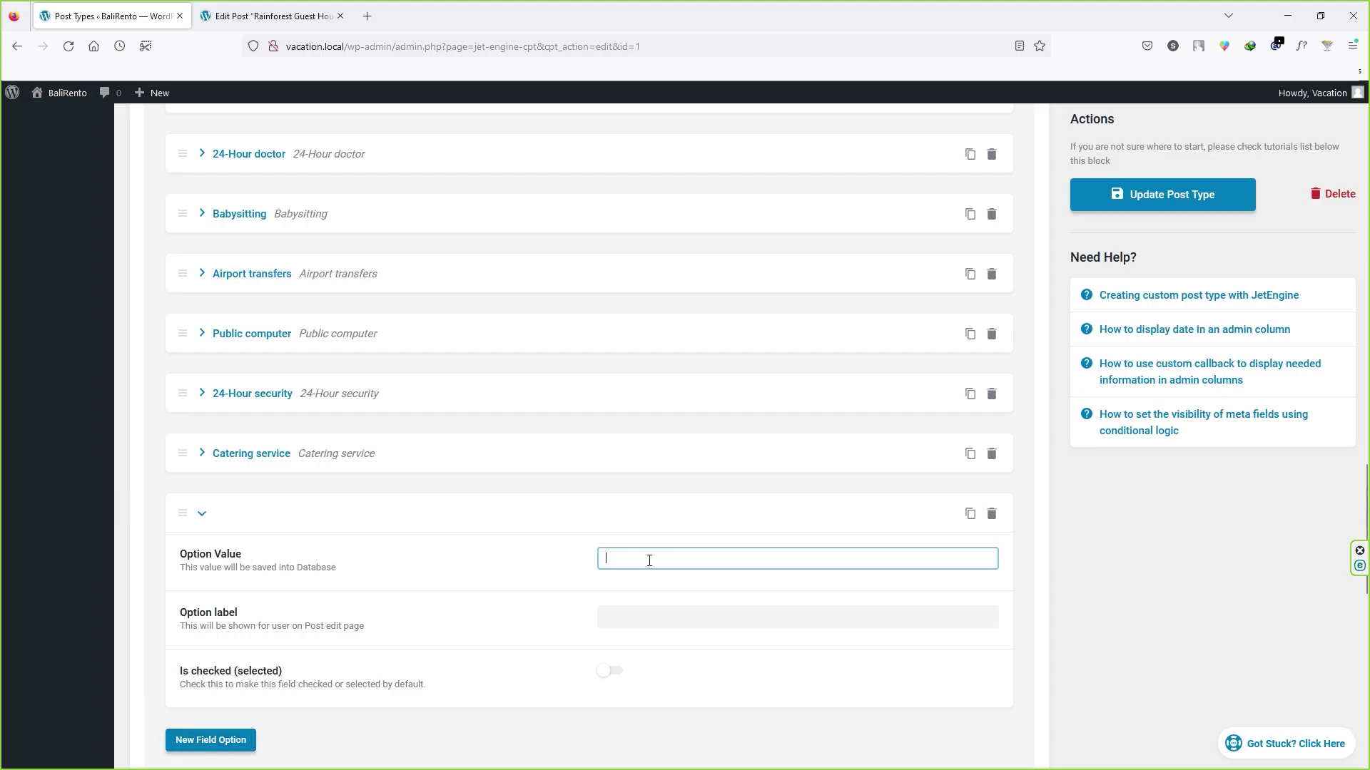
pyautogui.write('cricket Match')
pyautogui.click(694, 618)
pyautogui.write('Cricket Match')
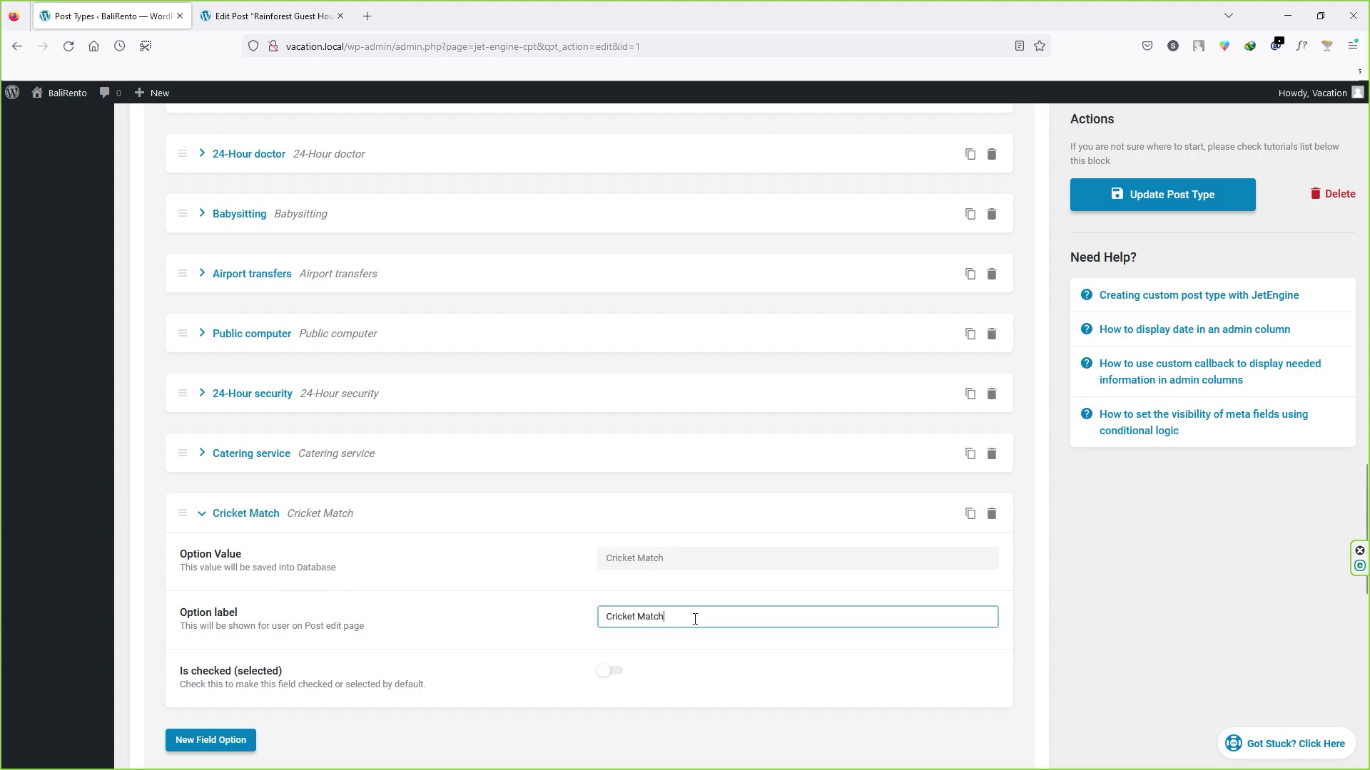
# Step: Save the Properties post type and reload the Rainforest Guest House editor tab
pyautogui.scroll(-2, 619, 498)
pyautogui.click(1172, 204)
pyautogui.click(1172, 203)
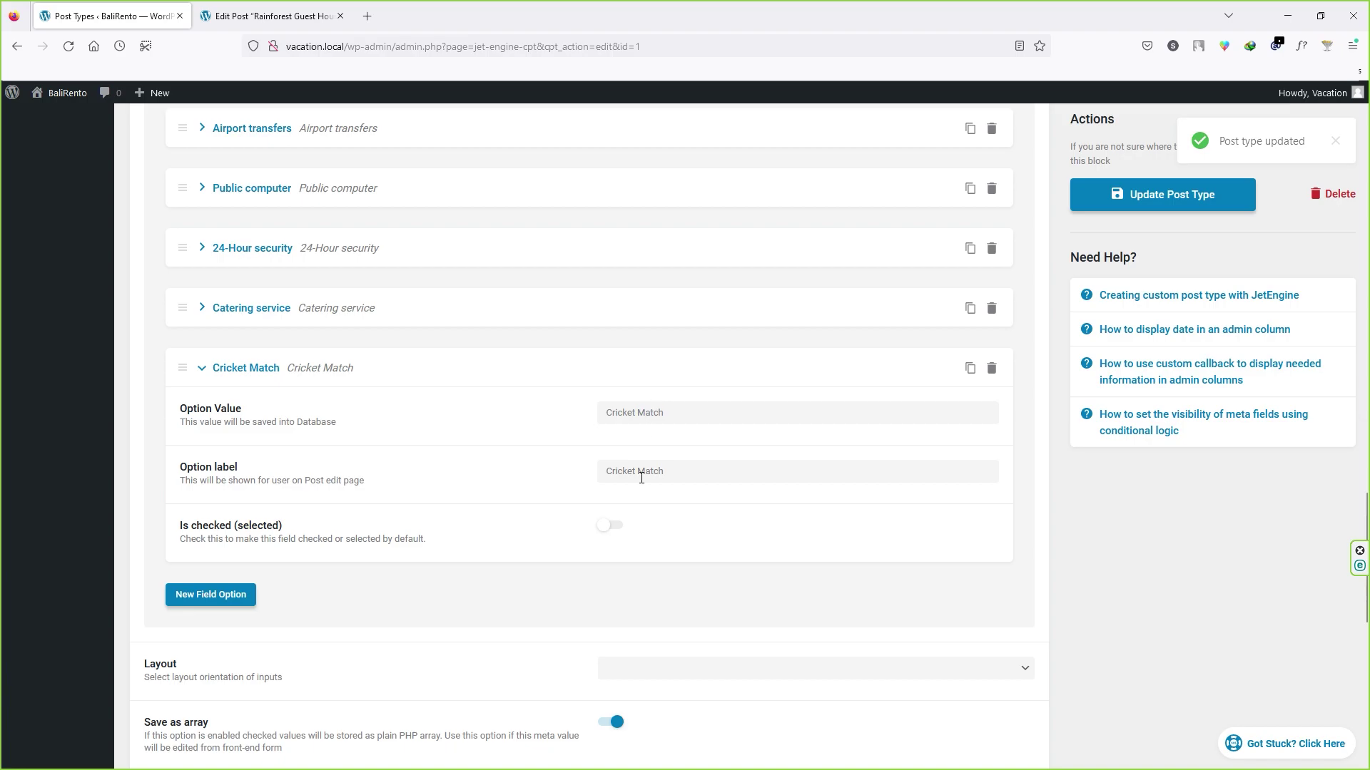
pyautogui.click(268, 15)
pyautogui.press('F5')
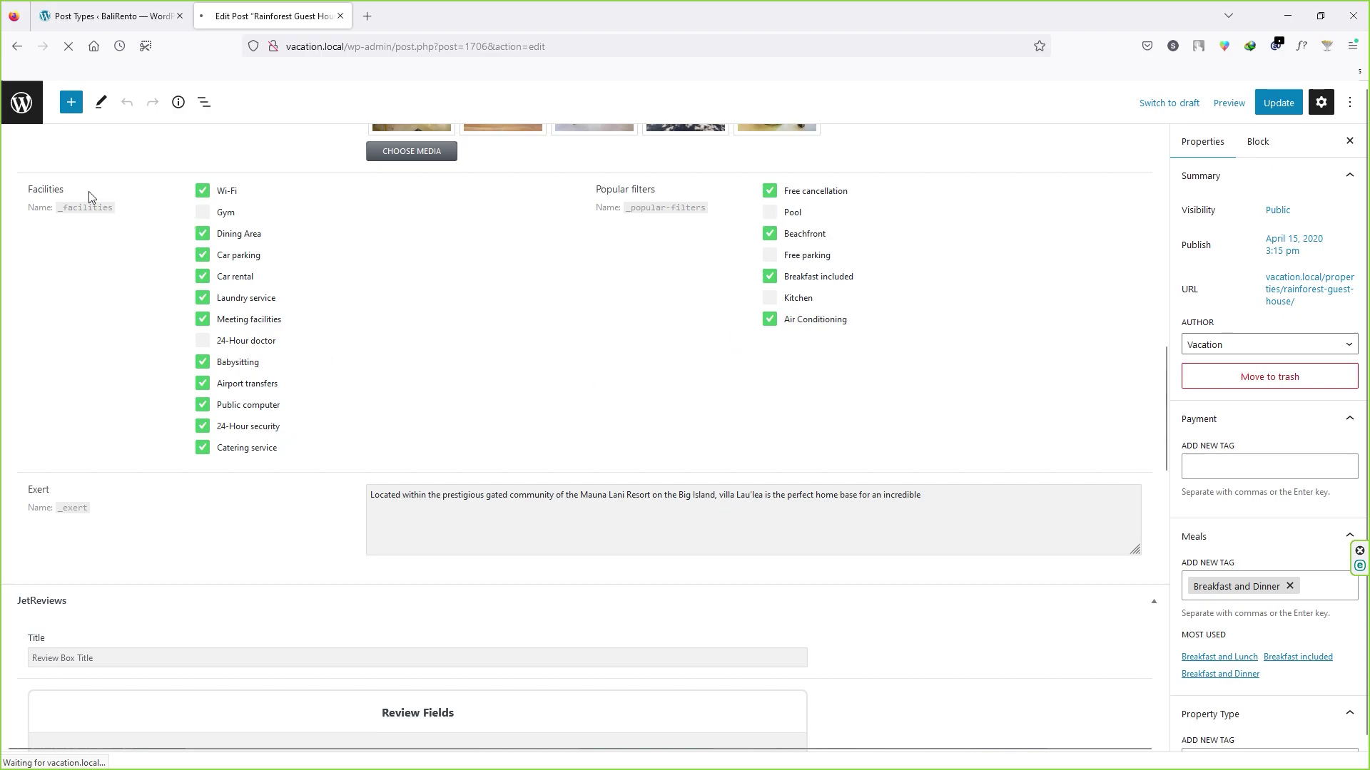
# Step: Confirm Cricket Match is listed under Rainforest Guest House's Facilities, leave it unticked, and return to the post type tab
pyautogui.scroll(-12, 275, 452)
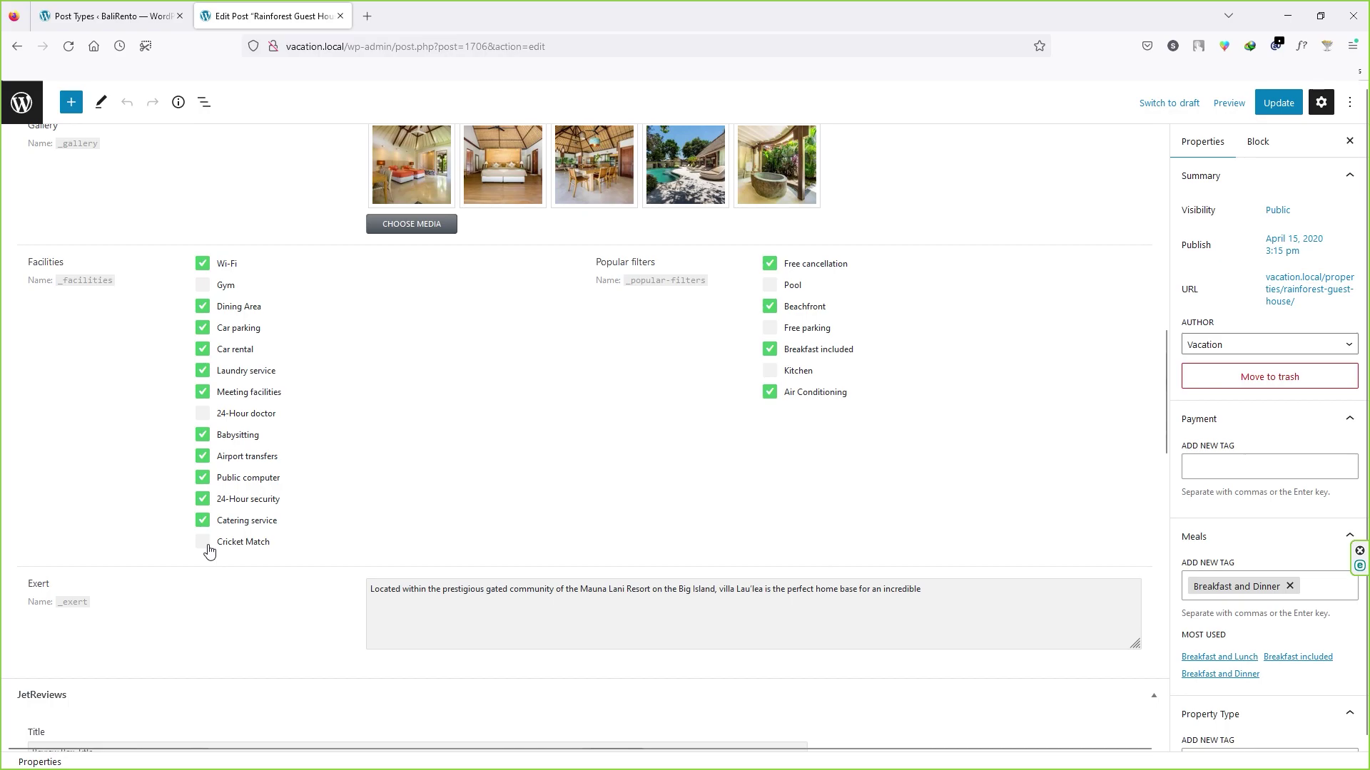
pyautogui.click(204, 544)
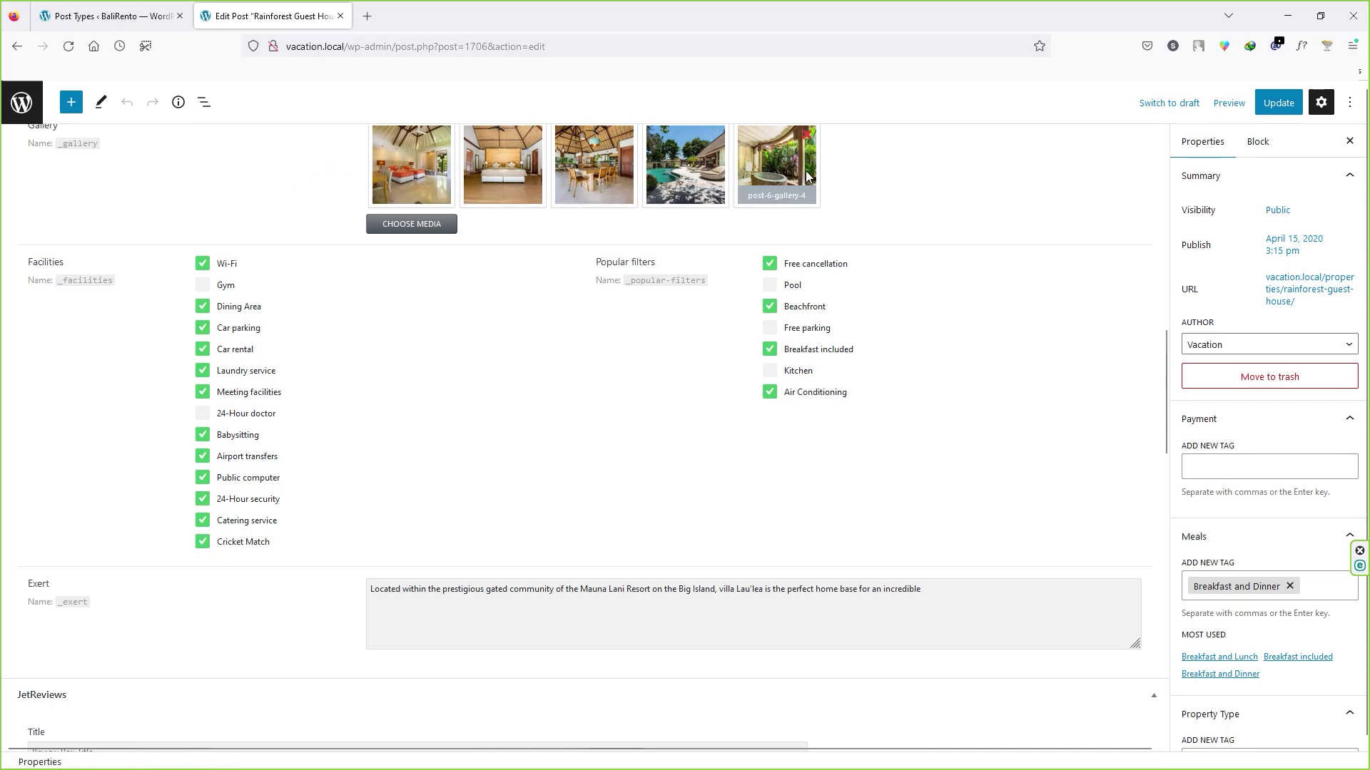
pyautogui.click(204, 544)
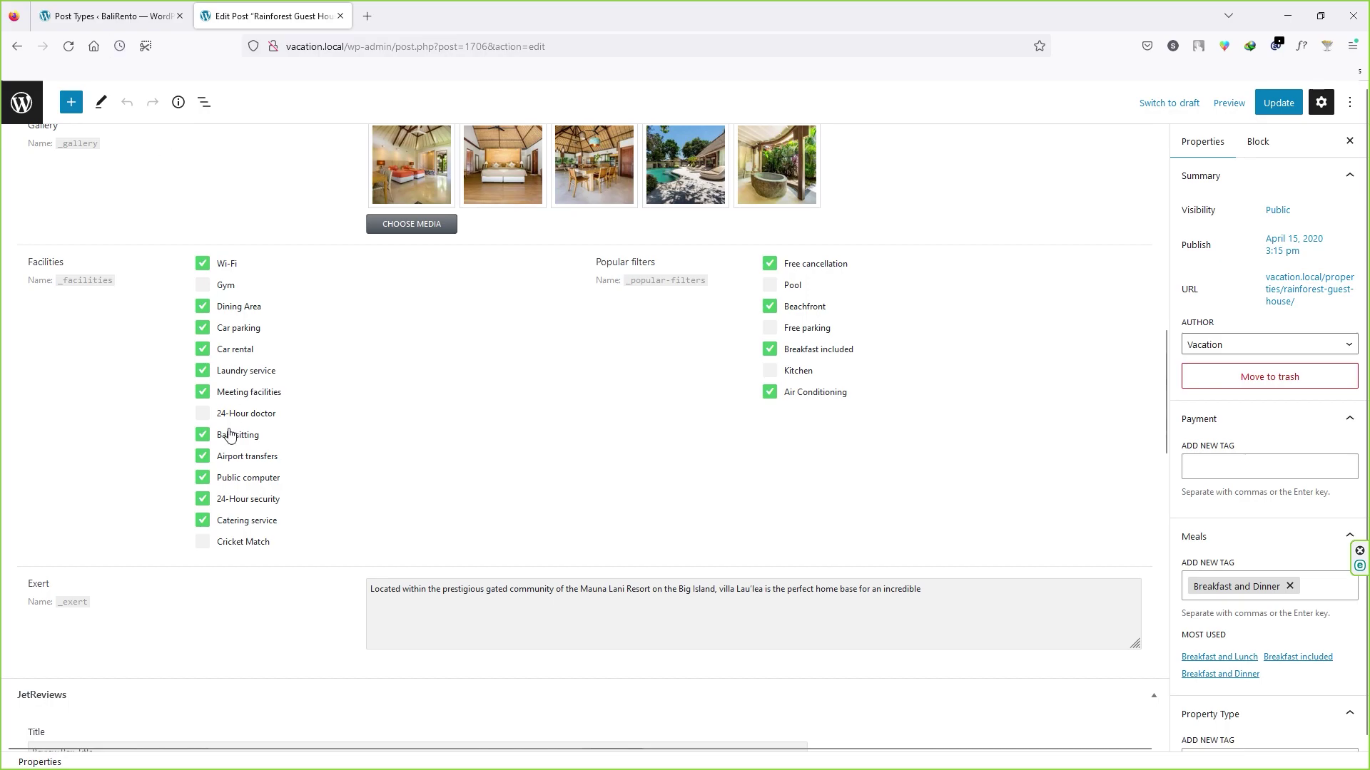
pyautogui.scroll(2, 105, 285)
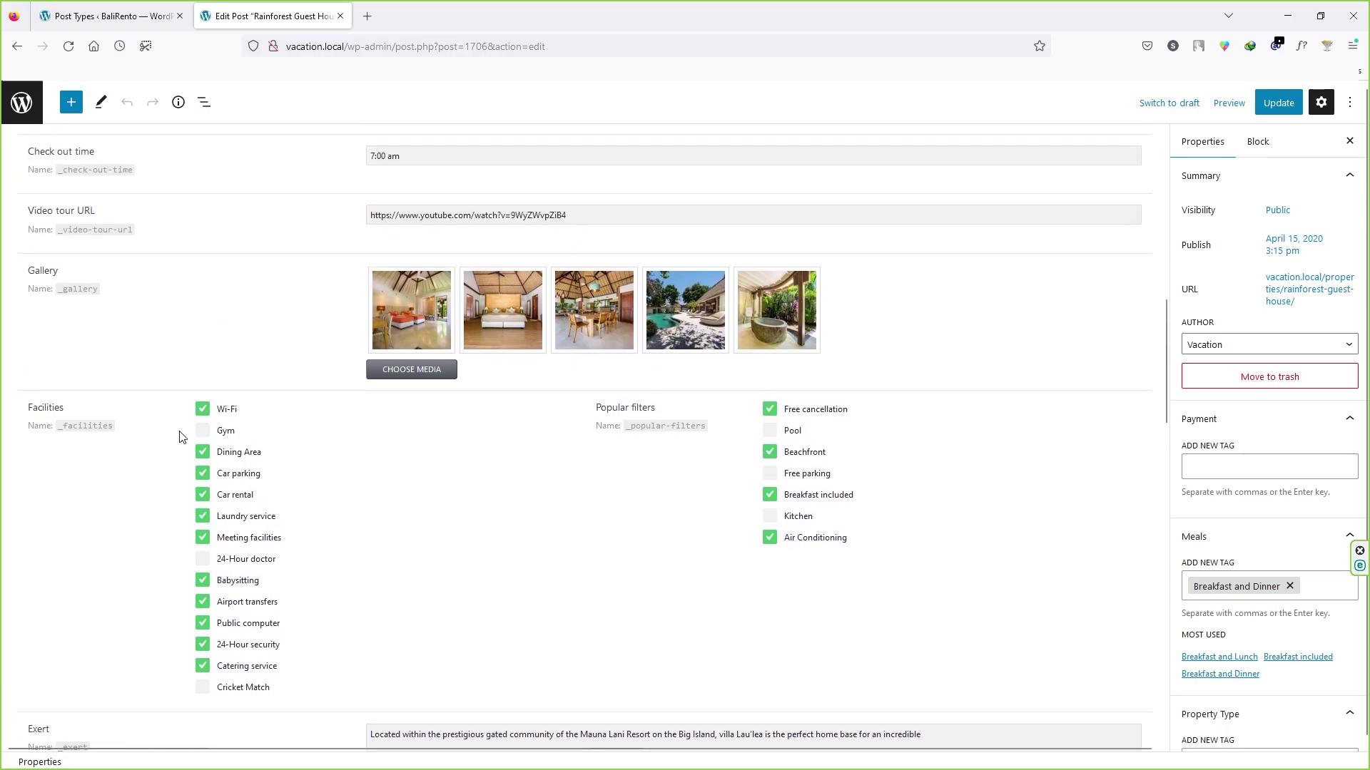
pyautogui.scroll(2, 184, 441)
pyautogui.click(107, 16)
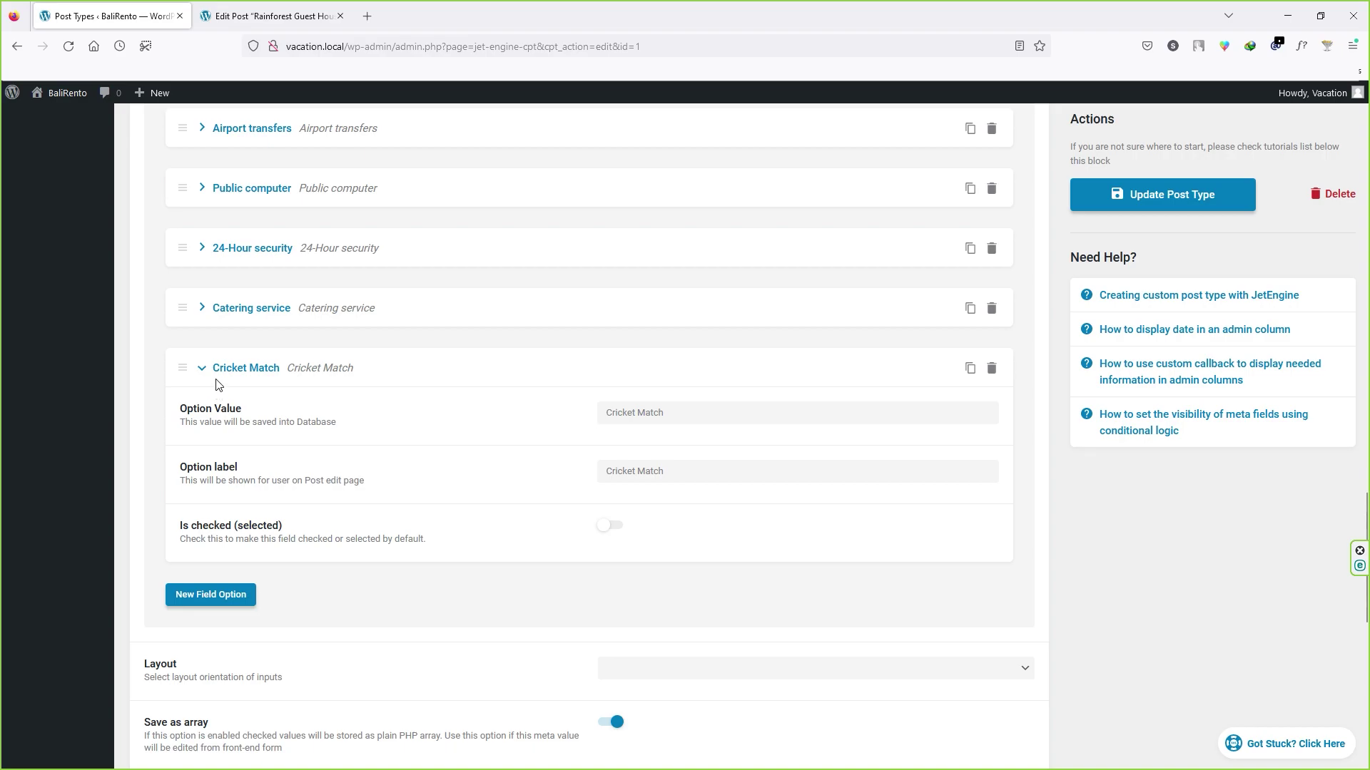
# Step: Collapse the Cricket Match option, the Popular filters field and the Meta fields section
pyautogui.click(206, 369)
pyautogui.scroll(-7, 396, 365)
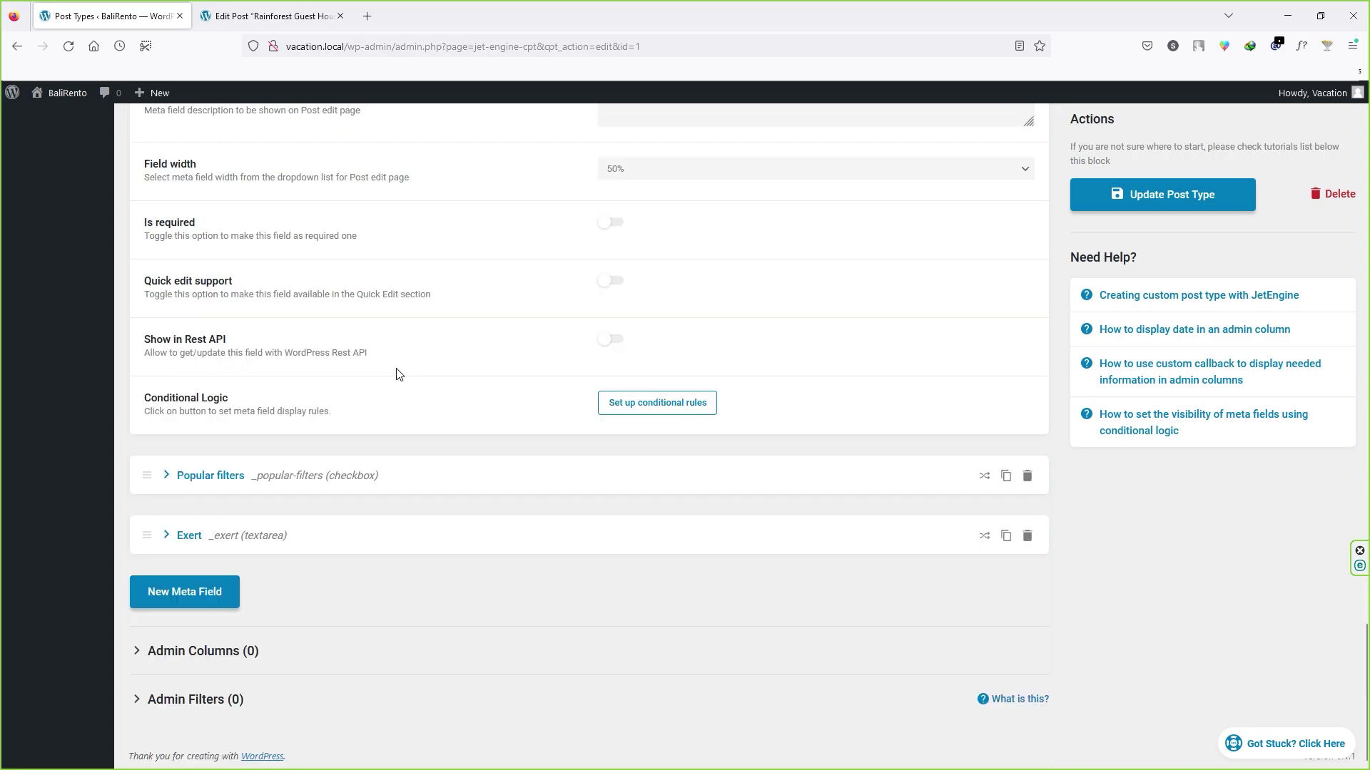
pyautogui.click(180, 475)
pyautogui.scroll(-3, 235, 480)
pyautogui.click(166, 257)
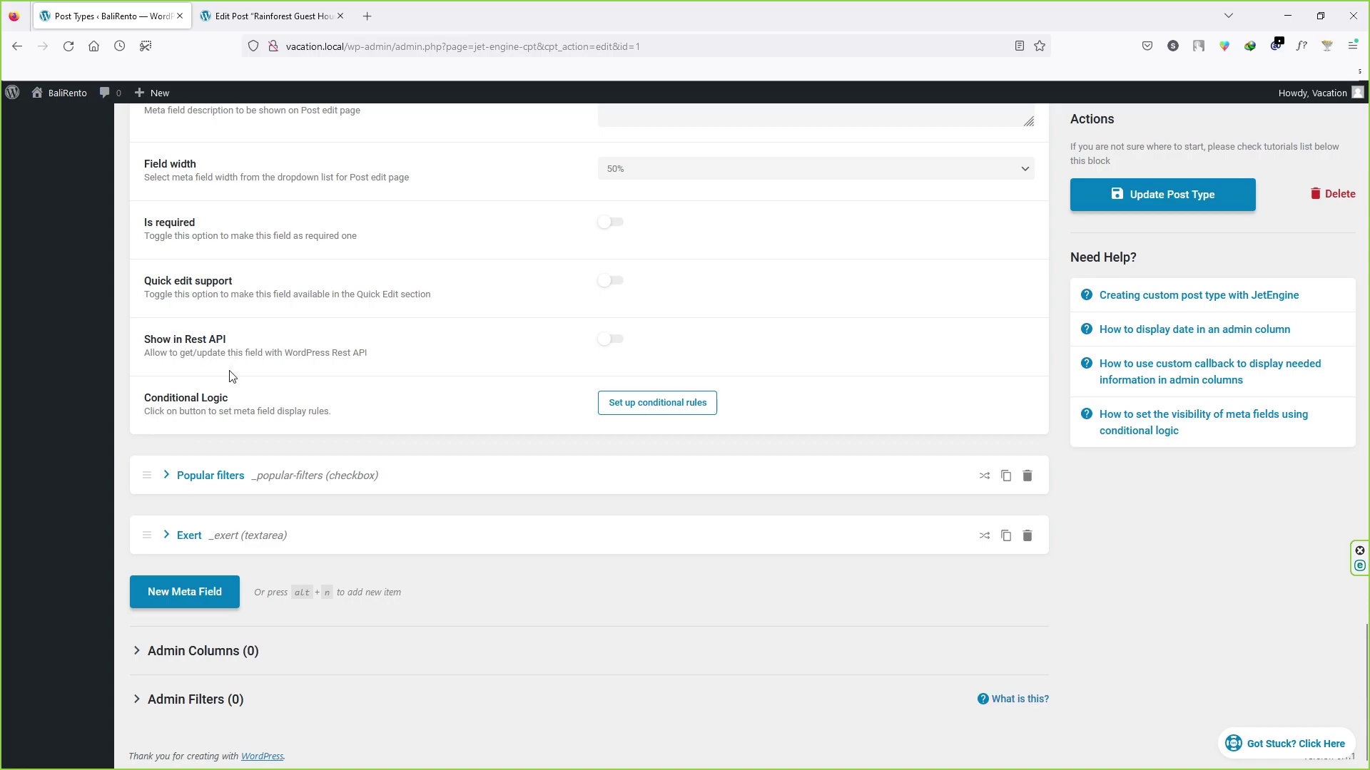
pyautogui.scroll(20, 286, 398)
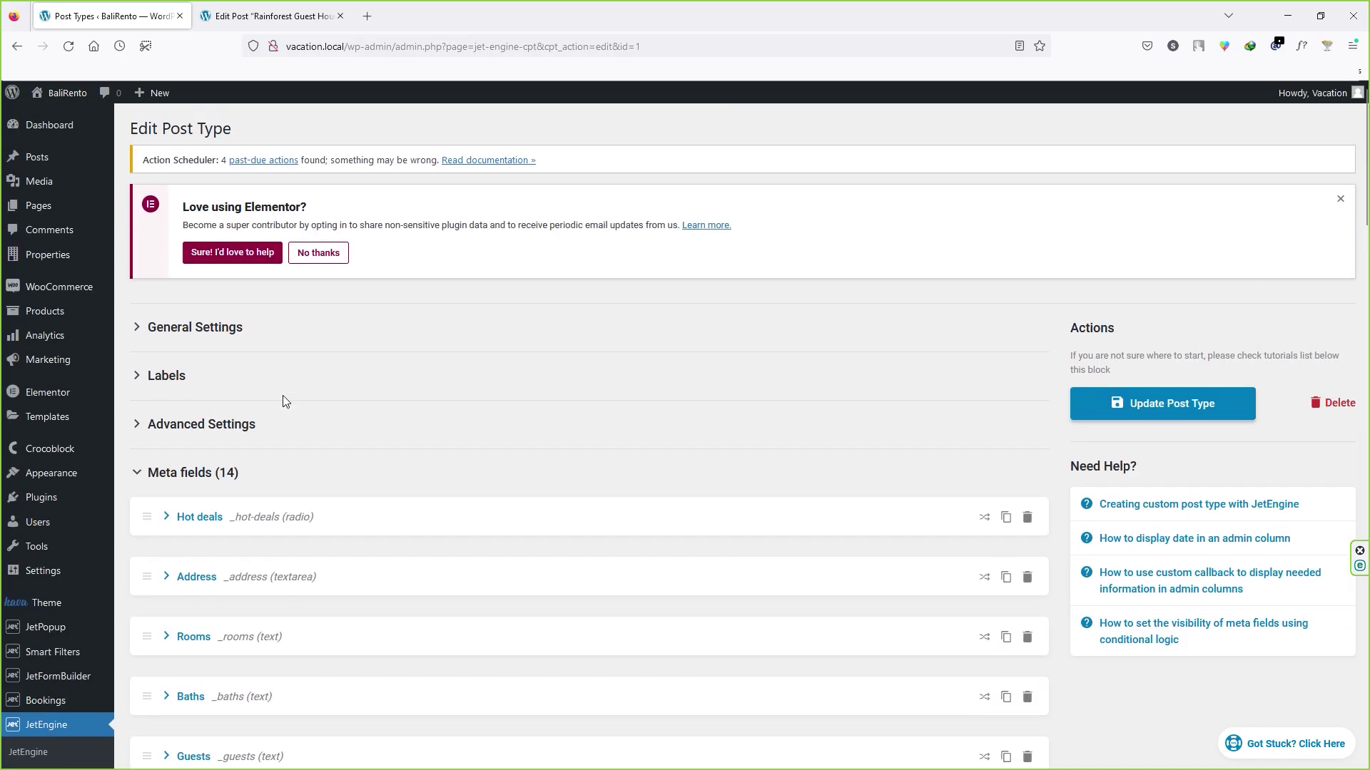
pyautogui.click(227, 473)
pyautogui.scroll(-2, 51, 703)
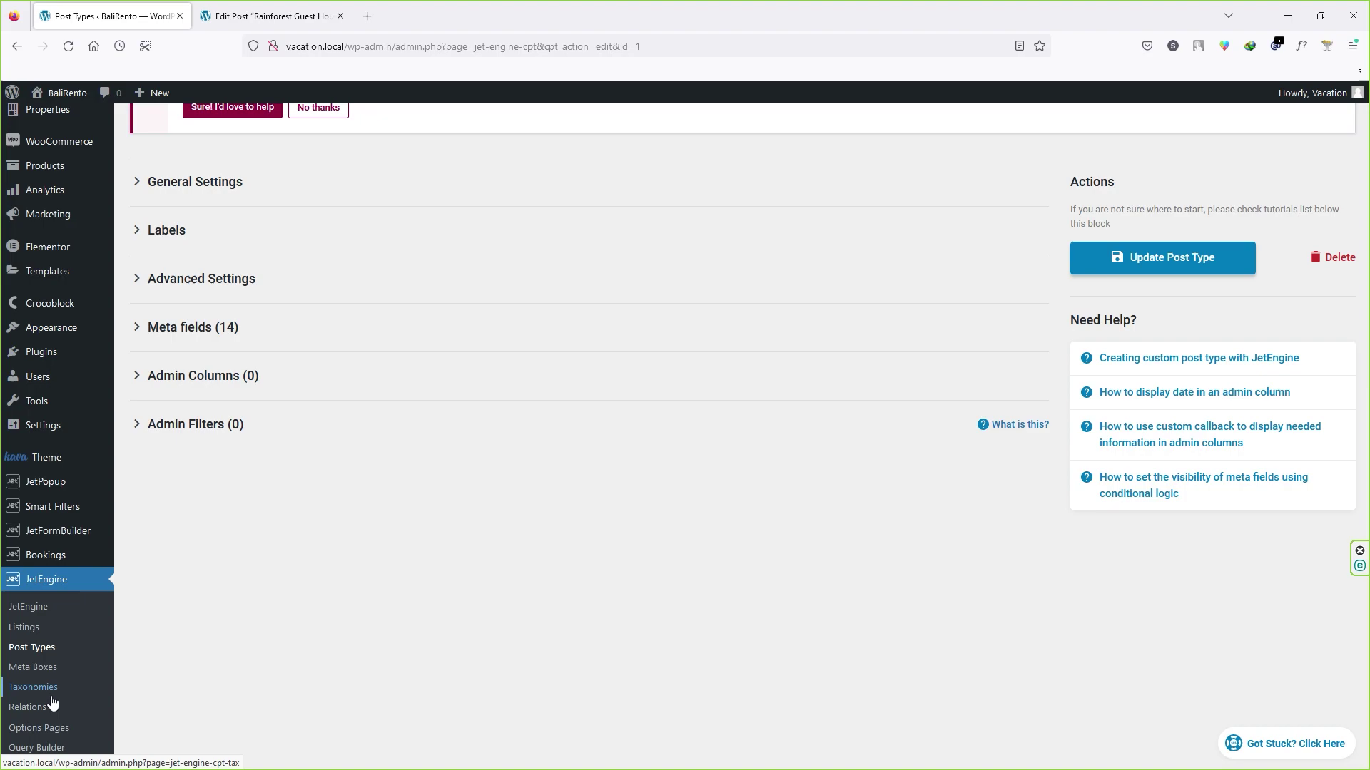
# Step: Close the Rainforest Guest House editor tab and go to the WordPress Dashboard
pyautogui.moveTo(61, 555)
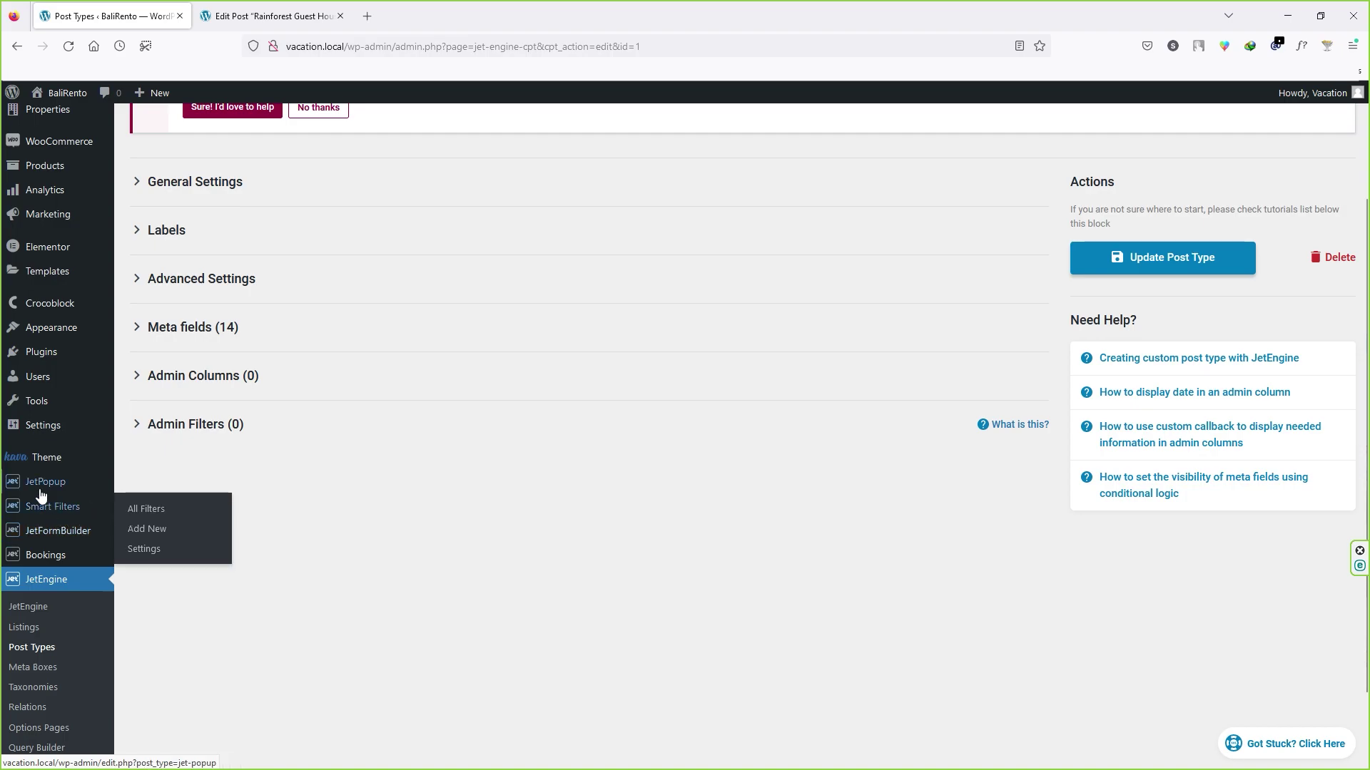
pyautogui.moveTo(44, 491)
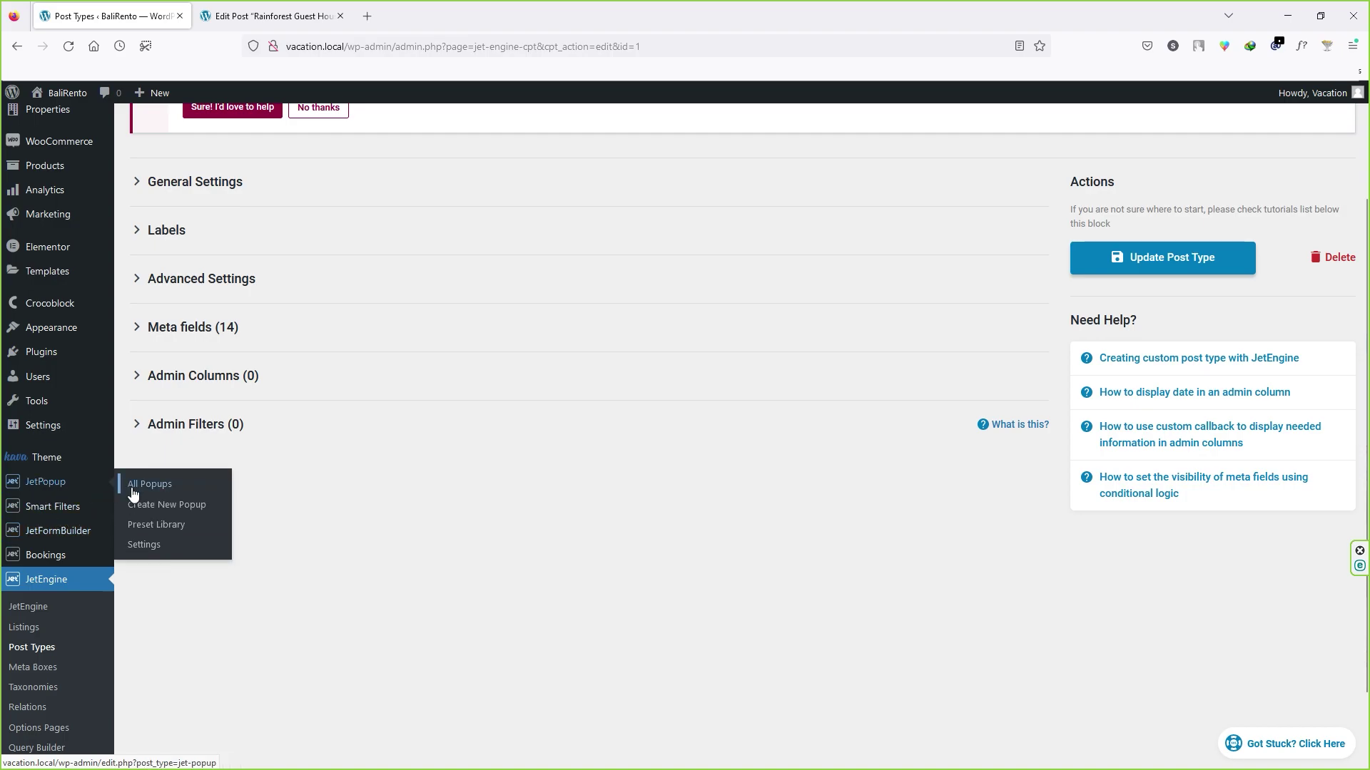
pyautogui.scroll(-1, 57, 492)
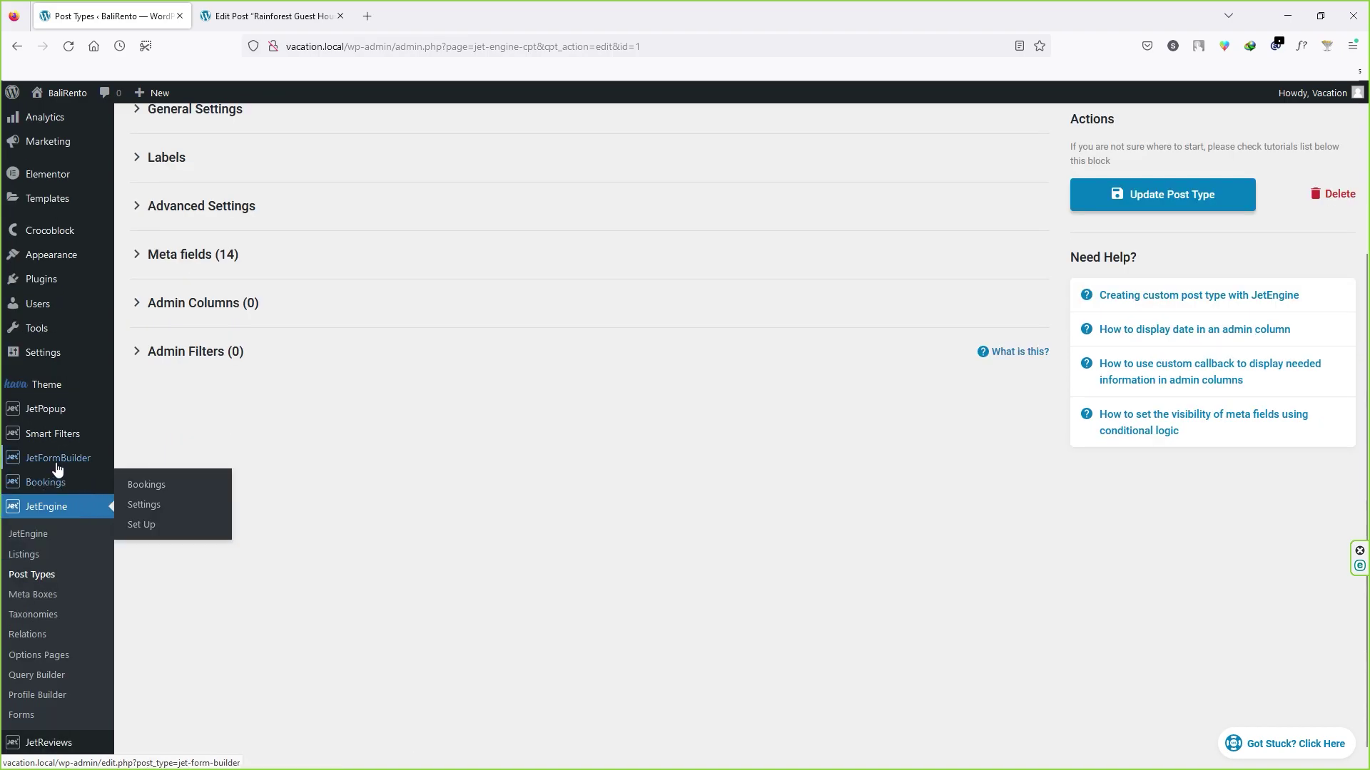
pyautogui.scroll(-1, 52, 589)
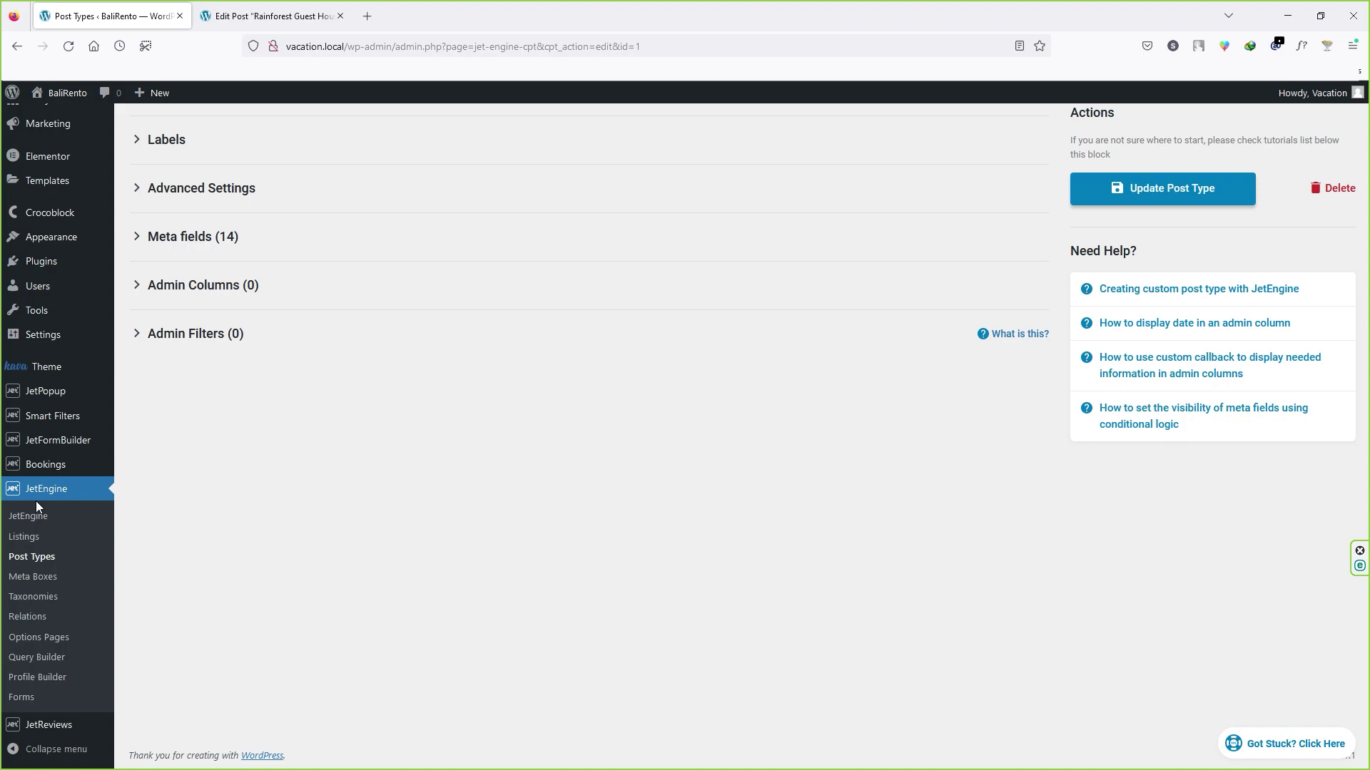
pyautogui.scroll(3, 169, 477)
pyautogui.scroll(1, 169, 478)
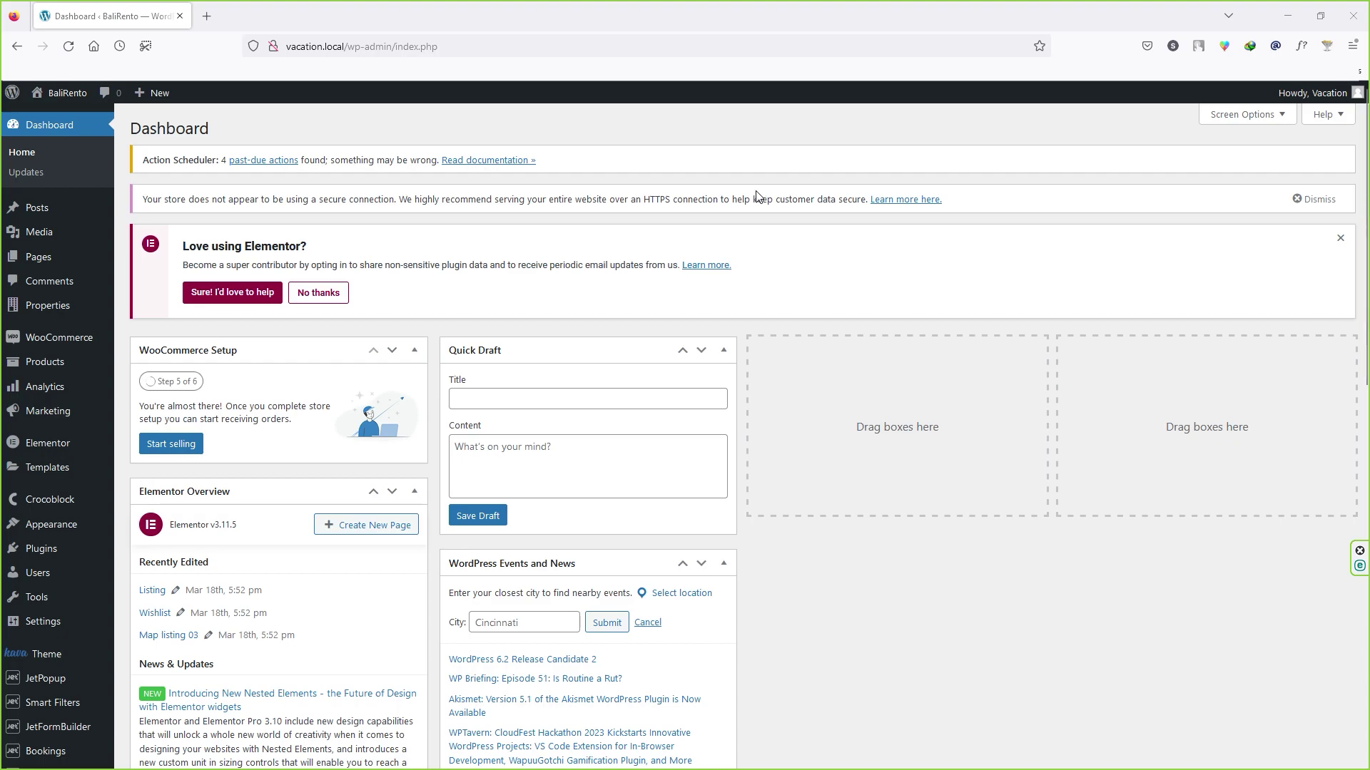
# Step: Open the BaliRento live homepage in a new tab and view its hero and Our Featured Homes section
pyautogui.moveTo(58, 93)
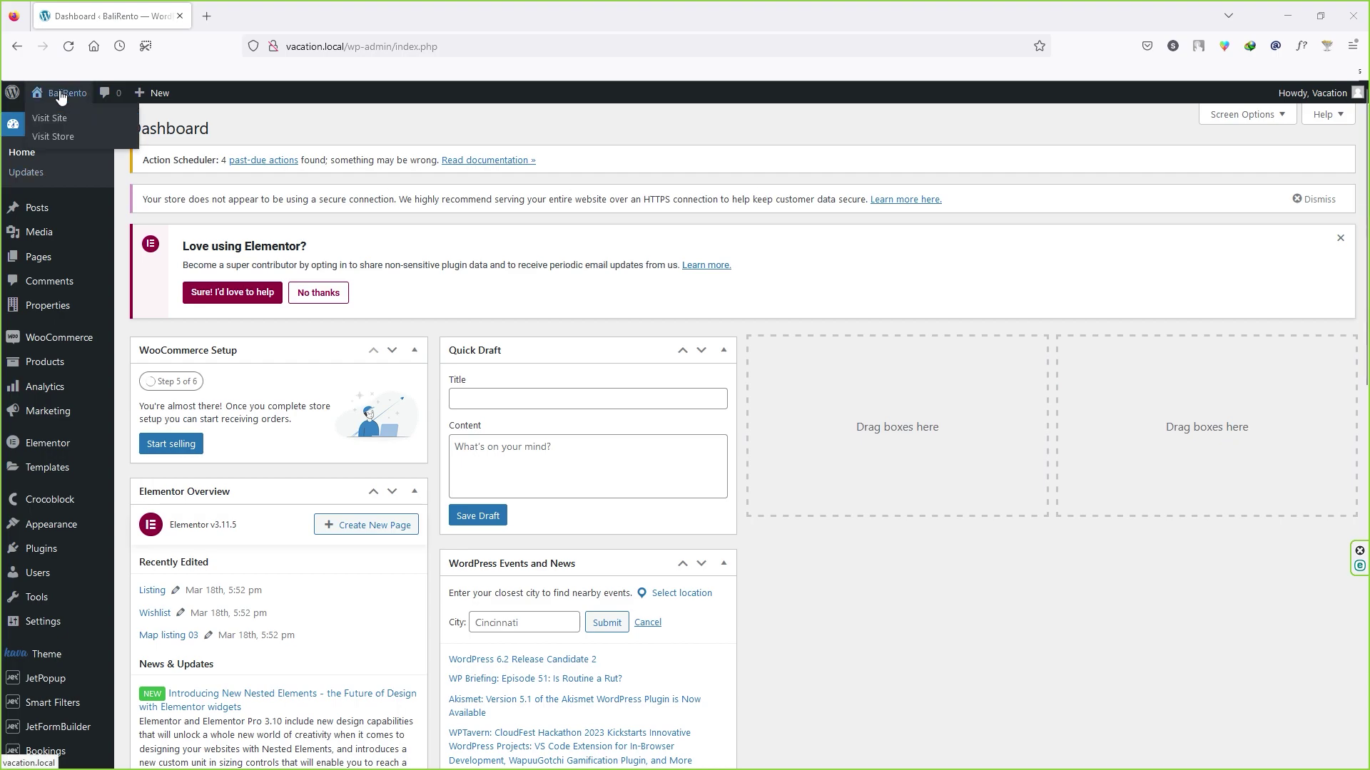
pyautogui.rightClick(60, 125)
pyautogui.click(93, 136)
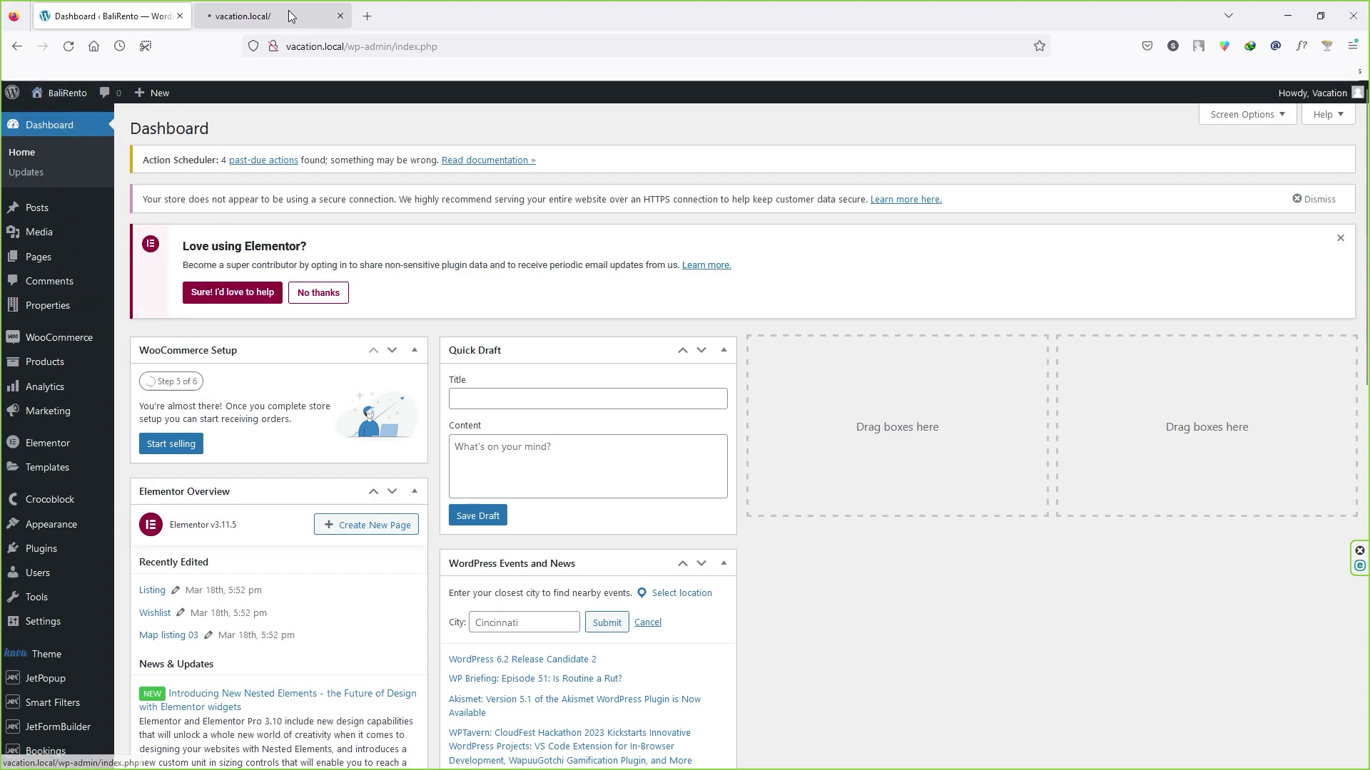
pyautogui.click(291, 8)
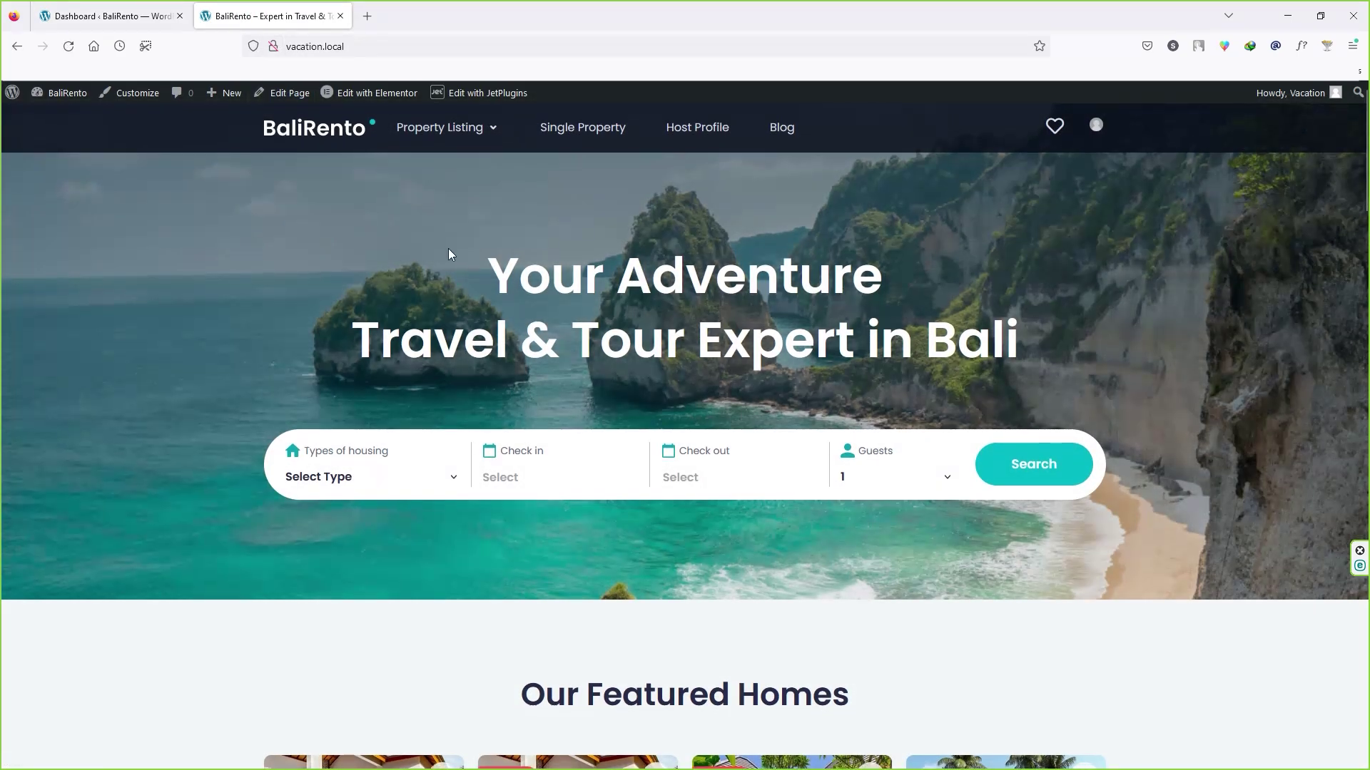
pyautogui.scroll(-10, 449, 254)
pyautogui.scroll(9, 443, 270)
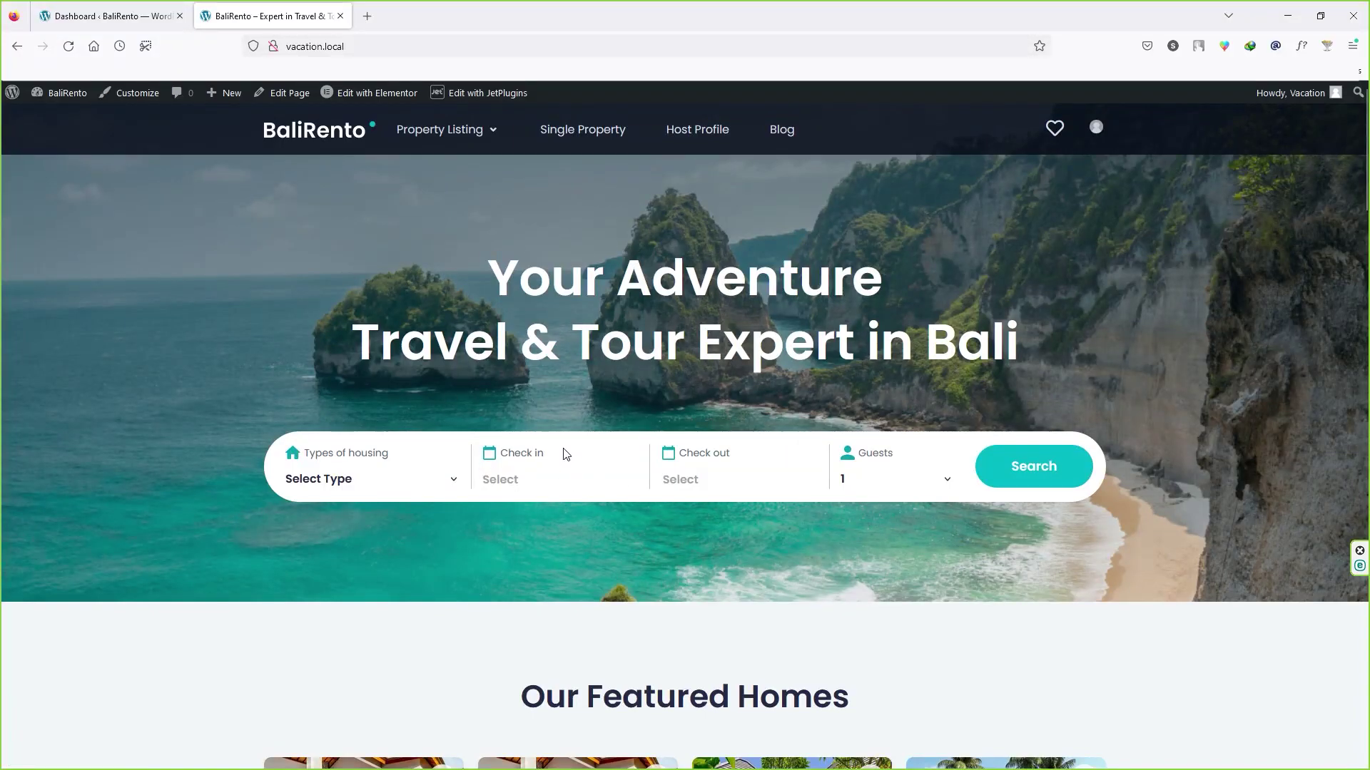
pyautogui.moveTo(358, 104)
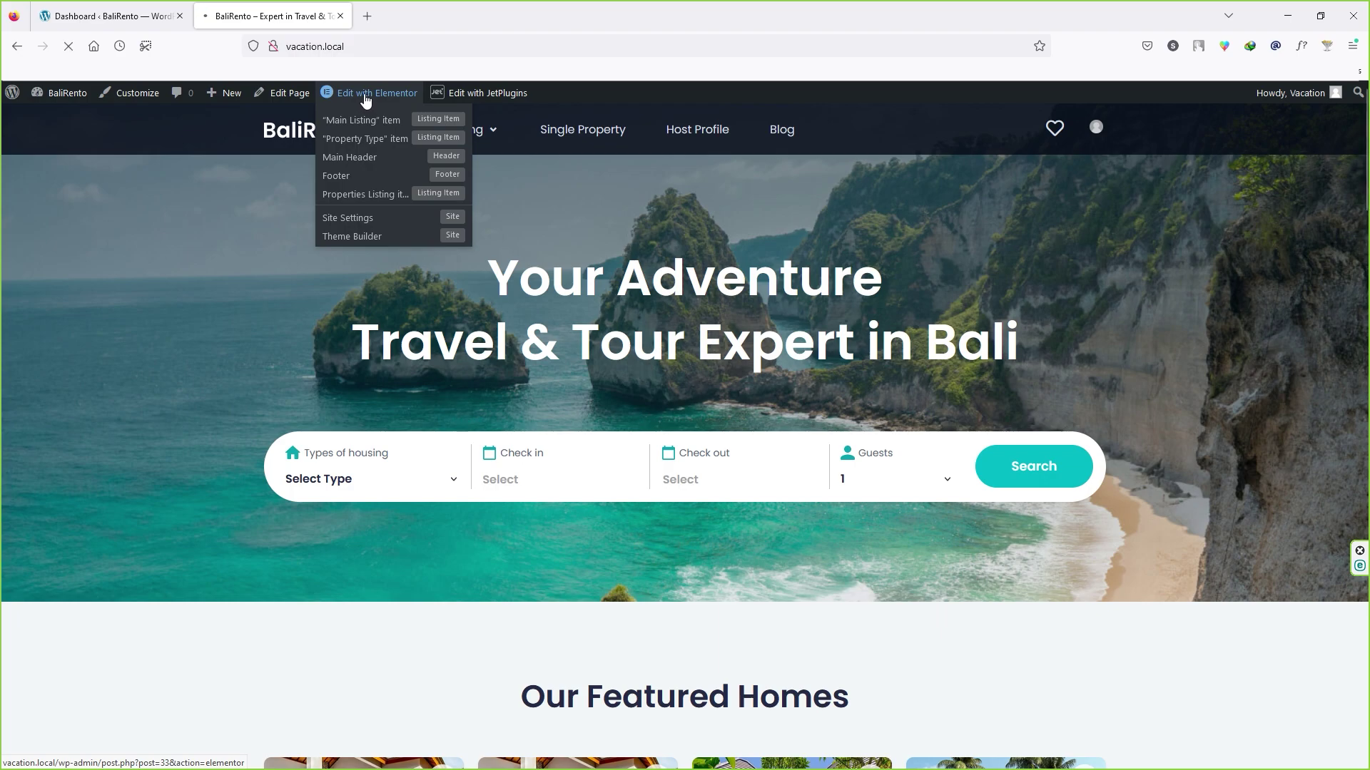
# Step: Open the BaliRento homepage in the Elementor editor and scroll through the page
pyautogui.click(365, 95)
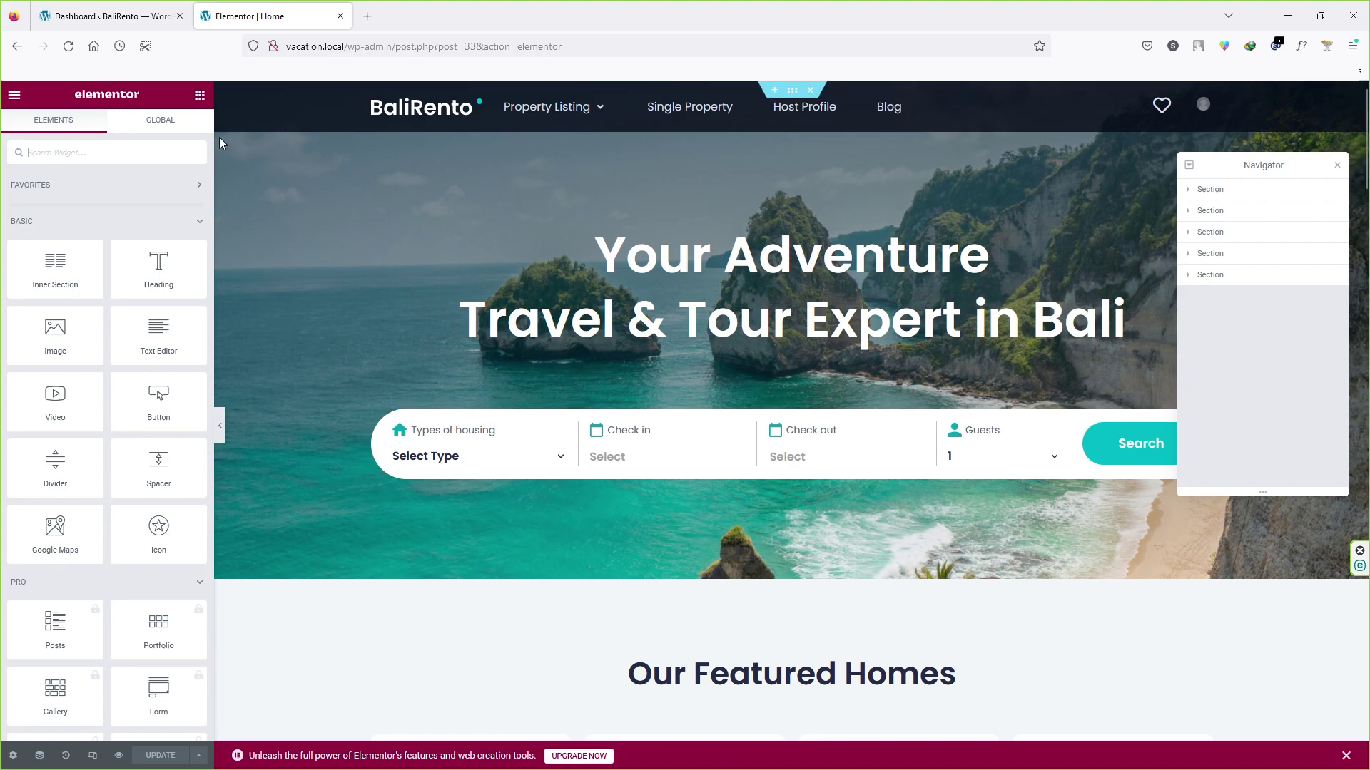
pyautogui.scroll(-5, 71, 407)
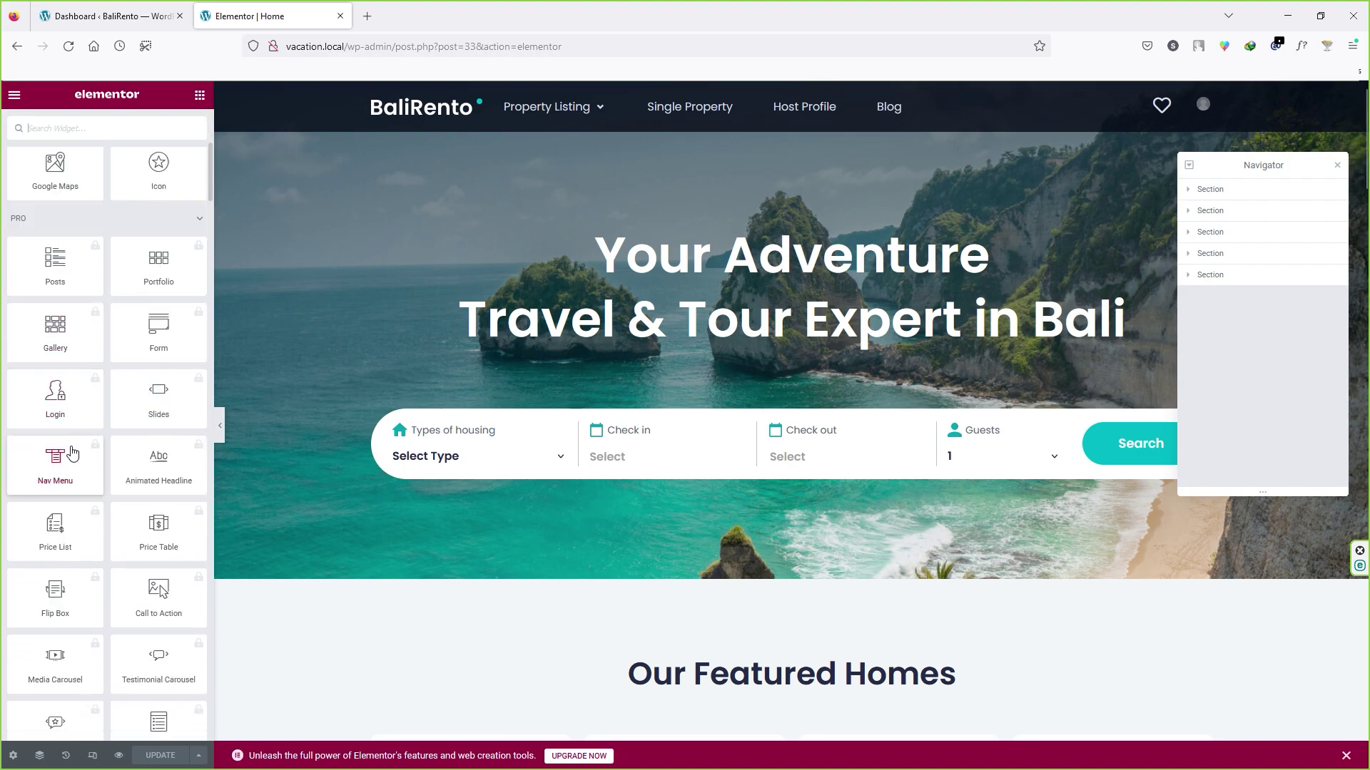
pyautogui.scroll(-10, 72, 460)
pyautogui.scroll(-5, 75, 468)
pyautogui.scroll(15, 75, 471)
pyautogui.scroll(5, 75, 473)
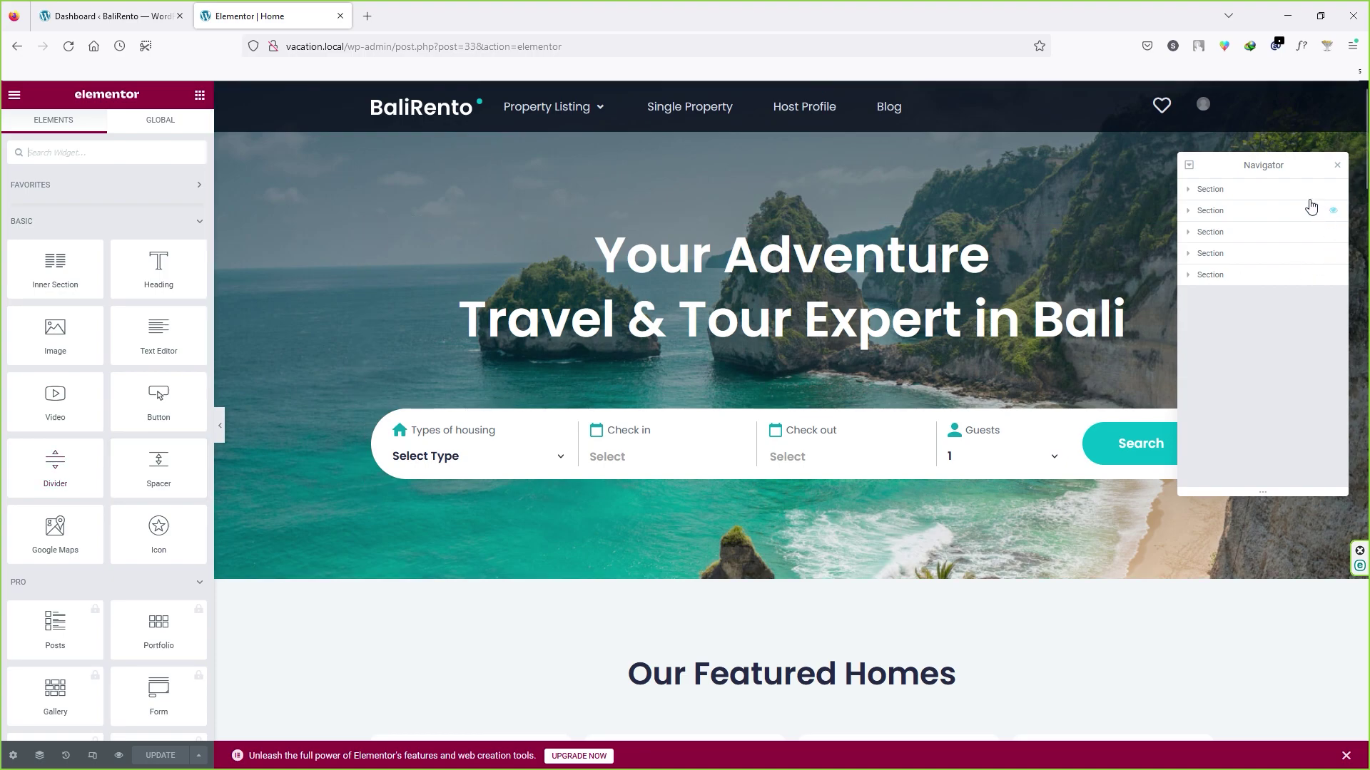
# Step: Move the Navigator panel left and select the top hero Section
pyautogui.moveTo(1270, 164); pyautogui.dragTo(1197, 157)
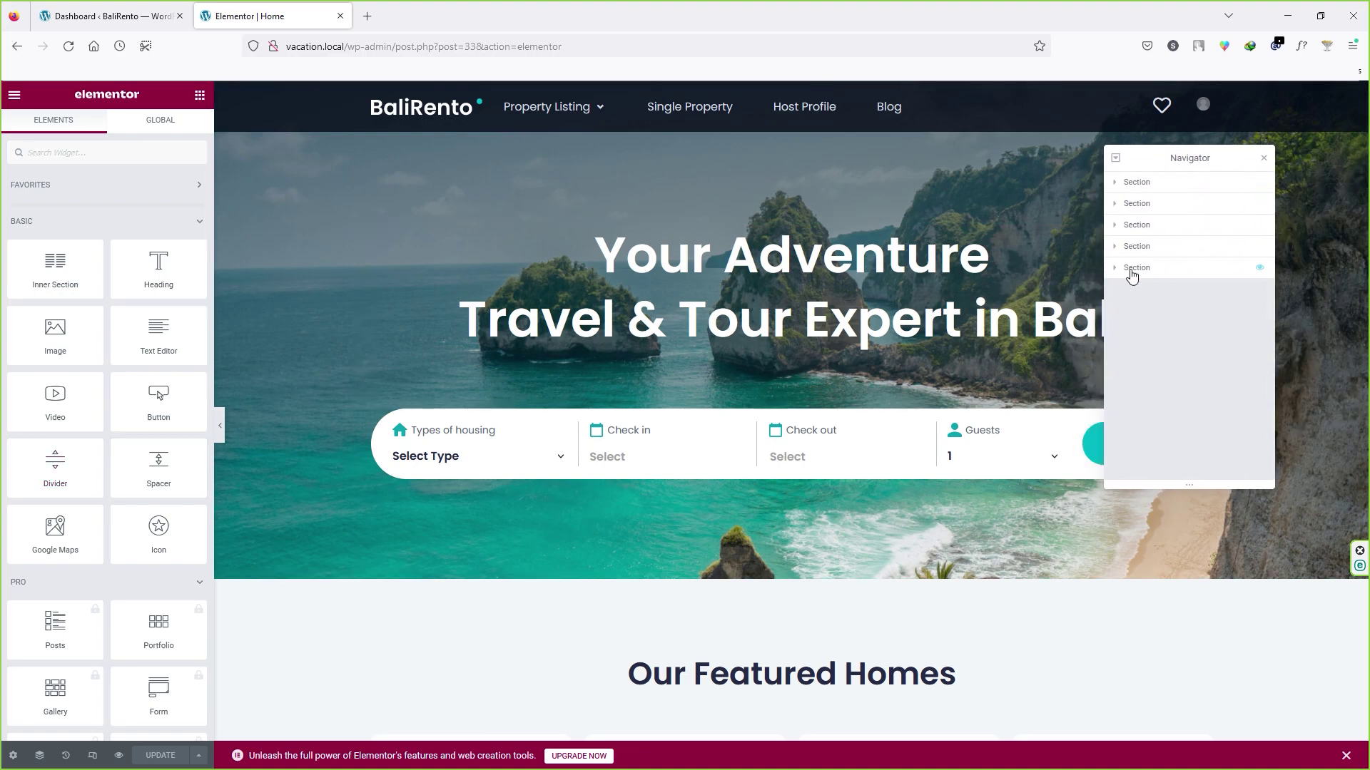
pyautogui.scroll(-1, 624, 513)
pyautogui.scroll(-8, 625, 510)
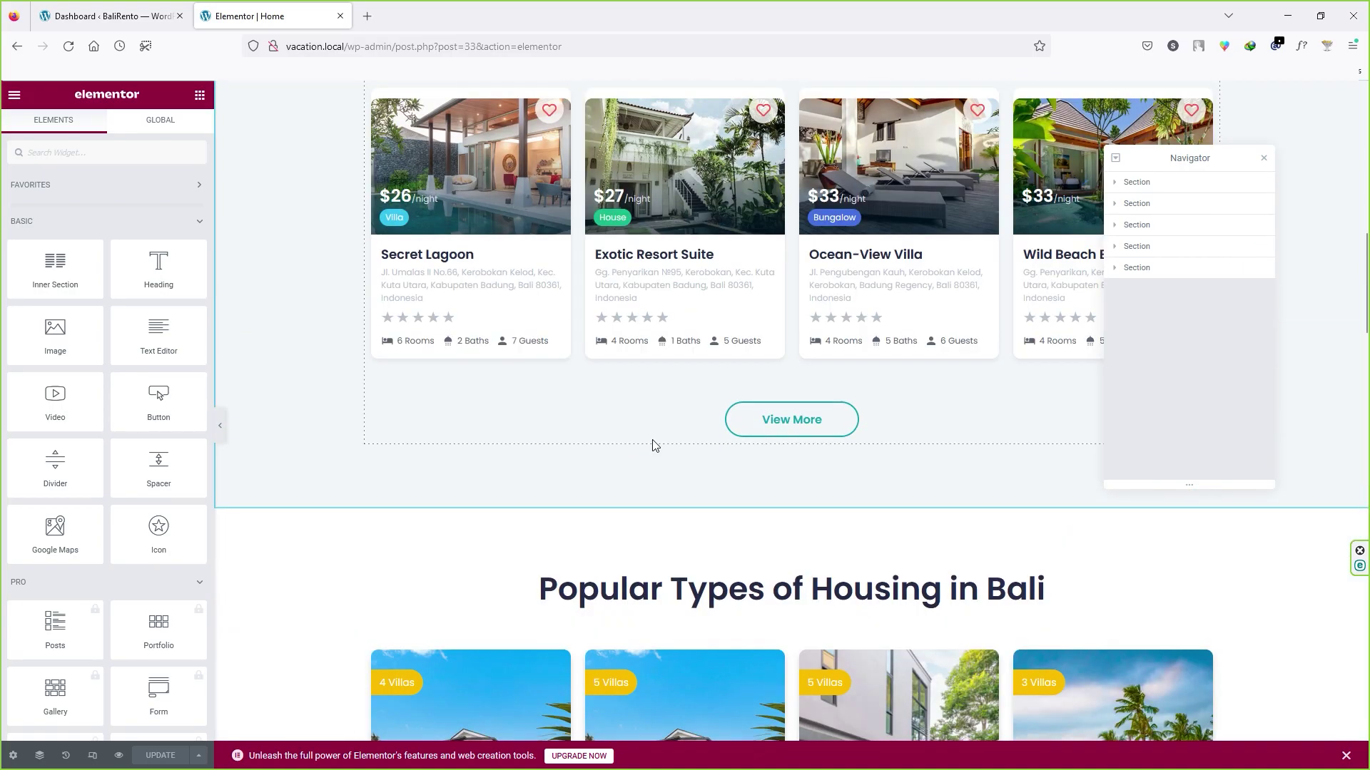
pyautogui.scroll(10, 655, 446)
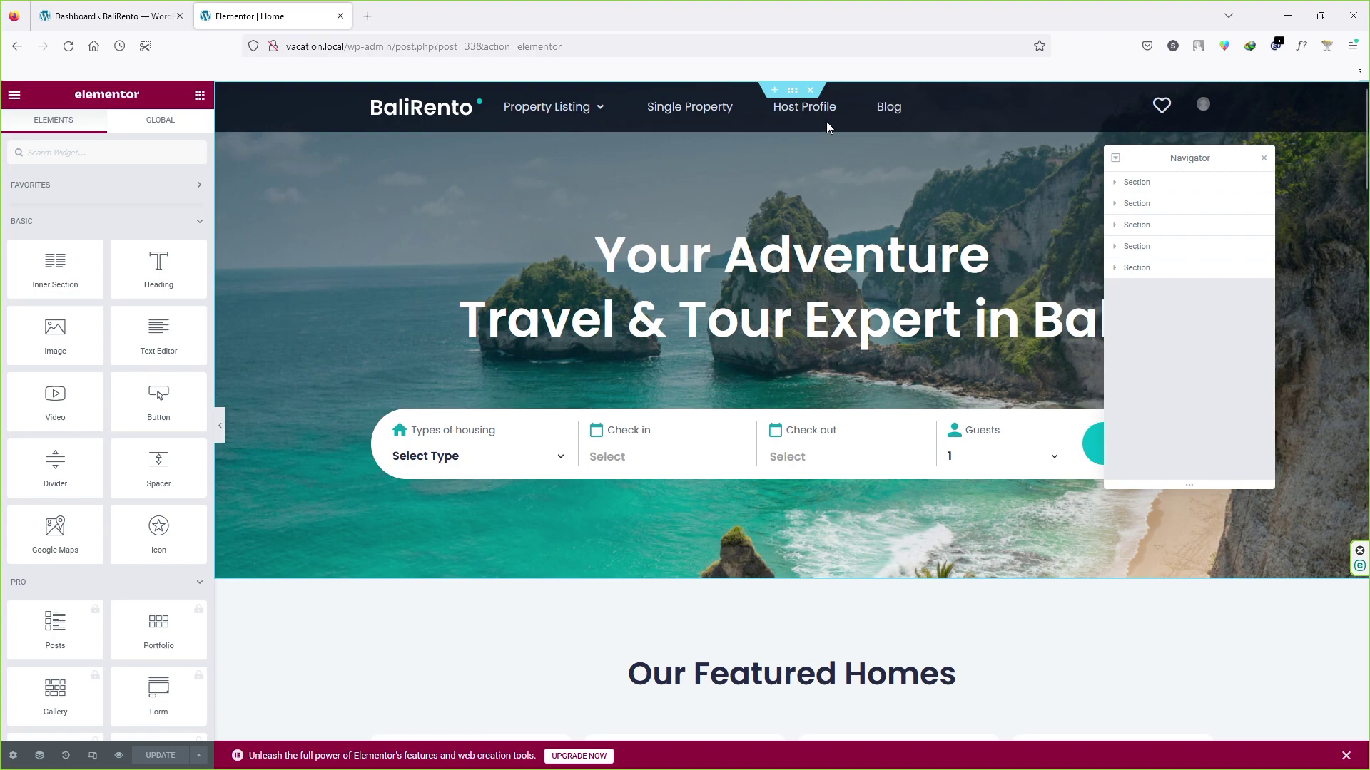
pyautogui.click(1171, 182)
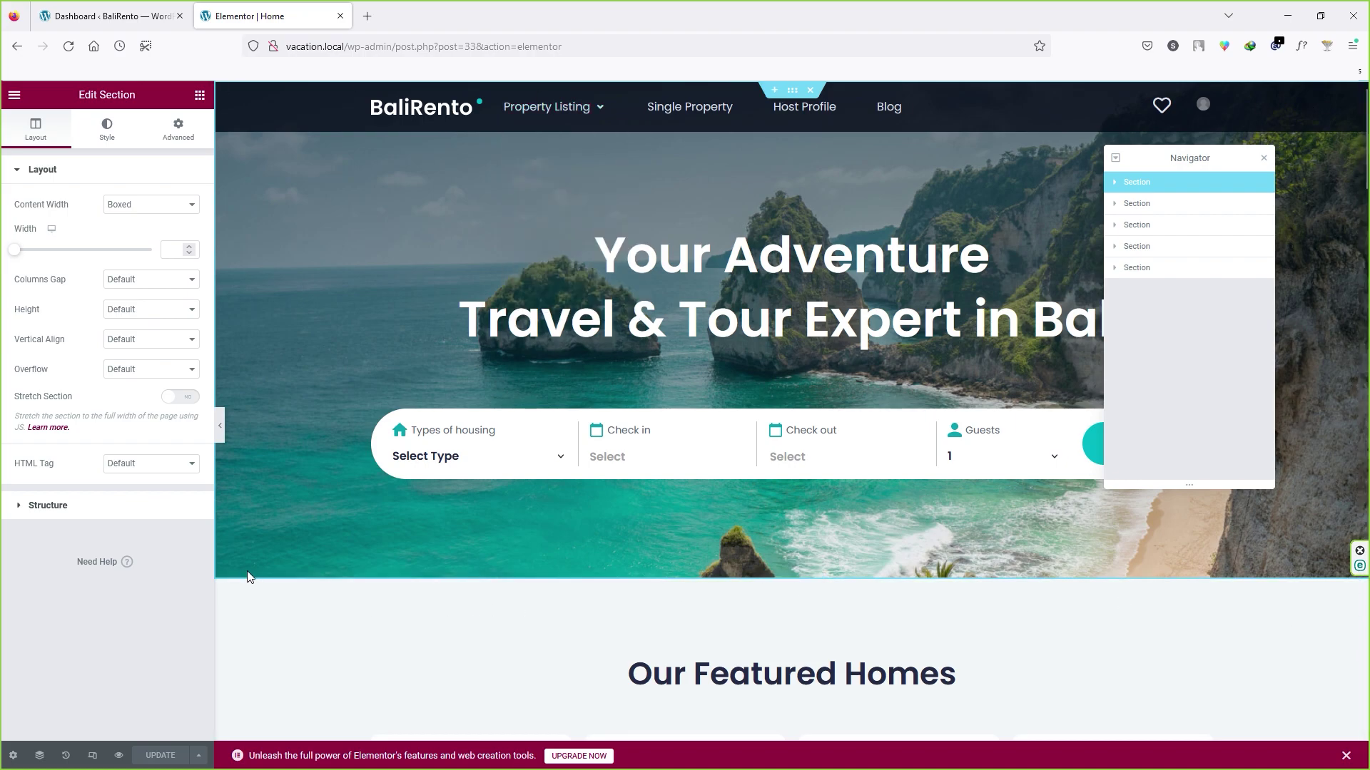
# Step: Expand the hero Section in the Navigator and select its Column
pyautogui.click(1115, 182)
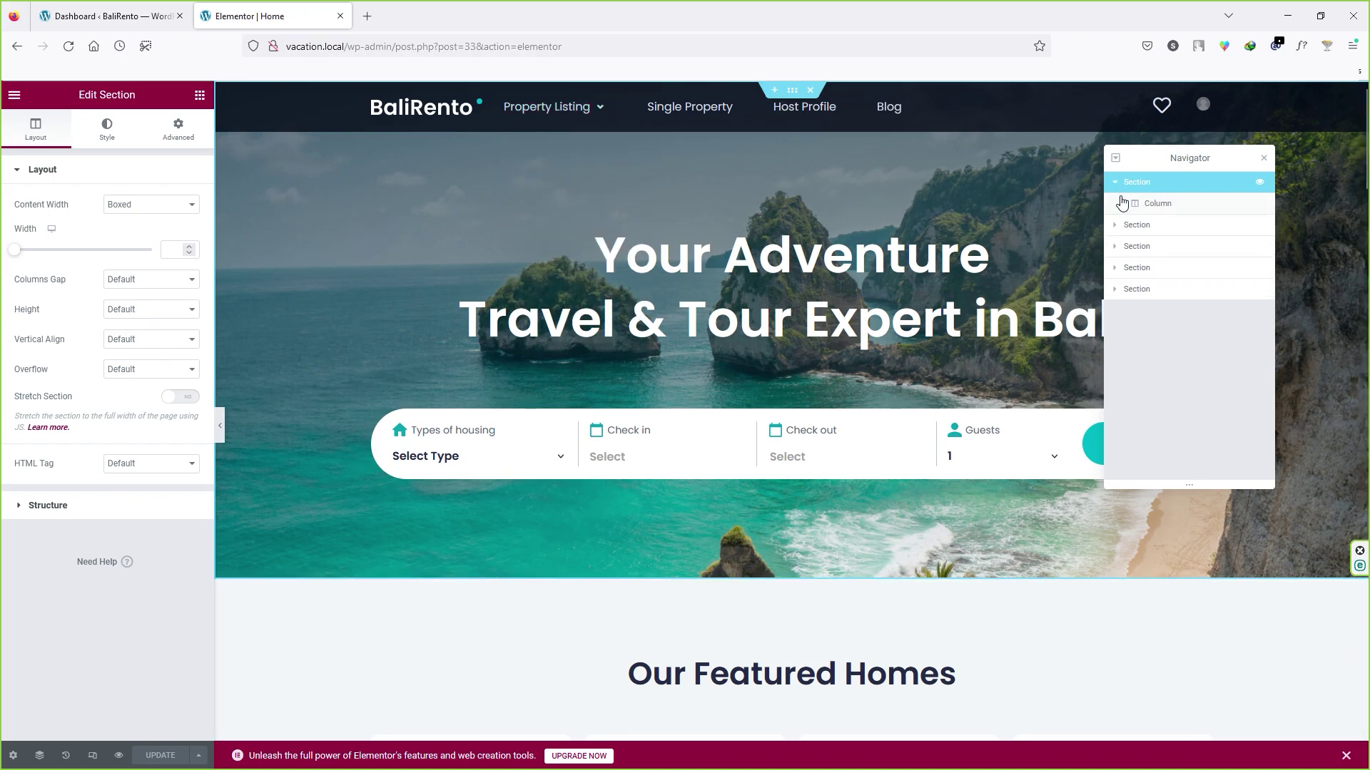
pyautogui.click(1157, 204)
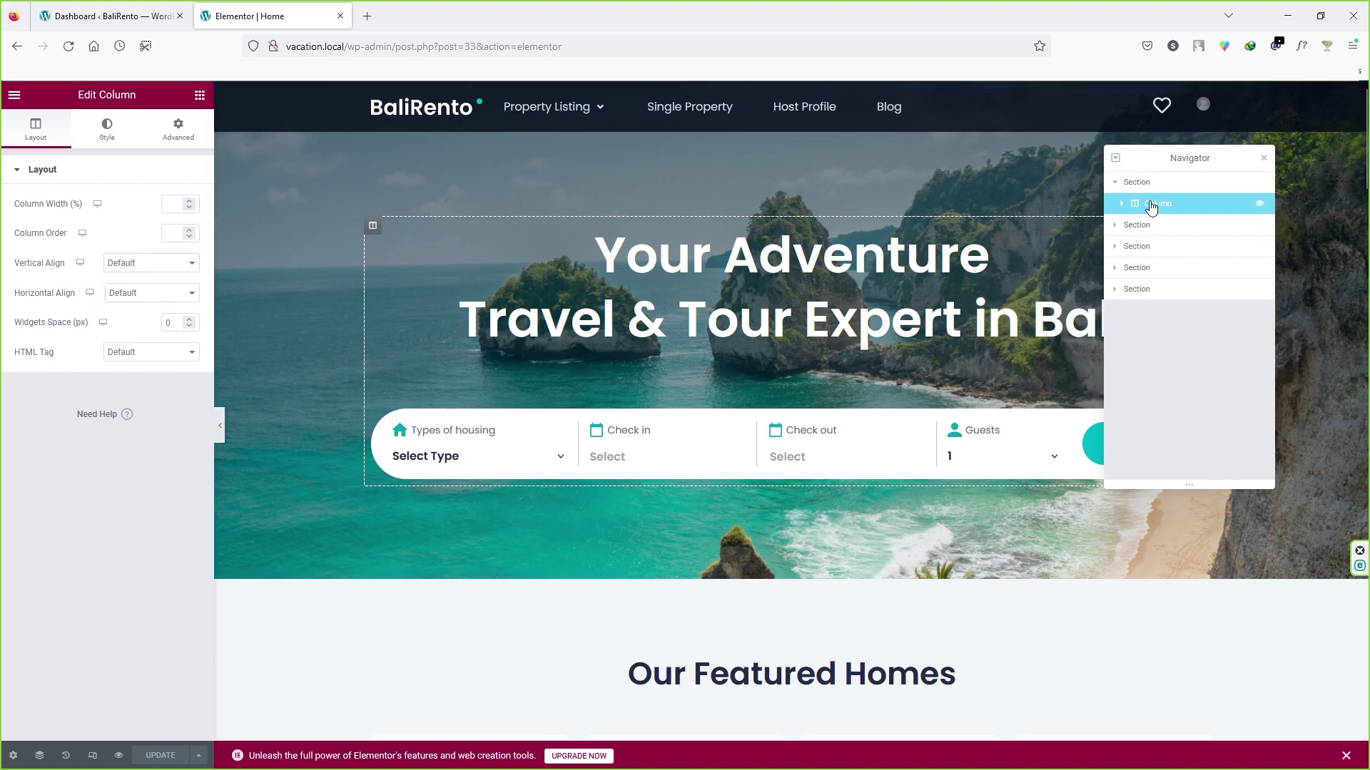
pyautogui.click(1152, 187)
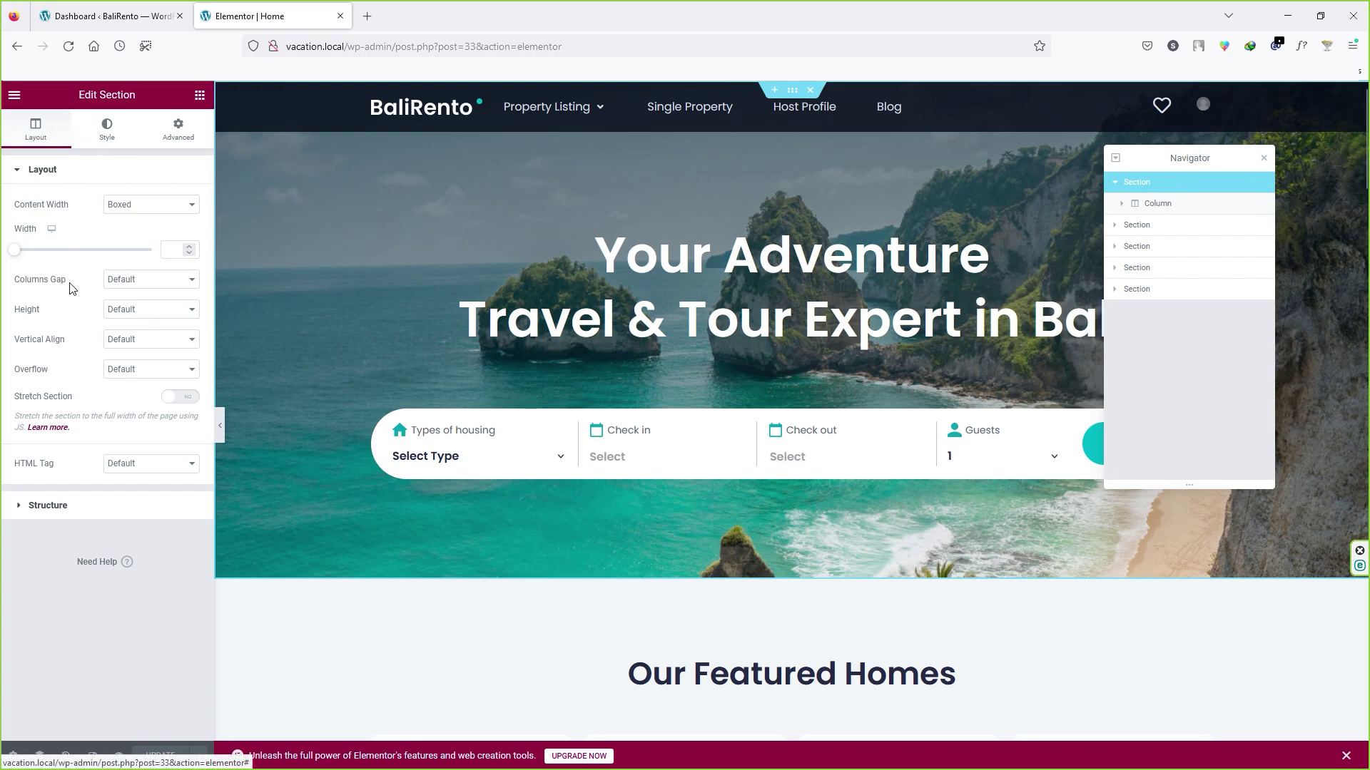
pyautogui.click(1162, 205)
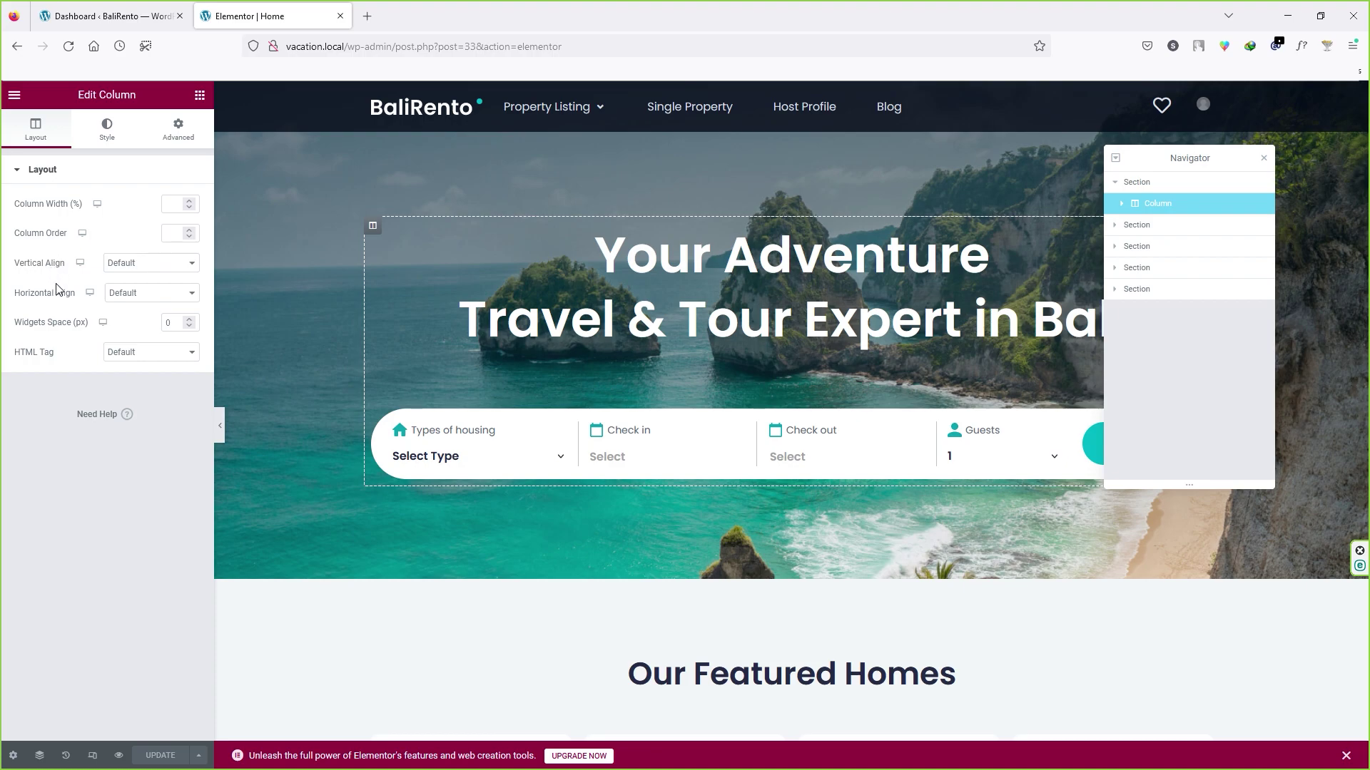
# Step: Browse the column's Style and Advanced options, then return to Layout and reveal its Heading and Inner Section
pyautogui.click(109, 143)
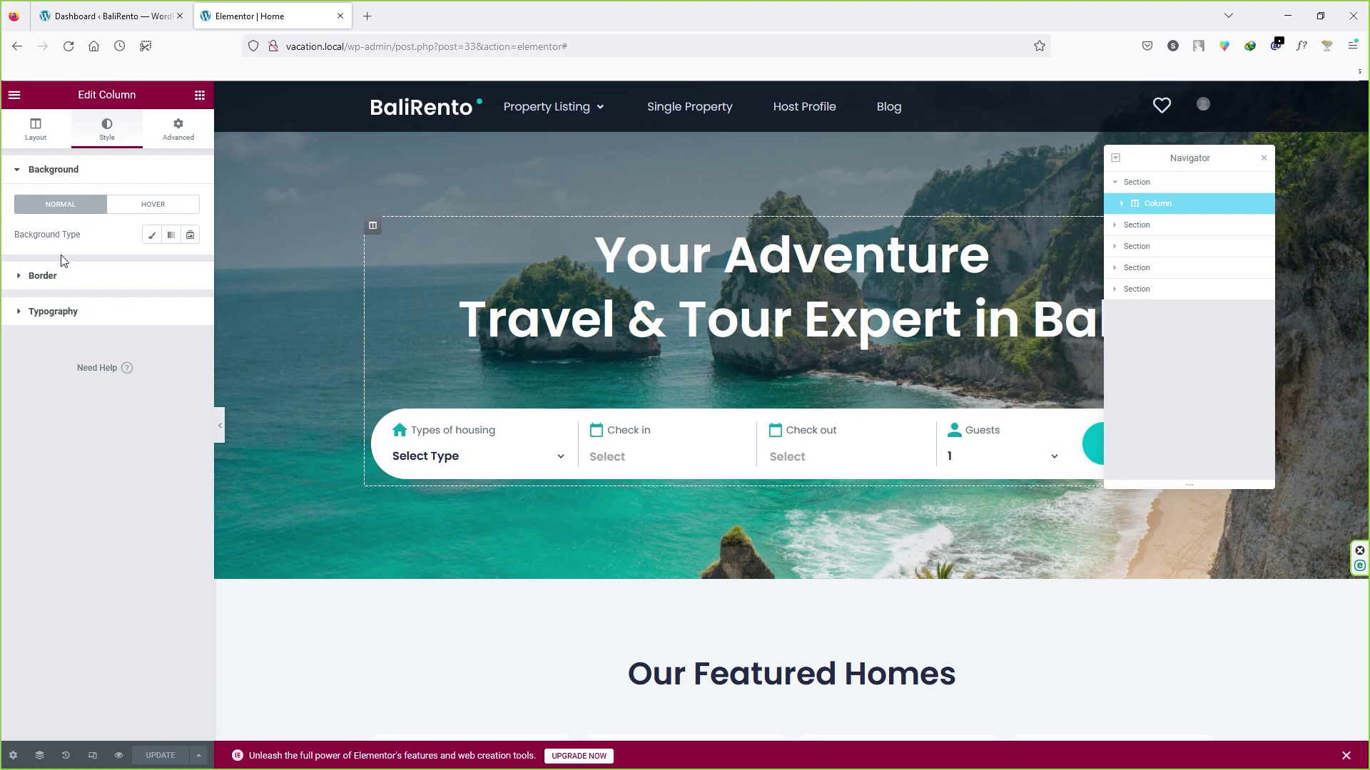
pyautogui.click(179, 132)
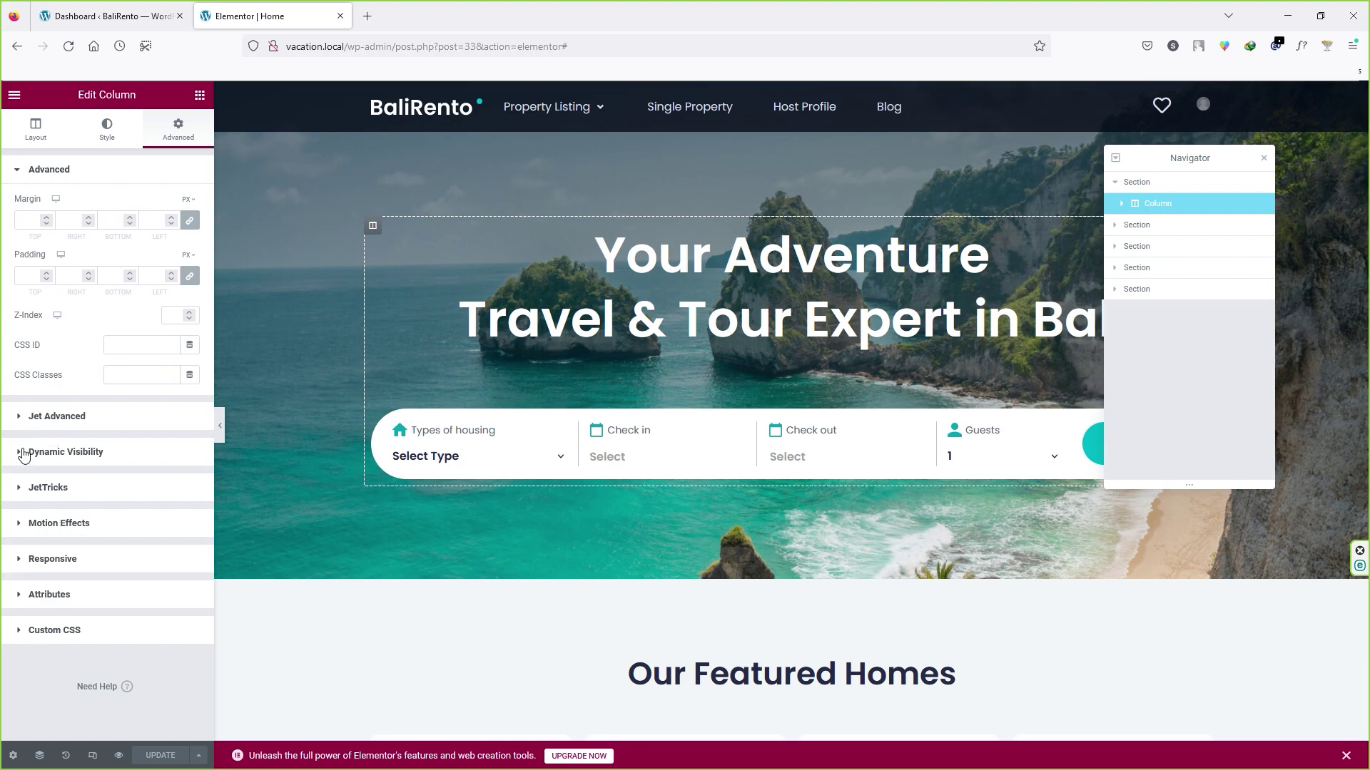
pyautogui.click(22, 453)
pyautogui.click(26, 314)
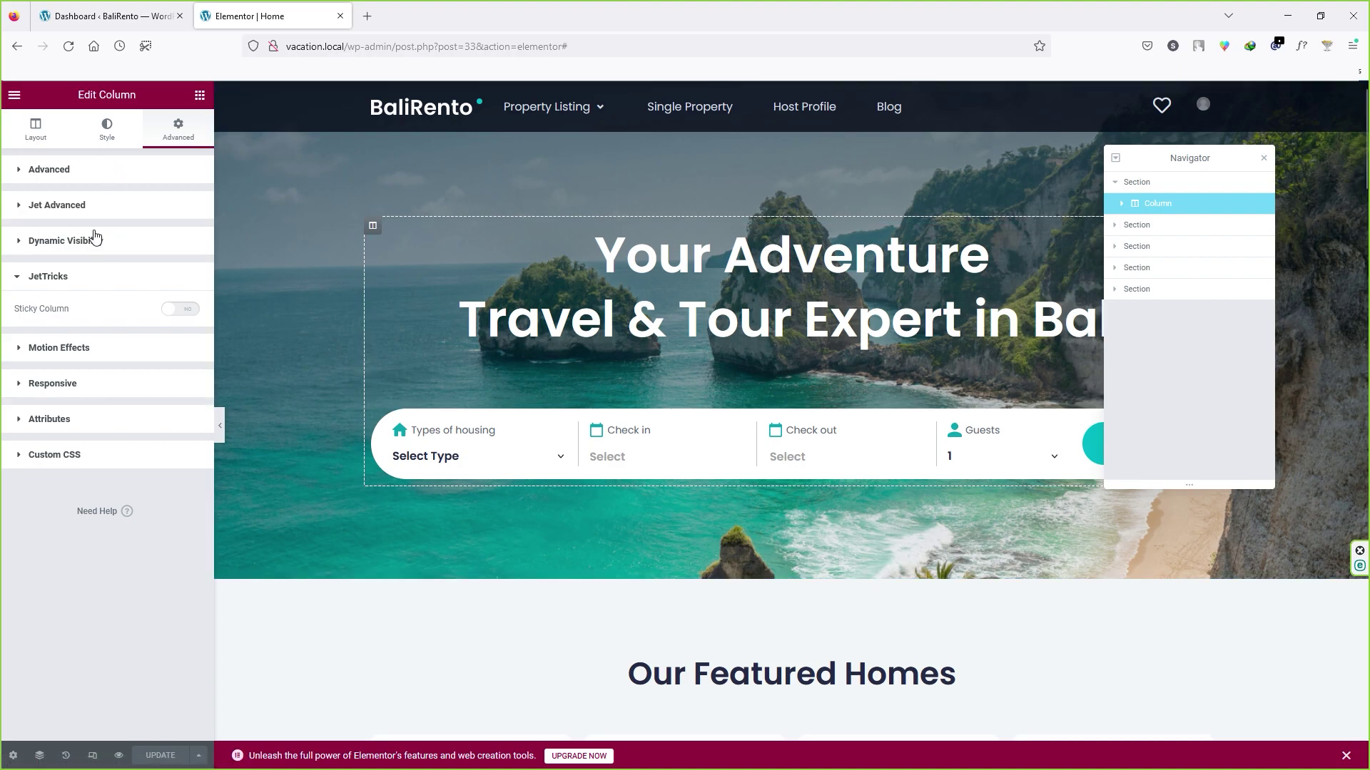
pyautogui.click(36, 279)
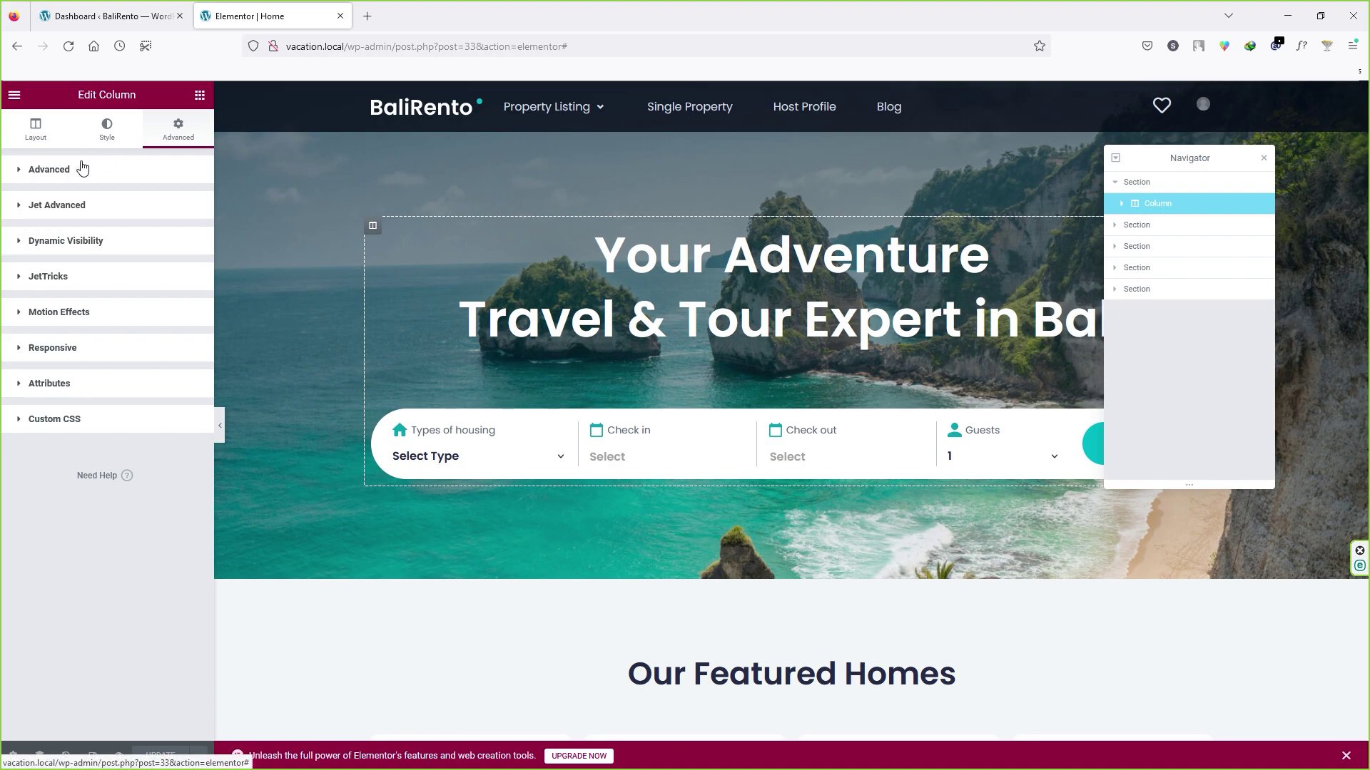
pyautogui.click(36, 128)
pyautogui.click(1122, 203)
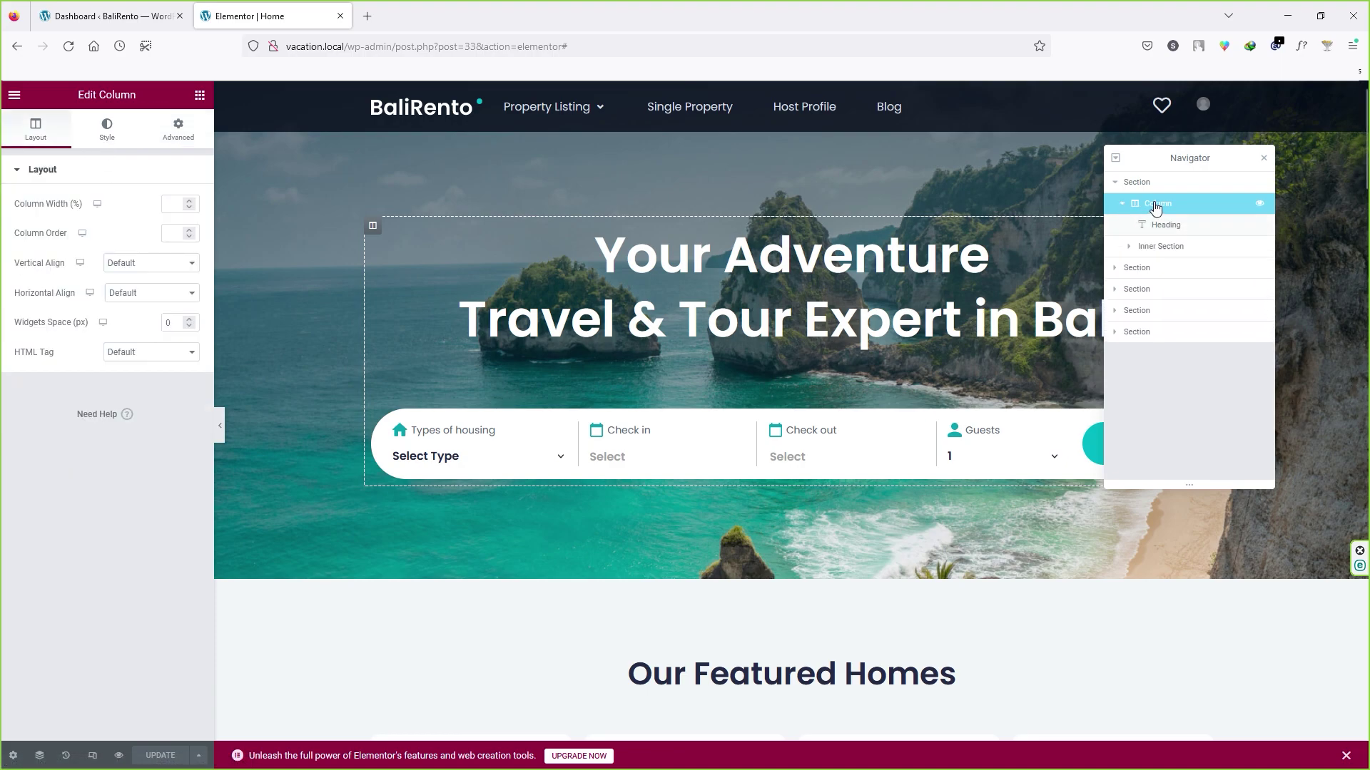
# Step: Replace the hero heading title with 'Create Travel & Tour <br />Website in Goa'
pyautogui.click(1175, 227)
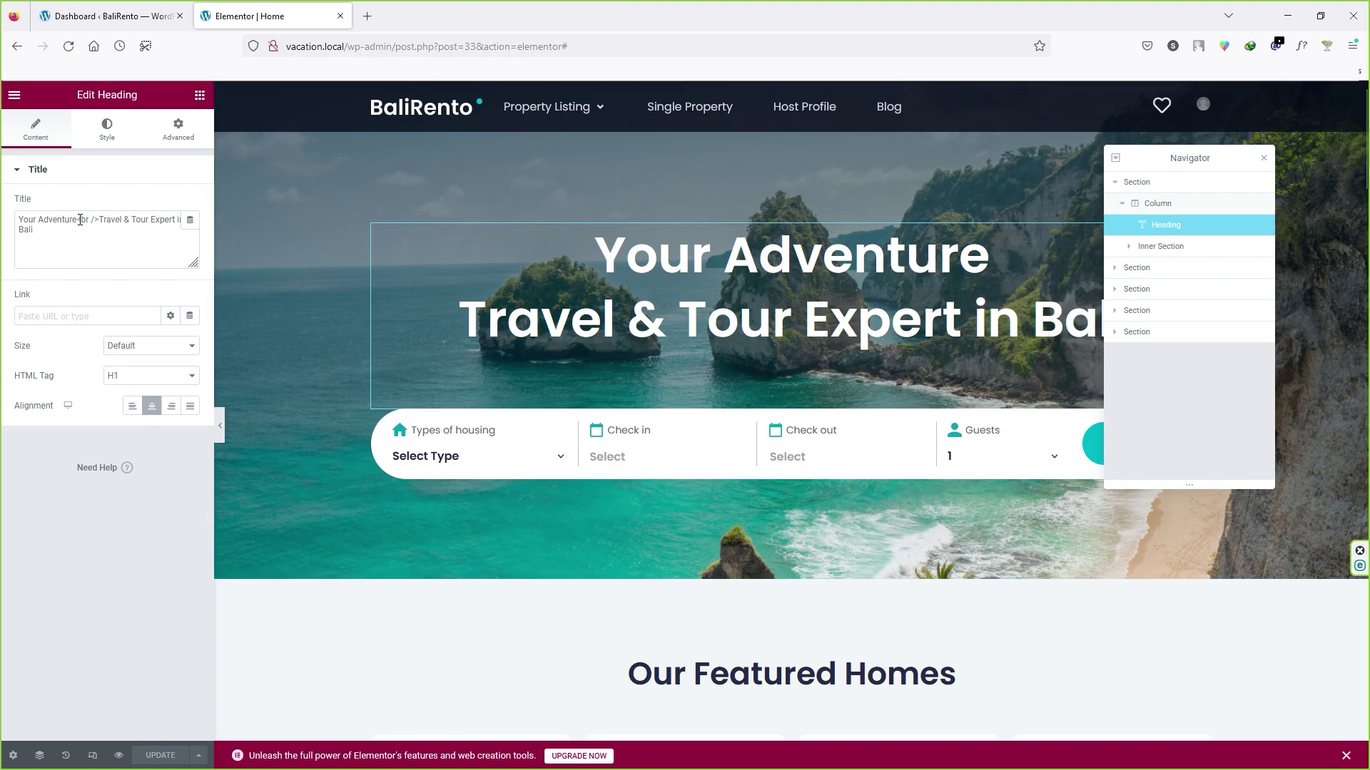
pyautogui.hotkey('ctrl', 'a')
pyautogui.write('Create Travel & Tour <br />Website in Goa')
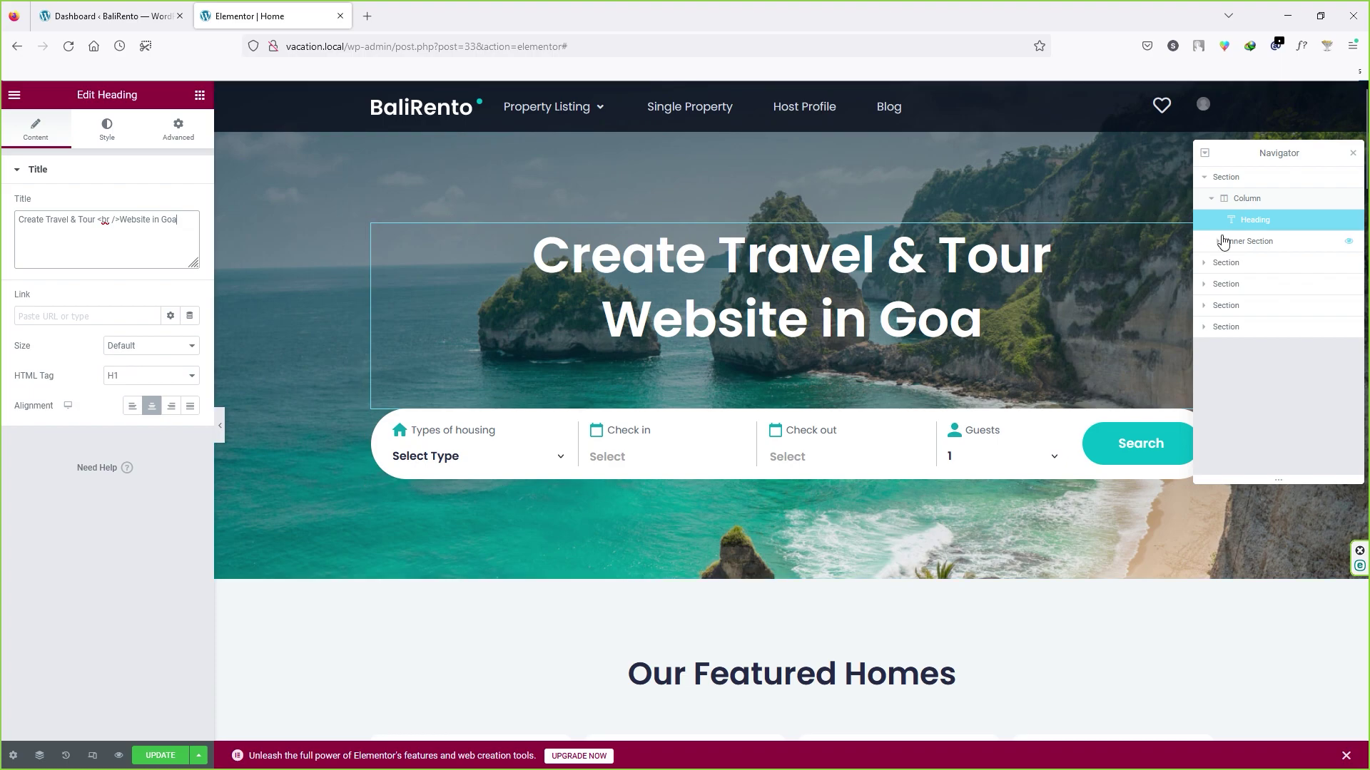
# Step: Expand the search form's Inner Section and select its Types of housing column
pyautogui.click(1248, 242)
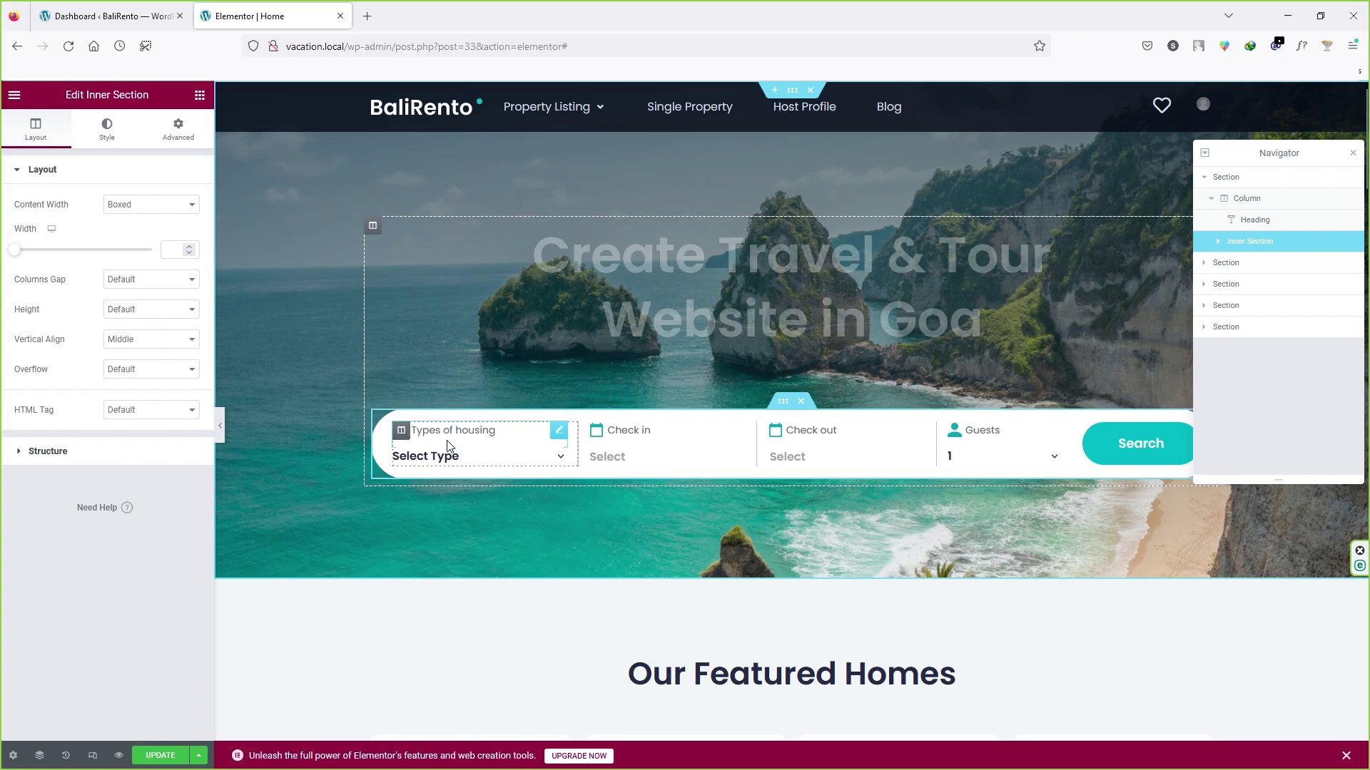
pyautogui.click(1217, 241)
pyautogui.click(1282, 270)
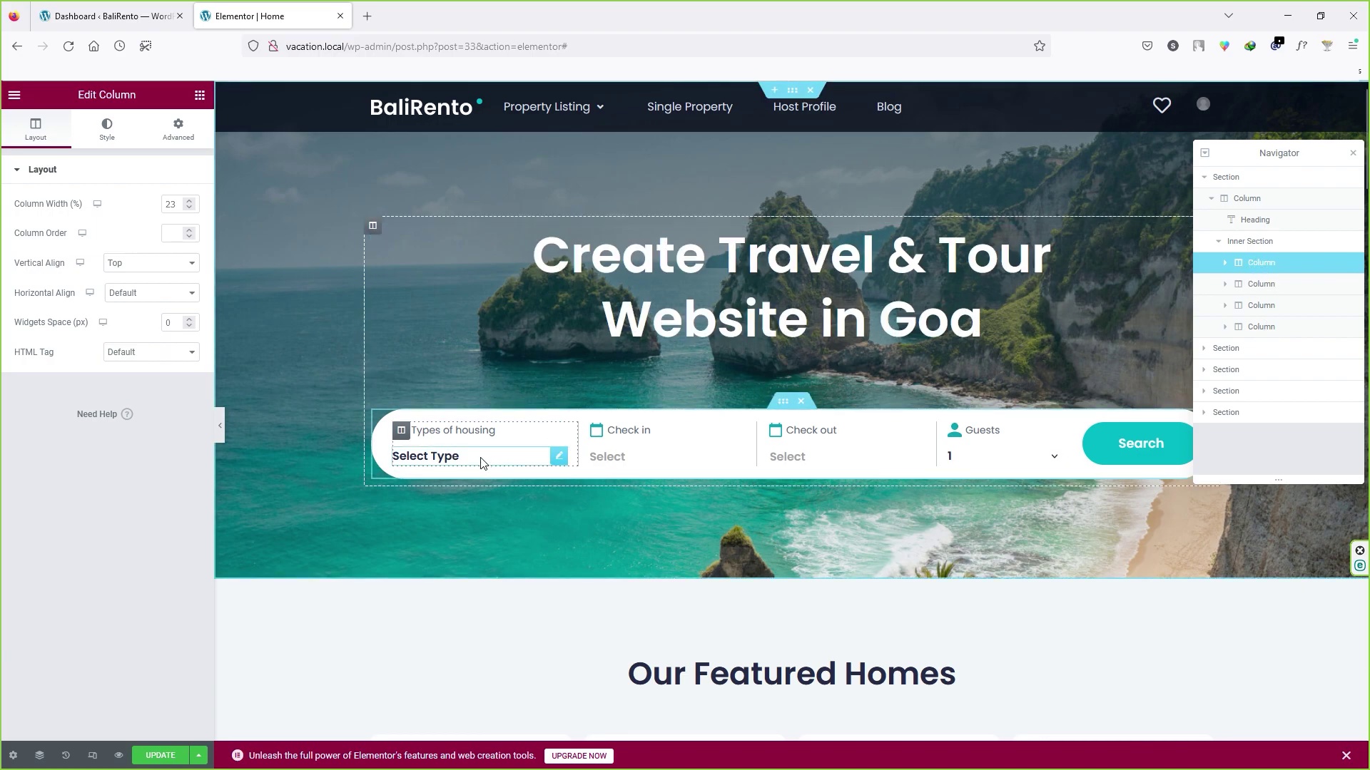
pyautogui.click(1225, 263)
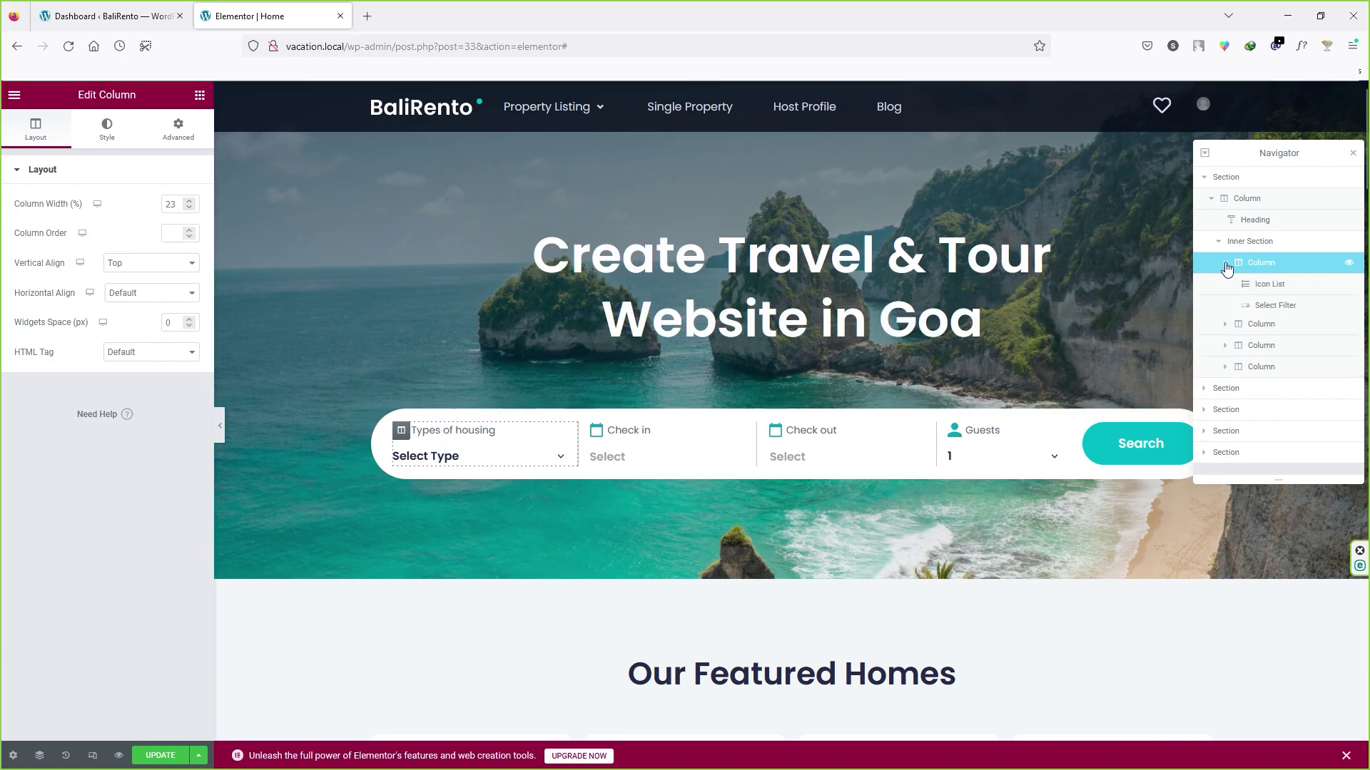
pyautogui.click(1253, 288)
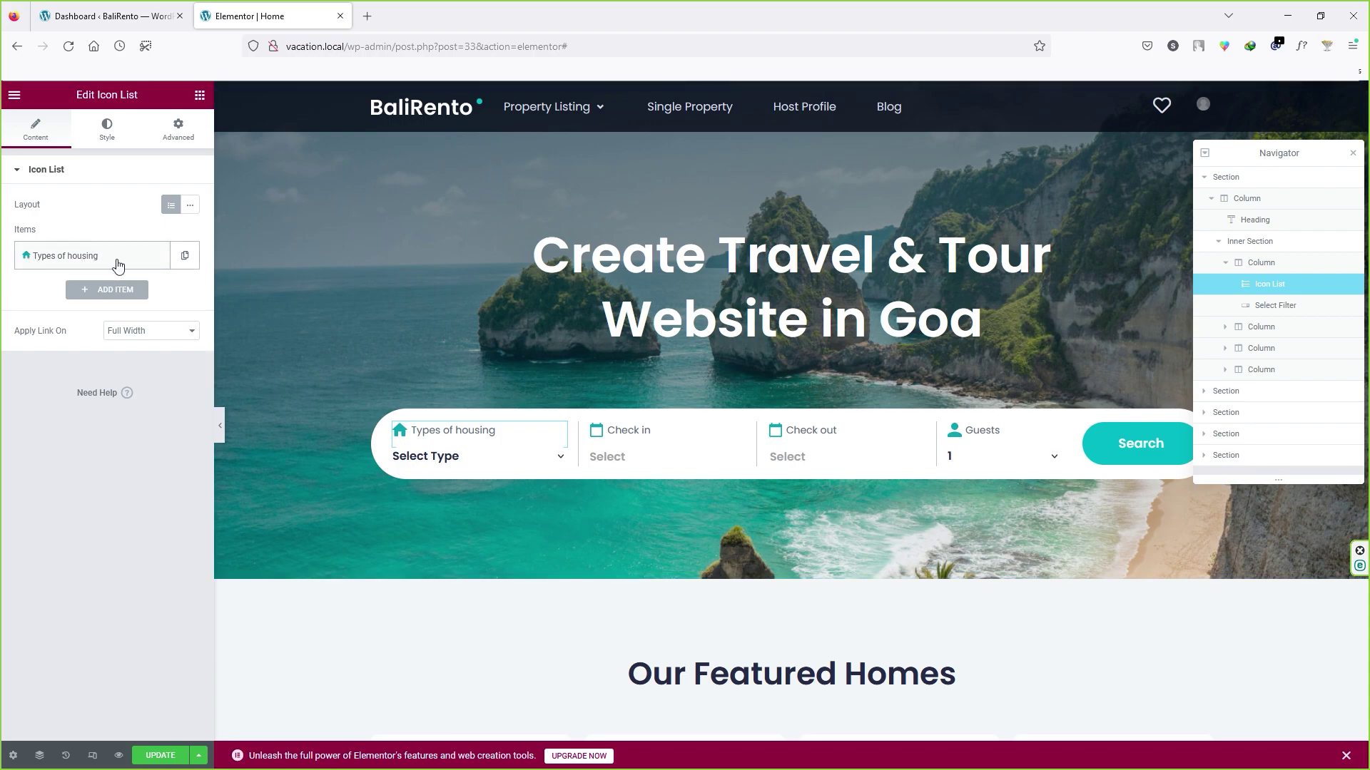
pyautogui.click(1277, 306)
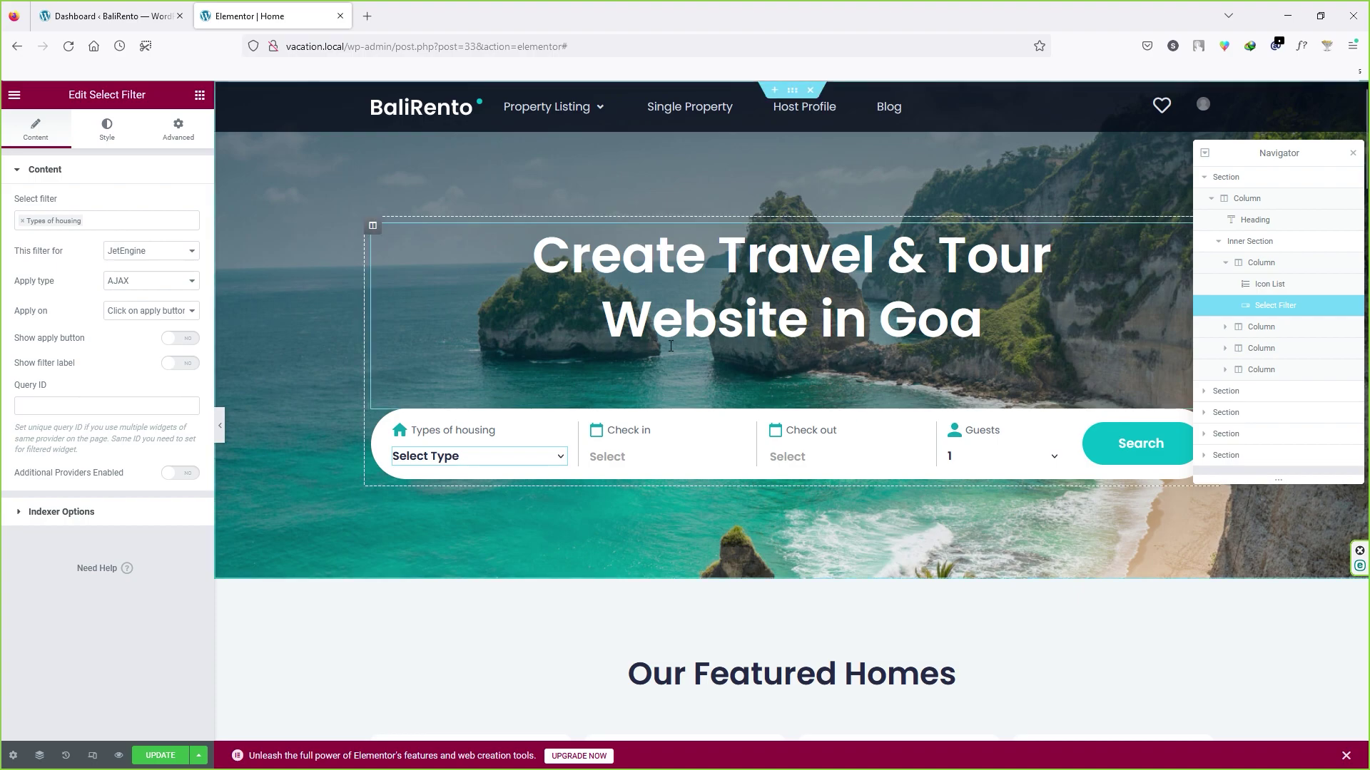
pyautogui.click(1225, 327)
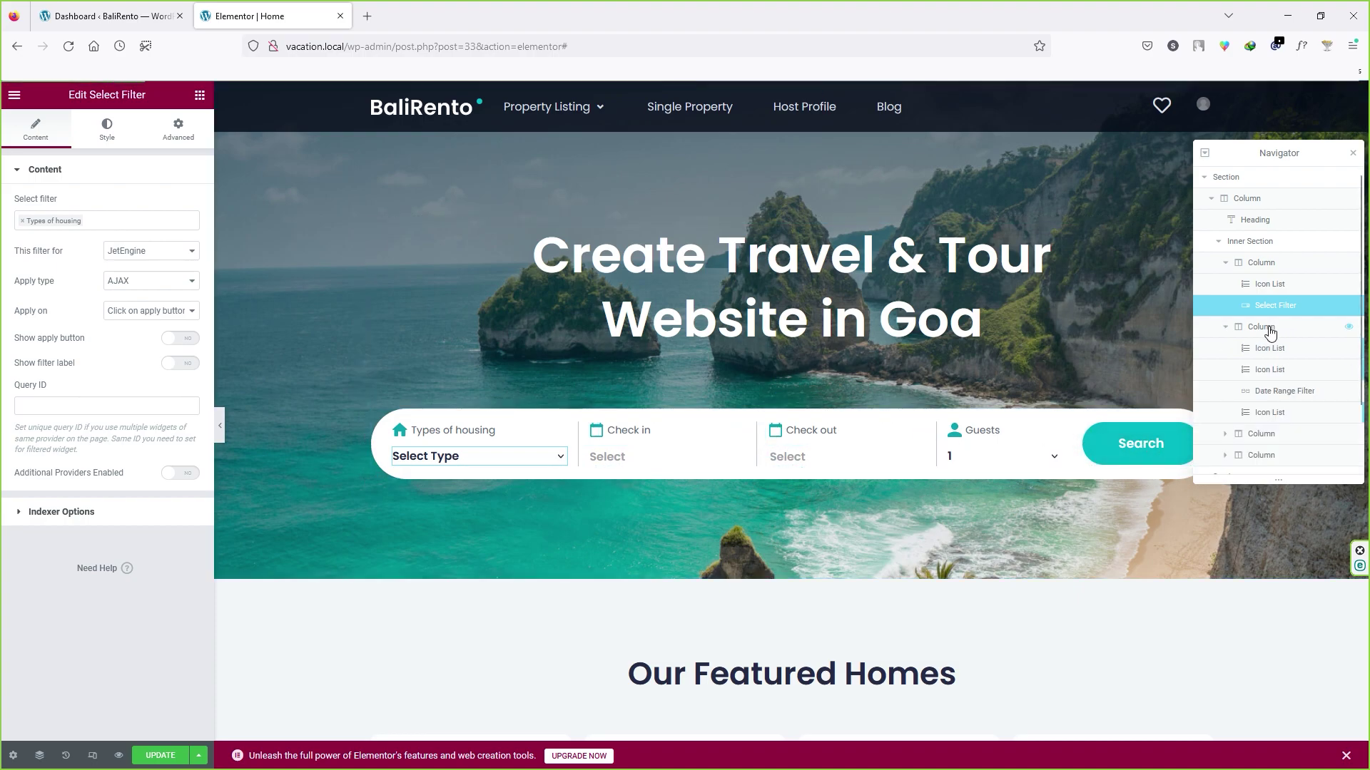
pyautogui.click(1271, 333)
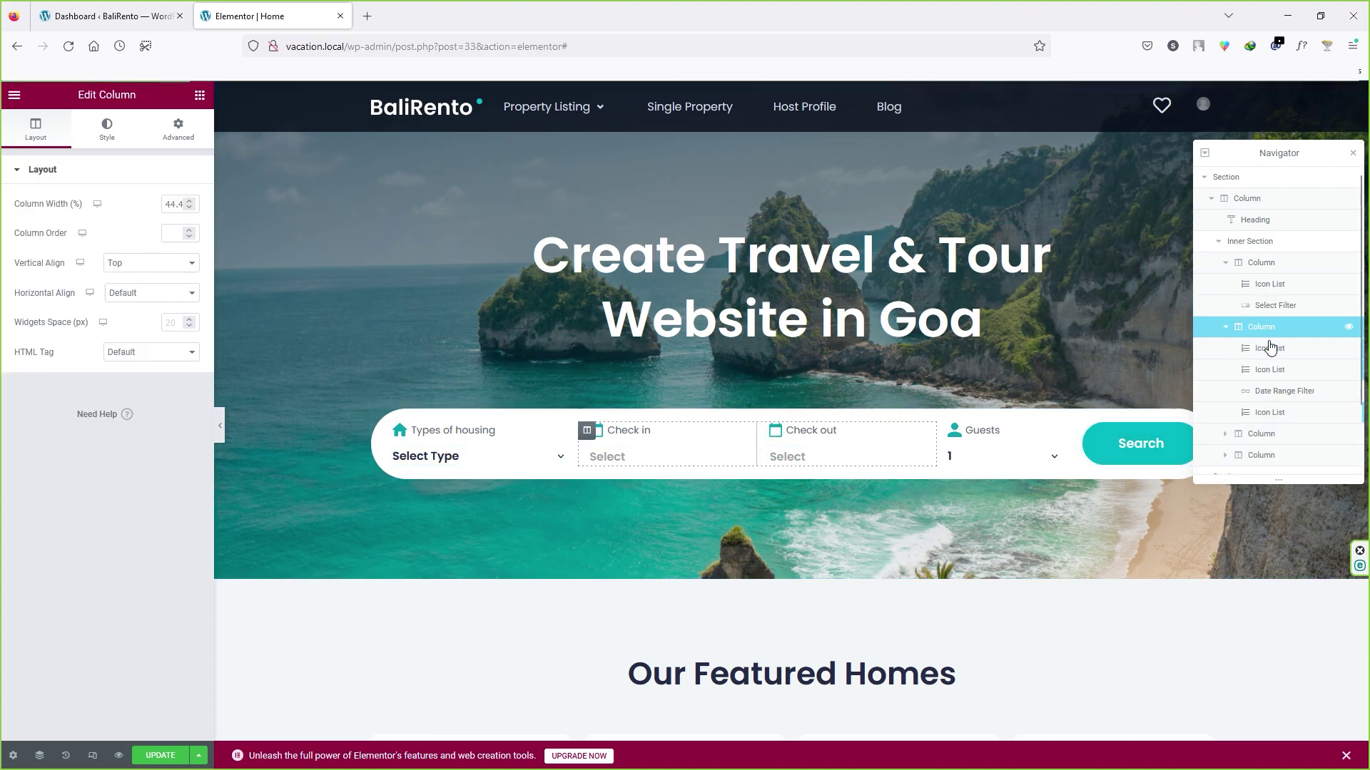
pyautogui.click(1270, 348)
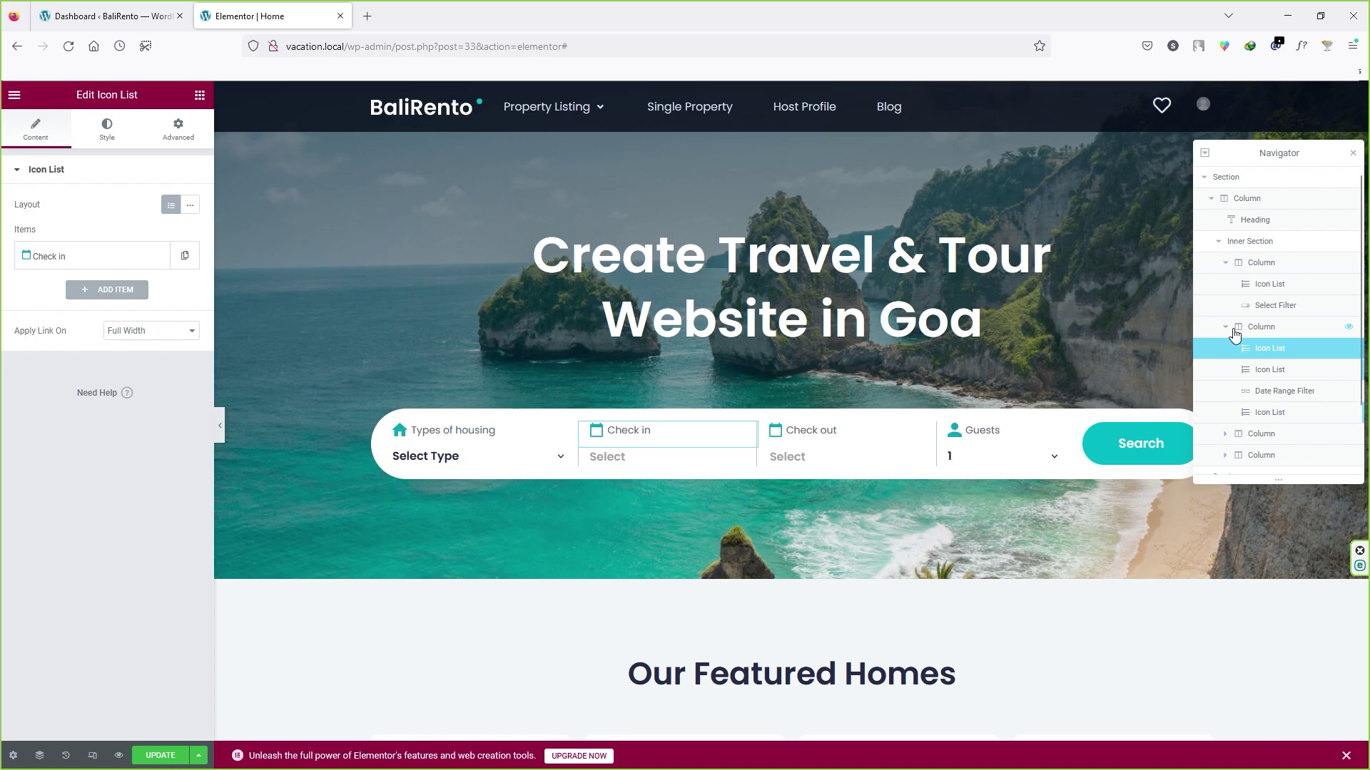
pyautogui.click(1269, 372)
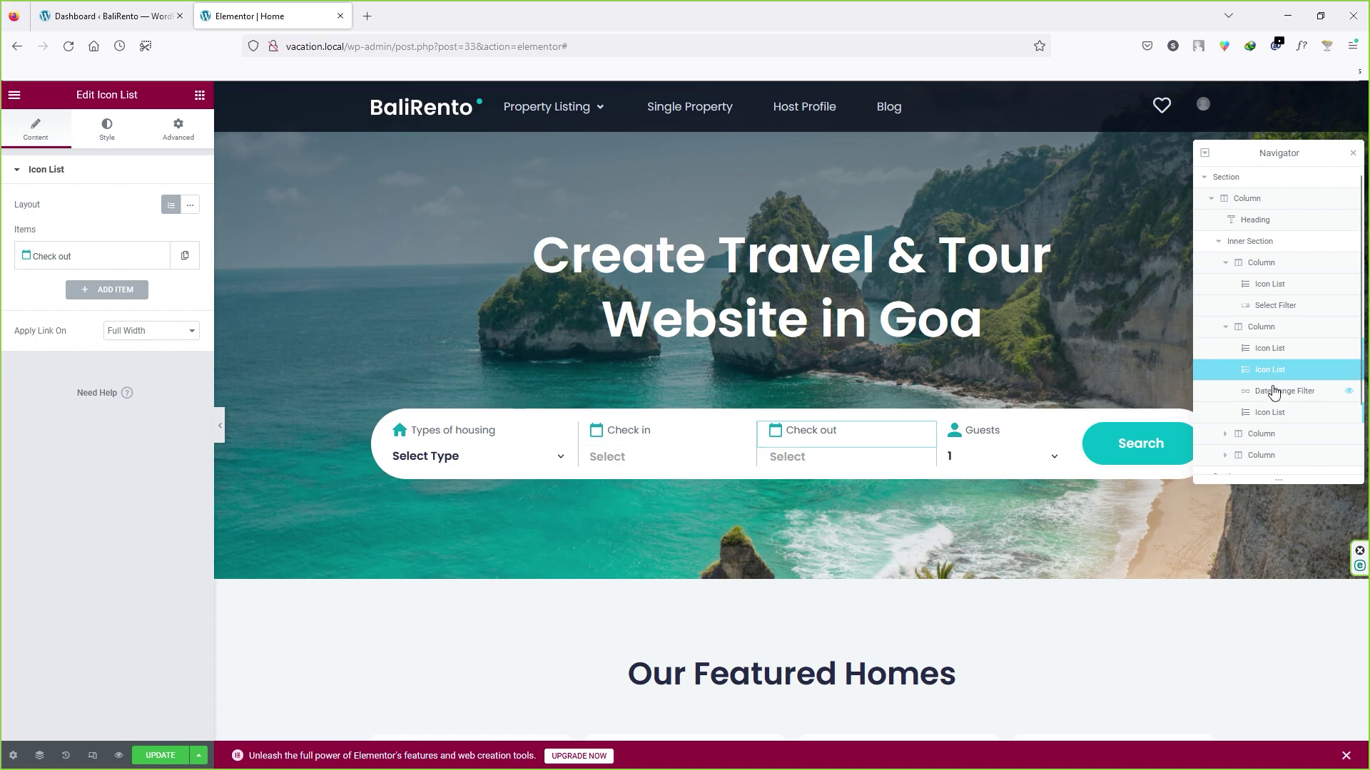
pyautogui.click(1273, 392)
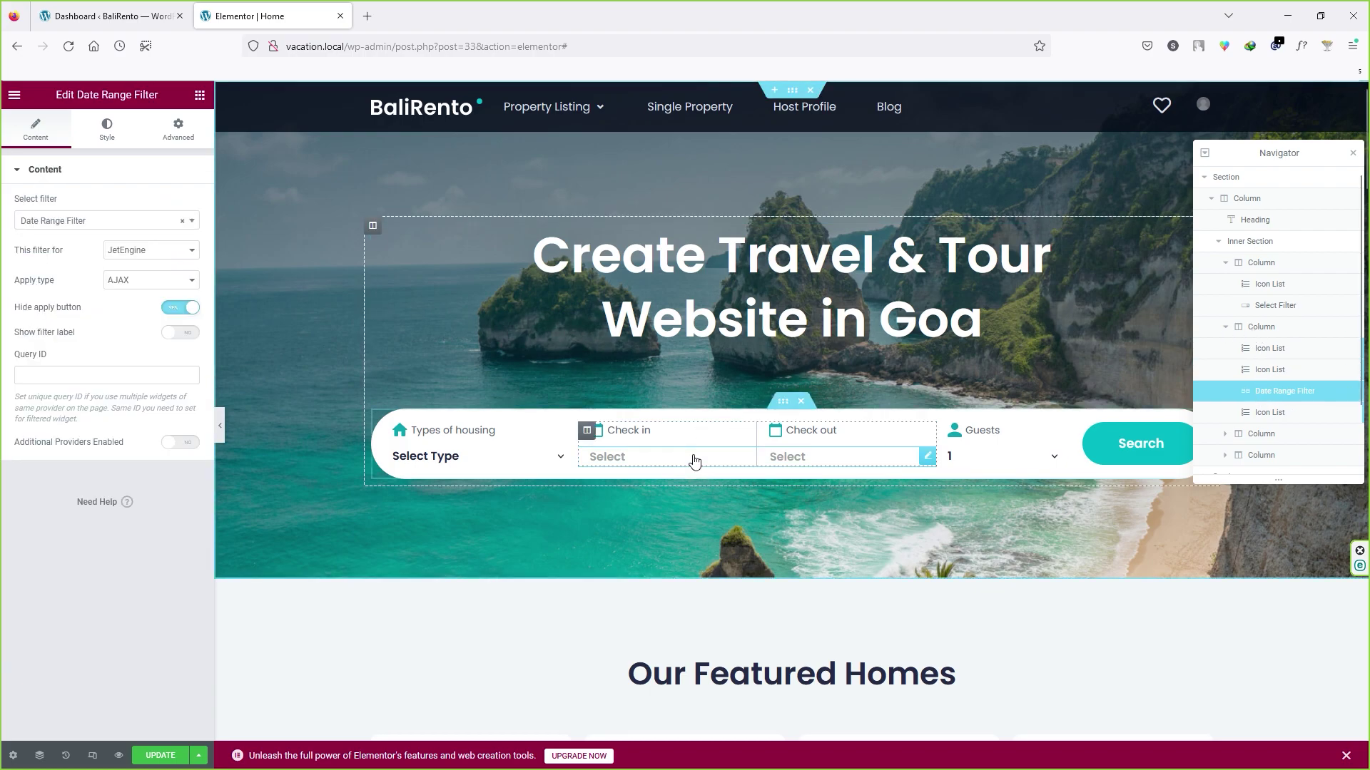
pyautogui.scroll(-2, 1225, 388)
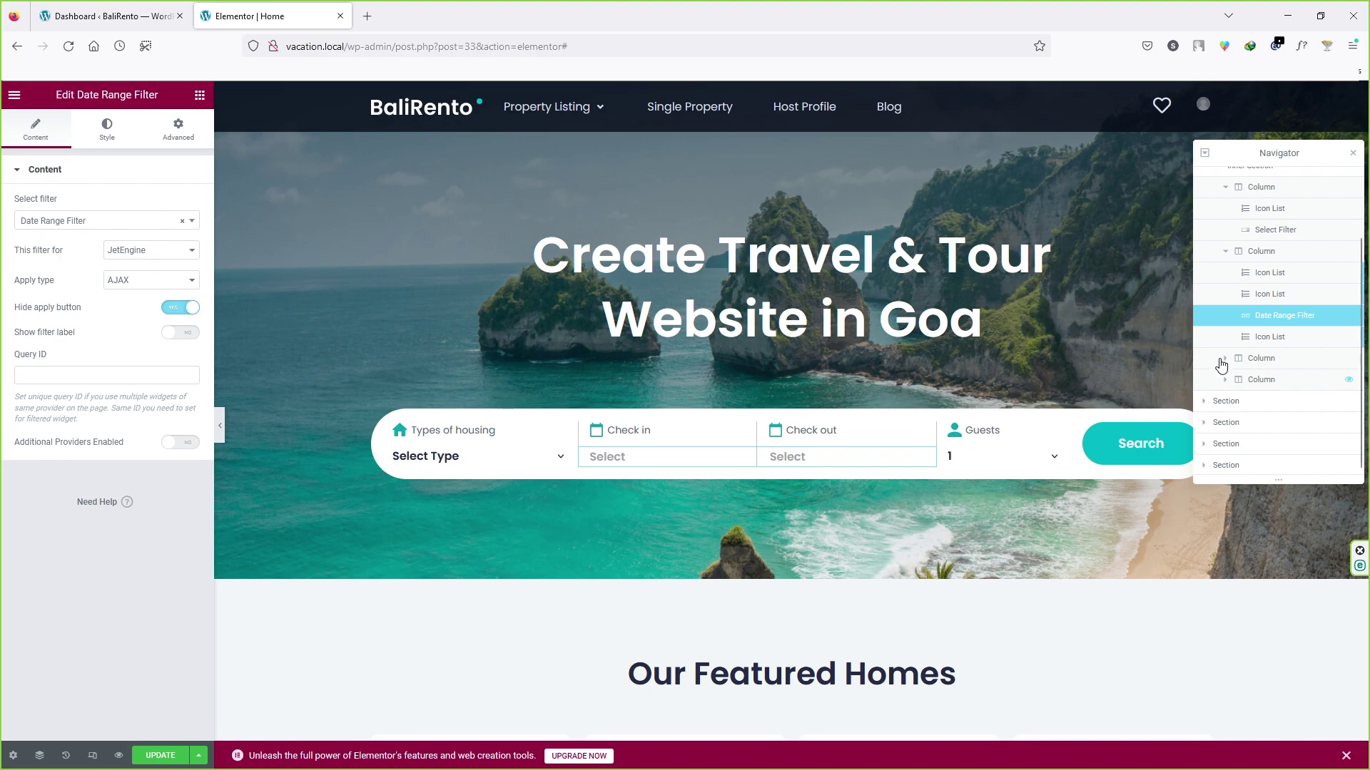
pyautogui.scroll(2, 1224, 366)
pyautogui.click(1216, 203)
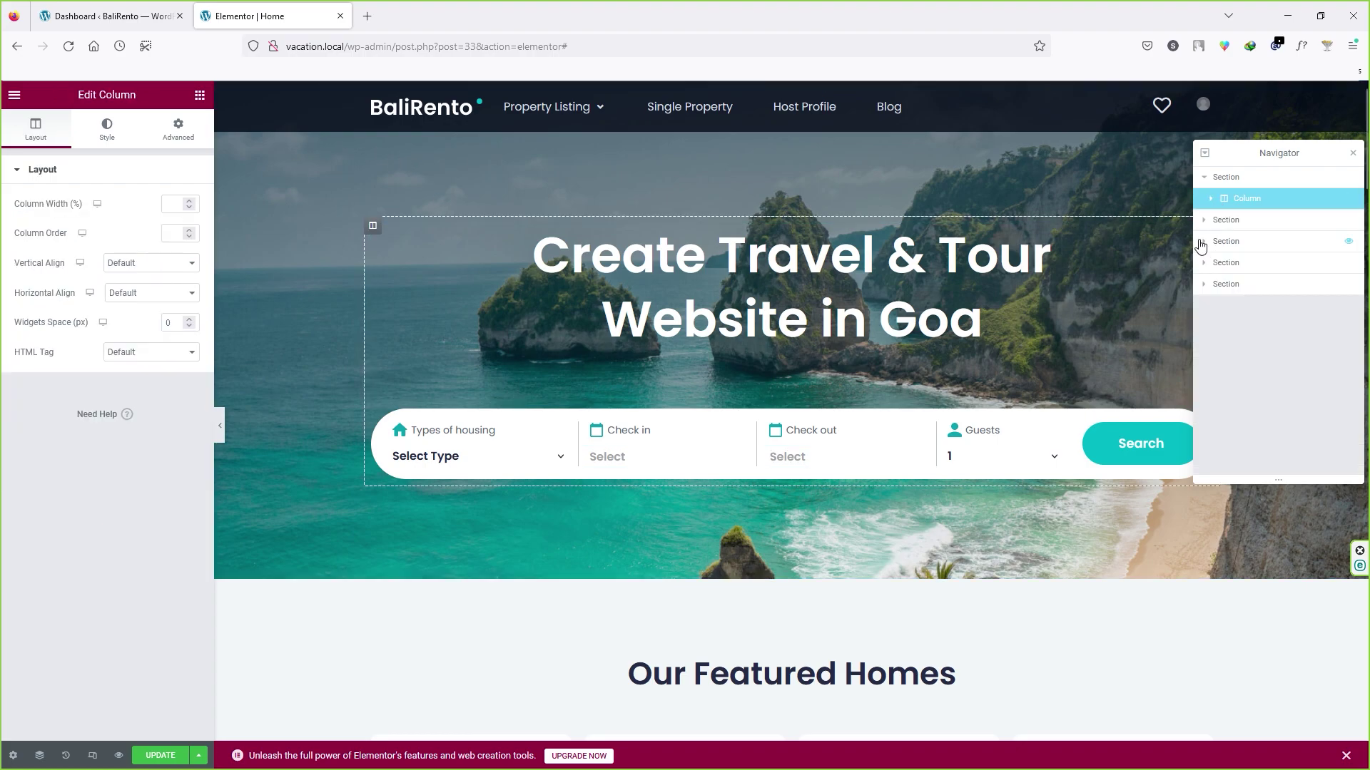
# Step: Open the hero section's background image chooser on the Insert Media Upload files tab
pyautogui.click(1214, 205)
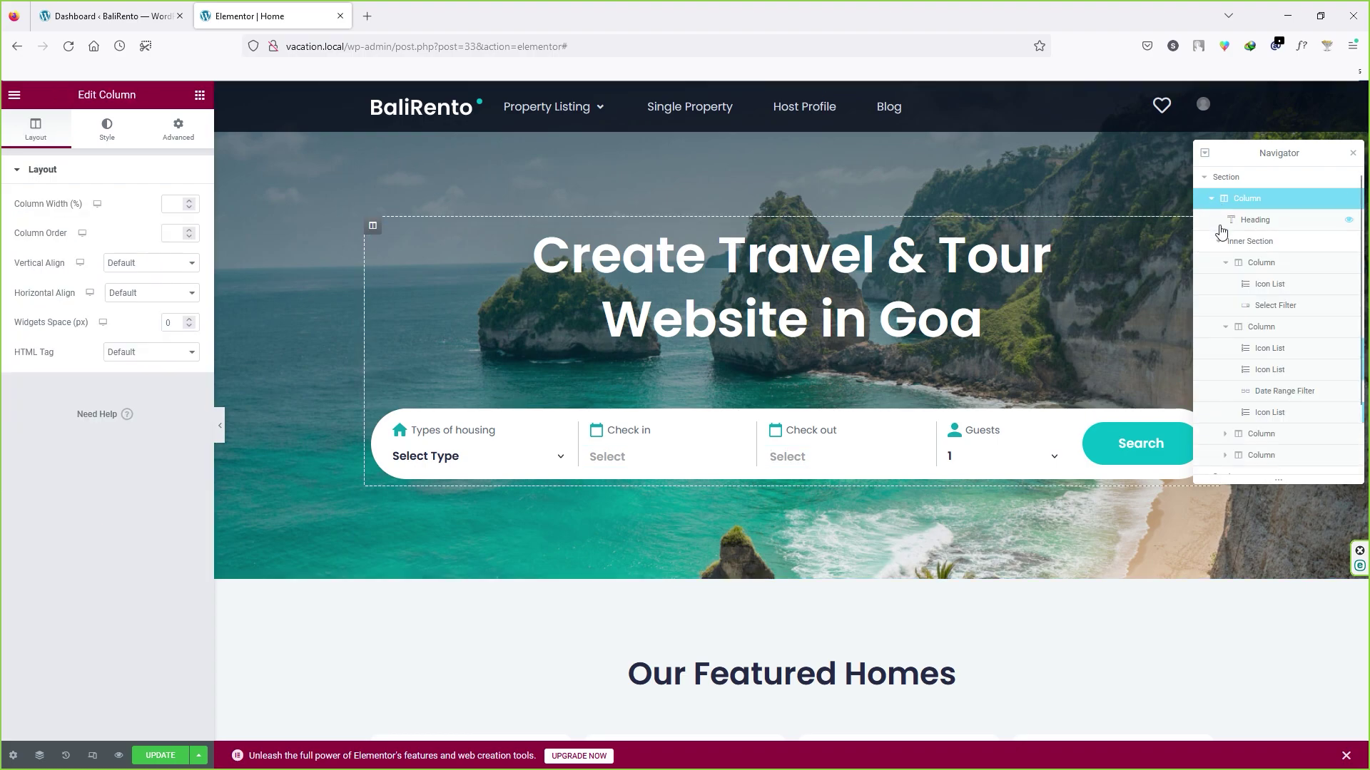
pyautogui.click(1254, 178)
pyautogui.click(117, 137)
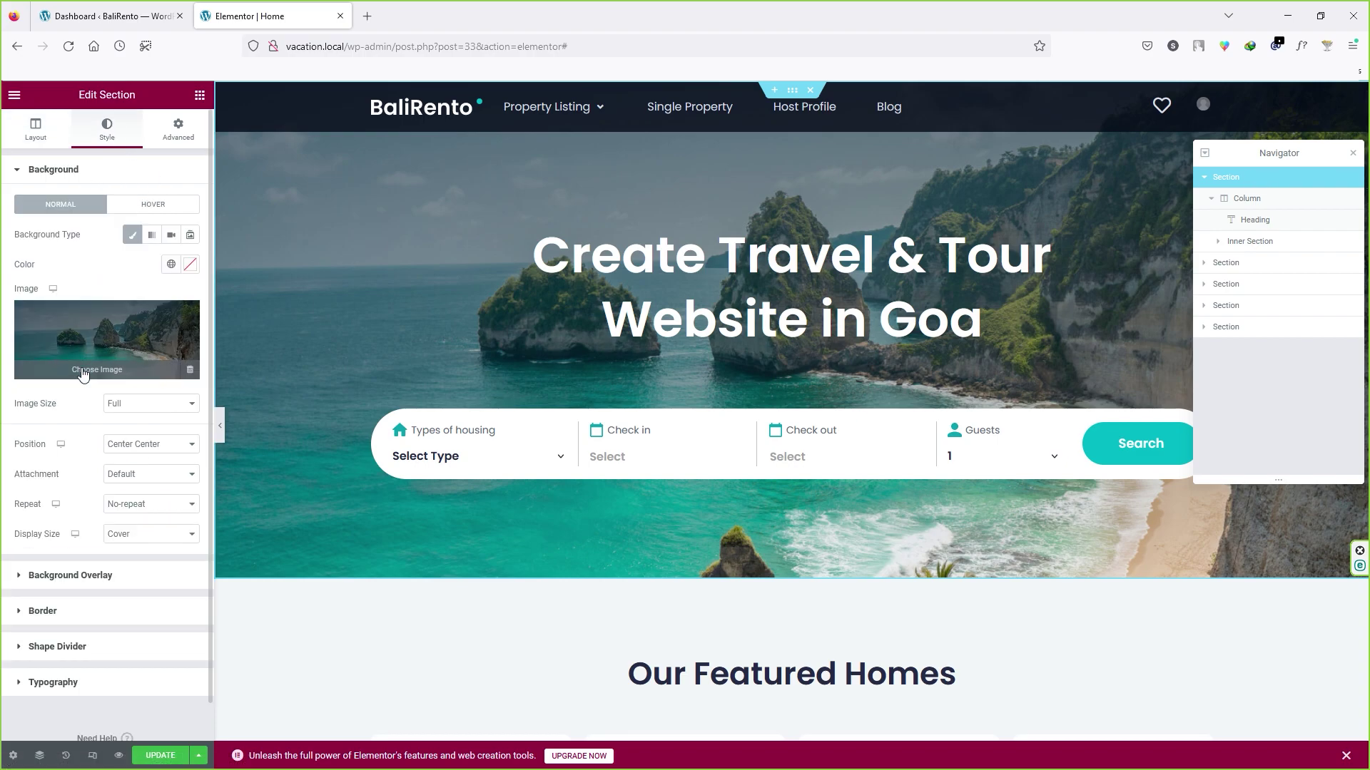
pyautogui.click(112, 377)
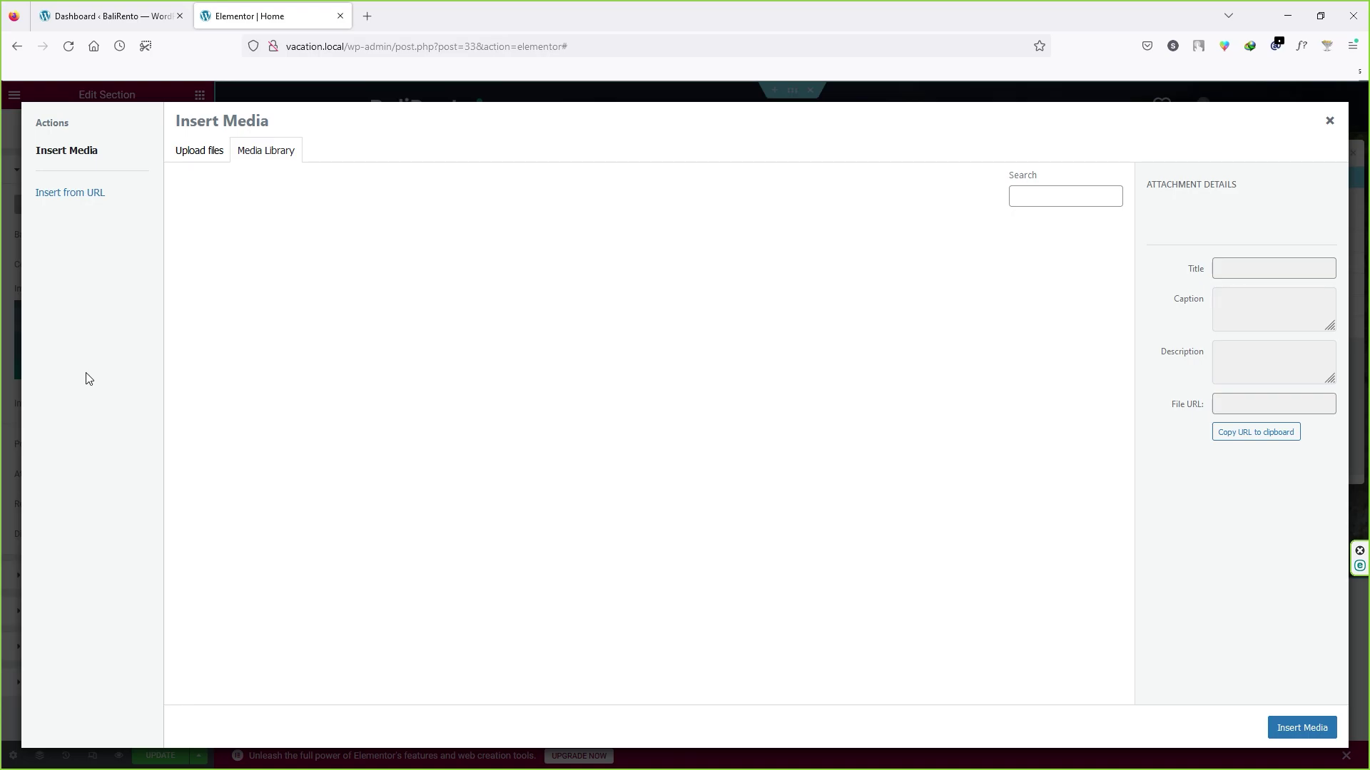
pyautogui.click(210, 153)
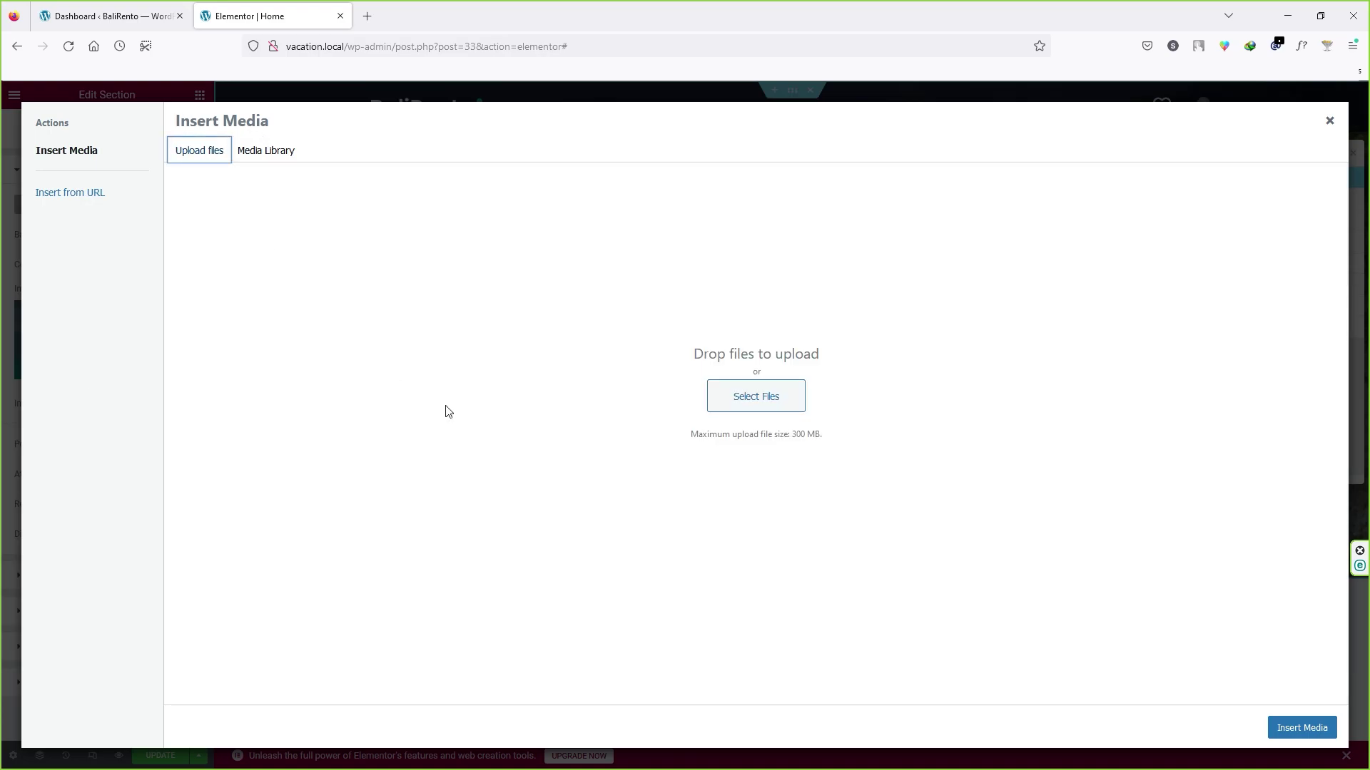
# Step: Load pixabay.com in a new browser tab
pyautogui.click(370, 15)
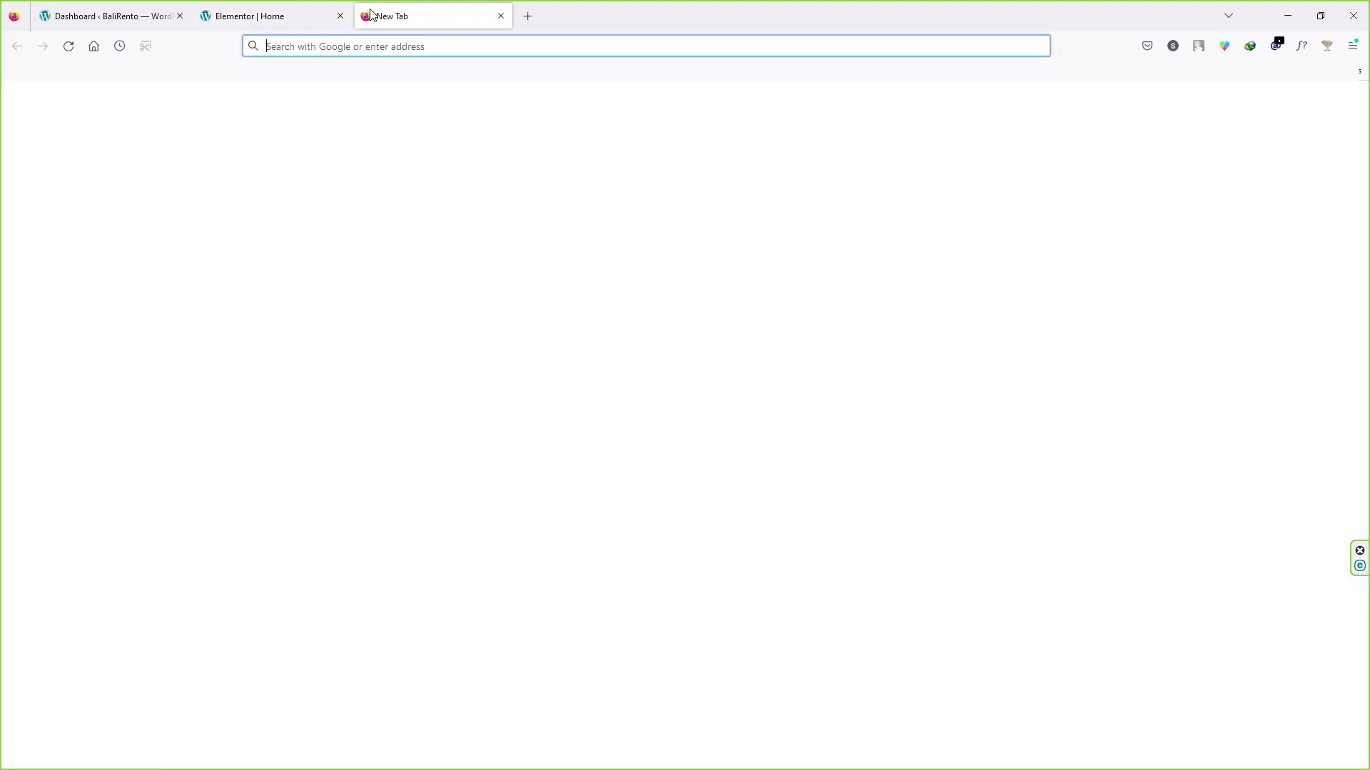
pyautogui.write('pix')
pyautogui.press('Return')
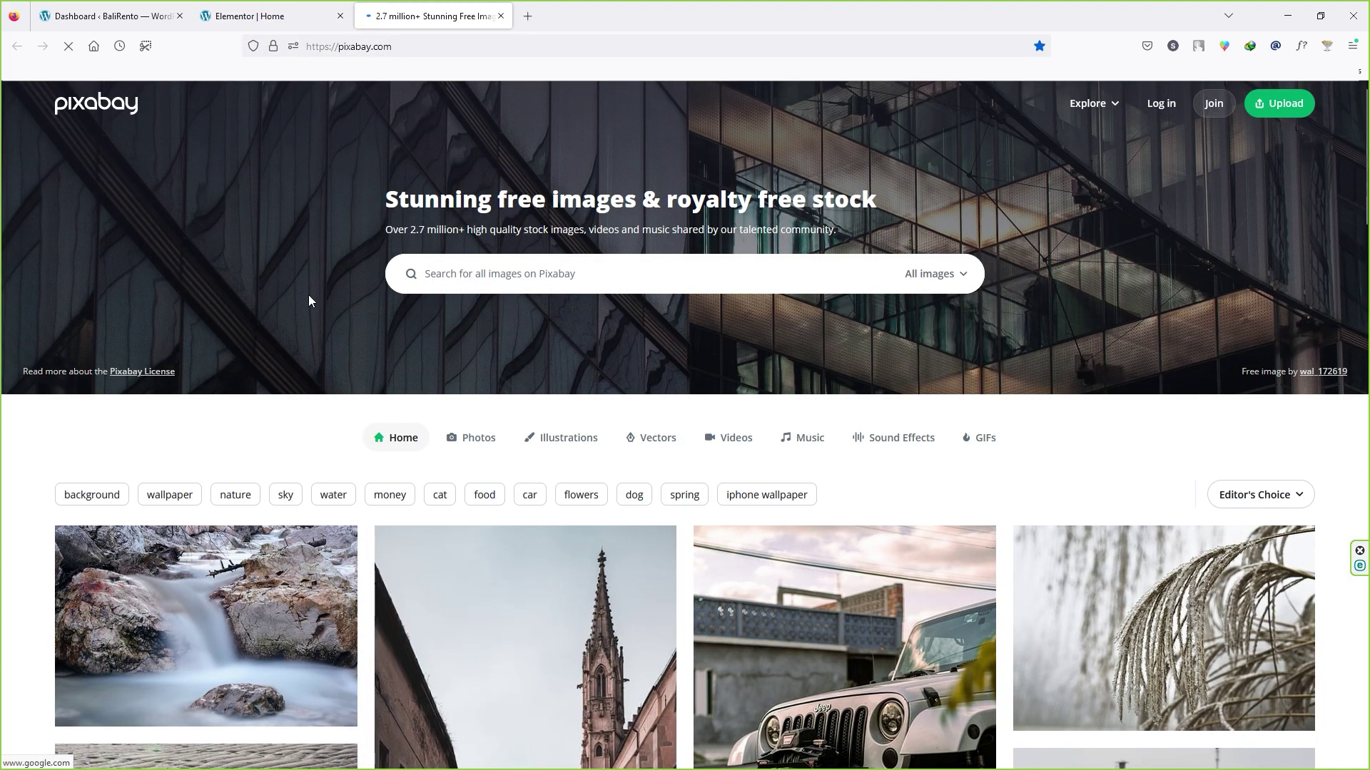
pyautogui.scroll(-3, 329, 306)
pyautogui.scroll(-3, 348, 321)
pyautogui.scroll(-10, 347, 323)
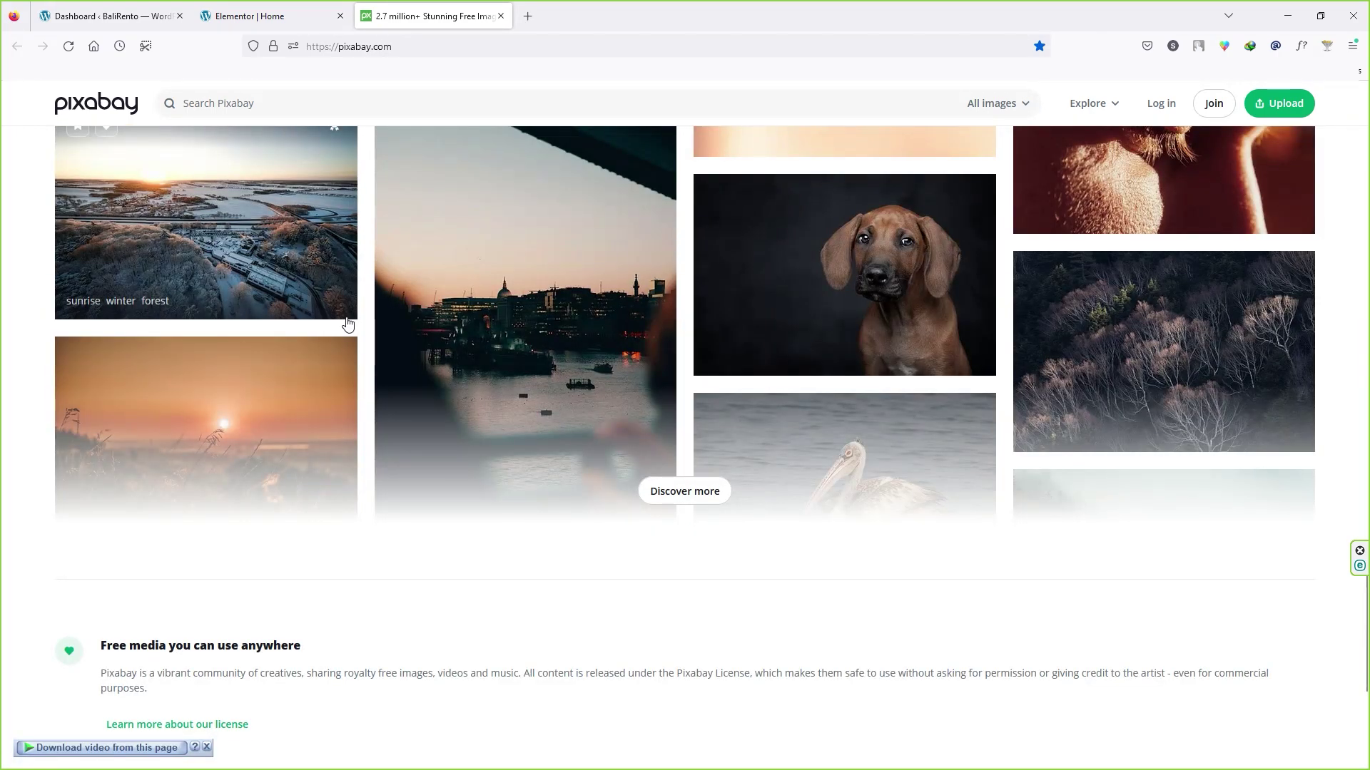
pyautogui.scroll(2, 358, 325)
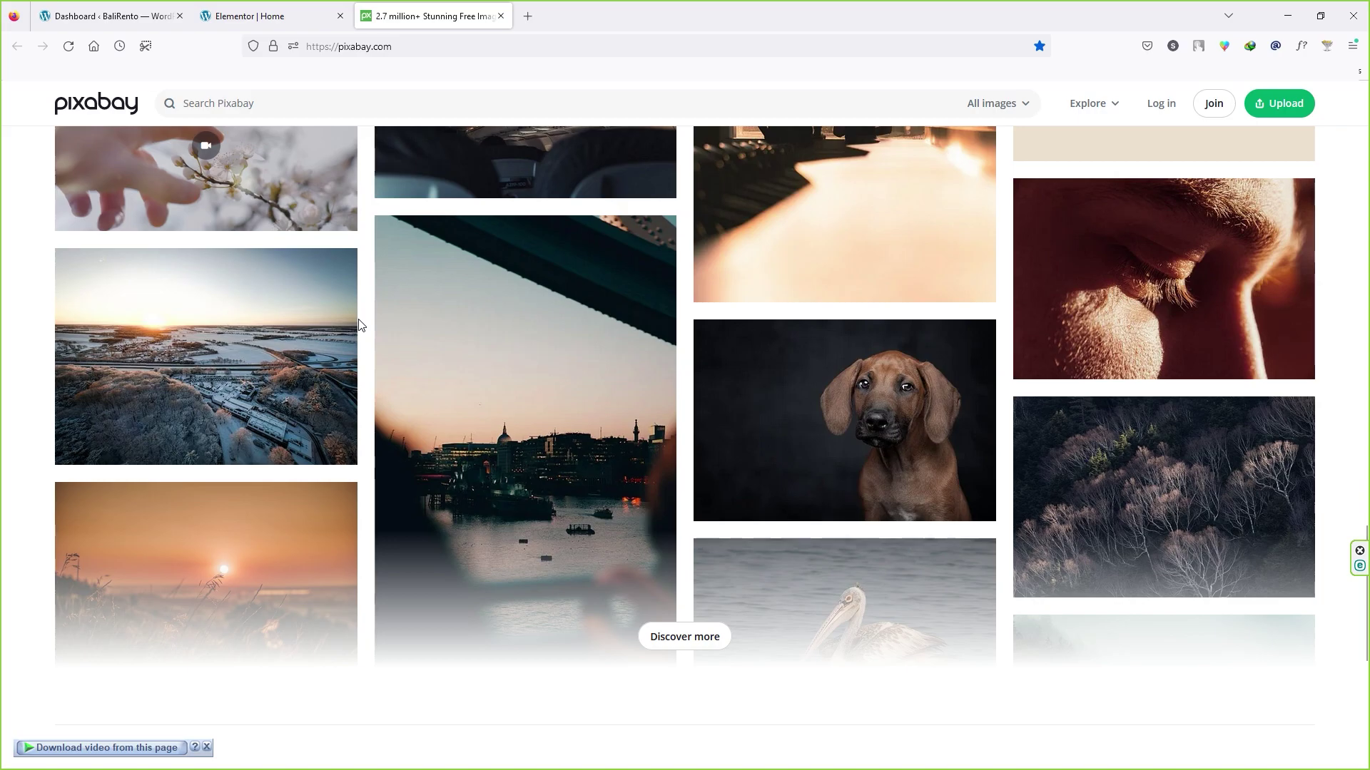
pyautogui.scroll(15, 358, 325)
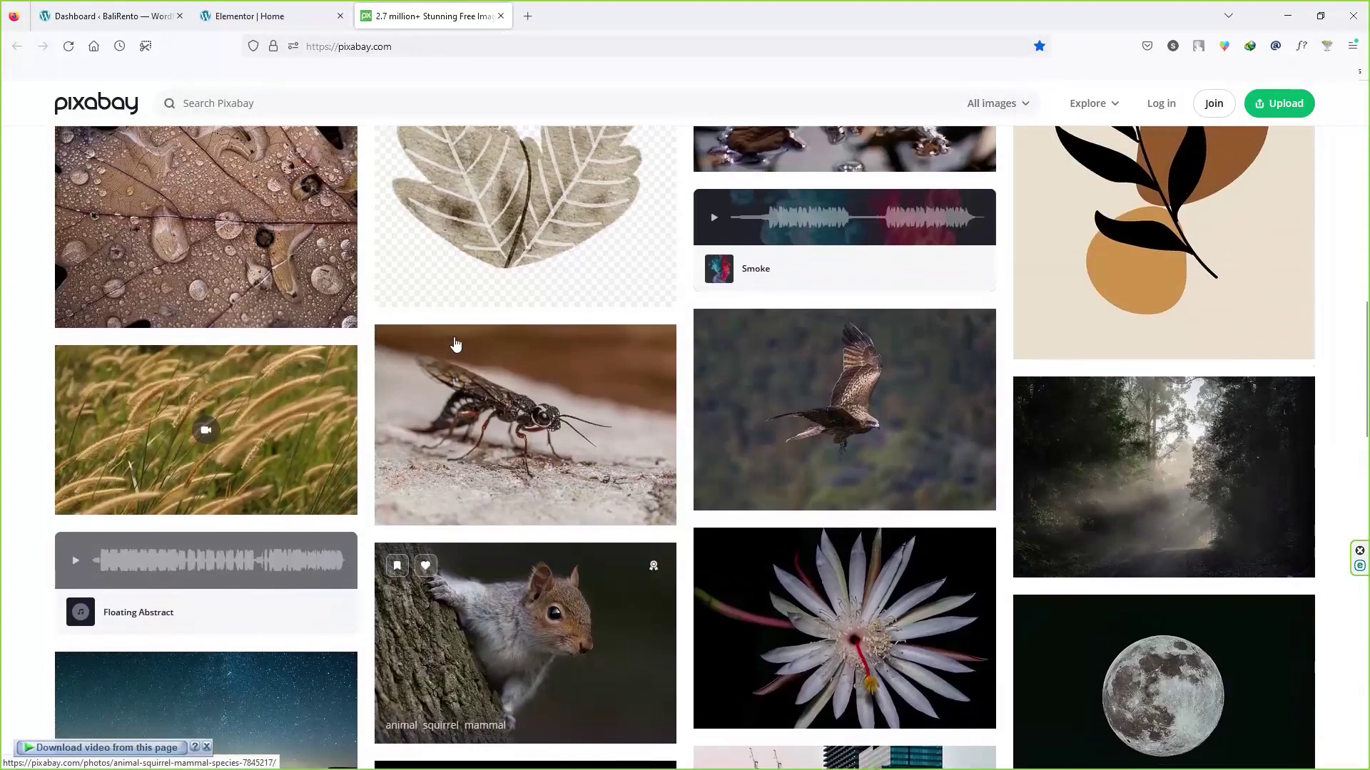
pyautogui.scroll(10, 456, 345)
# Step: Search 'mountains', download the Mountains Panorama Forest image at 1280×640, and drop it into the upload
pyautogui.click(526, 200)
pyautogui.write('mount')
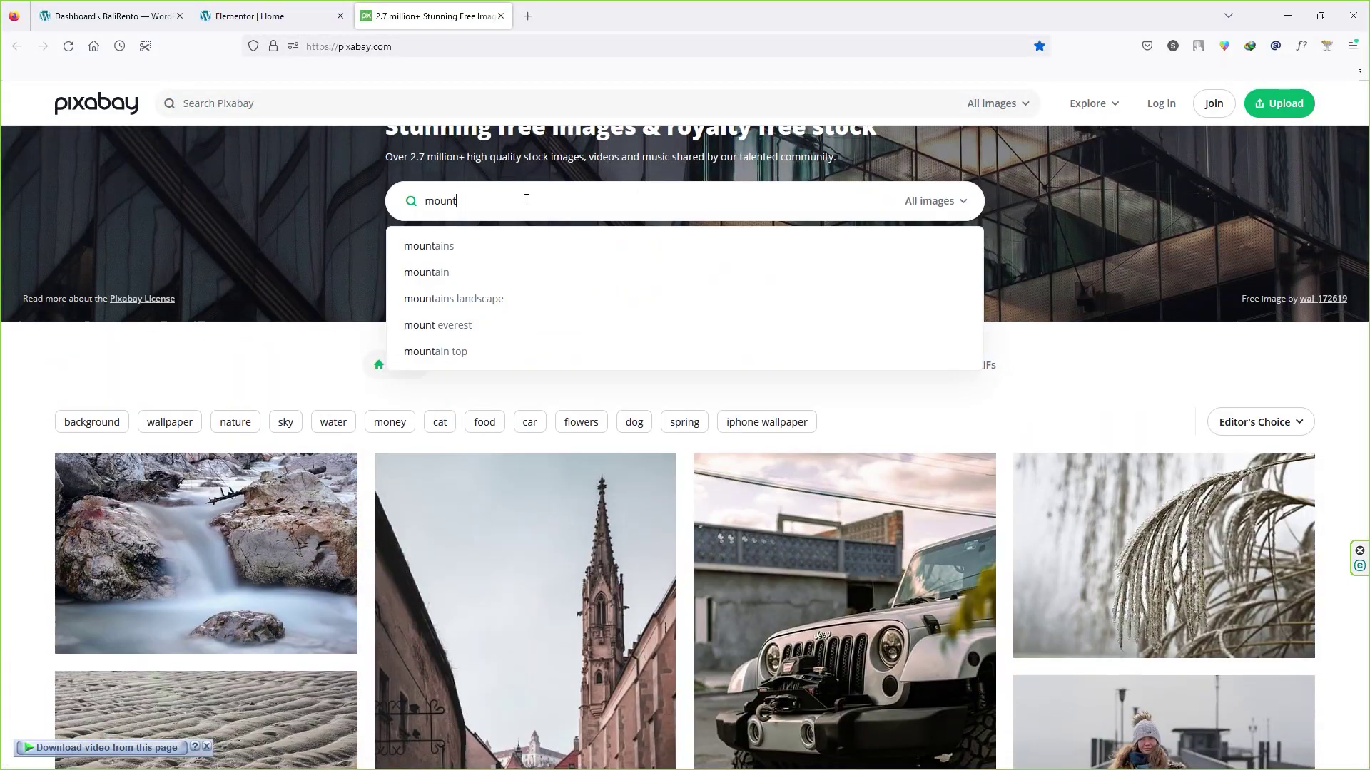
pyautogui.press('Down')
pyautogui.press('Return')
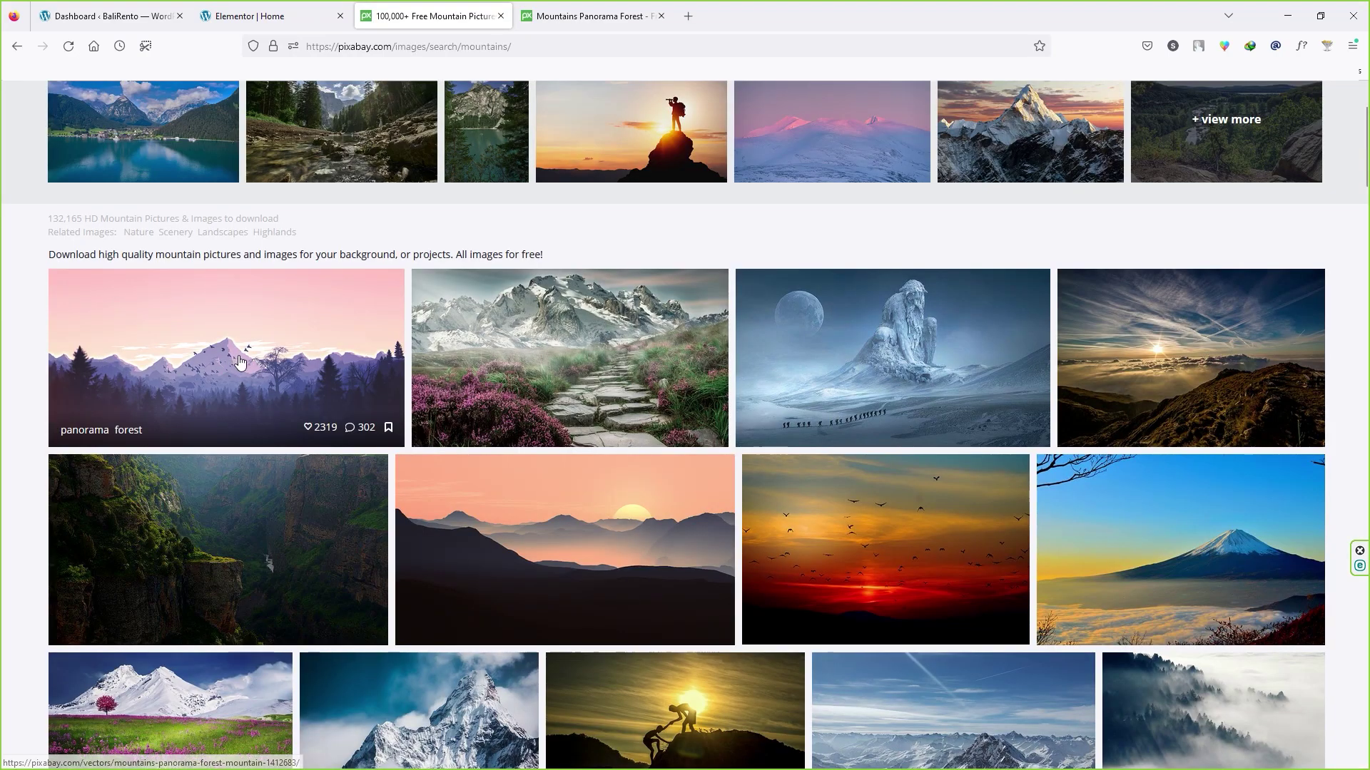
pyautogui.click(592, 16)
pyautogui.click(1030, 374)
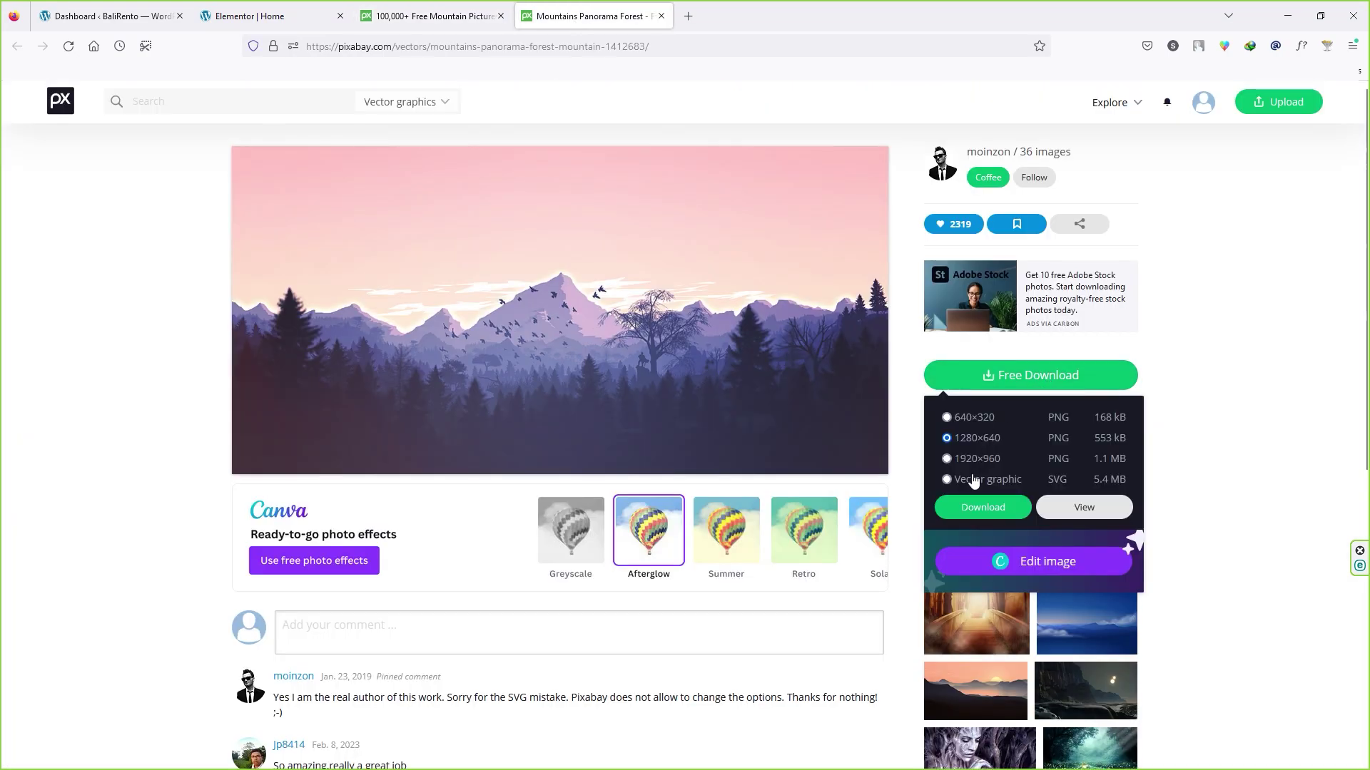
pyautogui.click(982, 507)
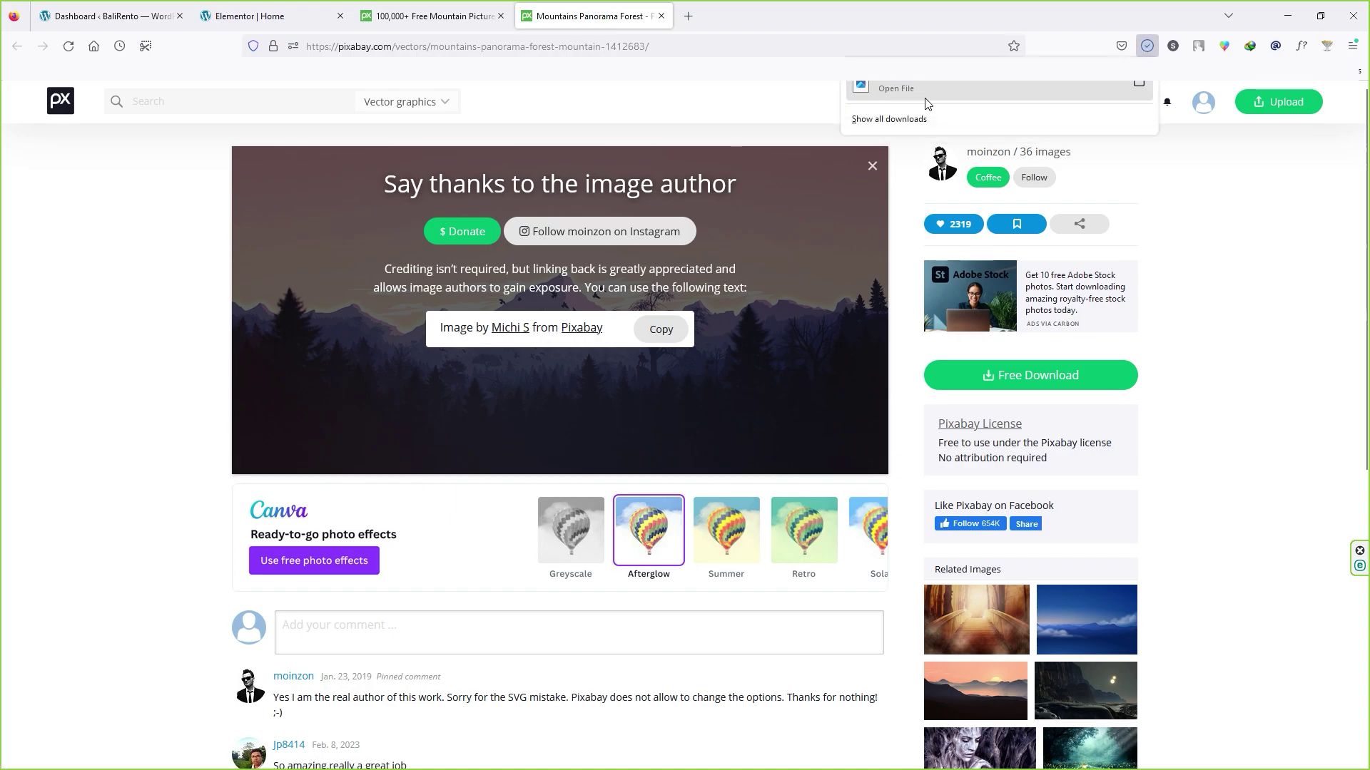
pyautogui.moveTo(959, 83); pyautogui.dragTo(468, 536)
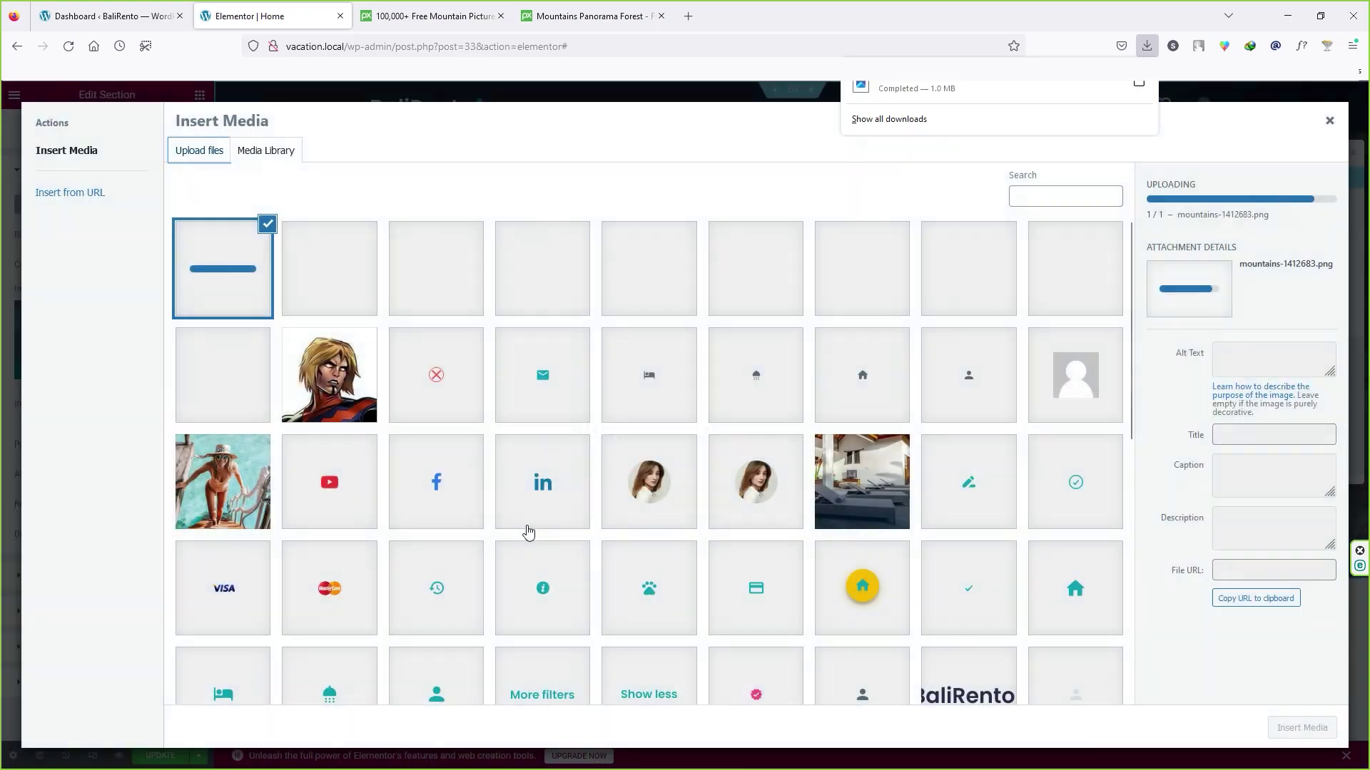
# Step: Insert mountains-1412683.png as the hero section's background image
pyautogui.click(1297, 730)
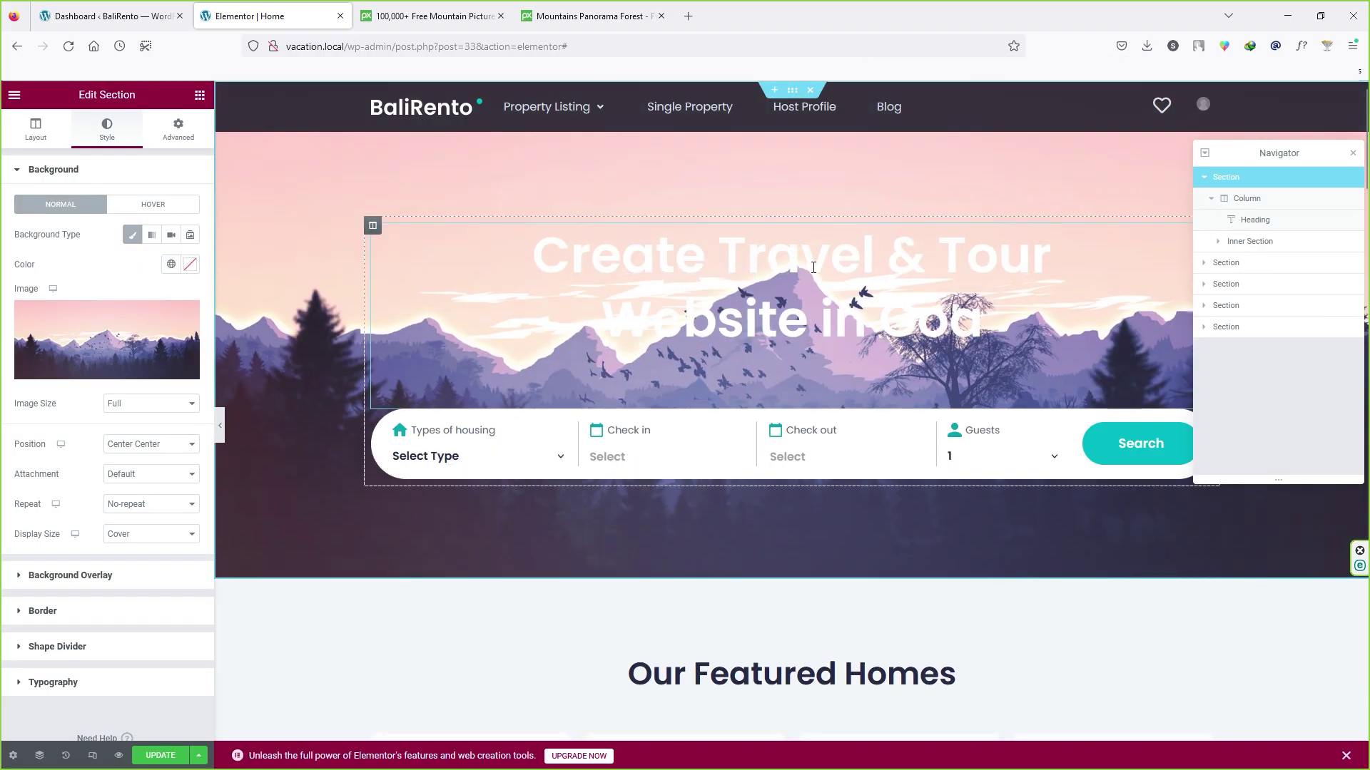
pyautogui.click(1266, 225)
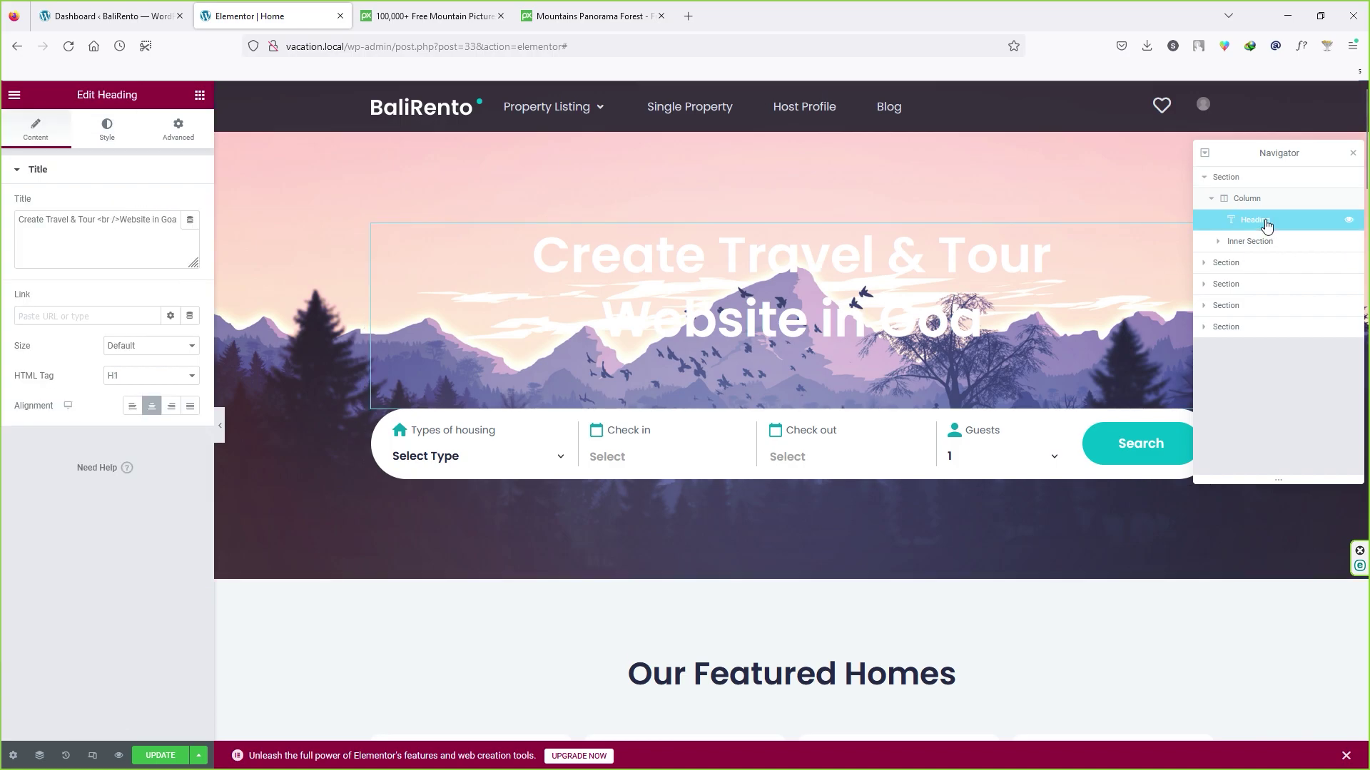
pyautogui.click(105, 136)
# Step: Change the Goa heading's text colour to dark purple
pyautogui.click(188, 205)
pyautogui.click(91, 388)
pyautogui.moveTo(107, 299); pyautogui.dragTo(88, 308)
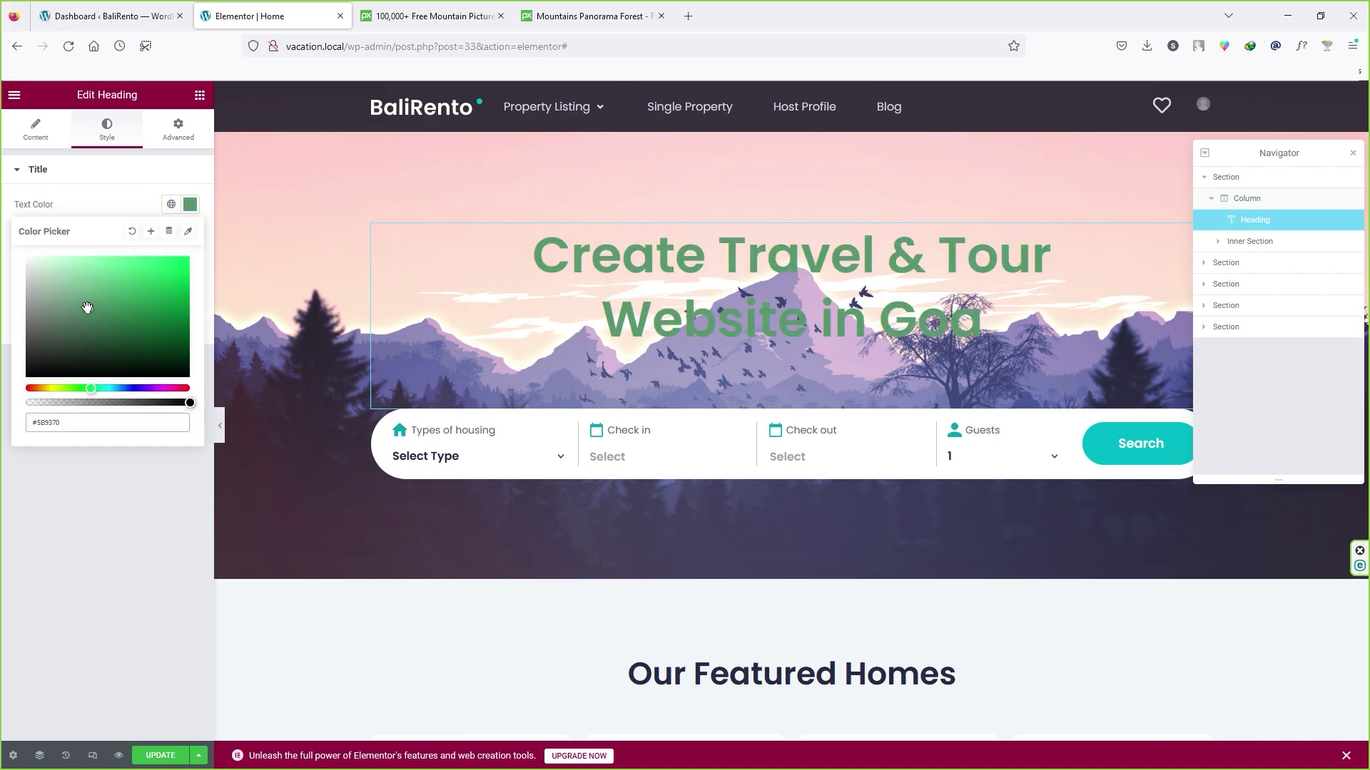
pyautogui.hotkey('ctrl', 'a')
pyautogui.hotkey('ctrl', 'v')
pyautogui.click(147, 503)
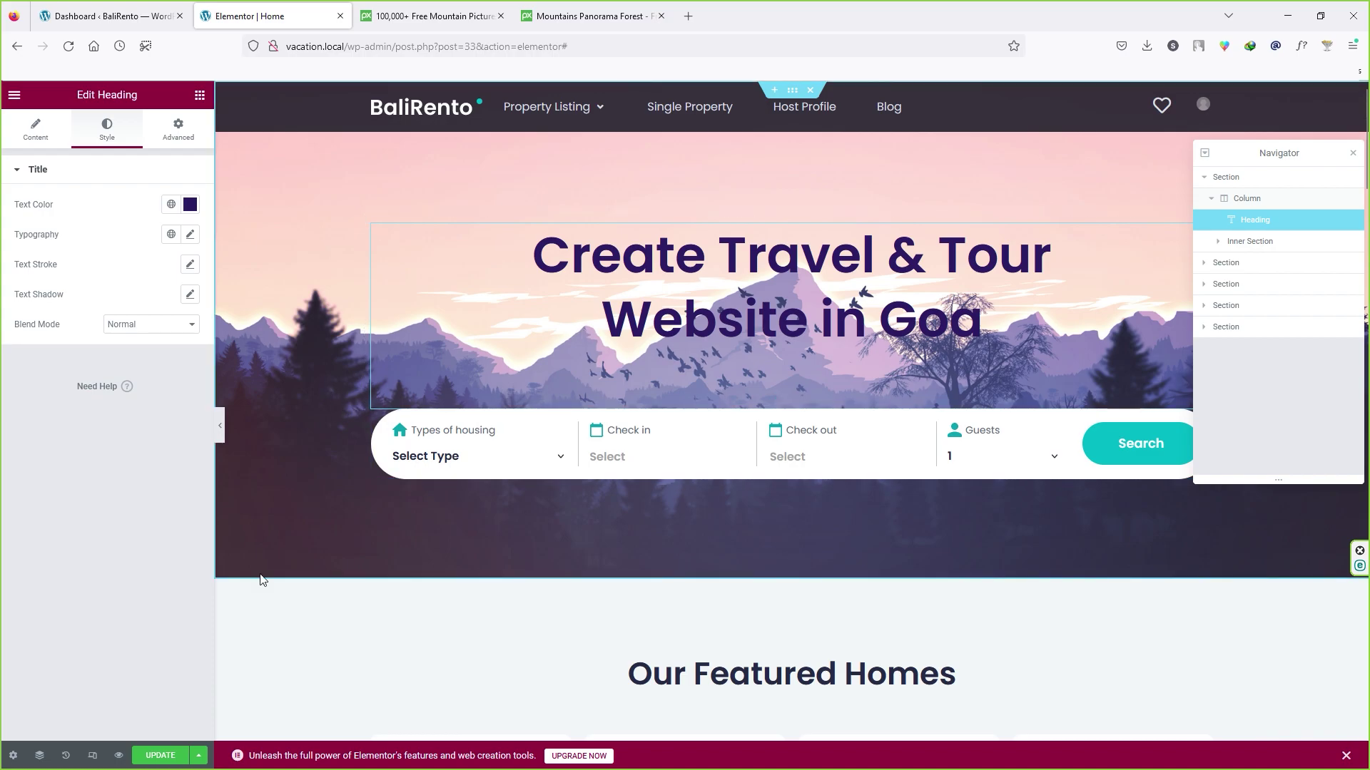
# Step: Save the page and retype the 'Our Featured Homes' heading as 'Best Featured House'
pyautogui.click(164, 755)
pyautogui.scroll(-5, 835, 497)
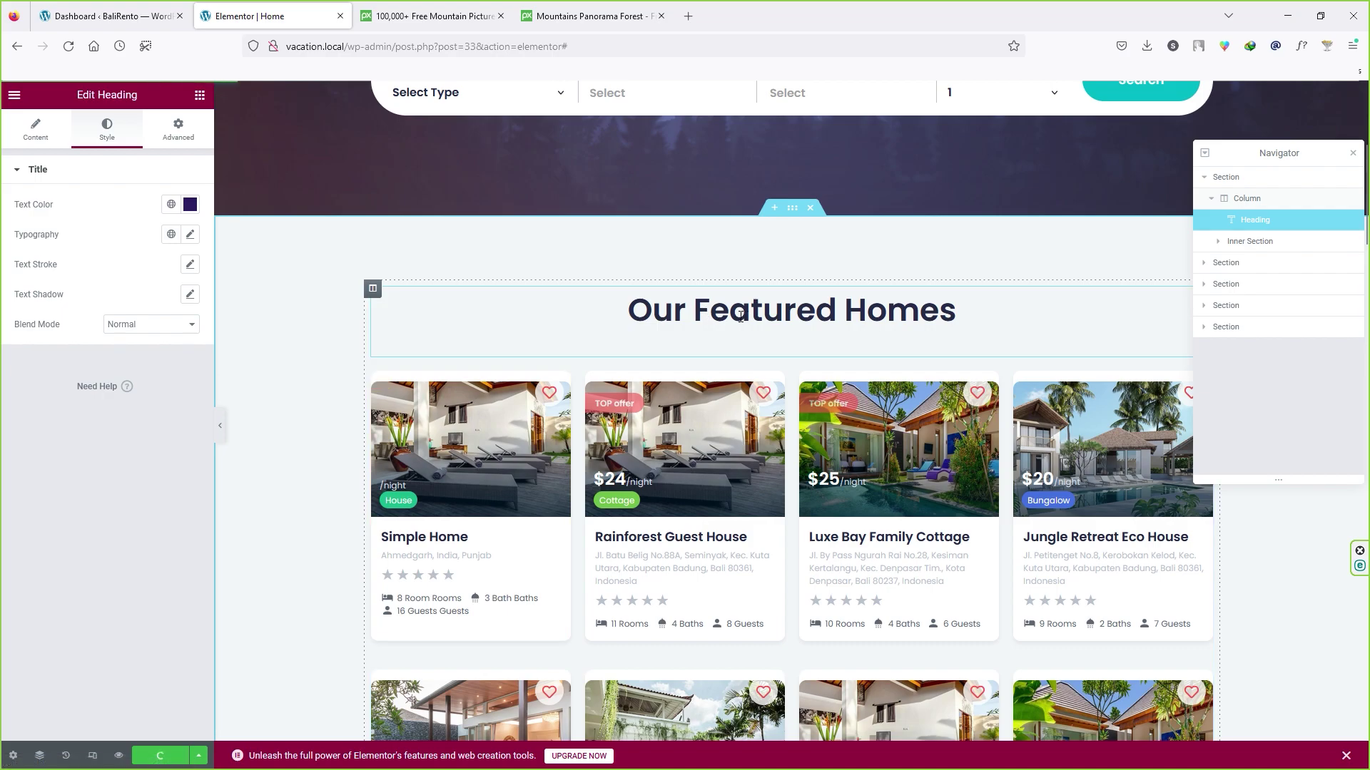
pyautogui.click(813, 314)
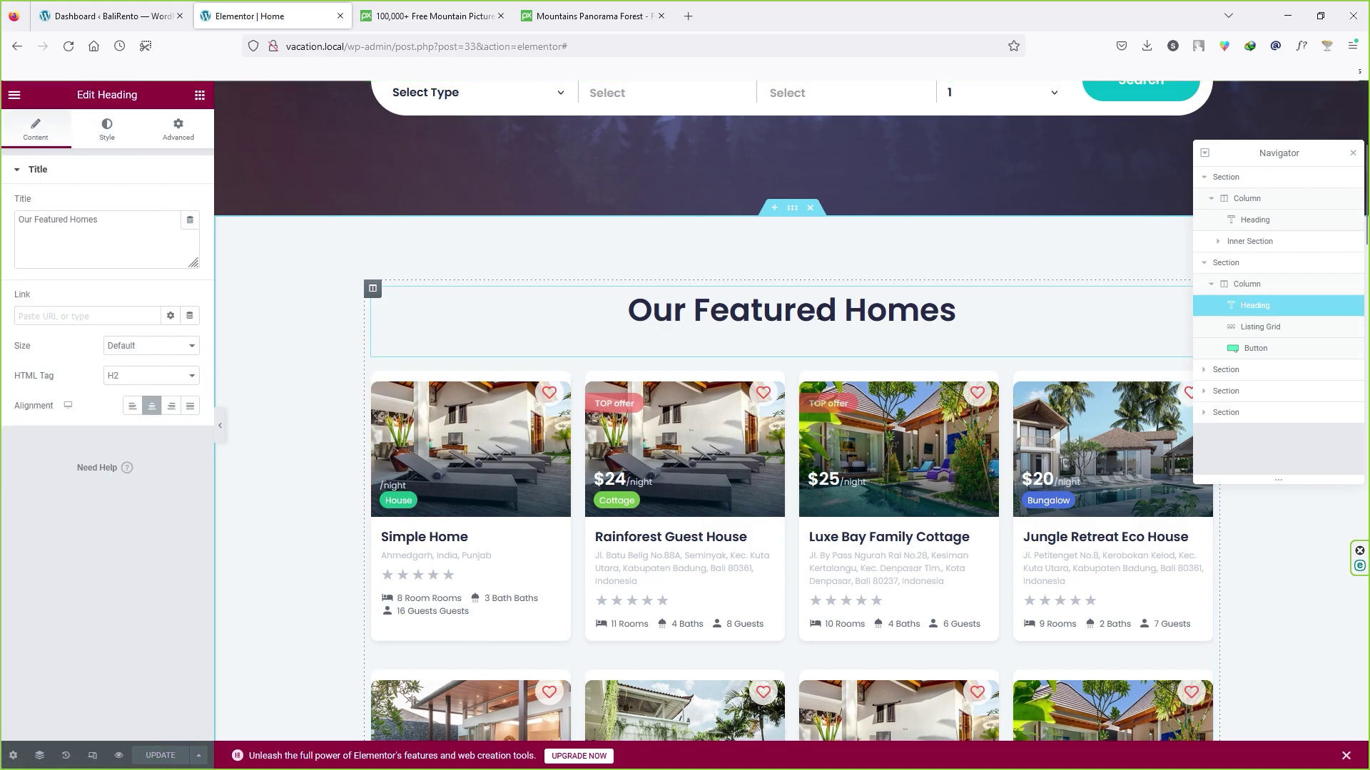
pyautogui.moveTo(962, 314); pyautogui.dragTo(629, 313)
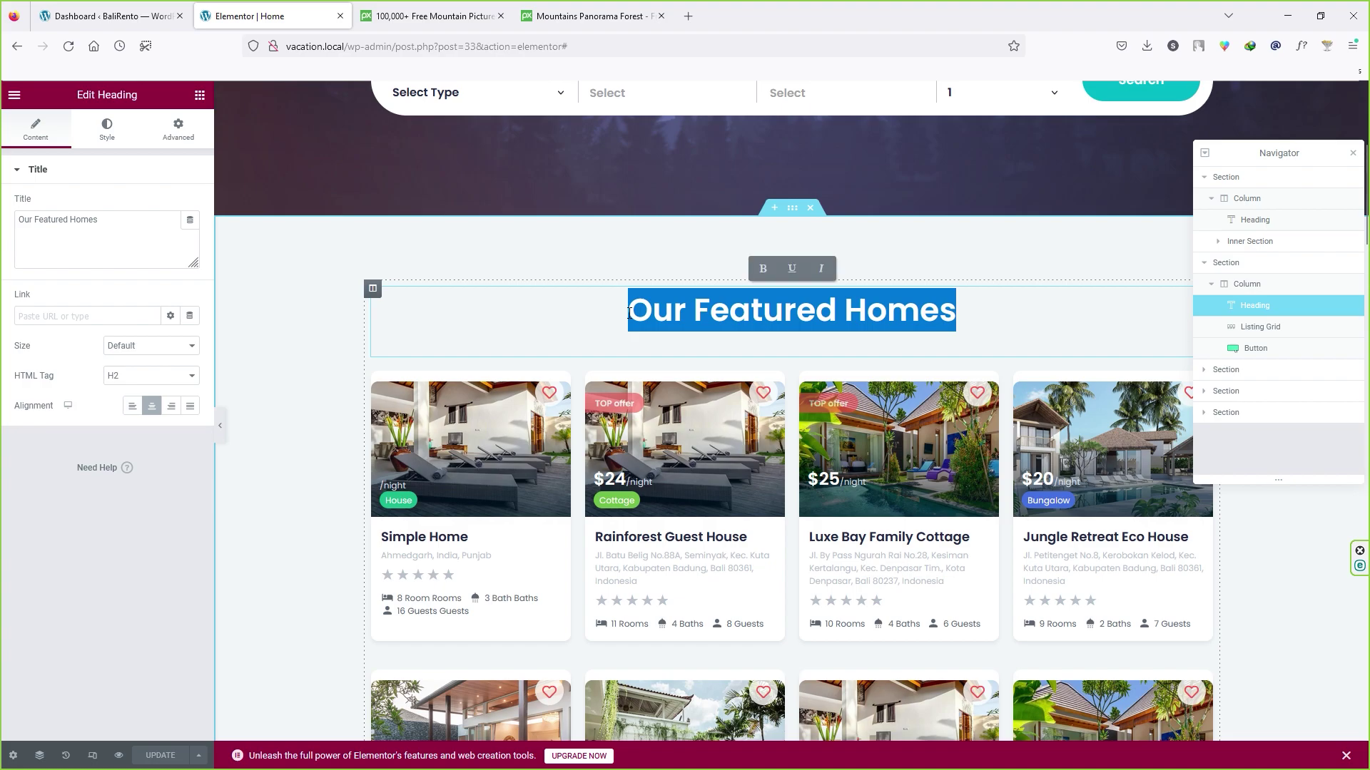
pyautogui.write('Best Featured House')
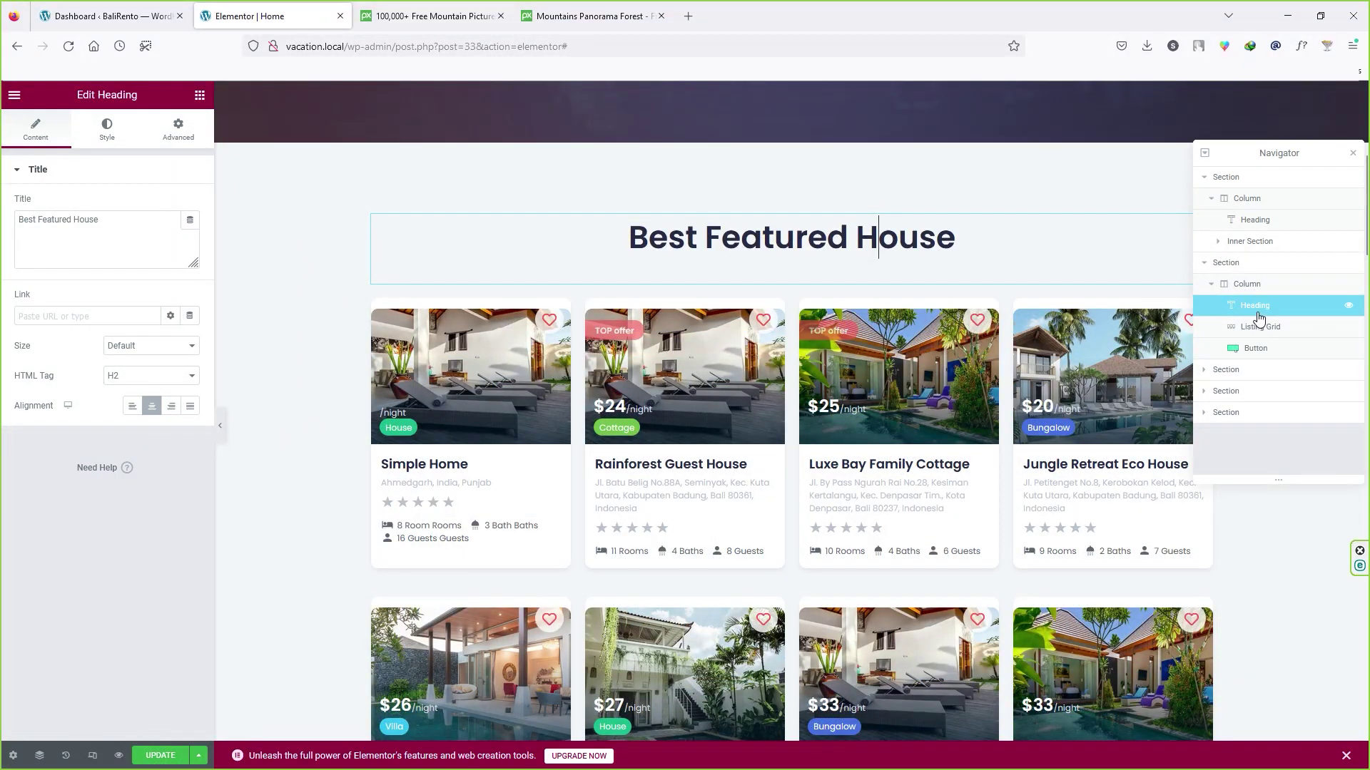
# Step: Review the featured homes Listing Grid, trying 7 posts before settling back on 8
pyautogui.click(1260, 329)
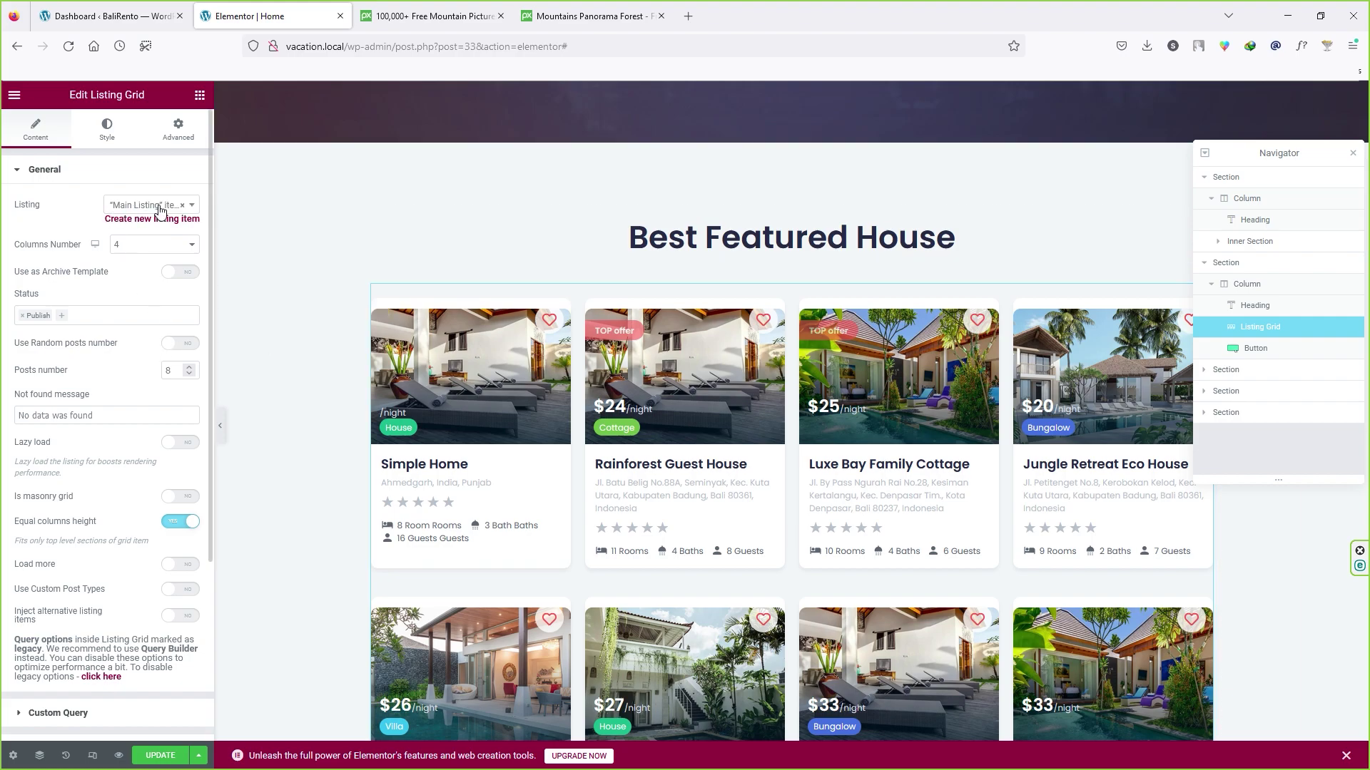
pyautogui.click(1257, 350)
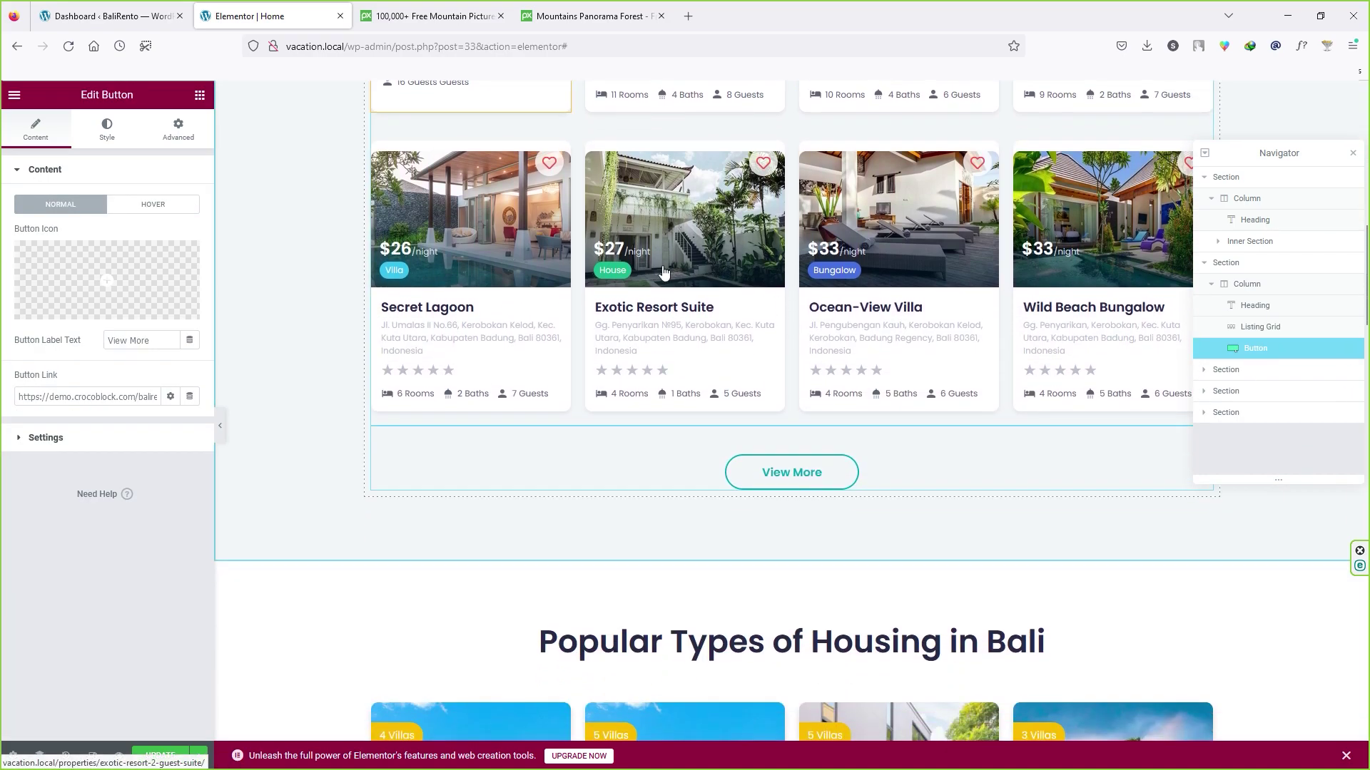
pyautogui.scroll(2, 713, 350)
pyautogui.scroll(4, 709, 346)
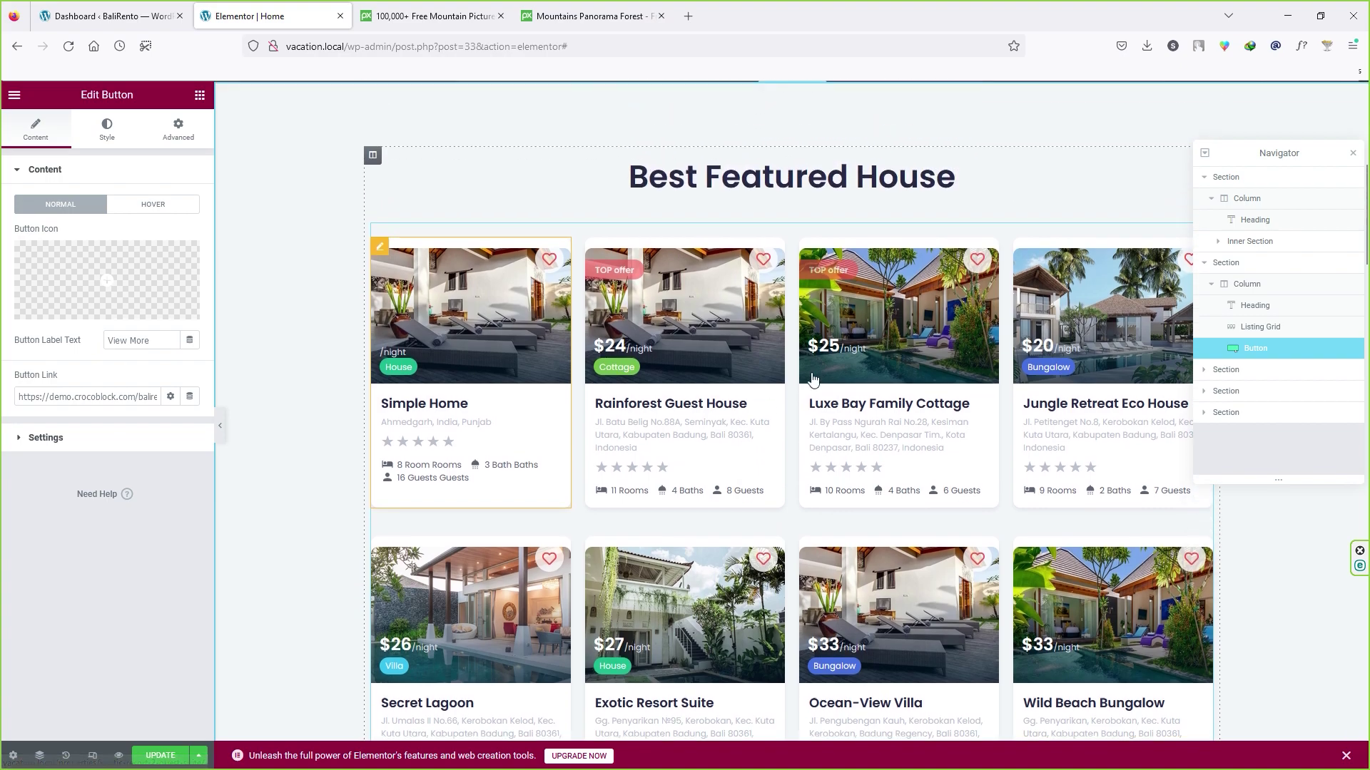
pyautogui.click(1246, 328)
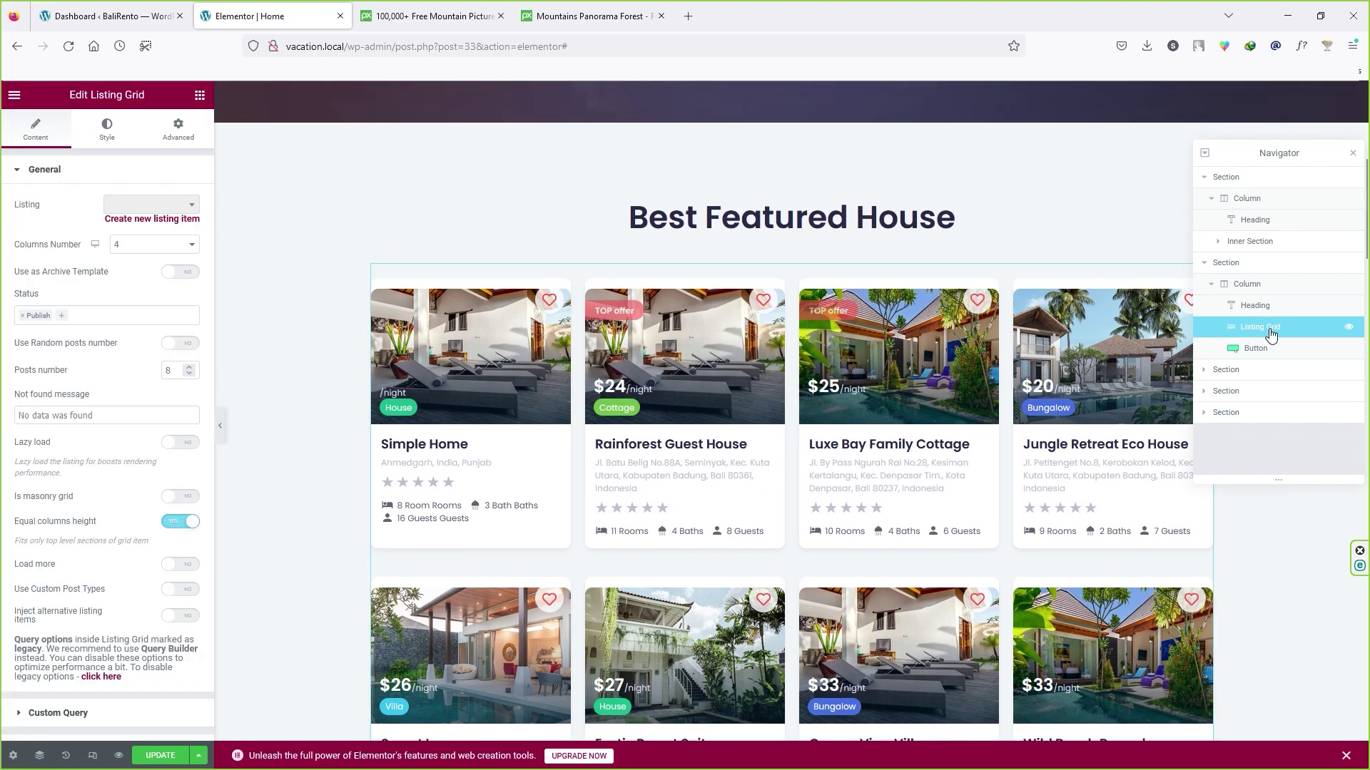
pyautogui.scroll(-1, 70, 331)
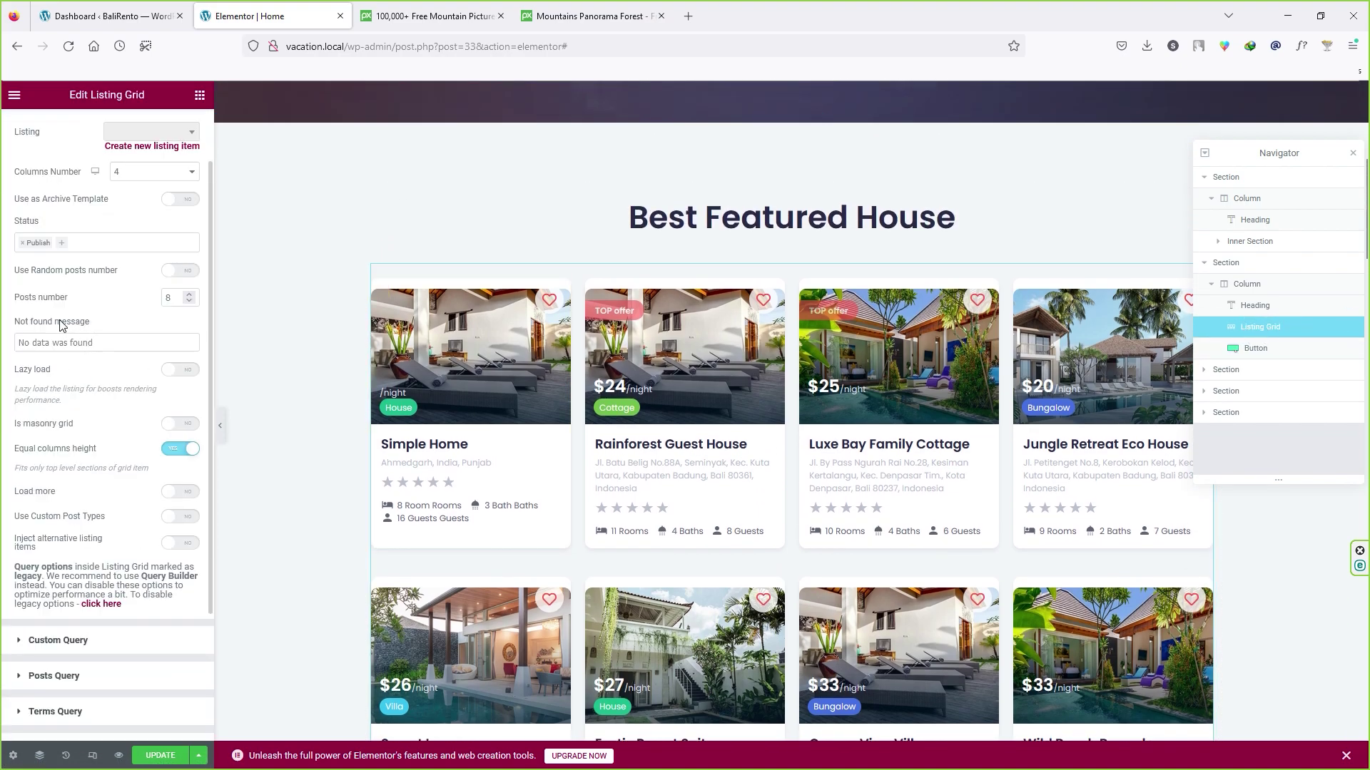
pyautogui.click(189, 301)
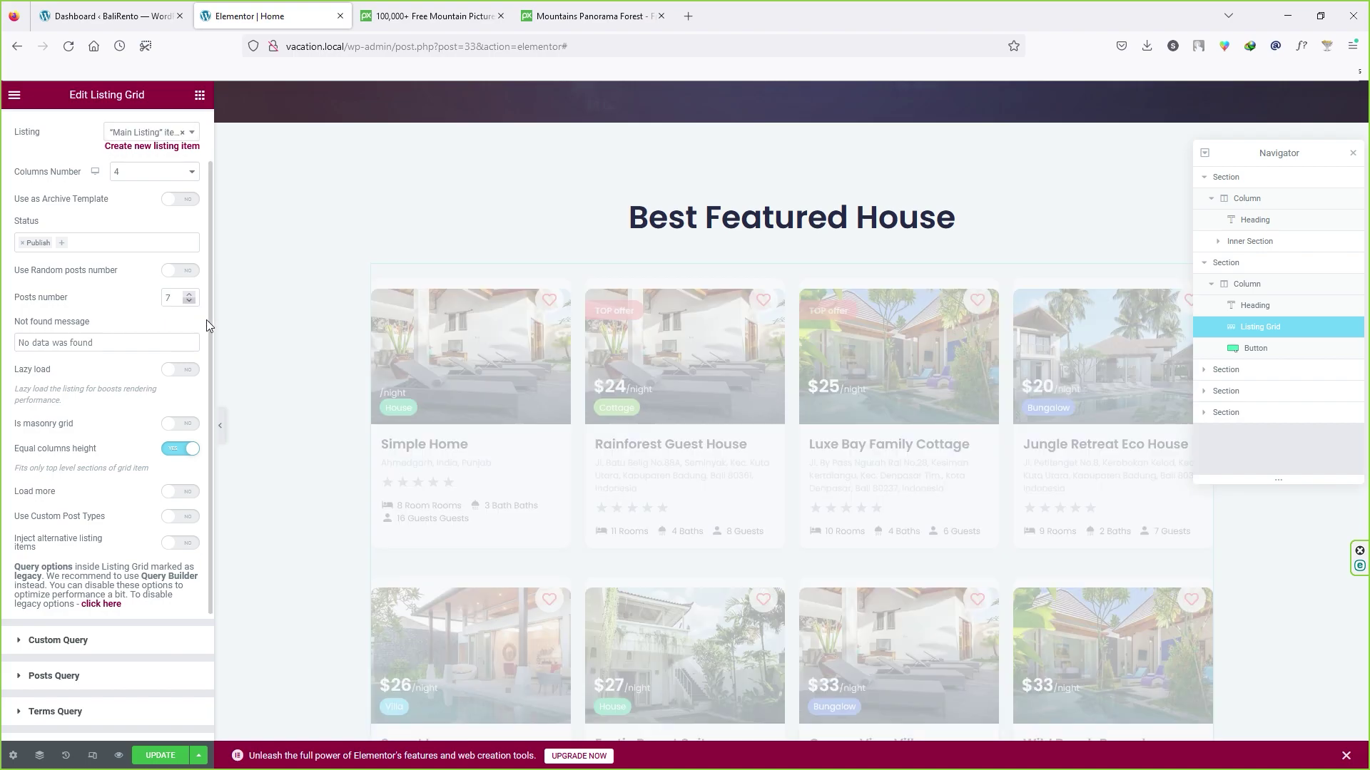
pyautogui.scroll(-4, 450, 471)
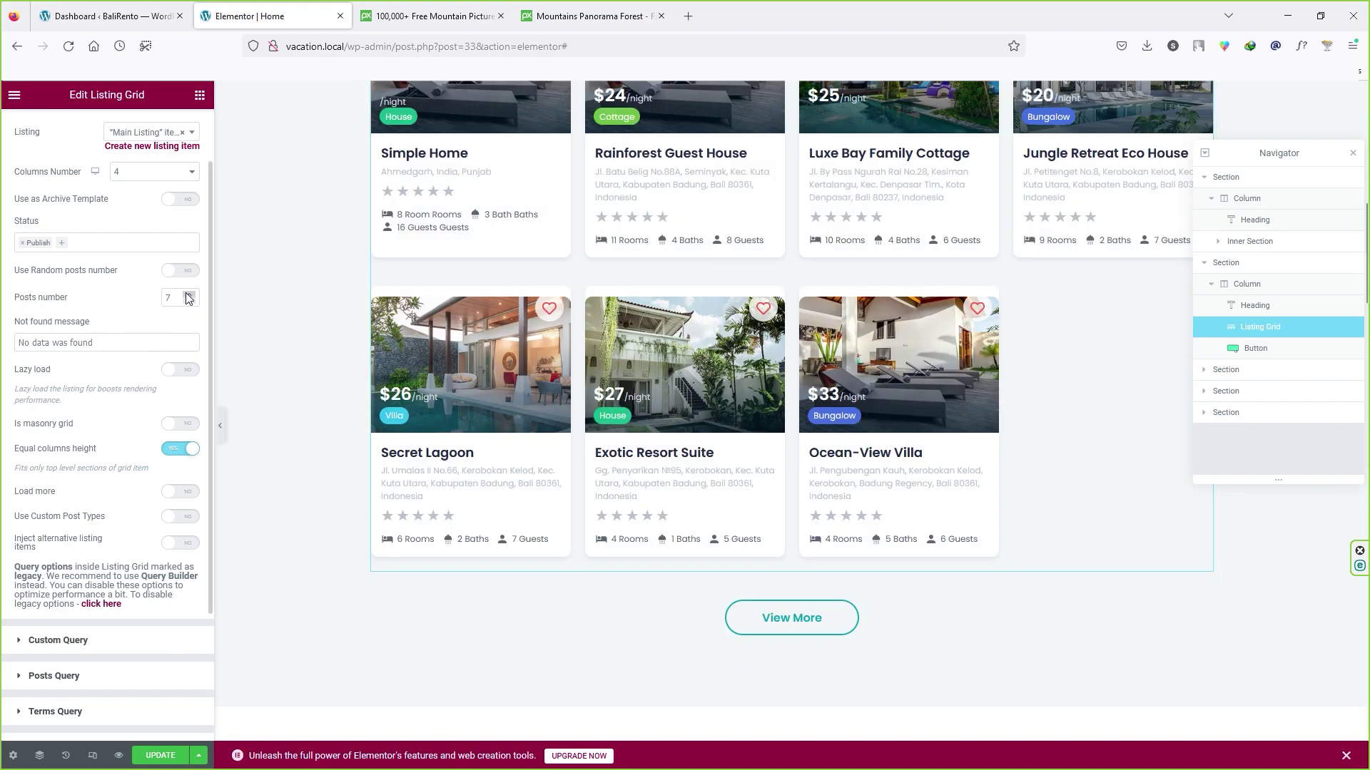
pyautogui.click(190, 294)
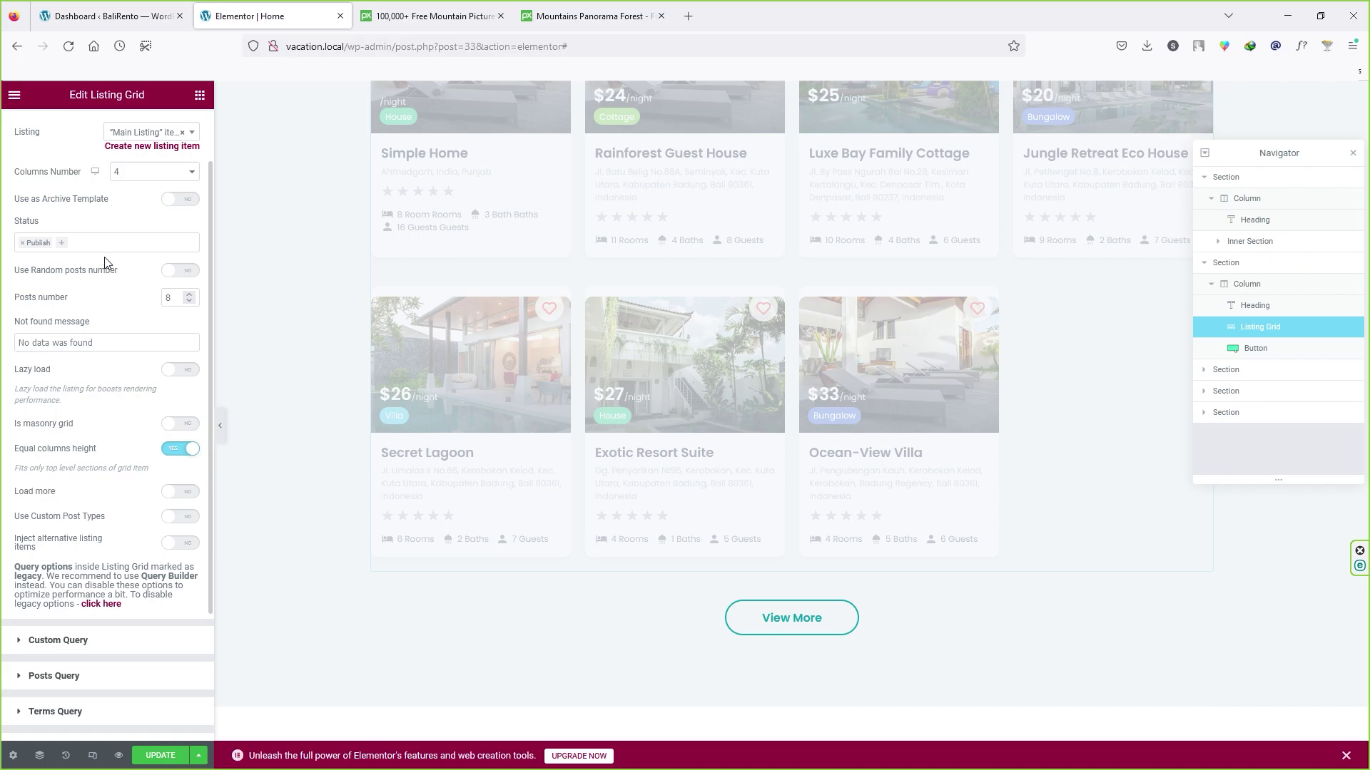
pyautogui.scroll(-1, 91, 565)
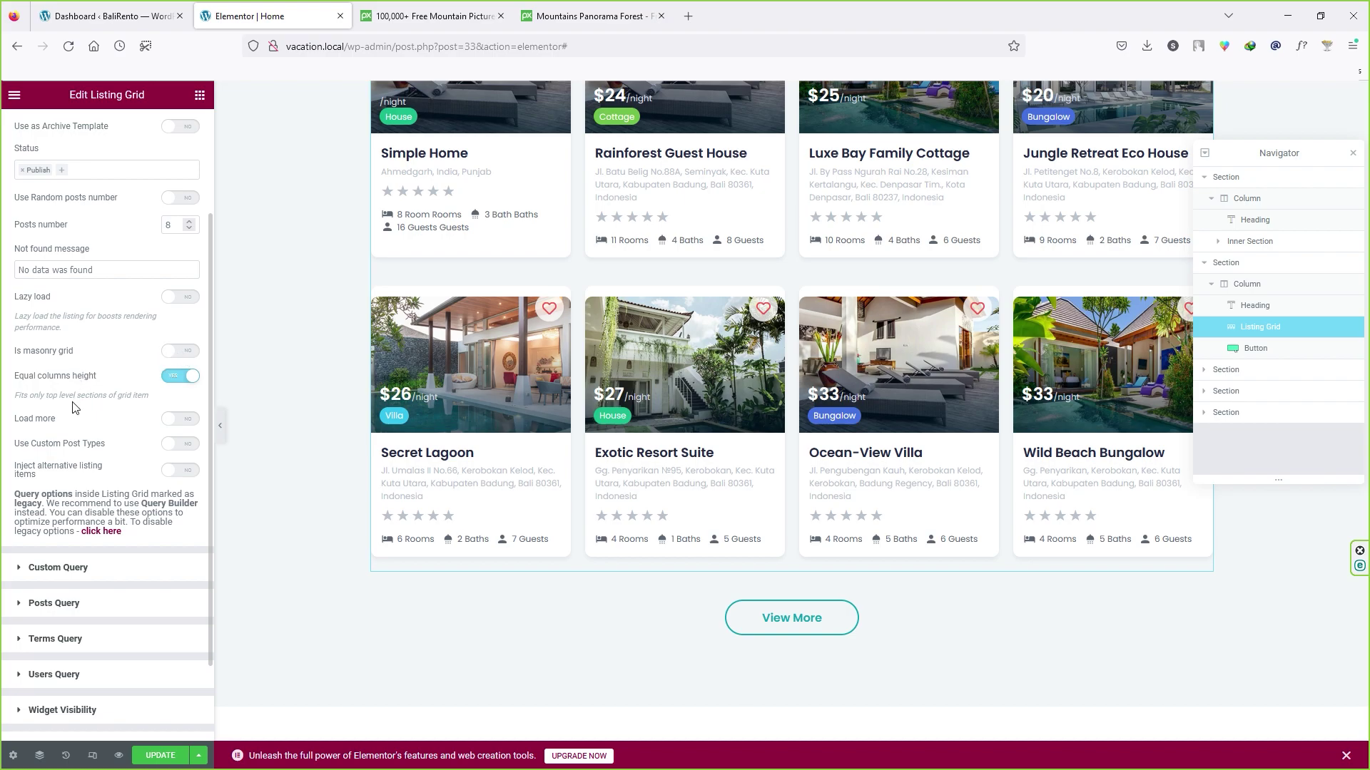
pyautogui.scroll(2, 74, 415)
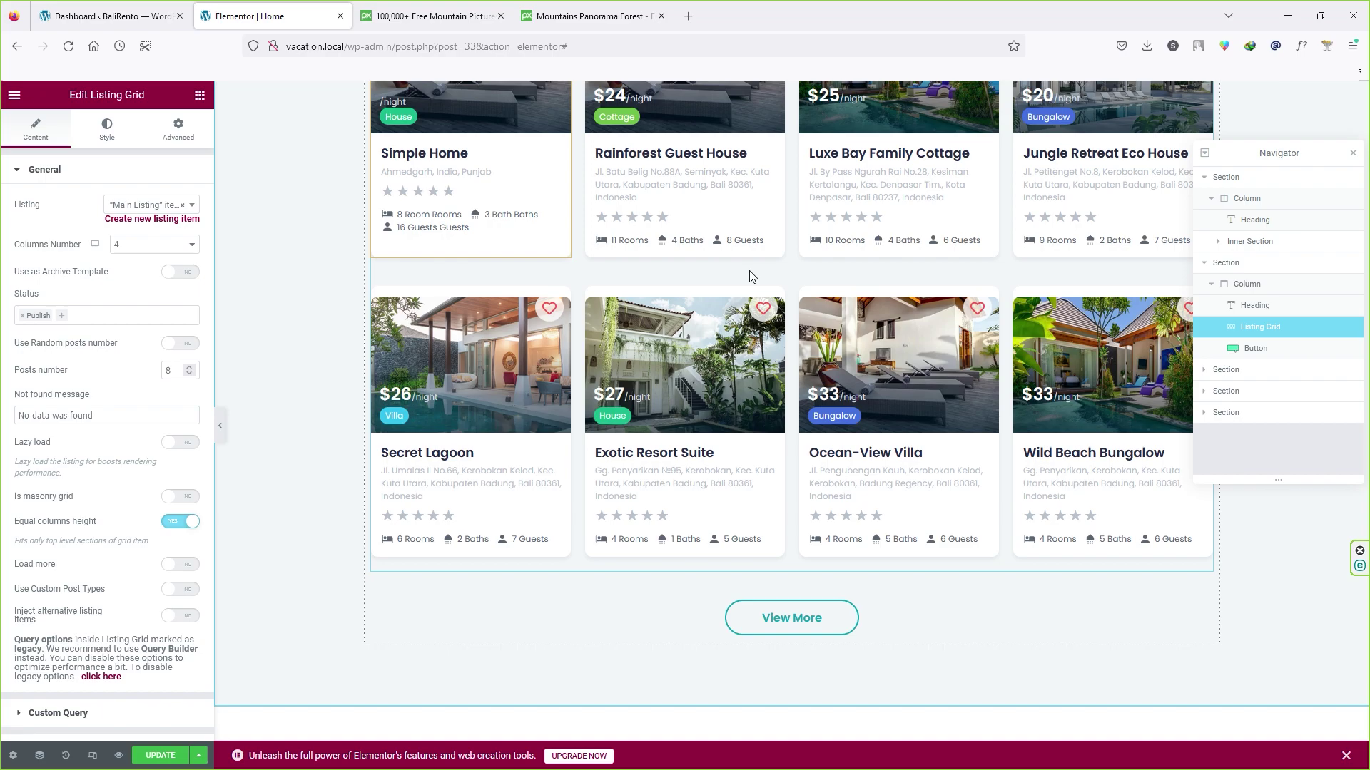
pyautogui.scroll(-8, 720, 365)
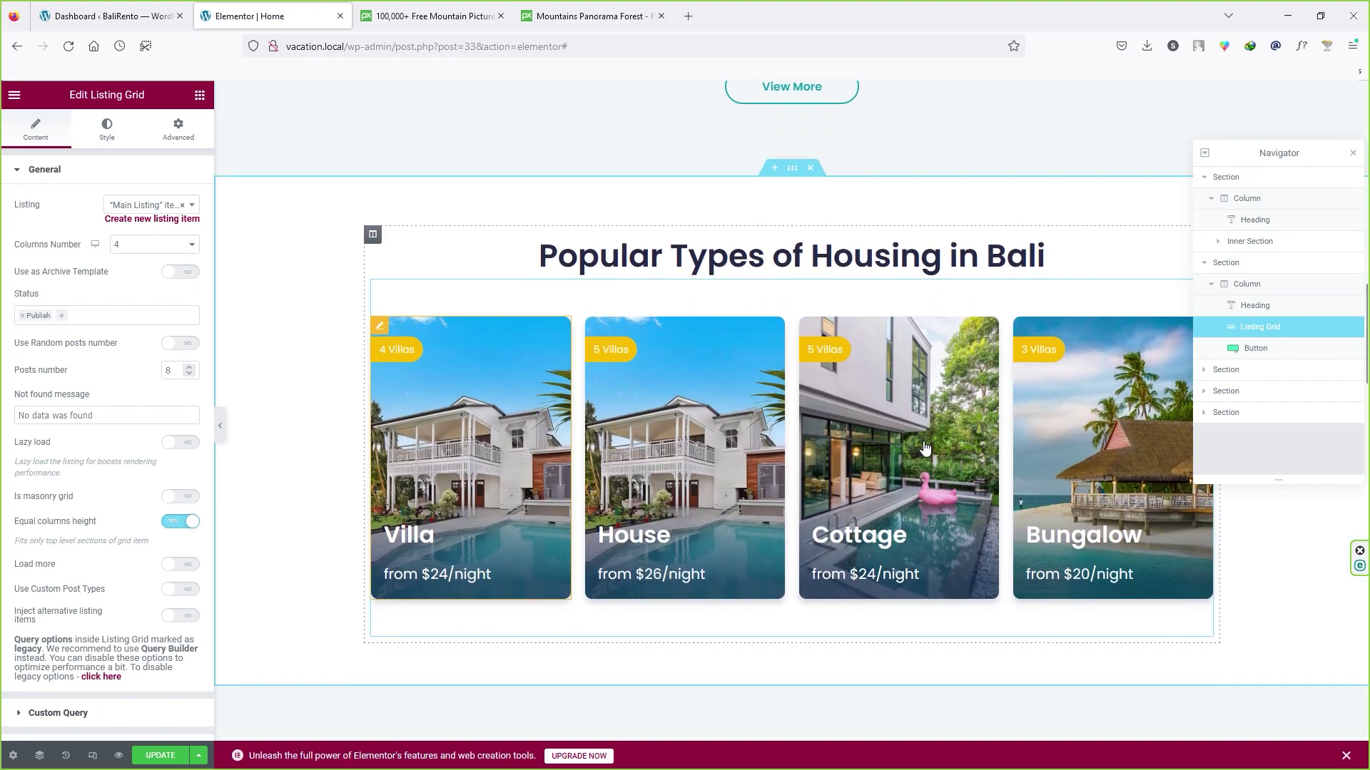
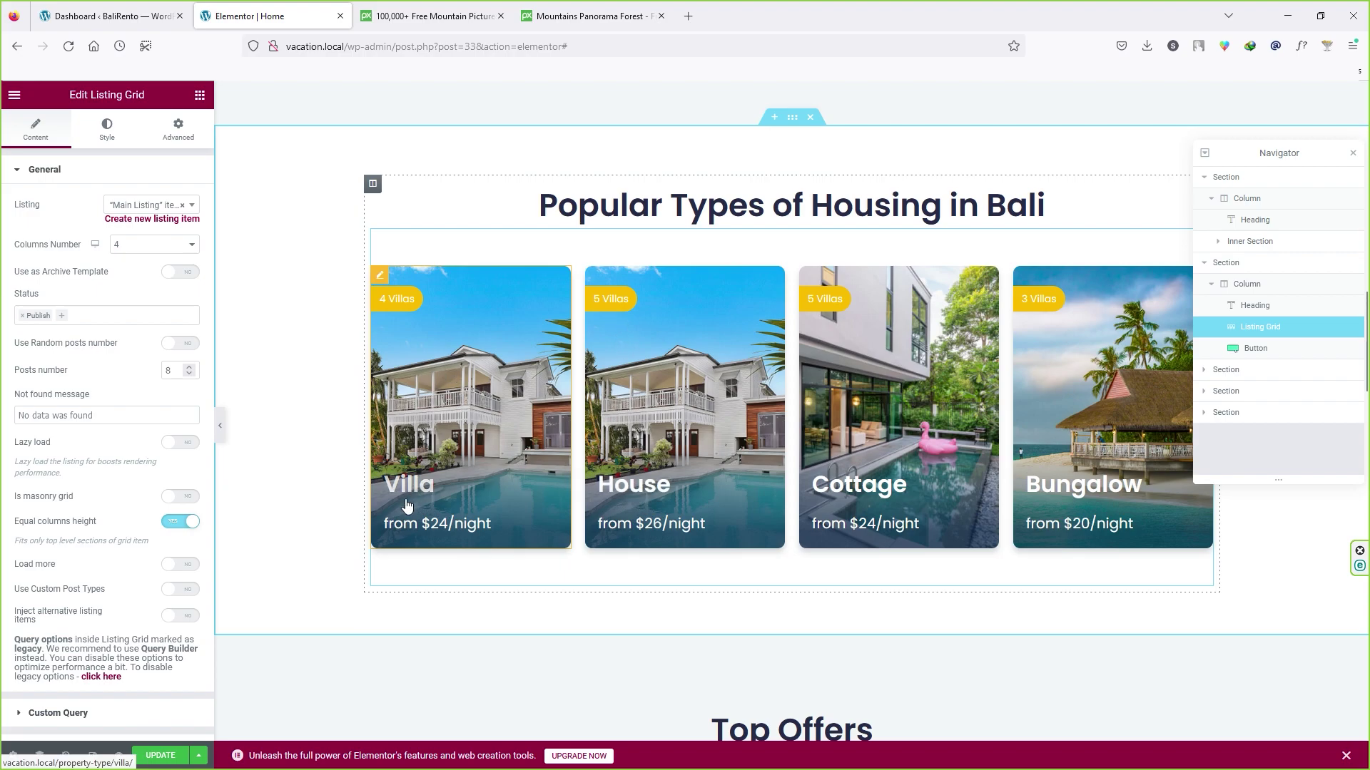
# Step: Select the Top Offers section, its heading and its listing grid for editing
pyautogui.scroll(-4, 408, 505)
pyautogui.click(785, 365)
pyautogui.scroll(-3, 785, 365)
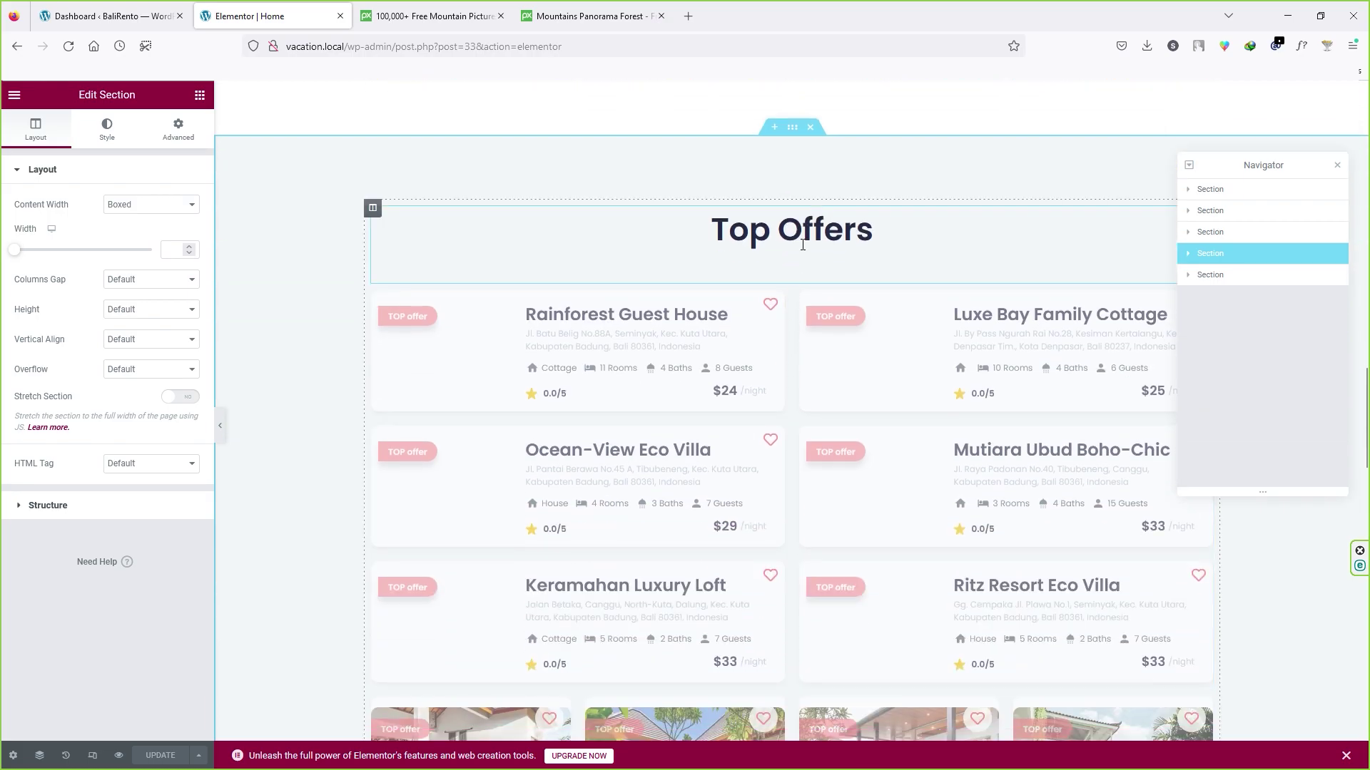
pyautogui.click(728, 242)
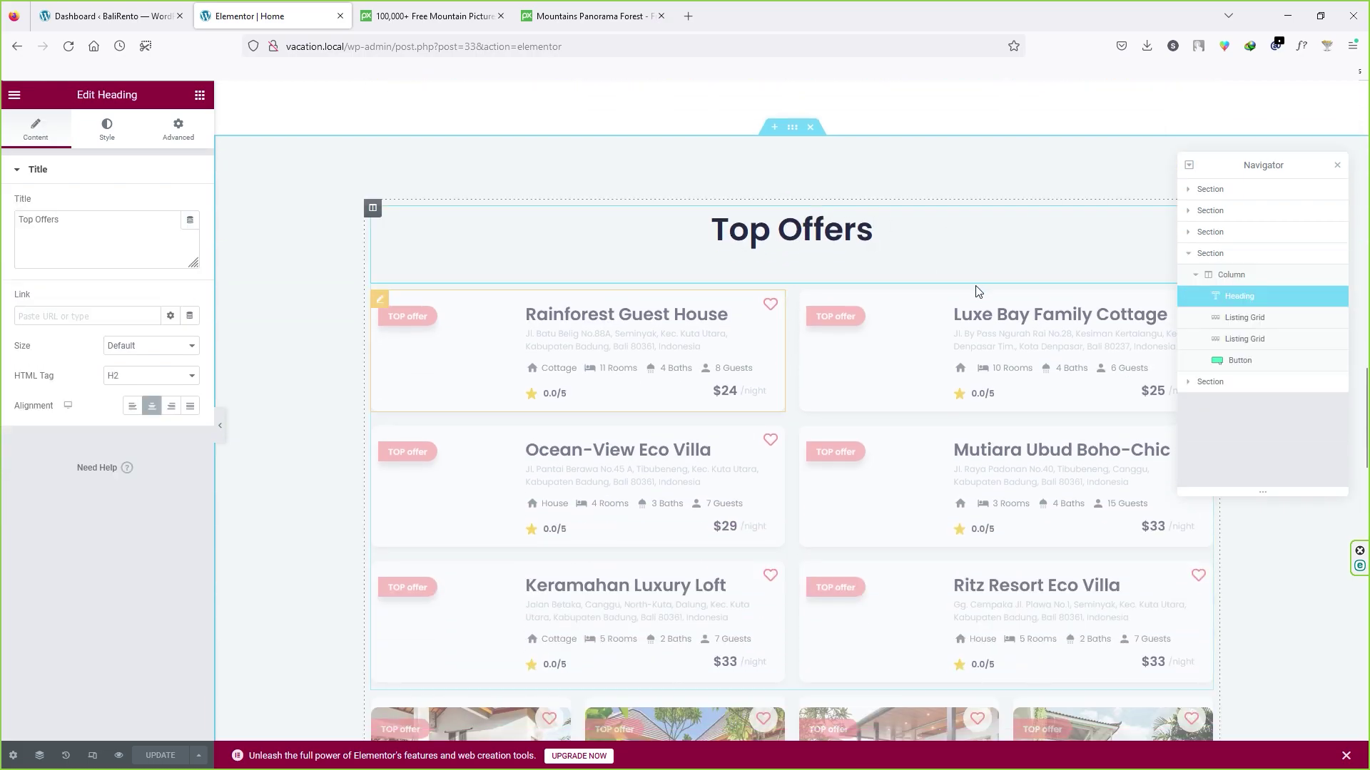
pyautogui.click(1241, 319)
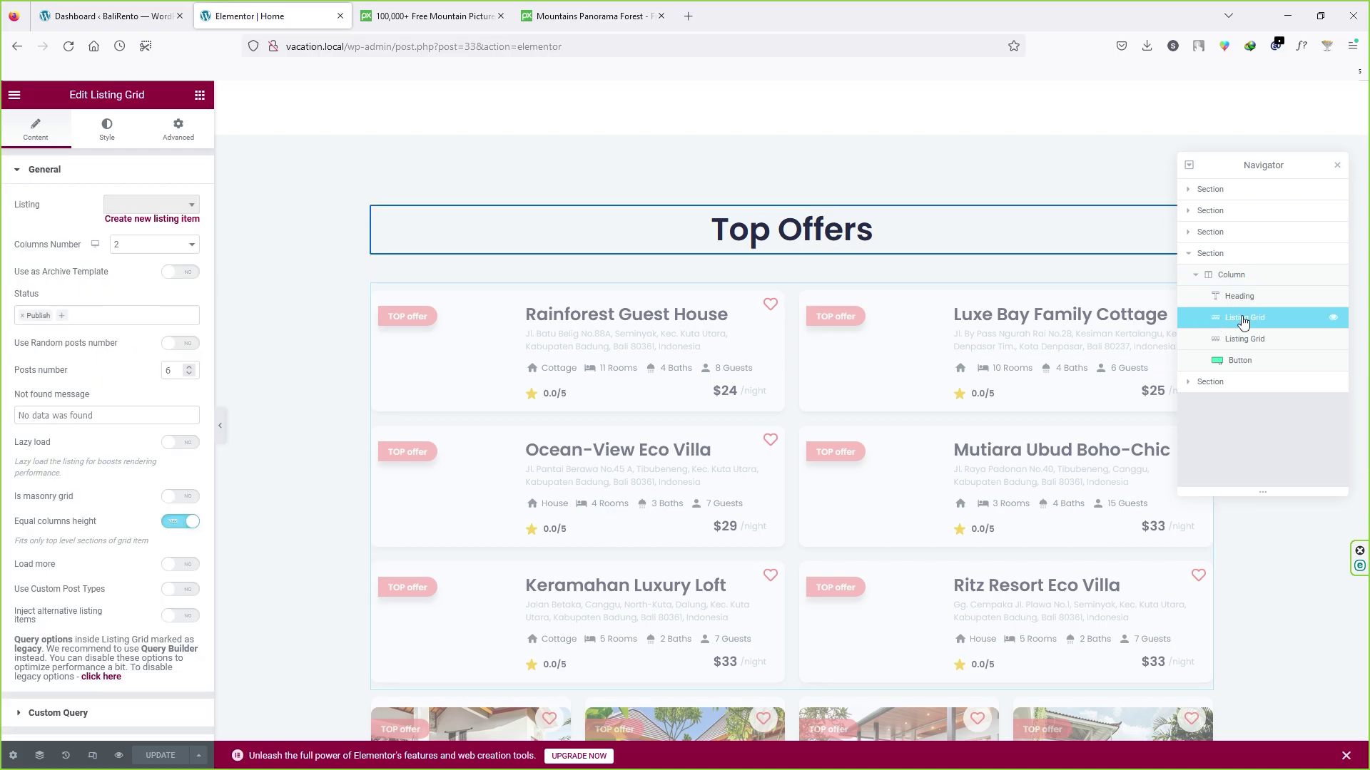
# Step: Try three and then four columns for the Top Offers listings, then revert to two
pyautogui.click(158, 246)
pyautogui.click(131, 296)
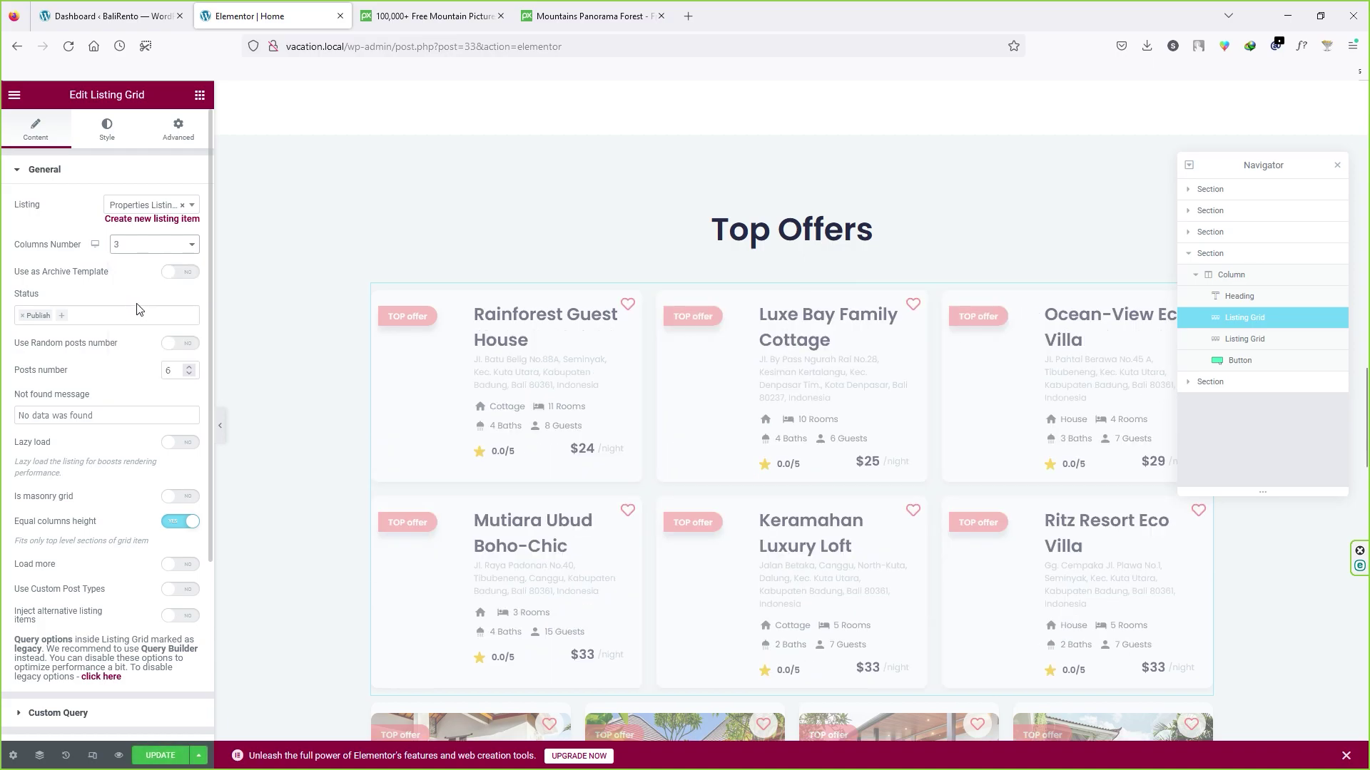
pyautogui.click(135, 313)
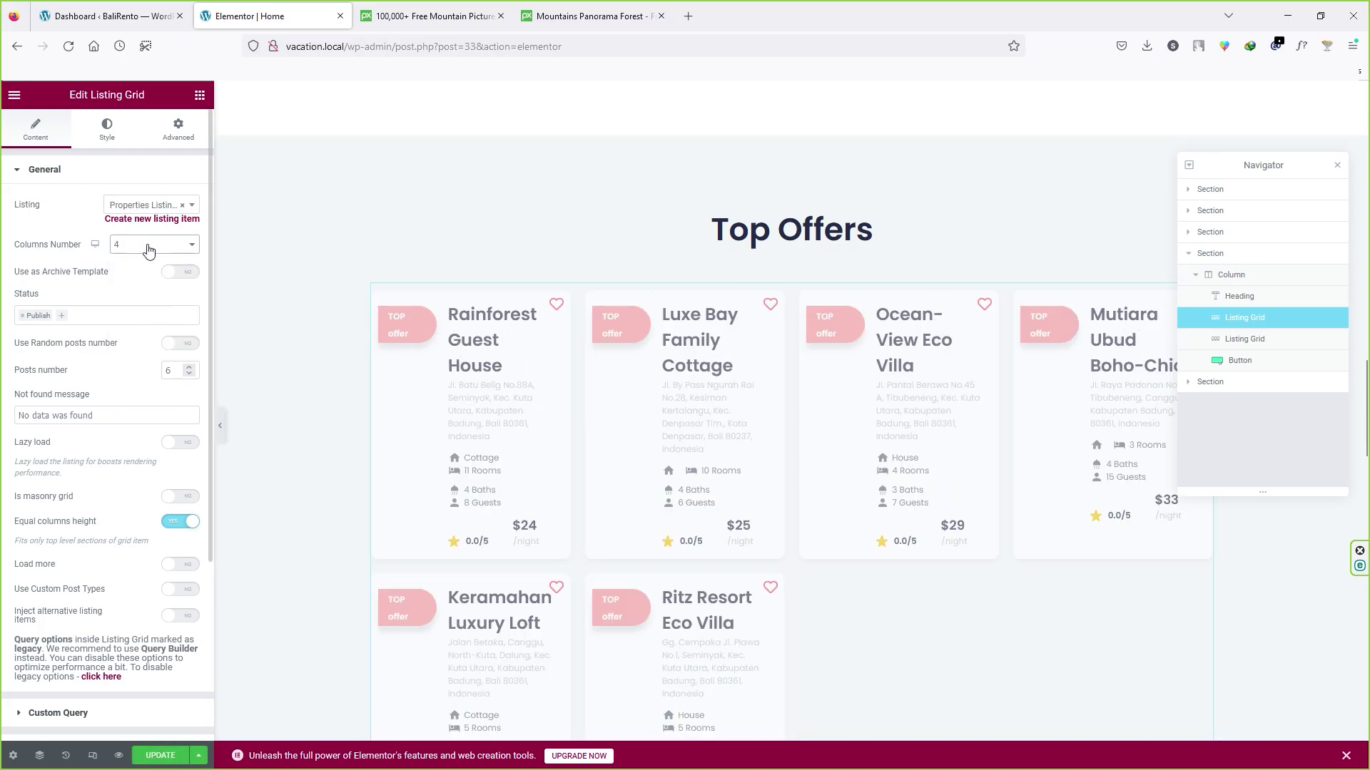
pyautogui.press('Up')
pyautogui.press('Up')
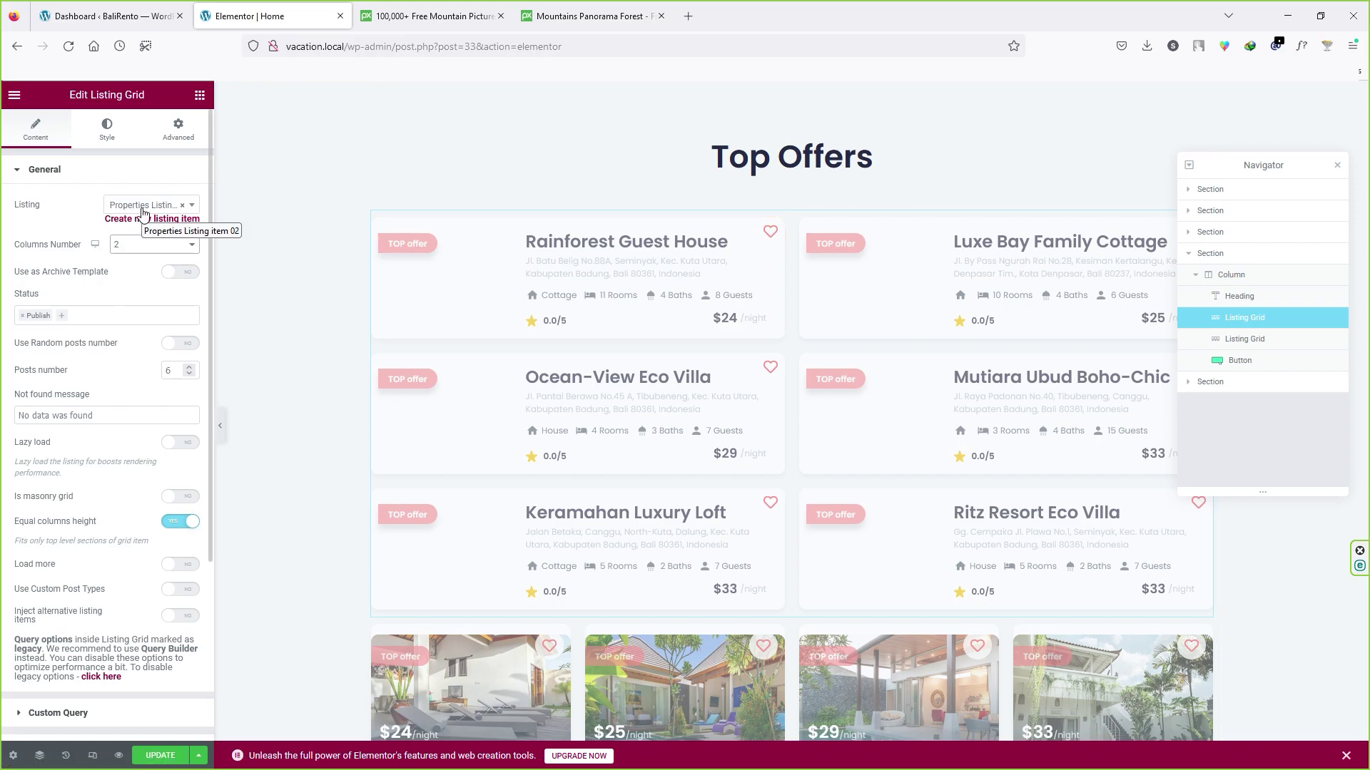
pyautogui.scroll(-3, 540, 471)
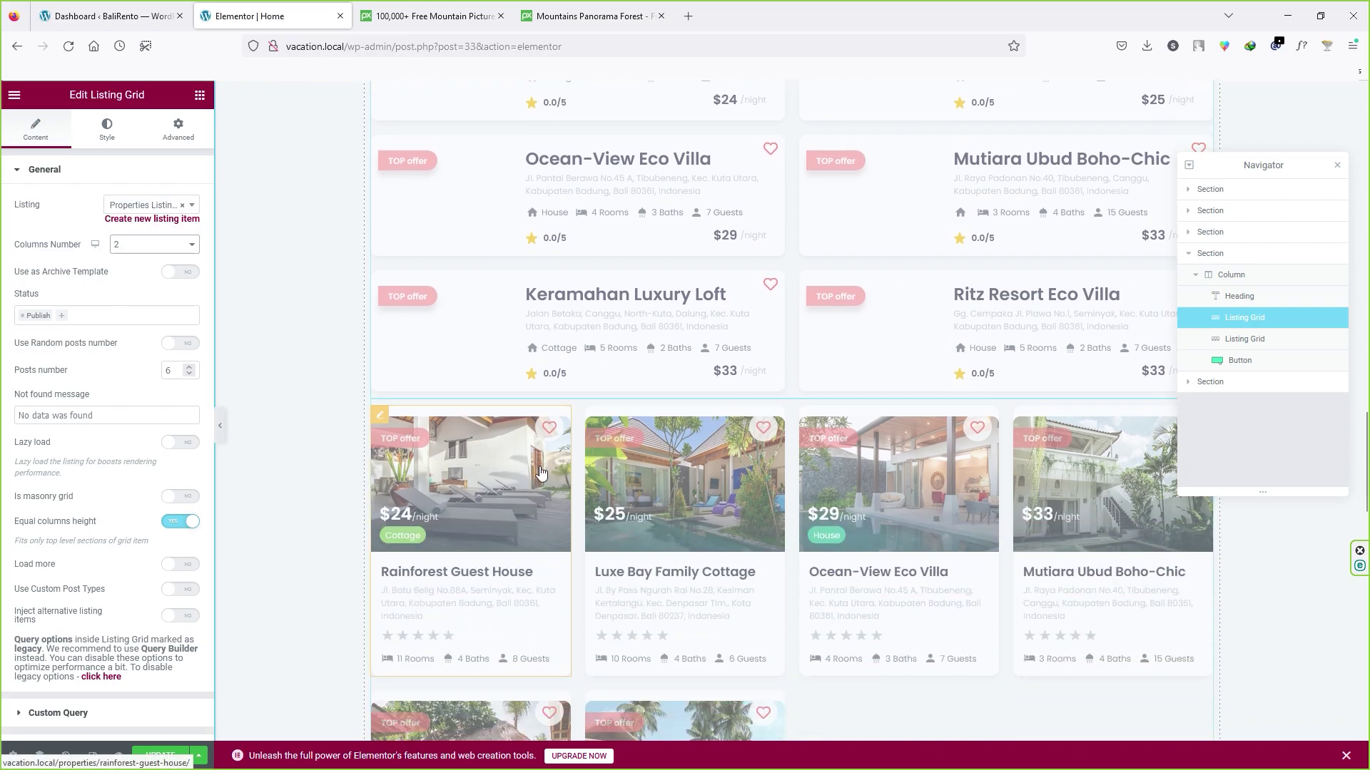
# Step: Glance at the WordPress dashboard tab, then return to the Elementor editor
pyautogui.hotkey('ctrl', 'pageup')
pyautogui.scroll(-2, 54, 696)
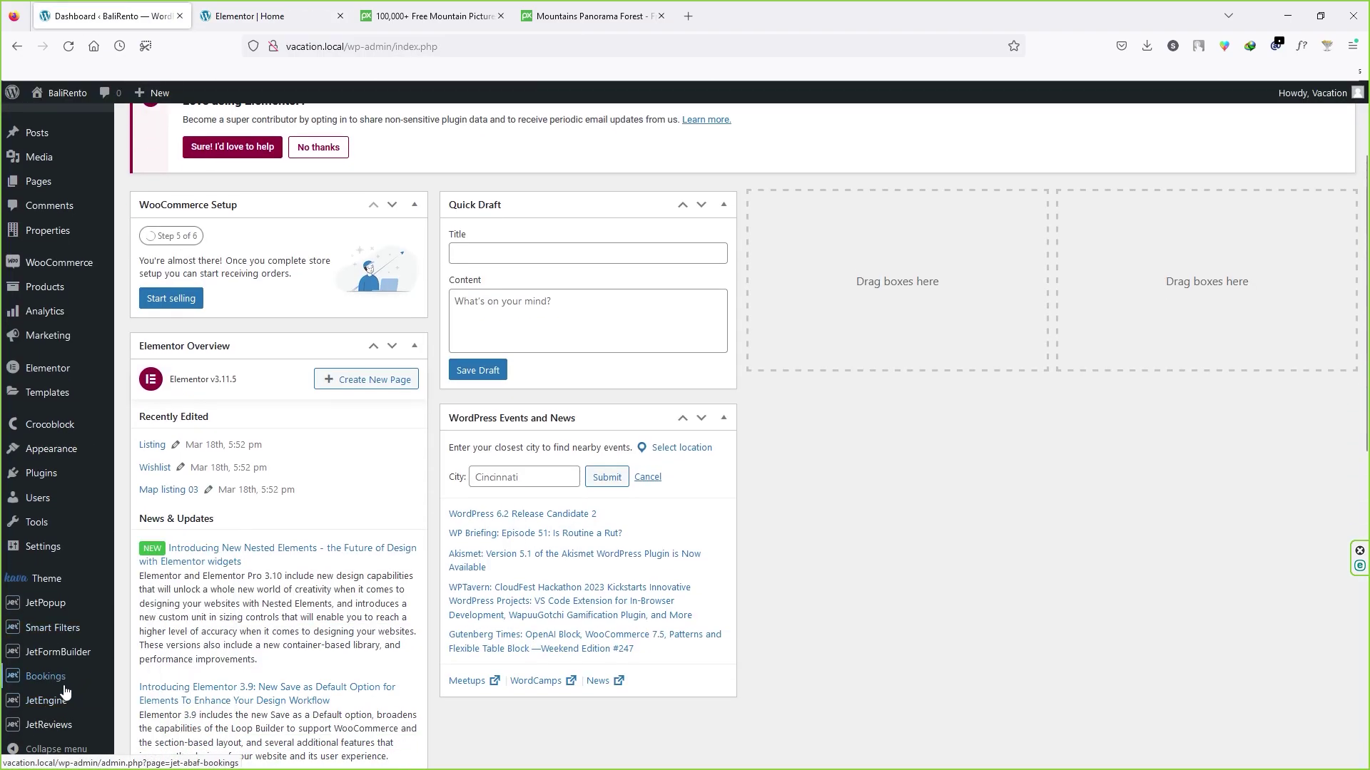
pyautogui.click(265, 20)
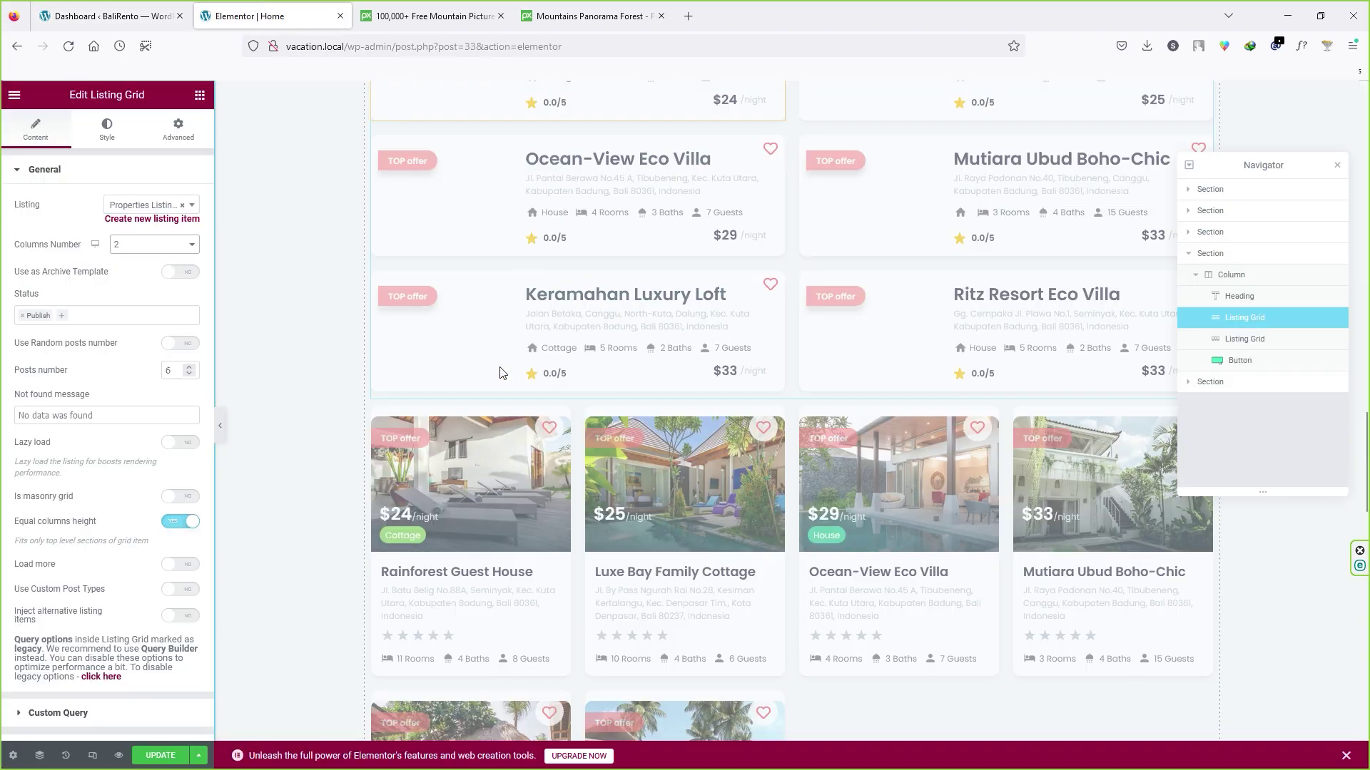
pyautogui.scroll(-8, 502, 371)
# Step: Select the View More button, then start a new section at the bottom of the page
pyautogui.click(806, 441)
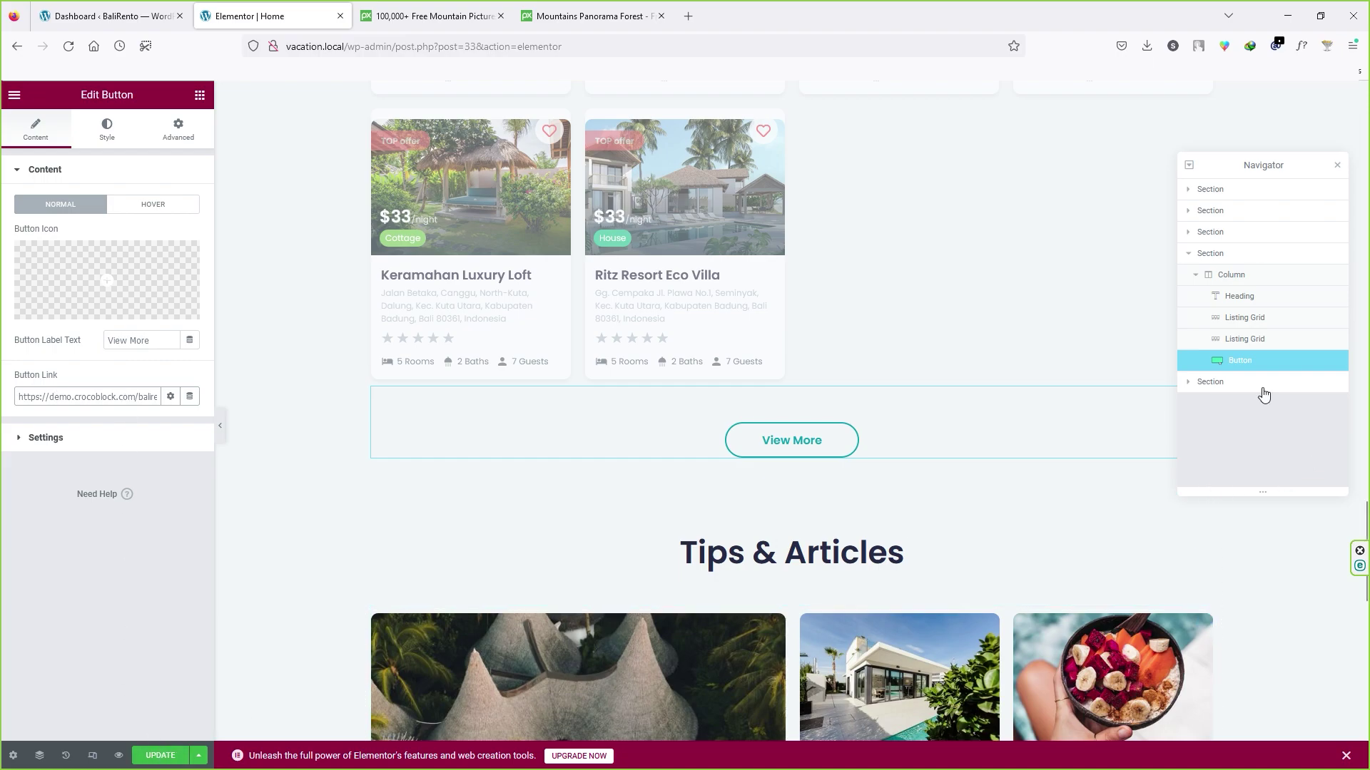
pyautogui.scroll(-4, 906, 492)
pyautogui.scroll(-3, 906, 492)
pyautogui.scroll(-3, 829, 474)
pyautogui.scroll(3, 830, 450)
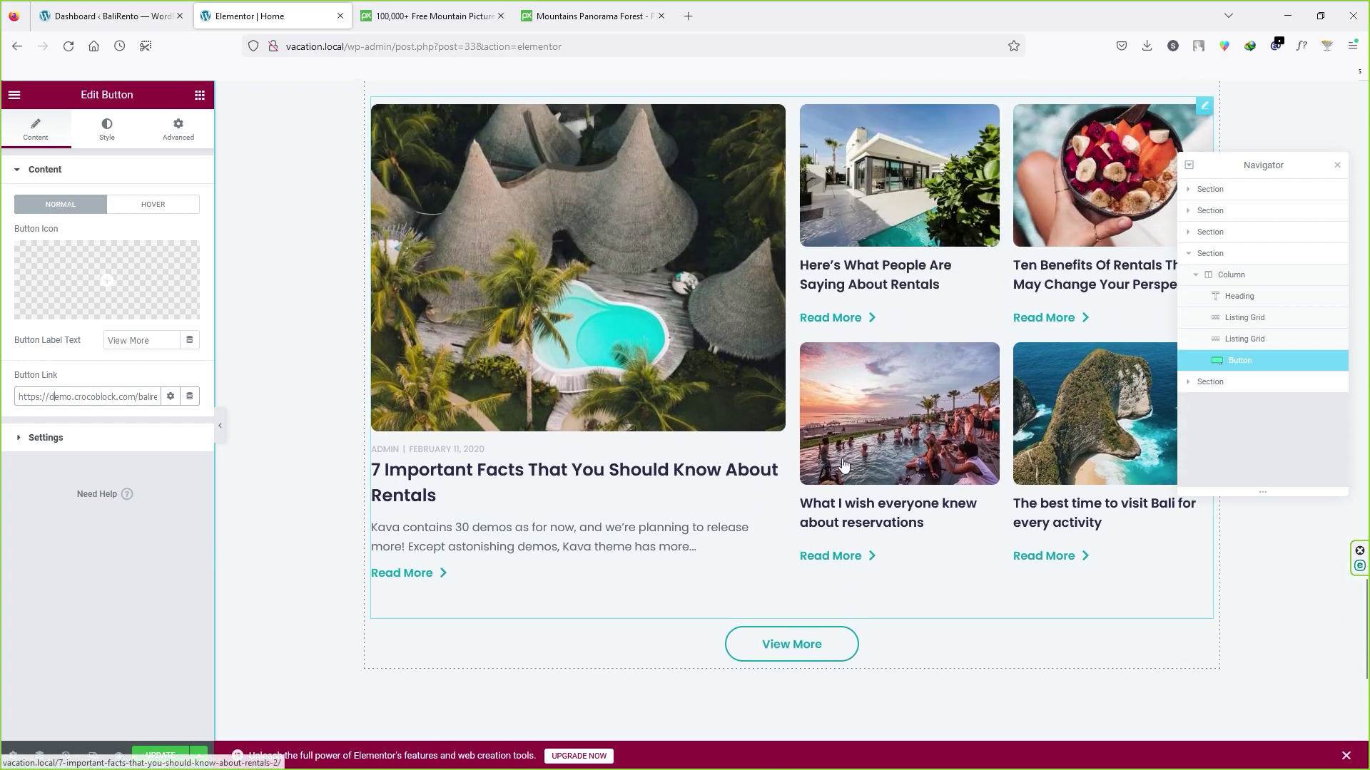
pyautogui.scroll(-3, 885, 478)
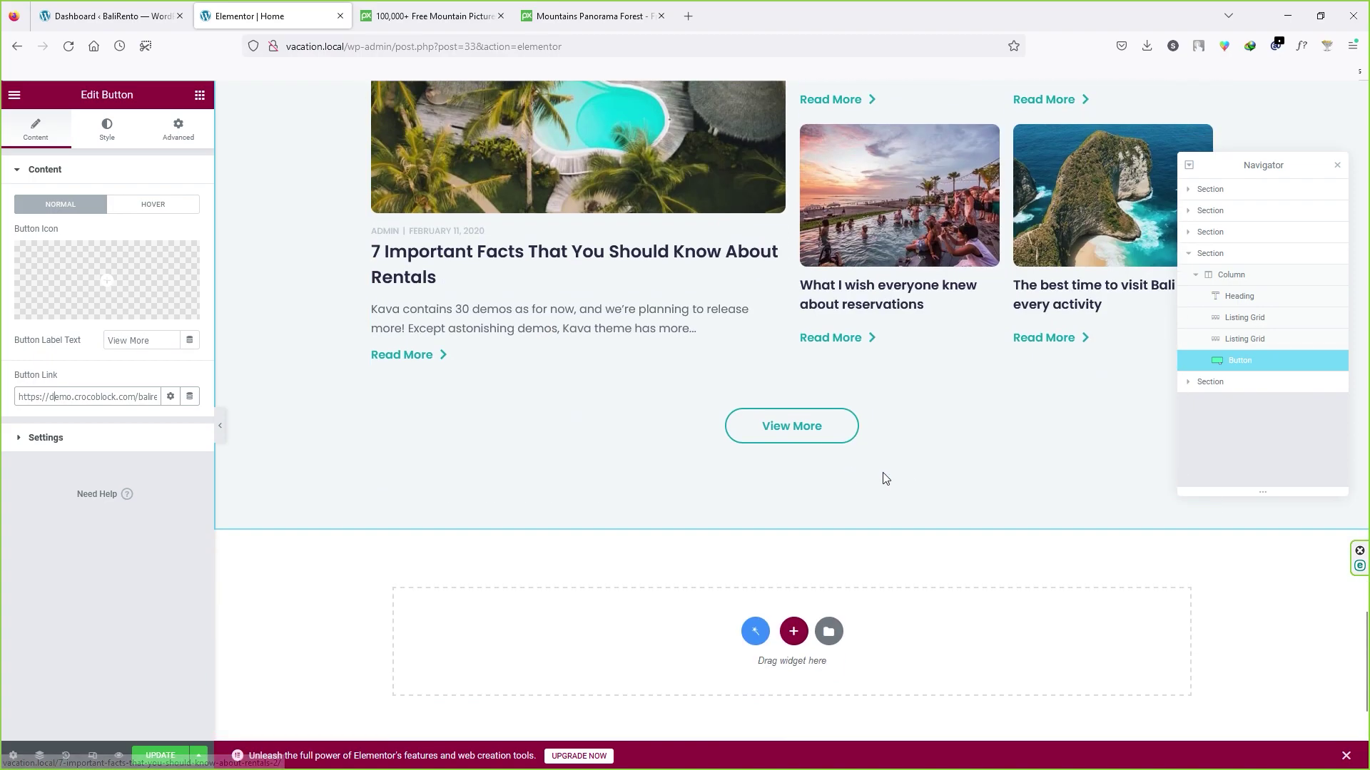
pyautogui.click(794, 632)
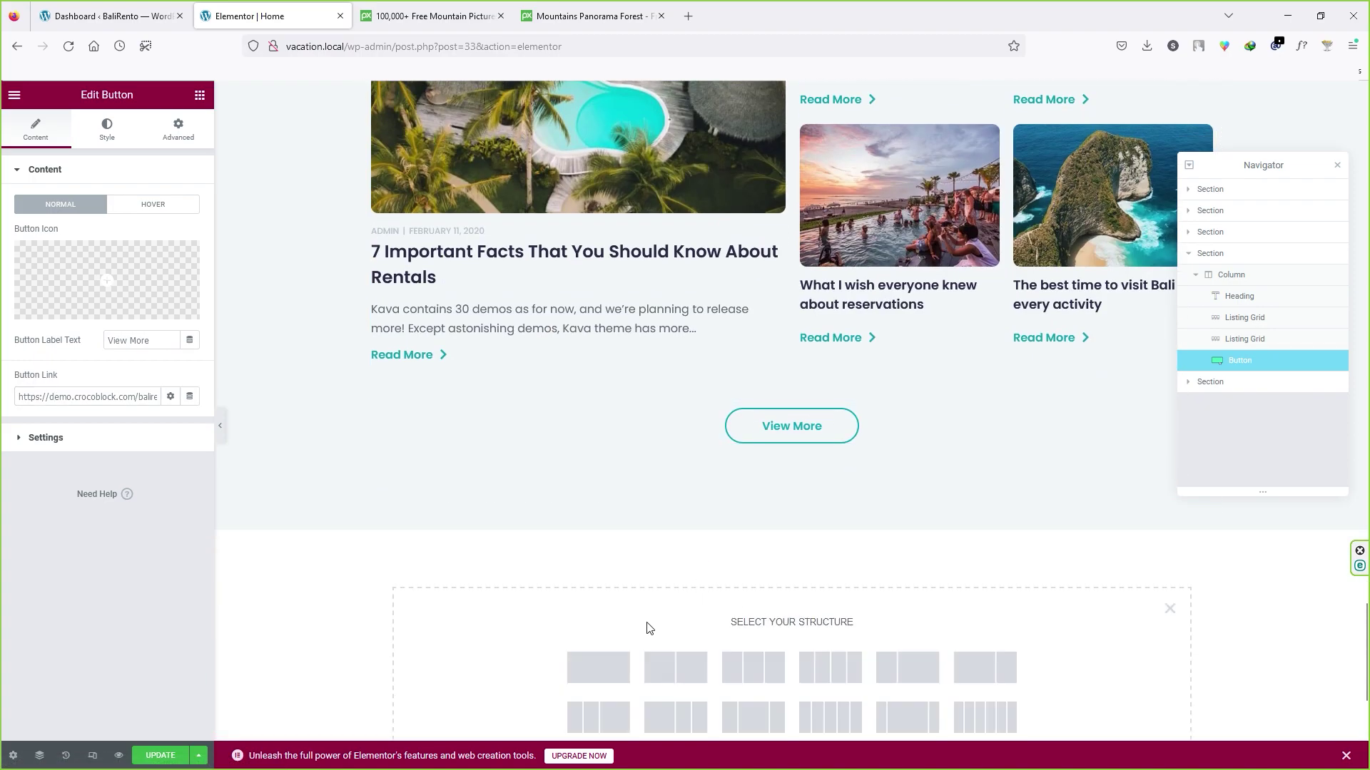
pyautogui.scroll(-3, 647, 628)
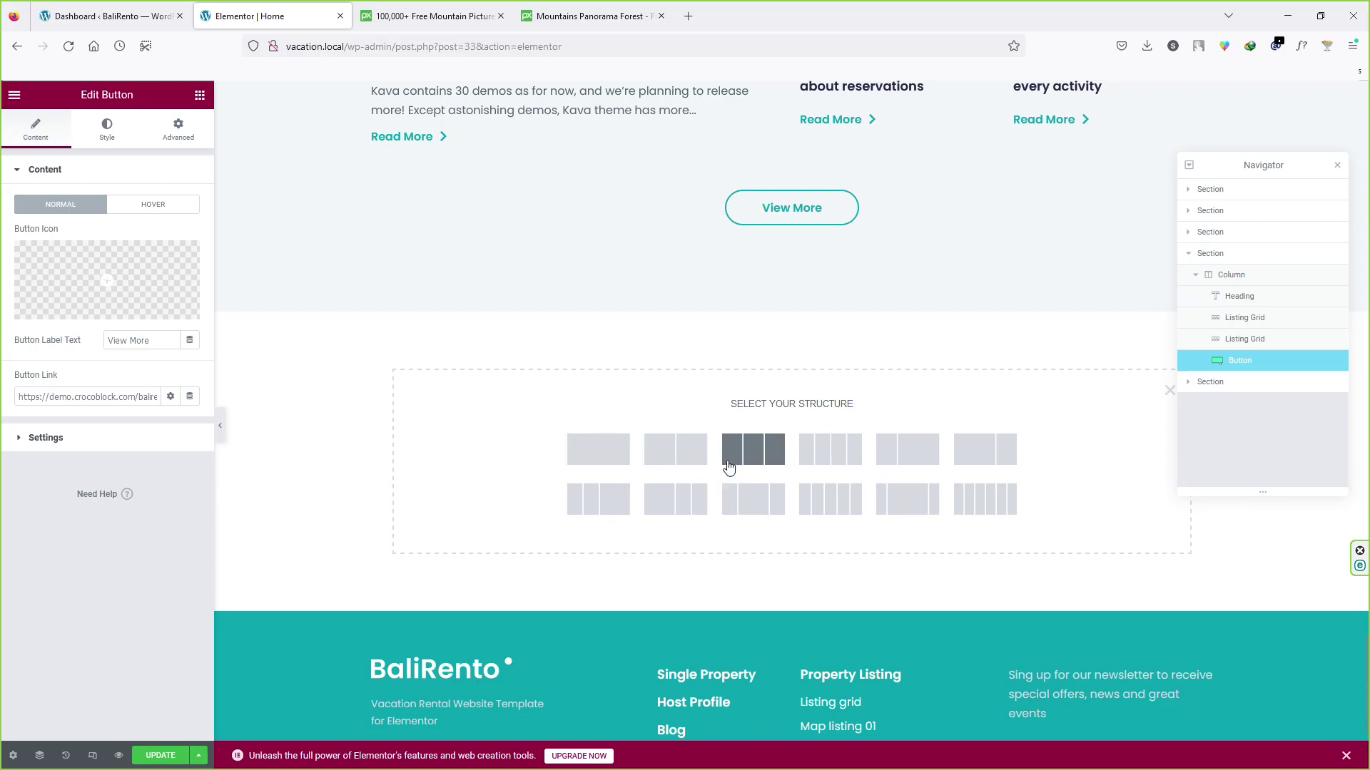
pyautogui.scroll(4, 645, 546)
pyautogui.scroll(7, 625, 570)
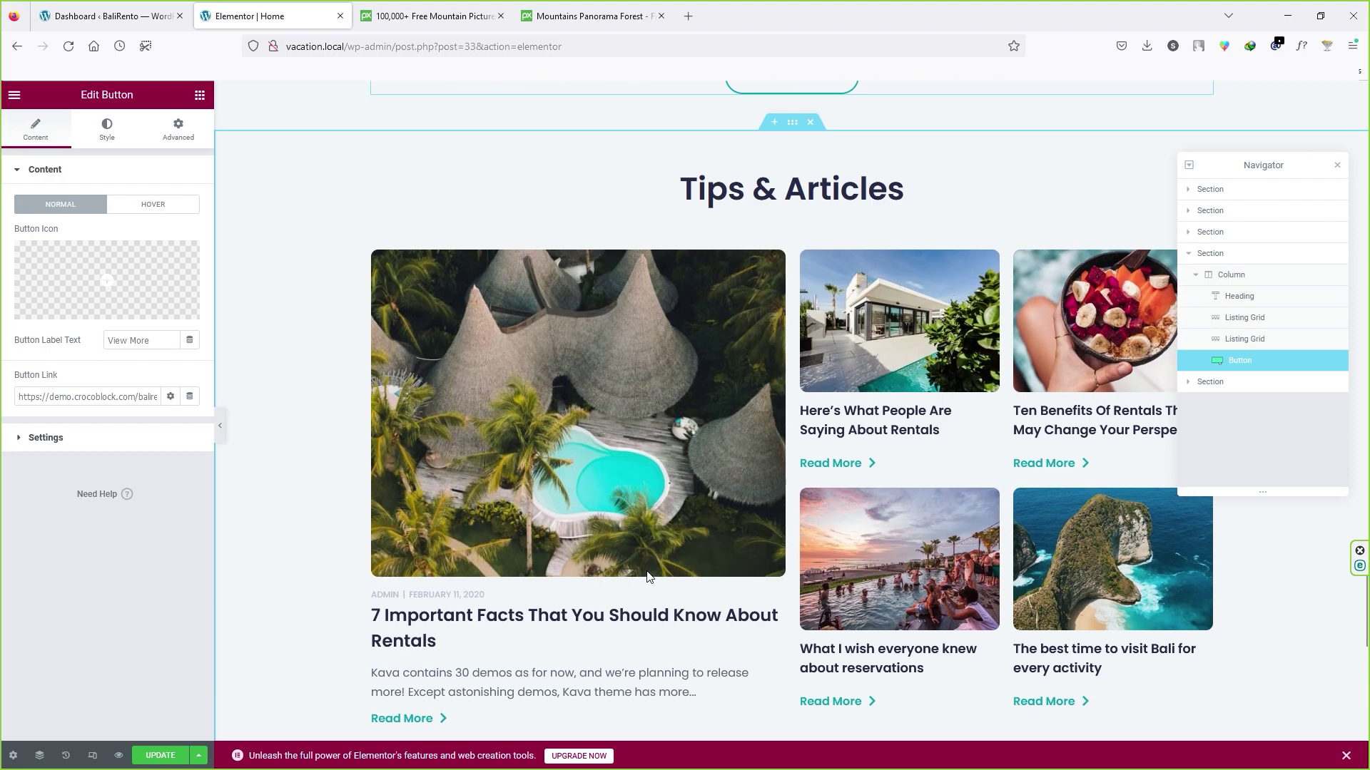
pyautogui.rightClick(793, 342)
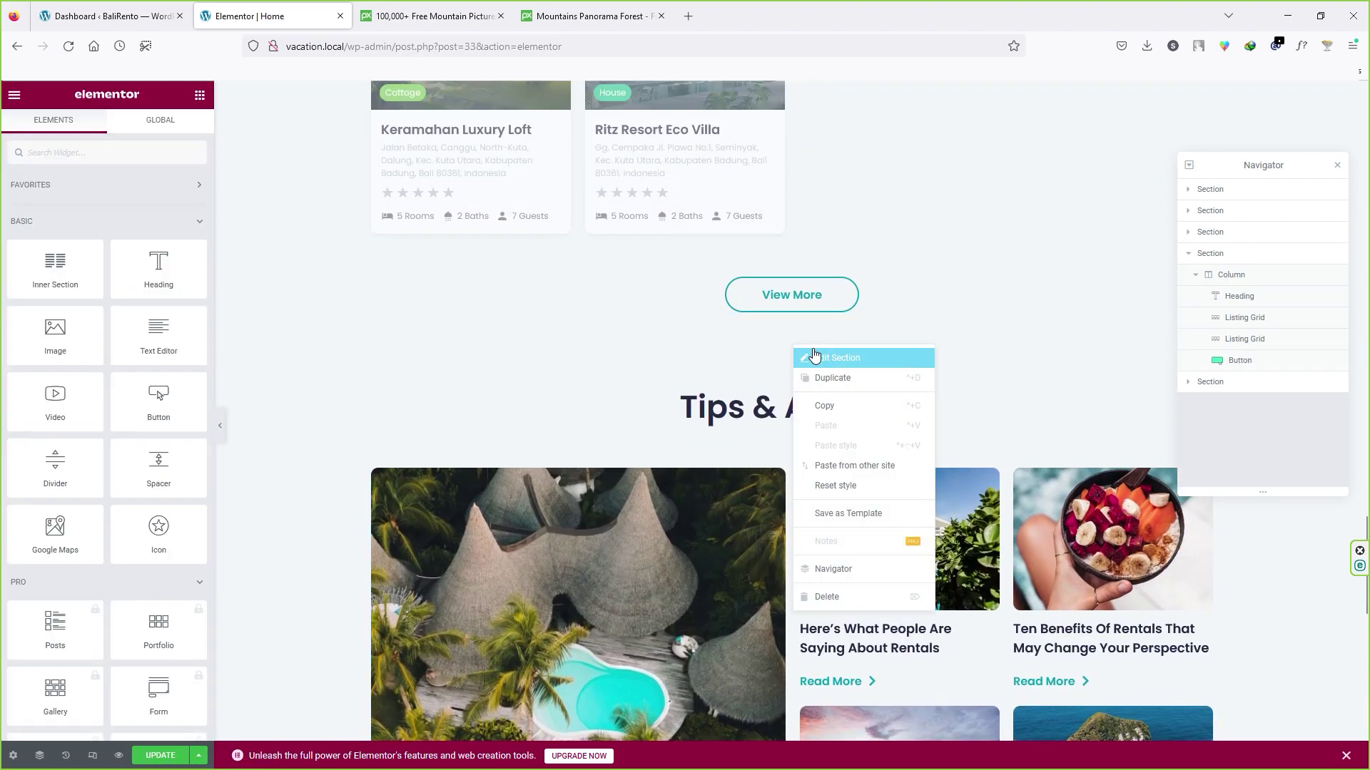
pyautogui.click(828, 379)
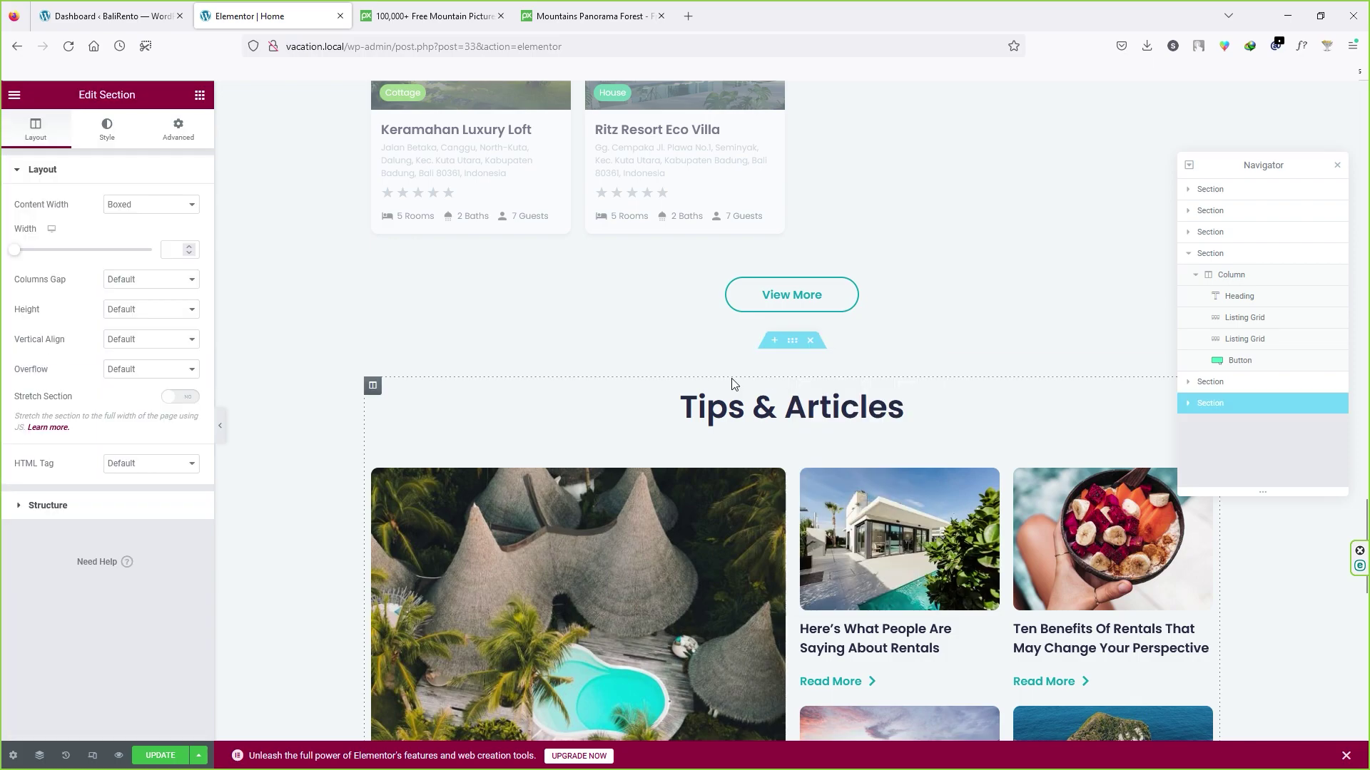
pyautogui.scroll(-3, 813, 470)
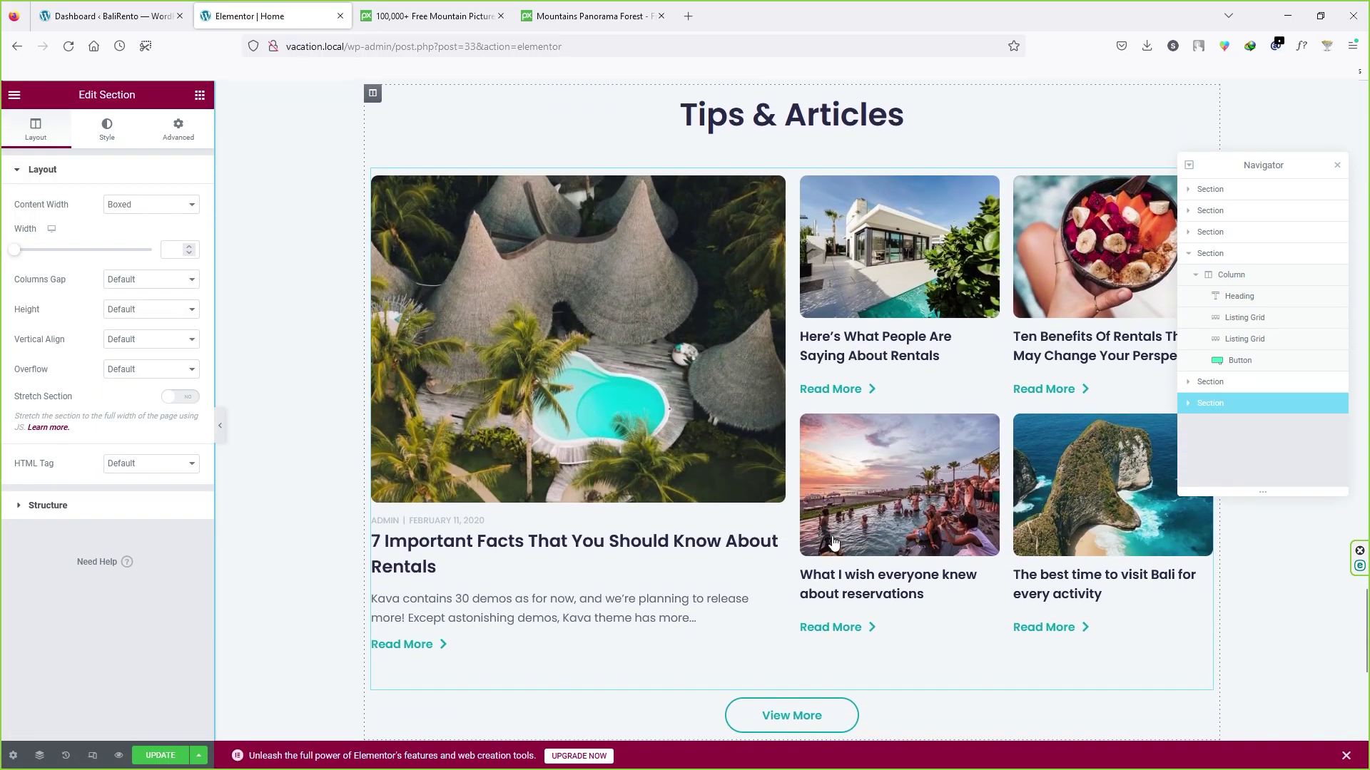
pyautogui.scroll(4, 839, 328)
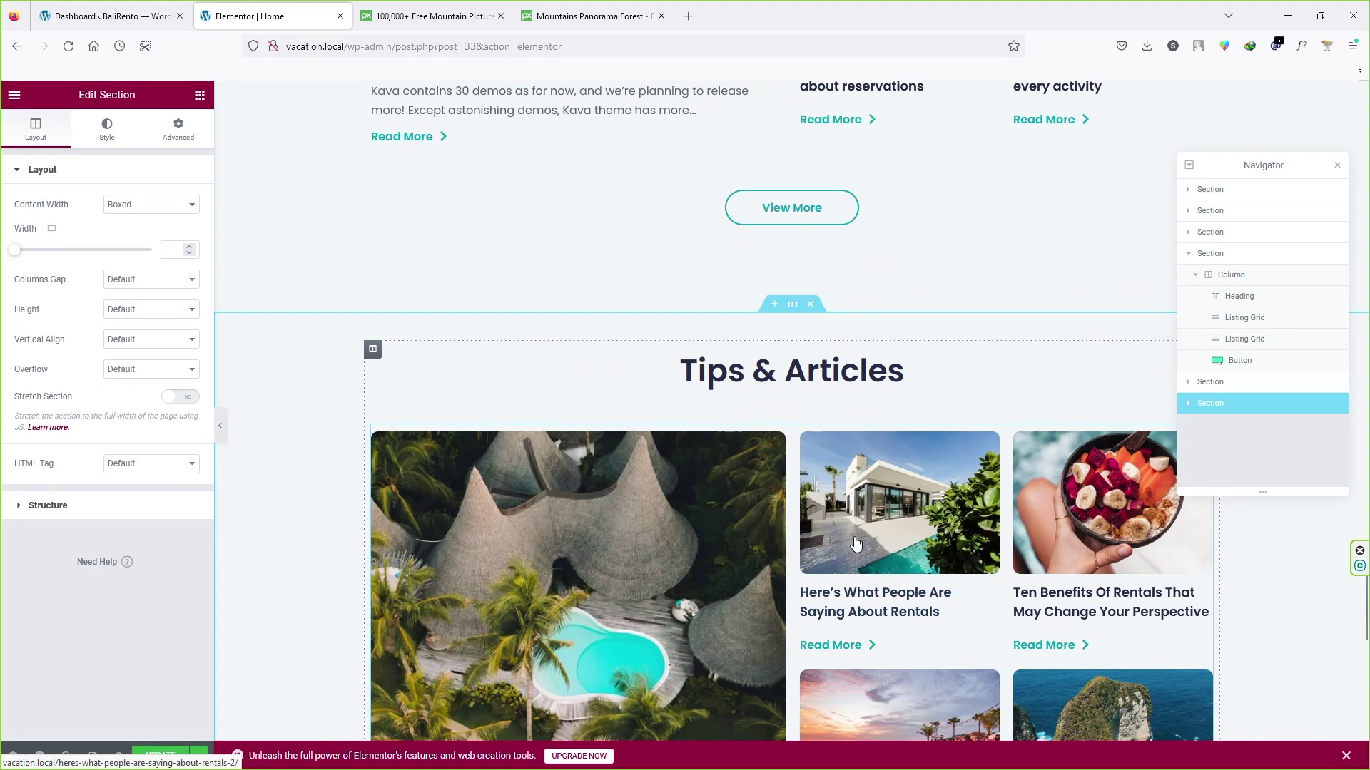
pyautogui.click(809, 305)
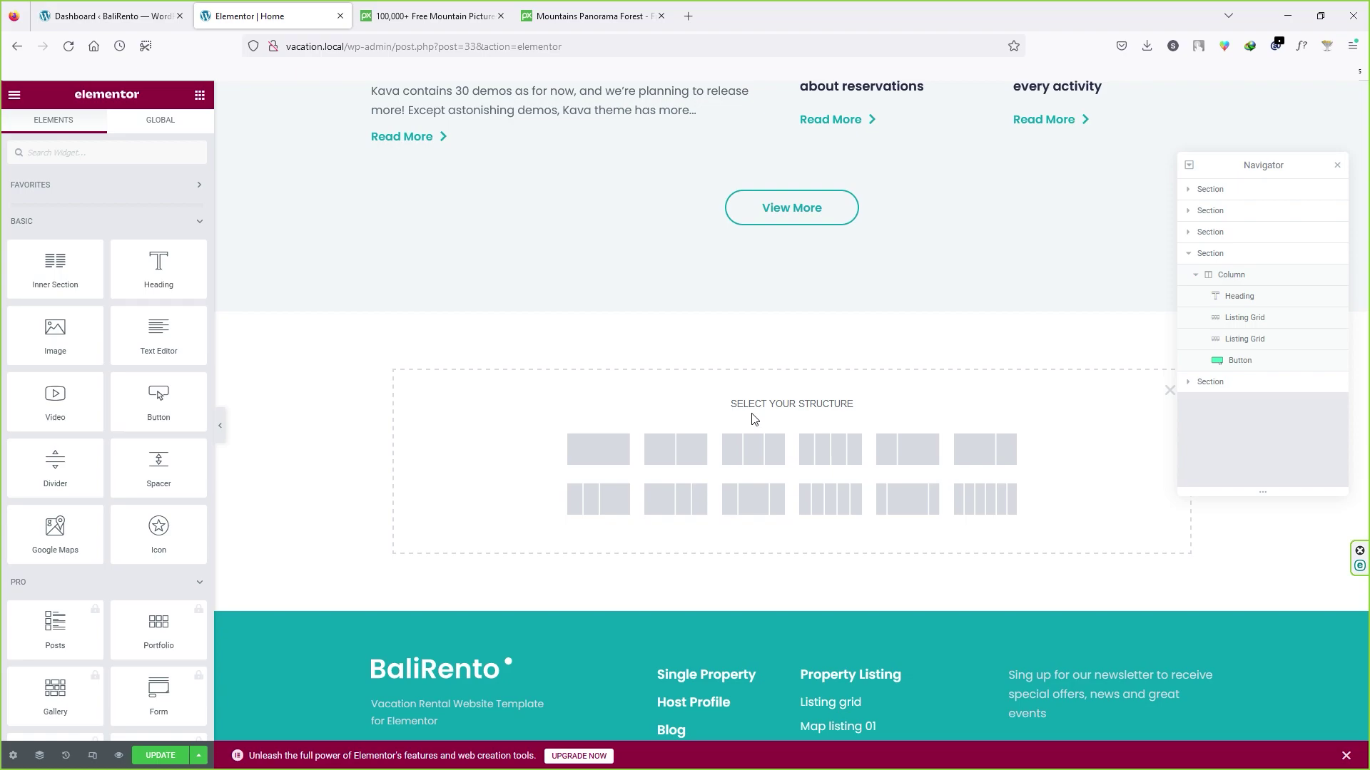
pyautogui.scroll(-3, 754, 419)
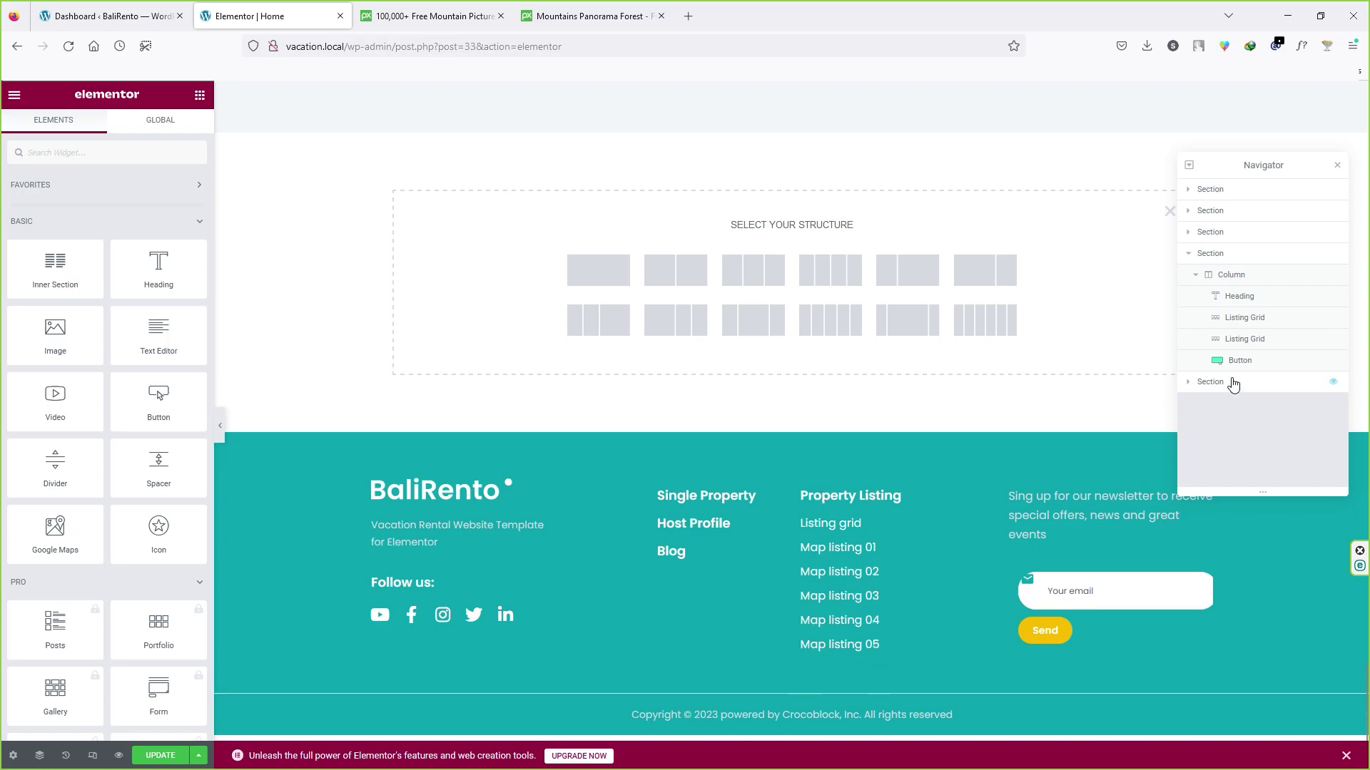
# Step: Select the last section, save the home page with Ctrl+S, and bring up the editor menu
pyautogui.click(1211, 382)
pyautogui.scroll(-2, 835, 507)
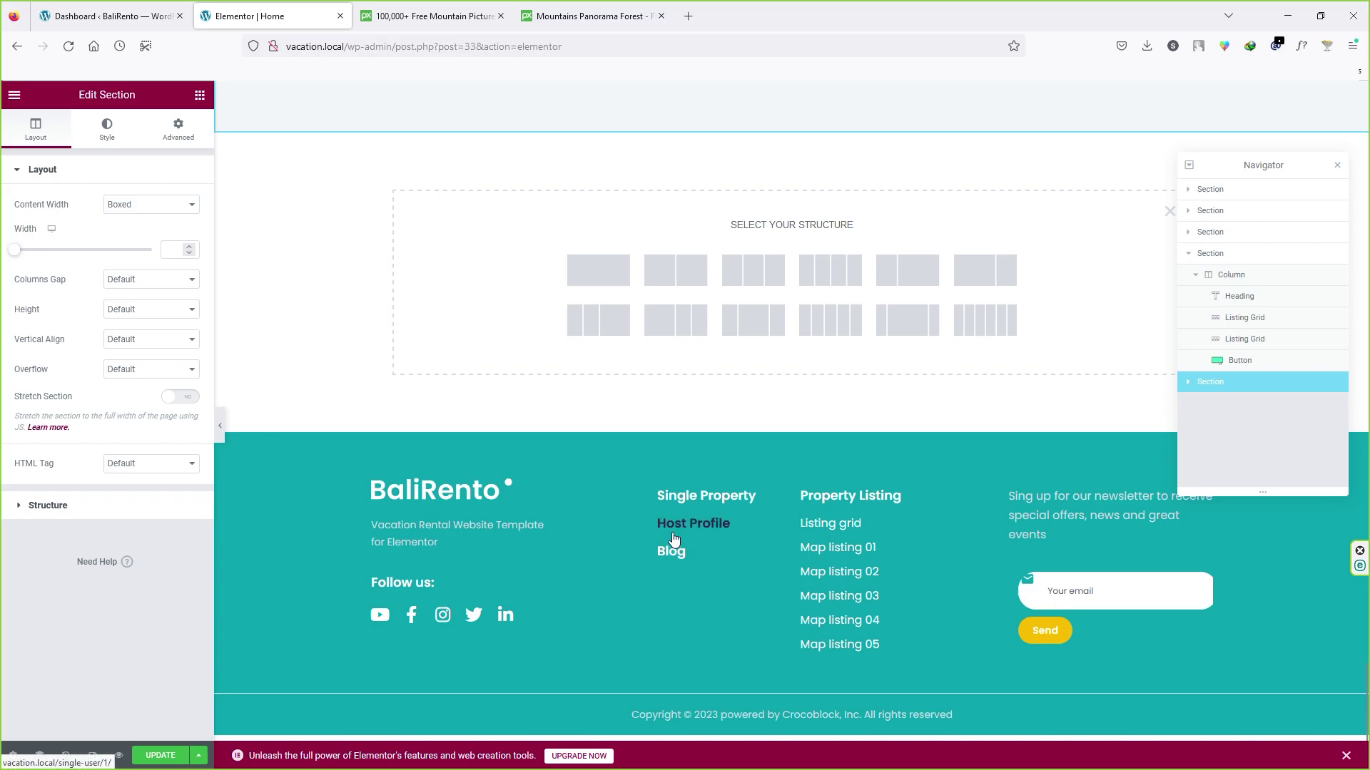
pyautogui.scroll(10, 664, 538)
pyautogui.scroll(15, 616, 536)
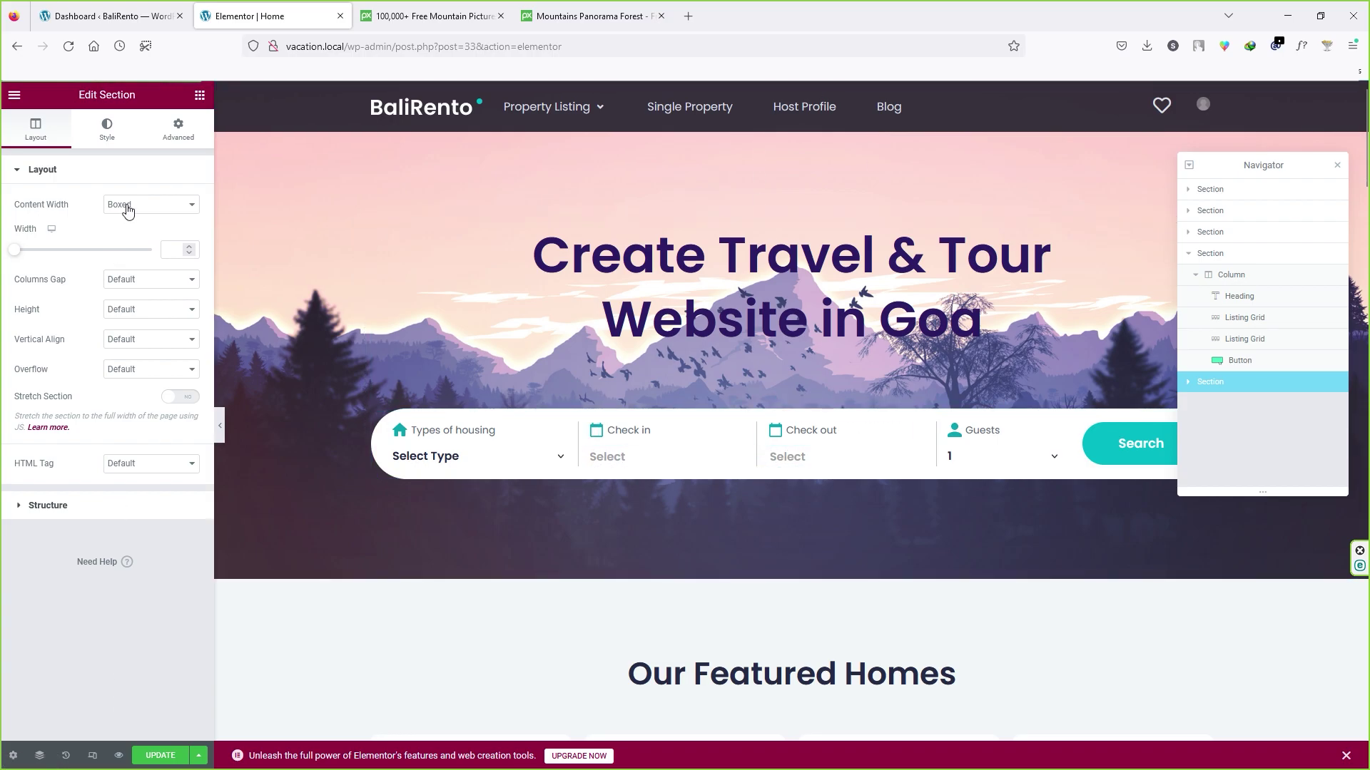
pyautogui.hotkey('ctrl', 's')
pyautogui.click(14, 95)
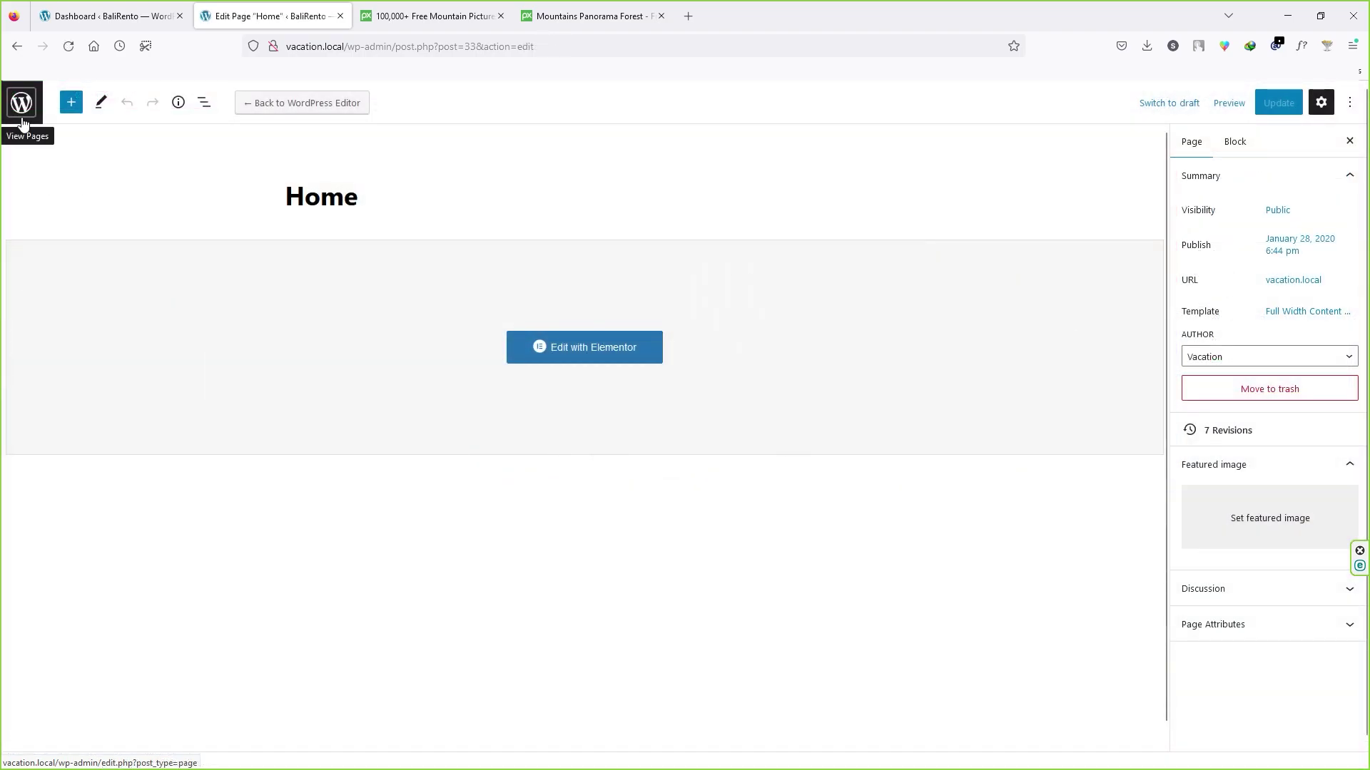
# Step: Go from the Pages list to the live BaliRento site via Visit Site
pyautogui.click(23, 108)
pyautogui.moveTo(65, 100)
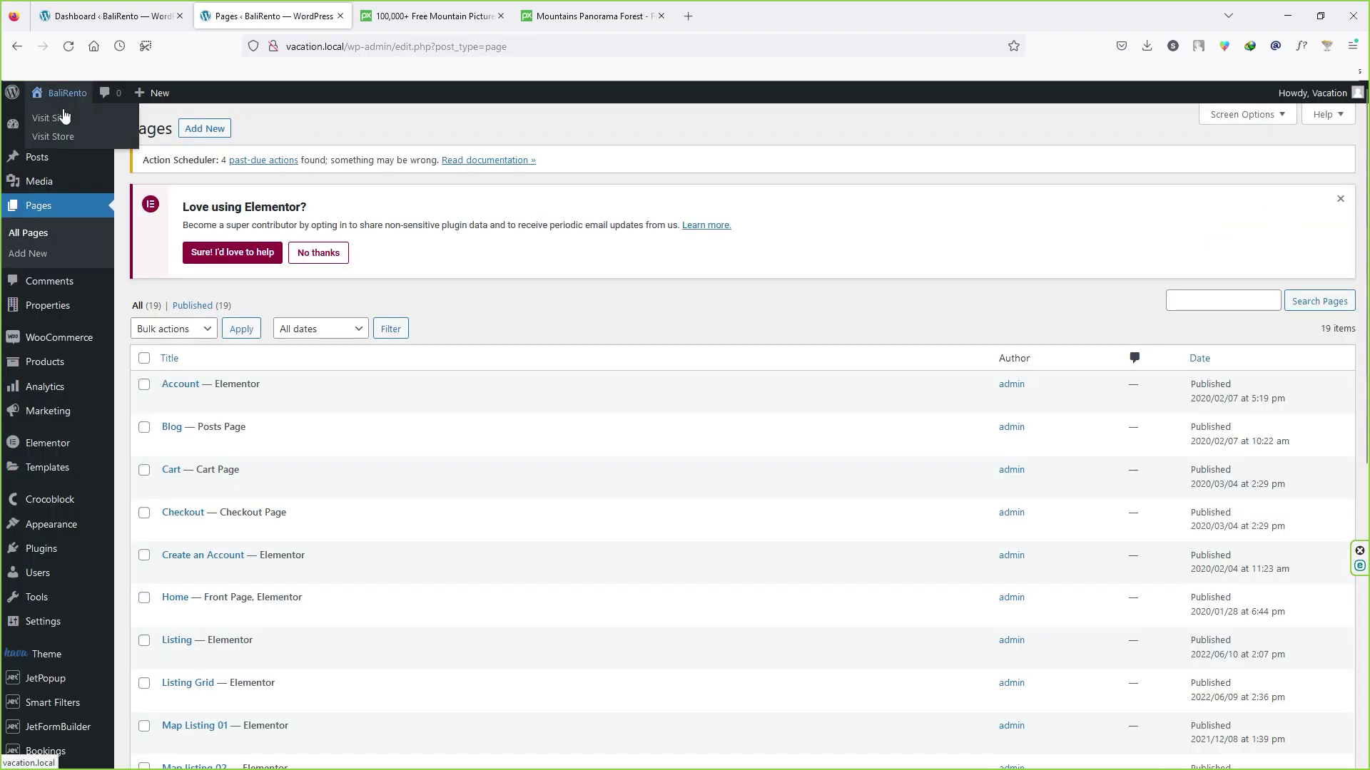
pyautogui.click(97, 120)
# Step: Close both Pixabay mountain picture tabs and launch the site Customizer
pyautogui.click(500, 16)
pyautogui.click(500, 16)
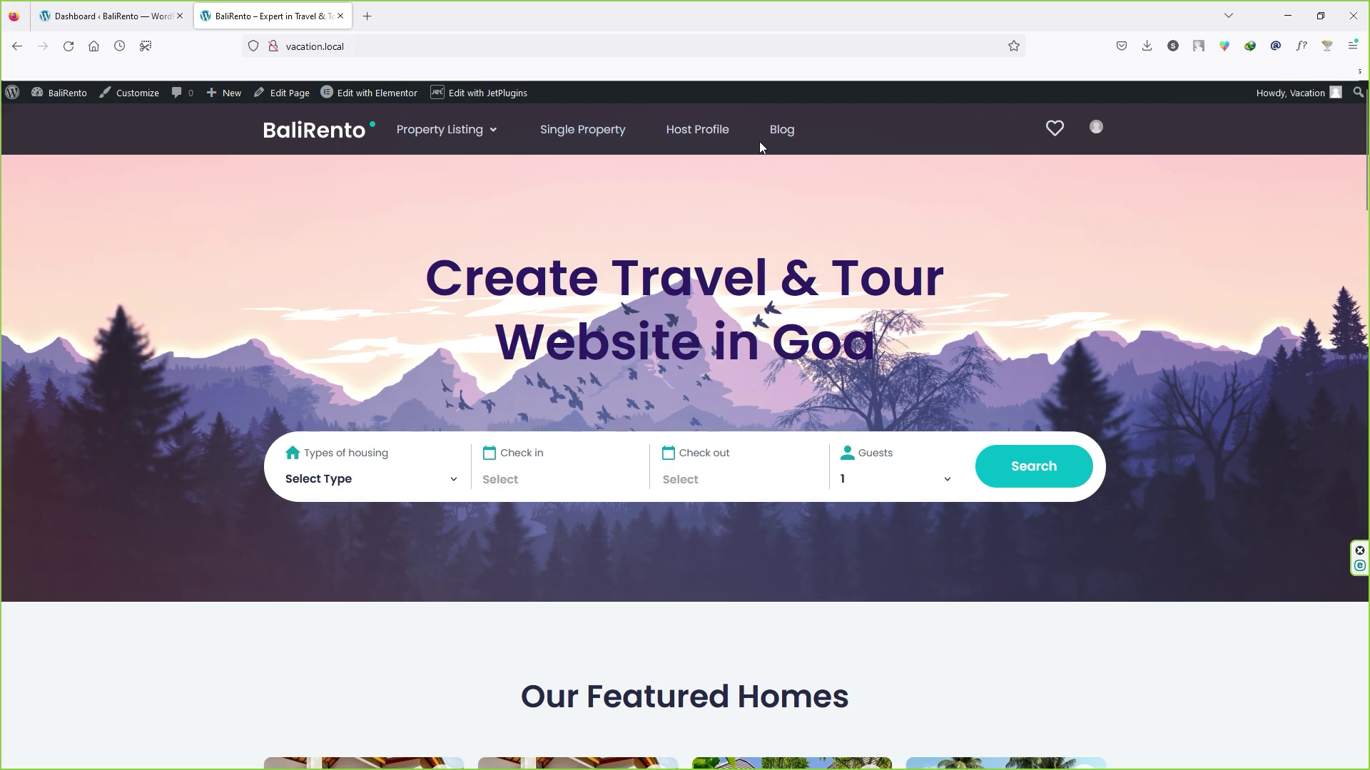
pyautogui.click(138, 96)
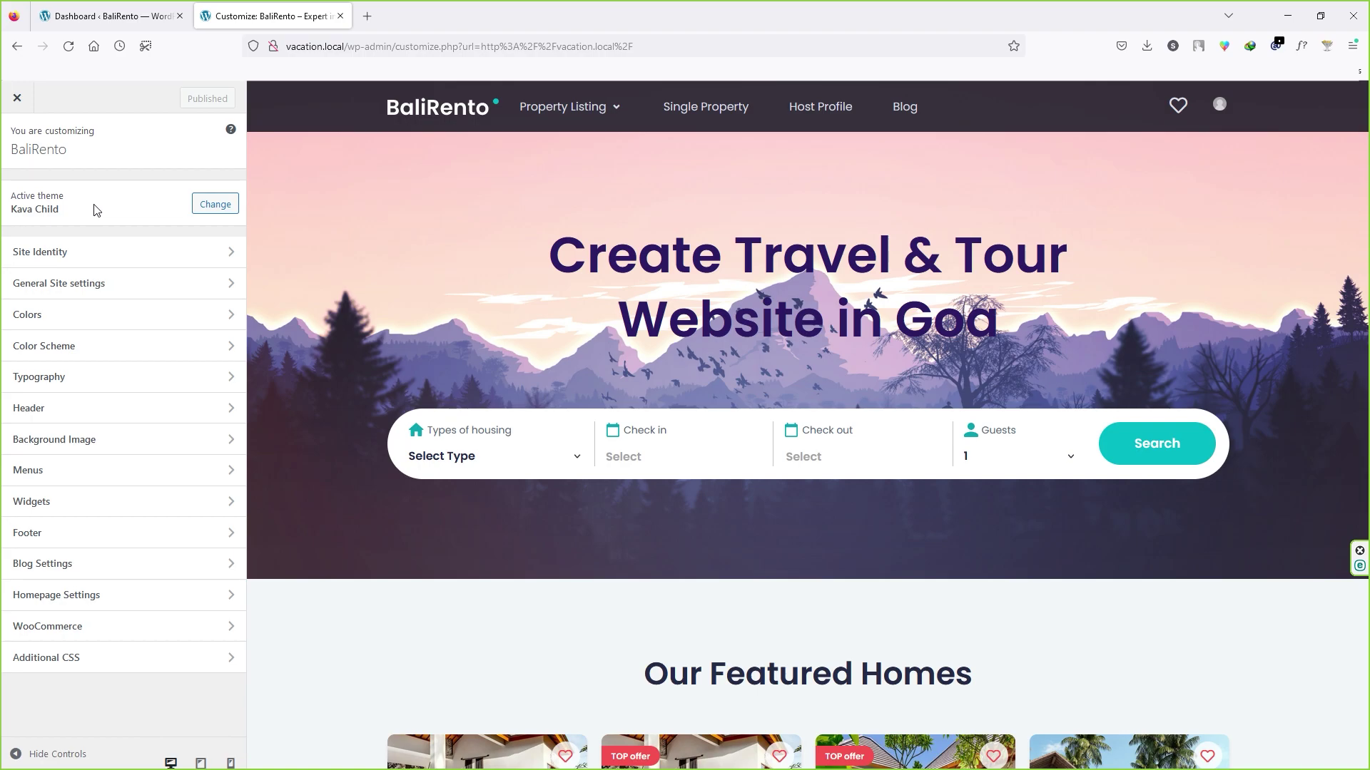
# Step: Undo a trial 'Goa' site title so it stays BaliRento, then go to General Site settings
pyautogui.click(71, 257)
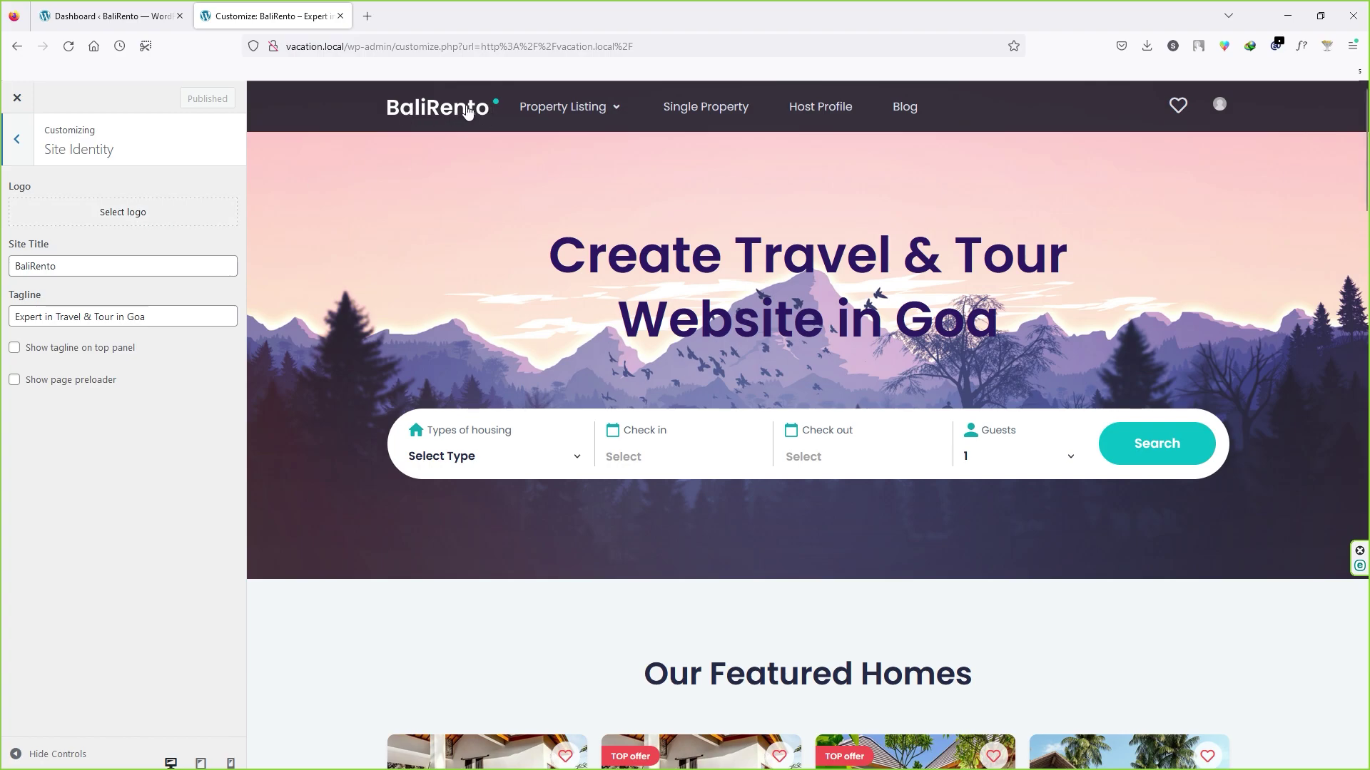
pyautogui.moveTo(62, 267); pyautogui.dragTo(4, 275)
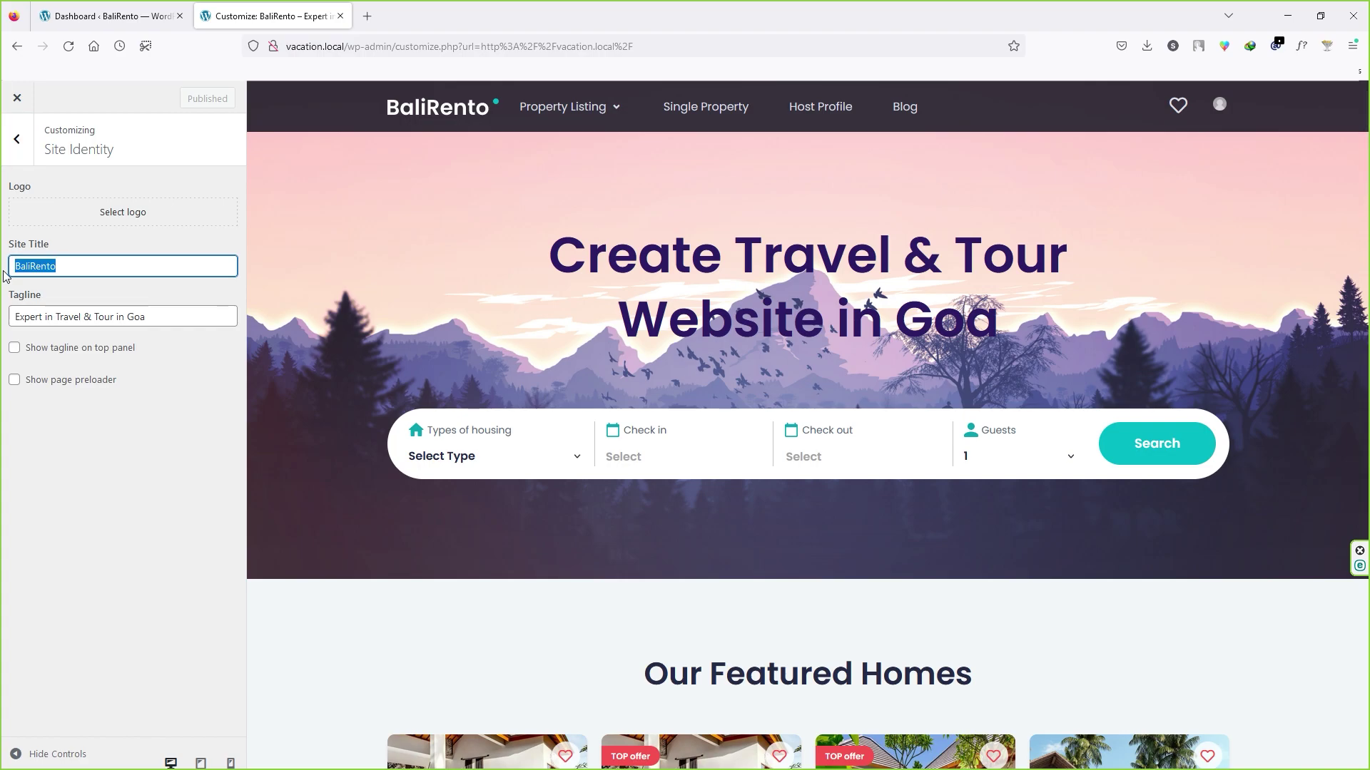
pyautogui.write('Goa')
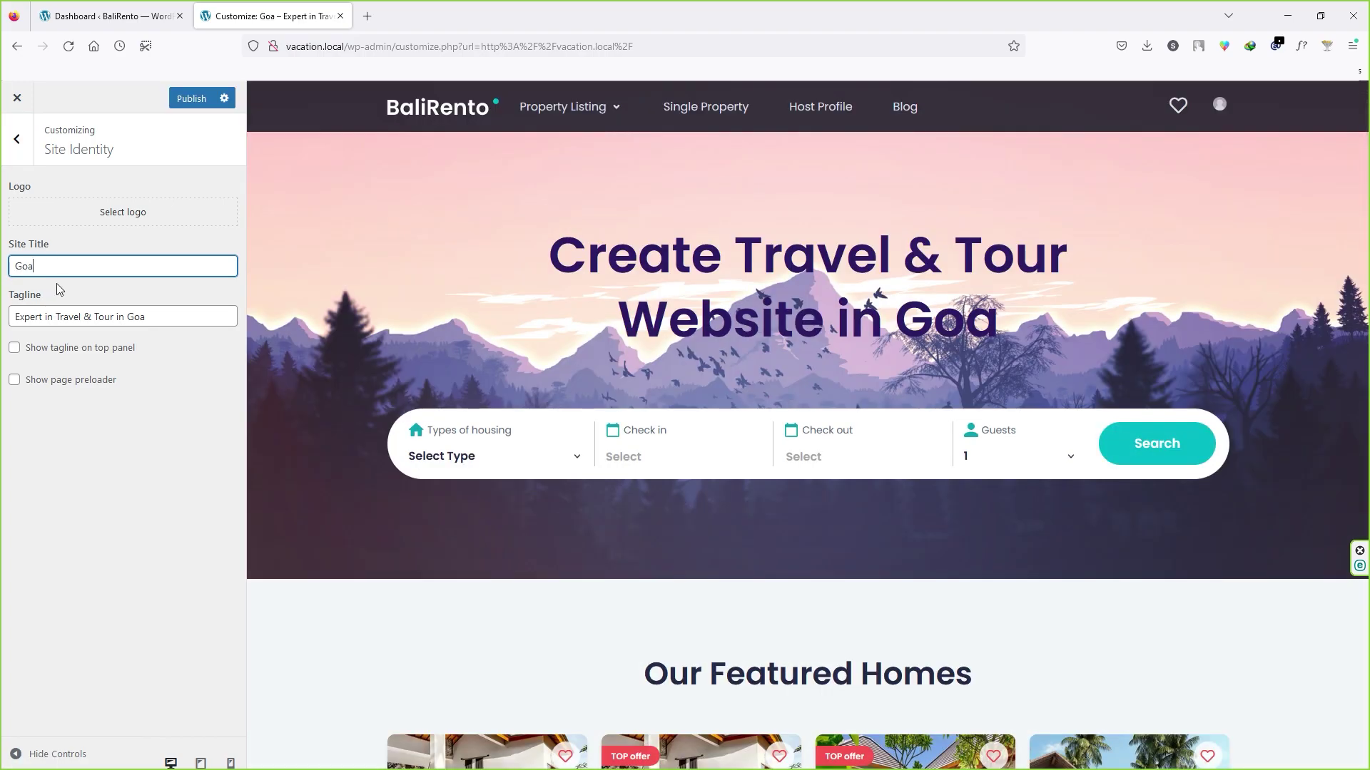
pyautogui.hotkey('ctrl', 'z')
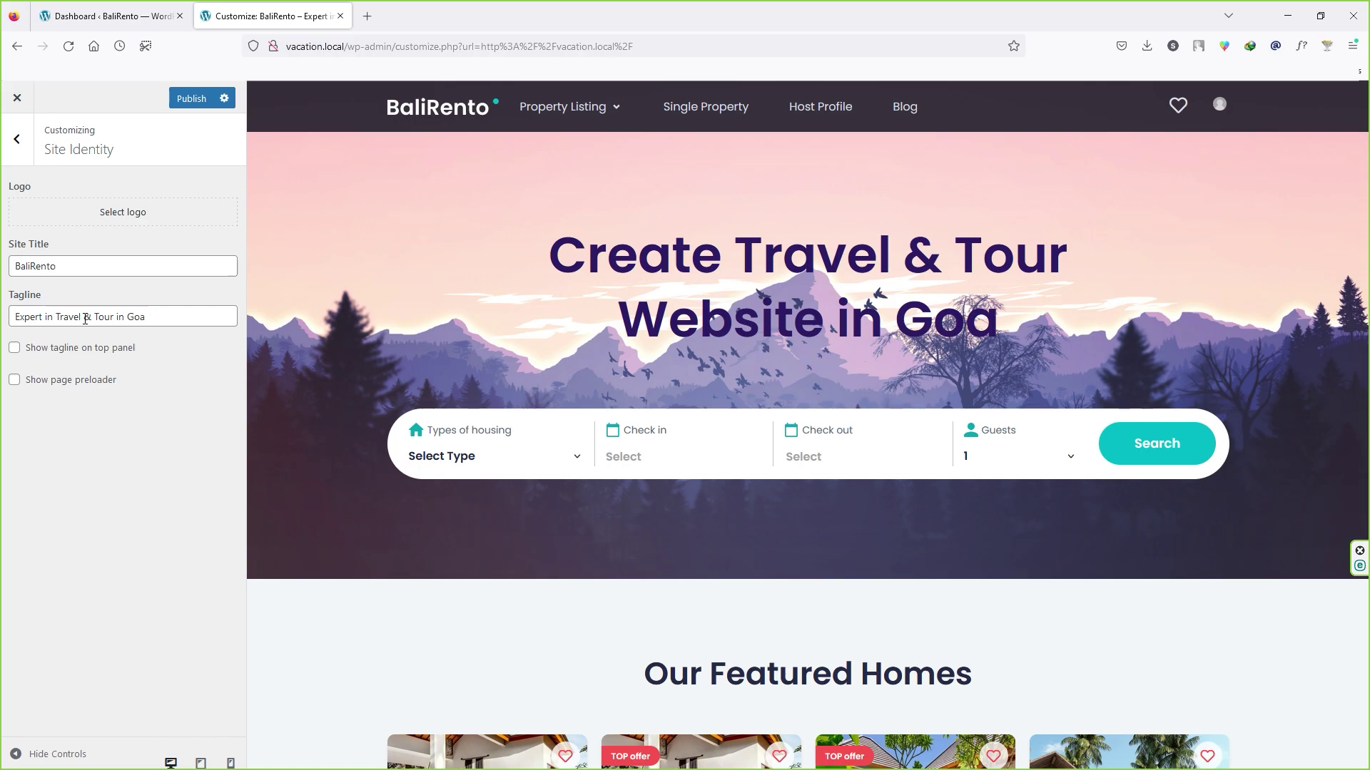
pyautogui.click(16, 139)
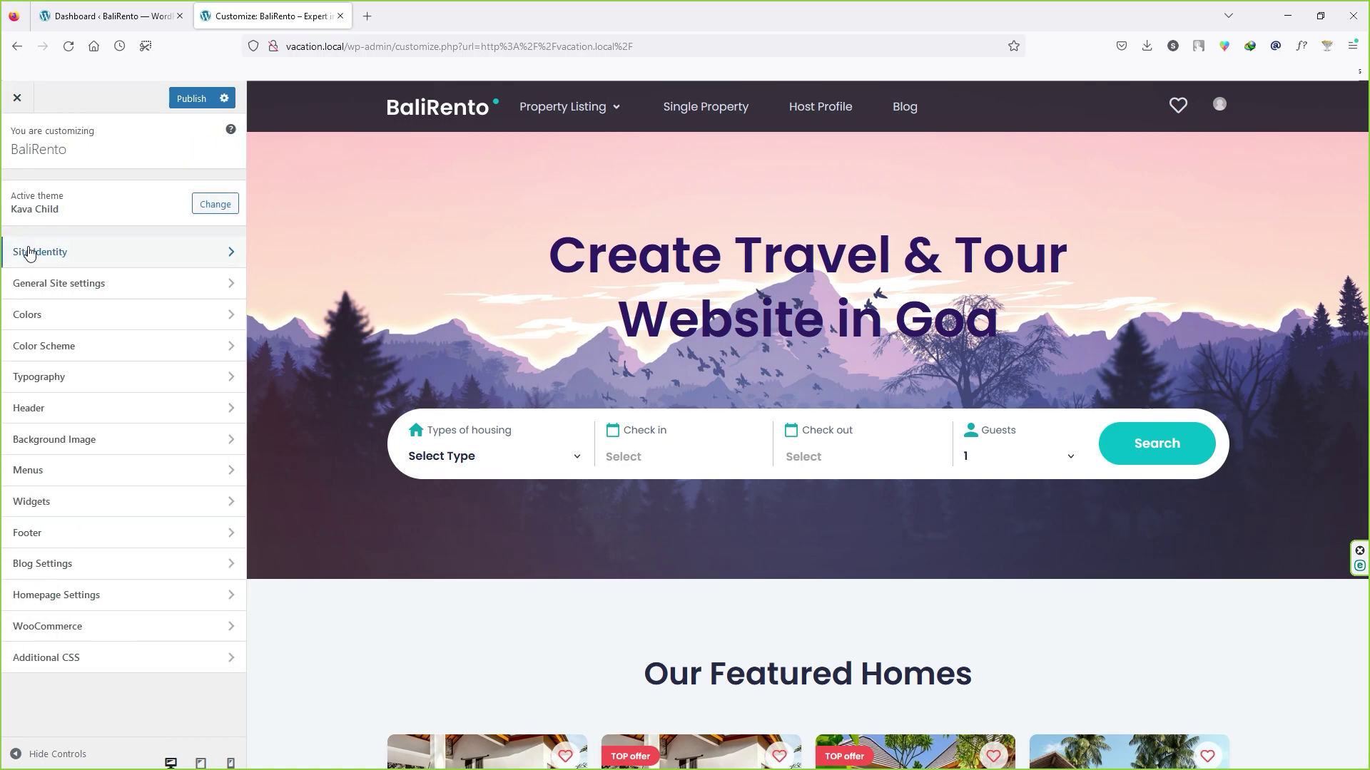
pyautogui.click(68, 293)
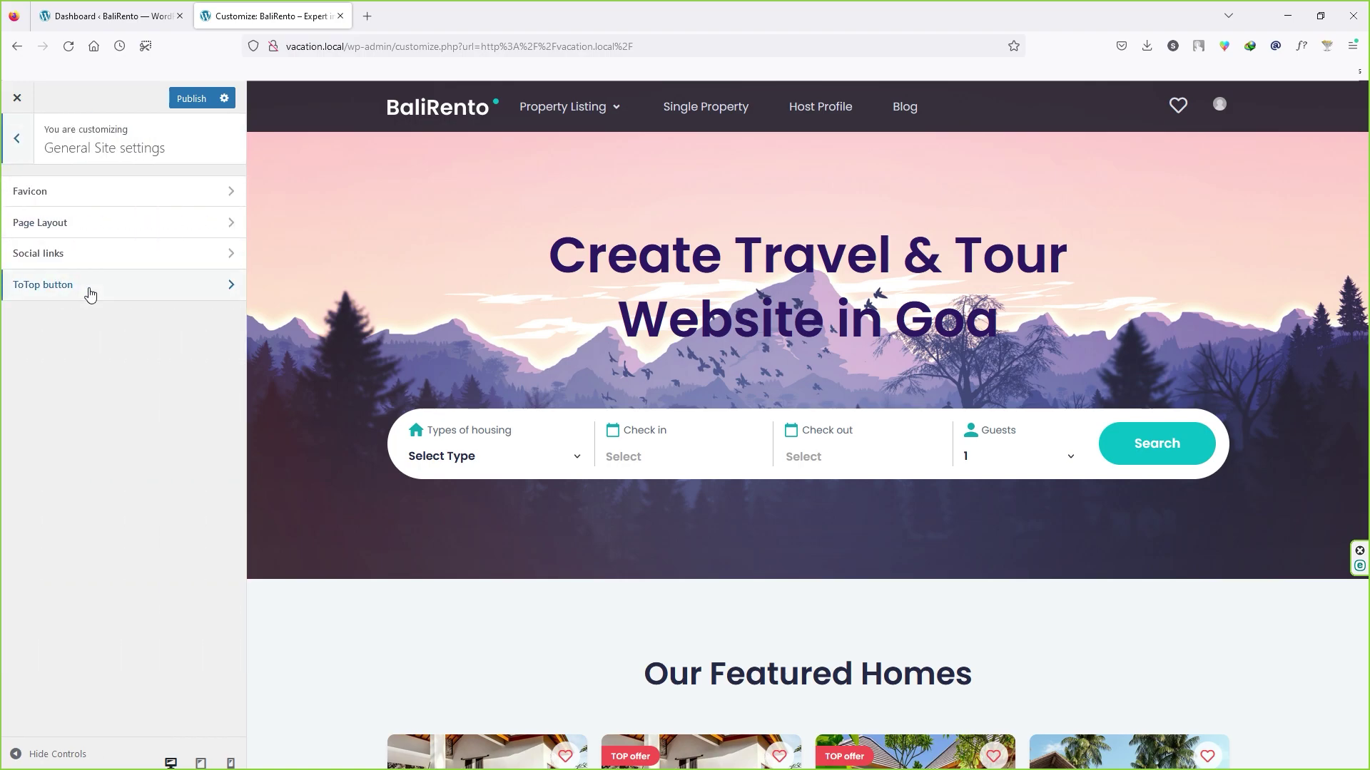
# Step: Set the Facebook image as the uncropped site icon and publish it
pyautogui.click(88, 191)
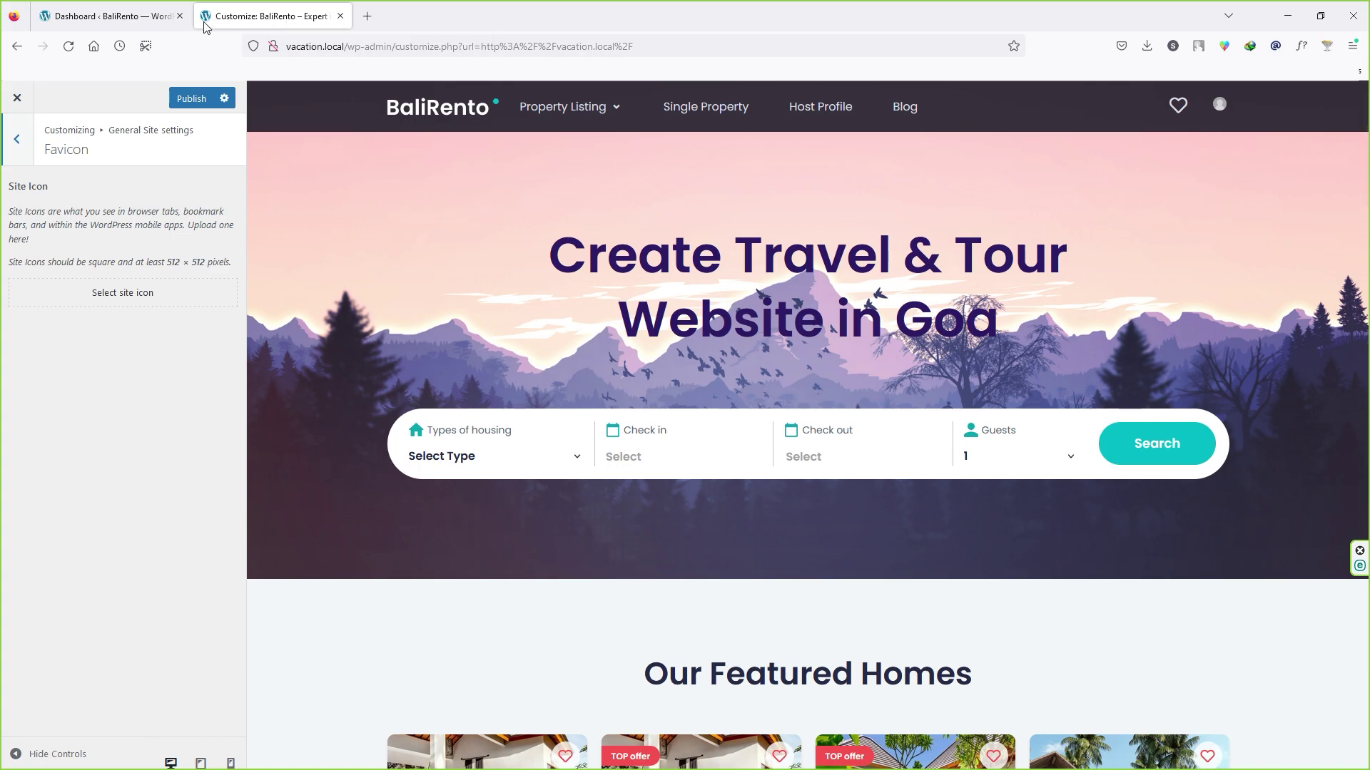
pyautogui.click(135, 294)
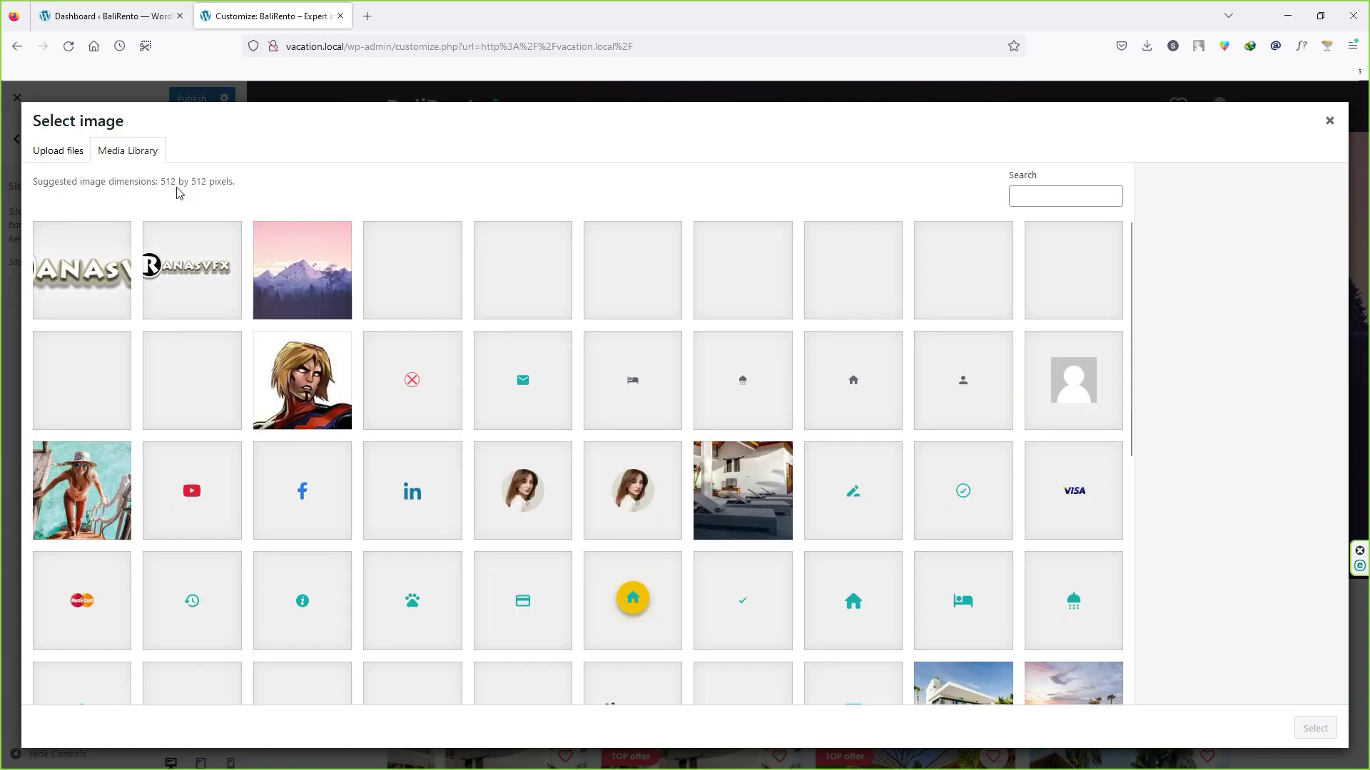
pyautogui.click(305, 497)
pyautogui.click(1314, 728)
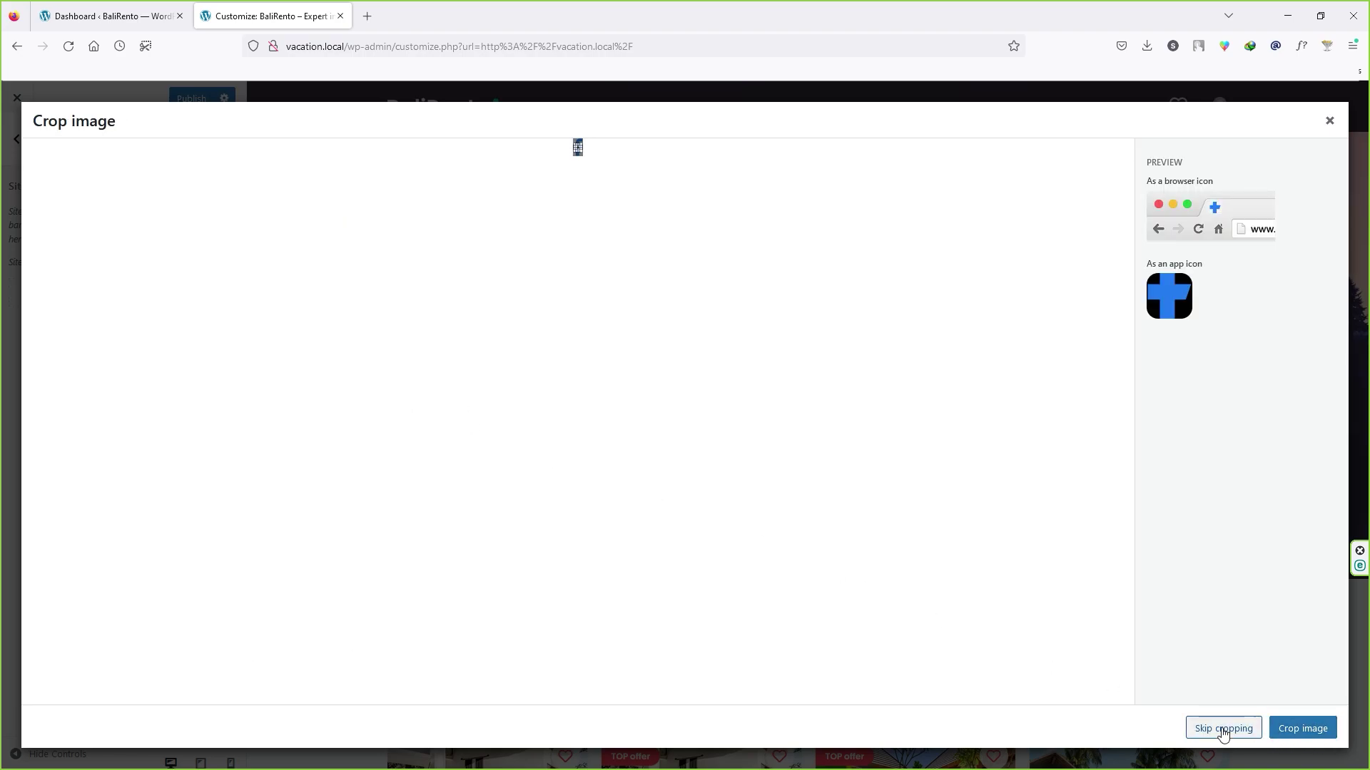
pyautogui.click(1222, 729)
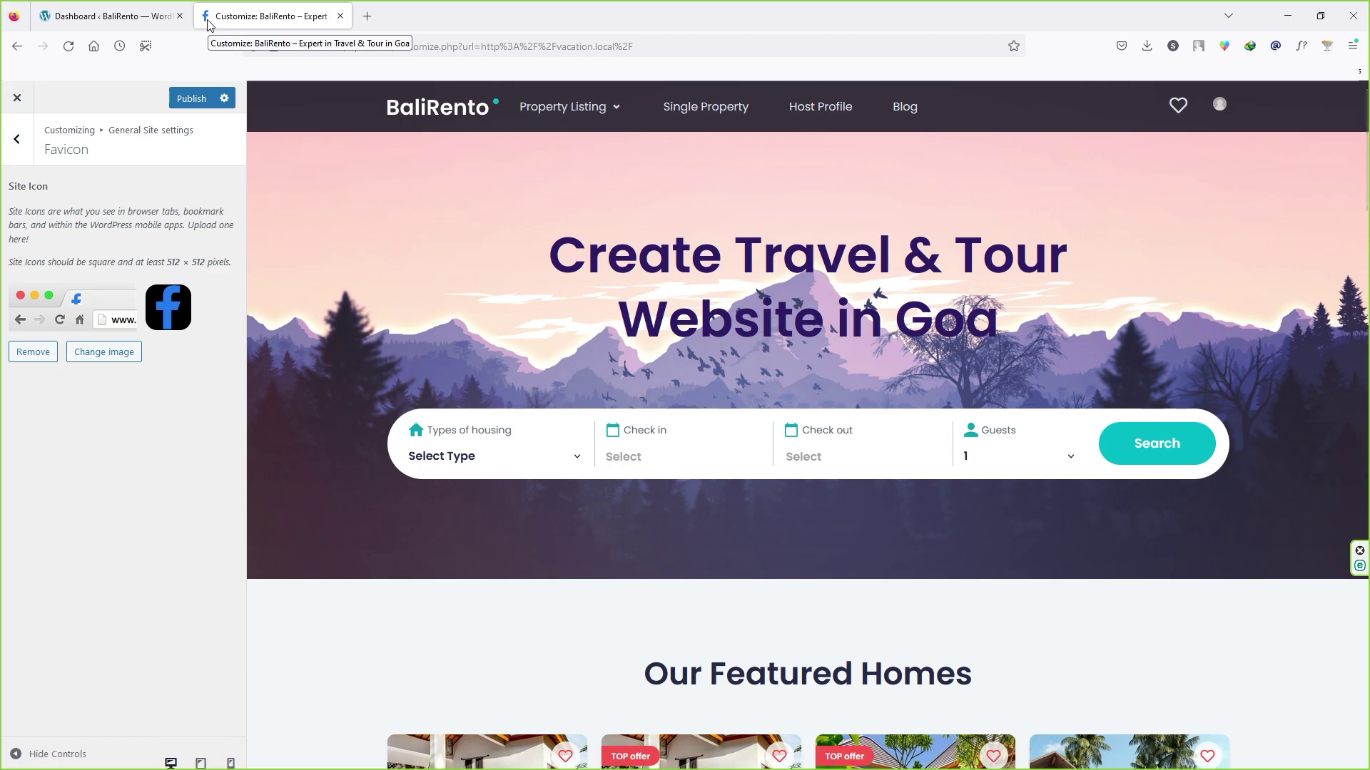
pyautogui.click(177, 100)
pyautogui.click(16, 138)
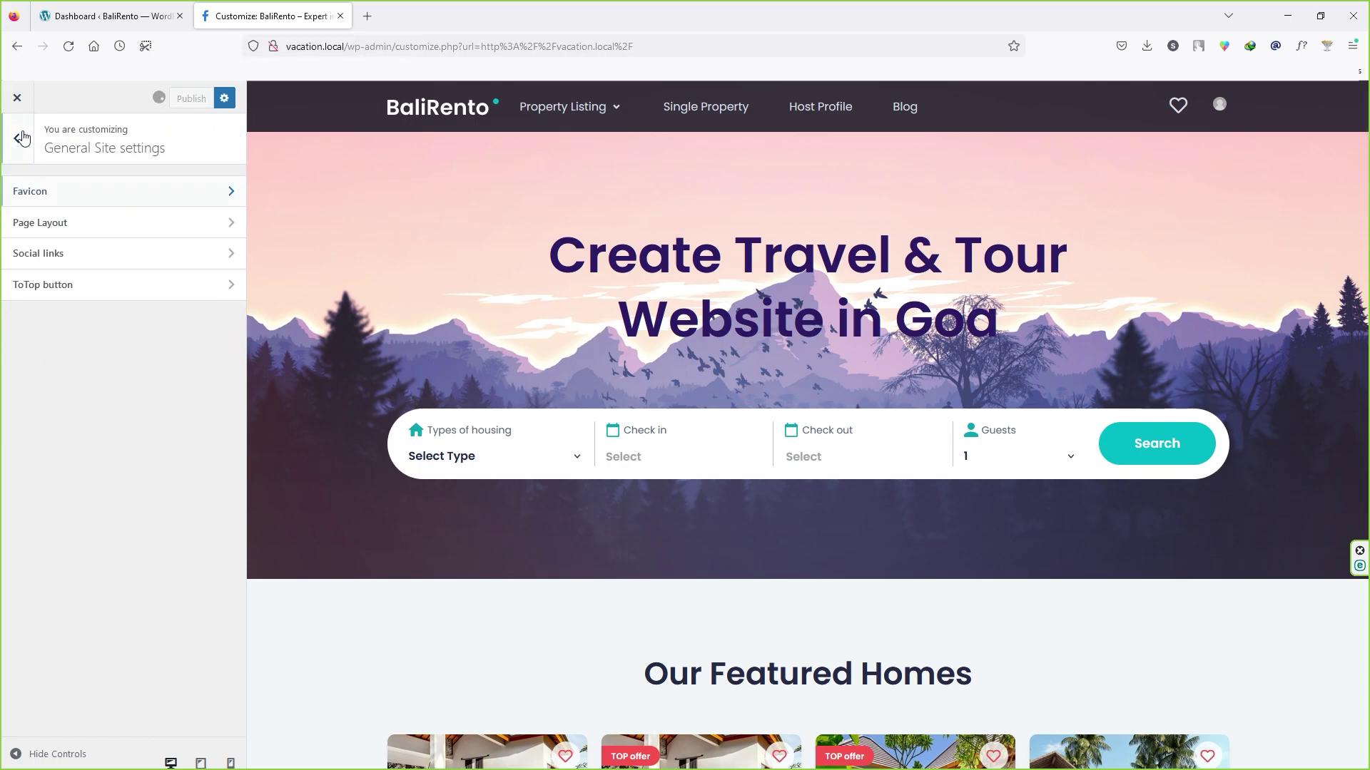
# Step: Look over the Page Layout and Social links options without changing anything
pyautogui.click(66, 229)
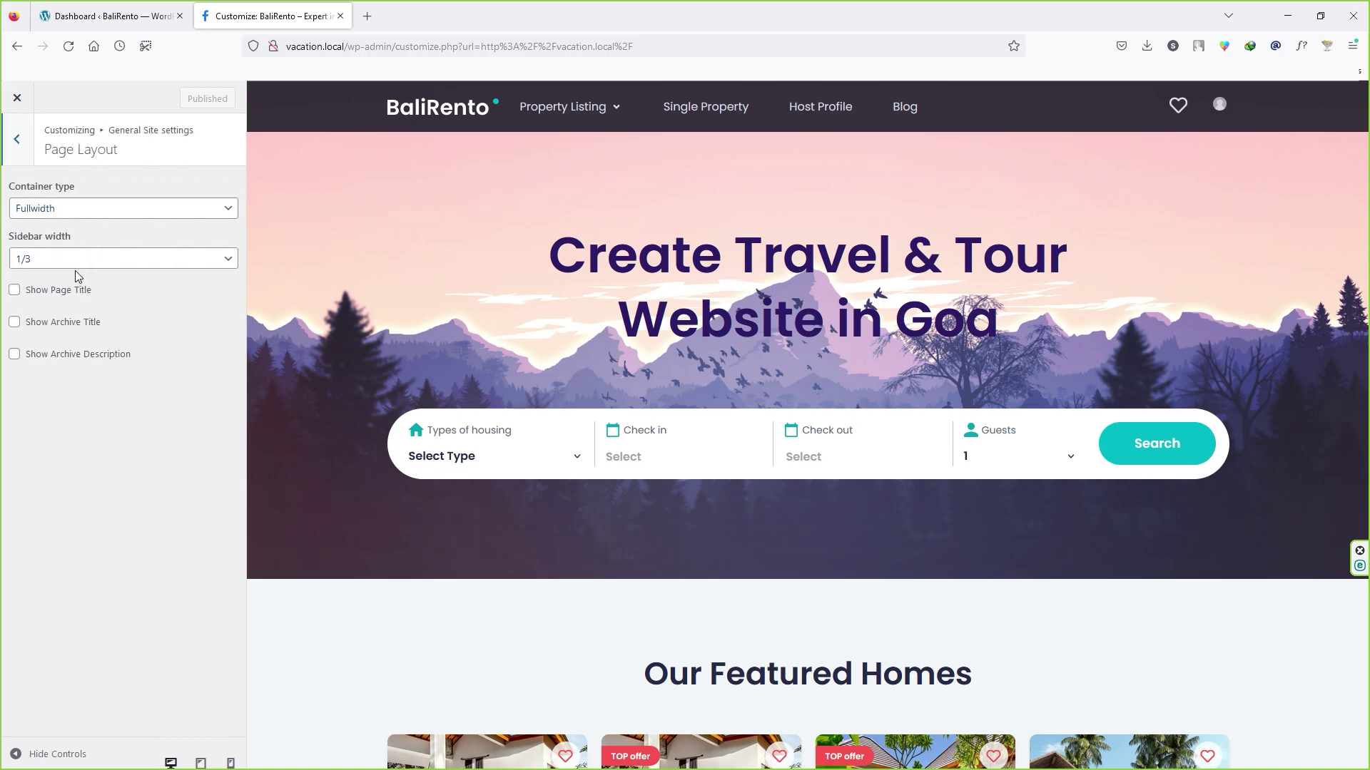
pyautogui.click(17, 145)
pyautogui.click(82, 253)
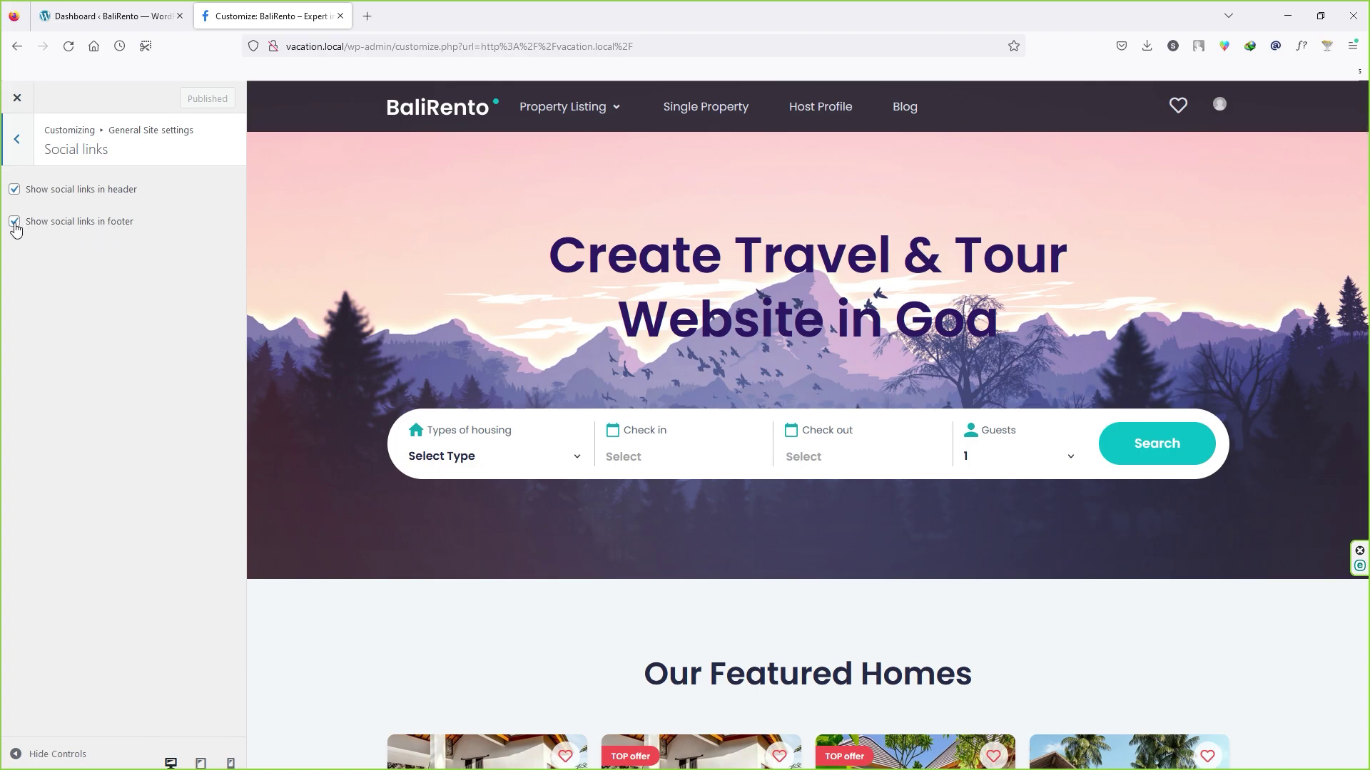
pyautogui.click(16, 139)
# Step: Switch Show ToTop button on and back off, then return to the main Customizer list
pyautogui.click(96, 285)
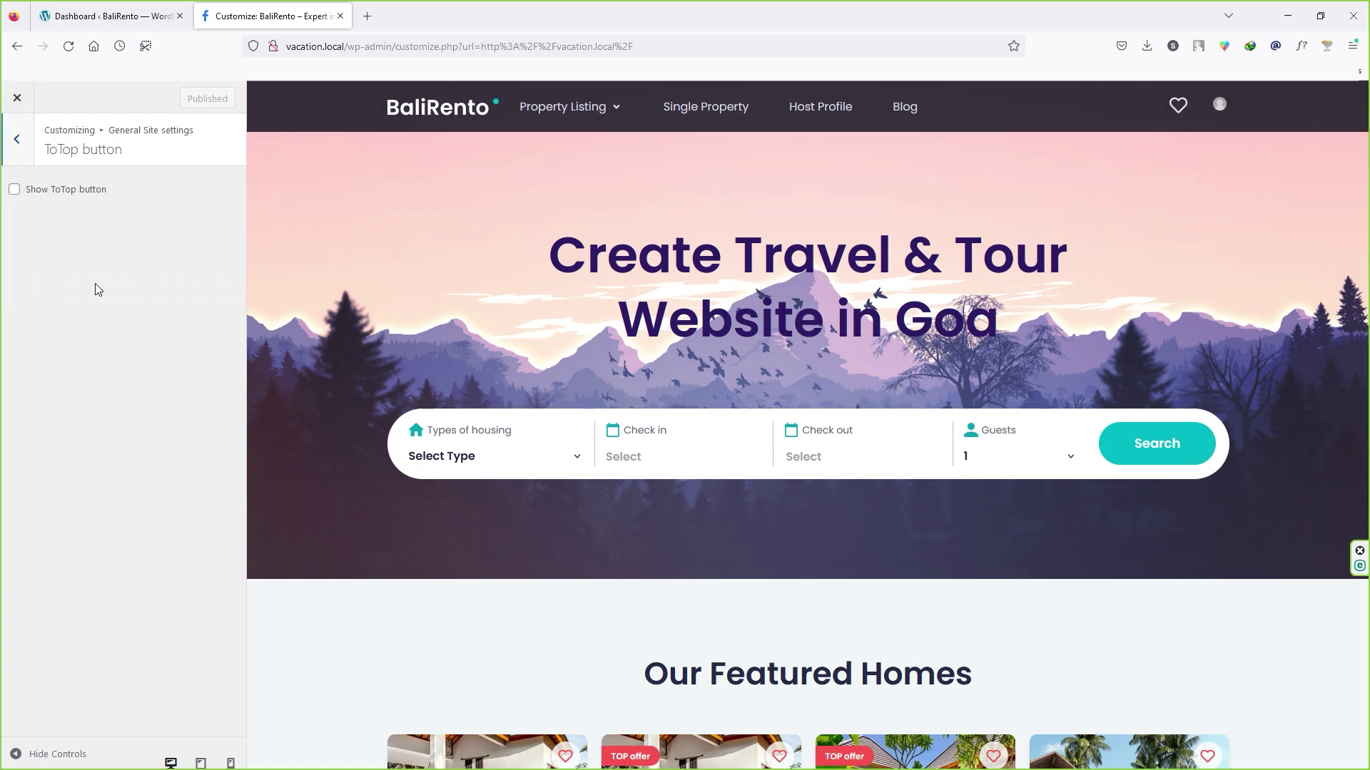
pyautogui.click(37, 192)
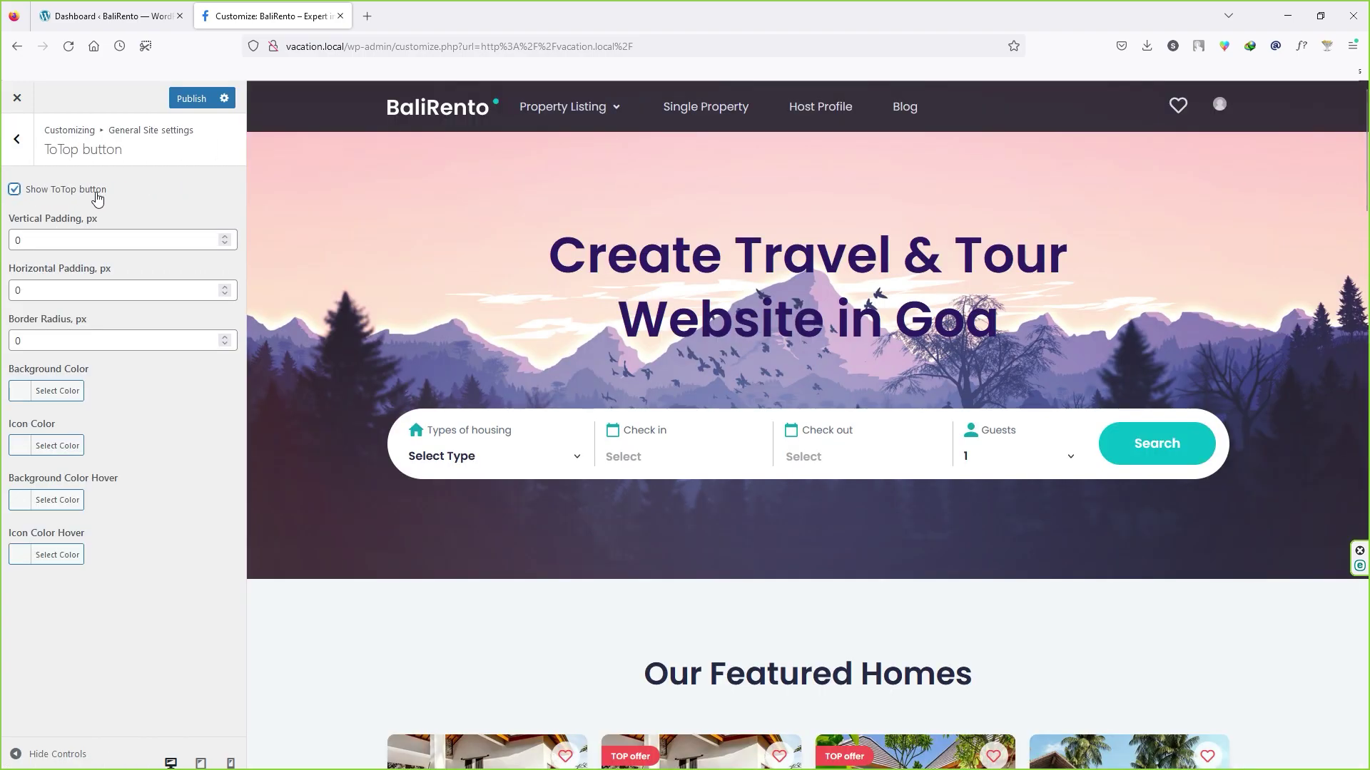
pyautogui.click(77, 191)
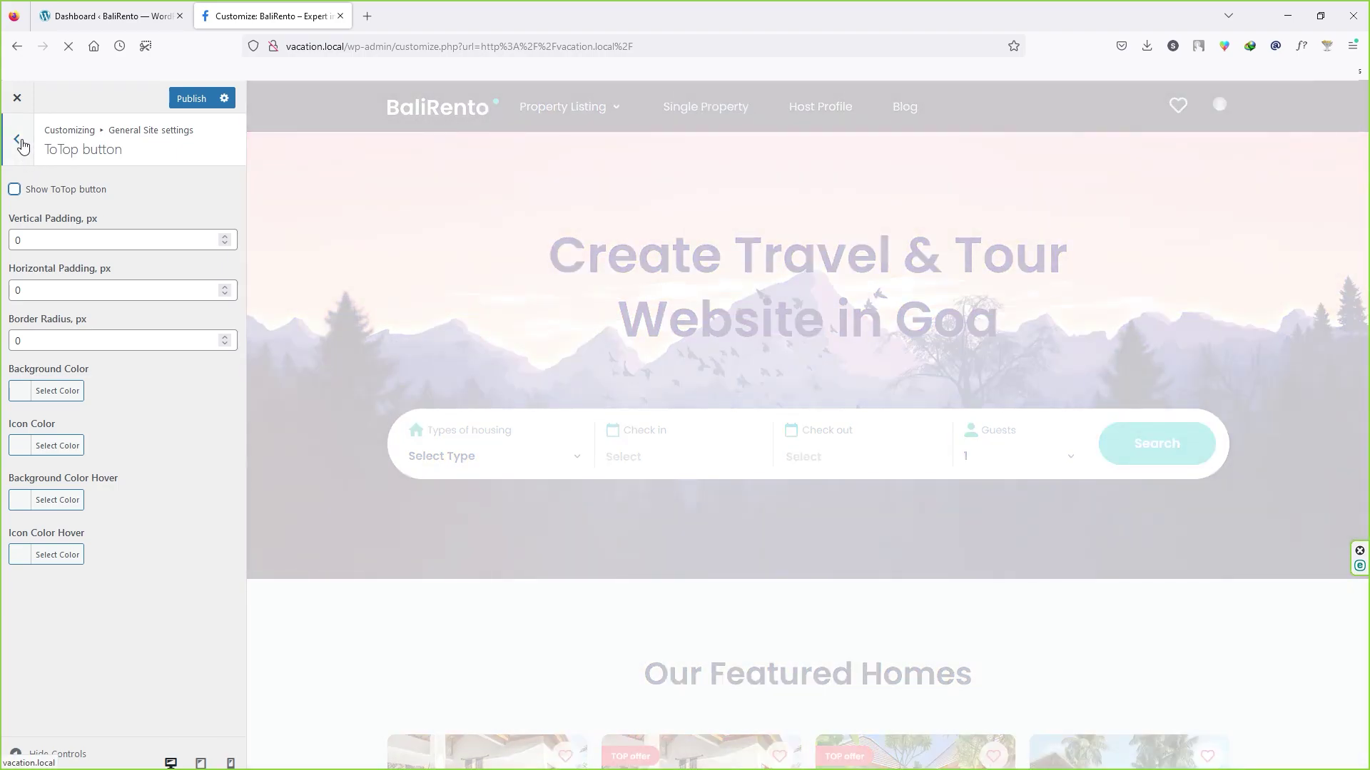
pyautogui.click(22, 145)
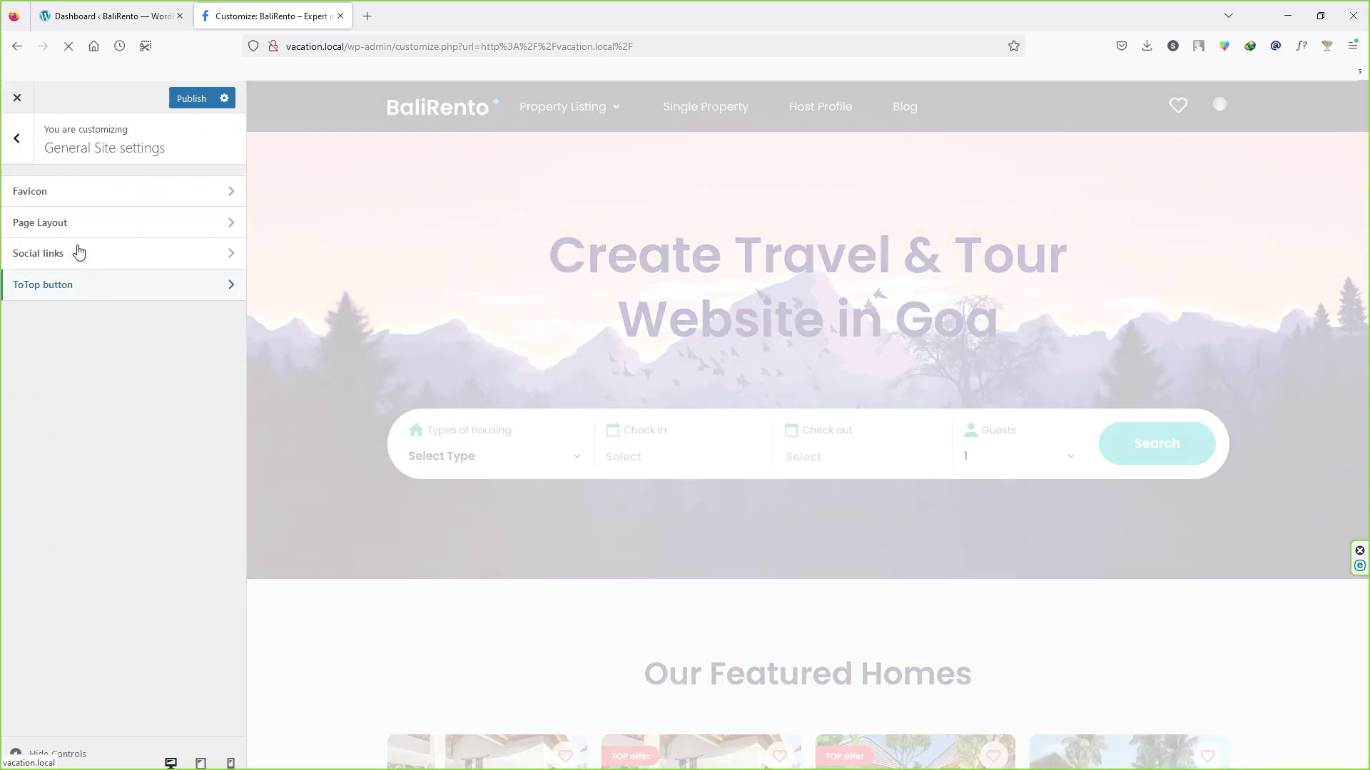
pyautogui.click(18, 140)
pyautogui.moveTo(561, 112)
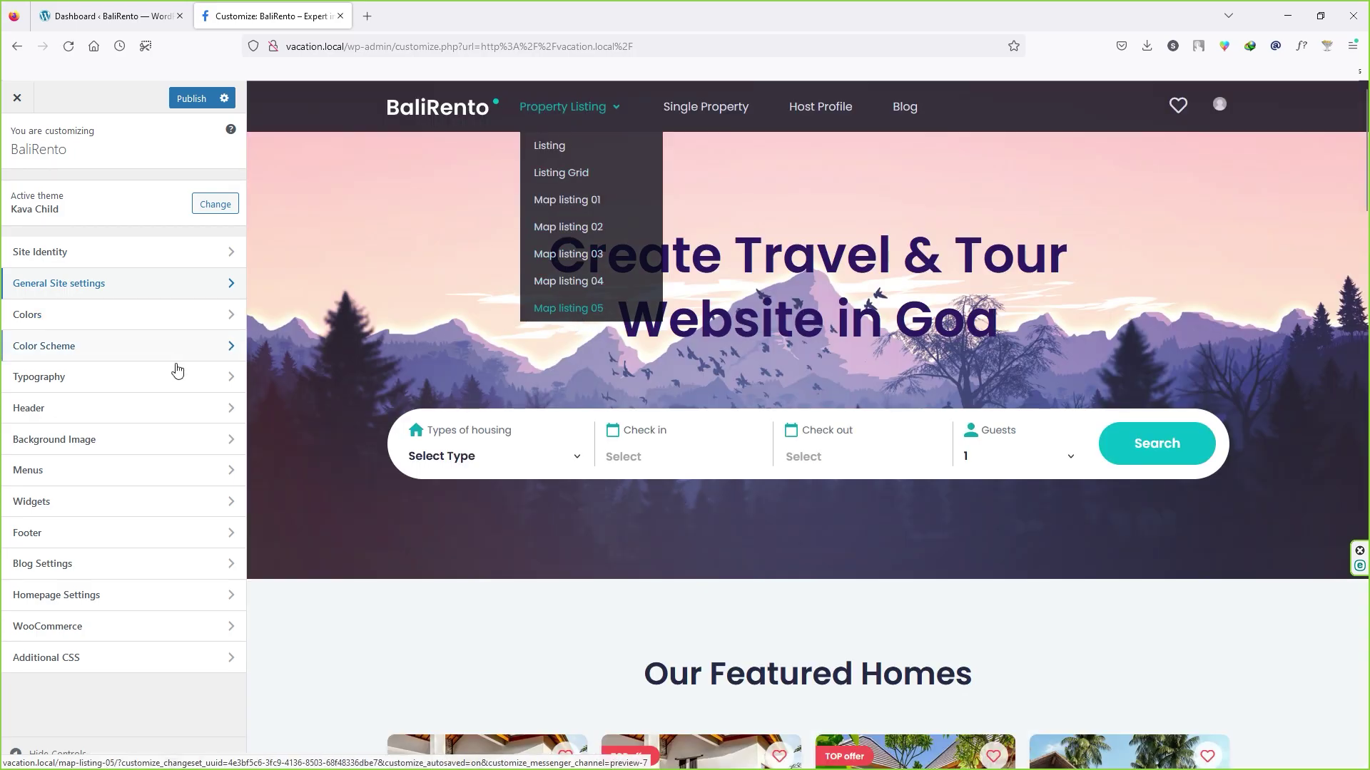
pyautogui.click(54, 471)
# Step: Check the Main location's menu under View All Locations, leaving it unchanged, then reopen the Main menu
pyautogui.click(61, 212)
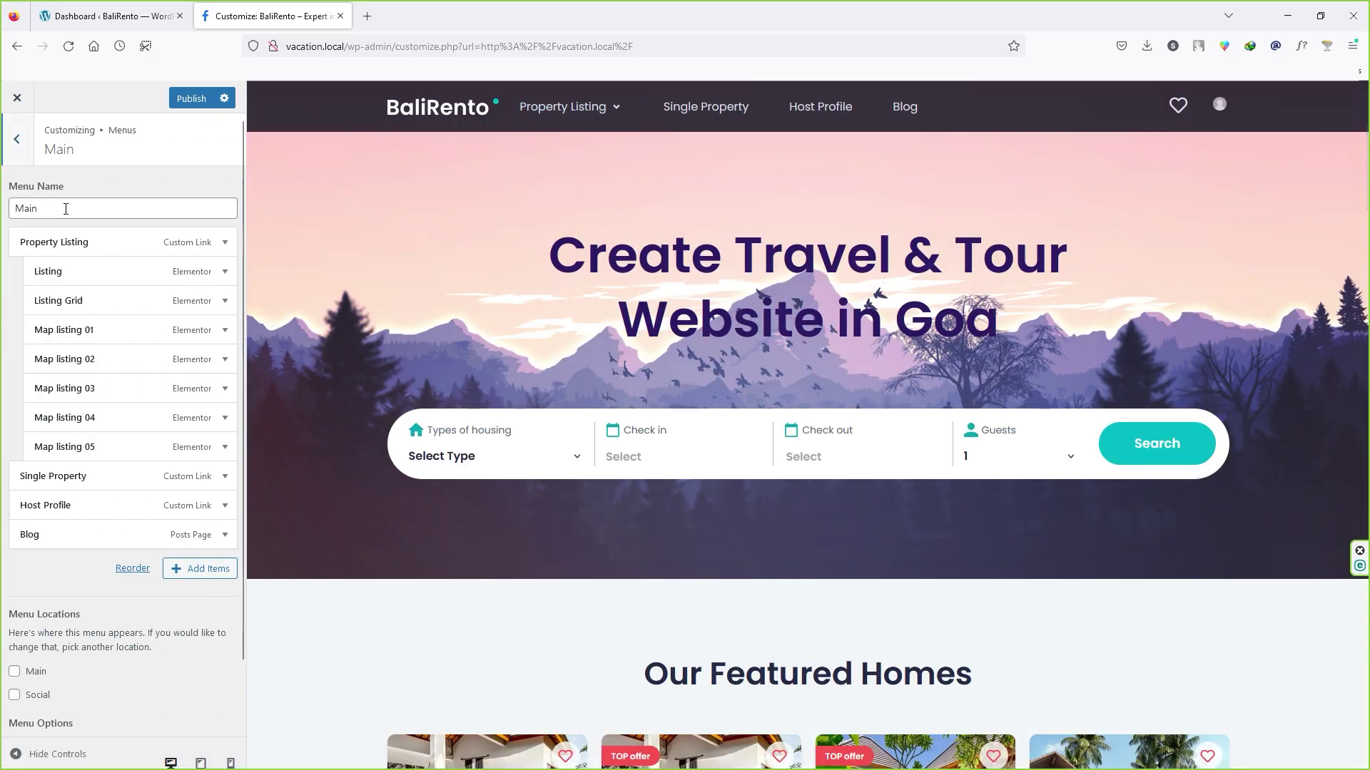
pyautogui.click(19, 139)
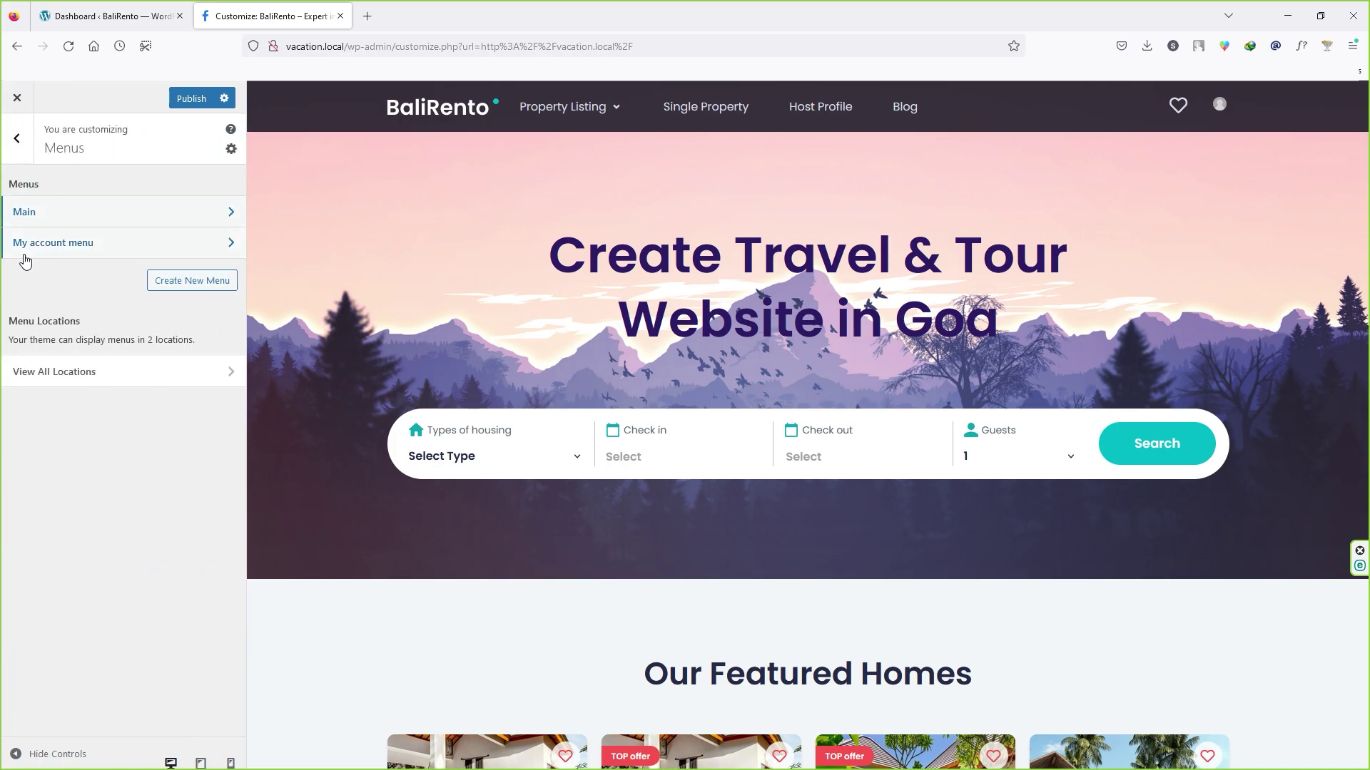
pyautogui.click(143, 374)
pyautogui.click(120, 323)
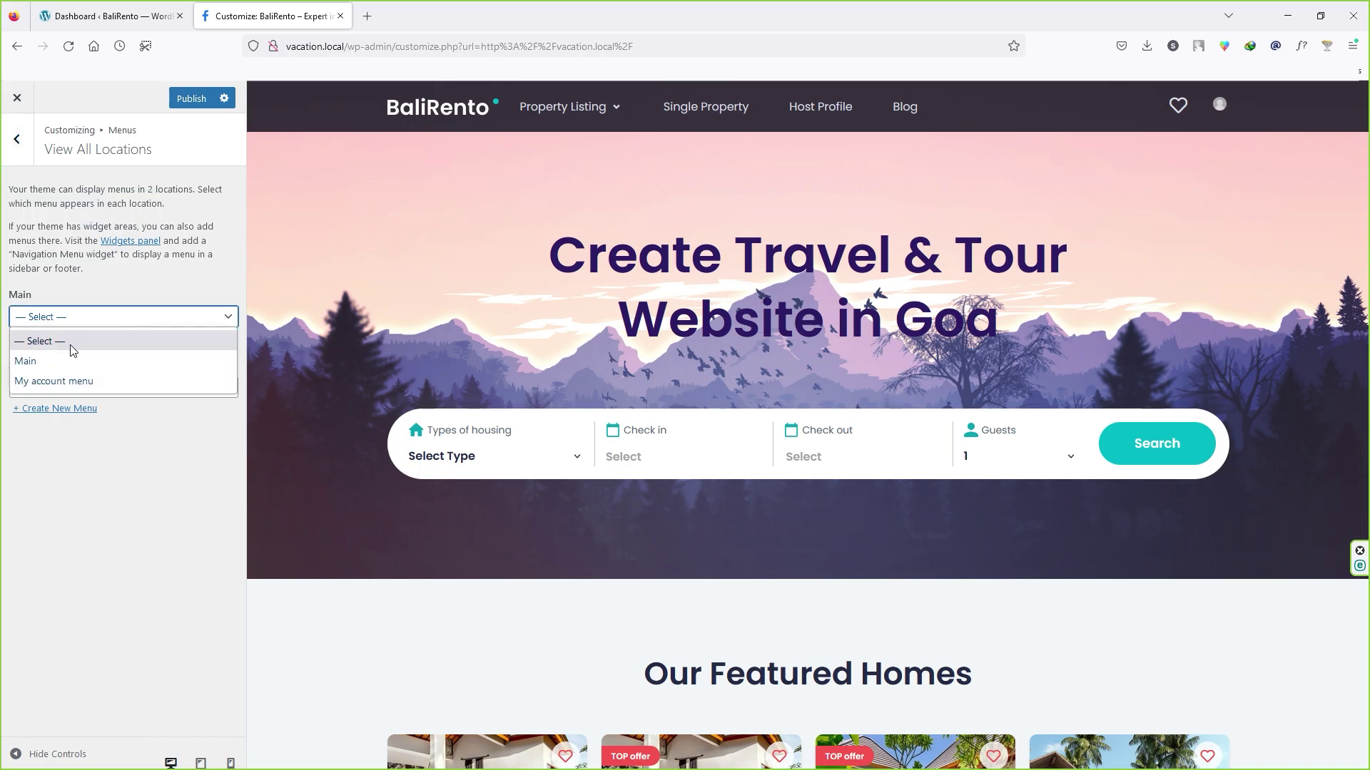
pyautogui.click(37, 302)
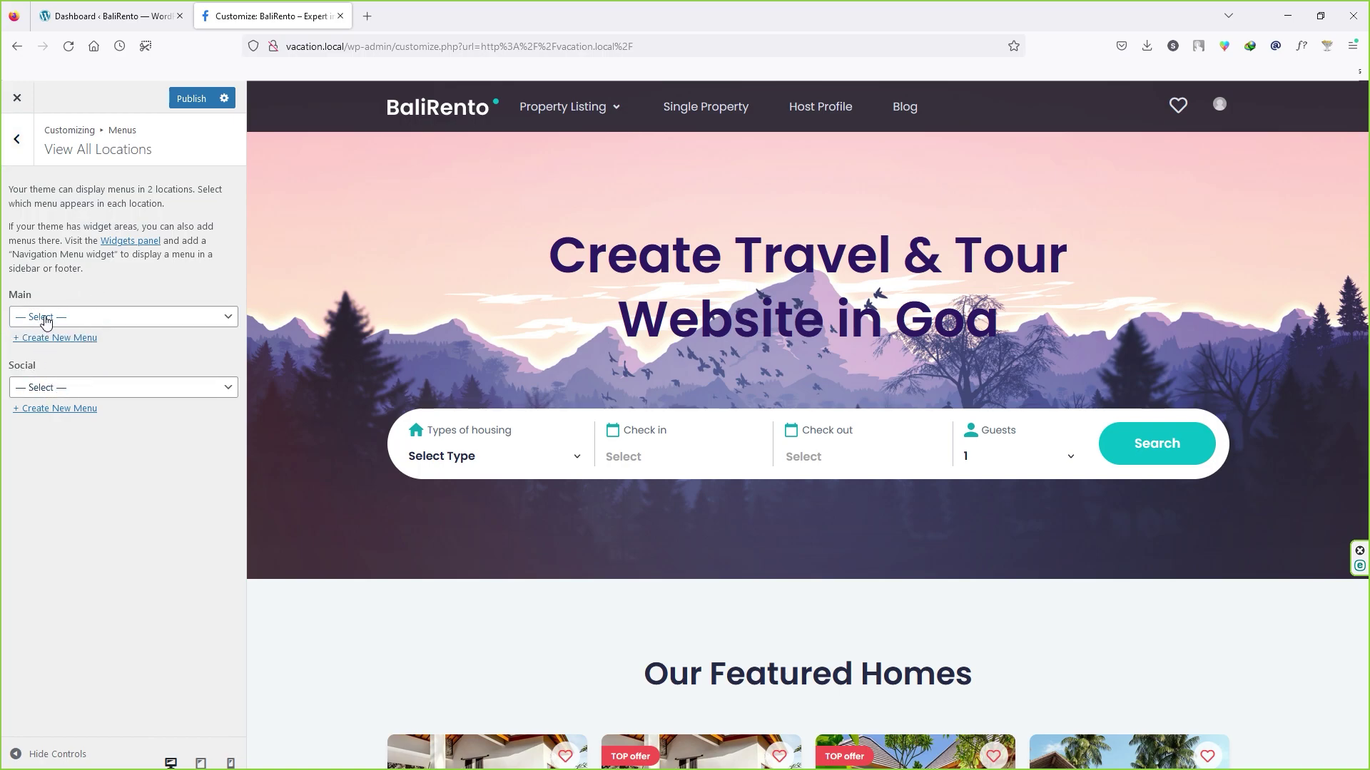
pyautogui.click(28, 152)
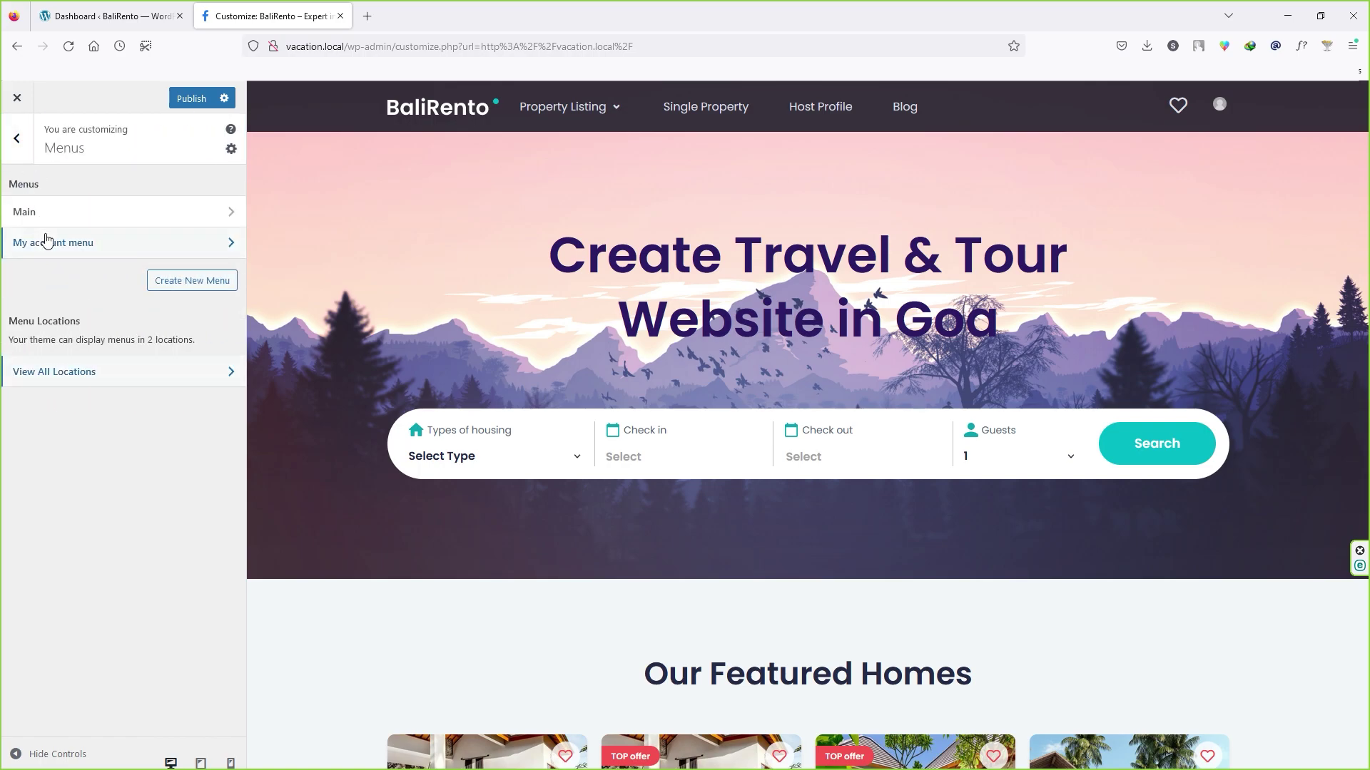
pyautogui.click(43, 212)
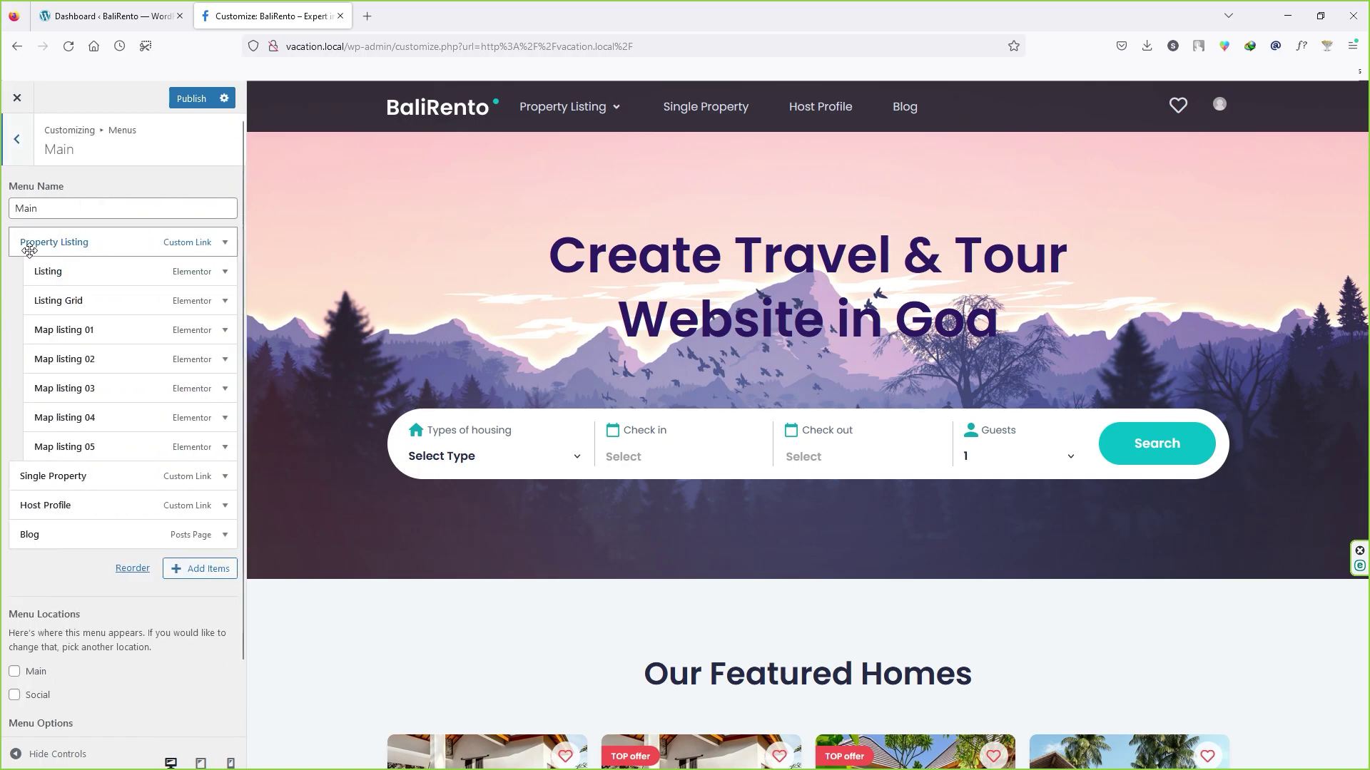
pyautogui.moveTo(576, 112)
pyautogui.moveTo(605, 115)
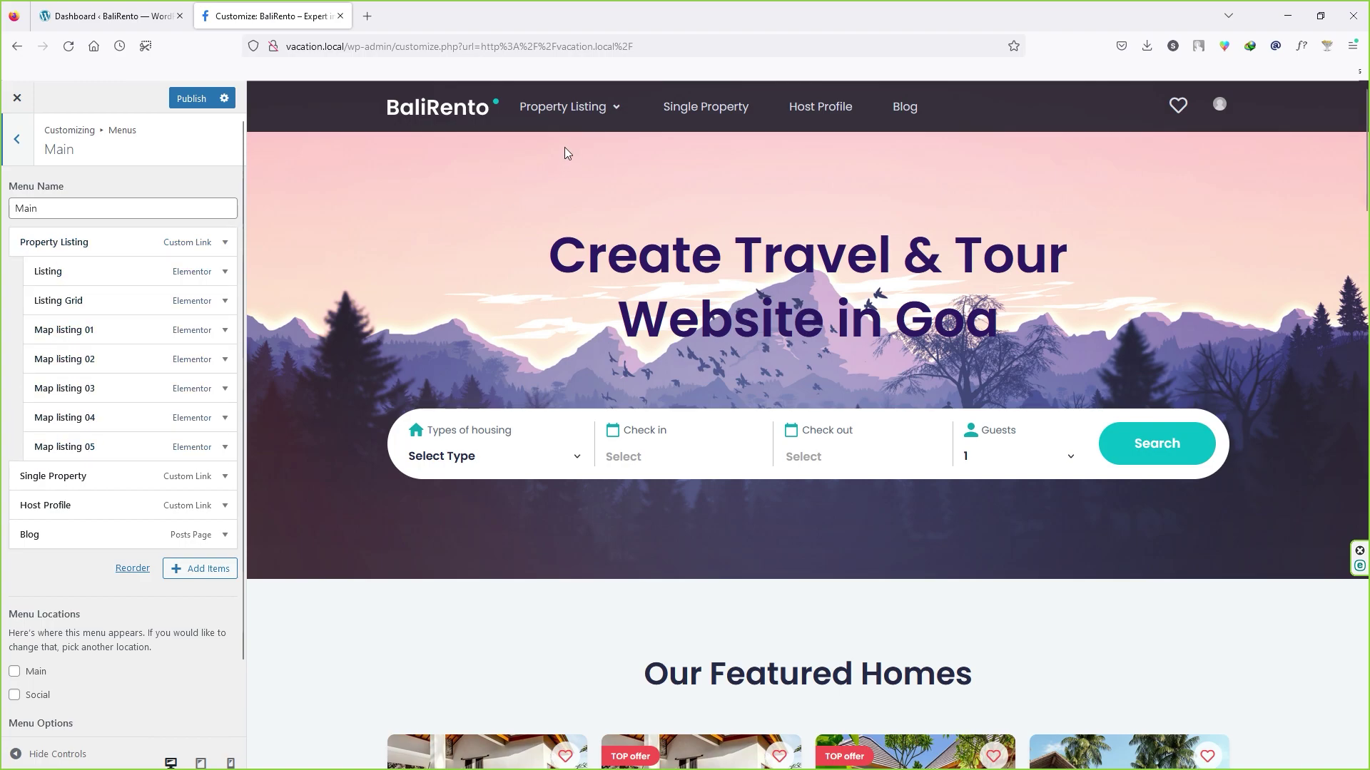
pyautogui.moveTo(580, 214)
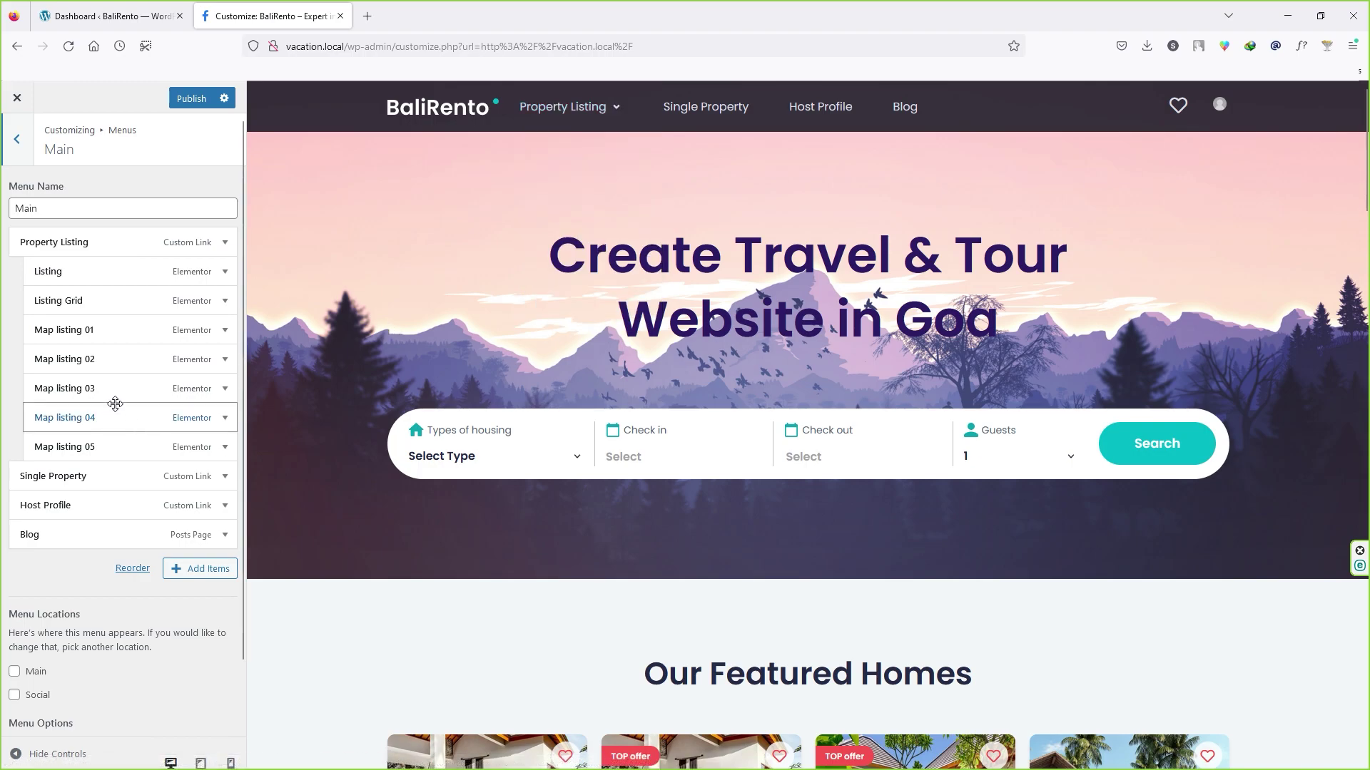
# Step: Add the post '7 Important Facts That You Should Know About Rentals' from Posts, place it under Map listing 05, and publish
pyautogui.click(203, 570)
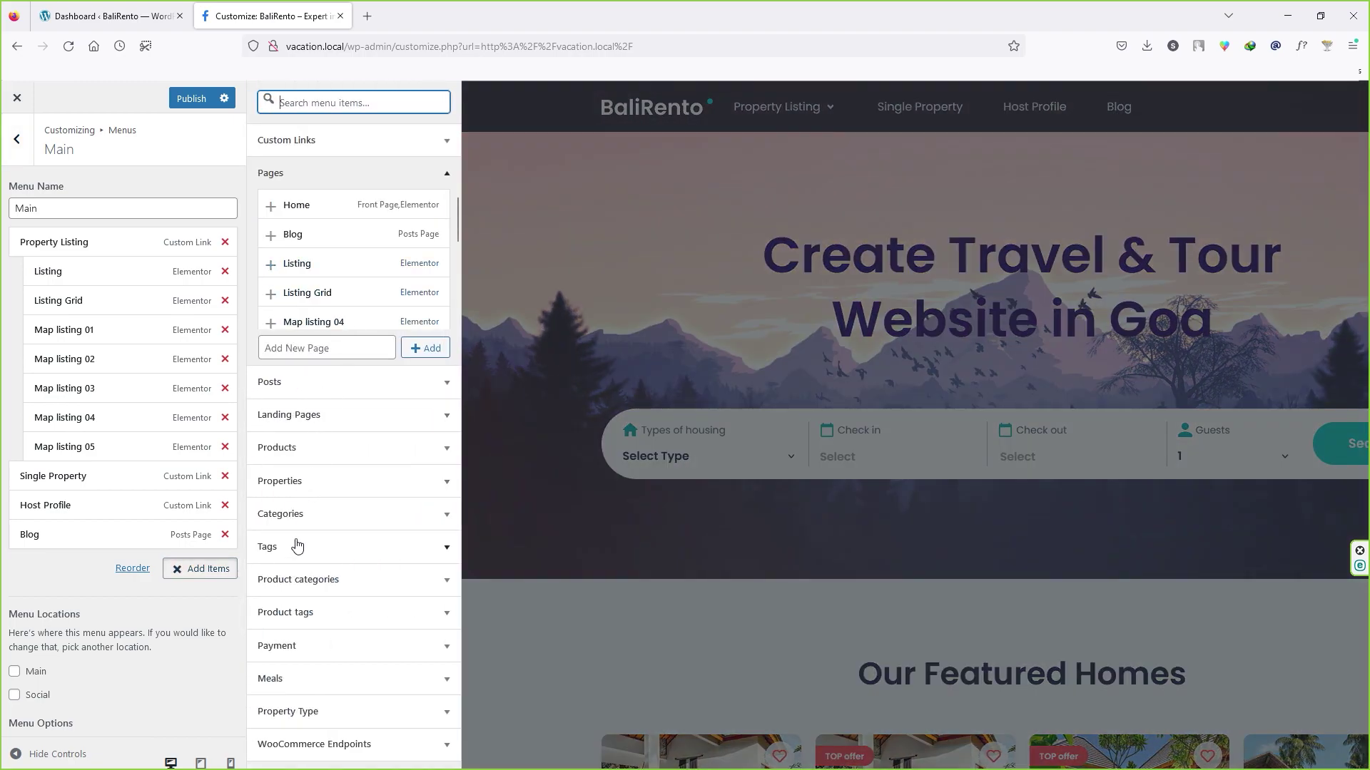
pyautogui.click(315, 515)
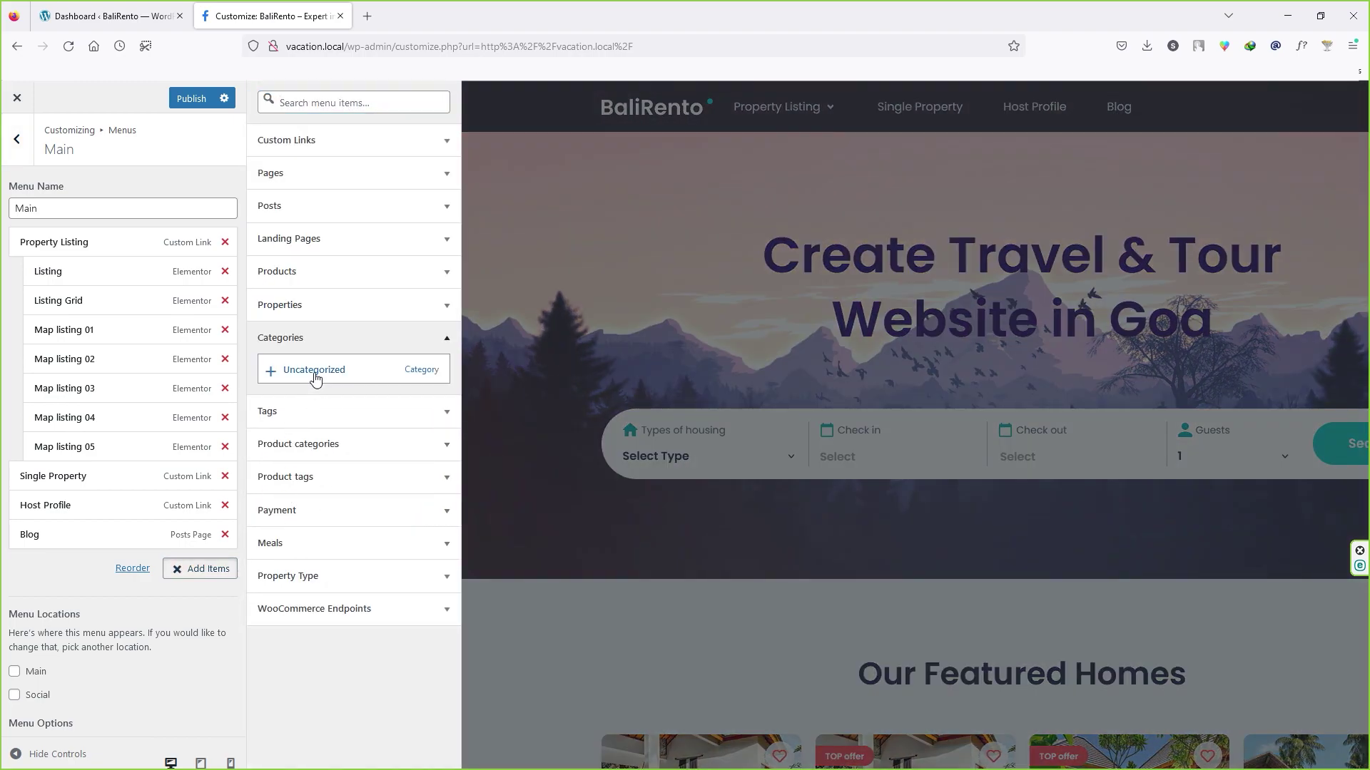
pyautogui.click(321, 272)
pyautogui.click(307, 207)
pyautogui.click(306, 246)
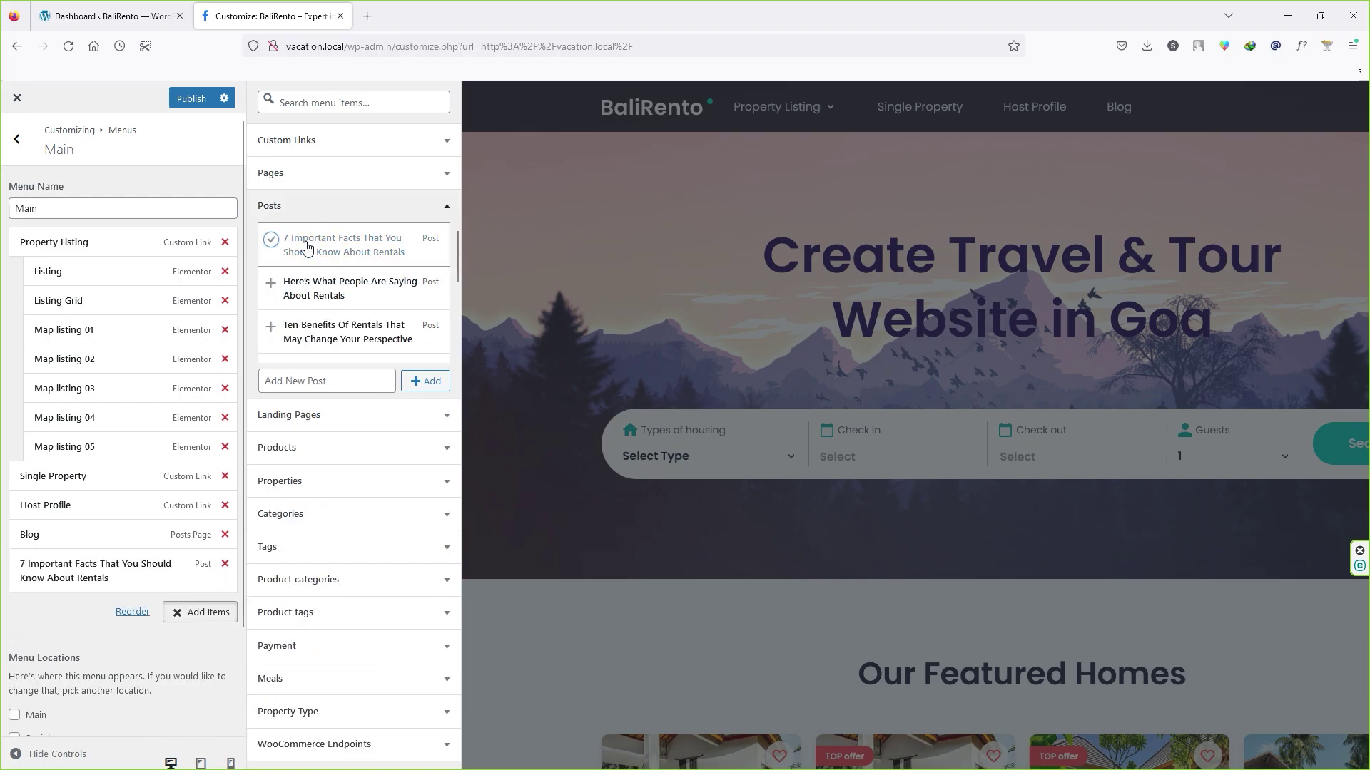
pyautogui.click(826, 299)
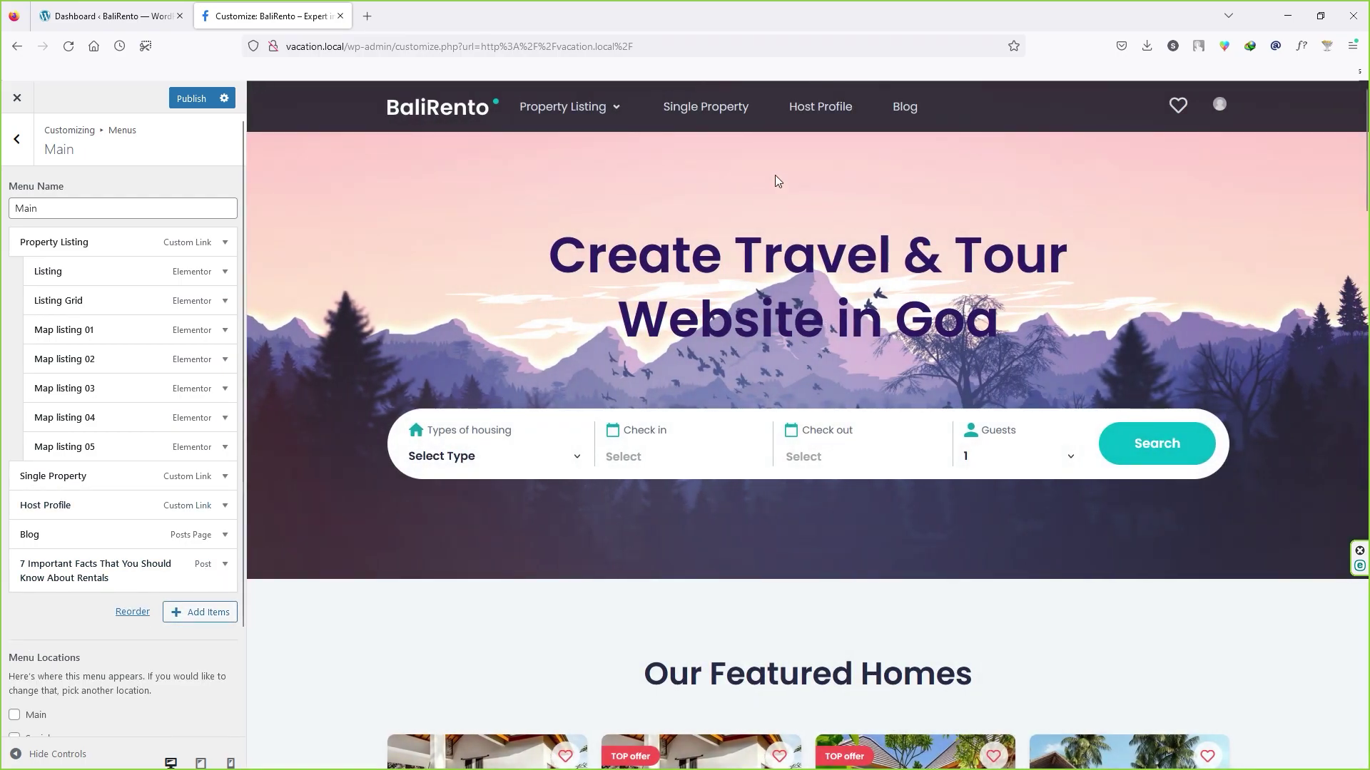
pyautogui.moveTo(130, 565); pyautogui.dragTo(129, 474)
pyautogui.click(191, 98)
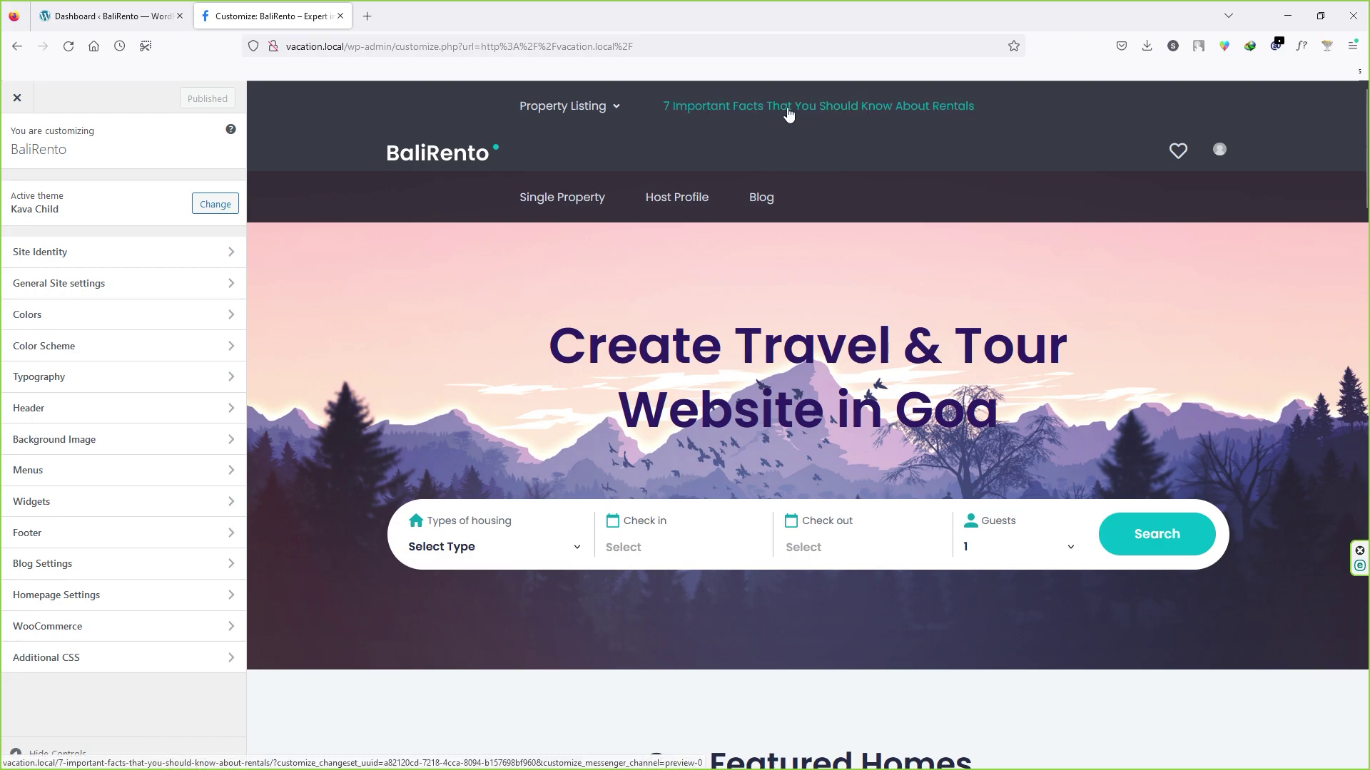
# Step: Remove the '7 Important Facts' item from the Main menu
pyautogui.click(59, 481)
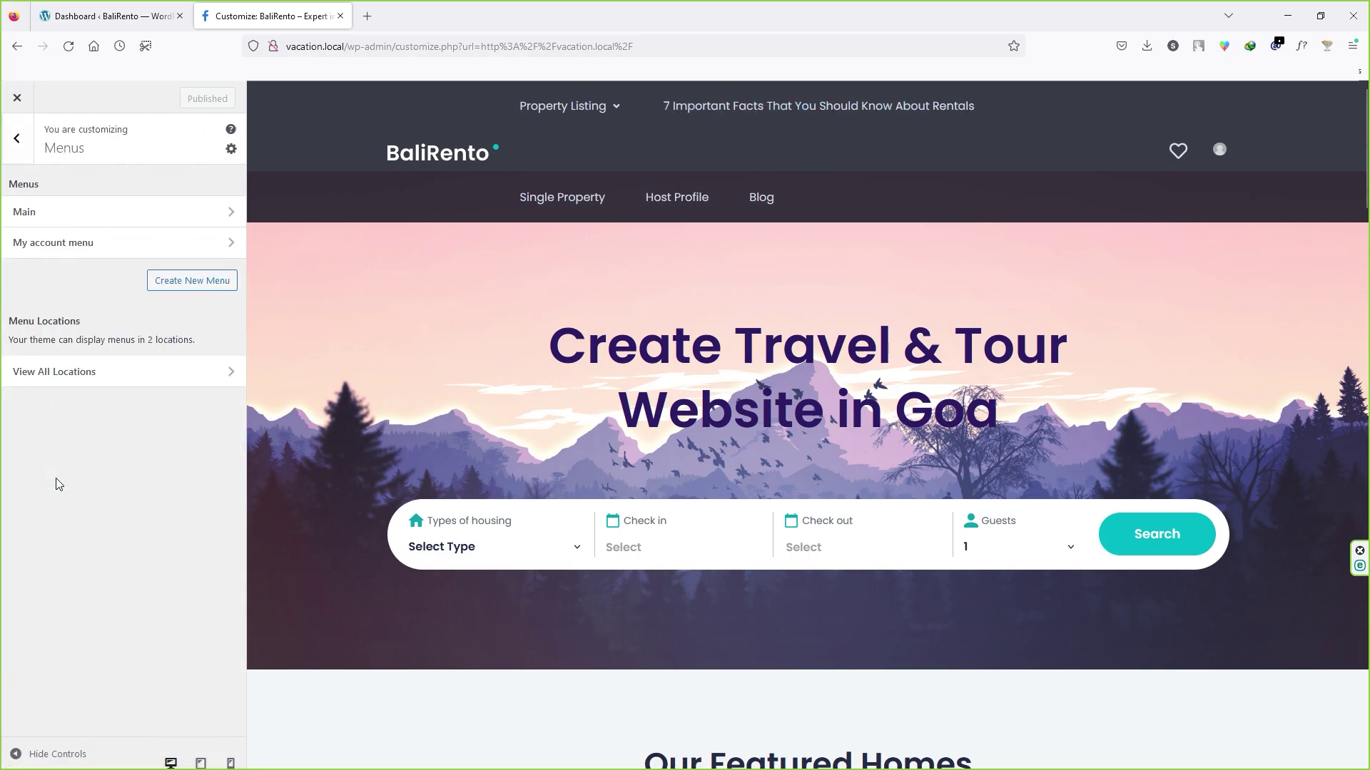
pyautogui.click(95, 212)
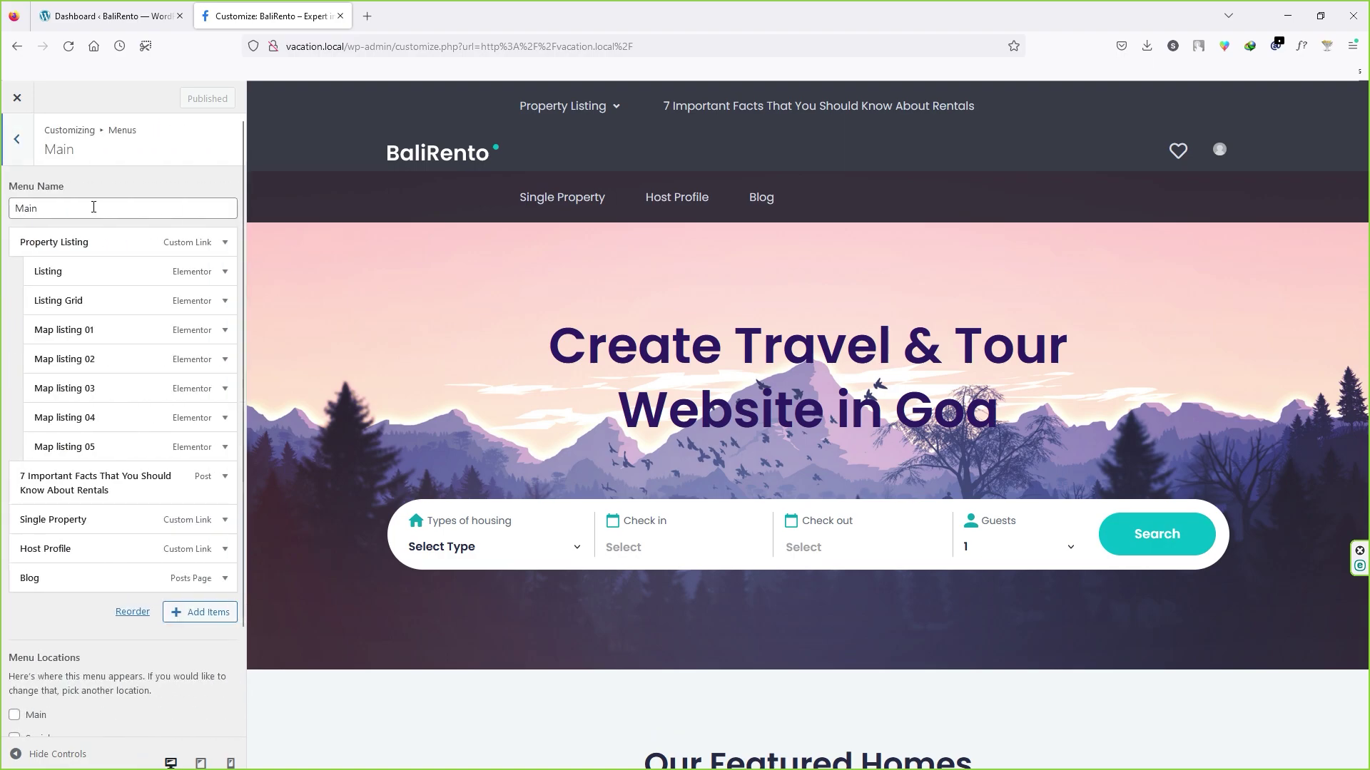
pyautogui.click(74, 486)
pyautogui.scroll(-3, 43, 642)
pyautogui.click(40, 688)
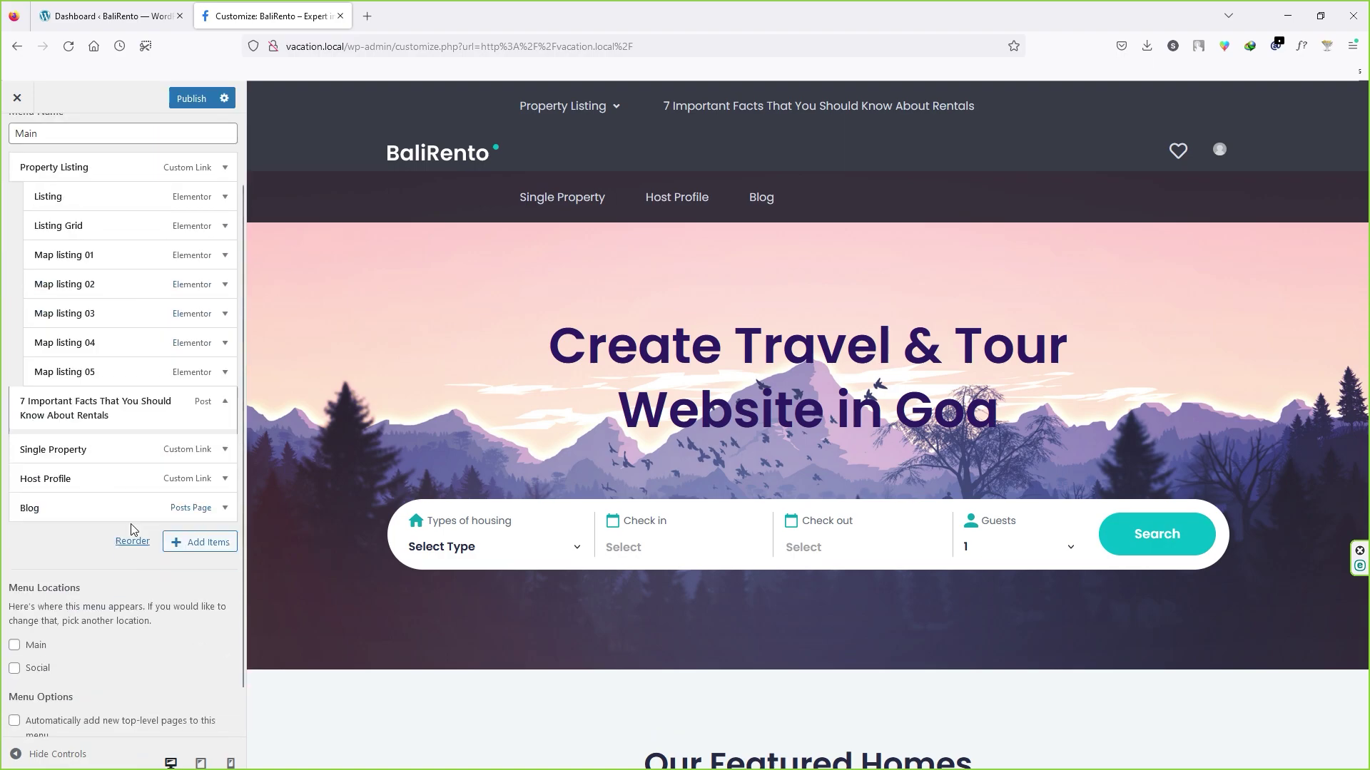
# Step: Add the PayPal payment link to the Main menu and publish
pyautogui.click(207, 494)
pyautogui.click(285, 644)
pyautogui.click(274, 564)
pyautogui.click(34, 525)
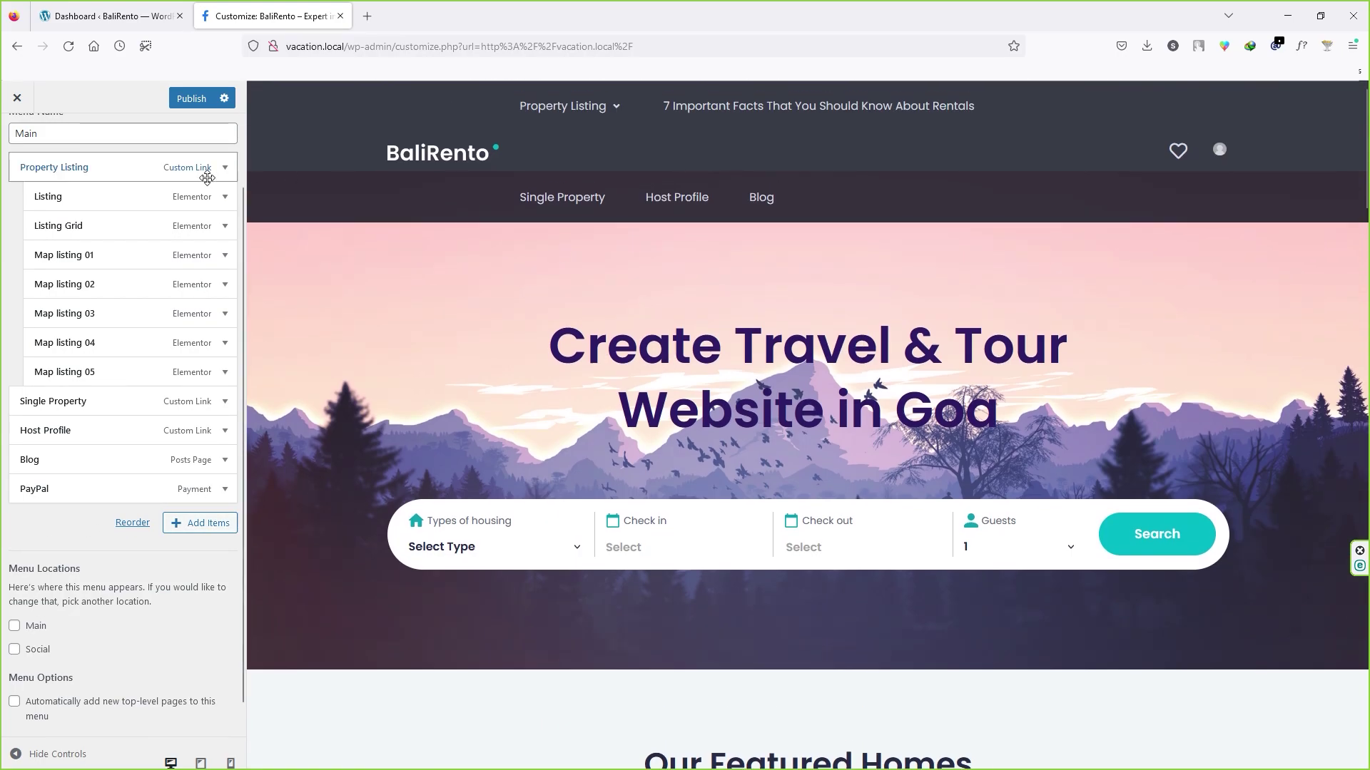
pyautogui.click(204, 103)
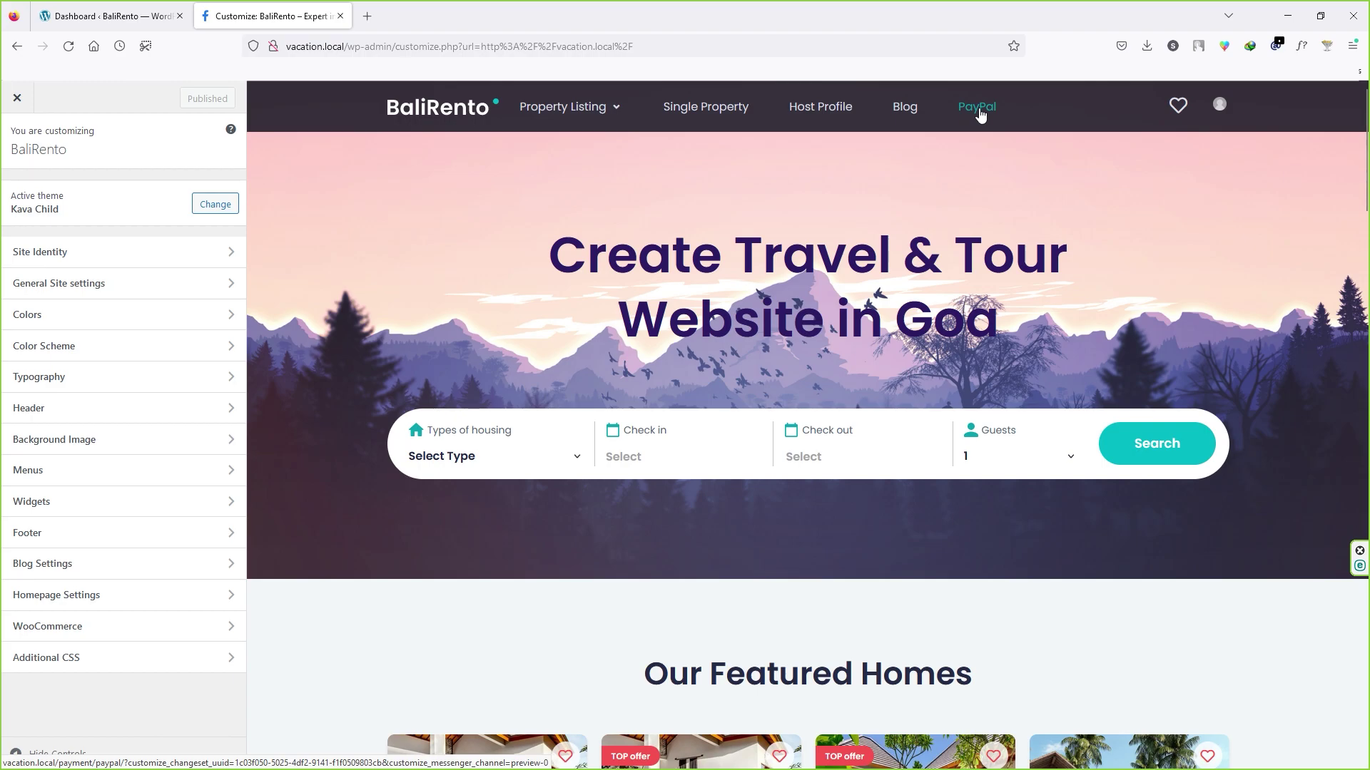
# Step: Nest PayPal under Blog in the Main menu, publish, and reload the preview
pyautogui.click(67, 468)
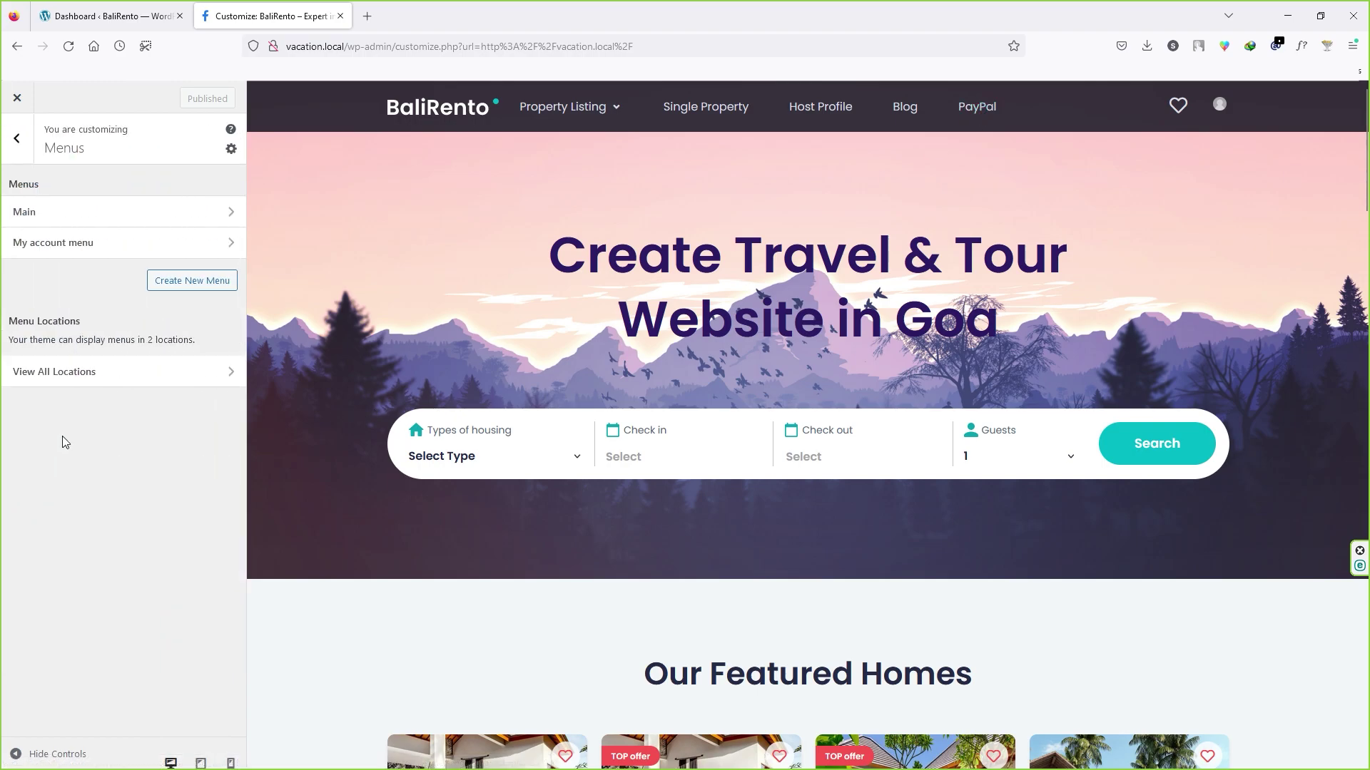
pyautogui.click(69, 216)
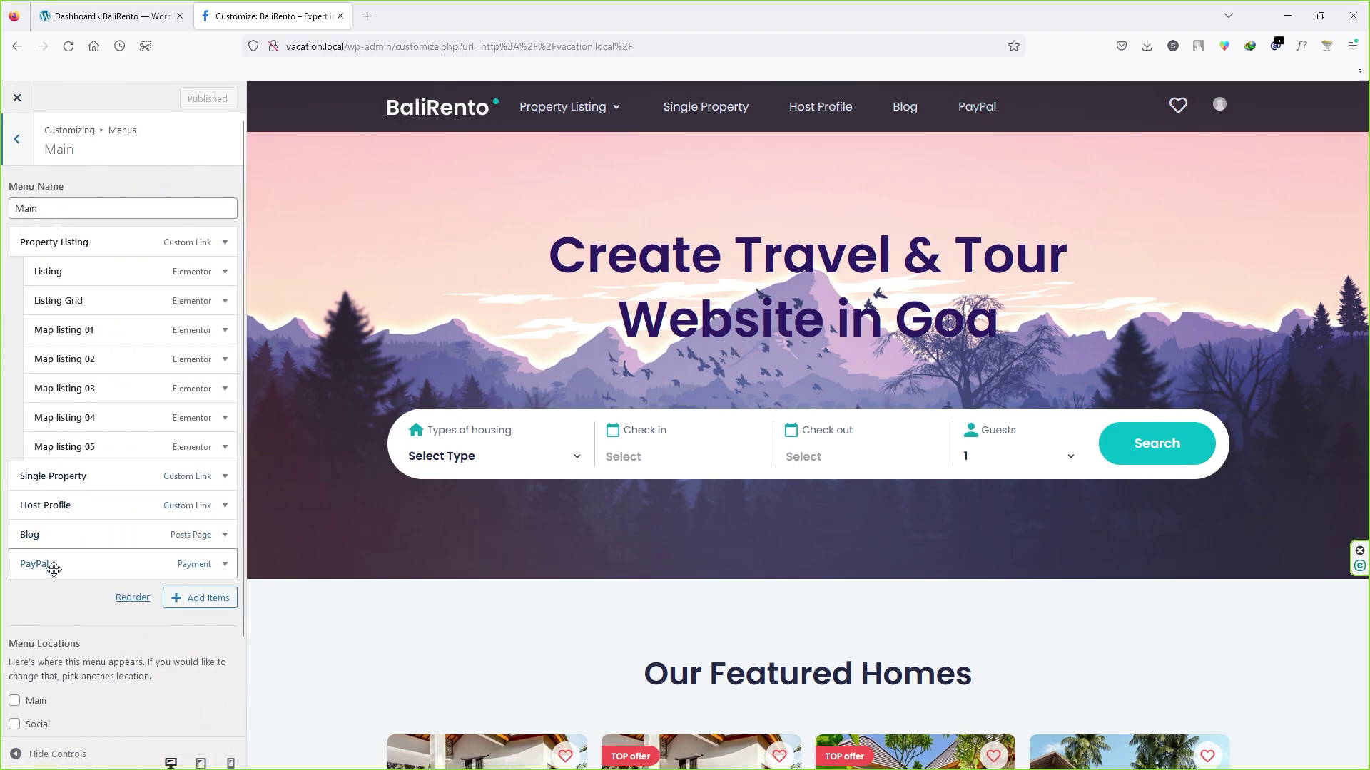
pyautogui.moveTo(40, 563); pyautogui.dragTo(51, 563)
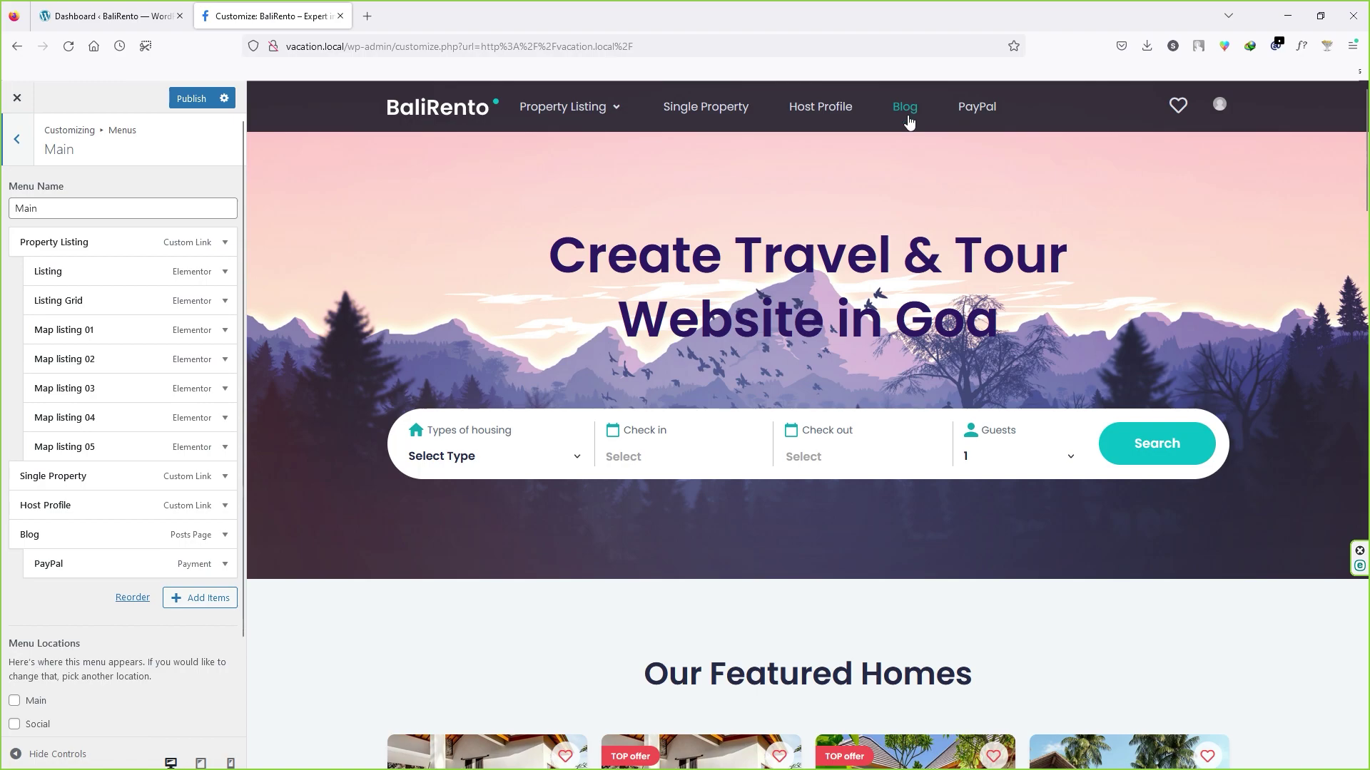
pyautogui.click(191, 98)
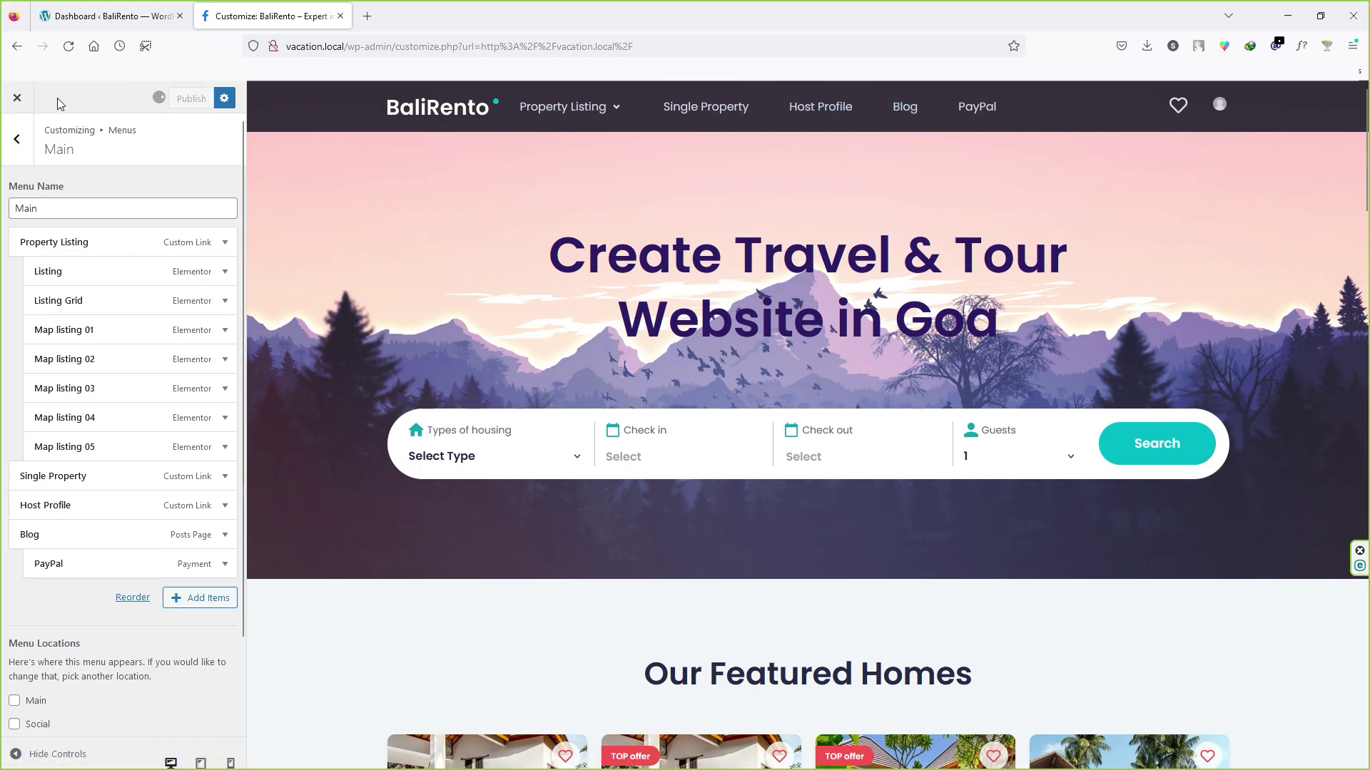
pyautogui.click(69, 47)
pyautogui.moveTo(922, 109)
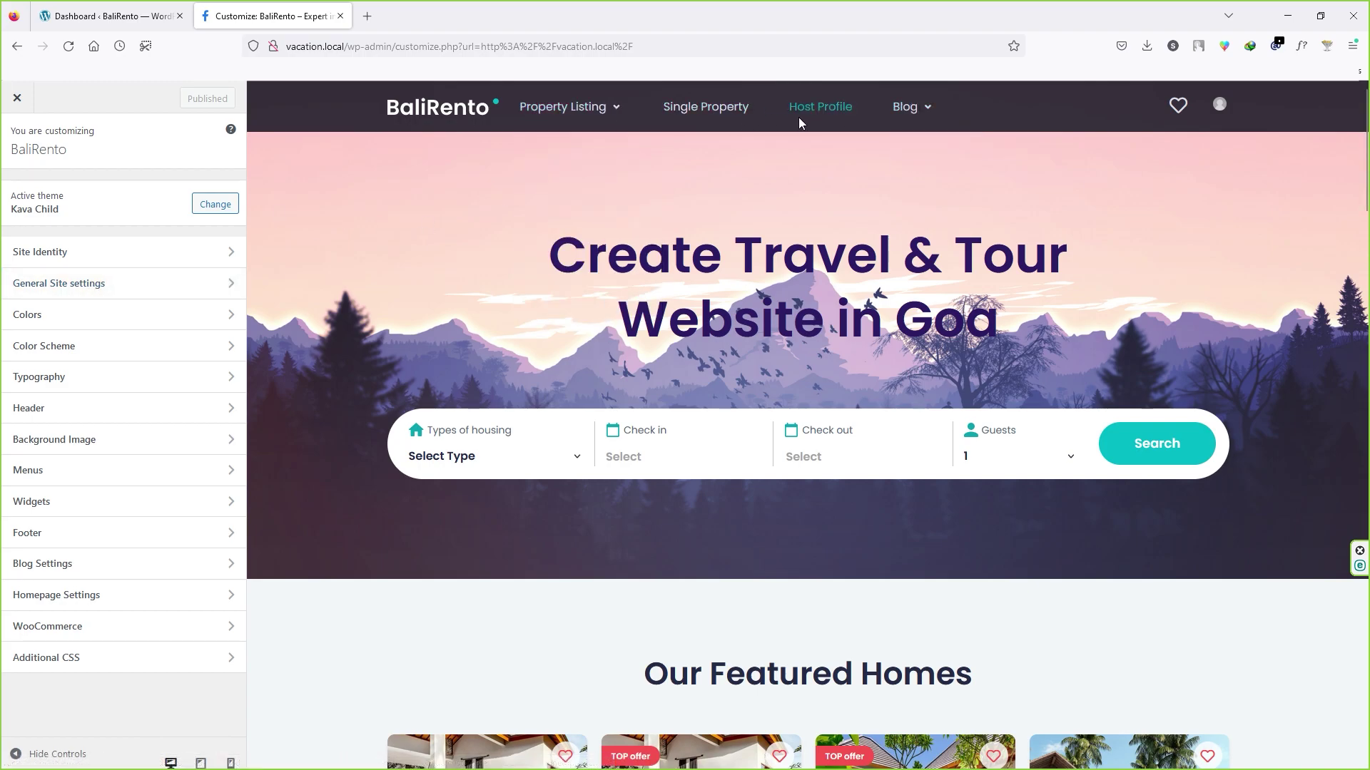
# Step: Remove Listing Grid and Single Property from the Main menu, publish, and reload the preview
pyautogui.click(53, 471)
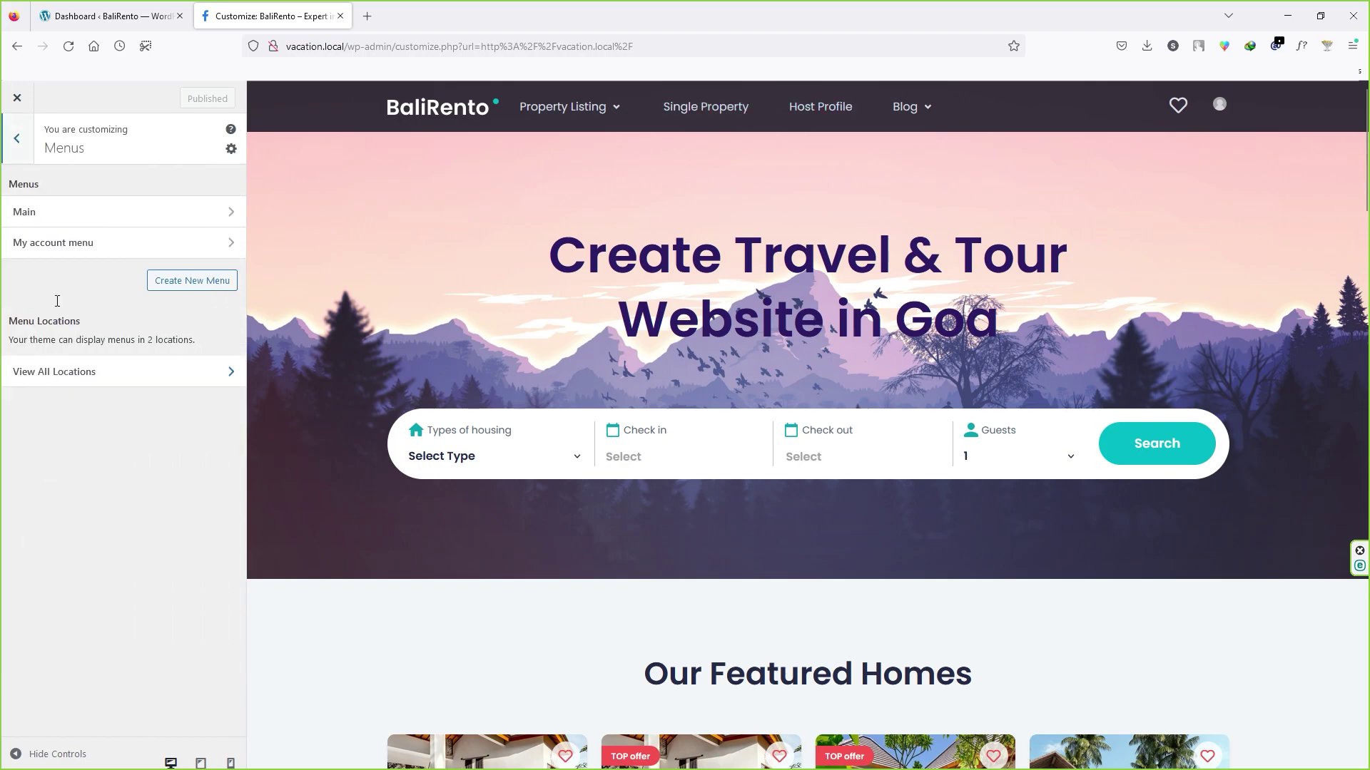
pyautogui.click(64, 214)
pyautogui.click(195, 300)
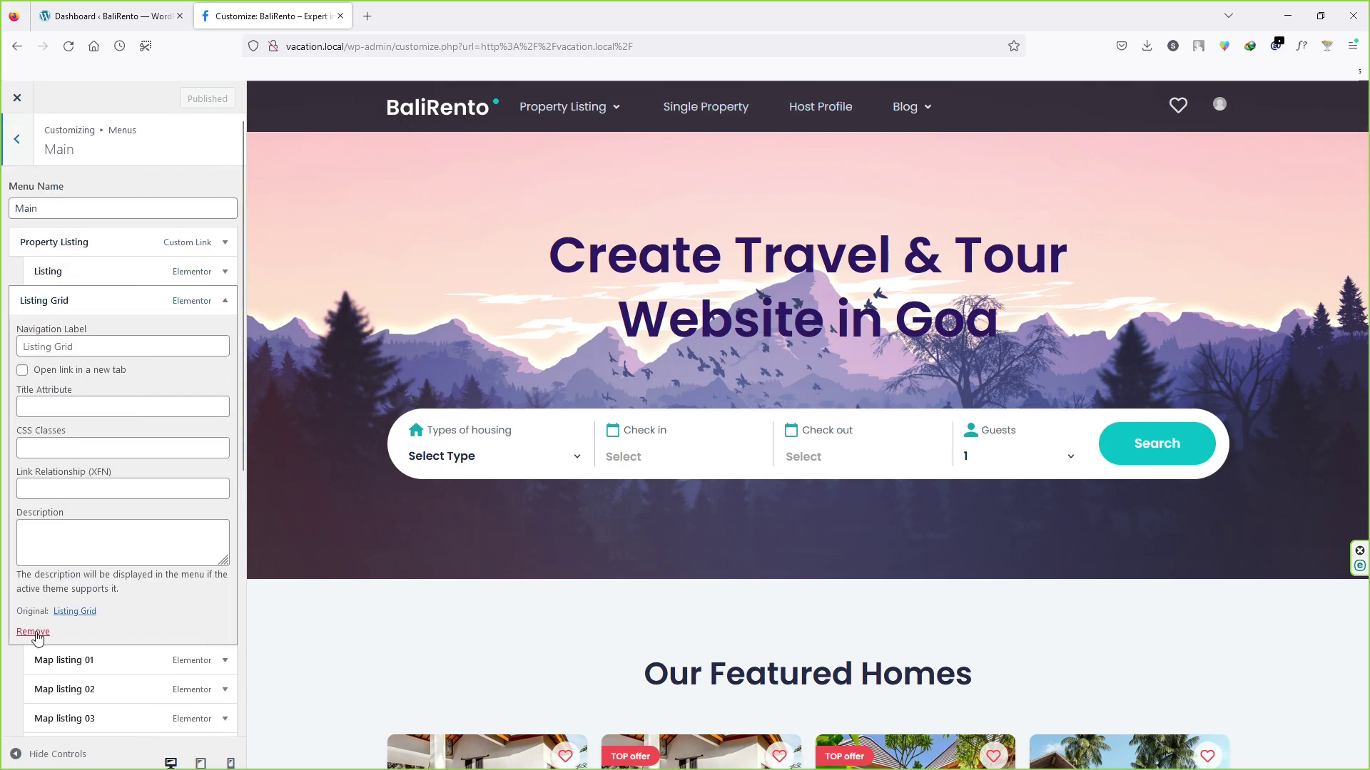
pyautogui.click(37, 634)
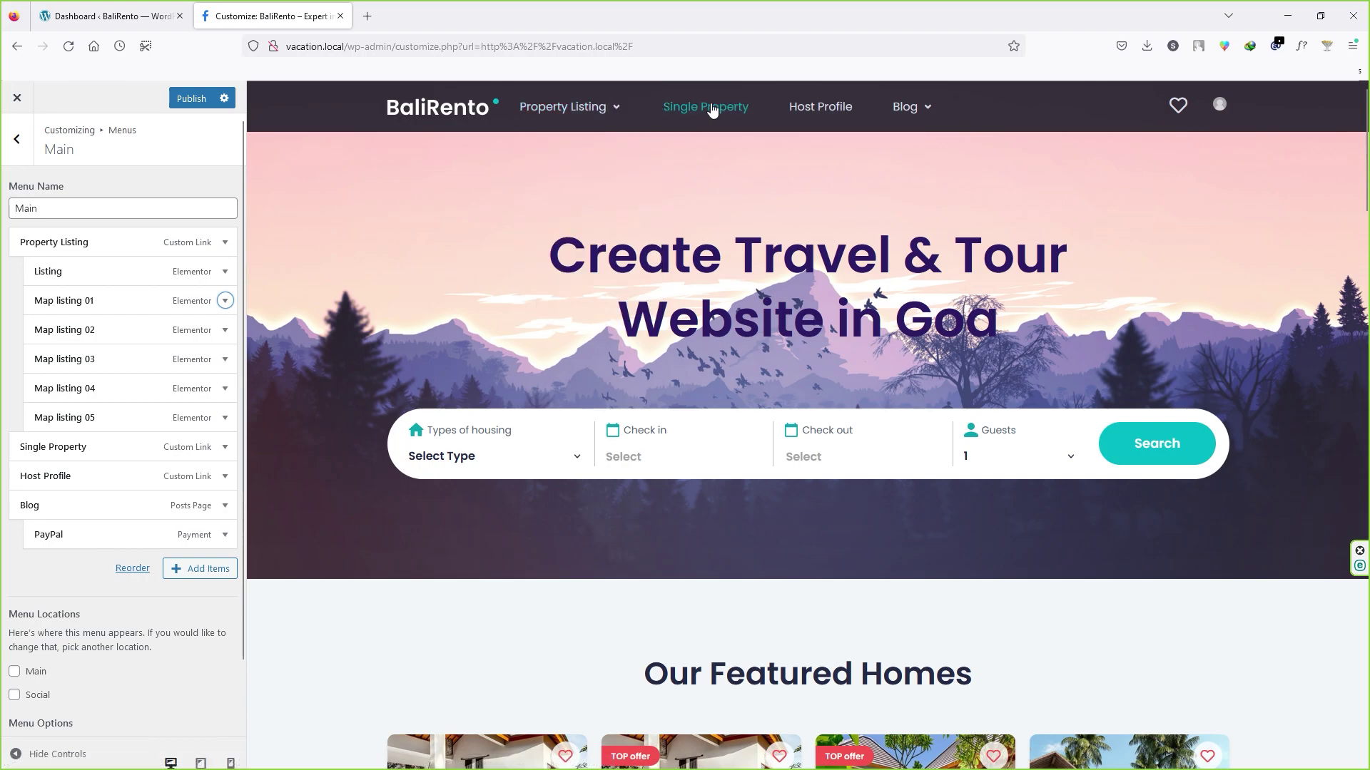
pyautogui.click(29, 447)
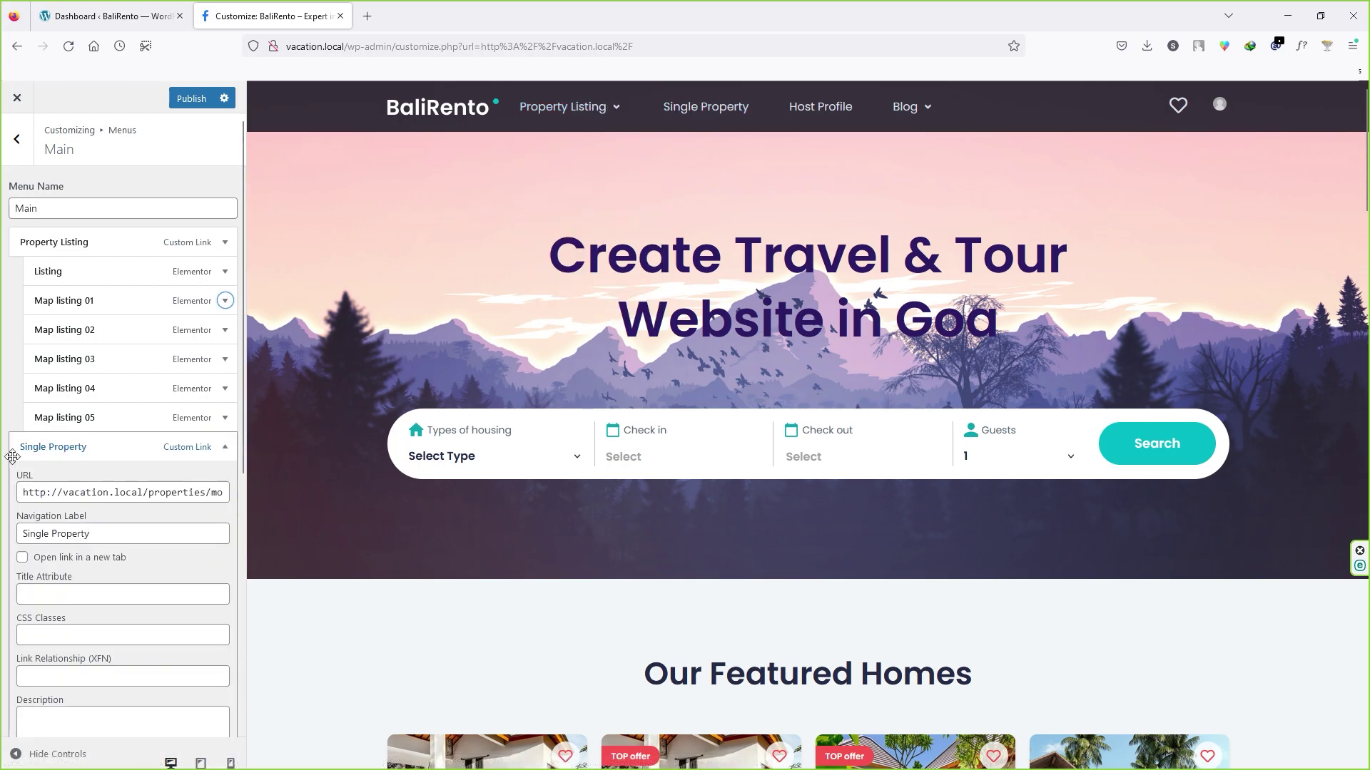
pyautogui.scroll(-3, 28, 457)
pyautogui.click(107, 223)
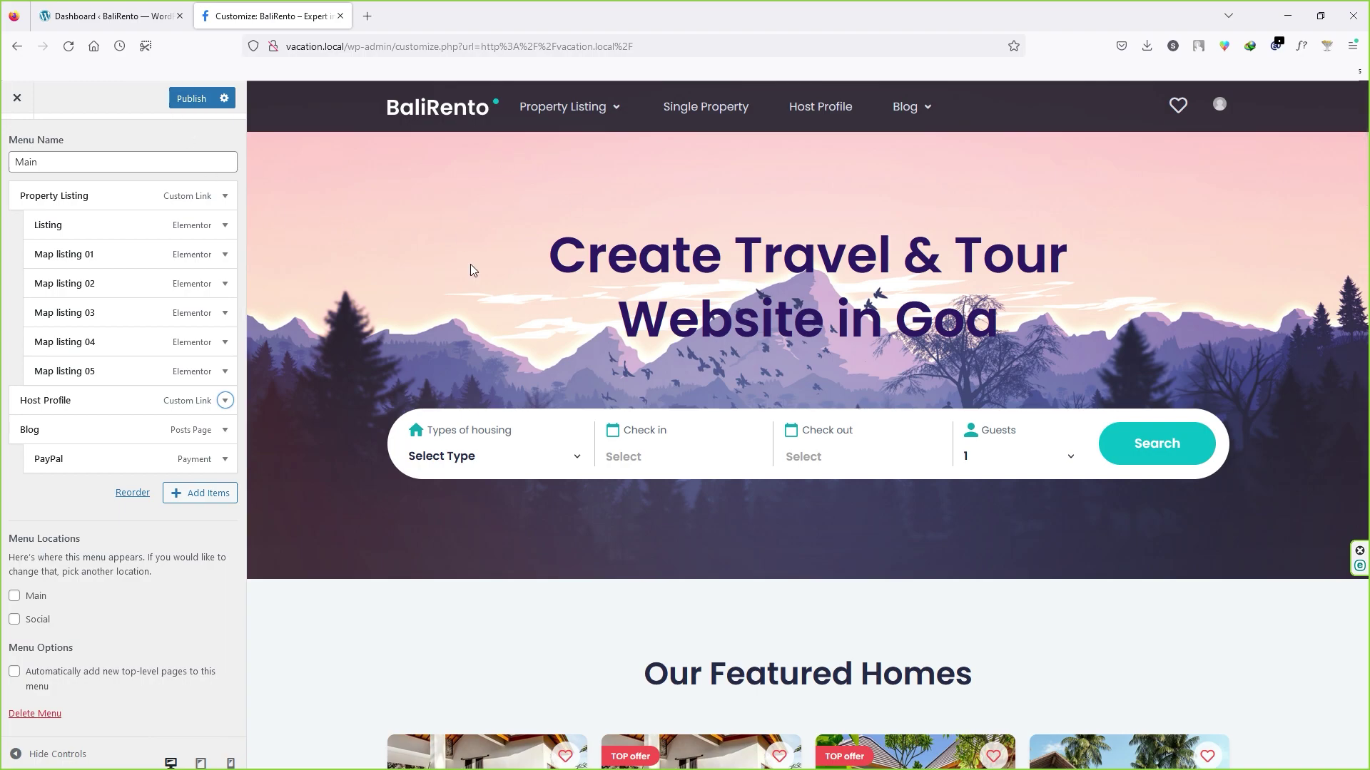
pyautogui.click(200, 100)
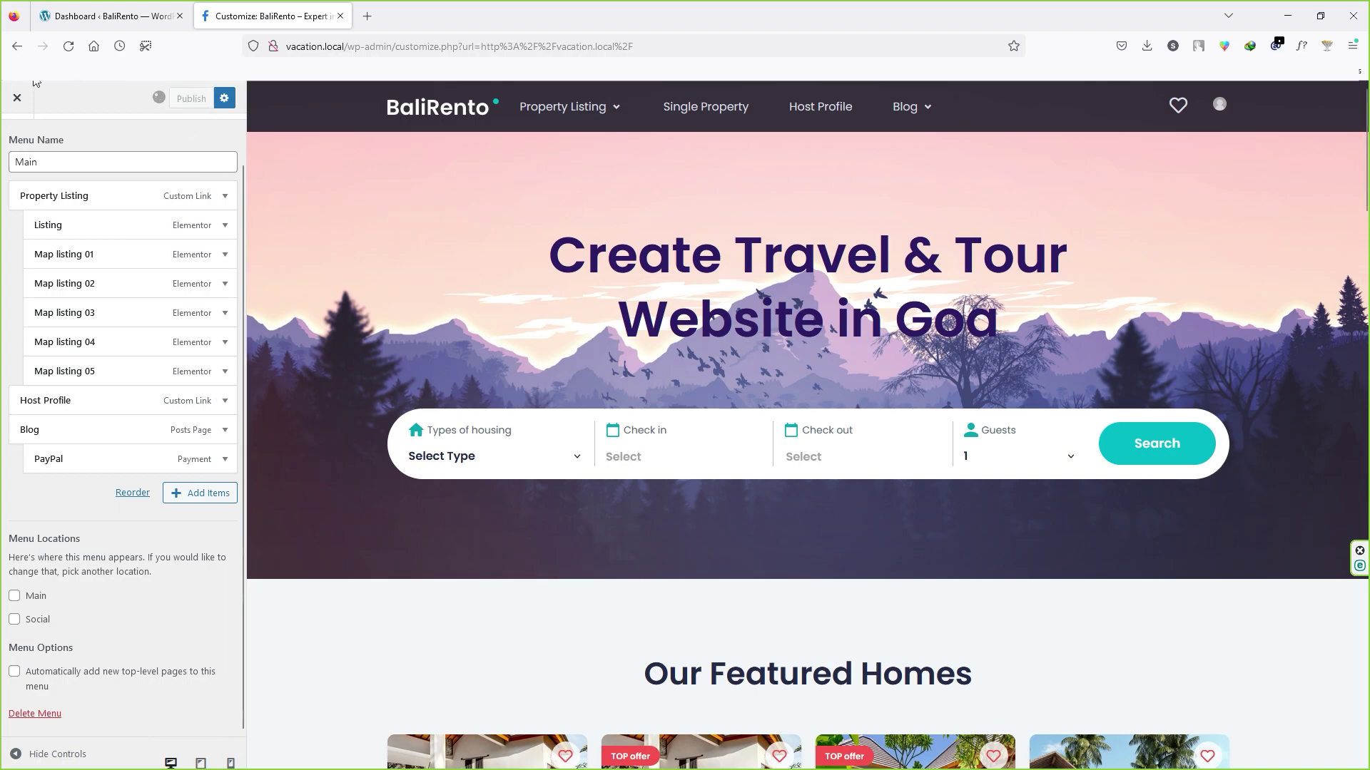
pyautogui.click(722, 117)
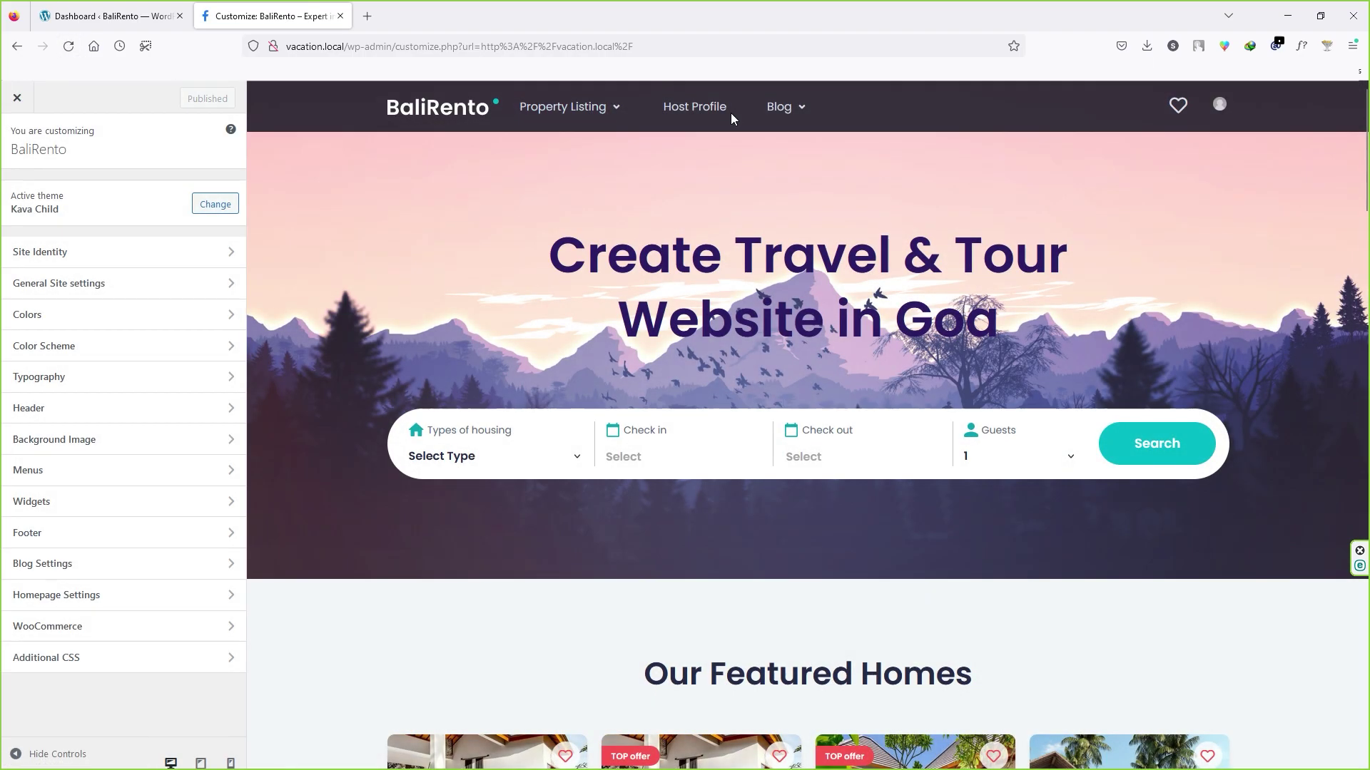
# Step: Scroll the preview to the BaliRento footer and review the Footer section's Copyright text setting
pyautogui.scroll(-20, 331, 365)
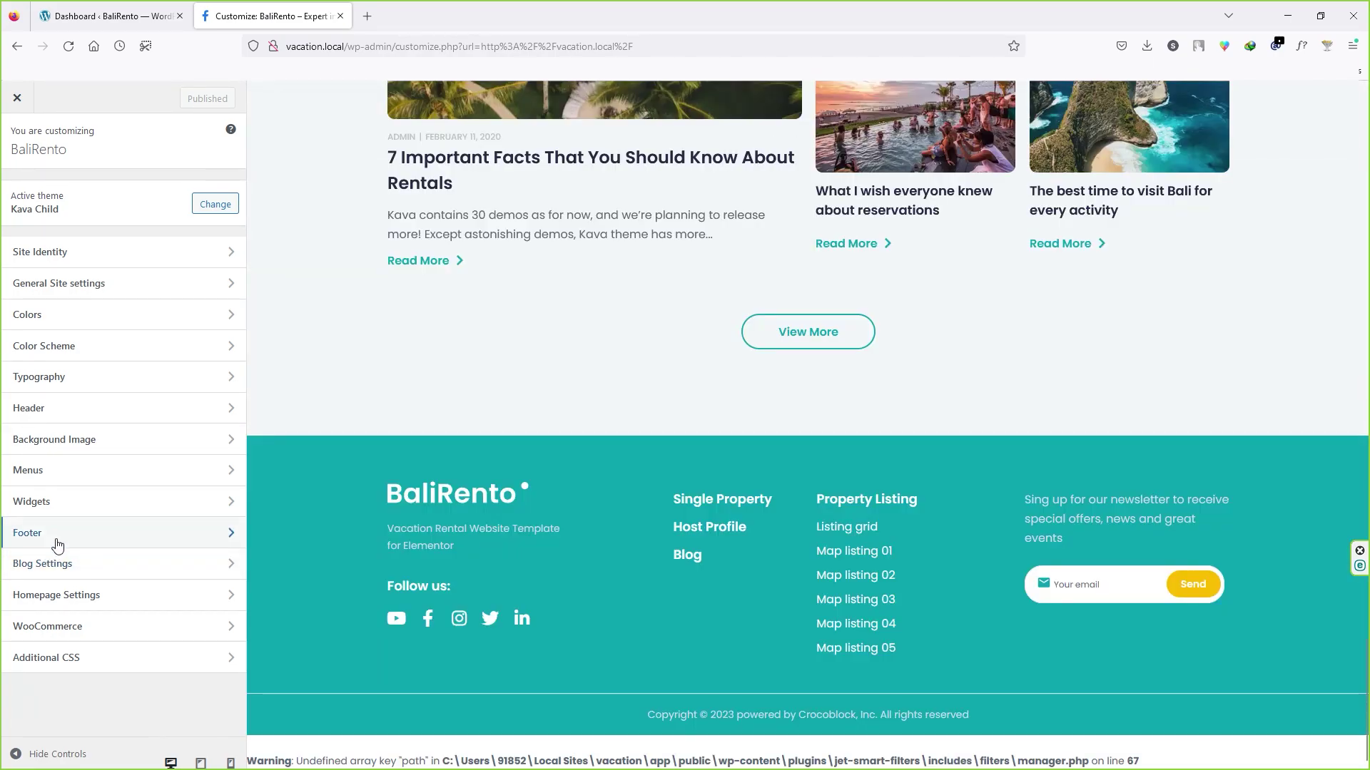
pyautogui.click(54, 535)
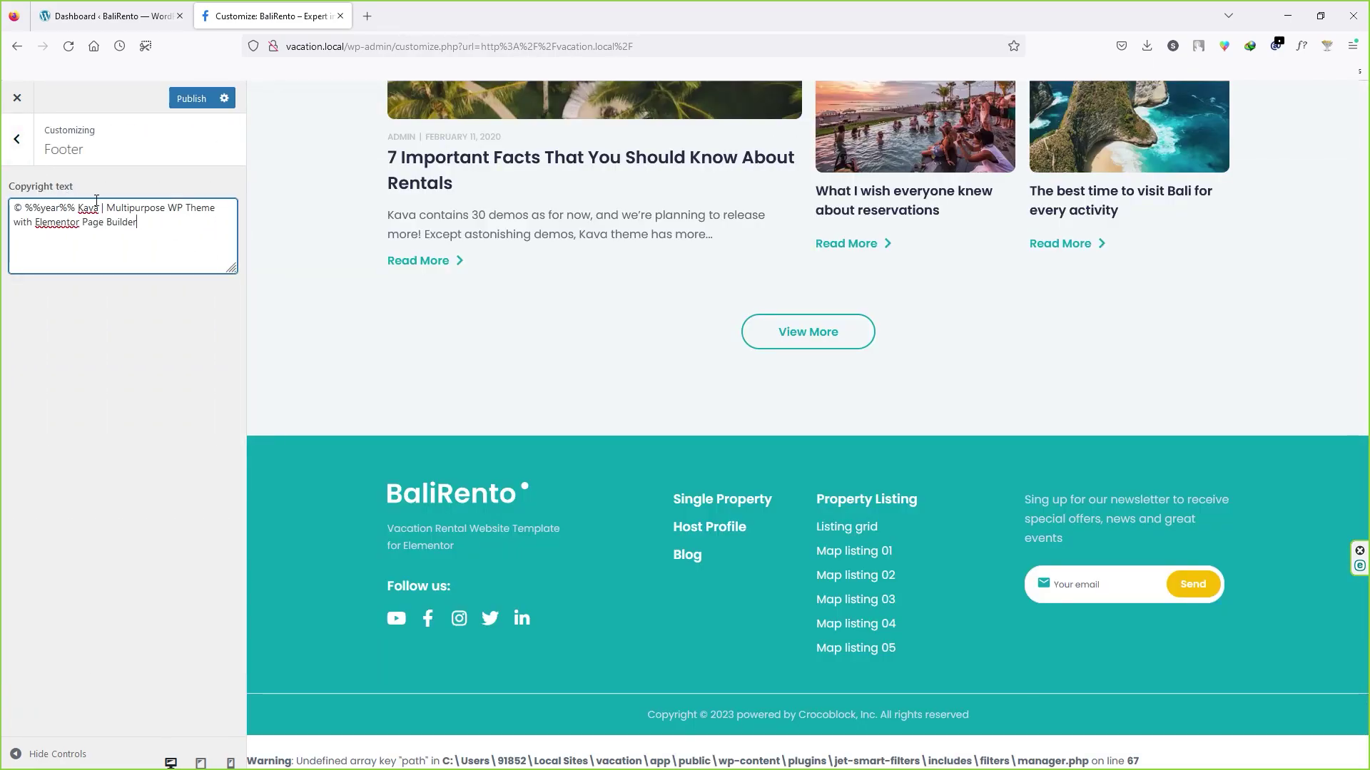
pyautogui.press('Escape')
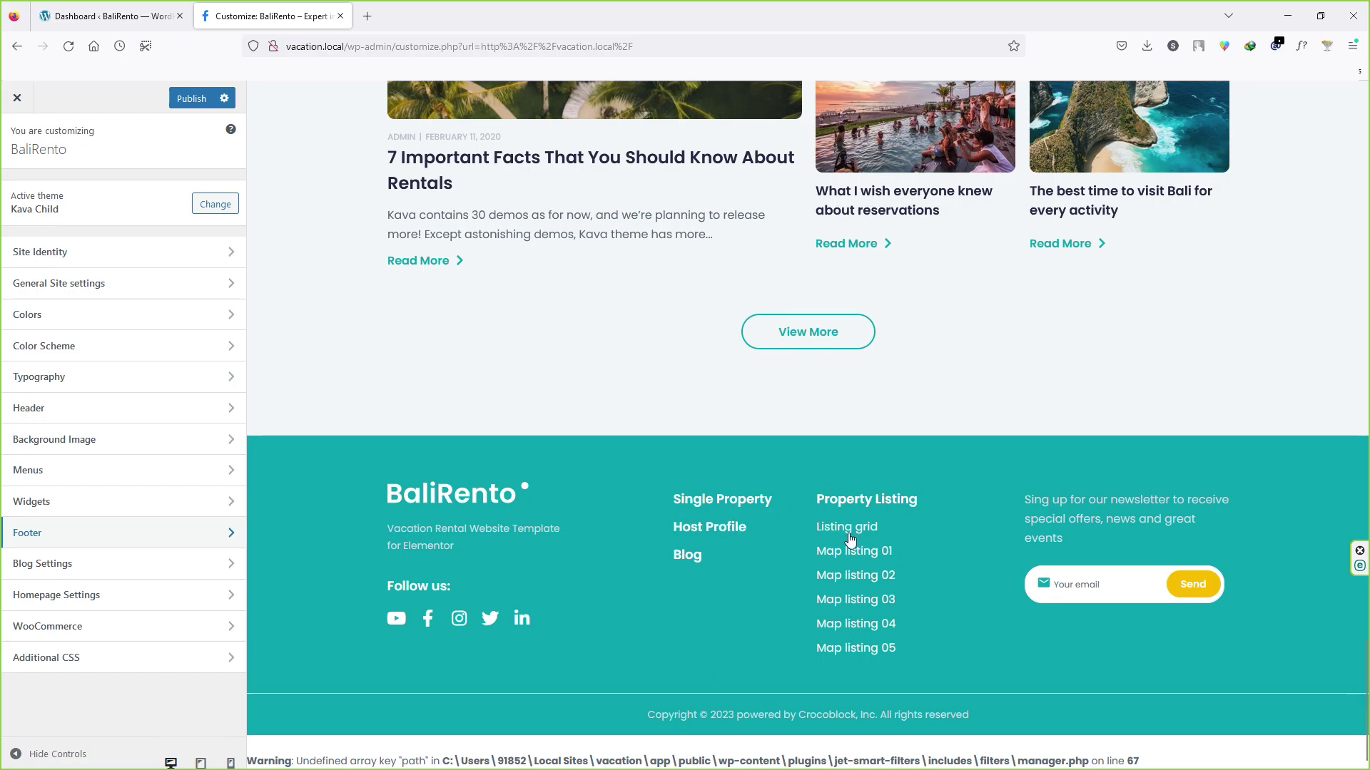
pyautogui.click(79, 498)
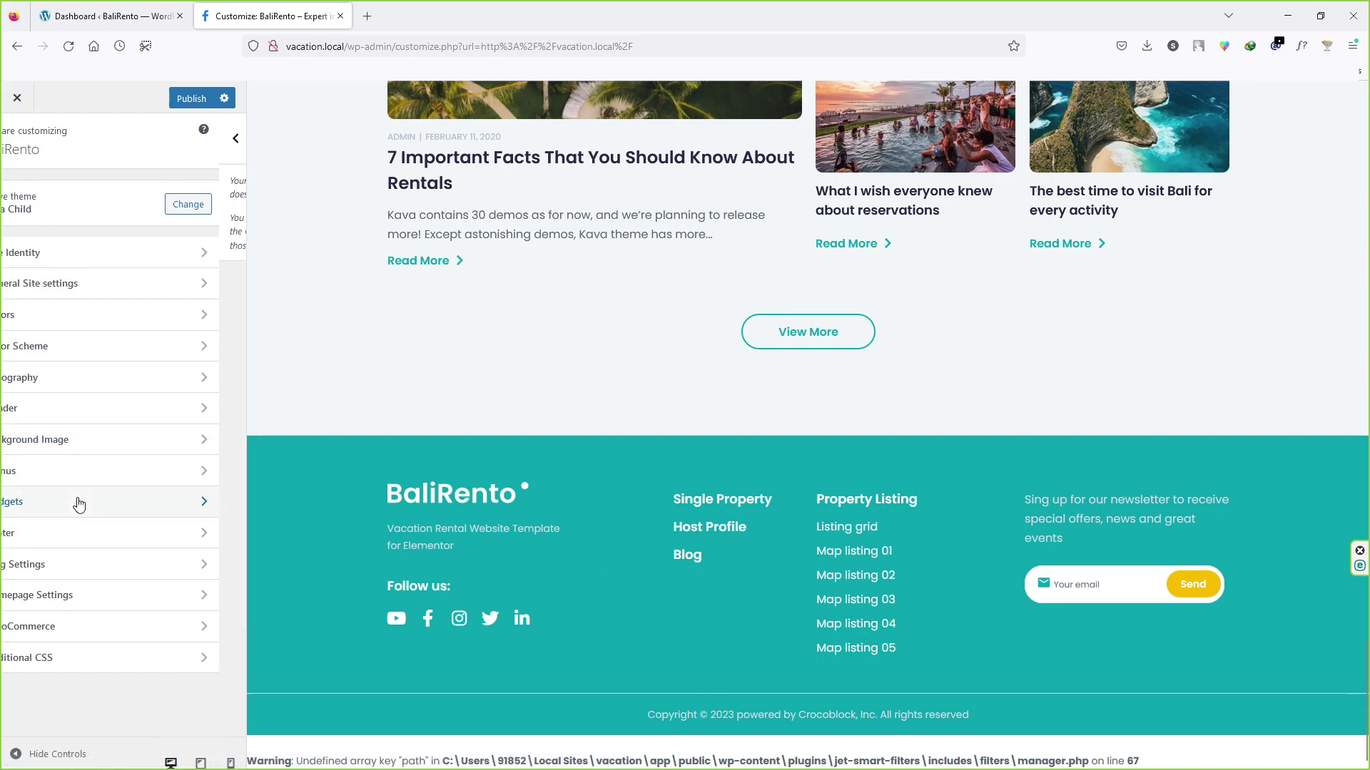
# Step: Stay on the page after the reload prompt and publish the pending Customizer changes
pyautogui.click(69, 46)
pyautogui.press('Escape')
pyautogui.click(202, 99)
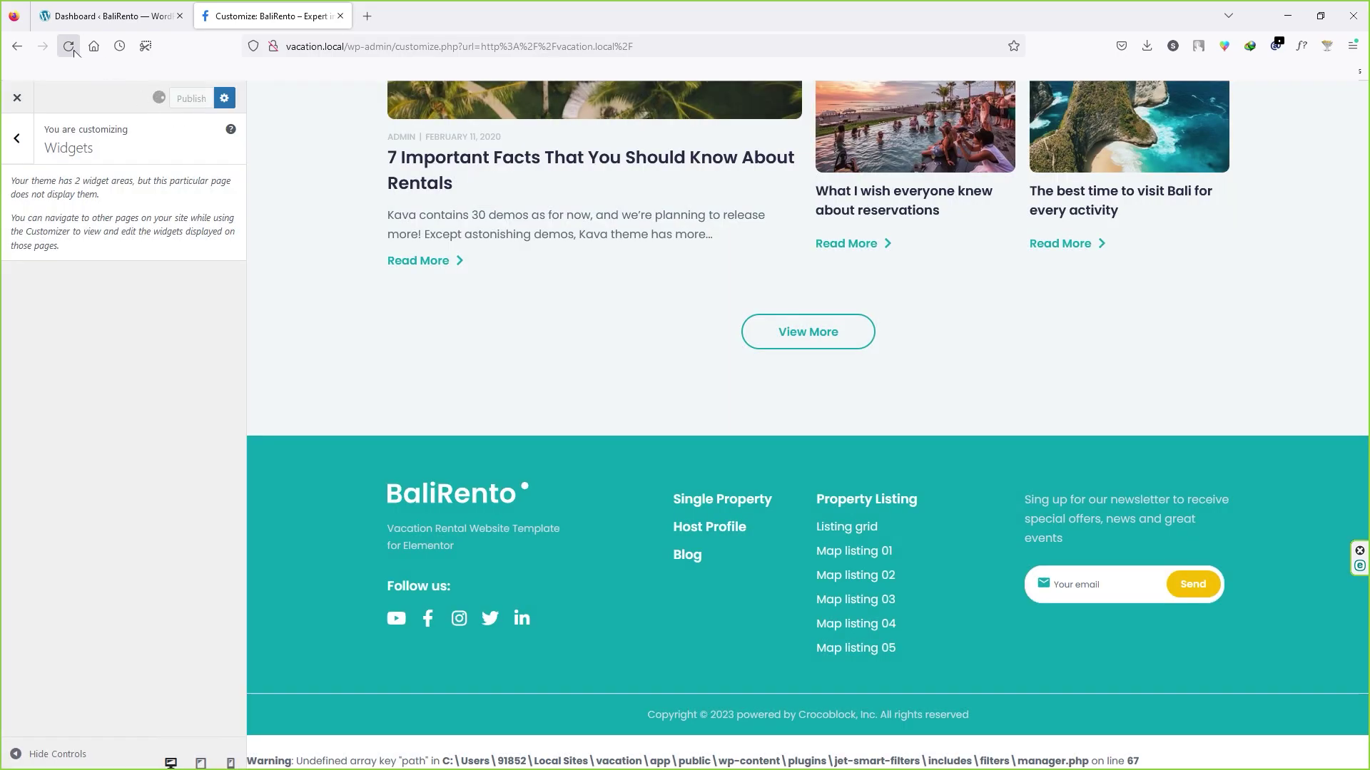
# Step: Confirm Widgets shows no editable areas for the home page, then scroll the preview to the top
pyautogui.click(159, 503)
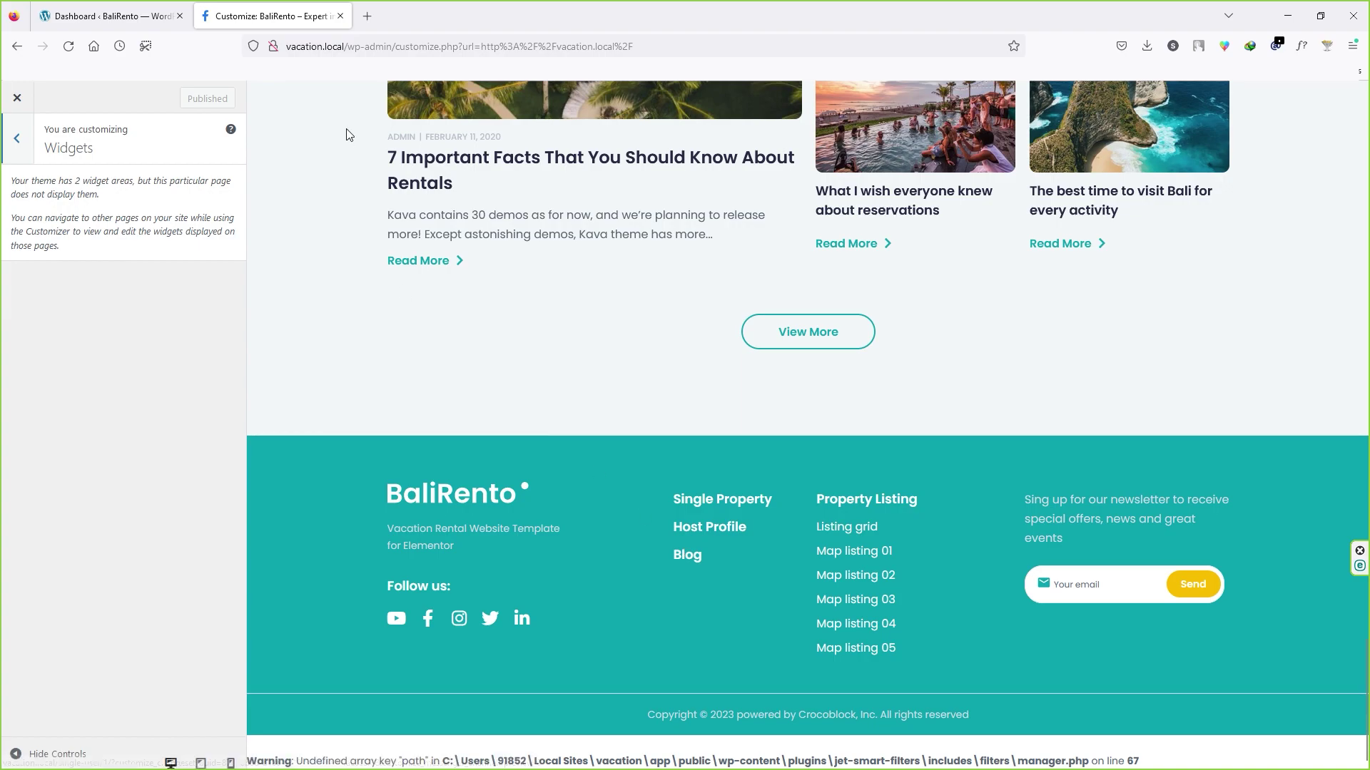
pyautogui.moveTo(344, 47); pyautogui.dragTo(273, 46)
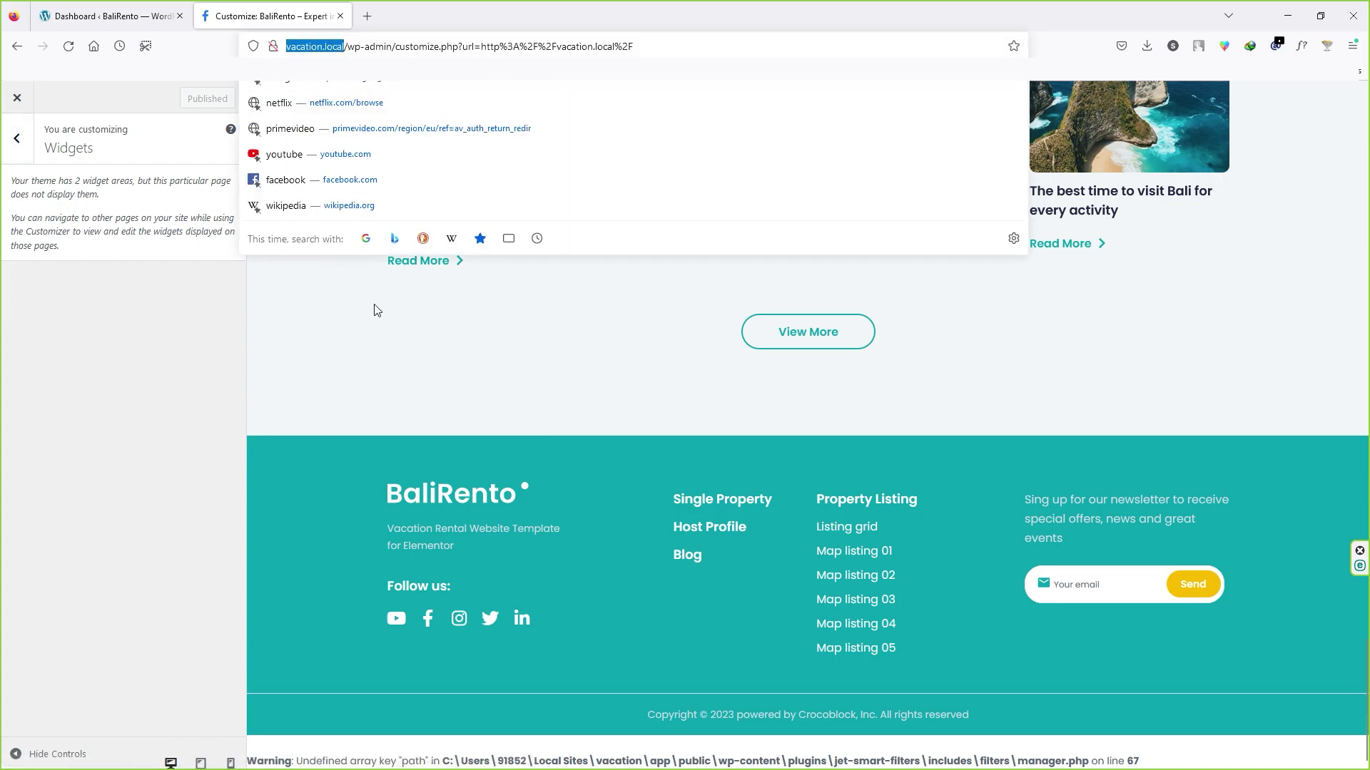
pyautogui.click(377, 311)
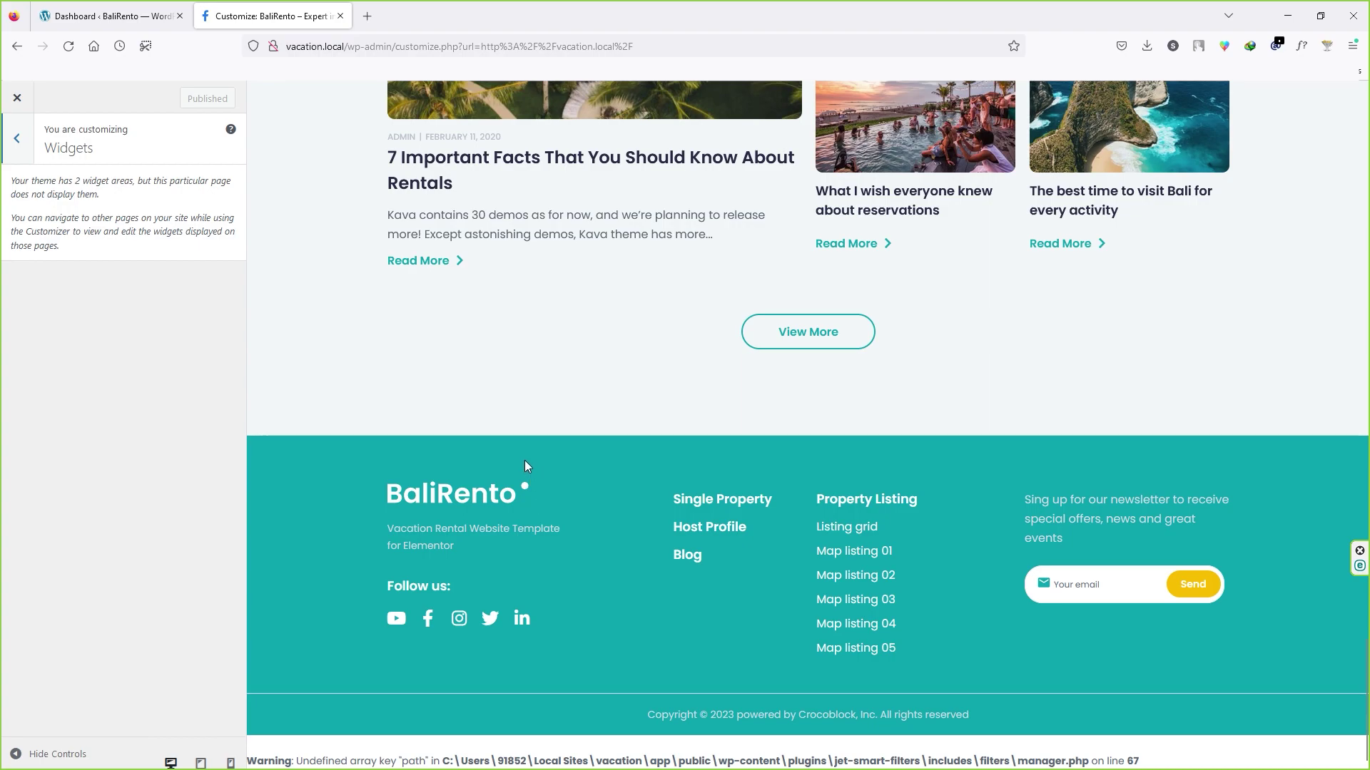
pyautogui.click(17, 146)
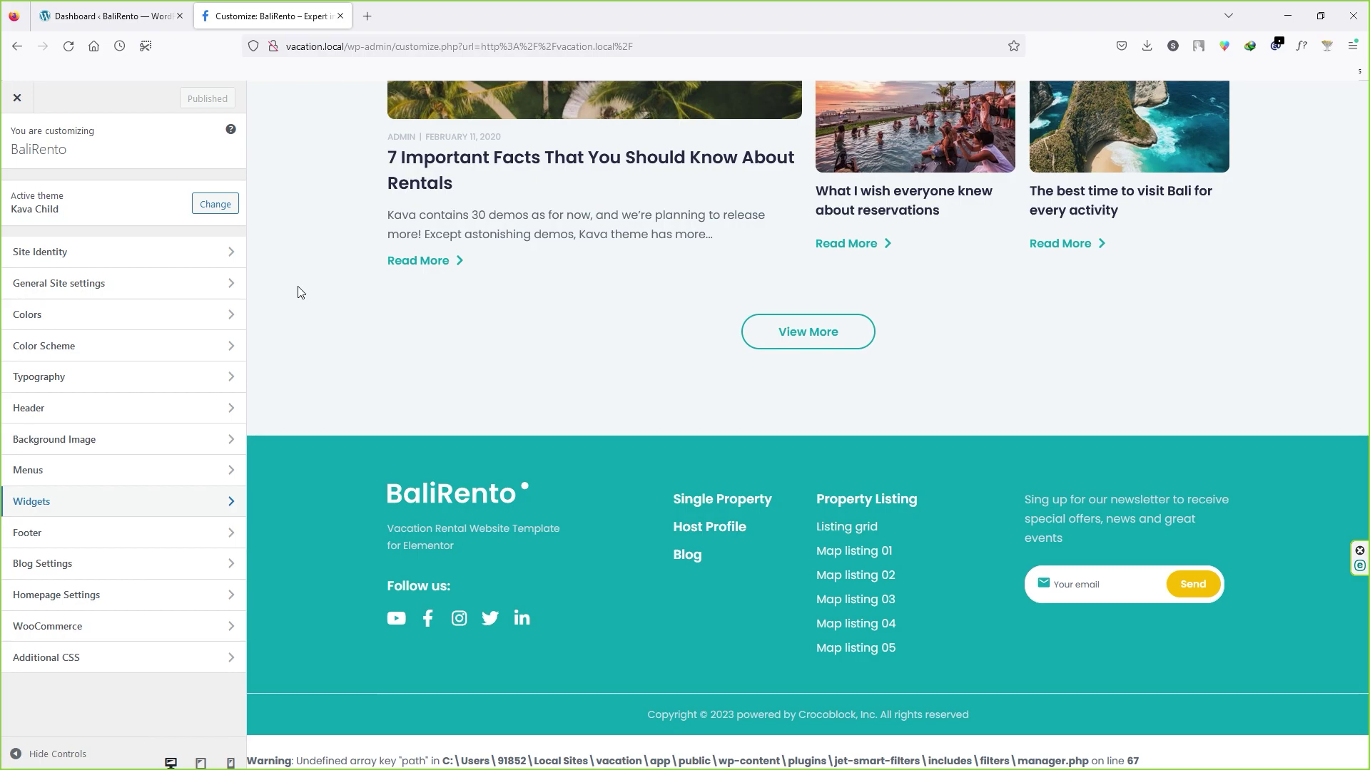
pyautogui.scroll(4, 298, 293)
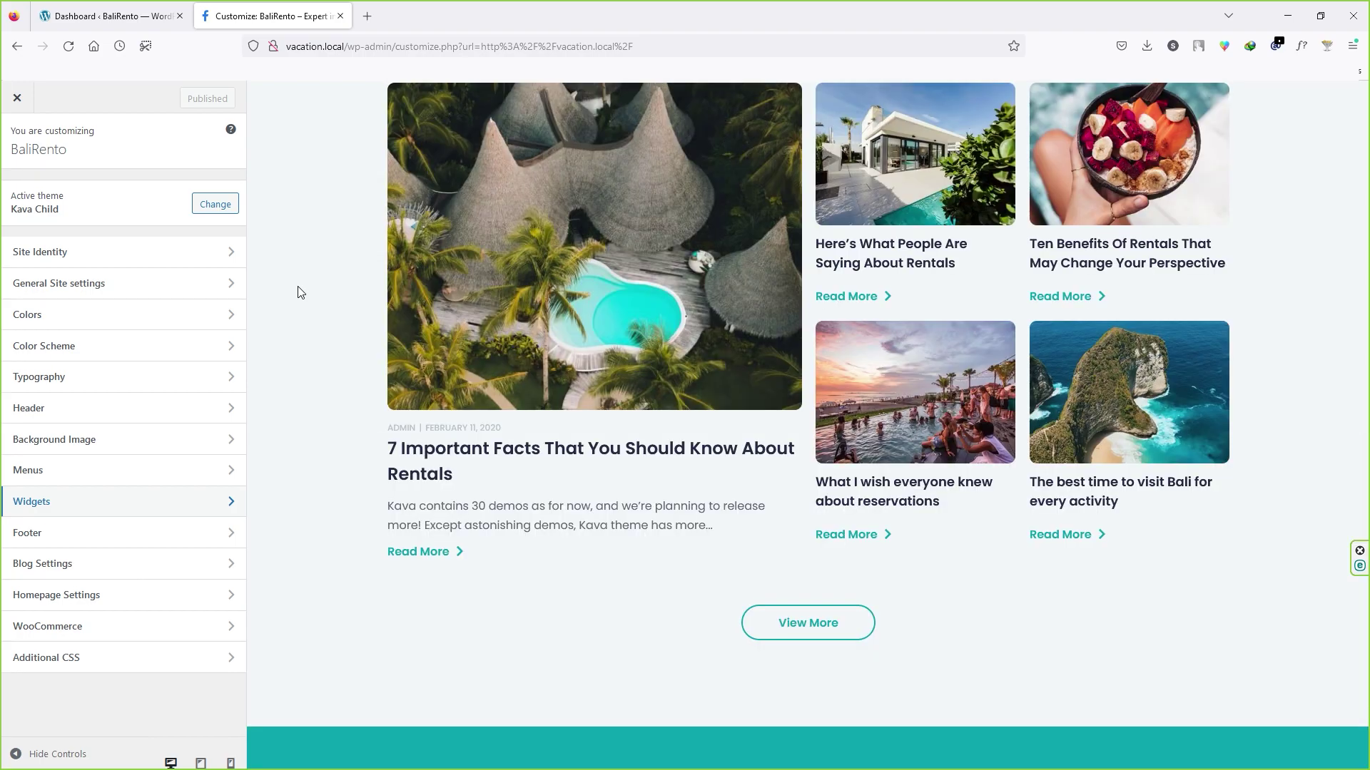
pyautogui.scroll(3, 299, 293)
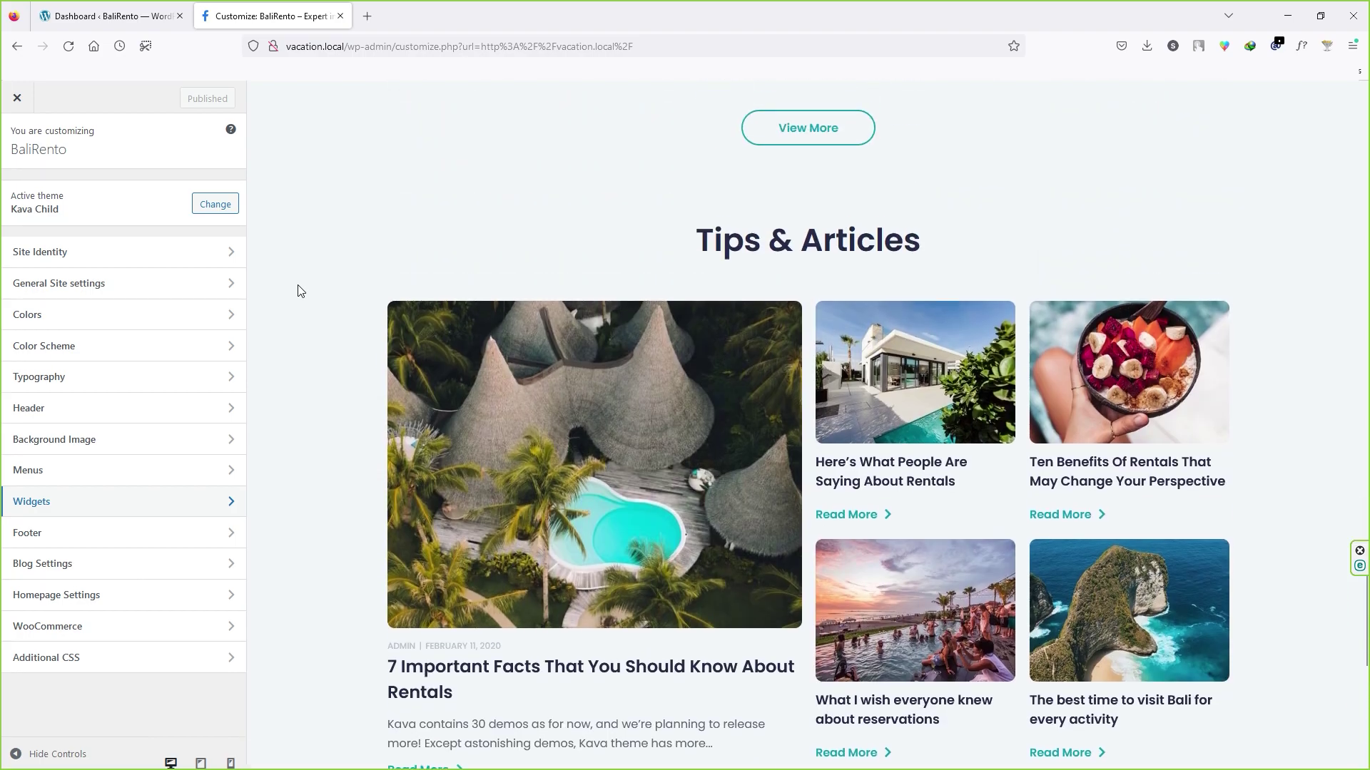